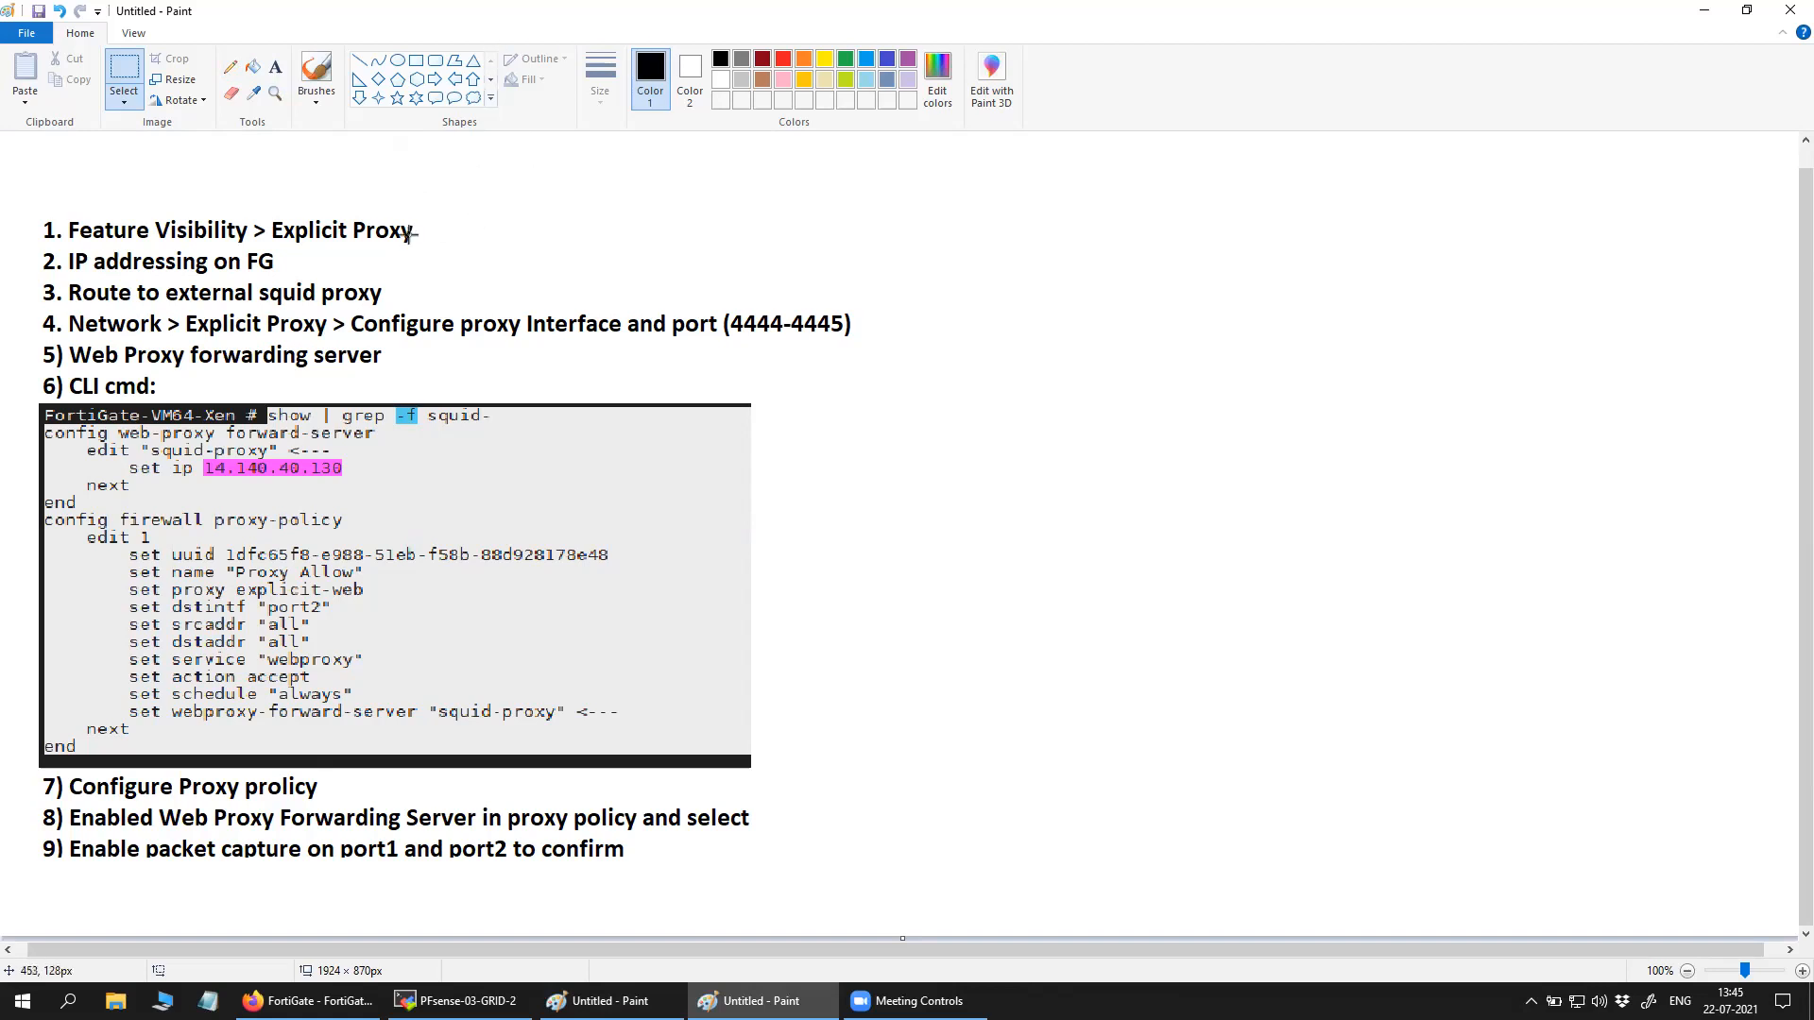
Put a tick with a thicker pencil line beside checklist item 1, Feature Visibility > Explicit Proxy.
{"action": "left_click", "coordinate": [229, 72]}
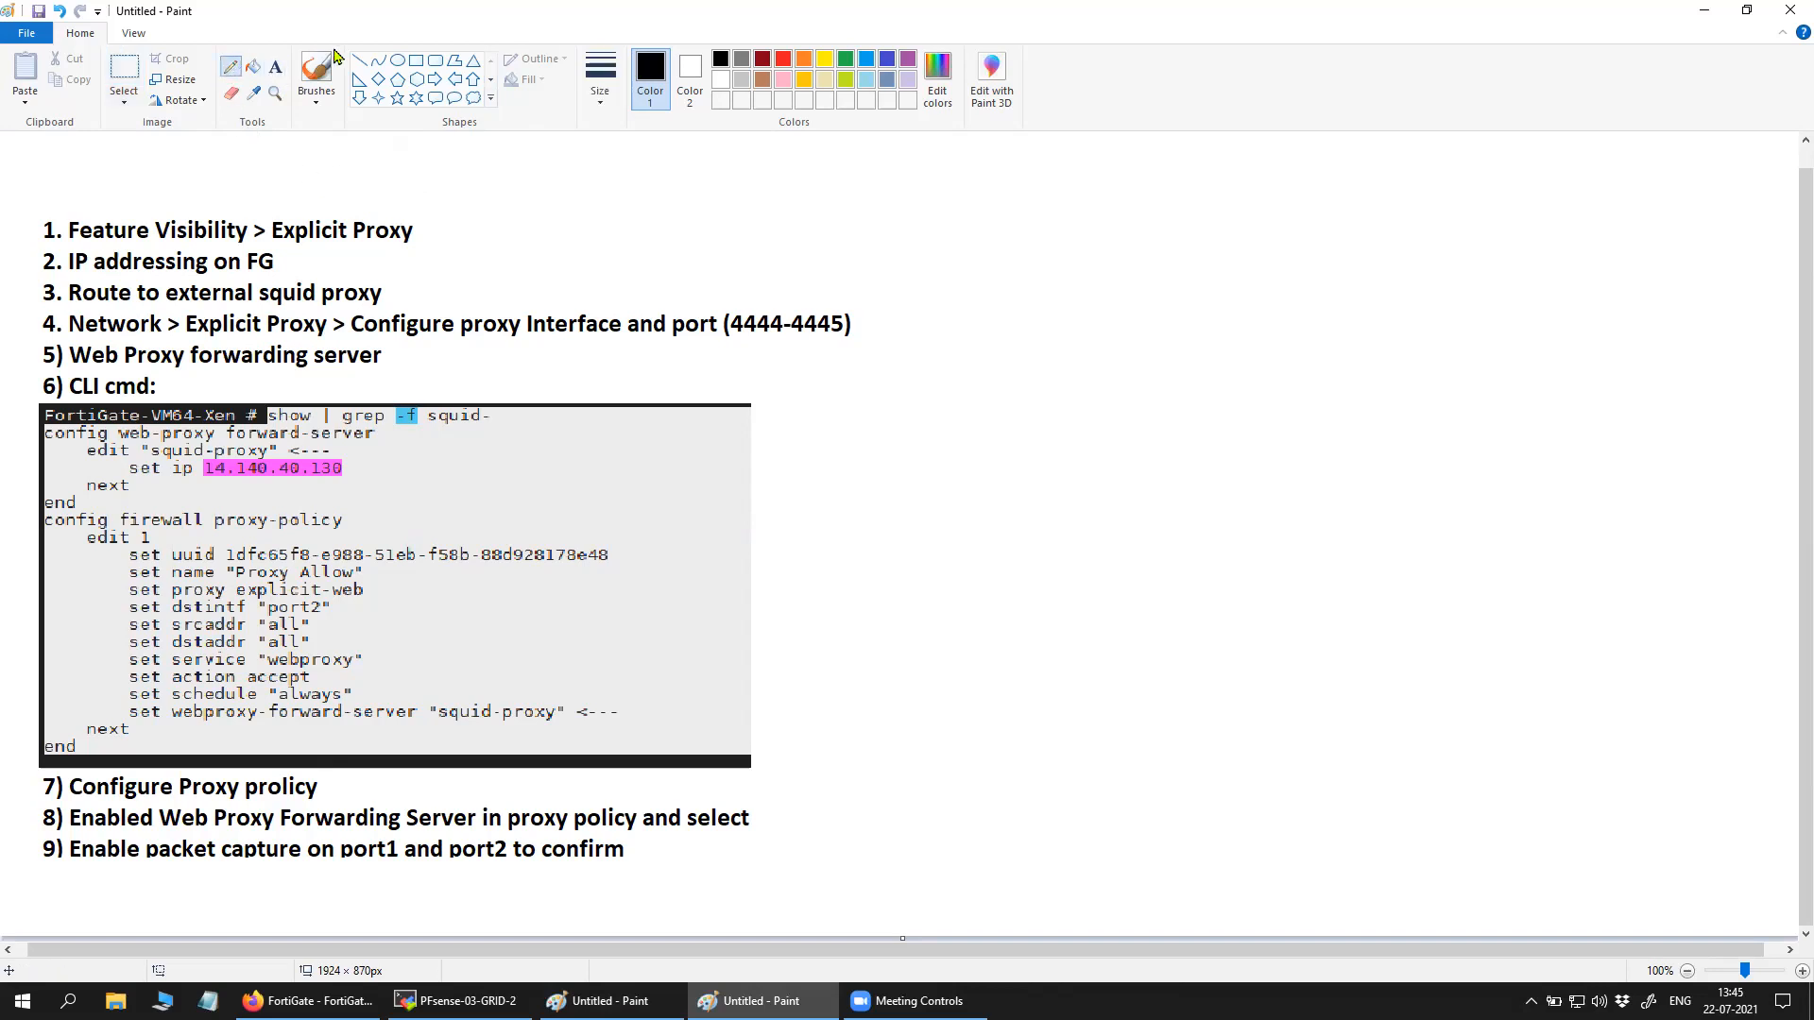
{"action": "left_click", "coordinate": [600, 95]}
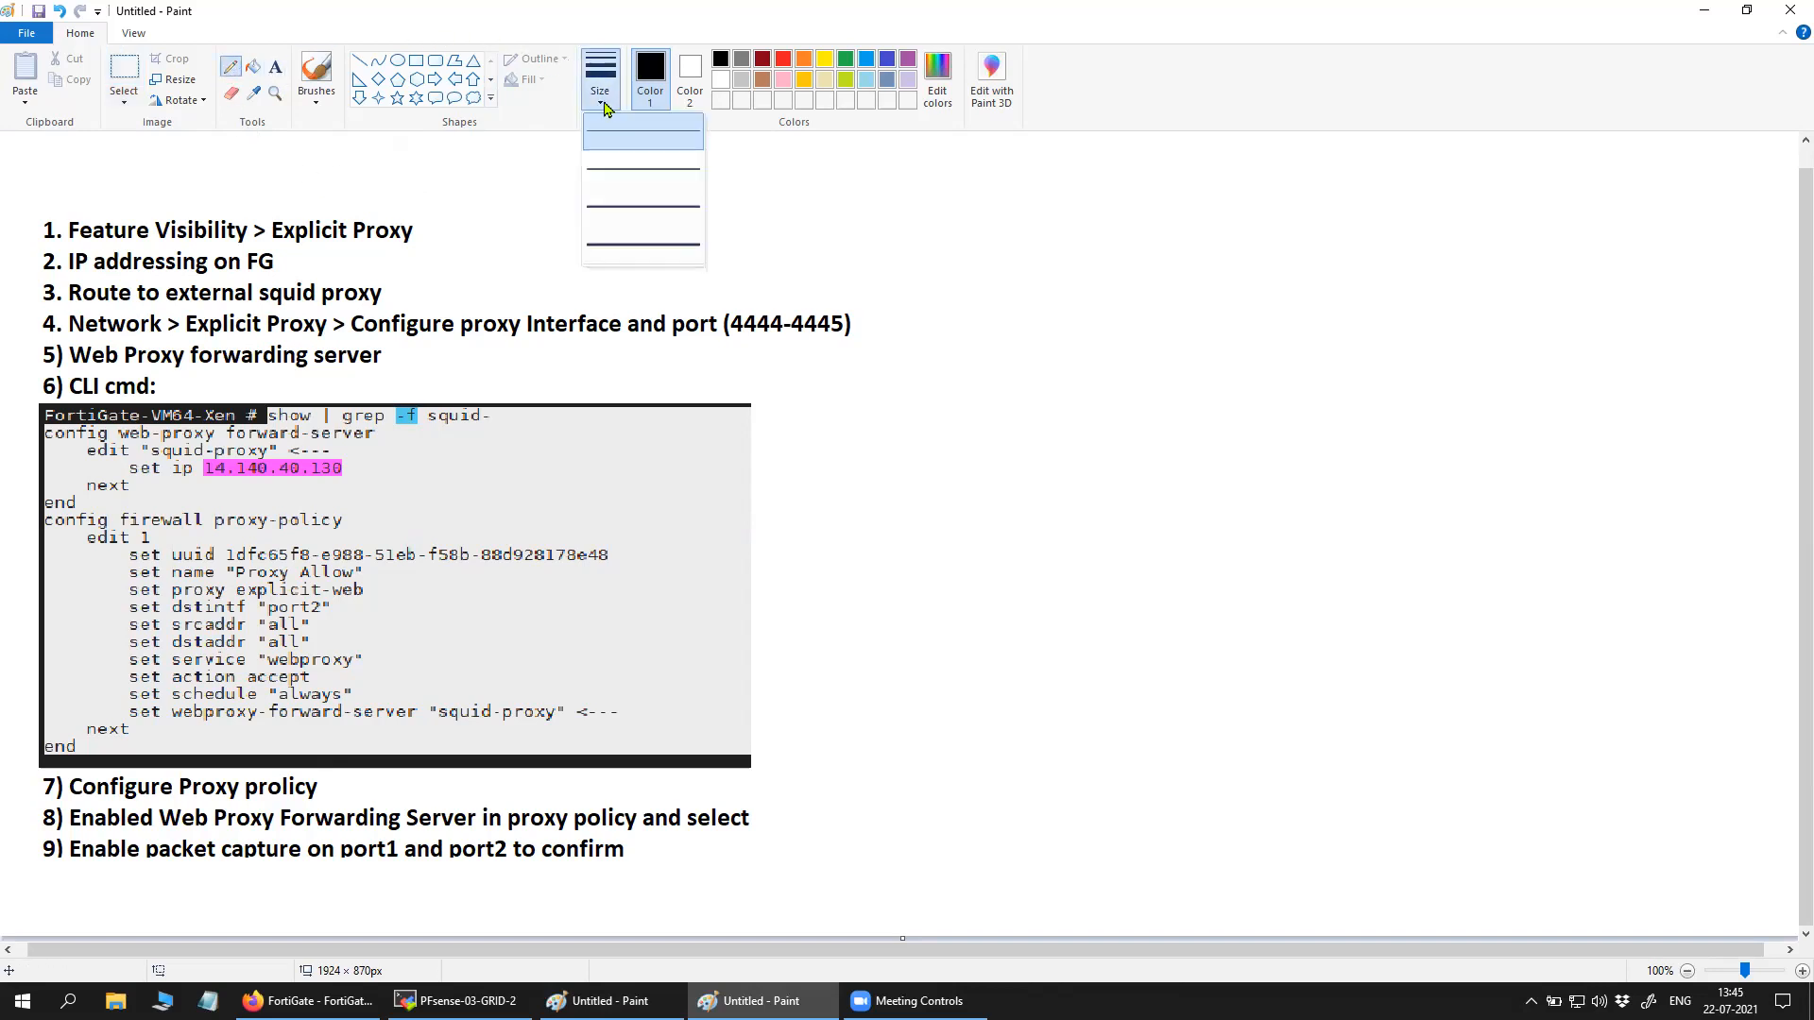
{"action": "left_click", "coordinate": [622, 192]}
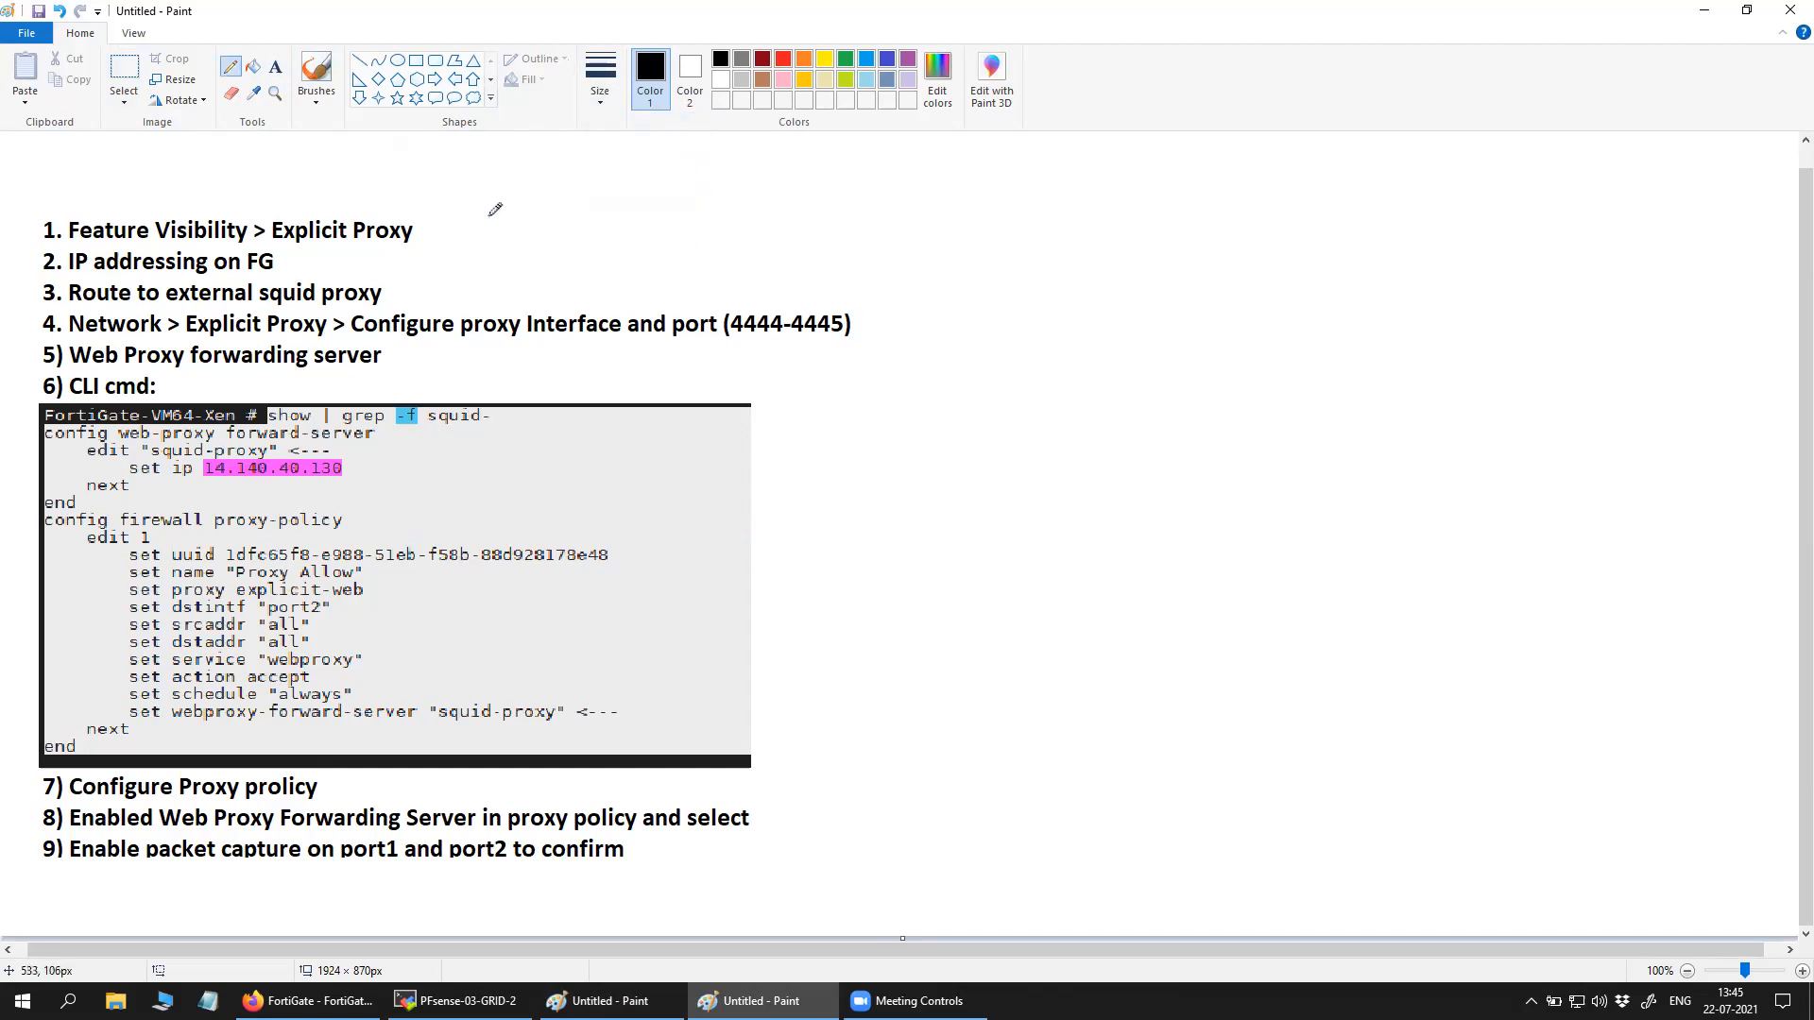
{"action": "mouse_move", "coordinate": [423, 230]}
{"action": "left_mouse_down"}
{"action": "mouse_move", "coordinate": [439, 242]}
{"action": "mouse_move", "coordinate": [459, 218]}
{"action": "left_mouse_up"}
Check the FortiGate interface list in Firefox and underline Port1 in the Paint network diagram with a thicker pencil line.
{"action": "left_click", "coordinate": [311, 1001]}
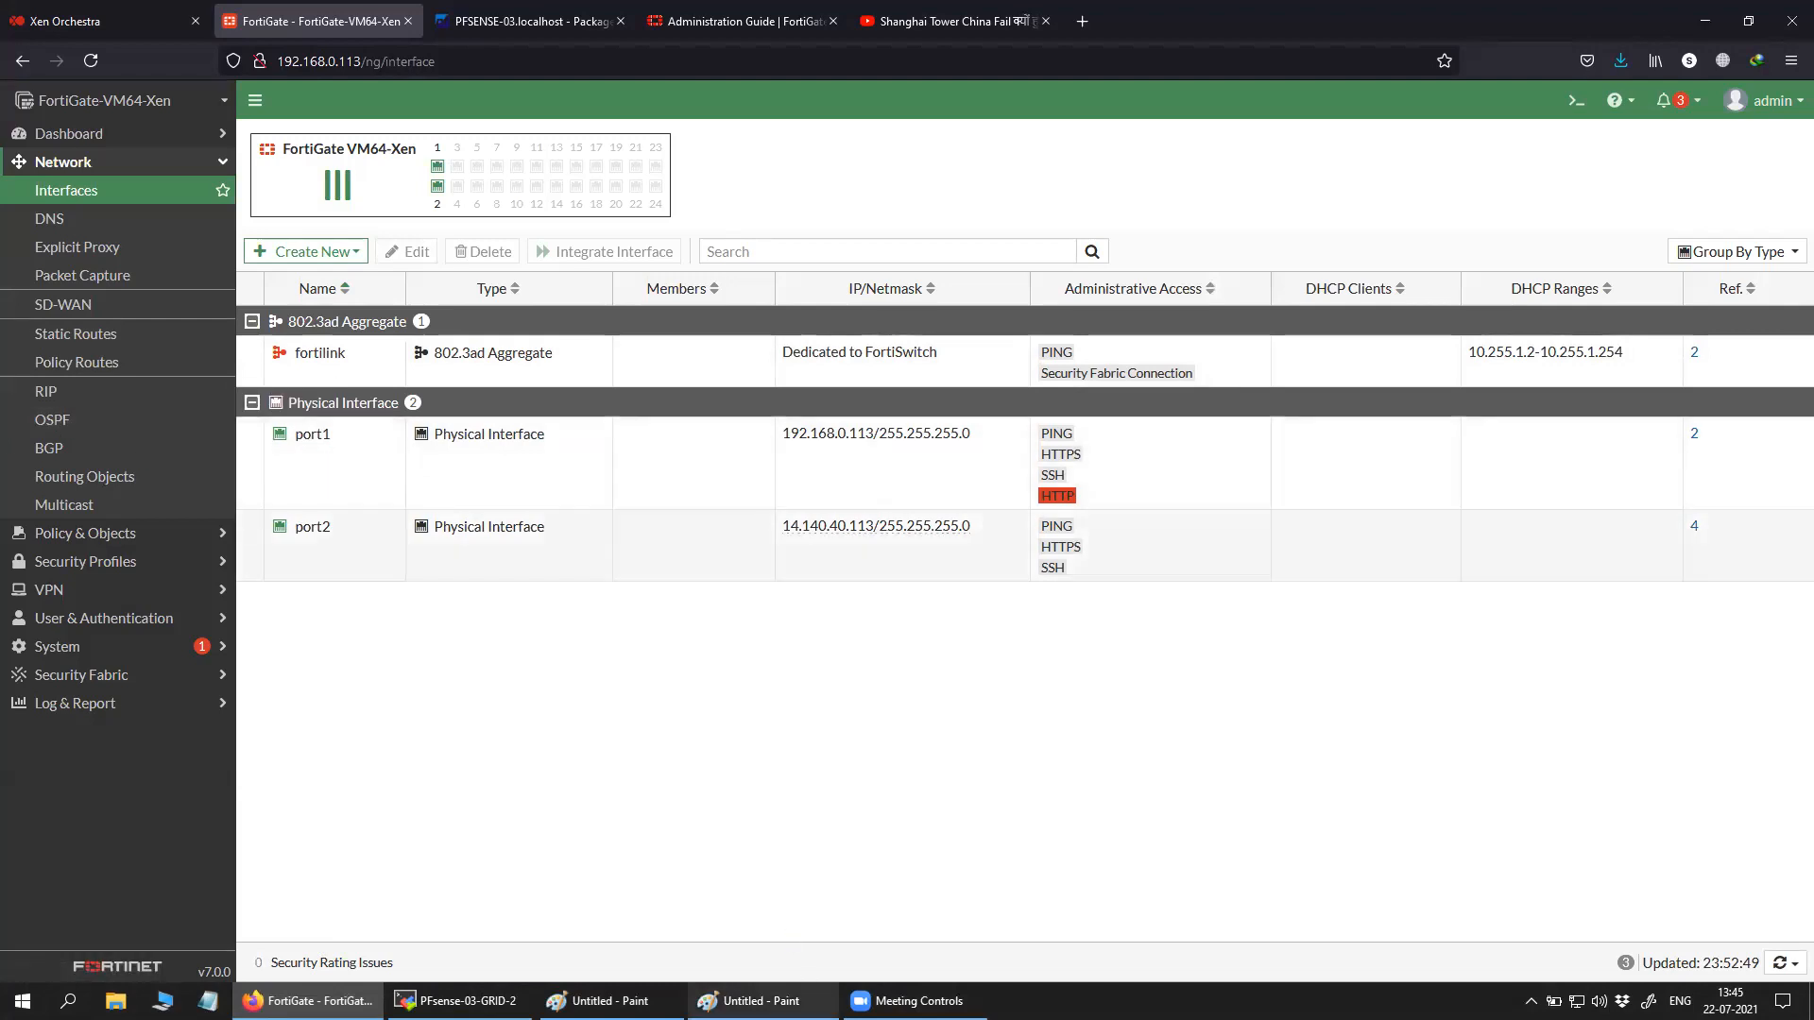
{"action": "left_click", "coordinate": [611, 1001]}
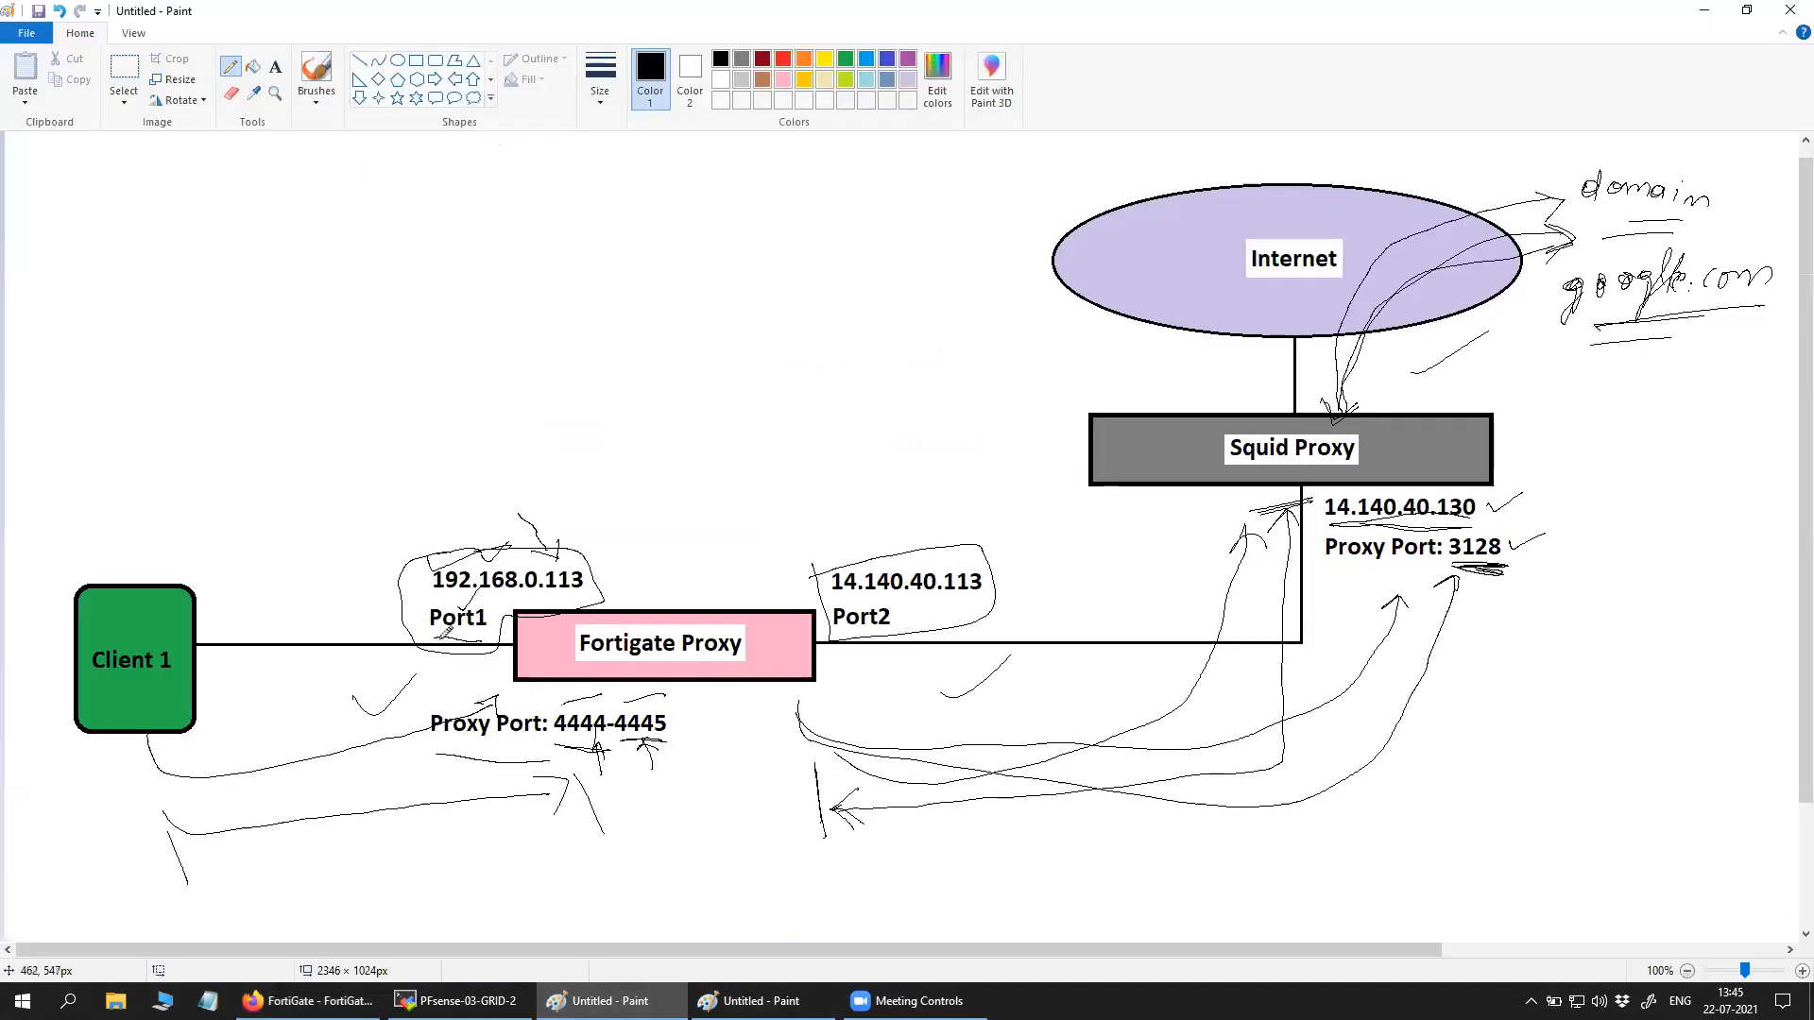
{"action": "left_click", "coordinate": [600, 80]}
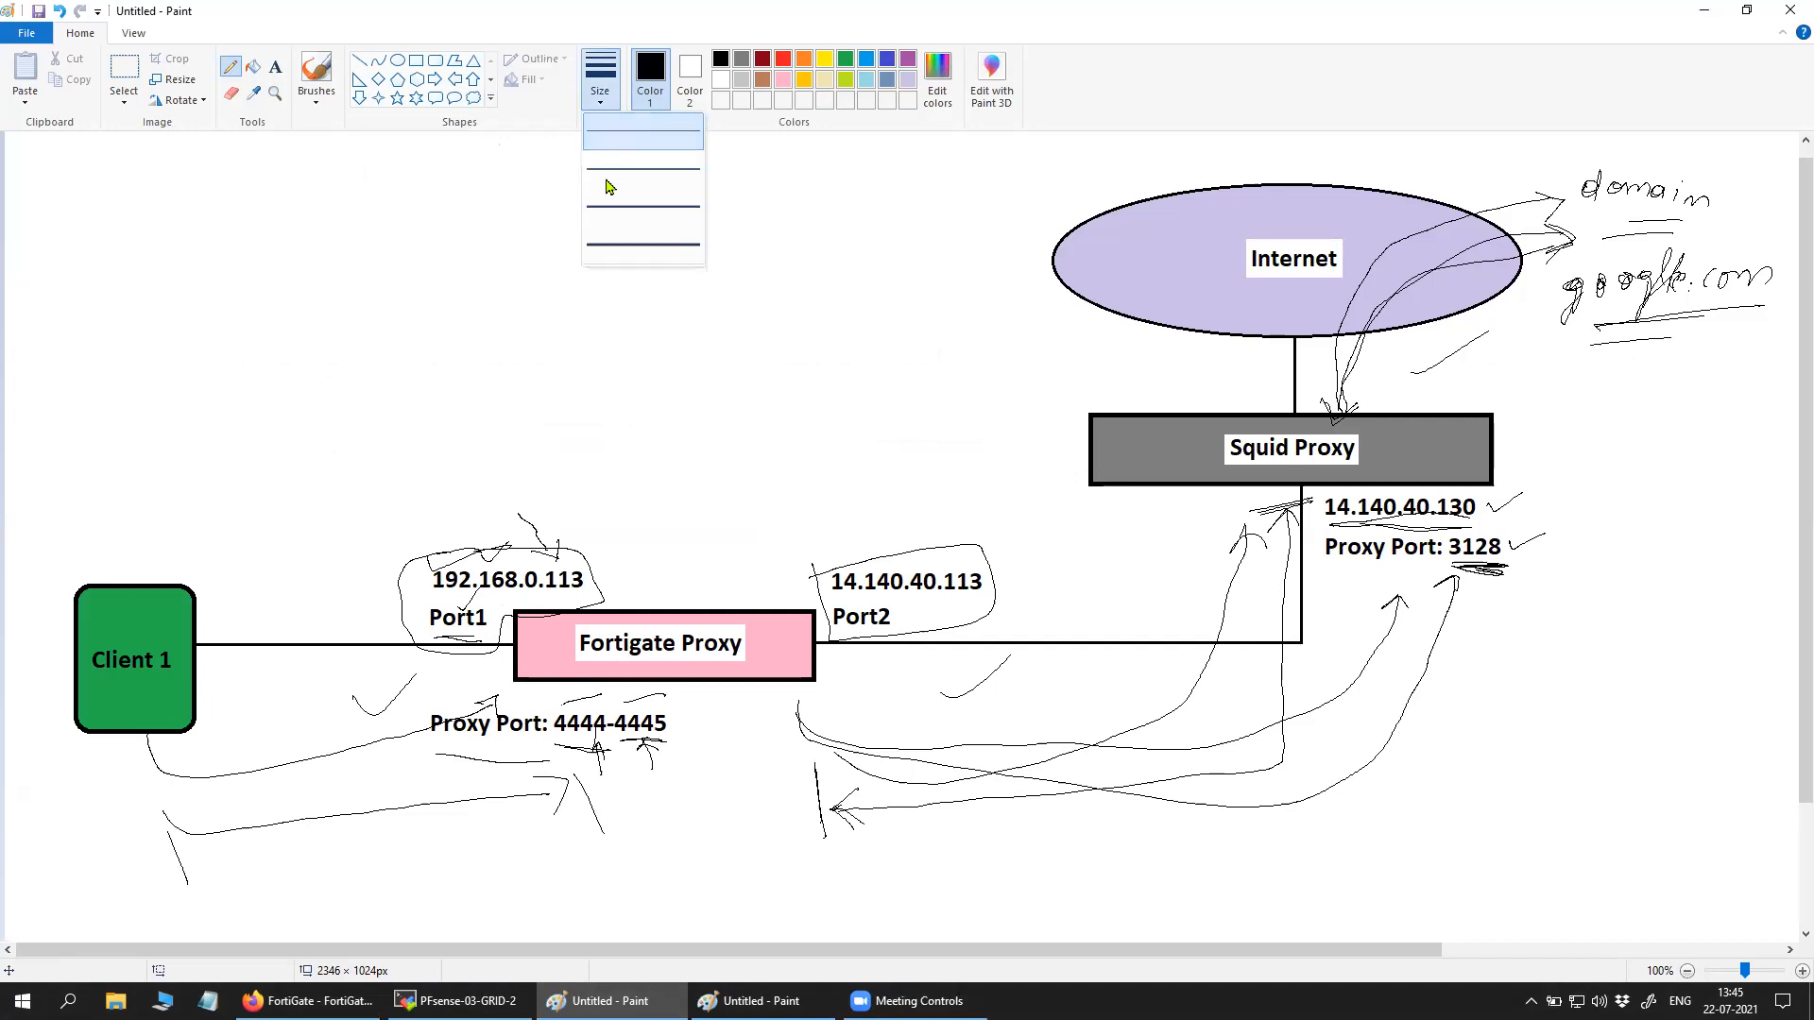
{"action": "left_click", "coordinate": [612, 227]}
{"action": "mouse_move", "coordinate": [454, 638]}
{"action": "left_mouse_down"}
{"action": "mouse_move", "coordinate": [434, 638]}
{"action": "mouse_move", "coordinate": [491, 639]}
{"action": "left_mouse_up"}
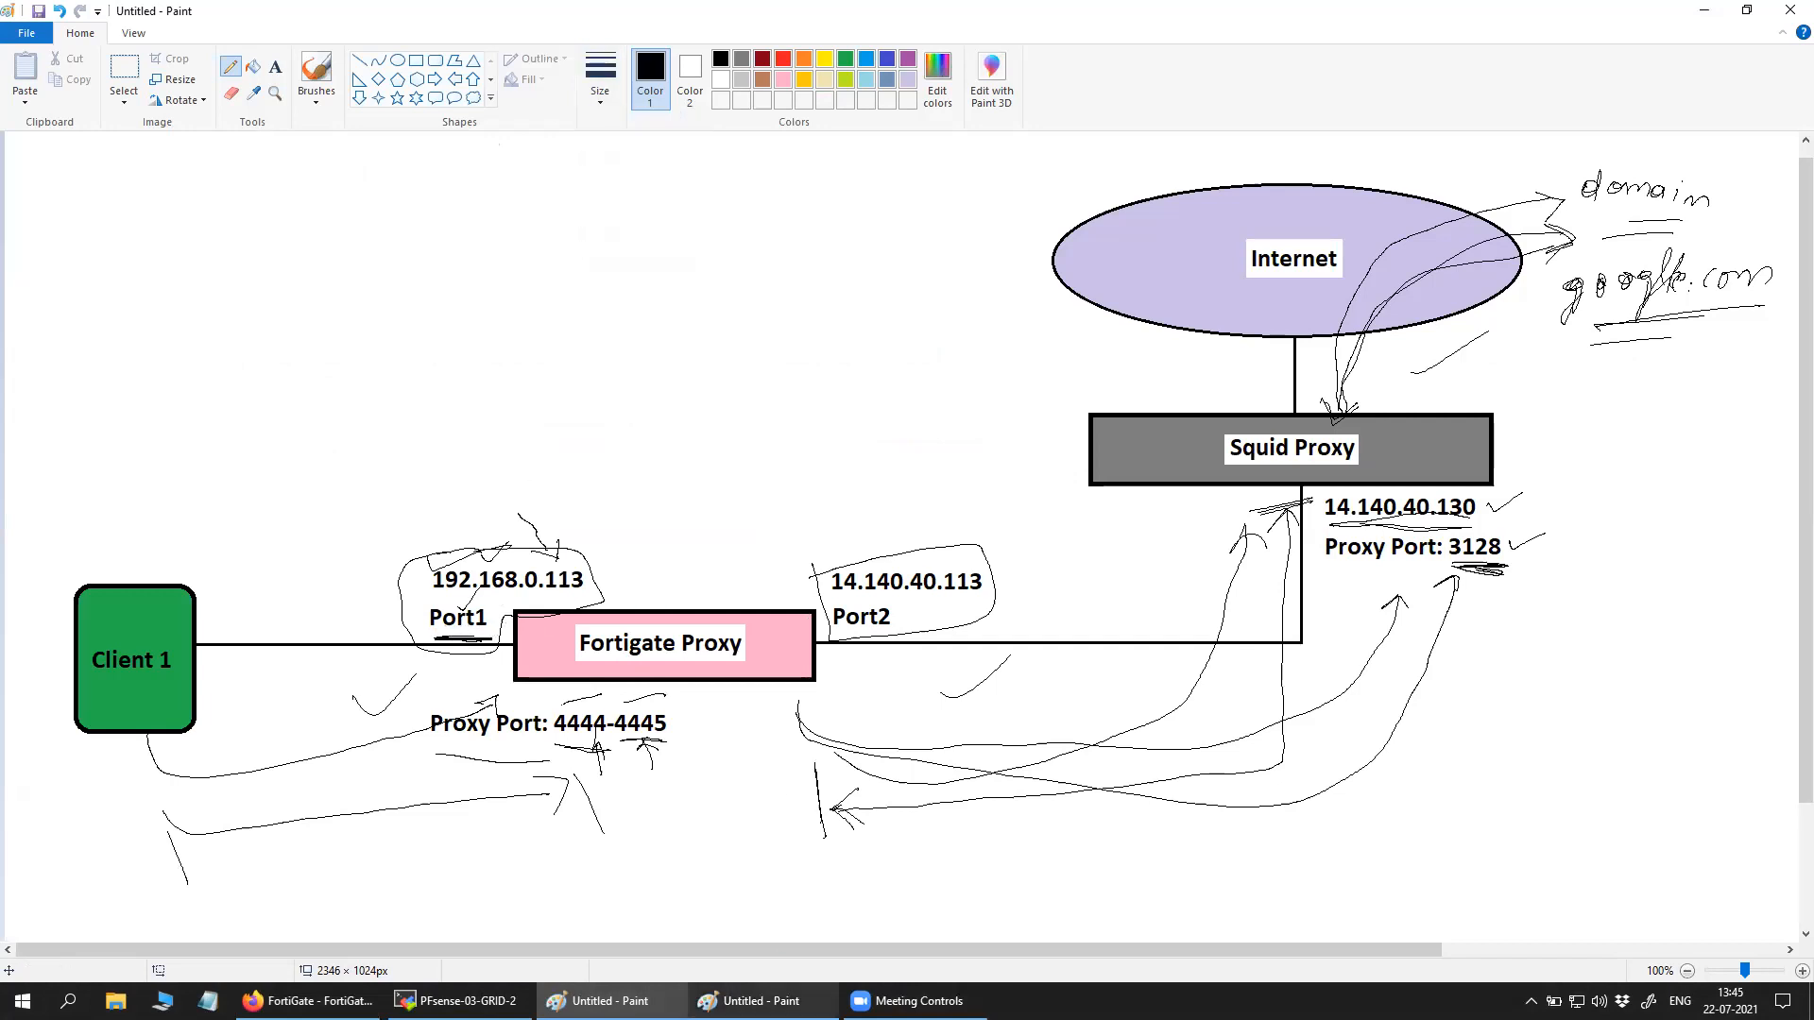
Review port2 in the FortiGate interface list and draw a box around the Port2 label in the Paint network diagram.
{"action": "left_click", "coordinate": [762, 1001]}
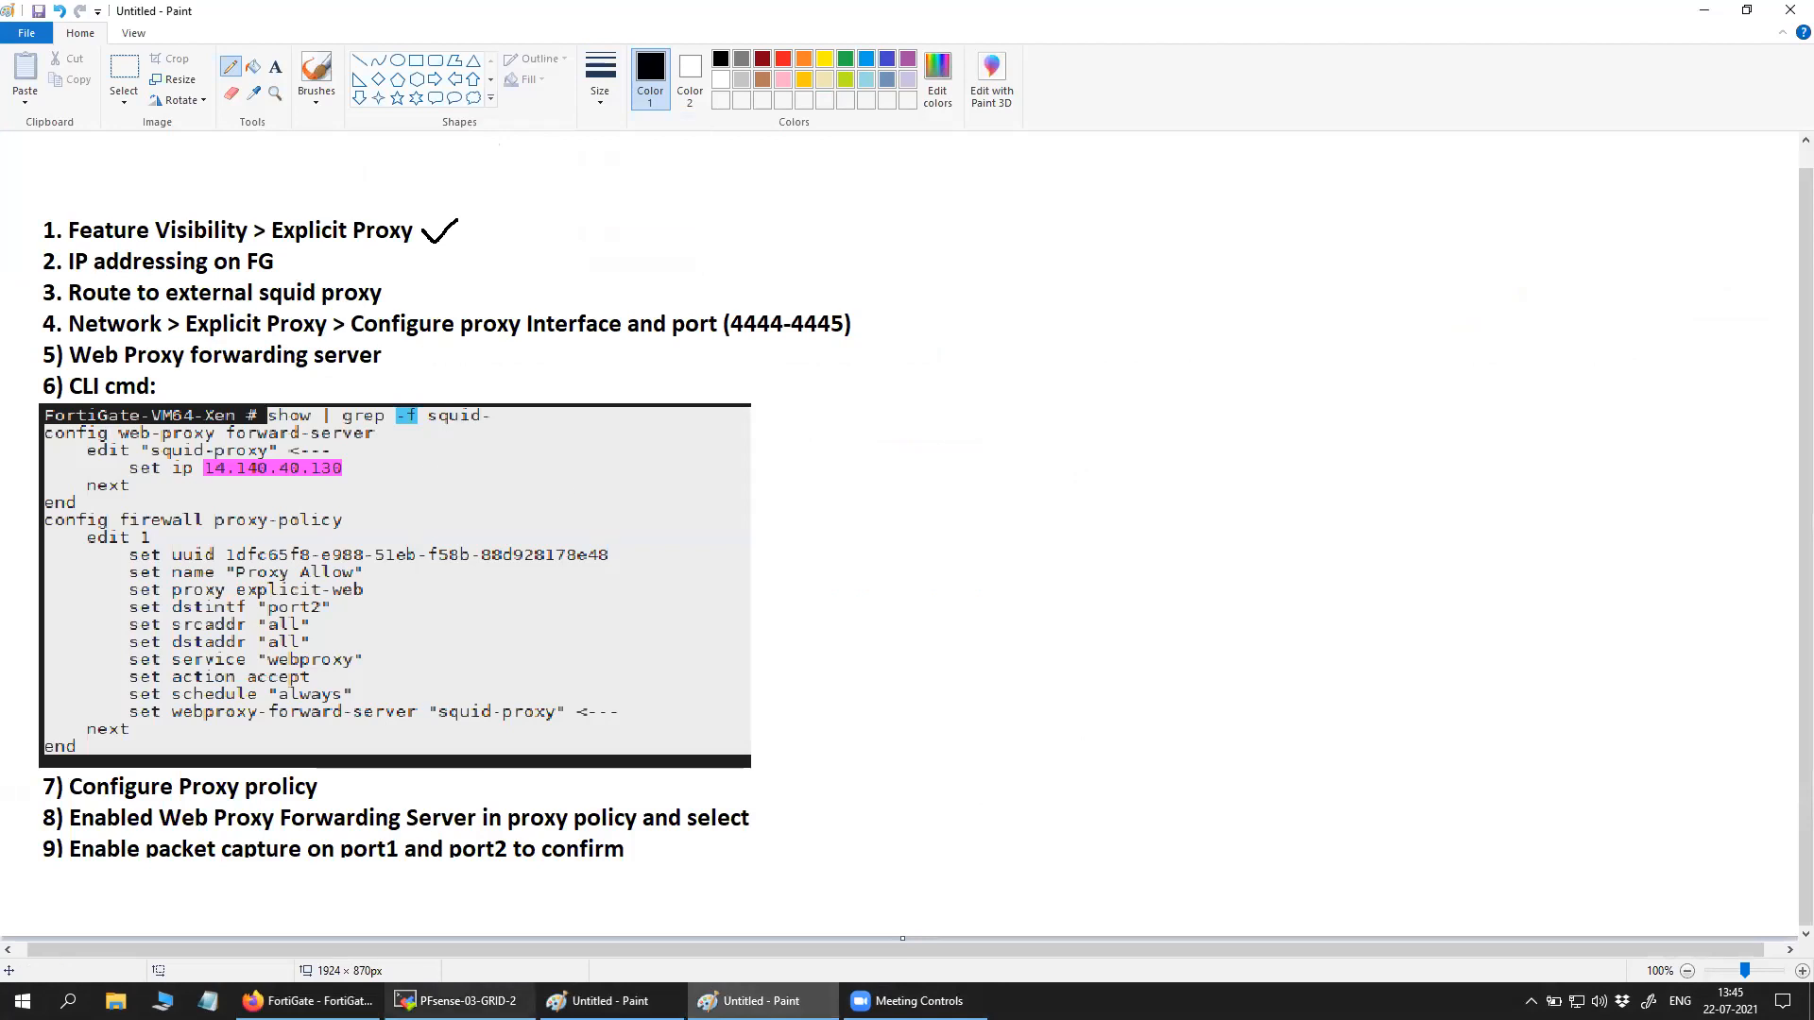
{"action": "left_click", "coordinate": [311, 1000]}
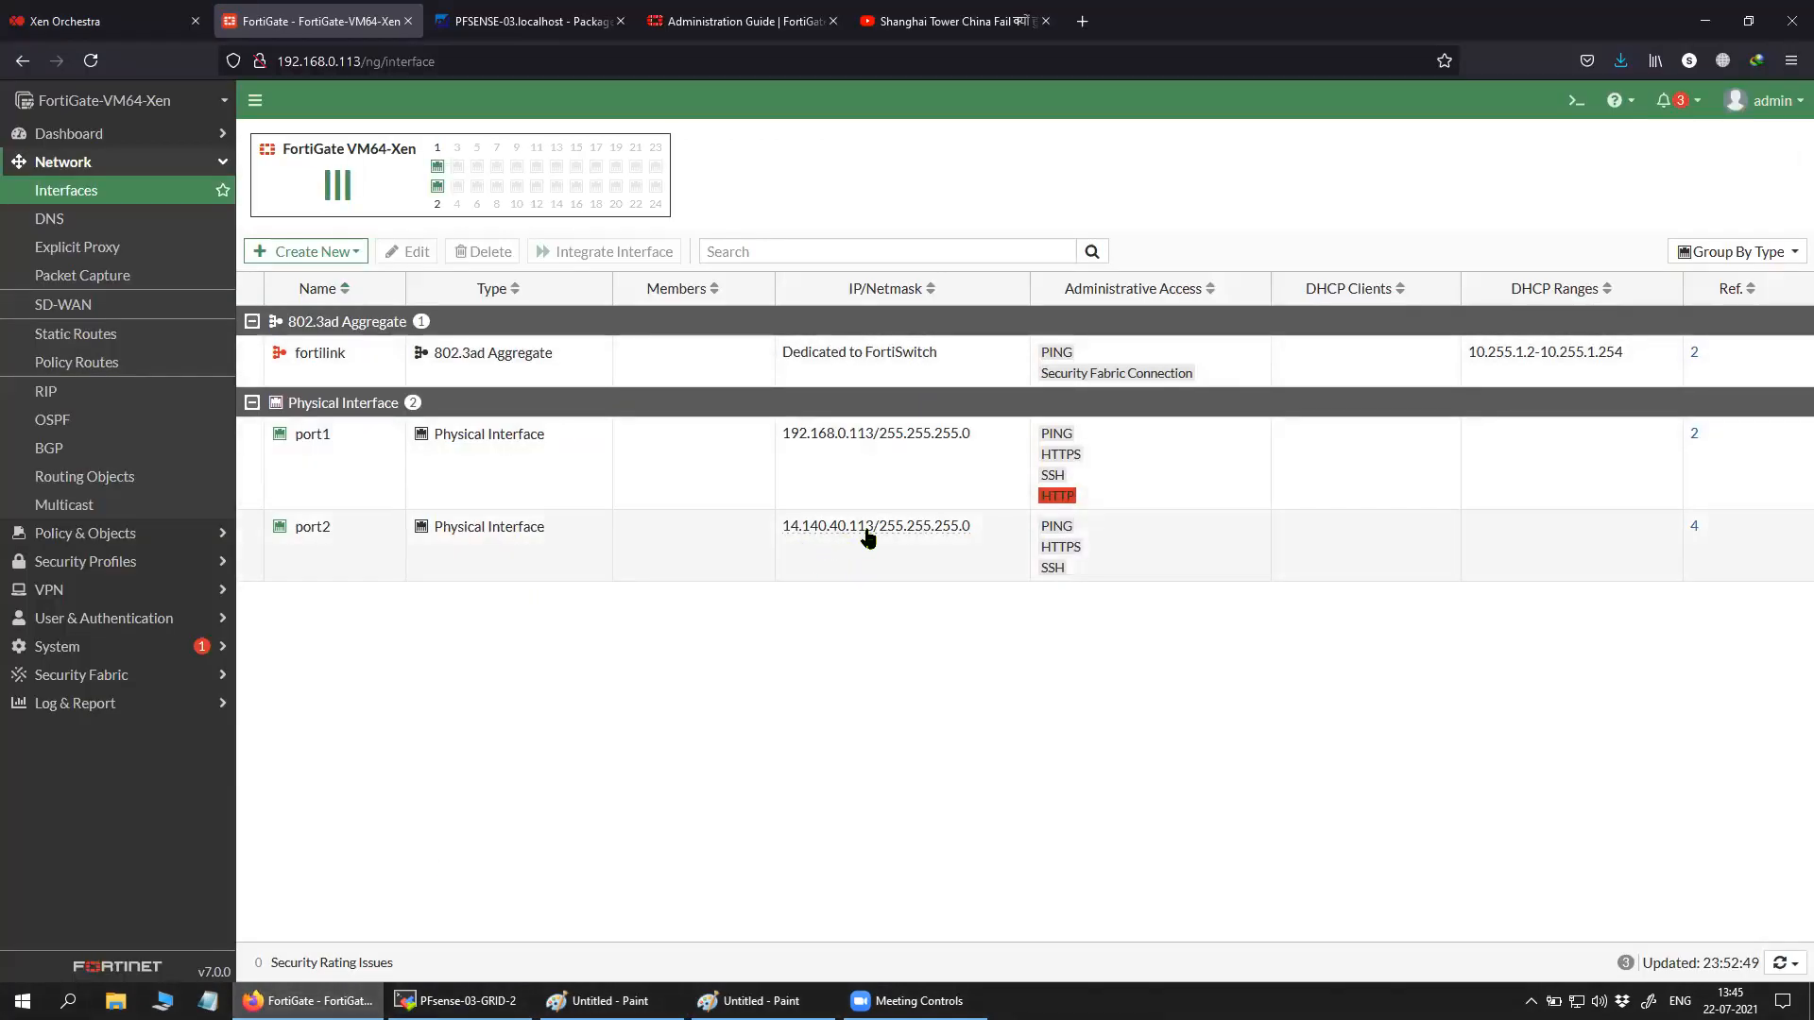
{"action": "left_click", "coordinate": [609, 1002]}
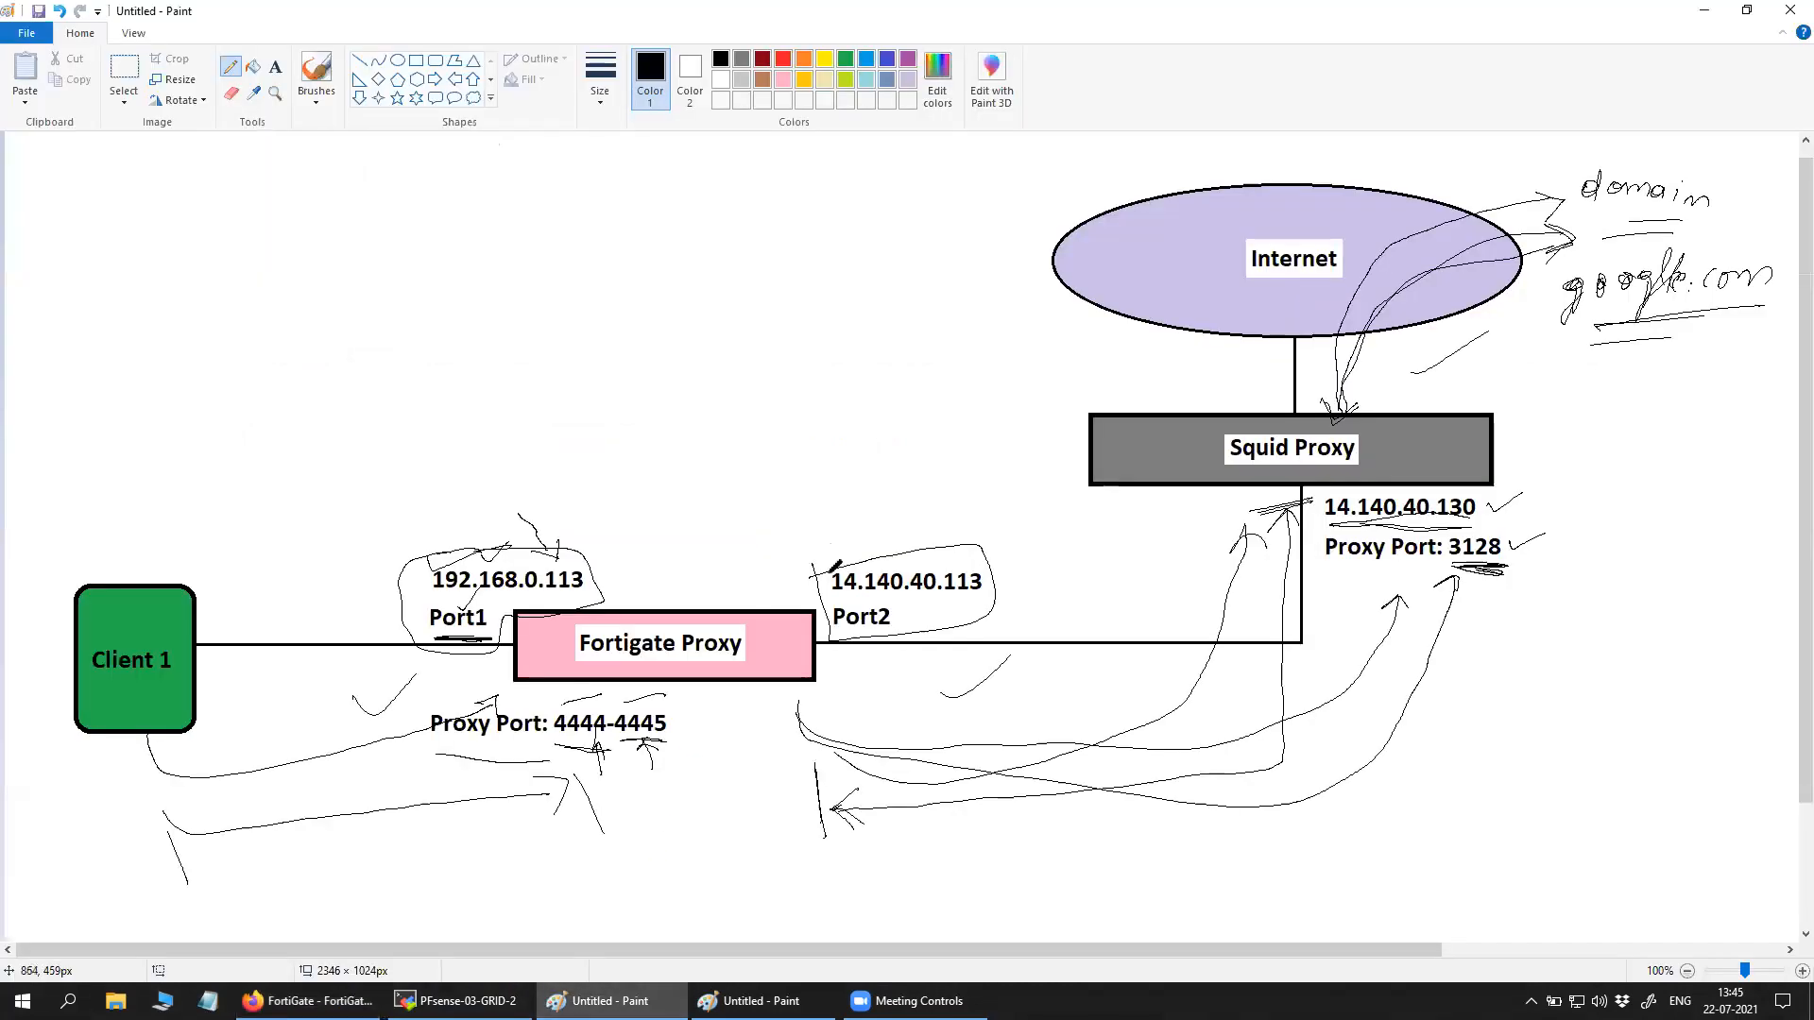
{"action": "mouse_move", "coordinate": [831, 640]}
{"action": "left_mouse_down"}
{"action": "mouse_move", "coordinate": [905, 621]}
{"action": "mouse_move", "coordinate": [891, 589]}
{"action": "mouse_move", "coordinate": [826, 601]}
{"action": "mouse_move", "coordinate": [827, 646]}
{"action": "left_mouse_up"}
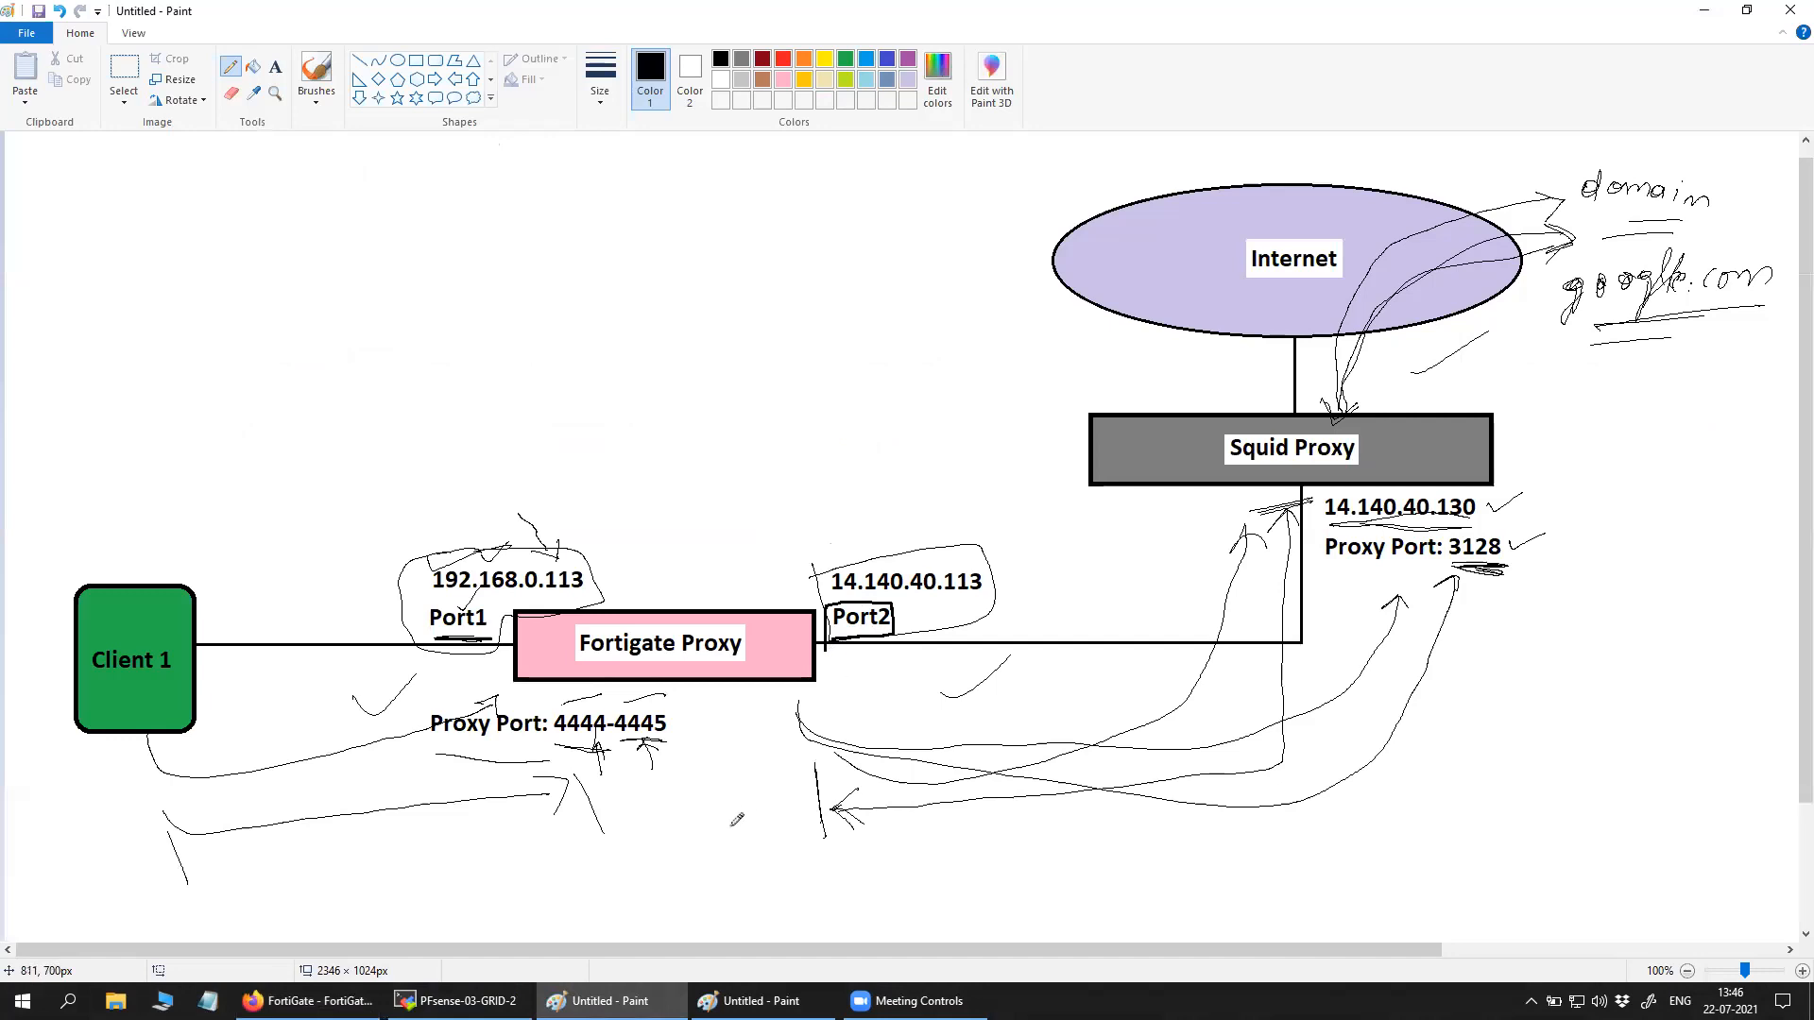
Switch to FortiGate in Firefox and open the system's Feature Visibility settings.
{"action": "left_click", "coordinate": [317, 1000]}
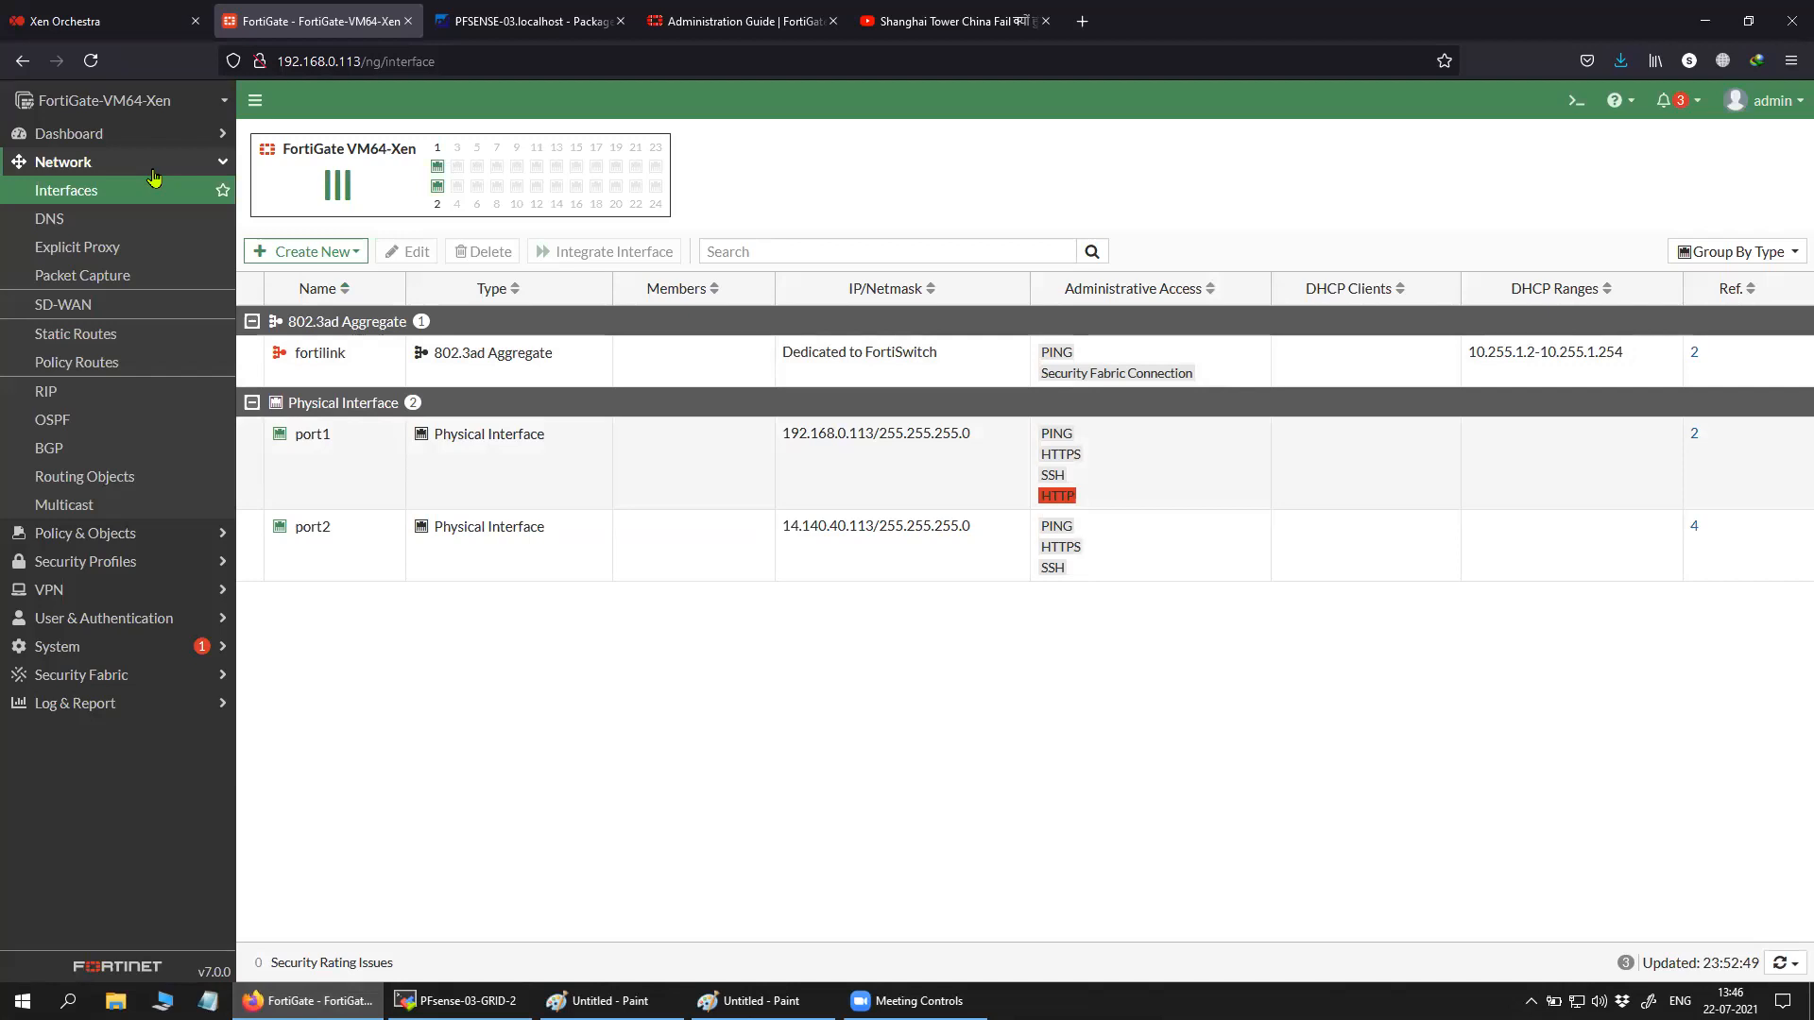
{"action": "left_click", "coordinate": [151, 168]}
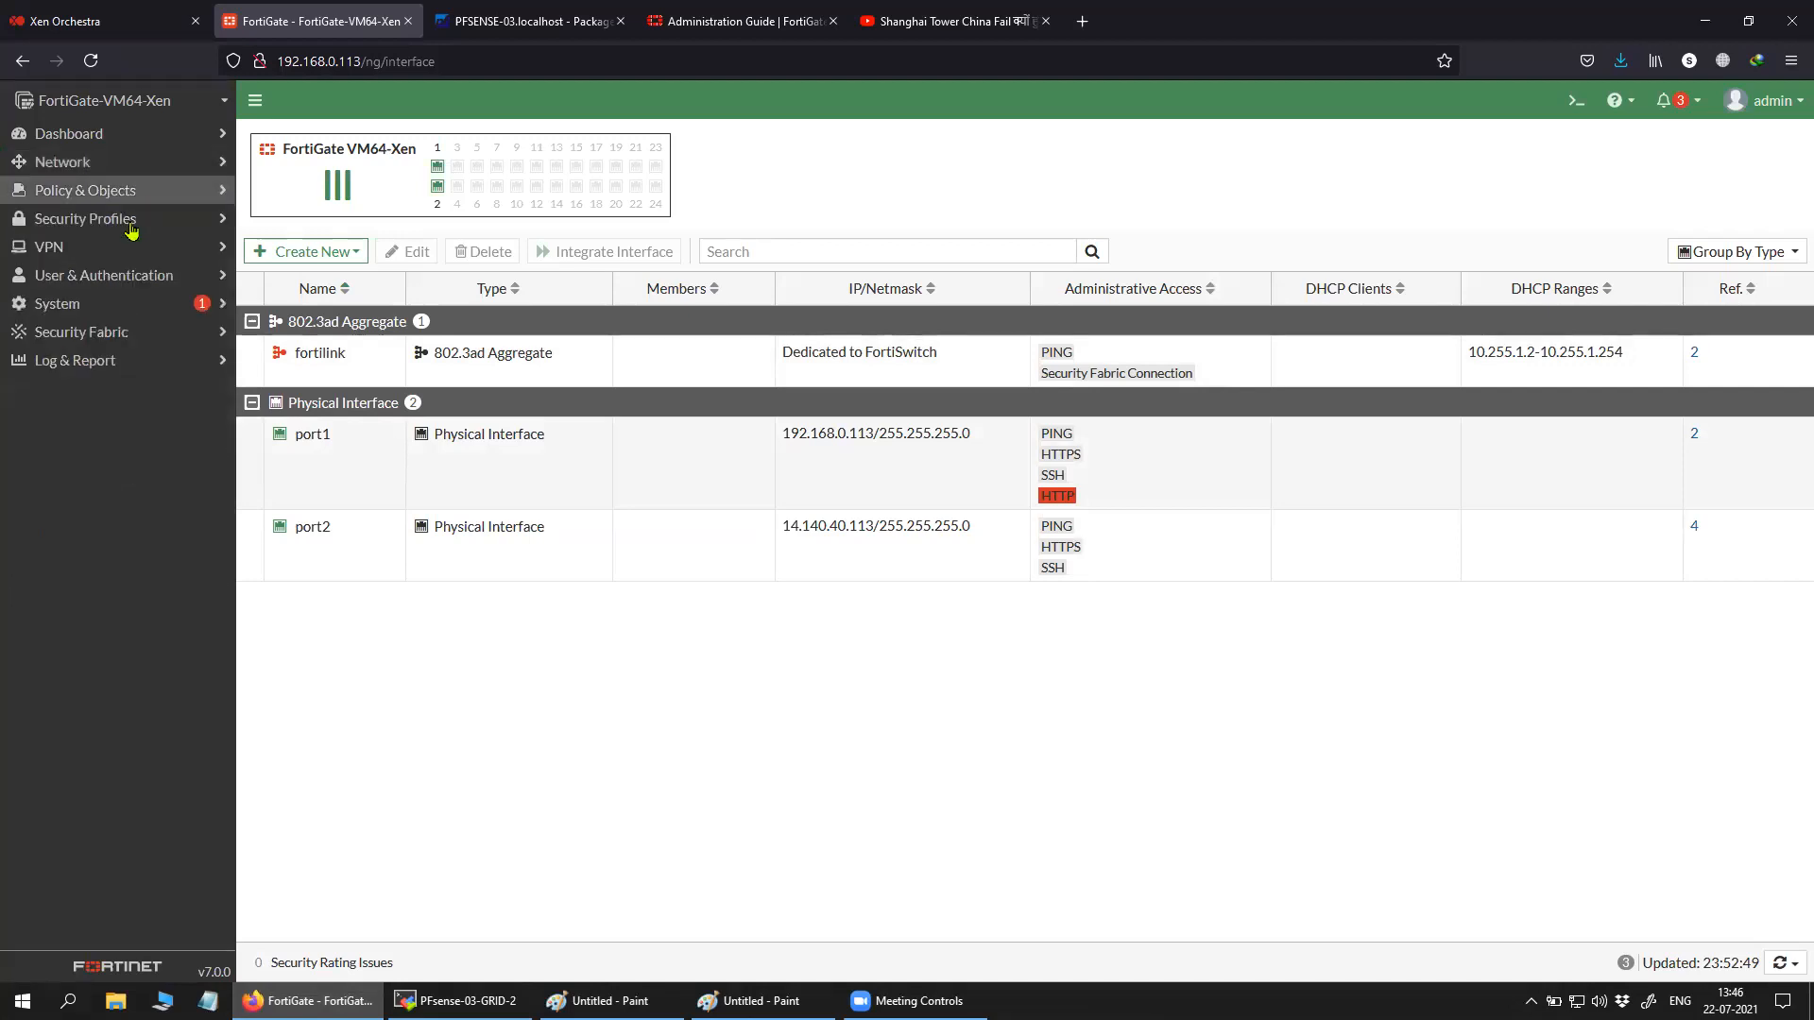
{"action": "left_click", "coordinate": [114, 308]}
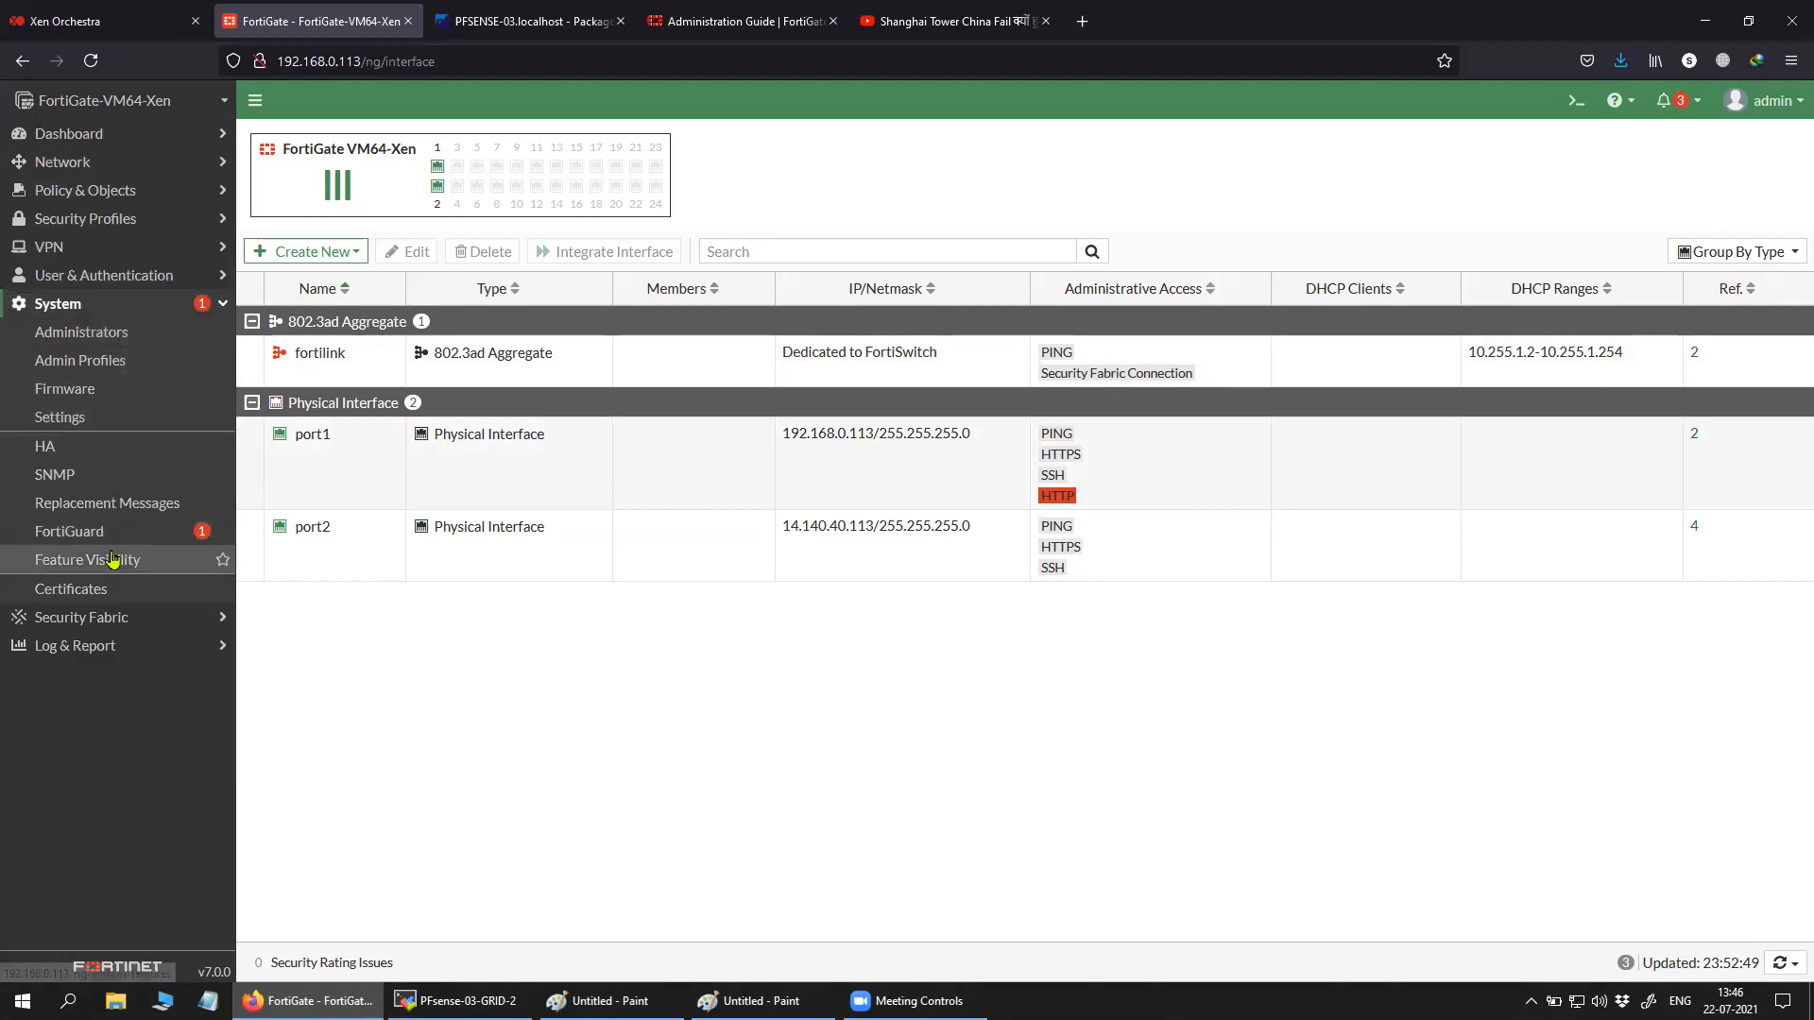
{"action": "left_click", "coordinate": [114, 559]}
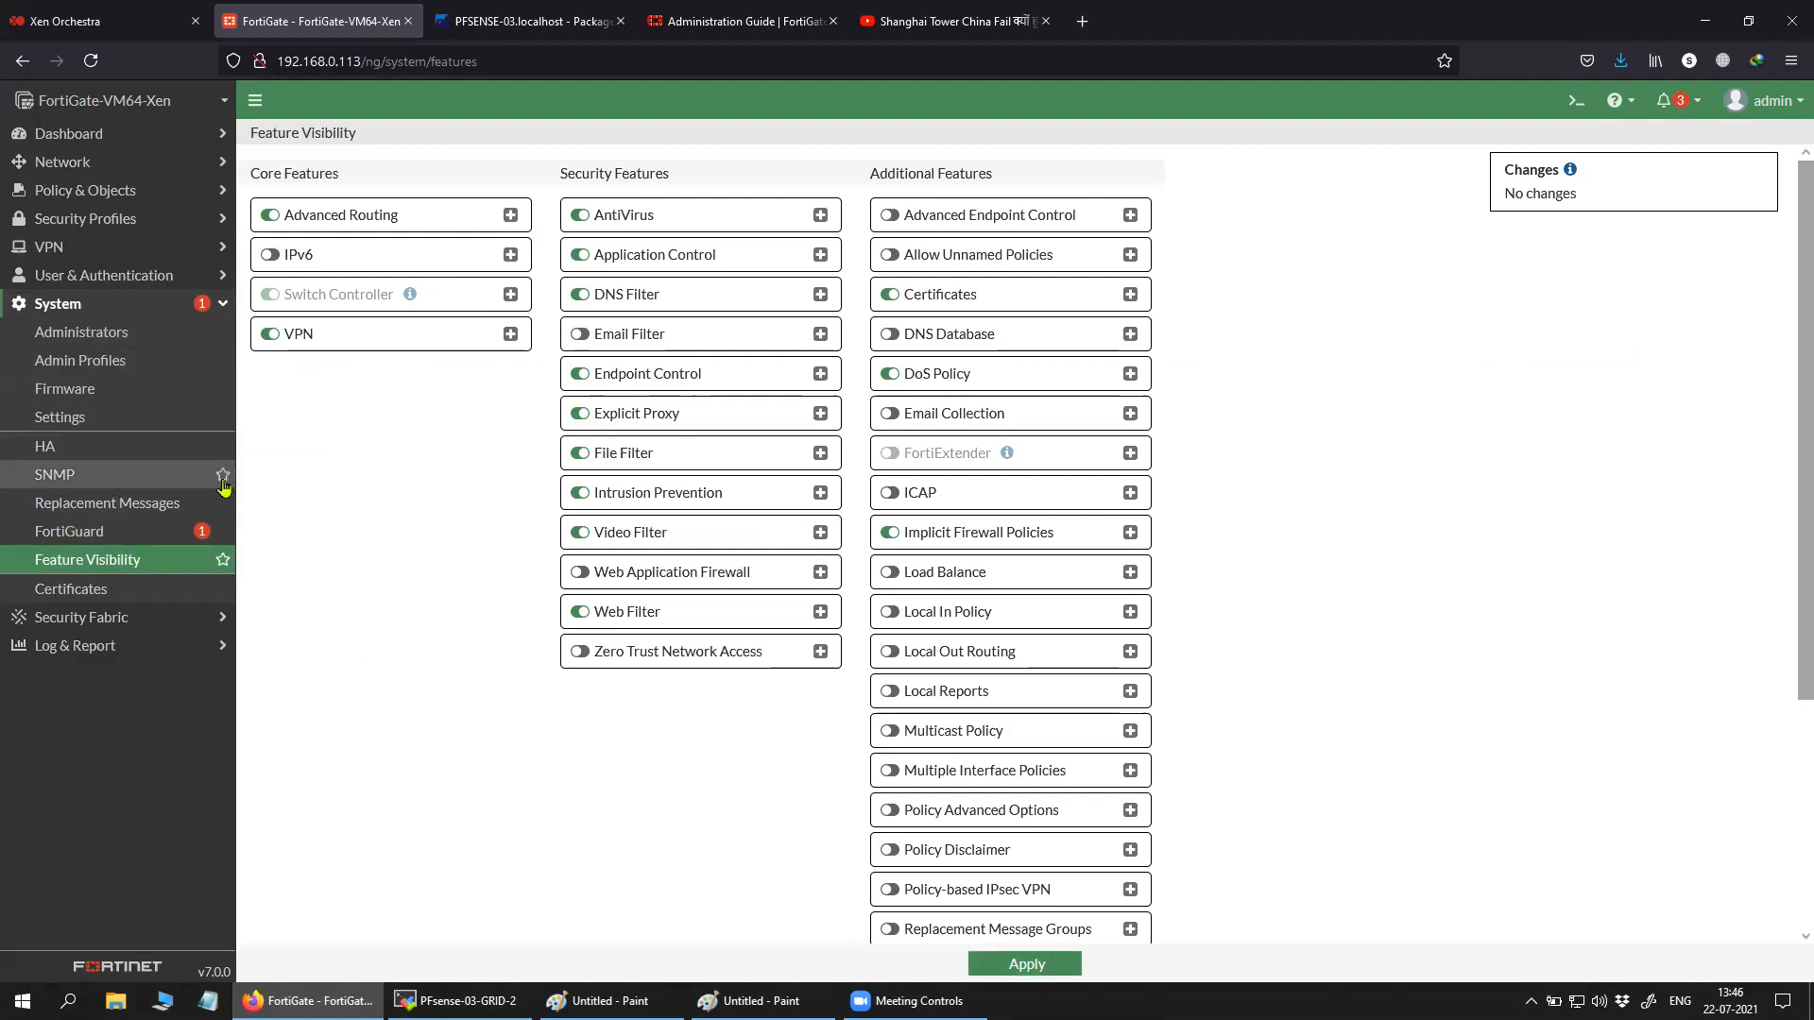
Open the Explicit Proxy settings among the FortiGate network pages.
{"action": "left_click", "coordinate": [137, 305]}
{"action": "left_click", "coordinate": [105, 162]}
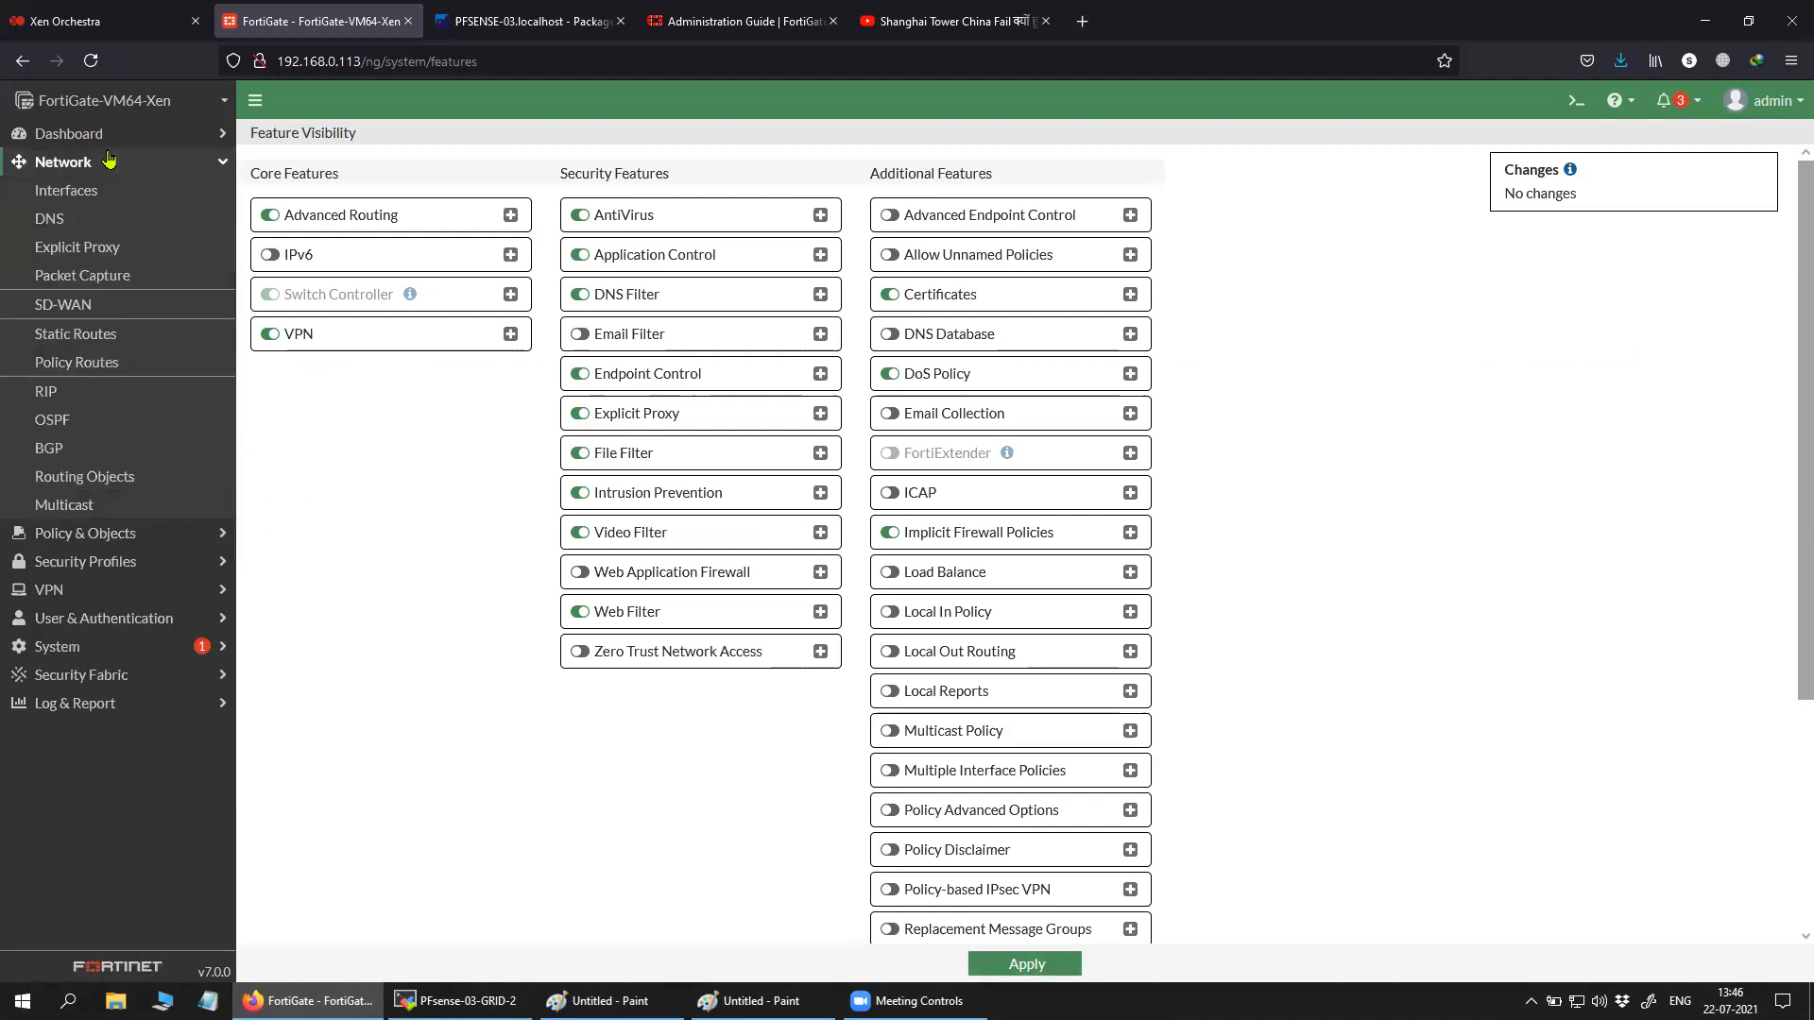
{"action": "left_click", "coordinate": [75, 251]}
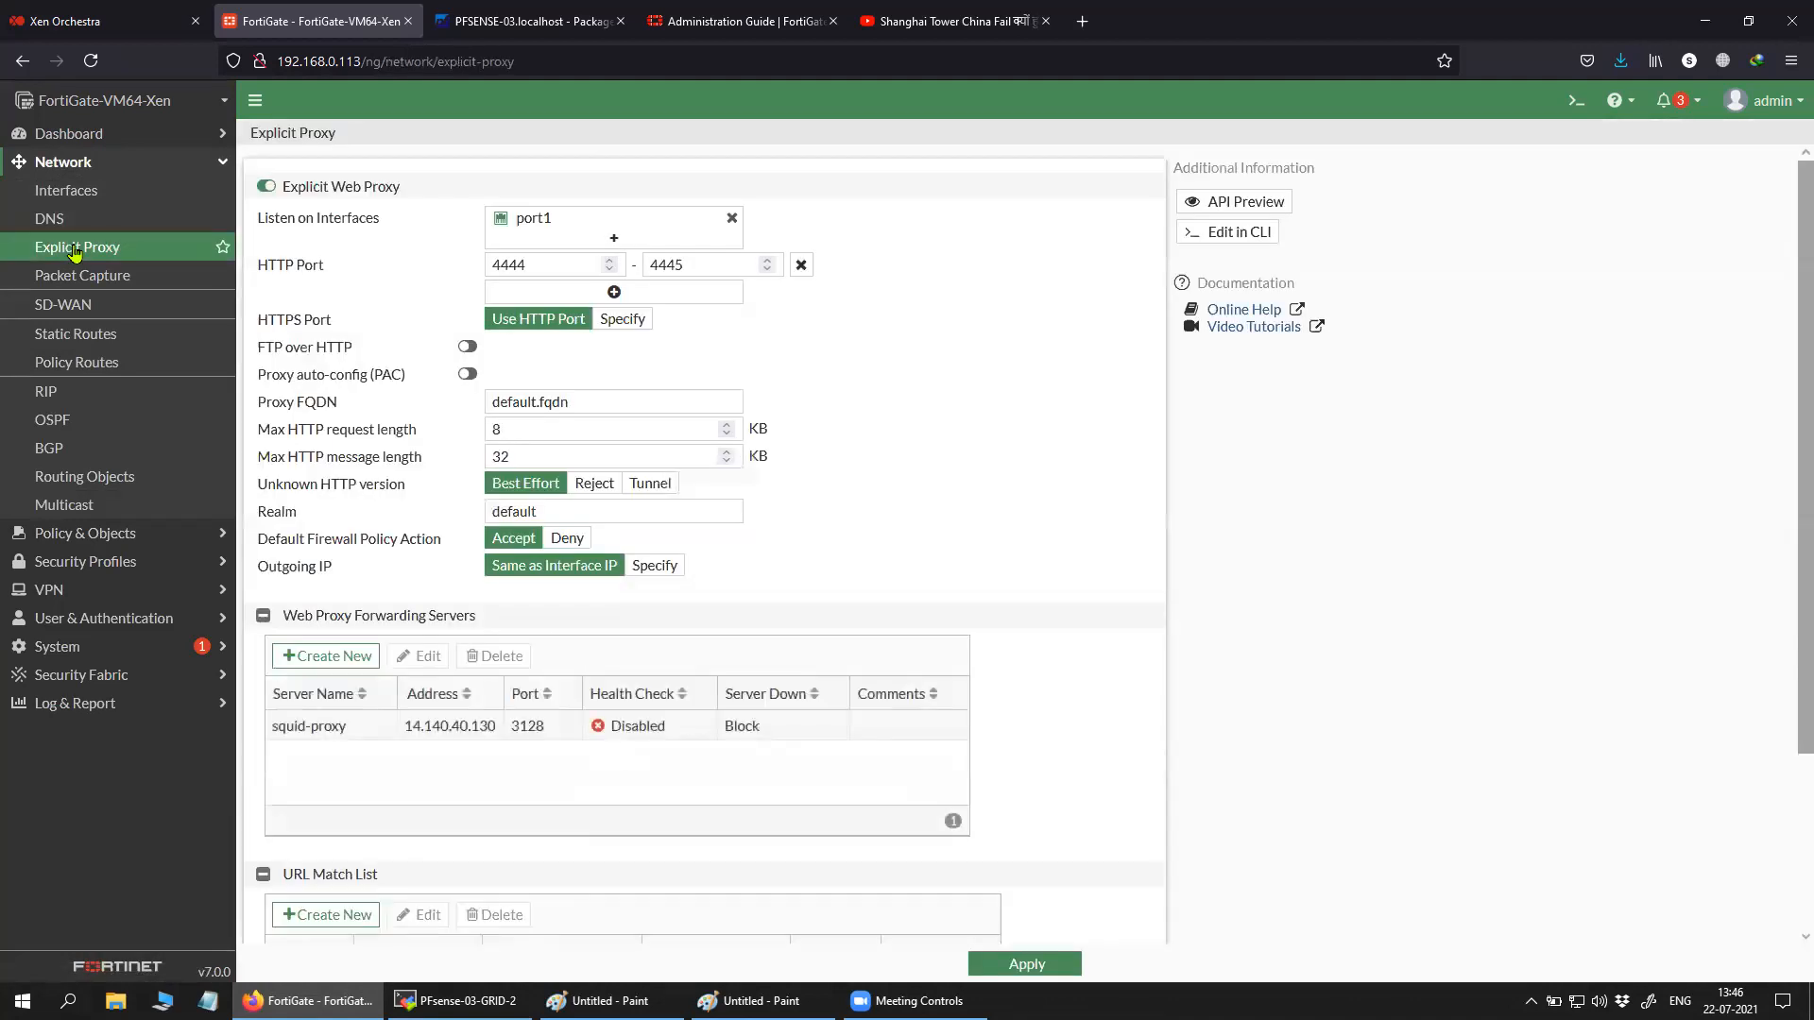
Tick checklist items 2 (IP addressing on FG) and 3 (Route to external squid proxy) in Paint.
{"action": "left_click", "coordinate": [760, 1001]}
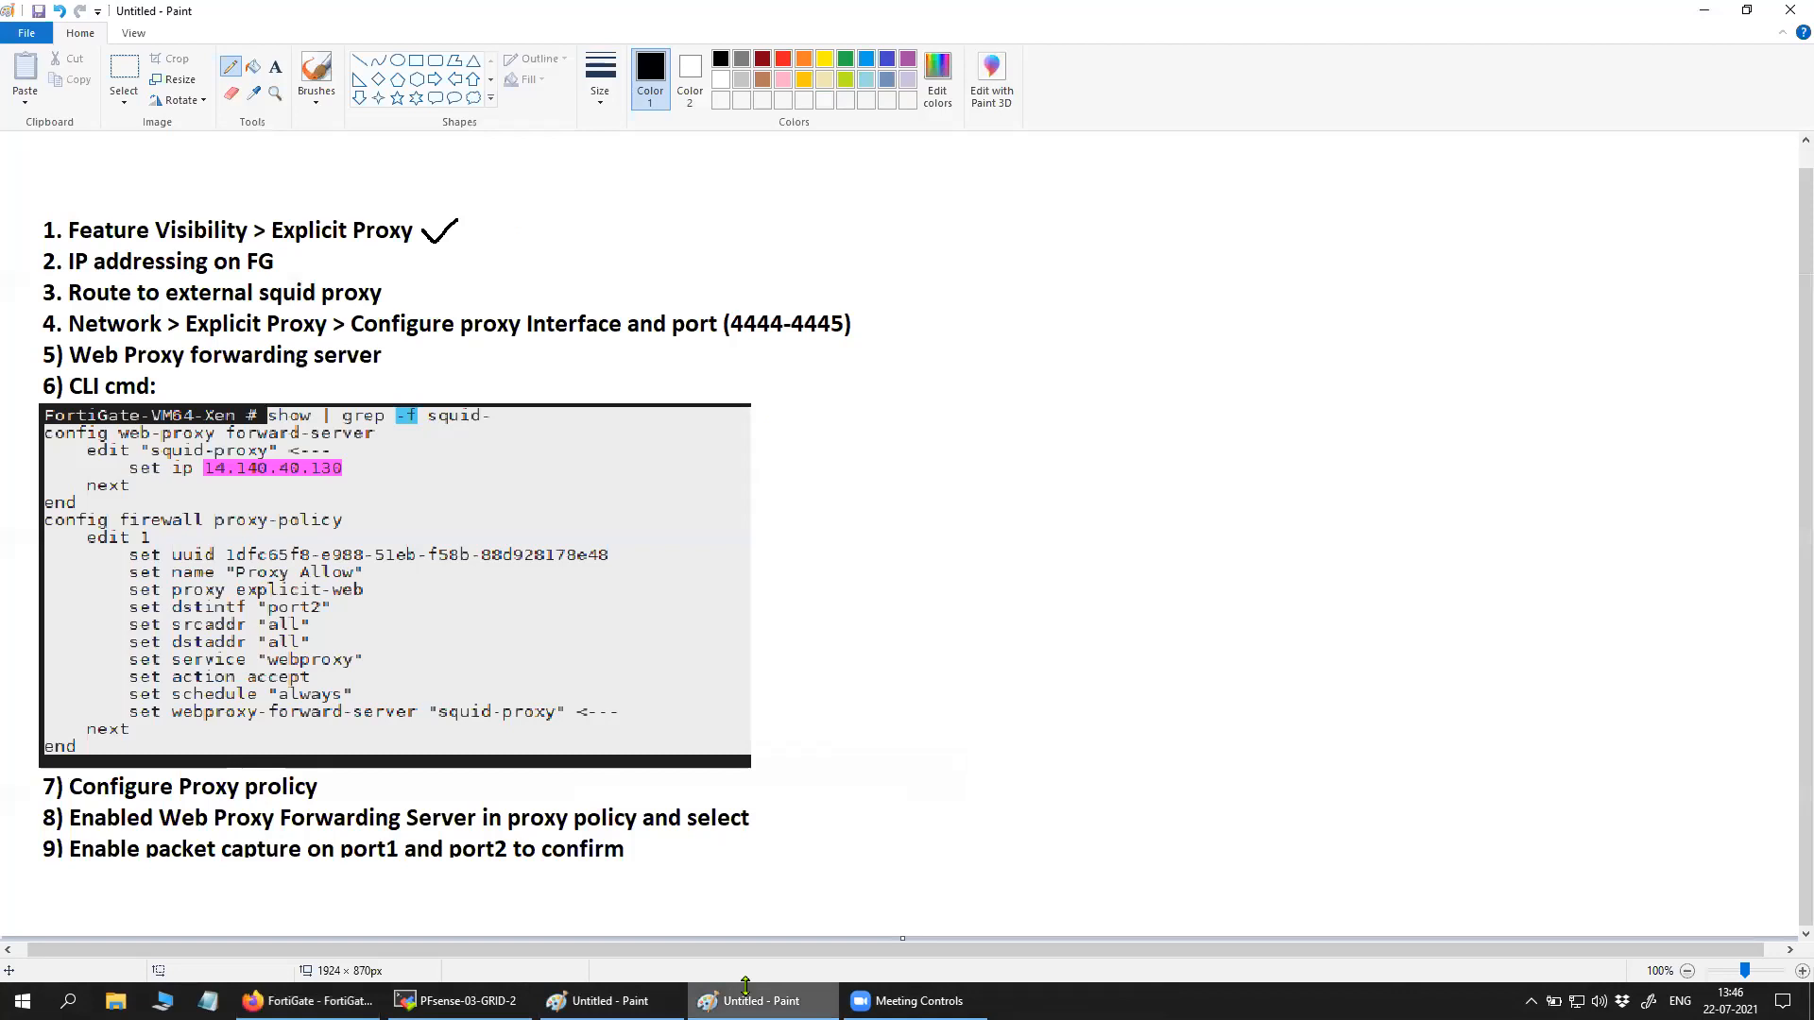
{"action": "left_click_drag", "start_coordinate": [315, 263], "coordinate": [349, 252]}
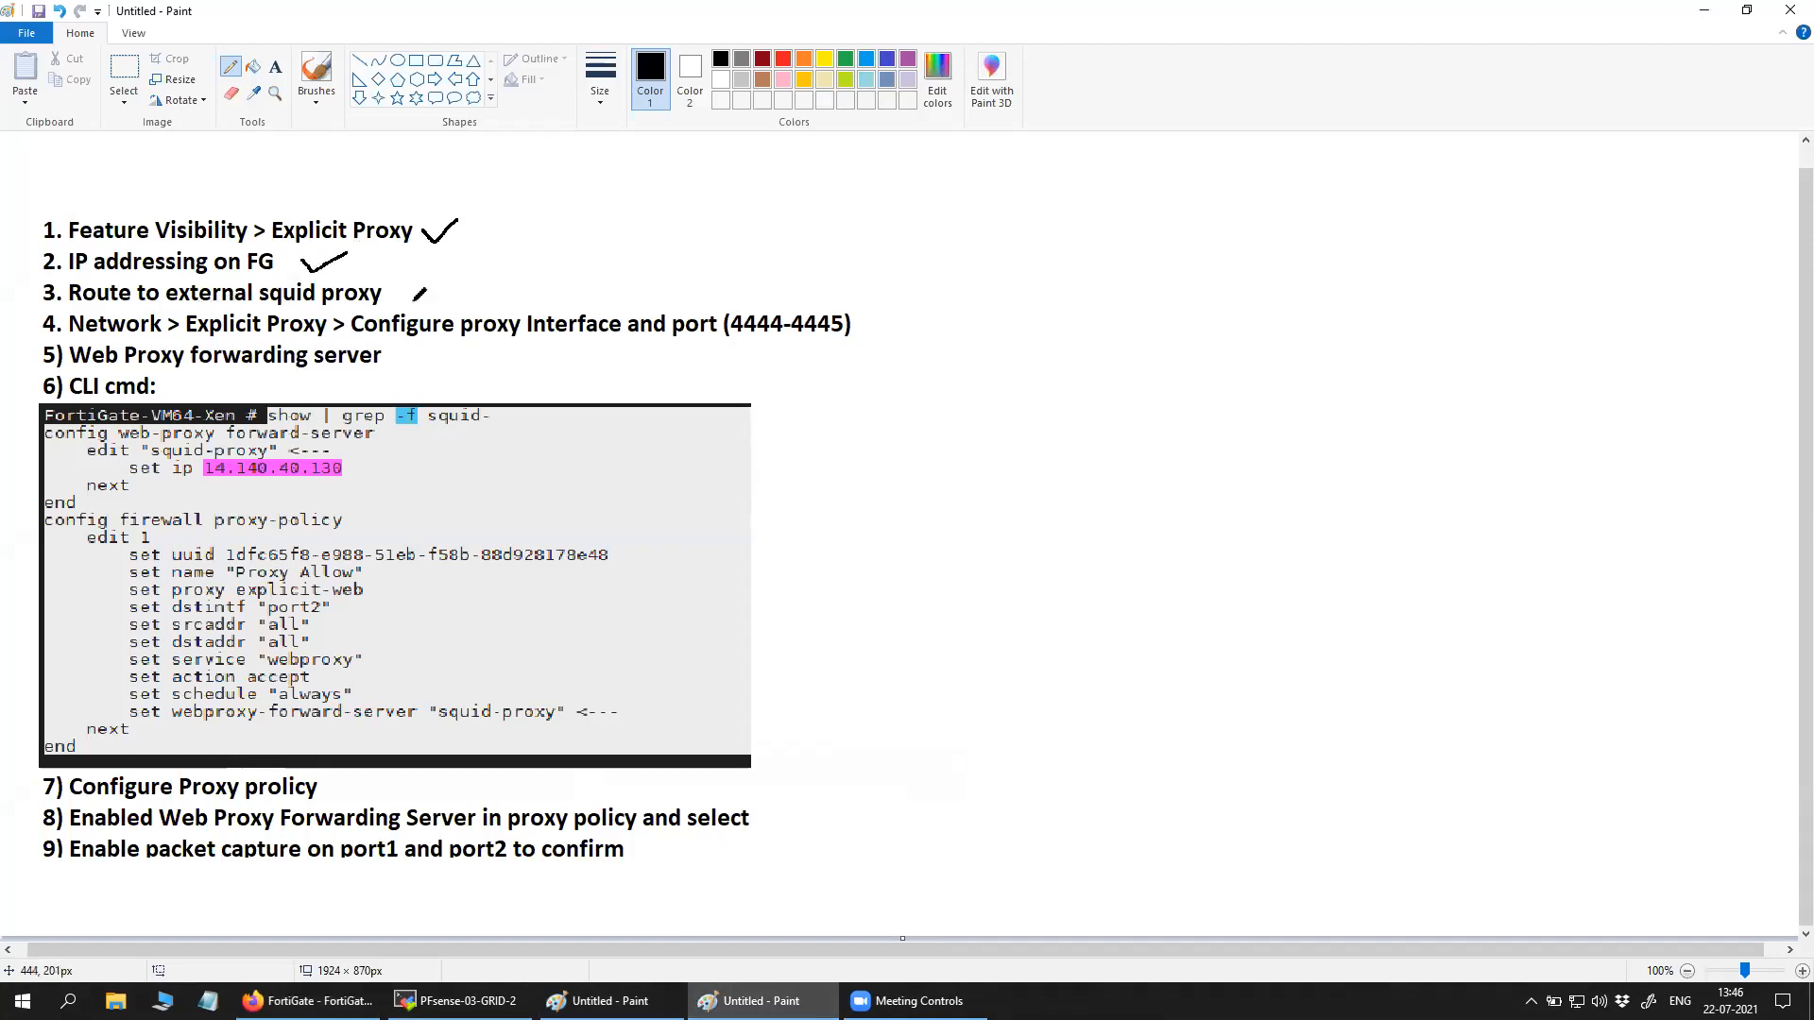
{"action": "left_click_drag", "start_coordinate": [410, 294], "coordinate": [463, 263]}
Open the FortiGate static routes in Firefox and highlight the gateway IP of the default route.
{"action": "left_click", "coordinate": [307, 1001]}
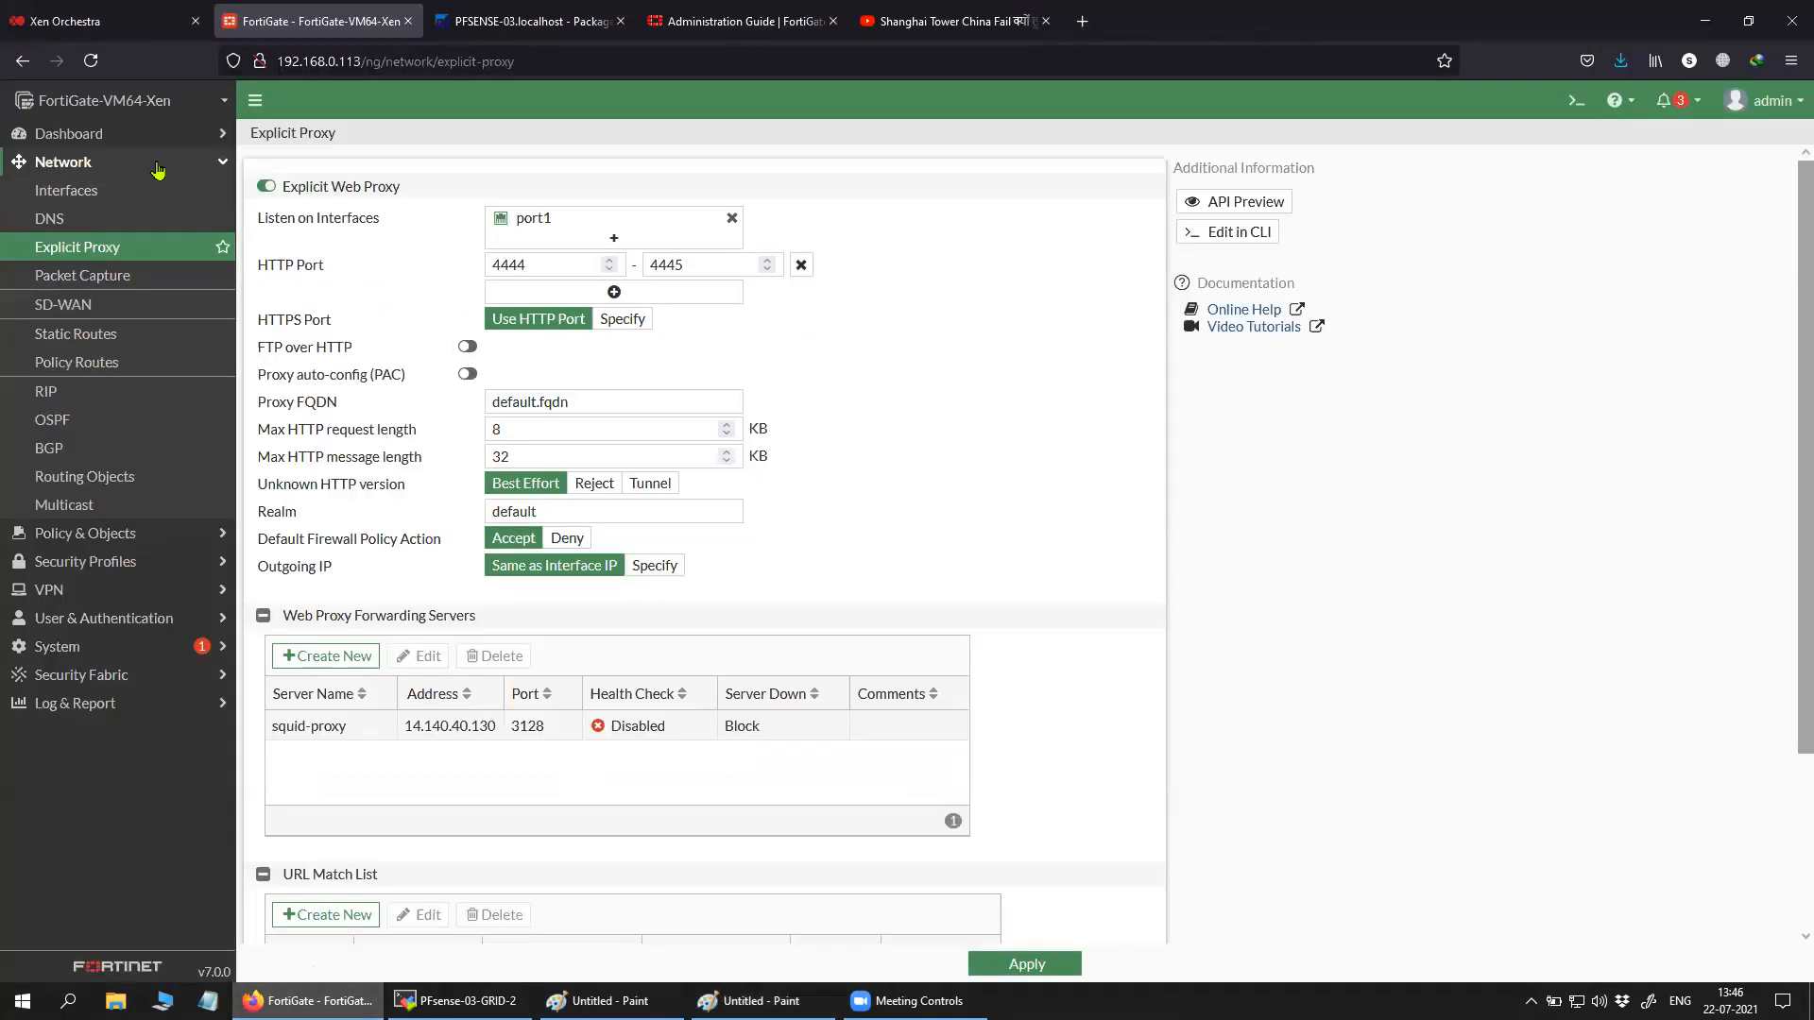
{"action": "left_click", "coordinate": [112, 162]}
{"action": "left_click", "coordinate": [110, 162]}
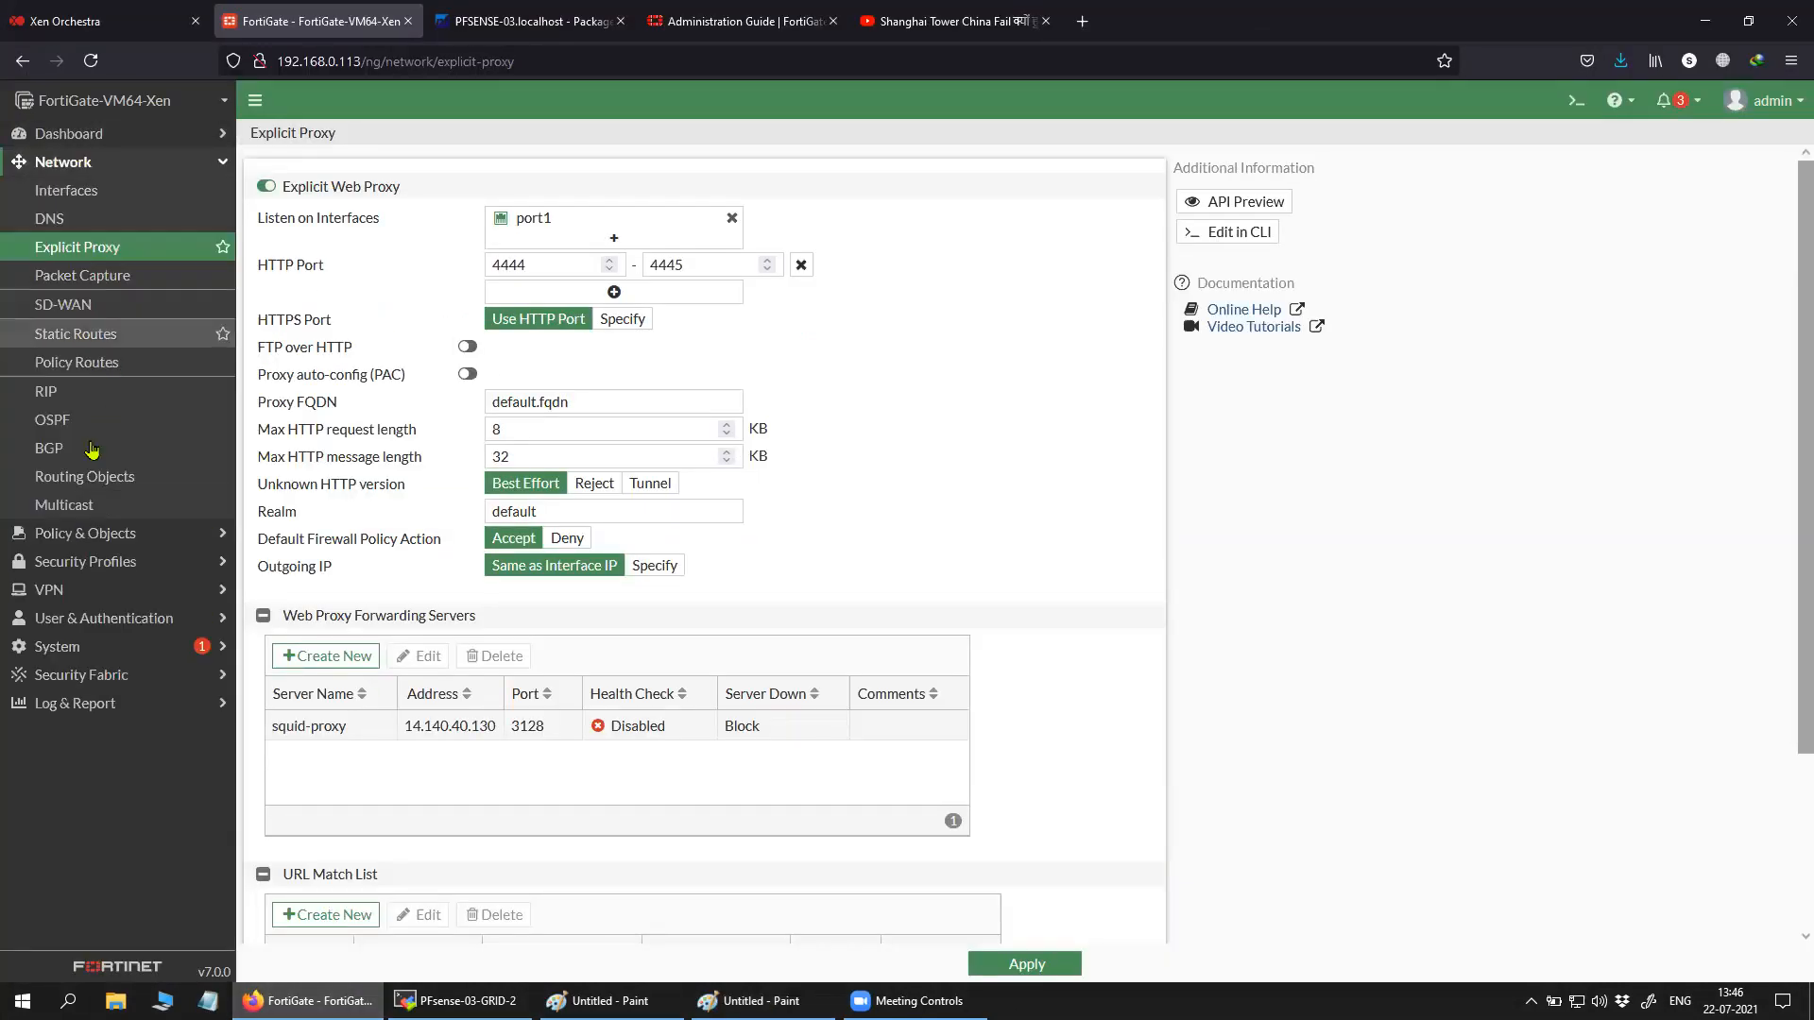
{"action": "left_click", "coordinate": [117, 363]}
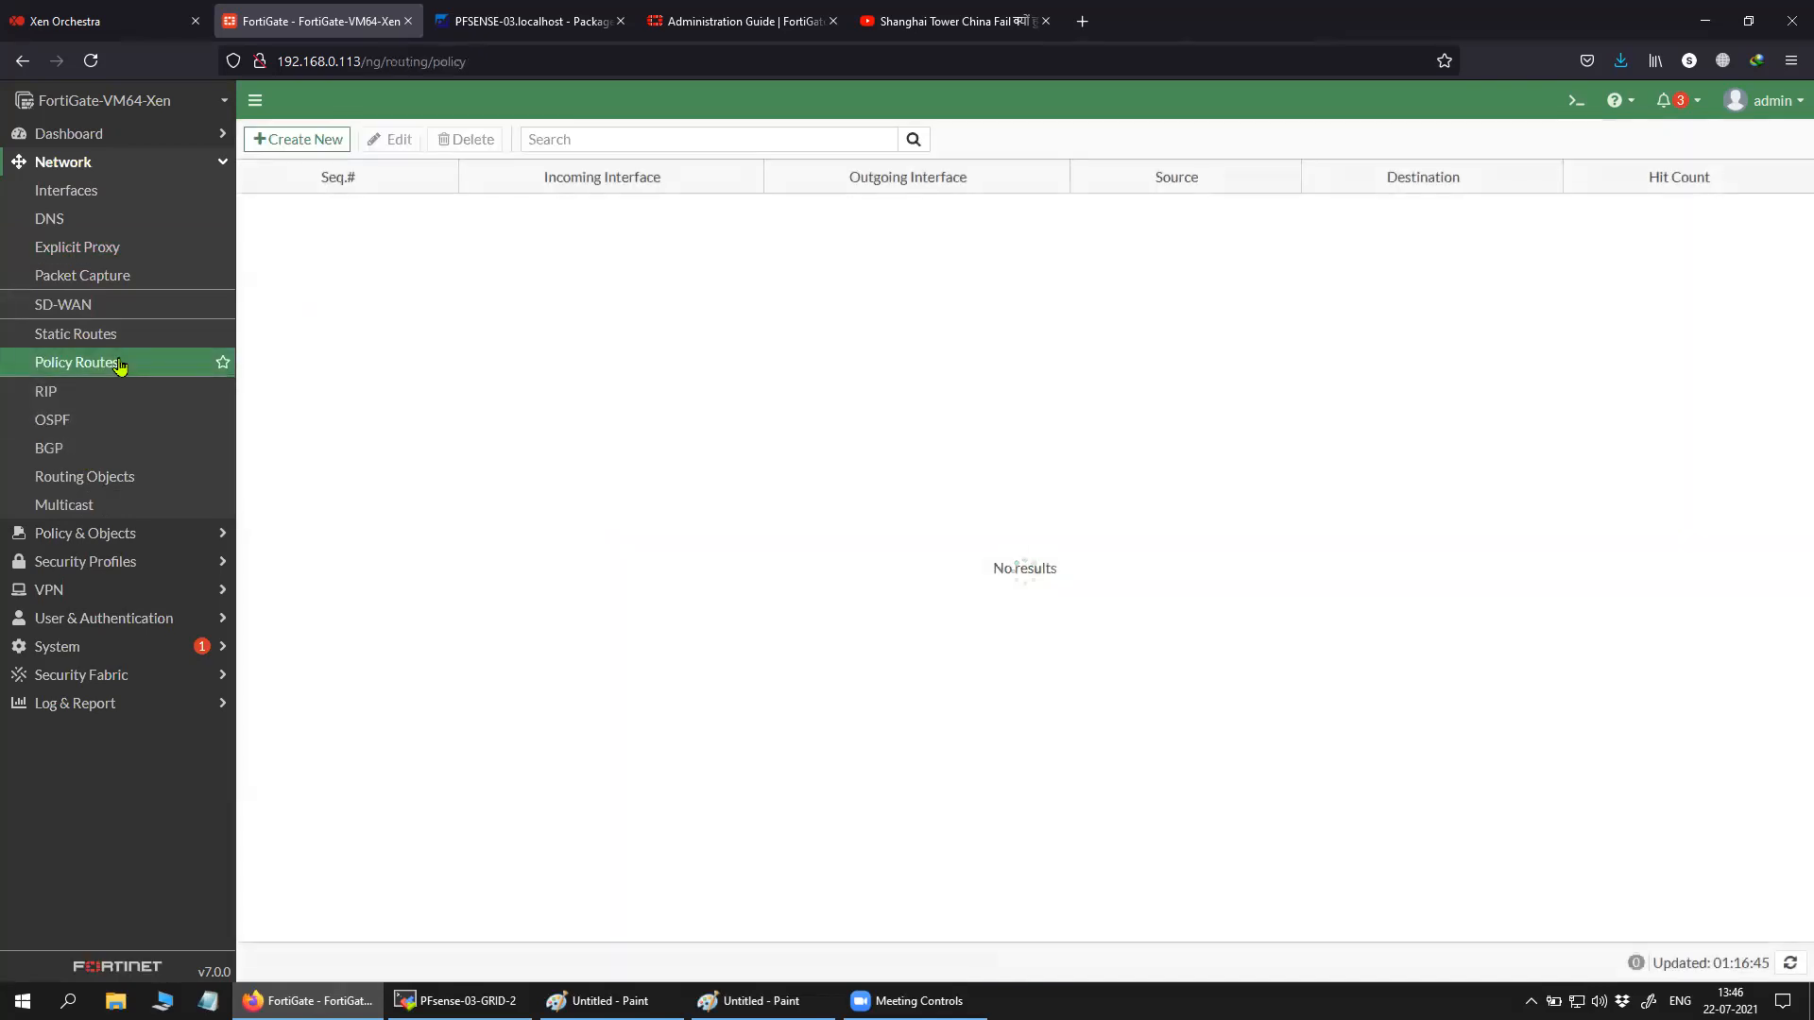
{"action": "left_click", "coordinate": [112, 336]}
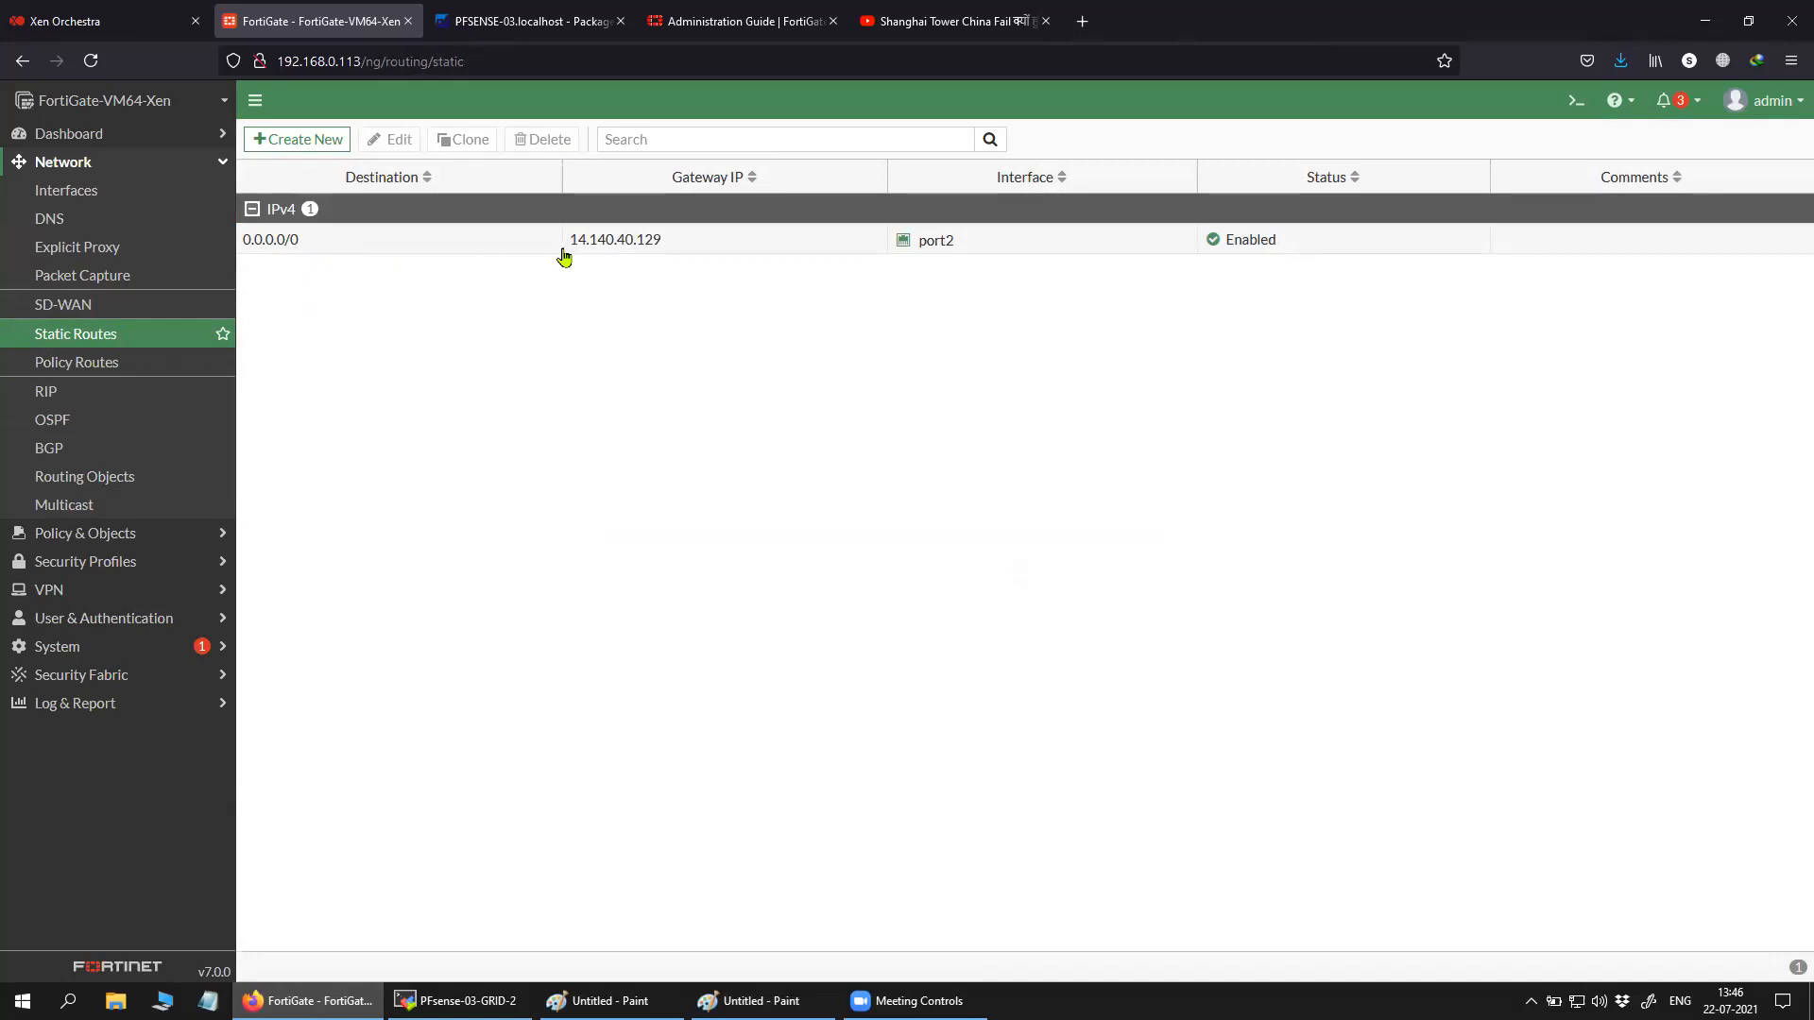
{"action": "left_click_drag", "start_coordinate": [679, 247], "coordinate": [568, 245]}
Mark checklist item 4 about the proxy interface and port in Paint, and return to FortiGate's Explicit Proxy settings.
{"action": "left_click", "coordinate": [756, 1001]}
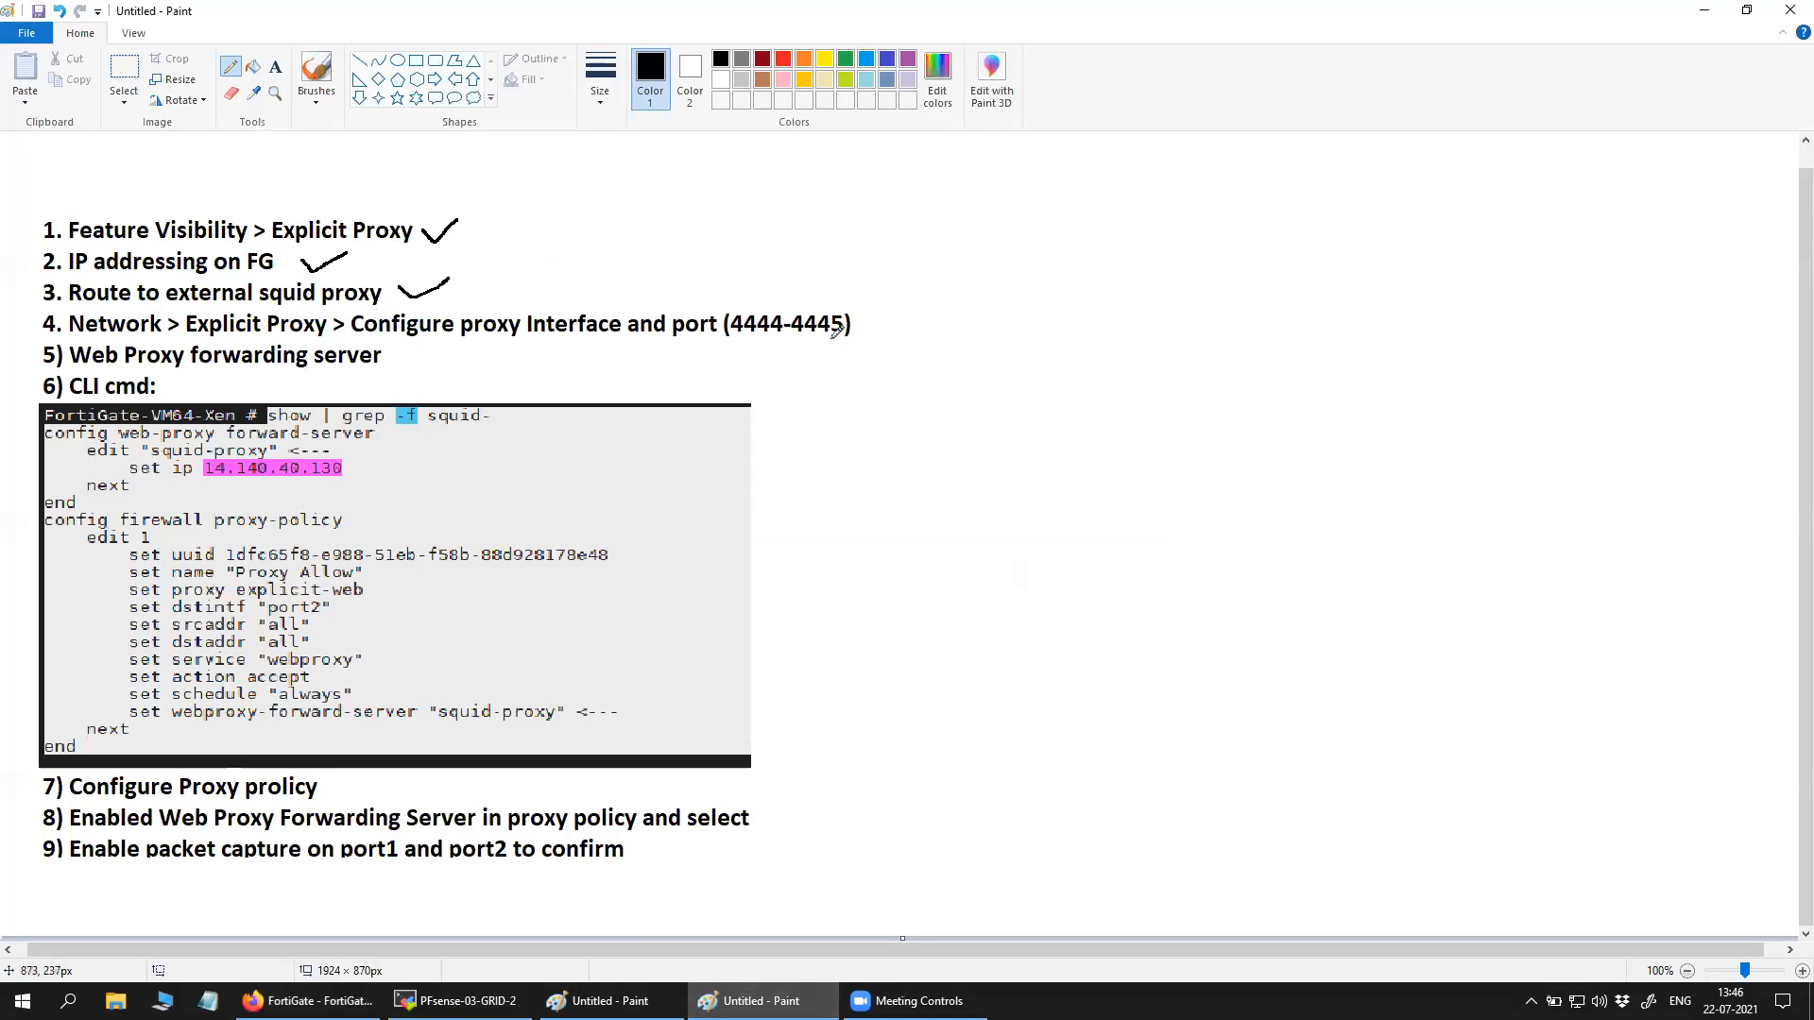
{"action": "left_click_drag", "start_coordinate": [869, 320], "coordinate": [992, 278]}
{"action": "left_click", "coordinate": [288, 1001]}
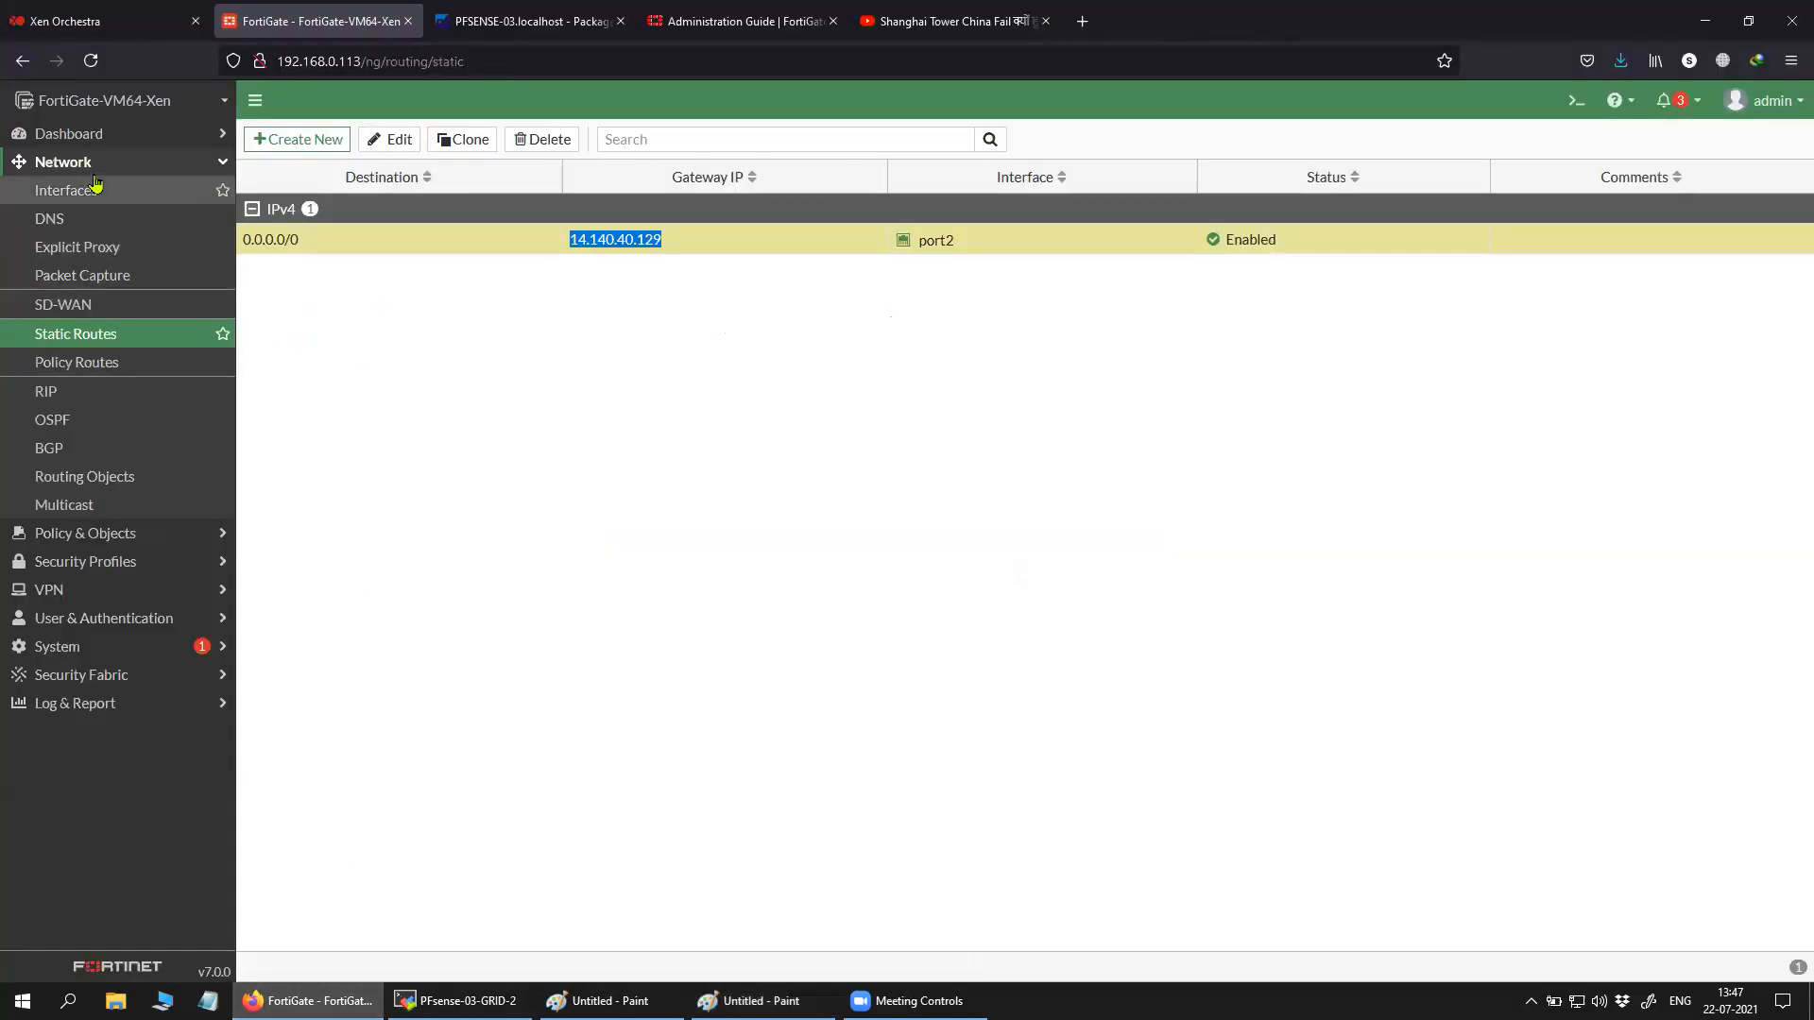
{"action": "left_click", "coordinate": [99, 248]}
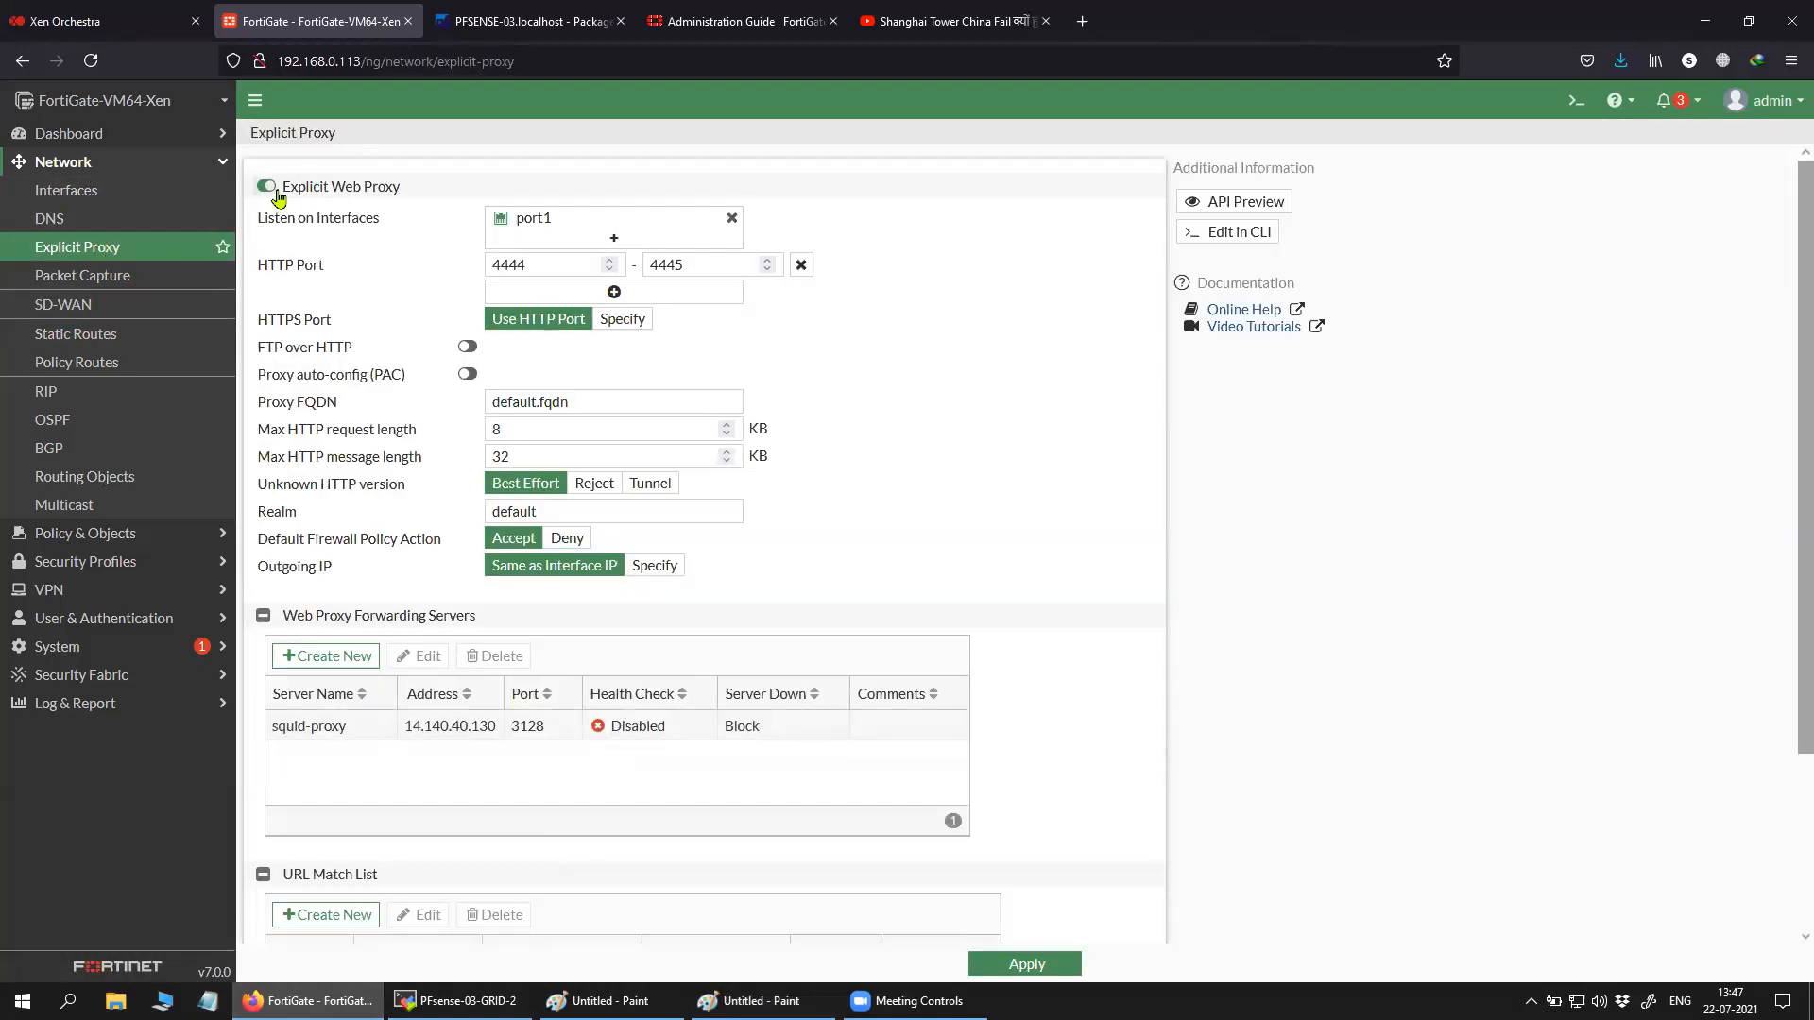
Examine the explicit web proxy's listening interface, highlighting both ends of the HTTP port range and the HTTPS Port label.
{"action": "mouse_move", "coordinate": [535, 227]}
{"action": "left_click_drag", "start_coordinate": [535, 264], "coordinate": [474, 255]}
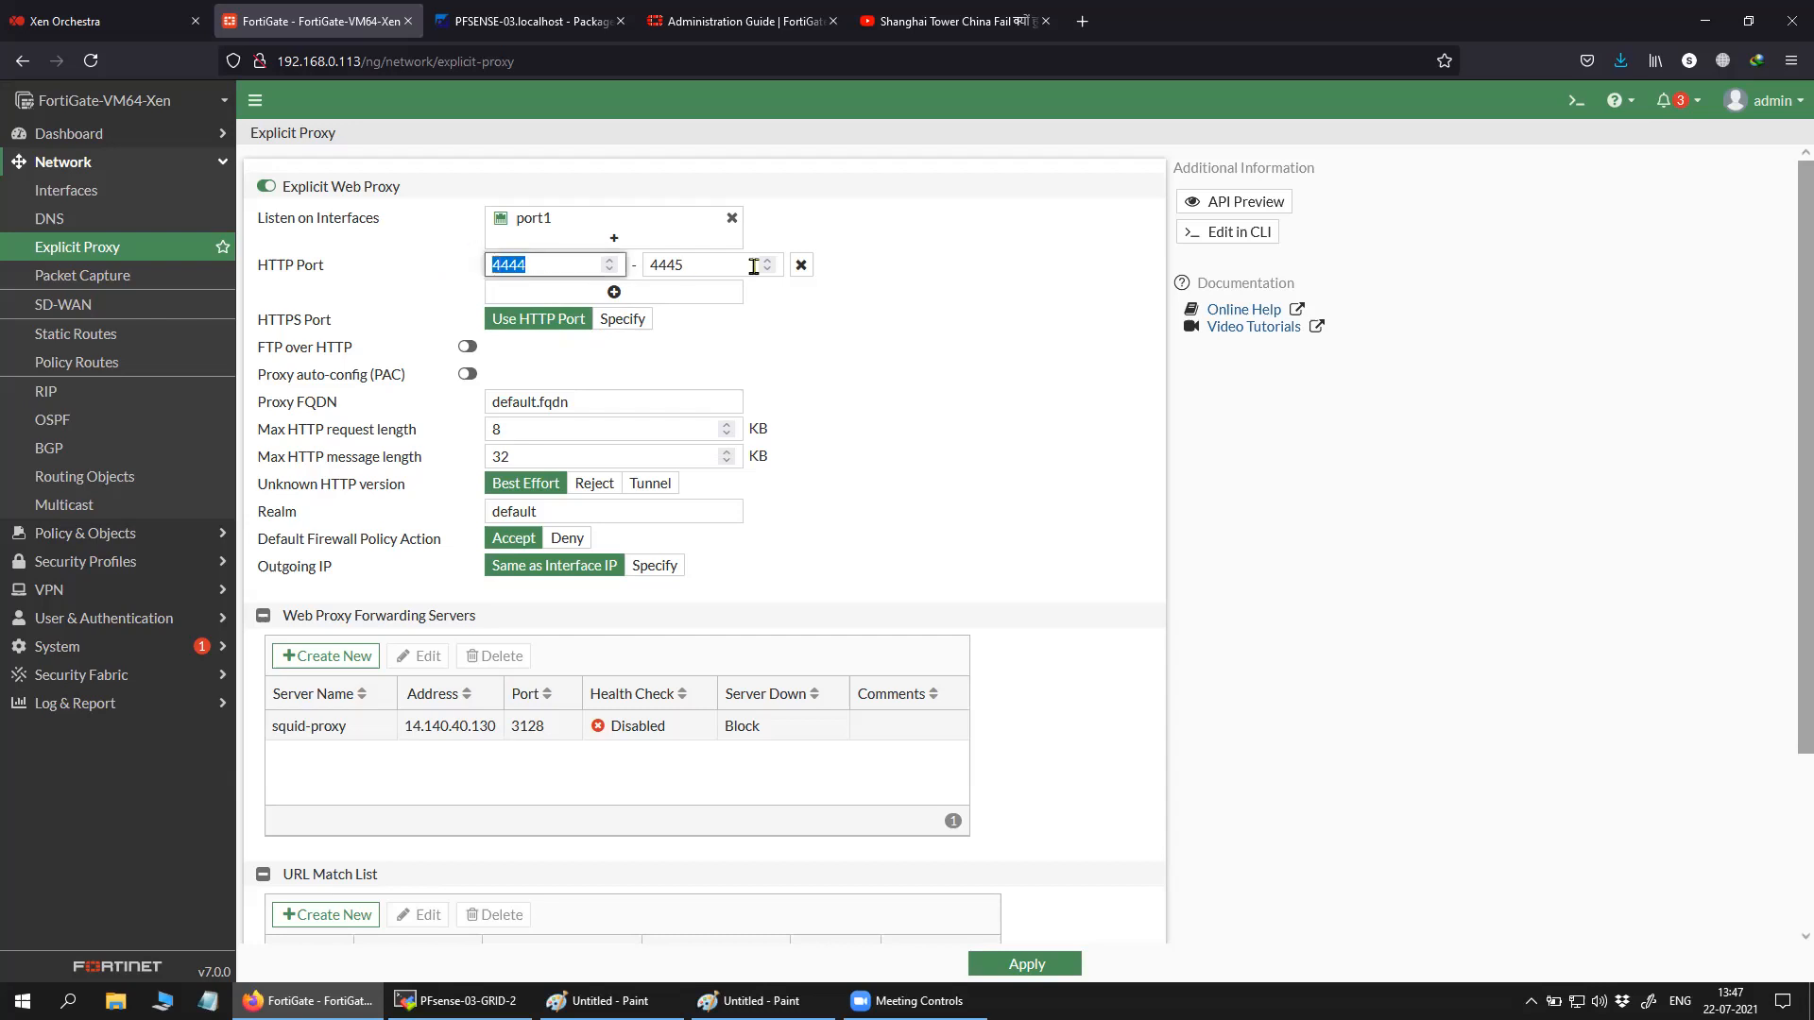
{"action": "left_click_drag", "start_coordinate": [686, 263], "coordinate": [639, 262]}
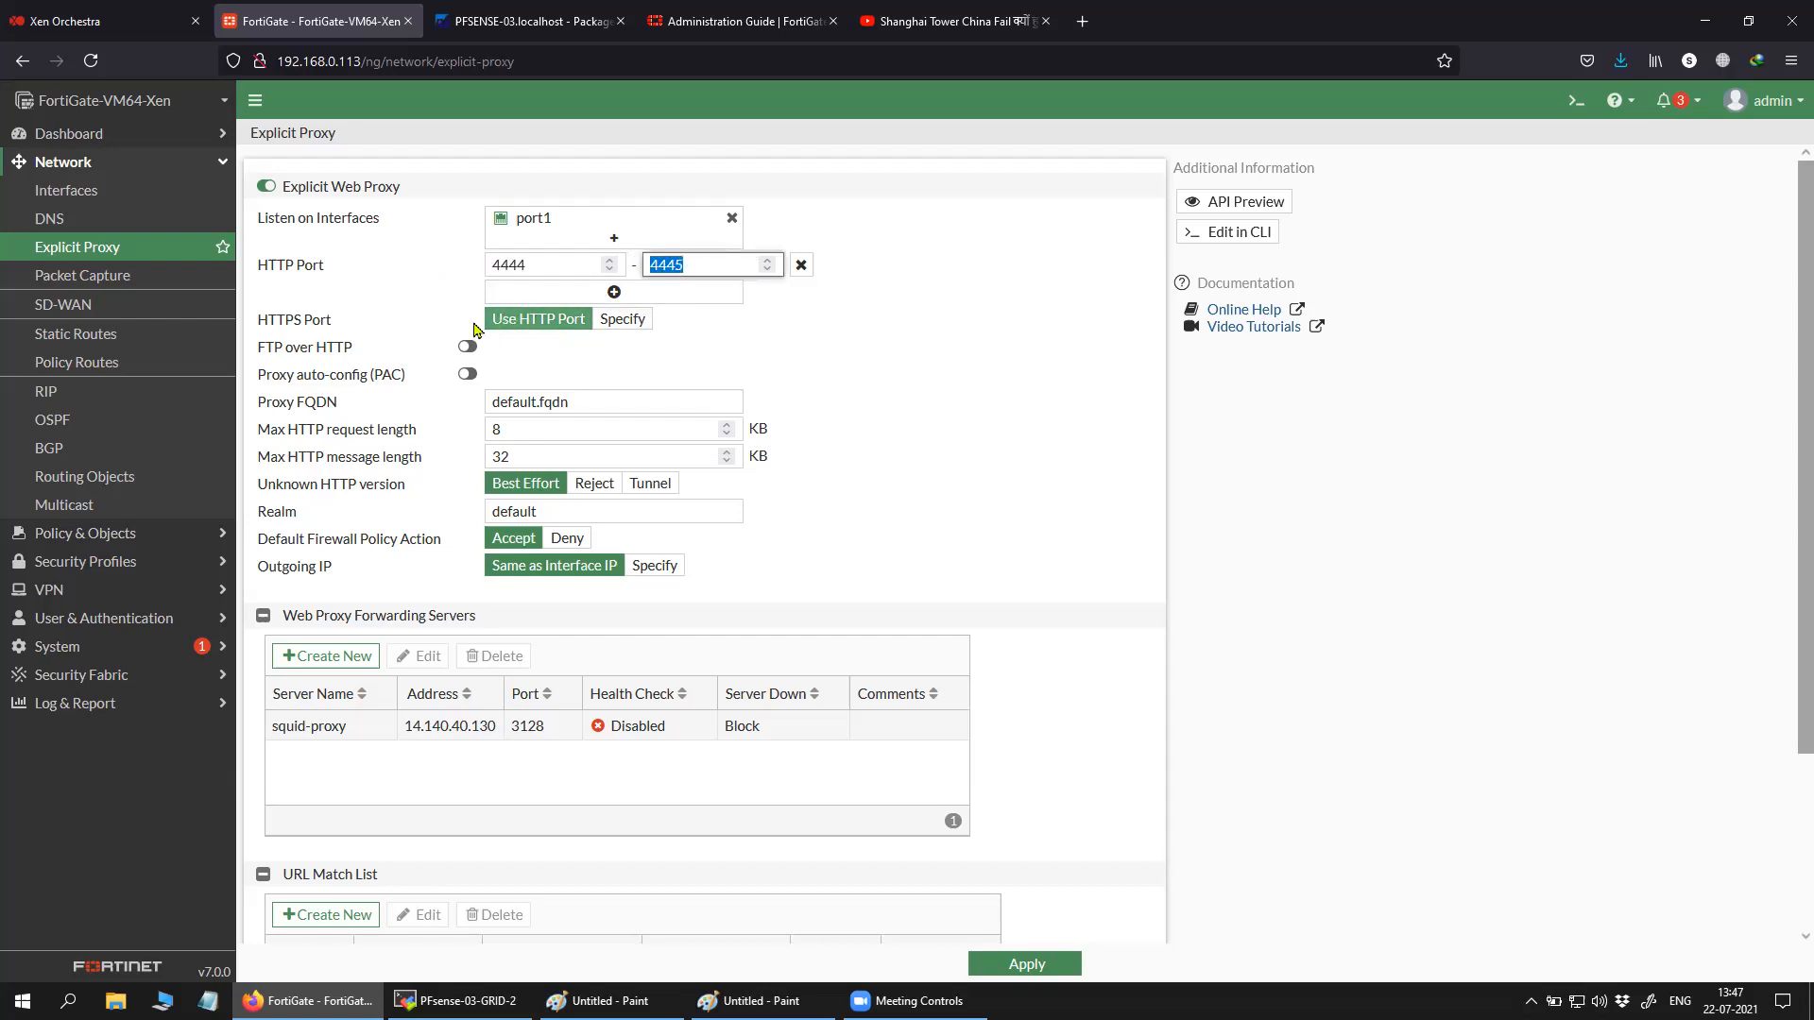
{"action": "left_click_drag", "start_coordinate": [347, 331], "coordinate": [263, 325]}
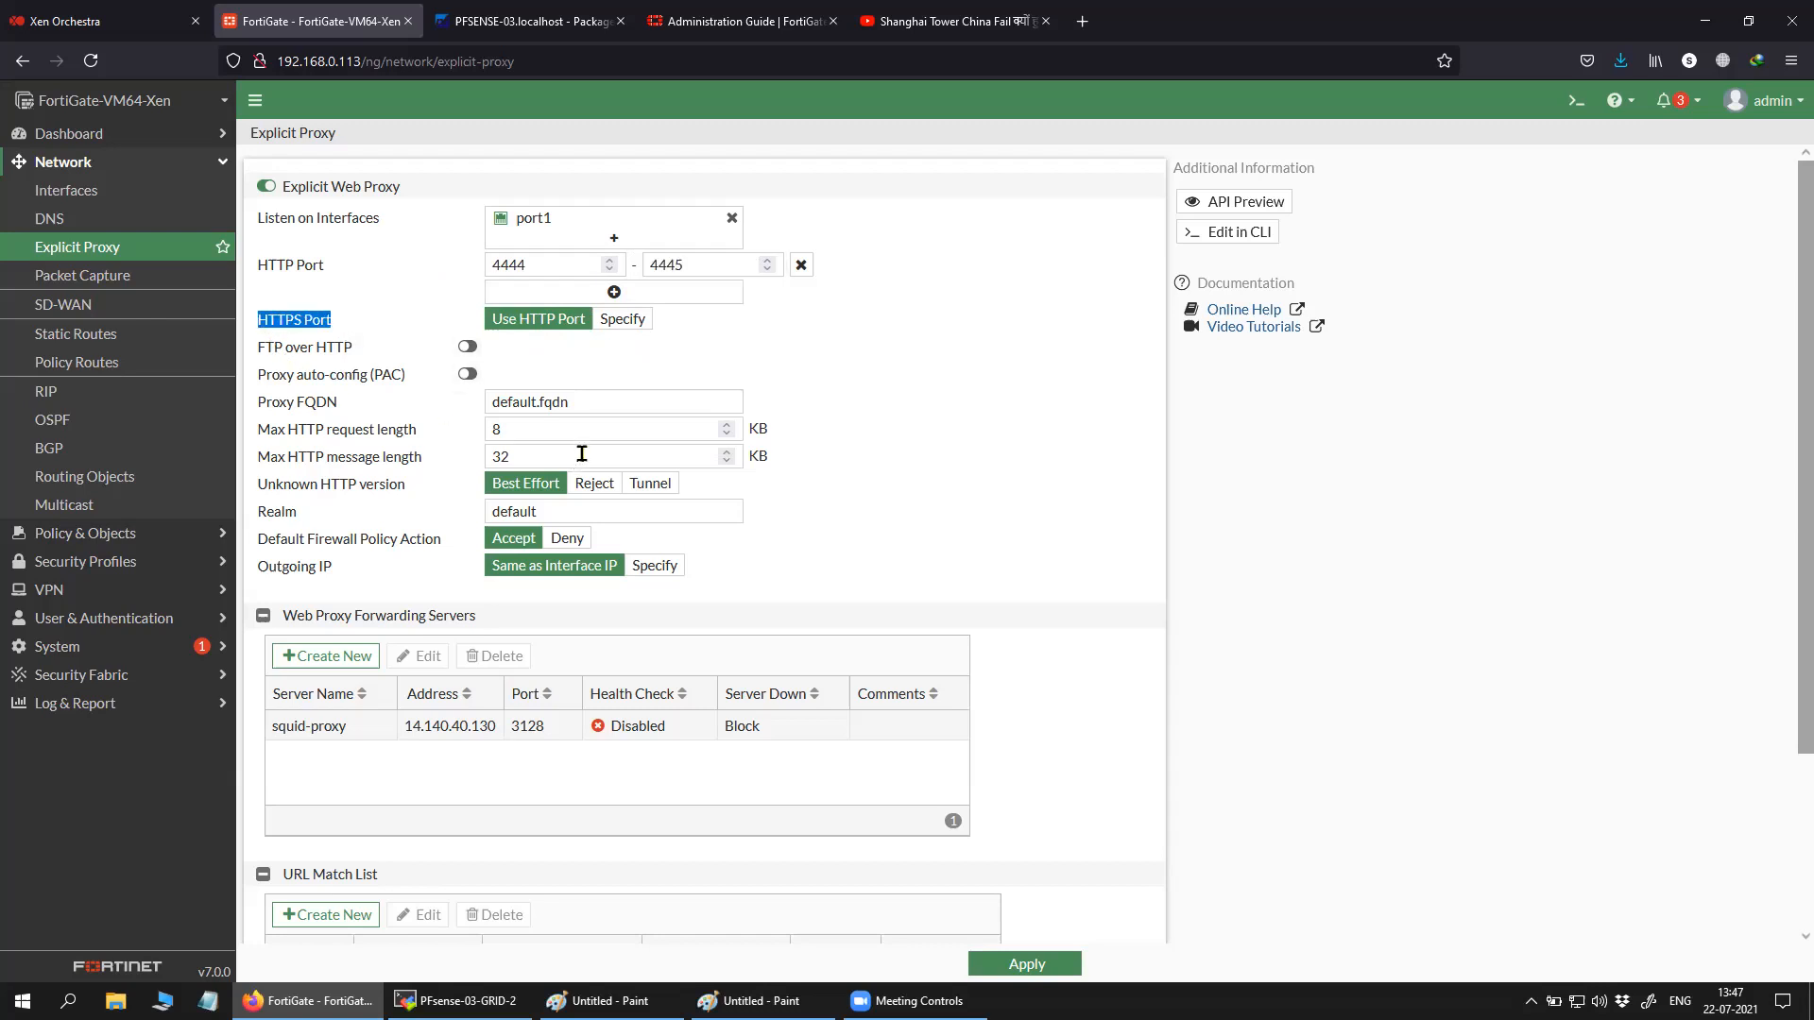
Review the proxy auto-config, unknown HTTP version, default firewall policy action and outgoing IP options by highlighting their labels.
{"action": "left_click_drag", "start_coordinate": [408, 380], "coordinate": [264, 387]}
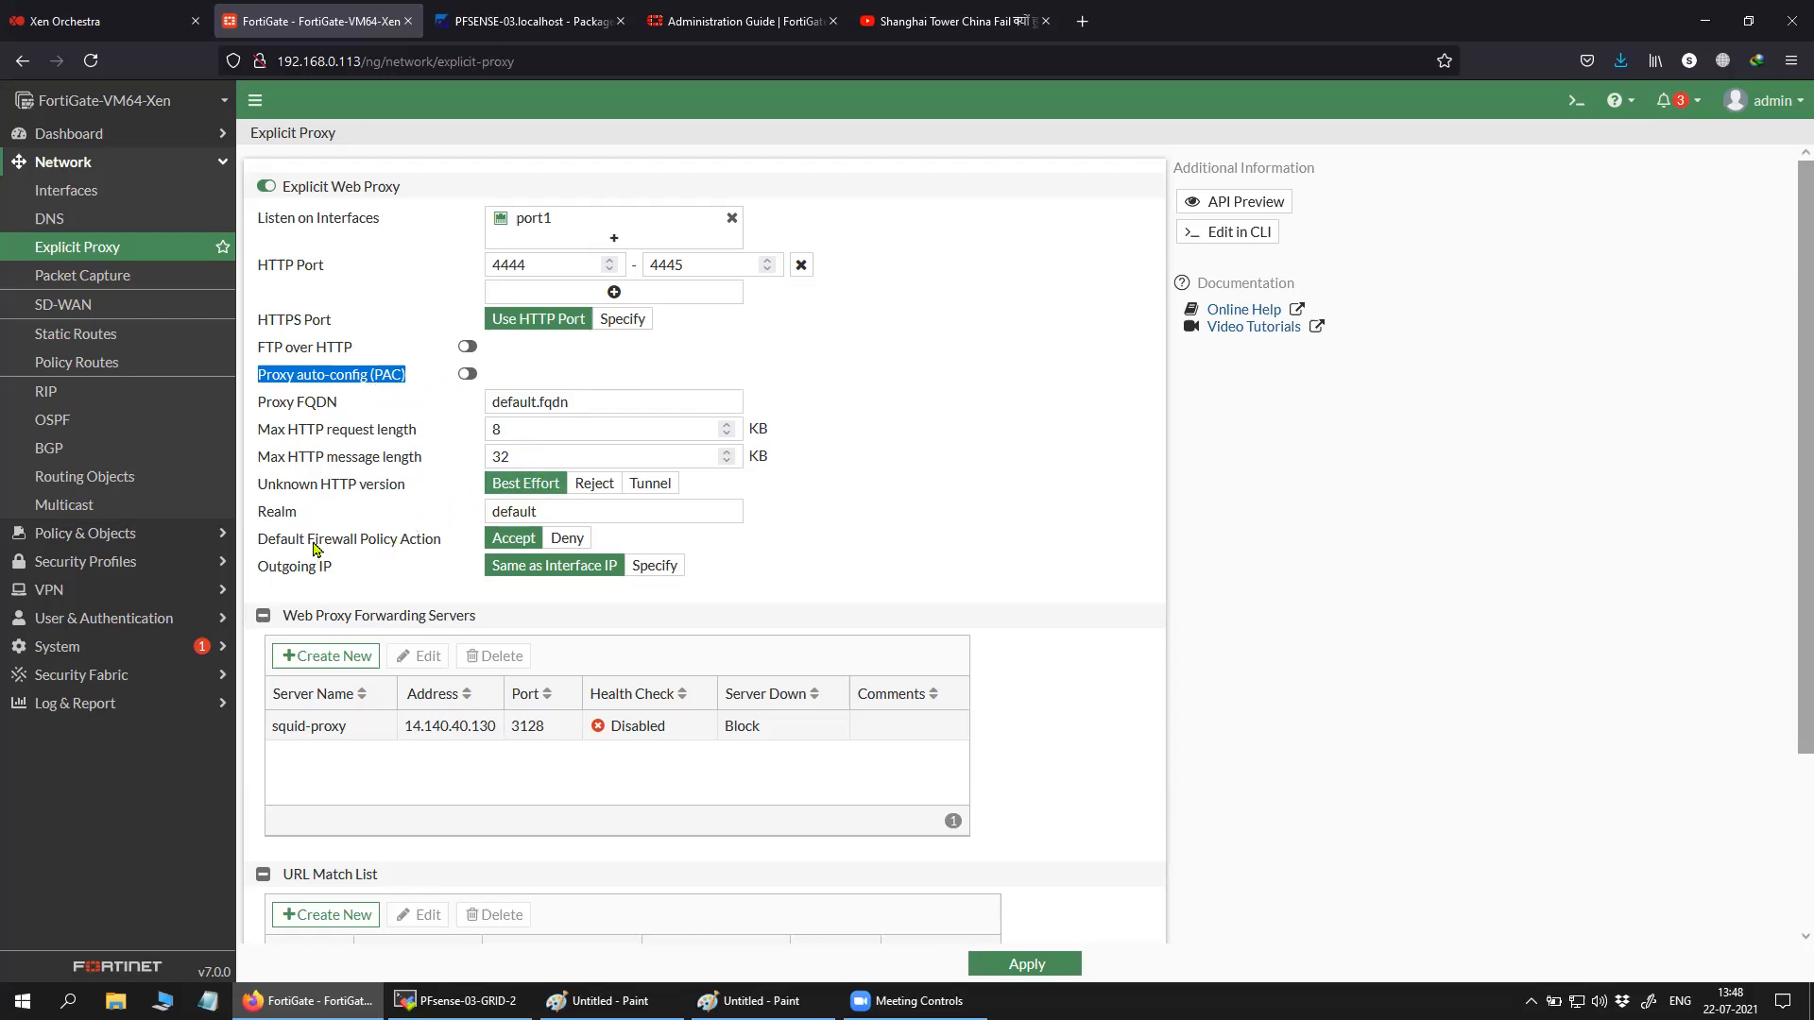
{"action": "left_click_drag", "start_coordinate": [420, 486], "coordinate": [263, 493]}
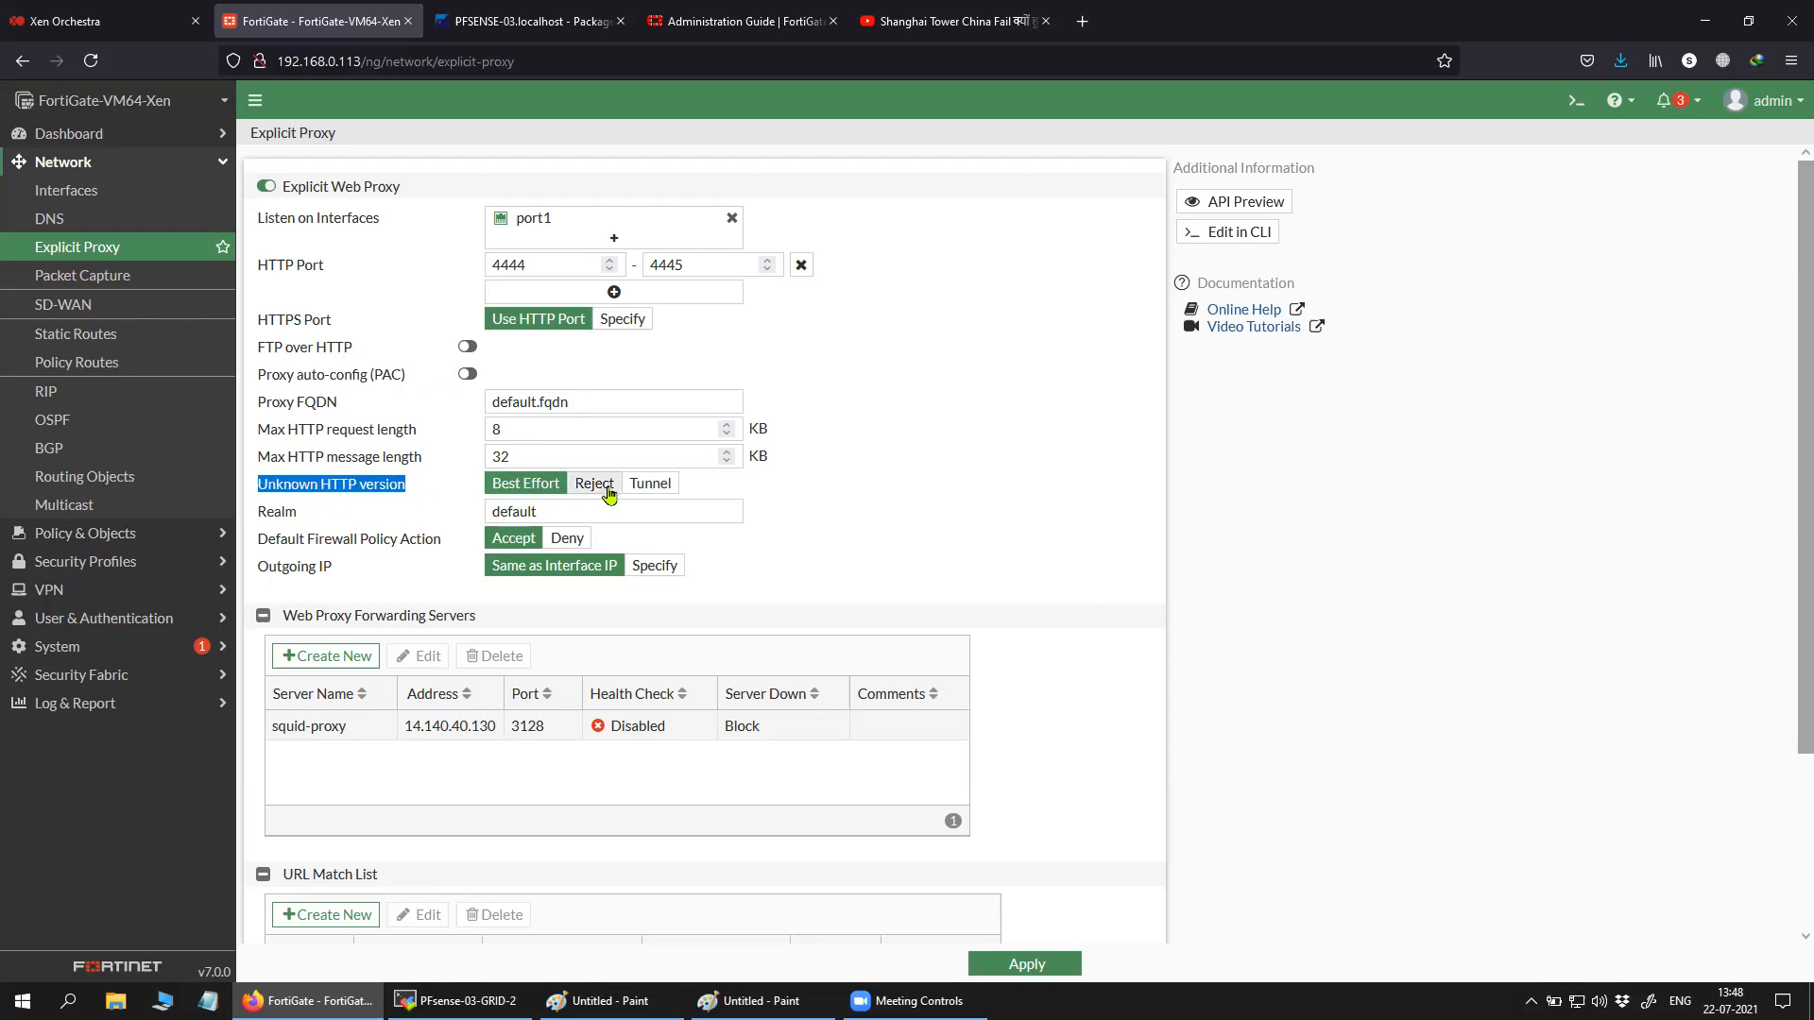
{"action": "left_click_drag", "start_coordinate": [336, 553], "coordinate": [269, 553]}
{"action": "left_click", "coordinate": [437, 546]}
{"action": "left_click_drag", "start_coordinate": [437, 548], "coordinate": [266, 549]}
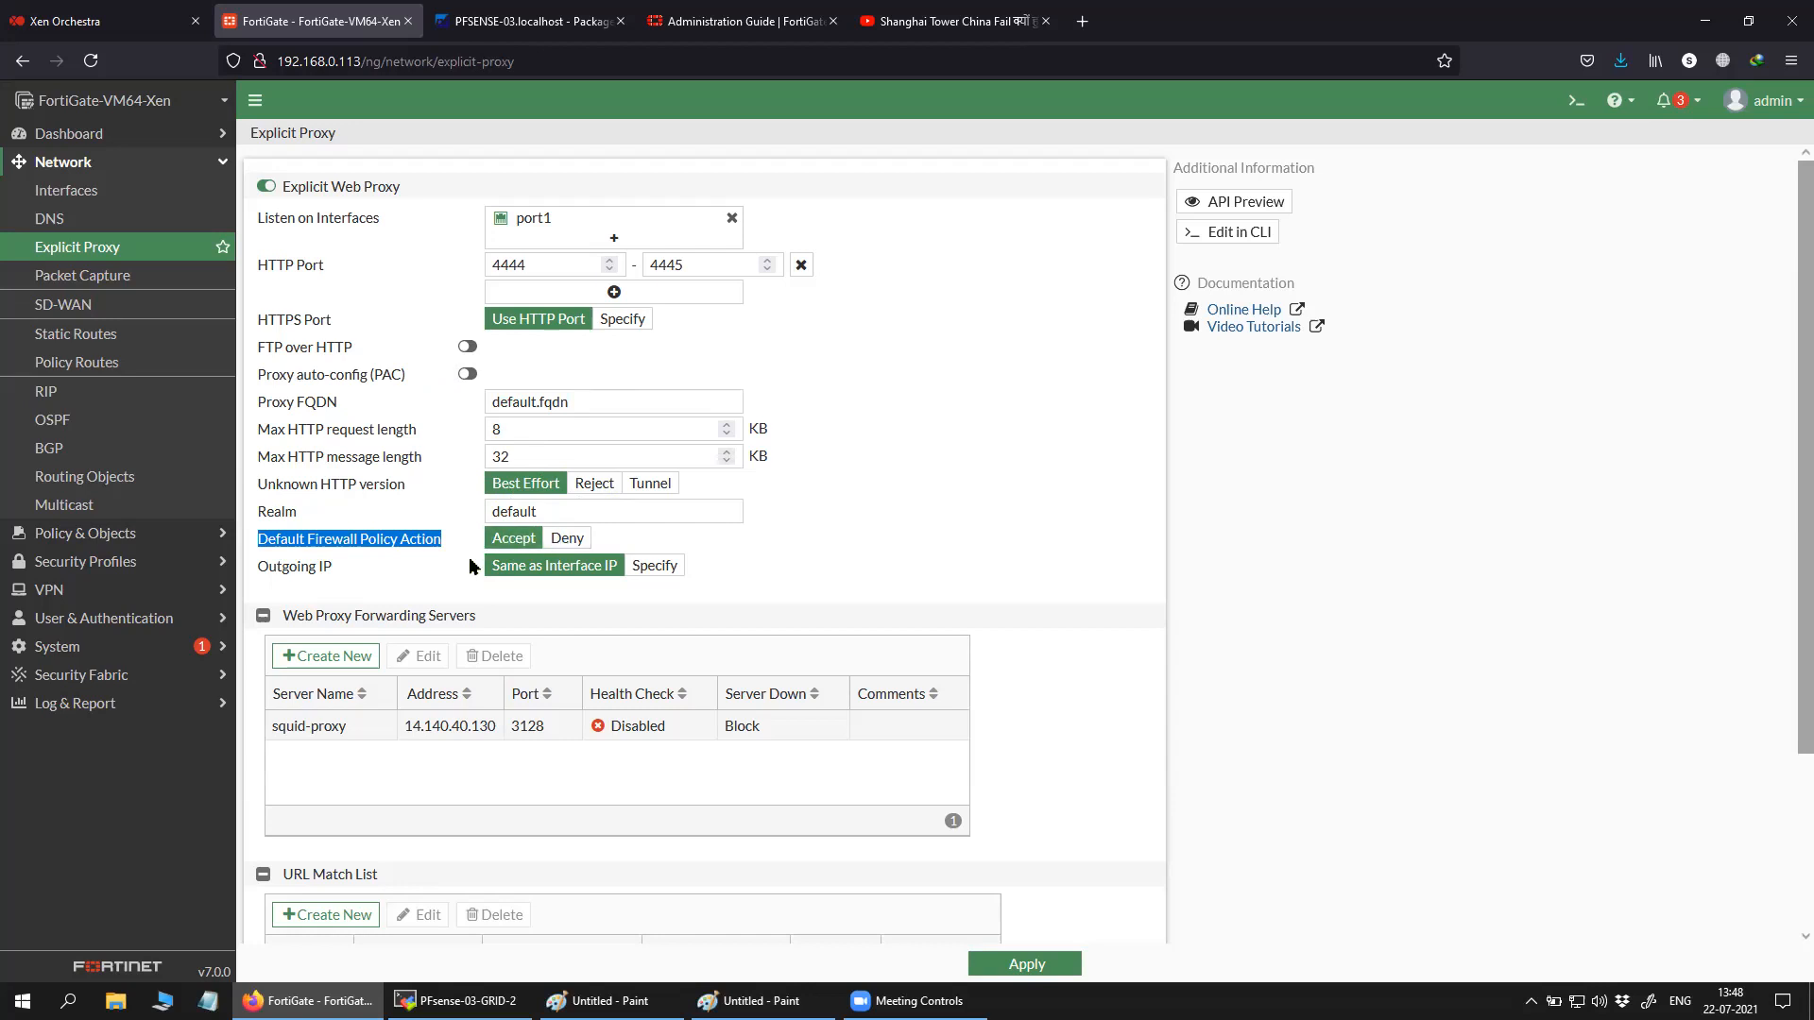
{"action": "left_click_drag", "start_coordinate": [374, 573], "coordinate": [261, 574]}
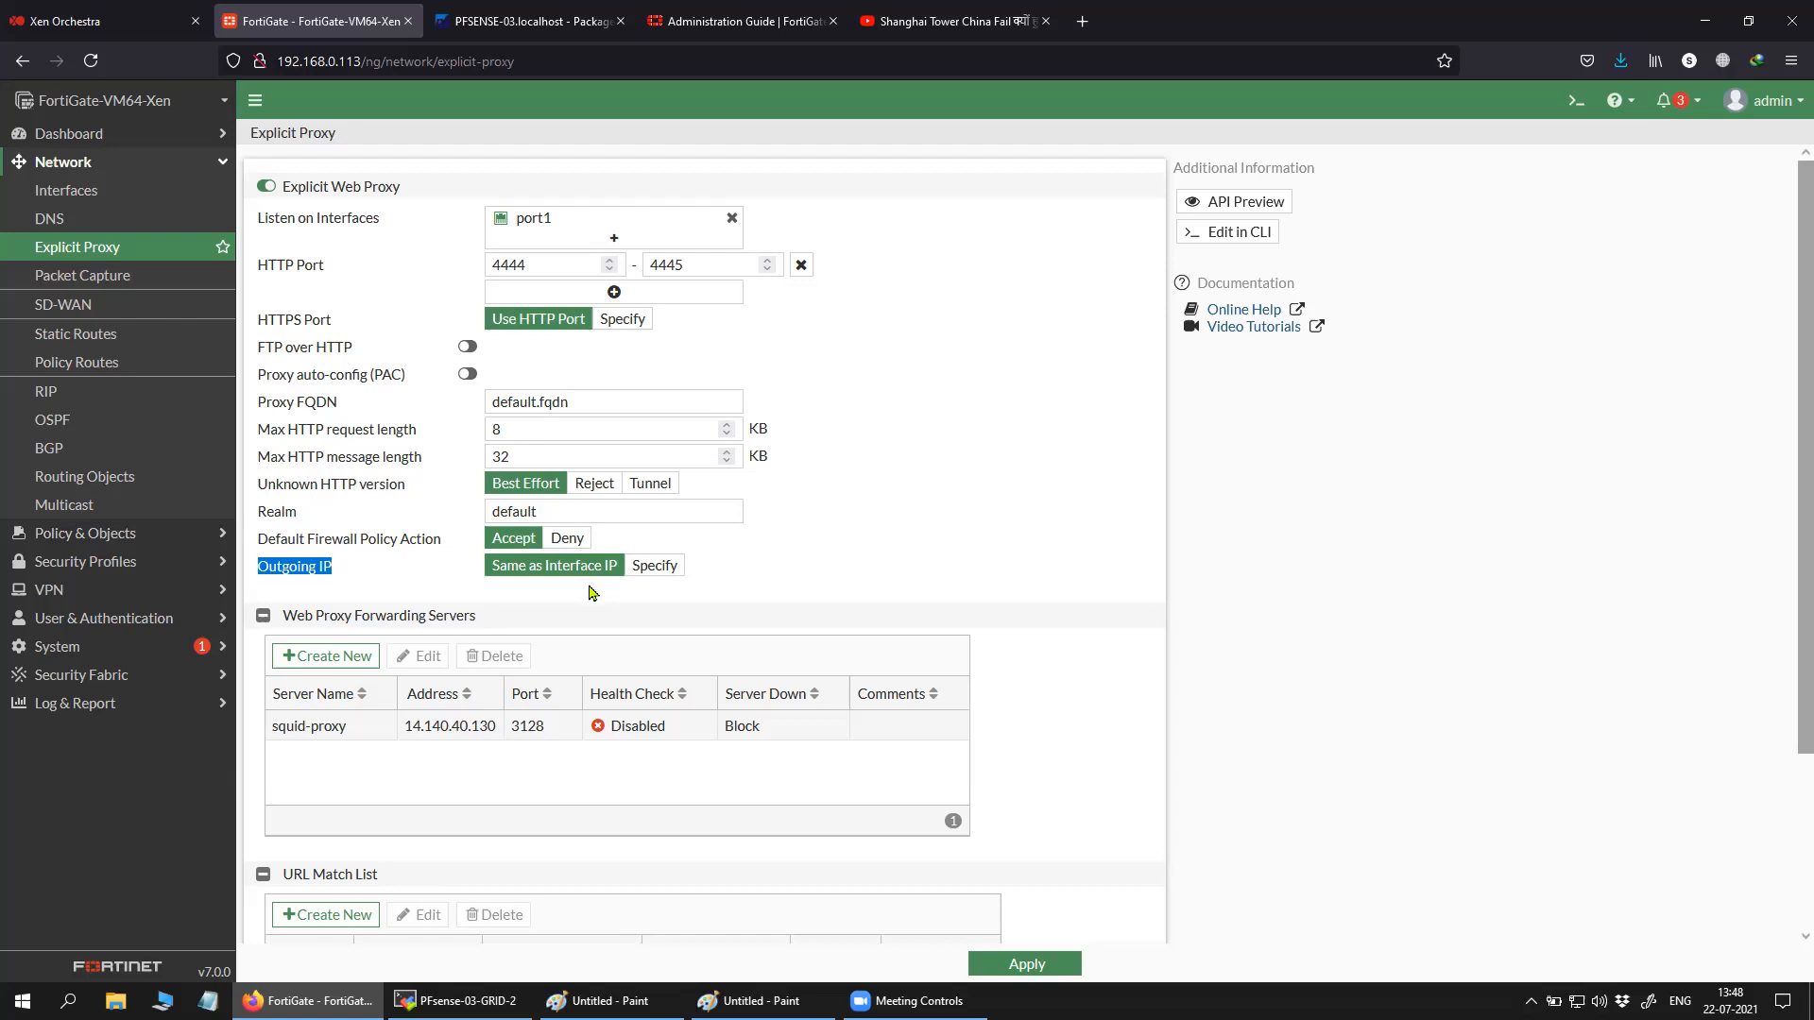
Switch to the Paint network diagram and draw pencil lines around the IP address 14.140.40.113 above Port2.
{"action": "left_click", "coordinate": [619, 1000]}
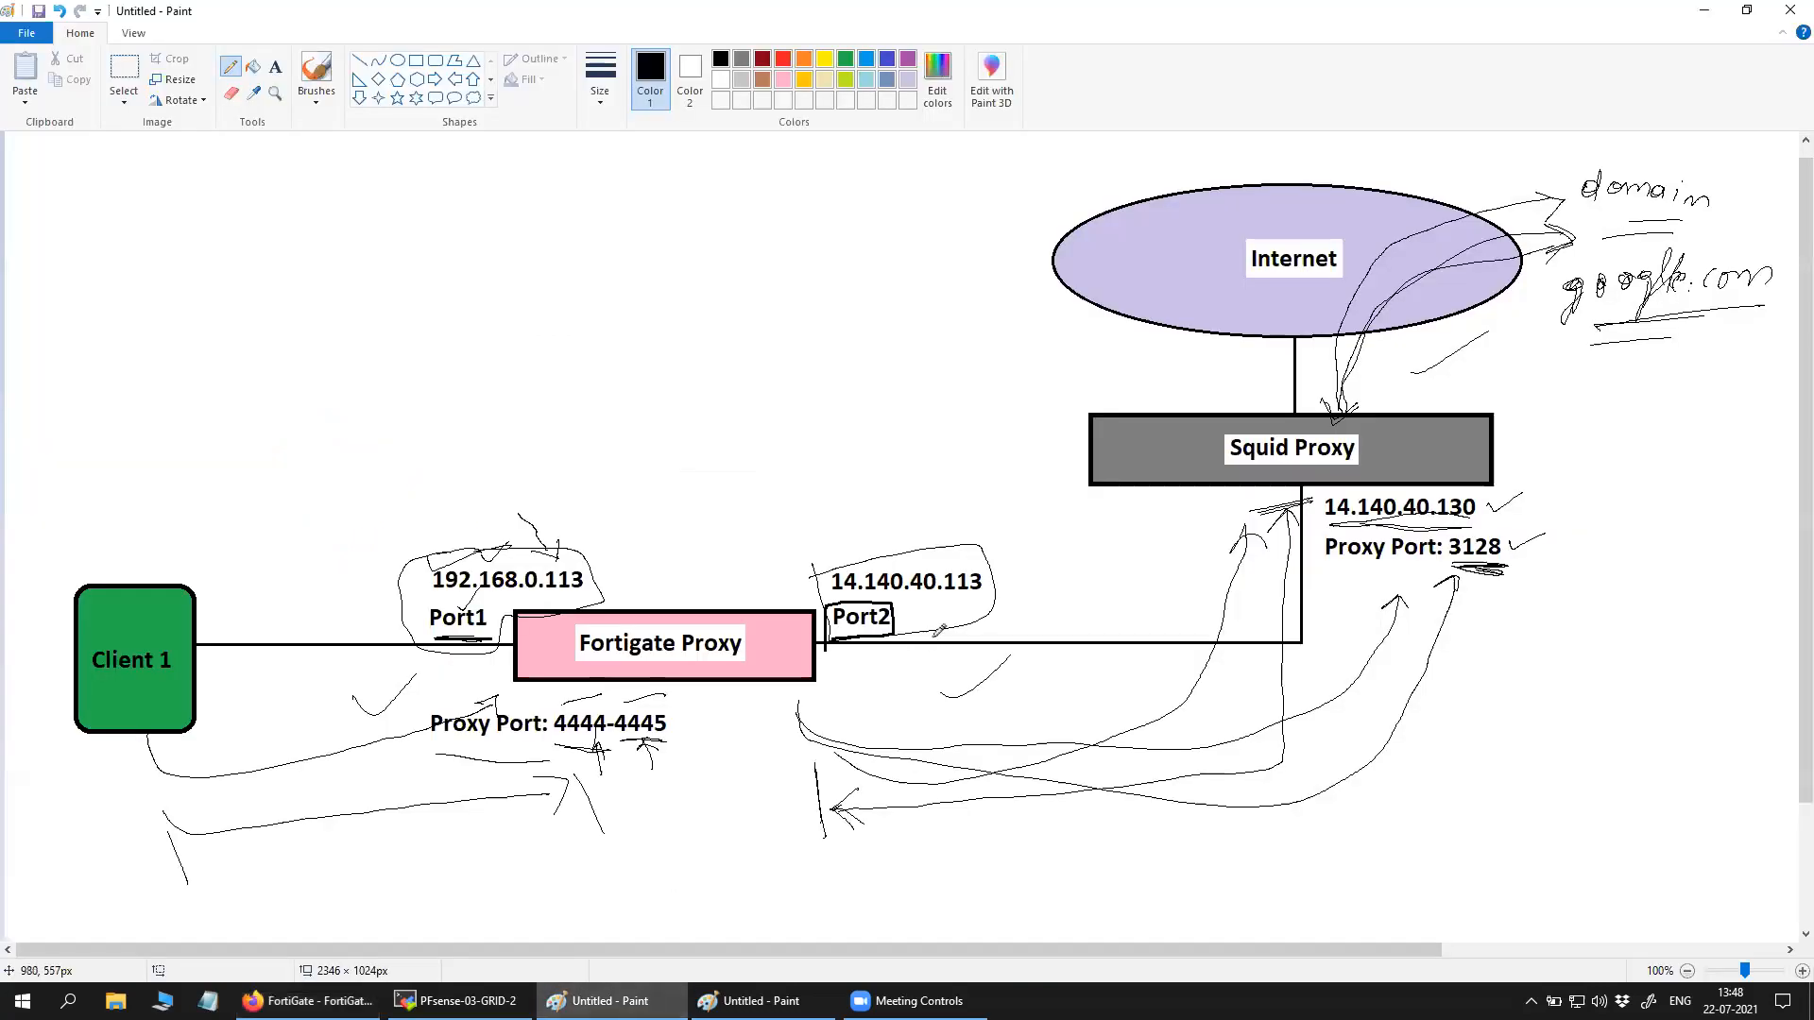
{"action": "left_click_drag", "start_coordinate": [914, 610], "coordinate": [987, 608]}
{"action": "mouse_move", "coordinate": [811, 577]}
{"action": "left_mouse_down"}
{"action": "mouse_move", "coordinate": [988, 573]}
{"action": "mouse_move", "coordinate": [991, 613]}
{"action": "mouse_move", "coordinate": [928, 620]}
{"action": "left_mouse_up"}
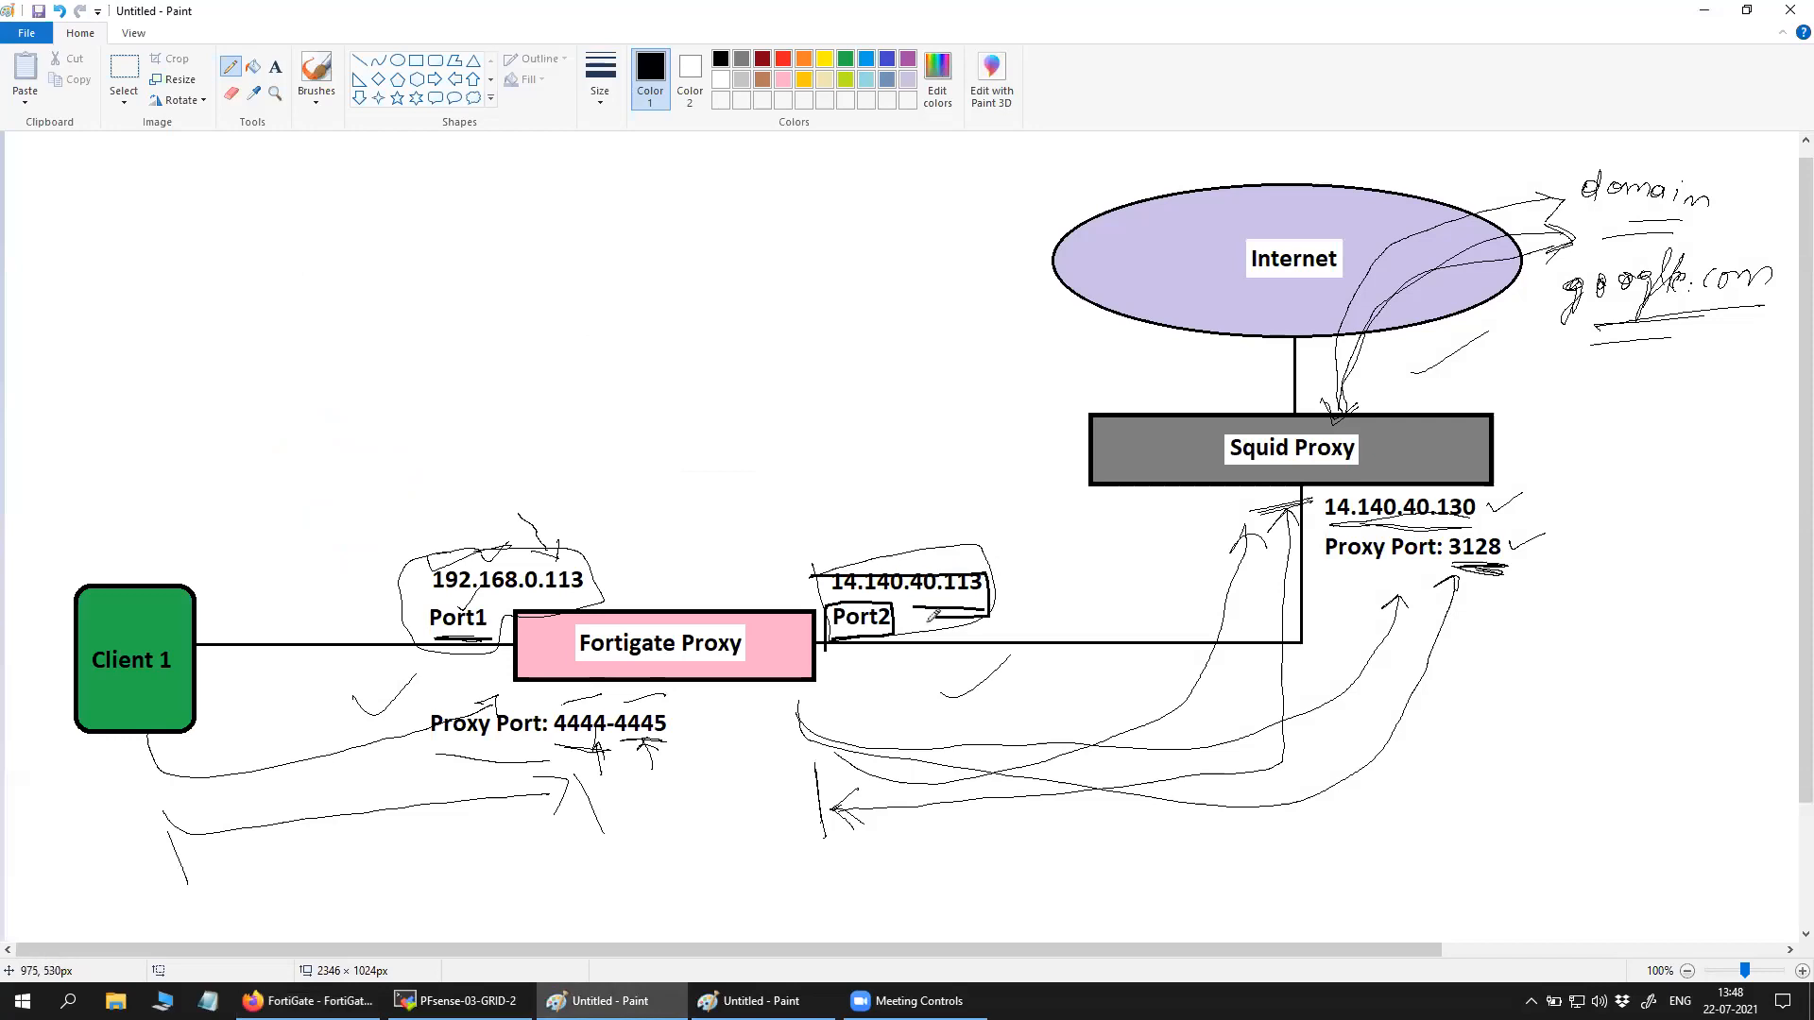
Undo the last pencil stroke around 14.140.40.113 in the Paint diagram and switch back to FortiGate's Explicit Proxy settings.
{"action": "key", "text": "ctrl+z"}
{"action": "left_click", "coordinate": [761, 1001]}
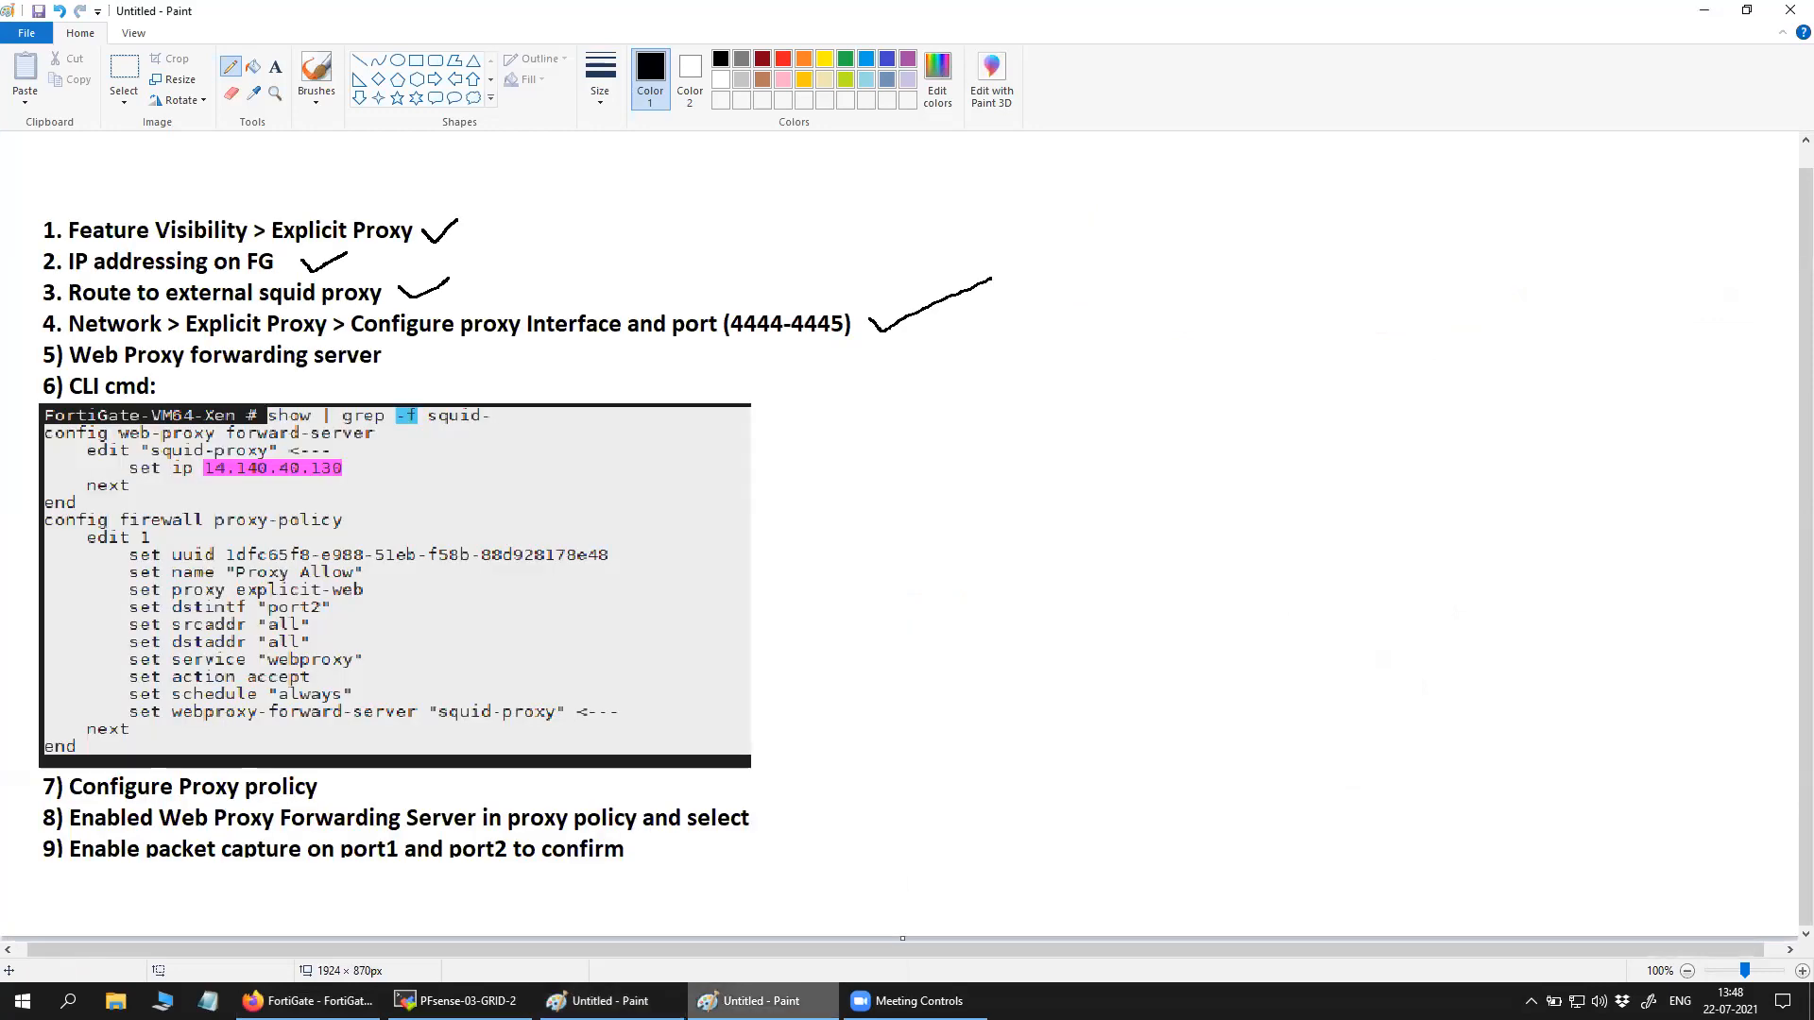
{"action": "left_click", "coordinate": [307, 1000]}
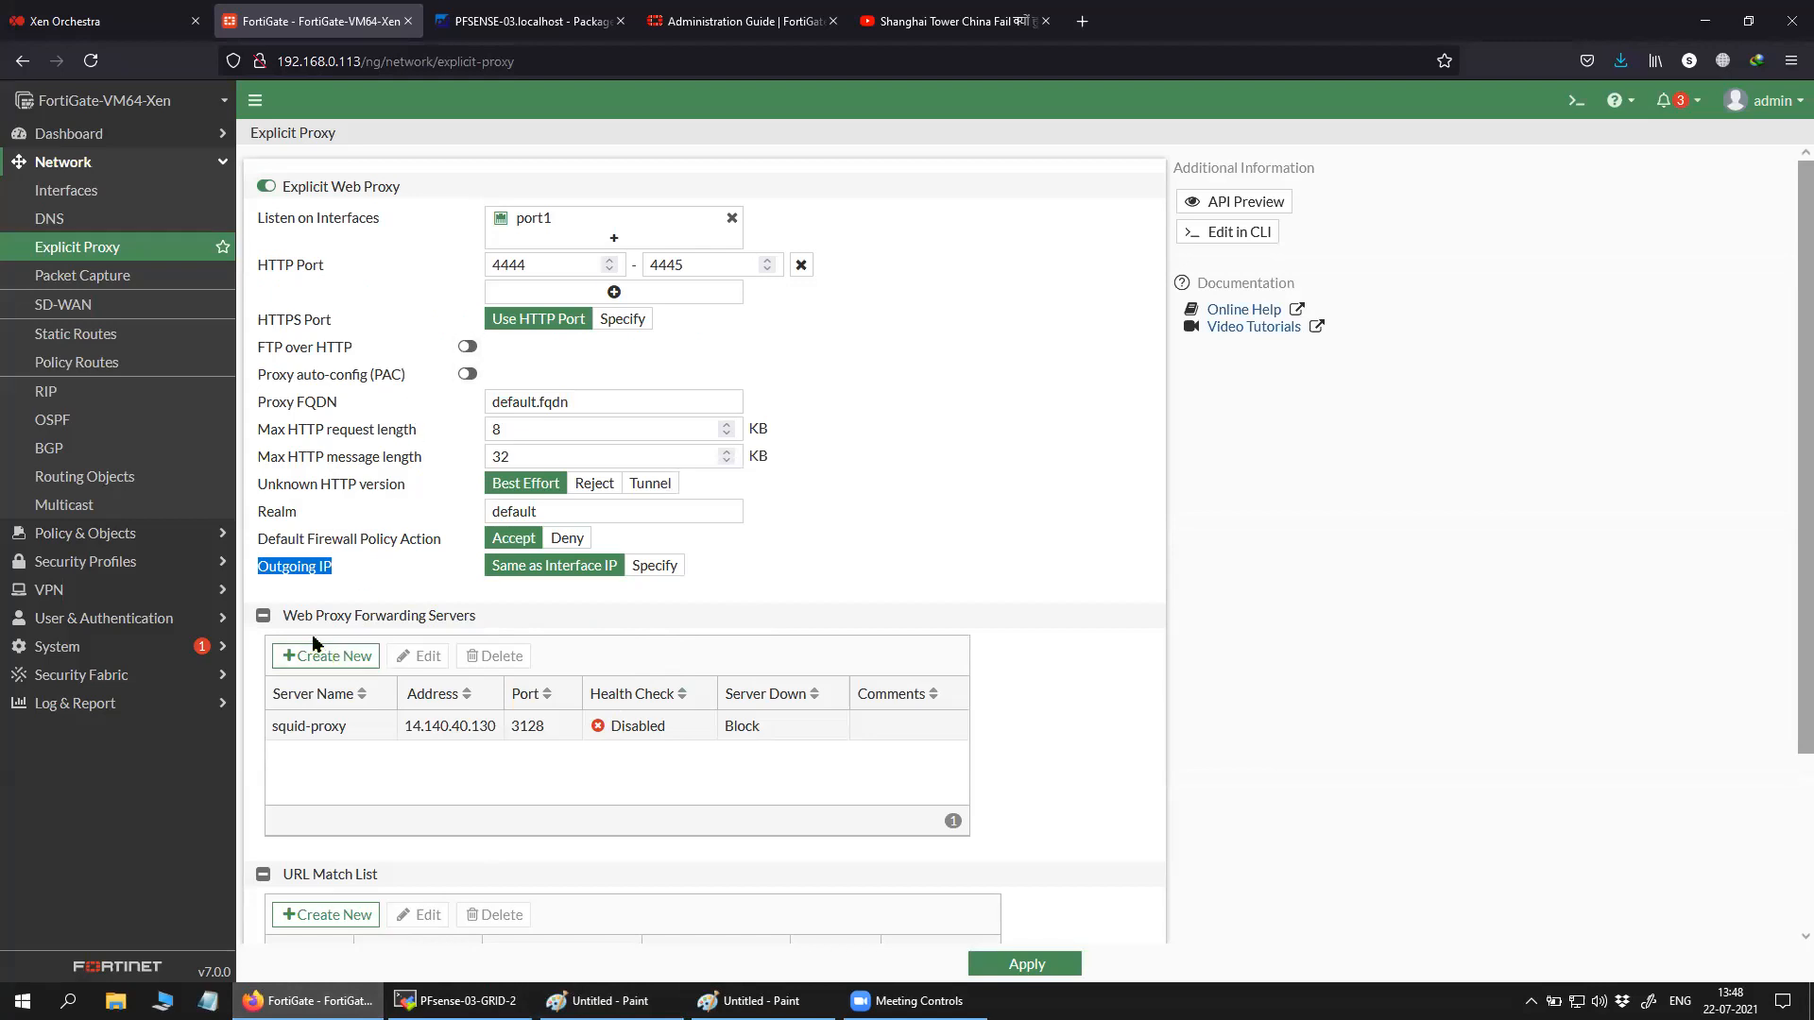
Highlight the Web Proxy Forwarding Servers heading and open the squid-proxy entry for editing.
{"action": "left_click_drag", "start_coordinate": [283, 616], "coordinate": [479, 622]}
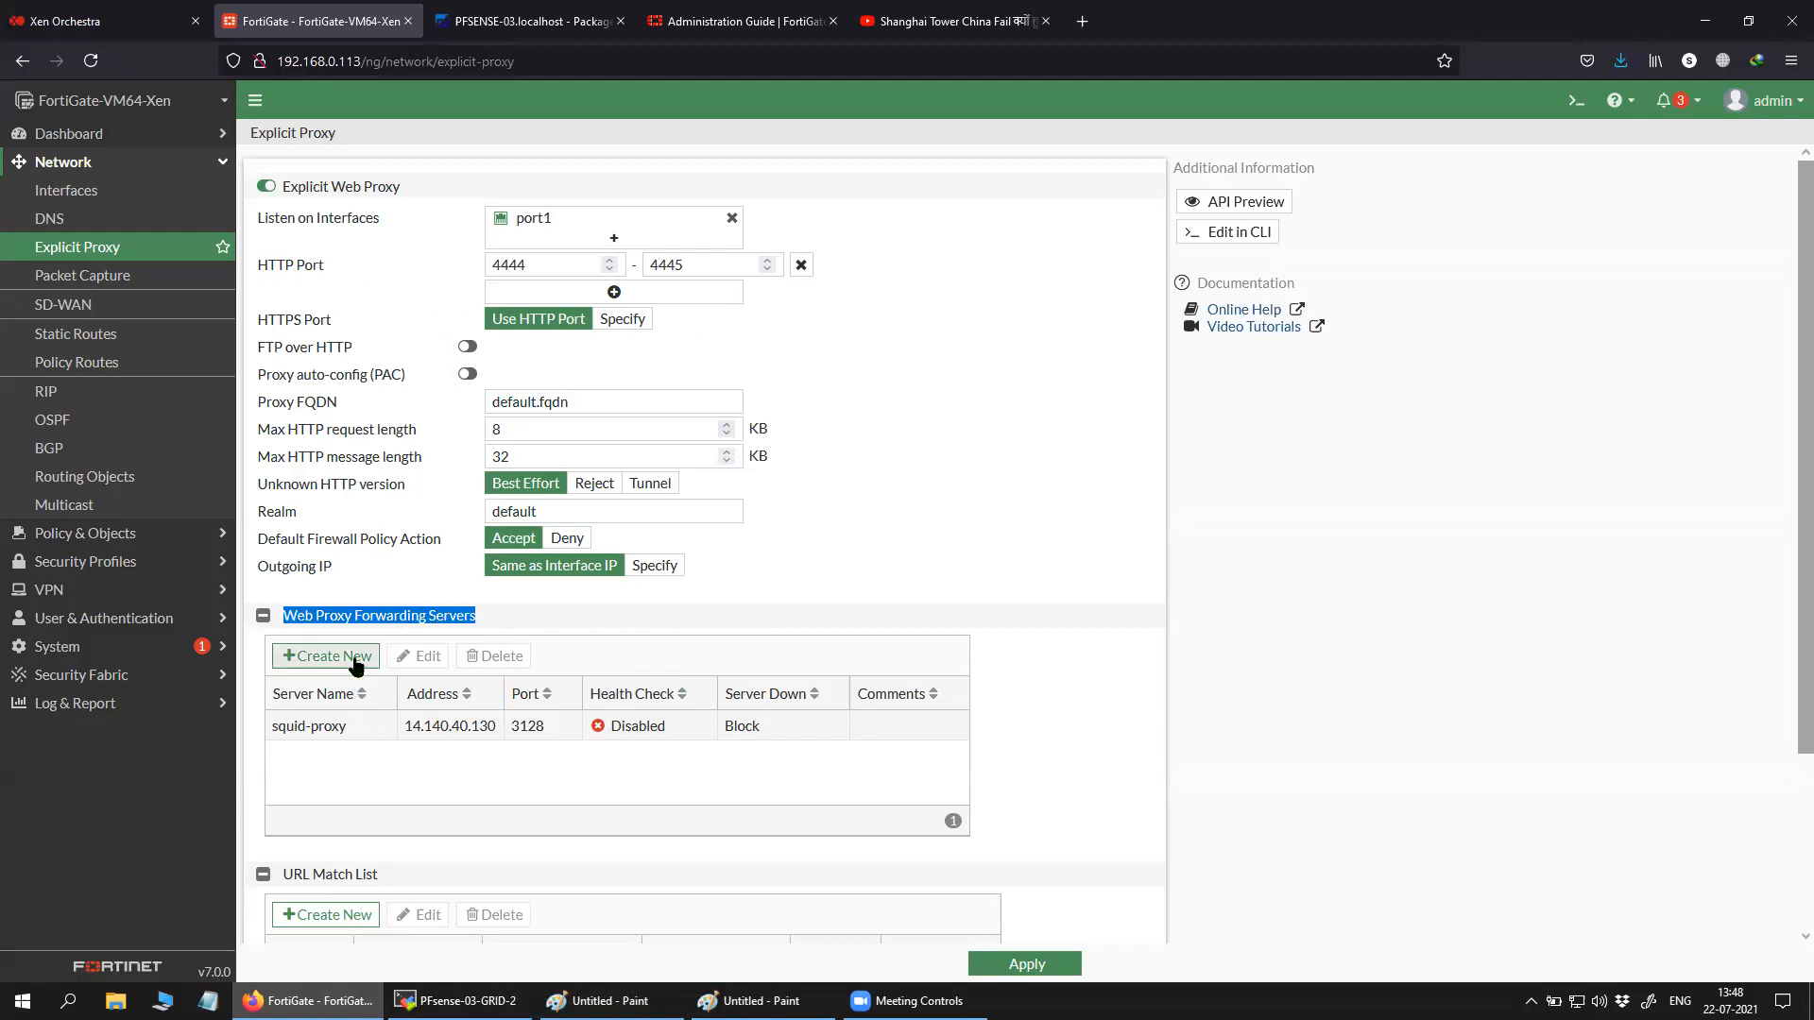
{"action": "left_click", "coordinate": [501, 618]}
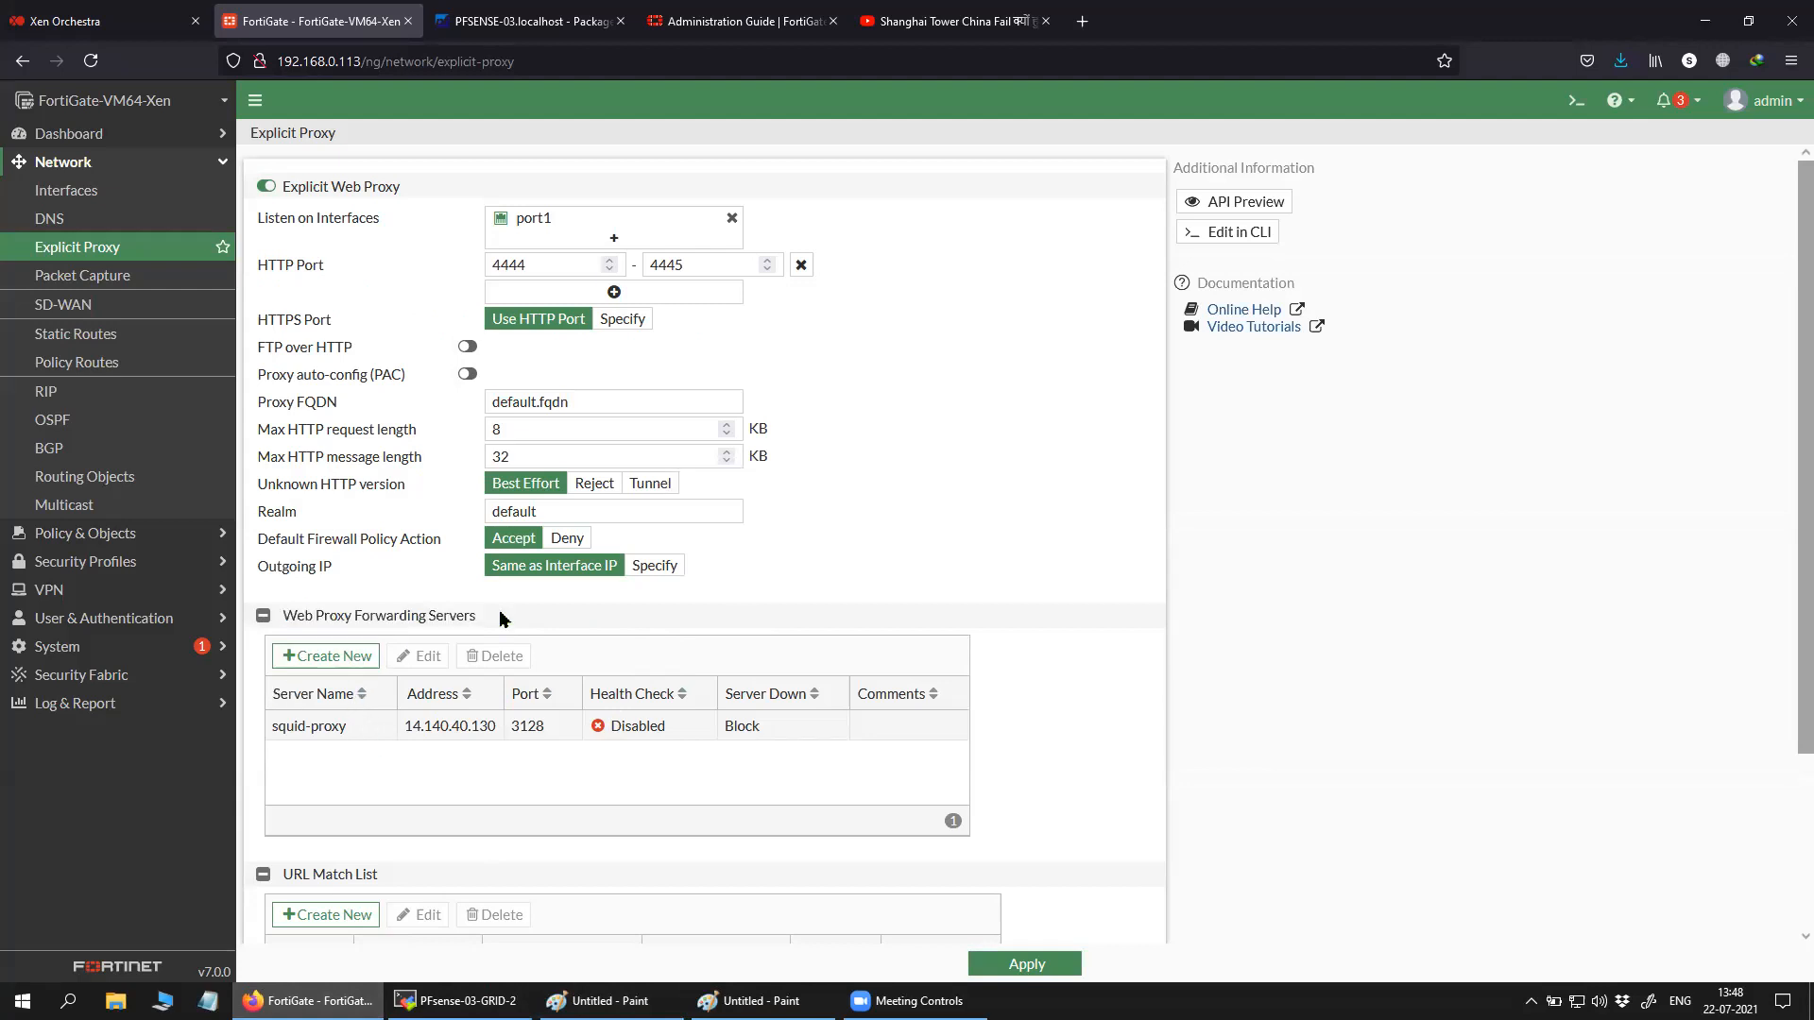
{"action": "left_click_drag", "start_coordinate": [500, 618], "coordinate": [290, 631]}
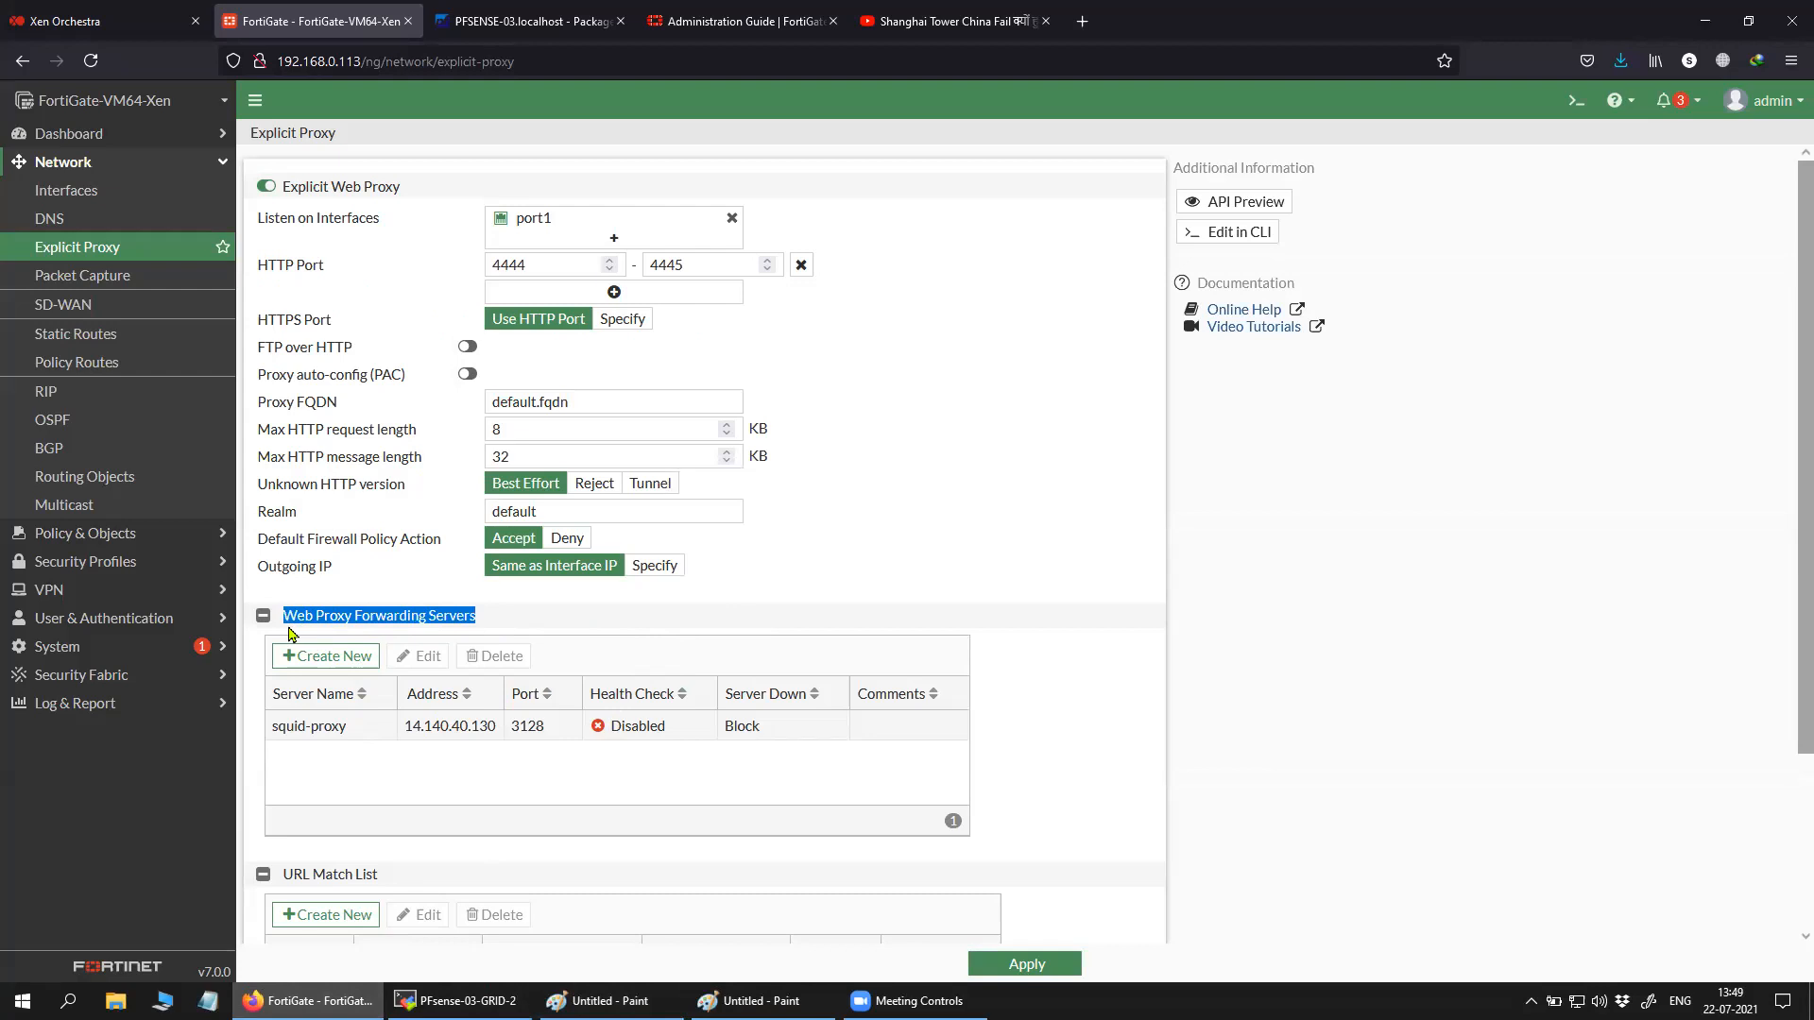
{"action": "left_click", "coordinate": [366, 736]}
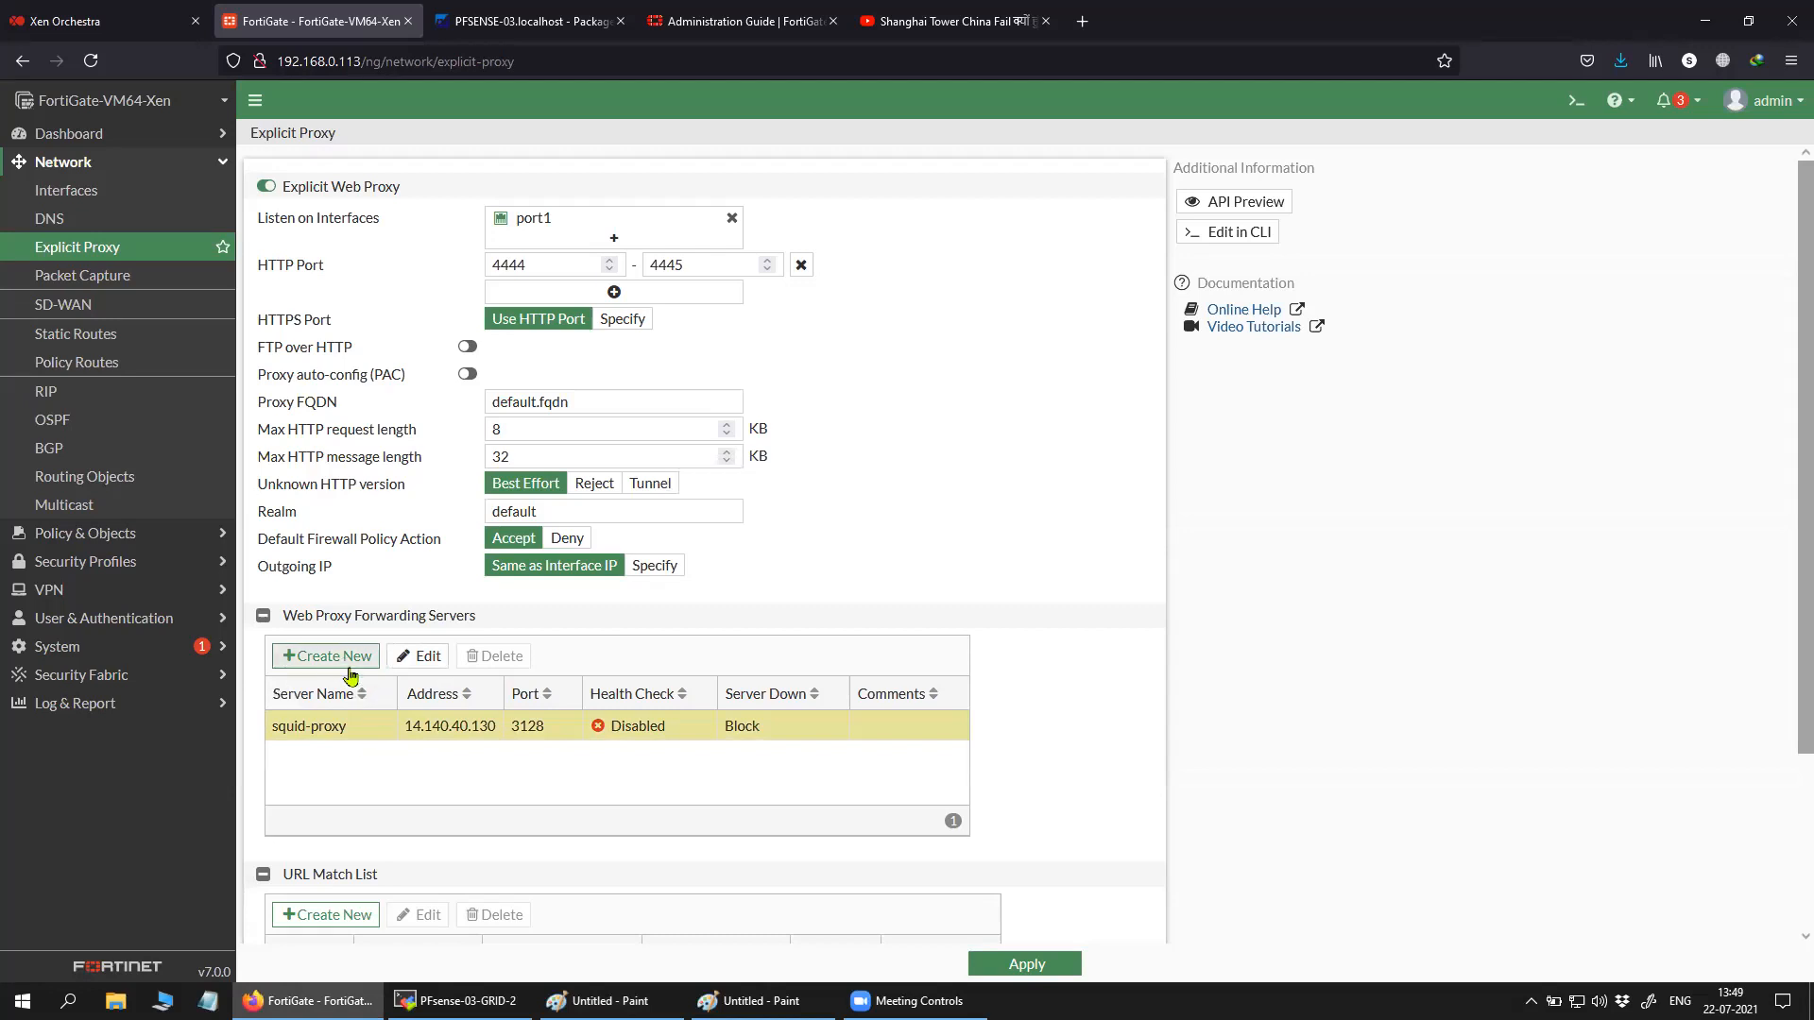
{"action": "left_click", "coordinate": [424, 667]}
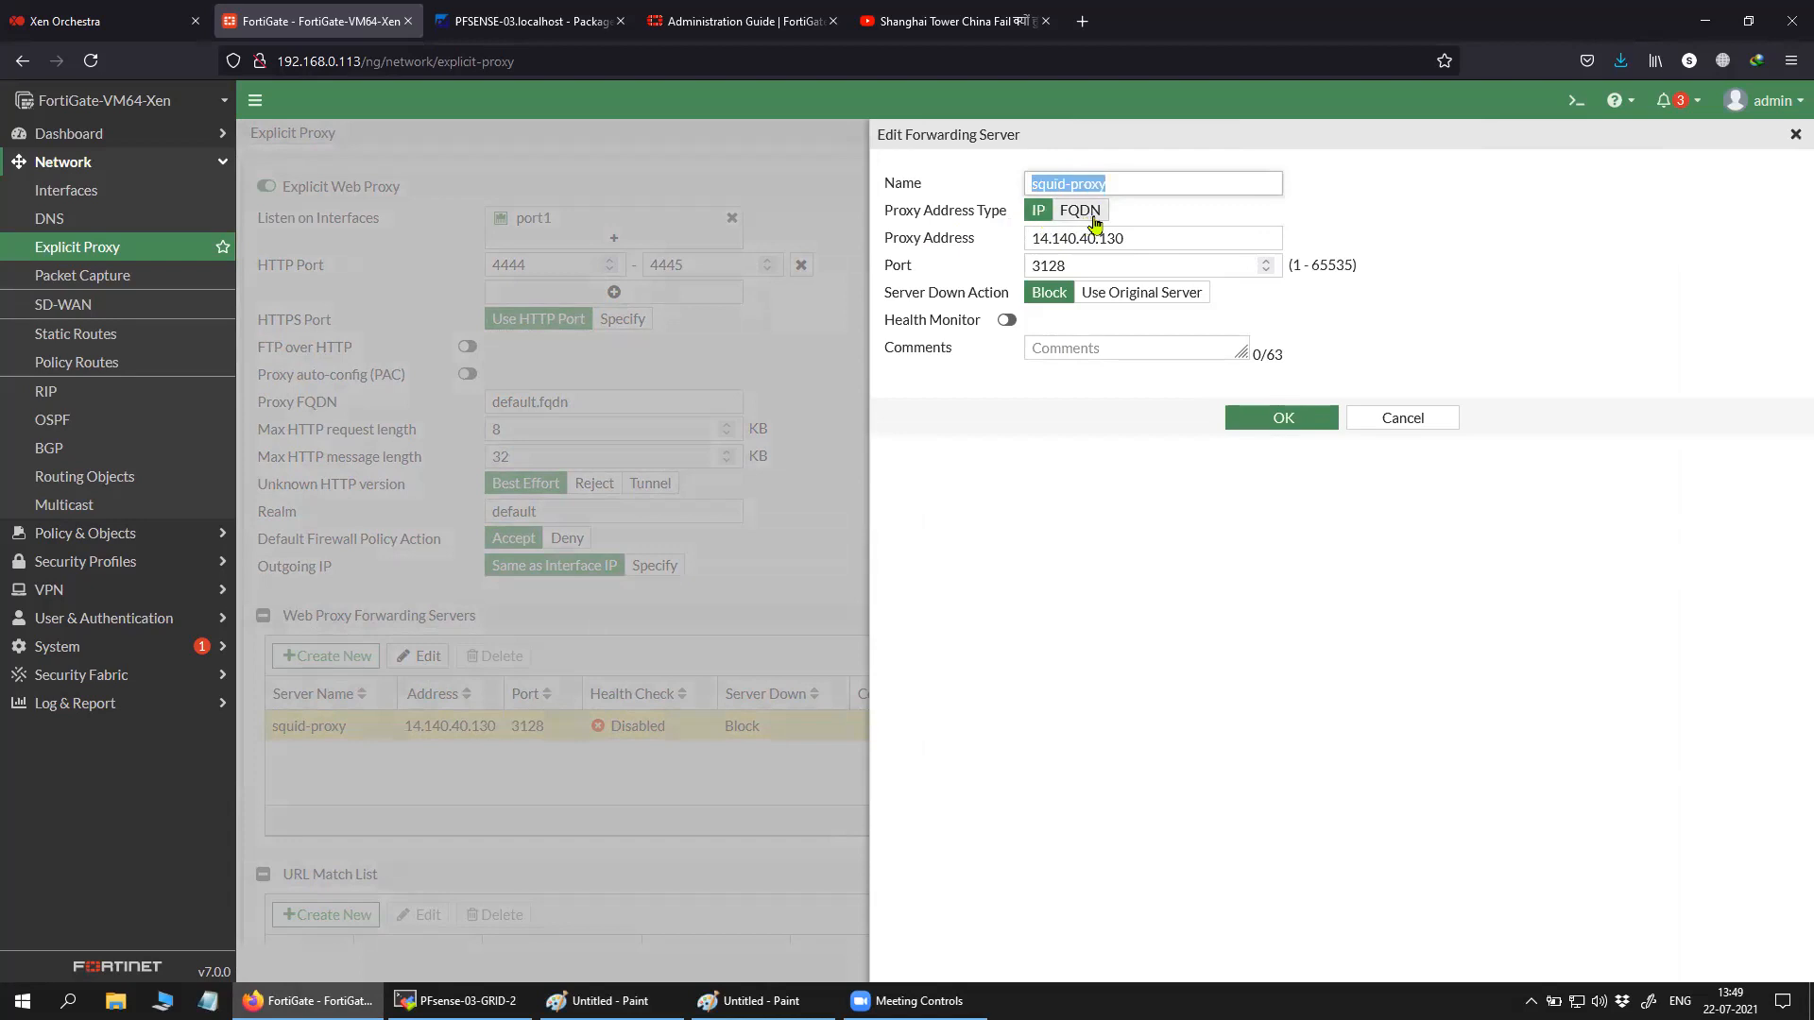
Review the squid-proxy forwarding server's proxy address and port by highlighting their values.
{"action": "triple_click", "coordinate": [1150, 248]}
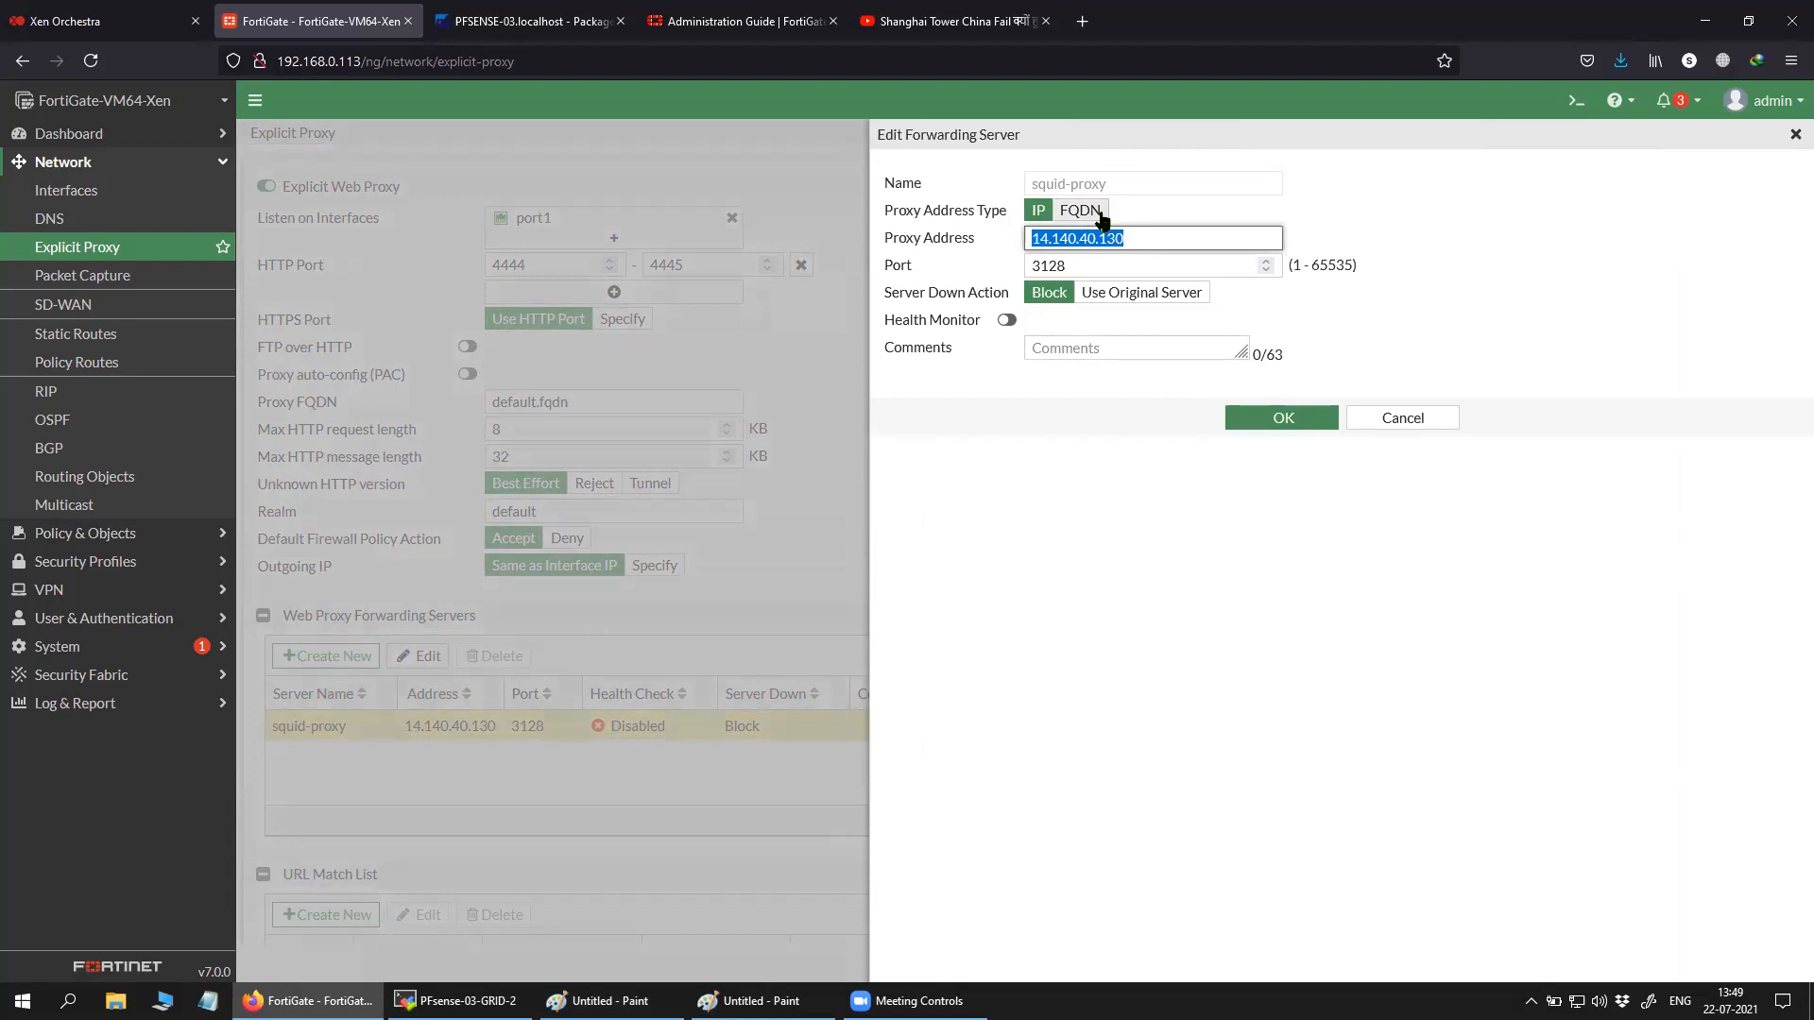
{"action": "left_click", "coordinate": [1028, 462]}
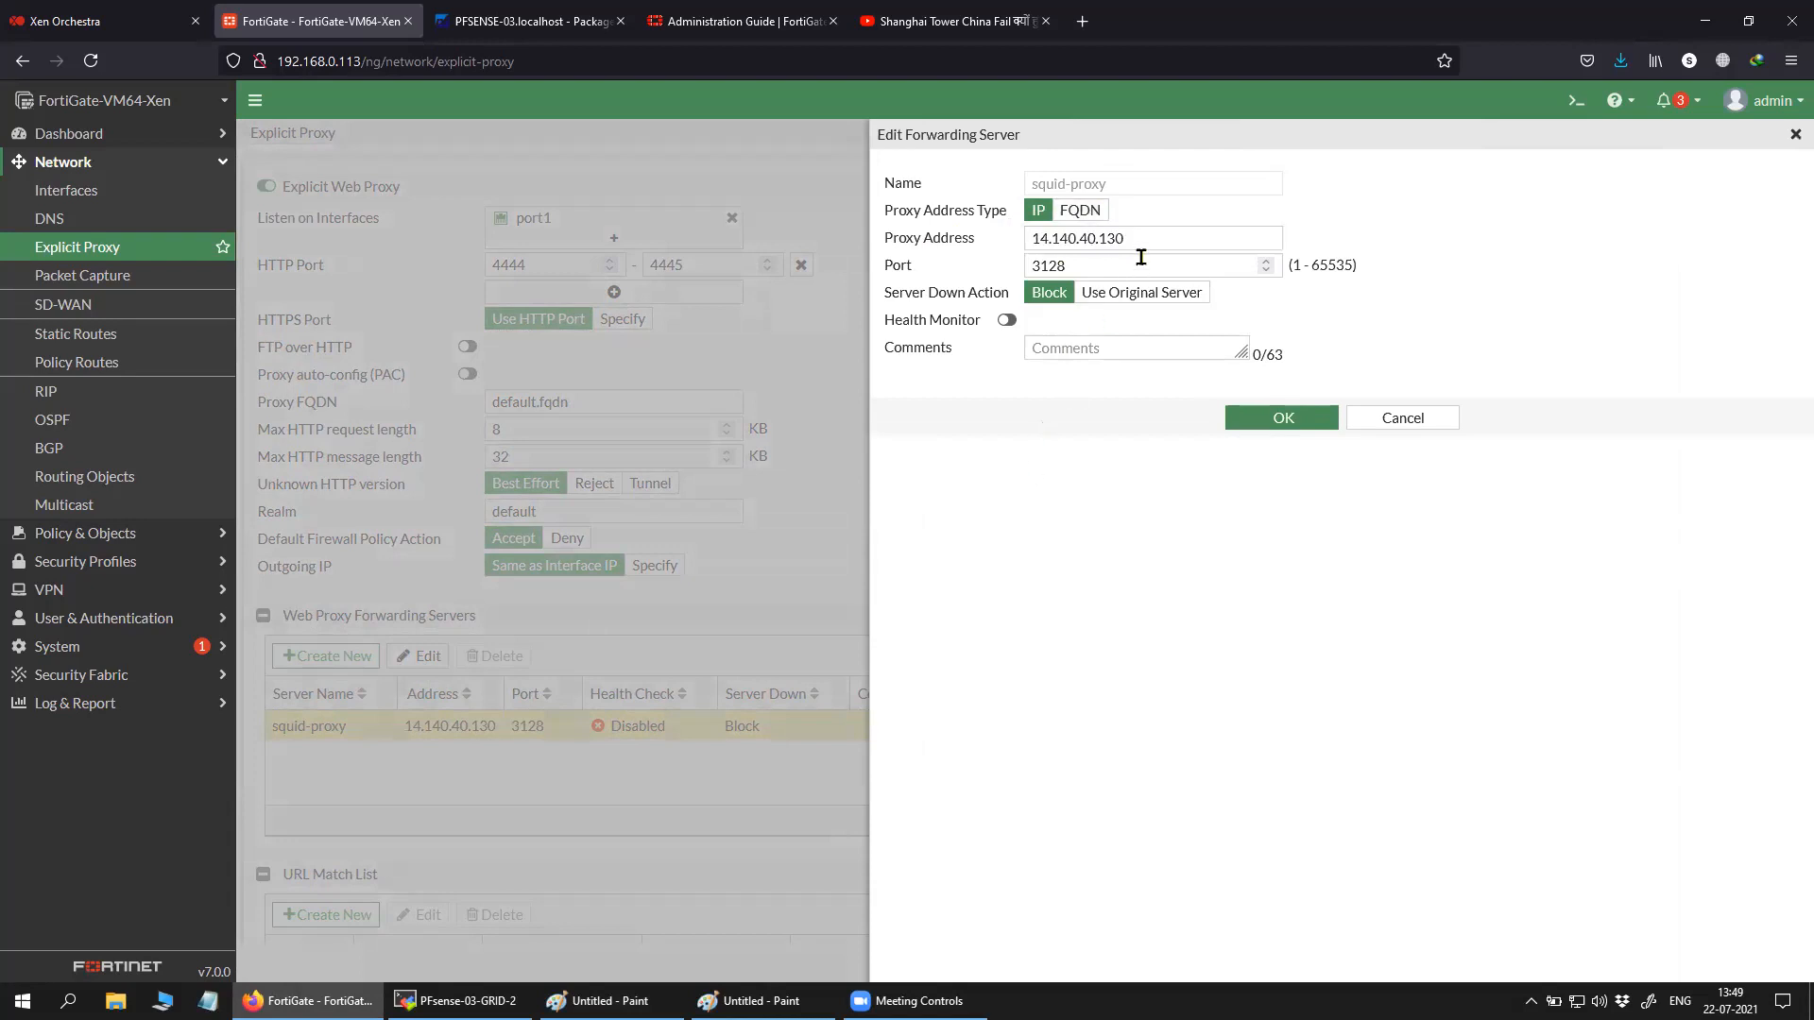
{"action": "left_click_drag", "start_coordinate": [1134, 238], "coordinate": [1033, 239]}
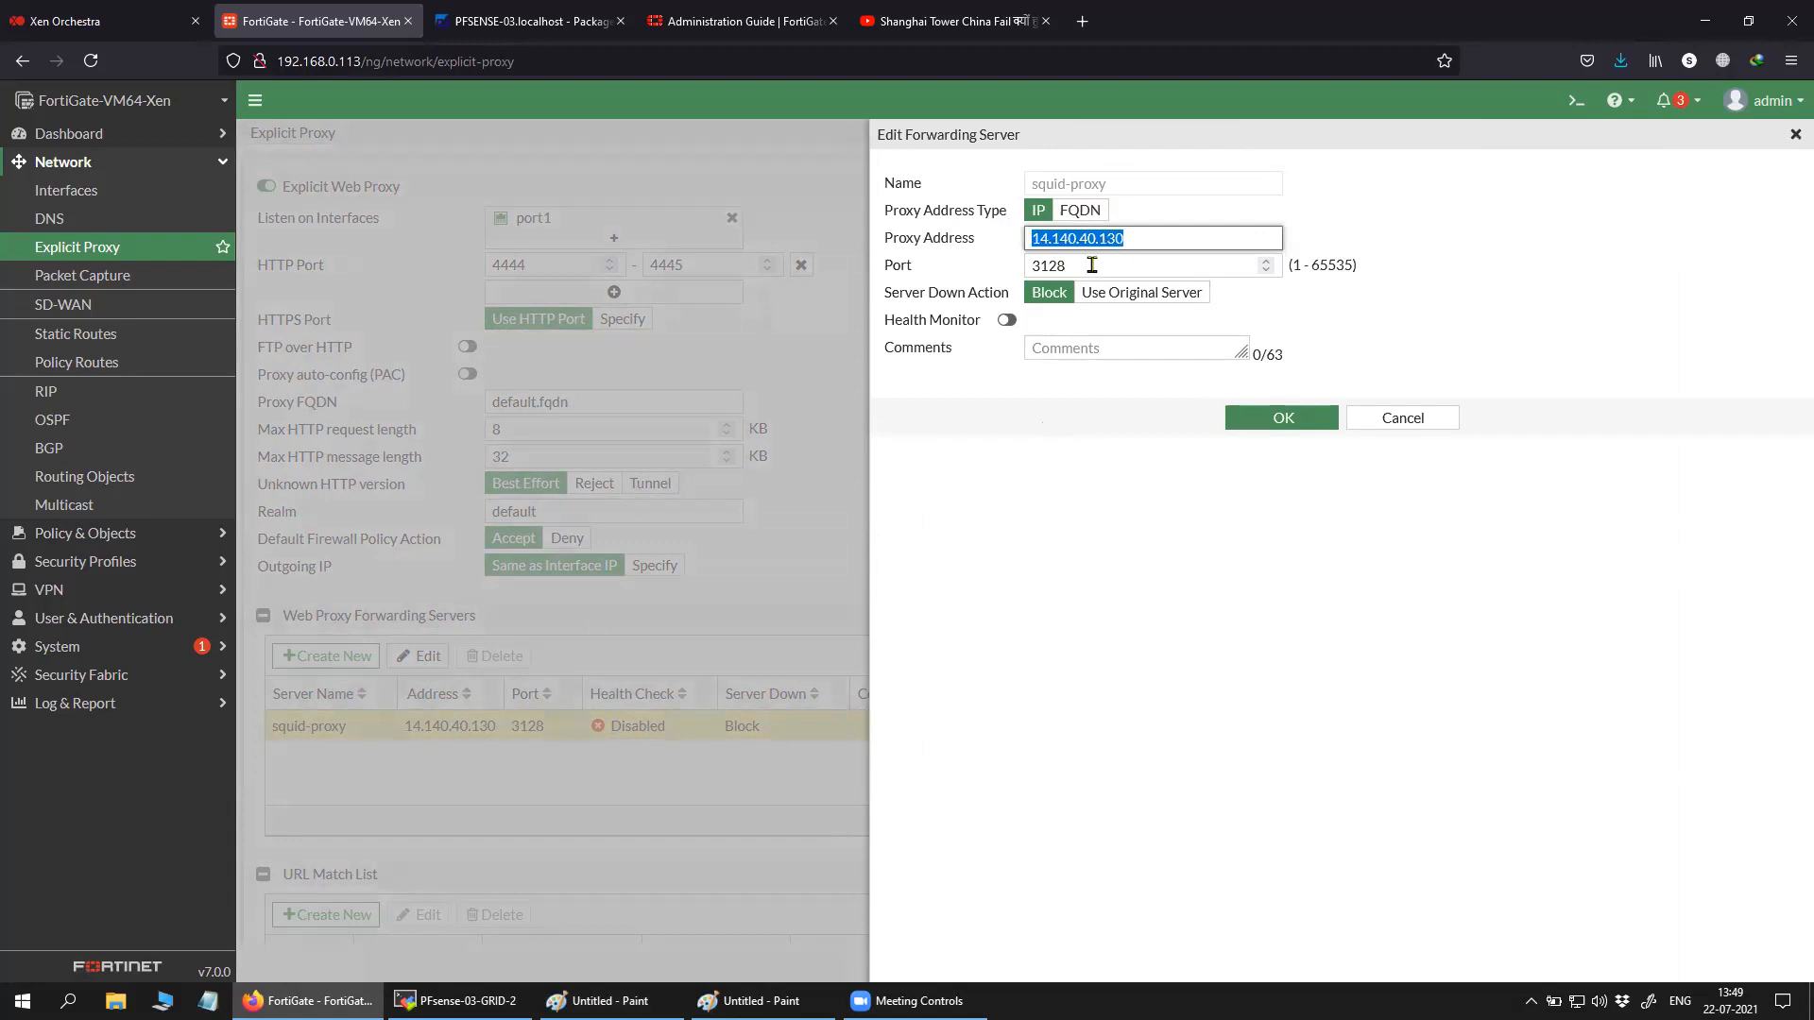
{"action": "left_click_drag", "start_coordinate": [1093, 262], "coordinate": [1015, 264]}
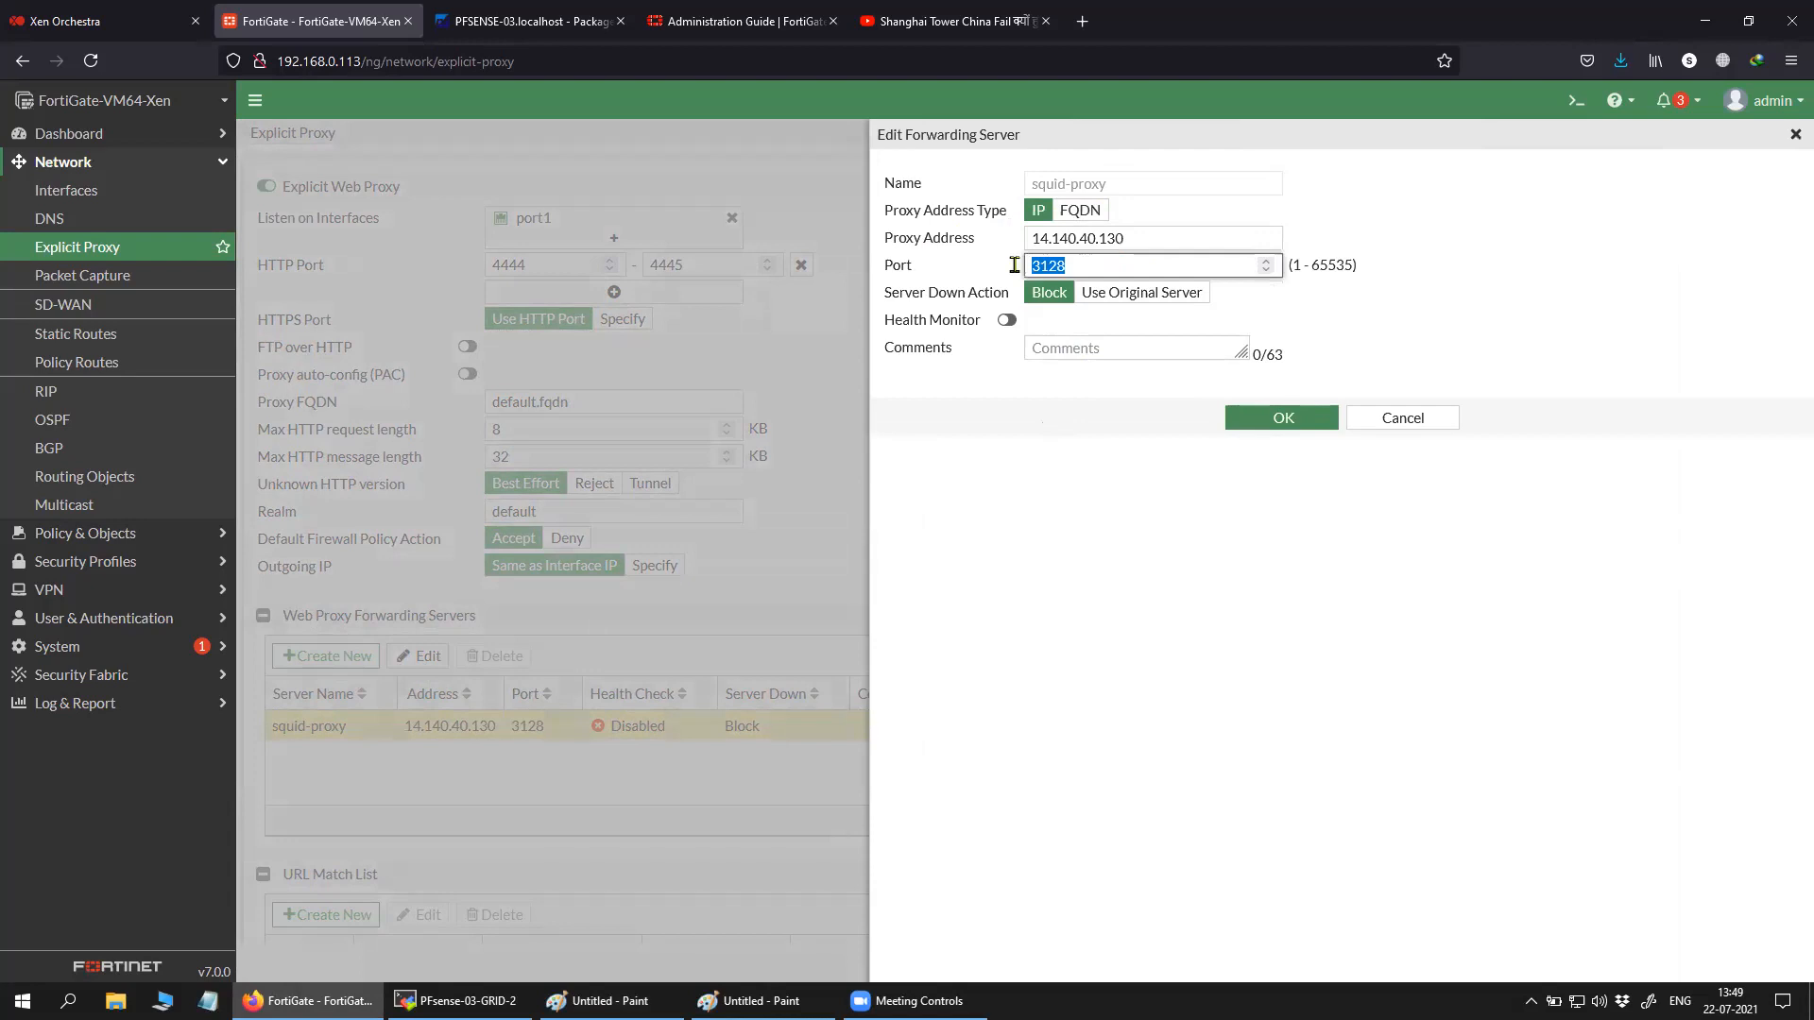
Switch to the Paint network diagram and underline the Squid proxy's IP address 14.140.40.130 and its Proxy Port label.
{"action": "left_click", "coordinate": [762, 999]}
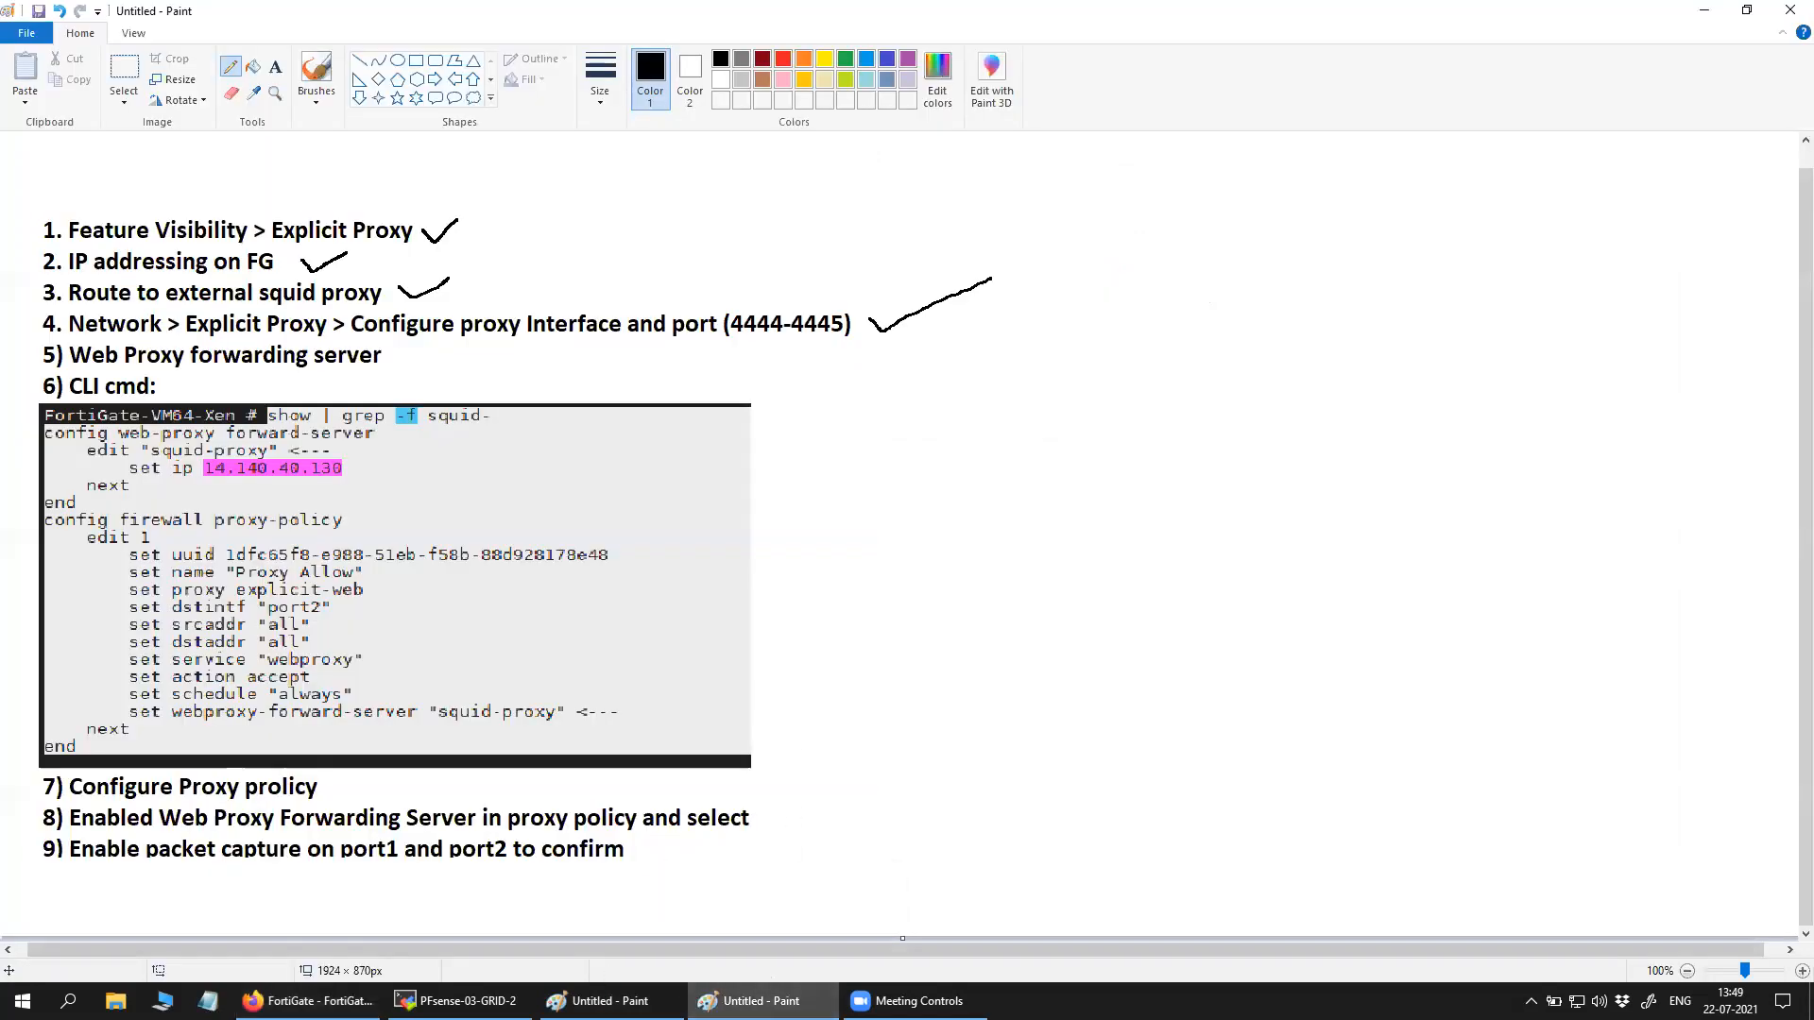
{"action": "left_click", "coordinate": [610, 1000]}
{"action": "left_click_drag", "start_coordinate": [1325, 528], "coordinate": [1460, 527]}
{"action": "left_click_drag", "start_coordinate": [1327, 568], "coordinate": [1448, 565]}
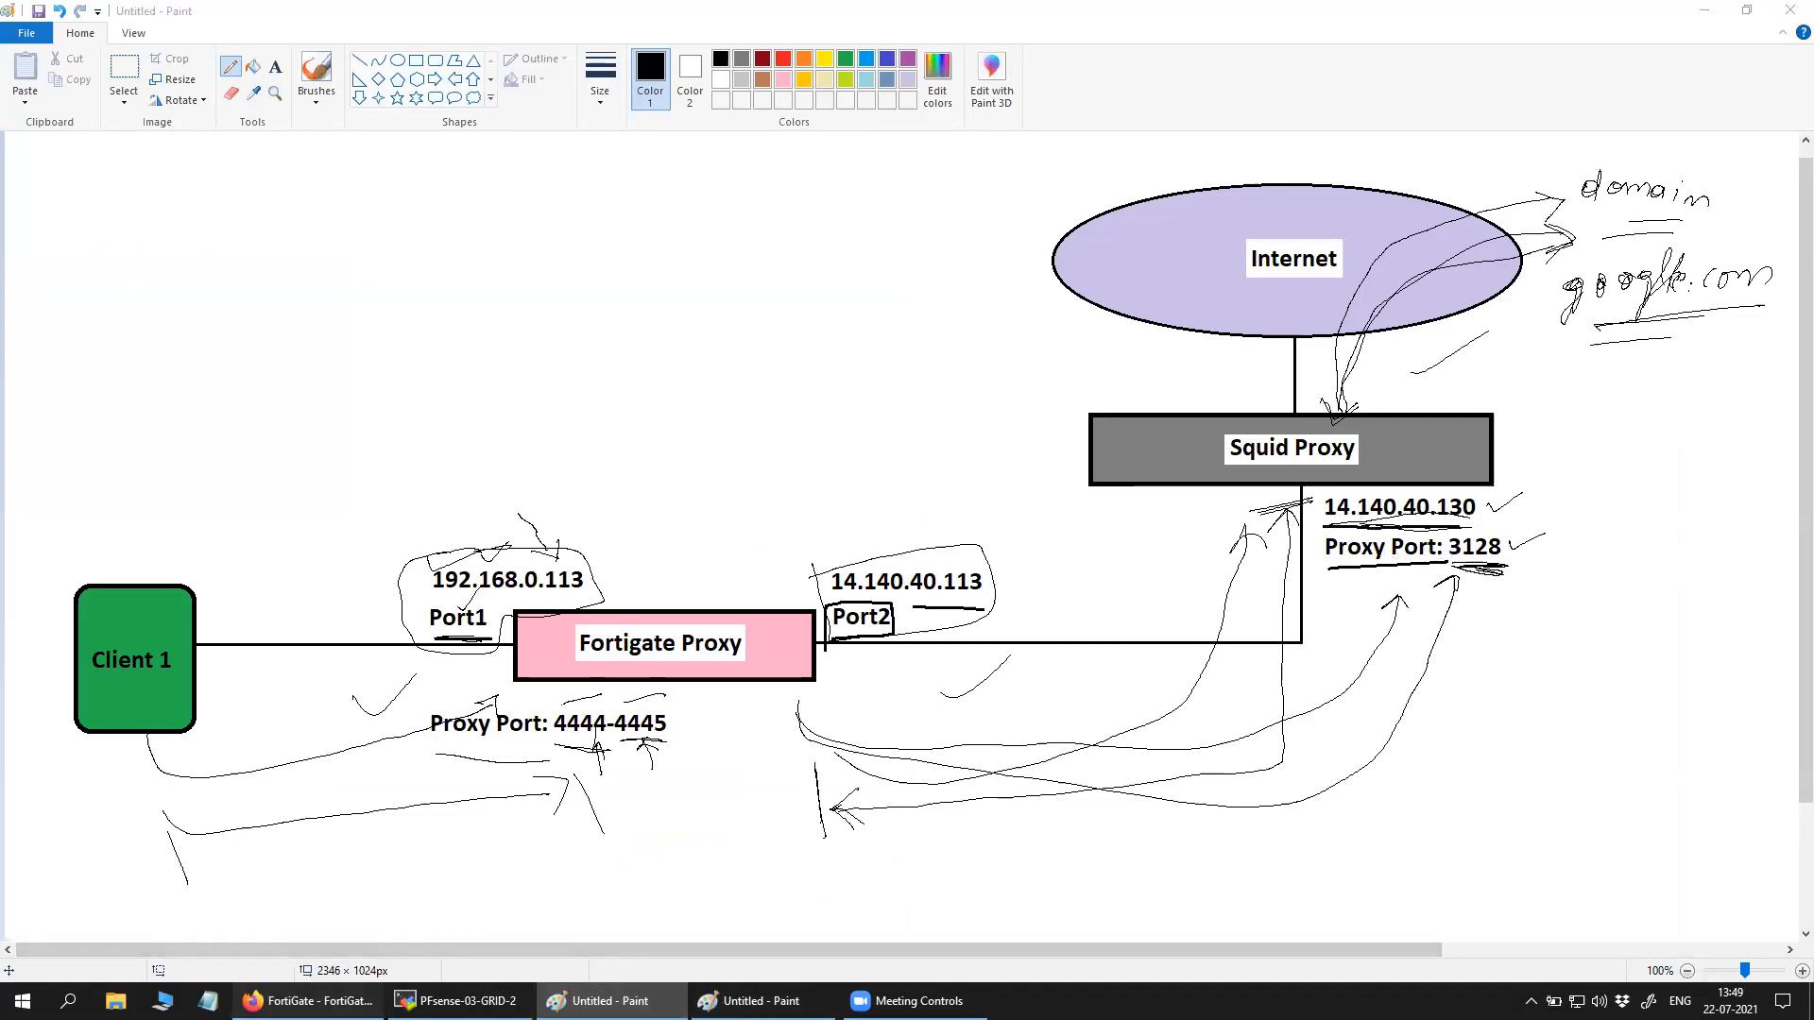
Back in FortiGate, try the health monitor on squid-proxy, highlight its check site and the Server Down Action label, and discard the edits.
{"action": "left_click", "coordinate": [307, 1001]}
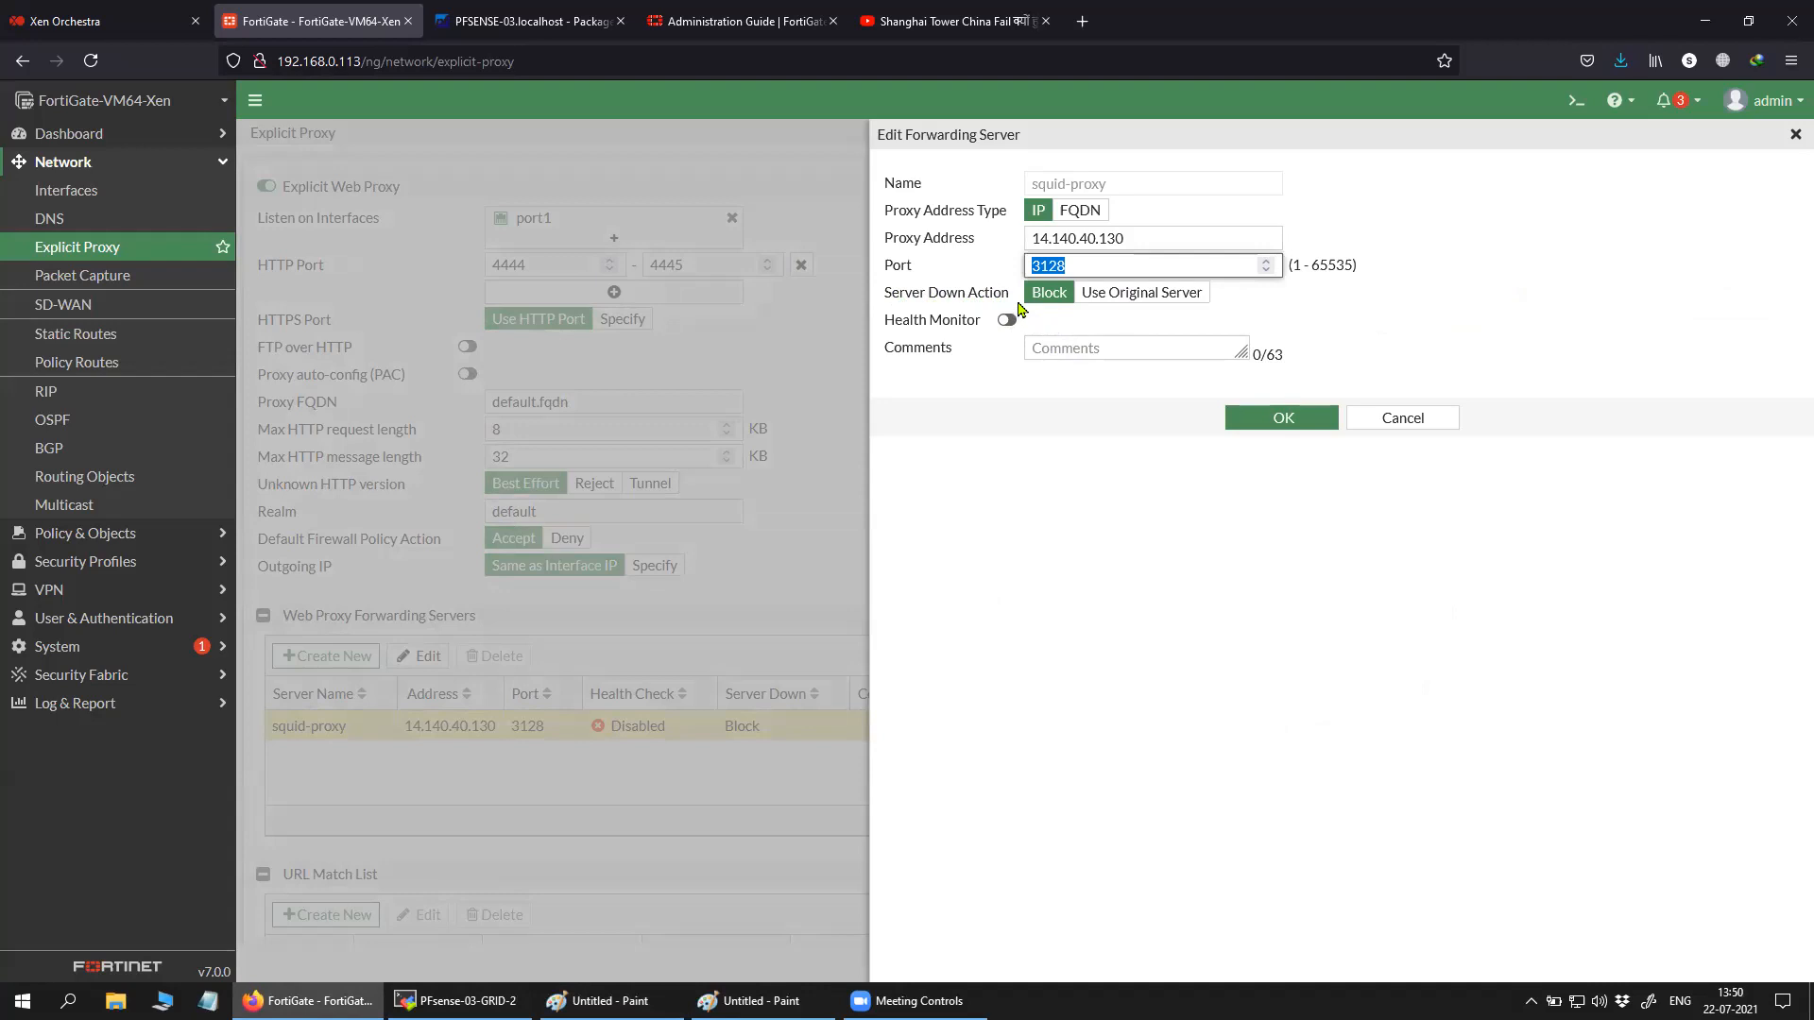
{"action": "left_click_drag", "start_coordinate": [1011, 299], "coordinate": [896, 300]}
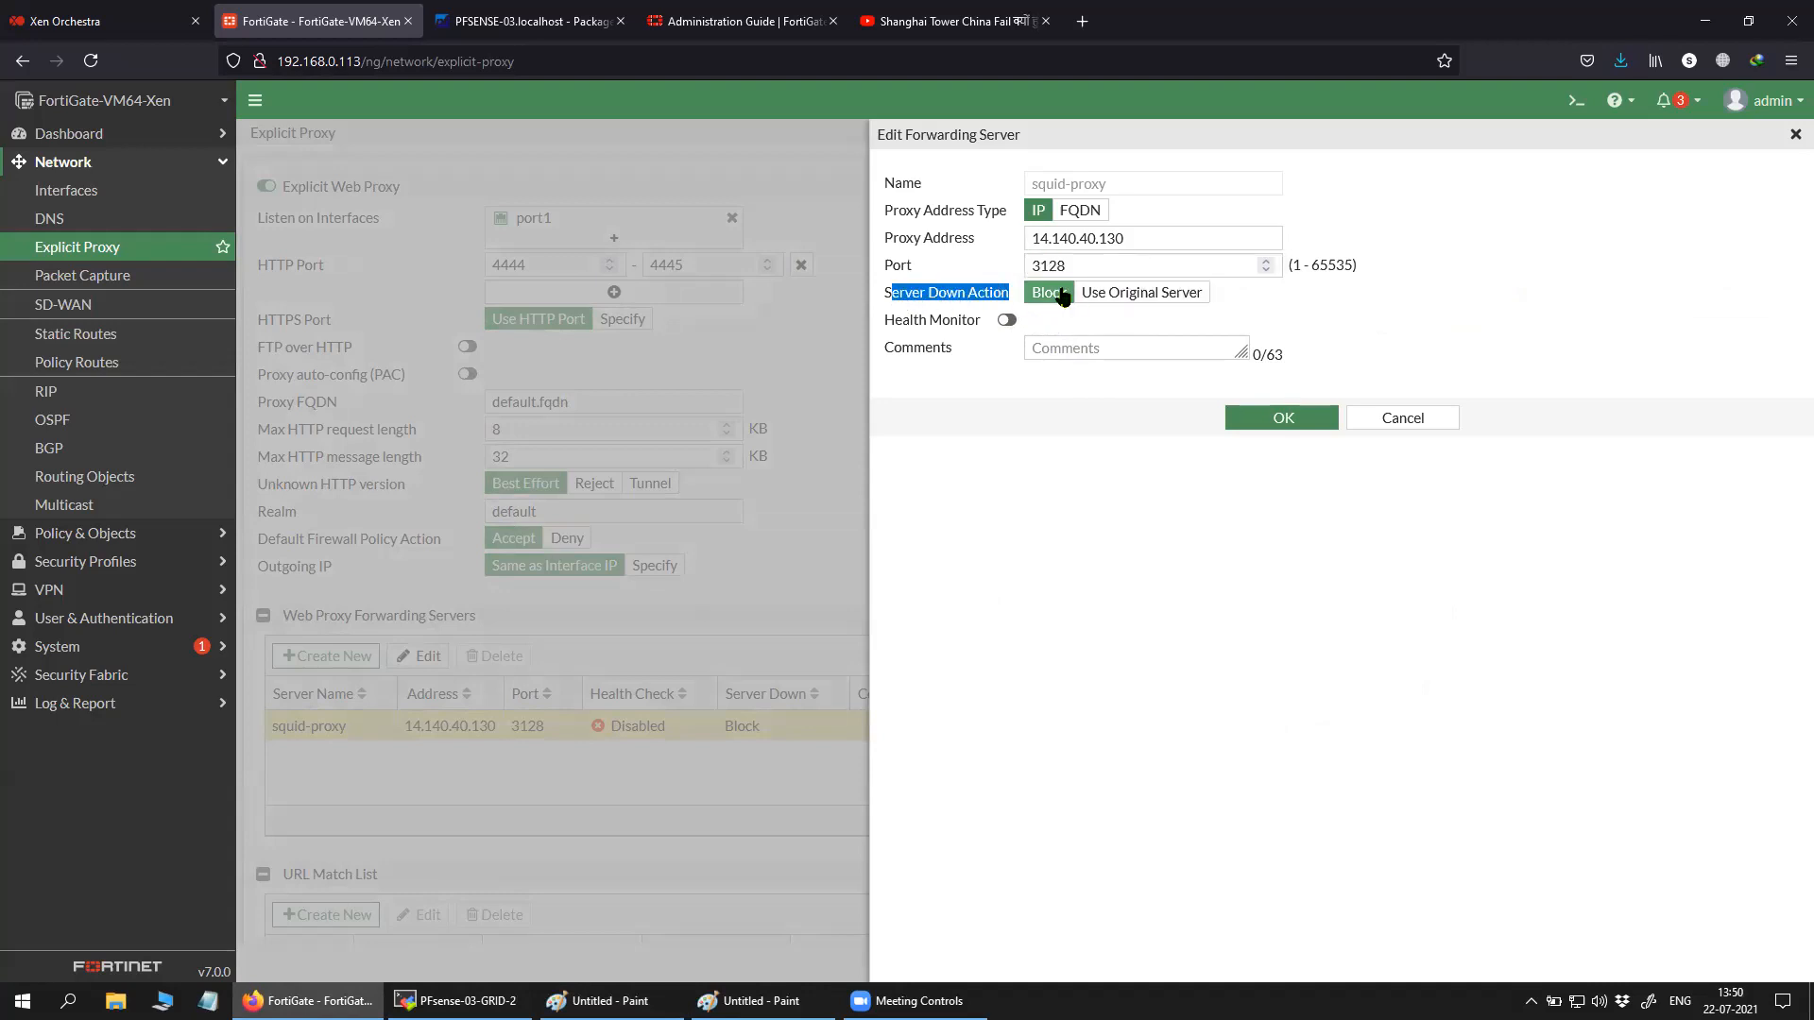
{"action": "left_click", "coordinate": [1007, 322]}
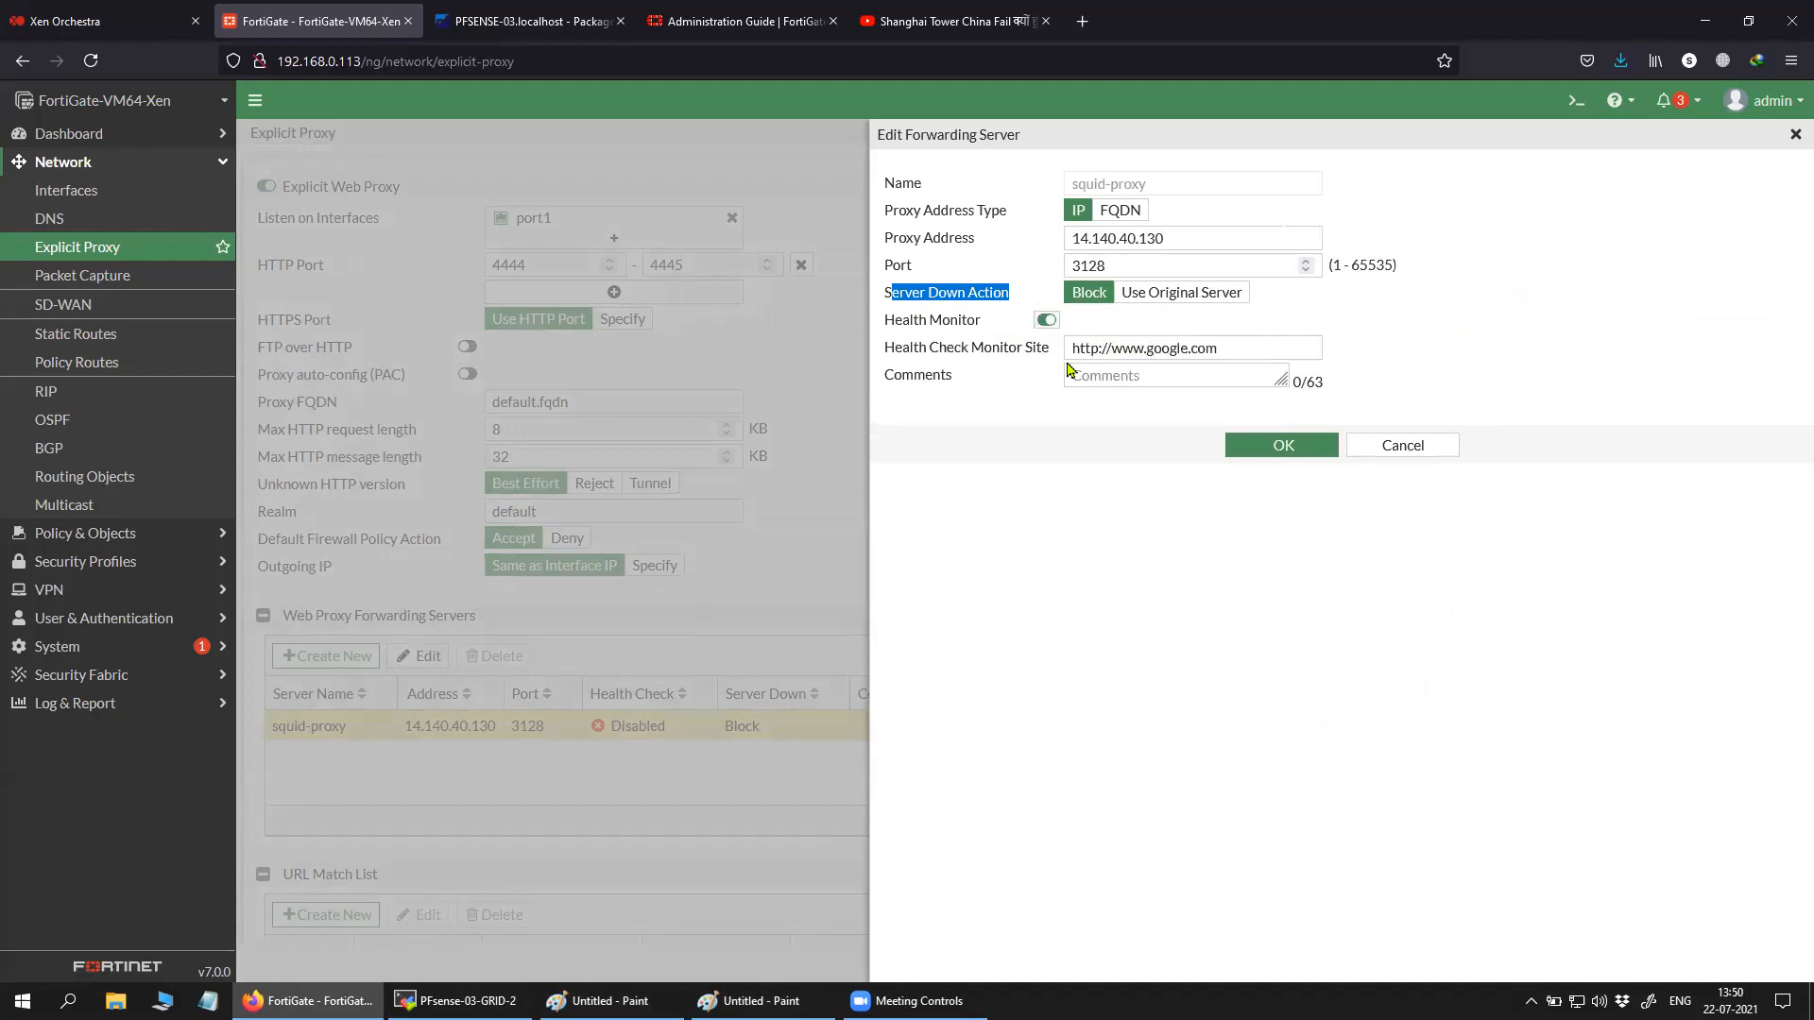
{"action": "left_click_drag", "start_coordinate": [1070, 347], "coordinate": [1222, 352]}
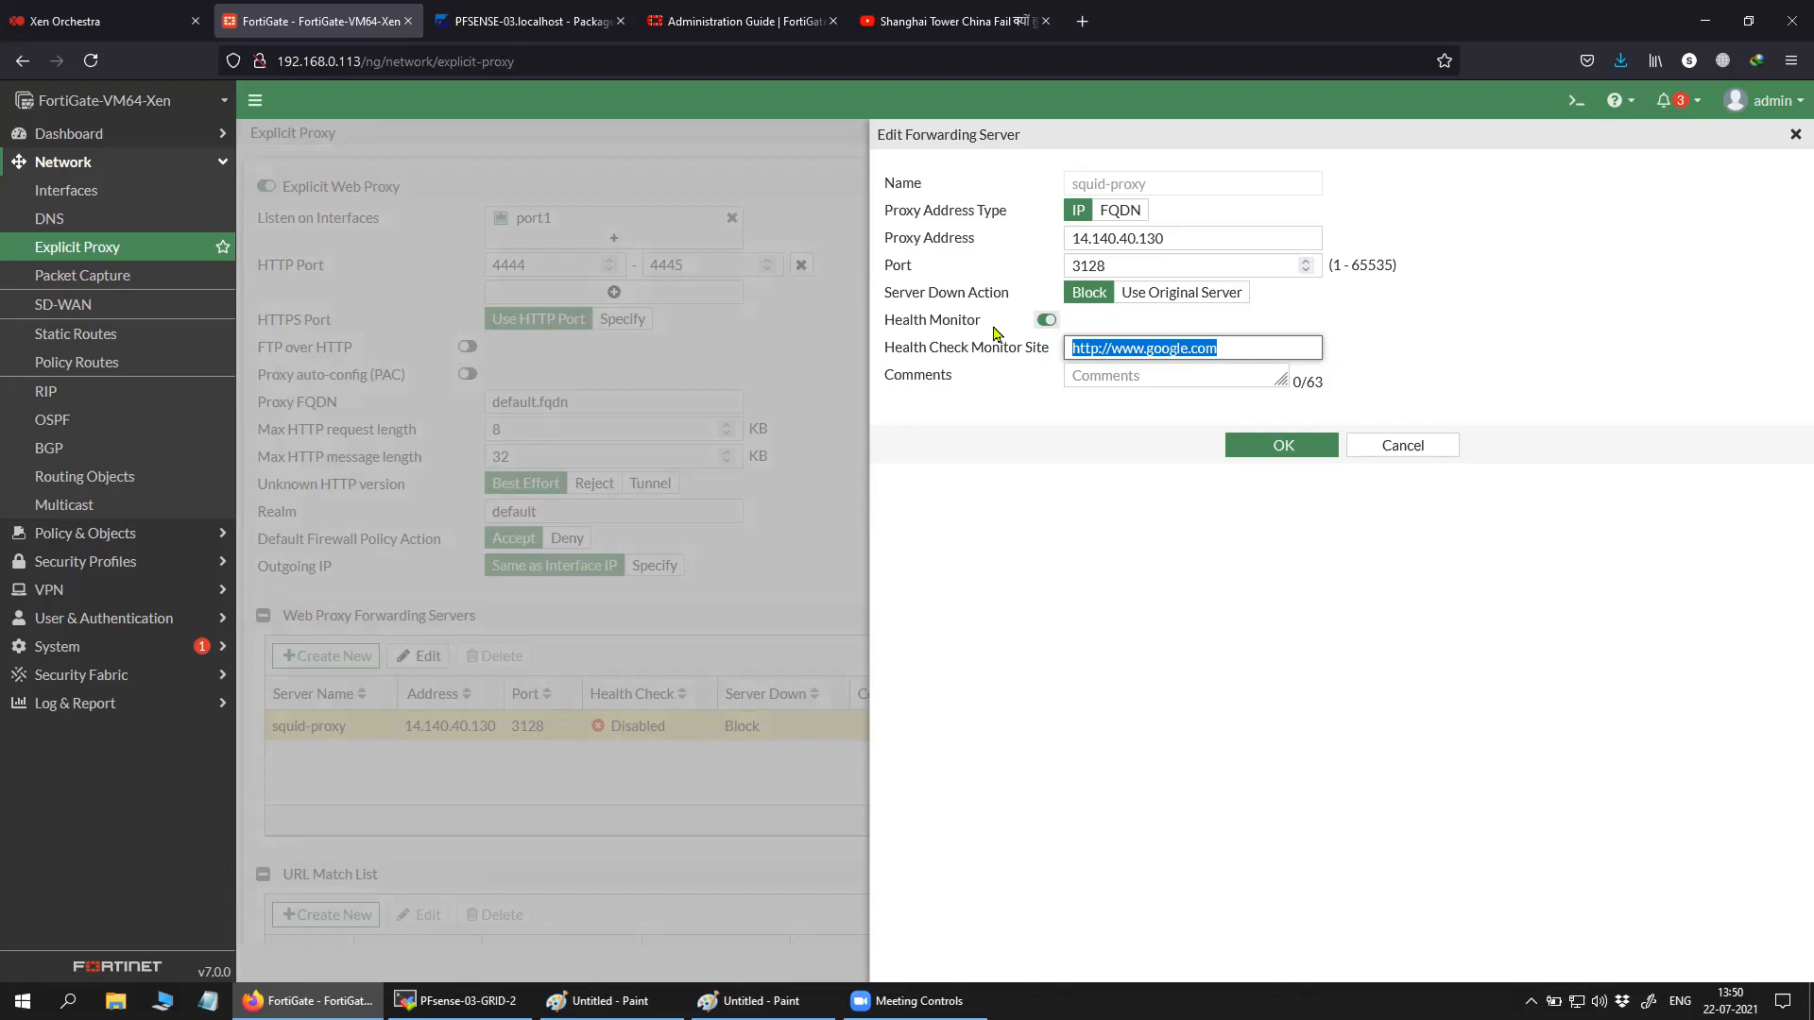
{"action": "left_click_drag", "start_coordinate": [996, 324], "coordinate": [888, 328]}
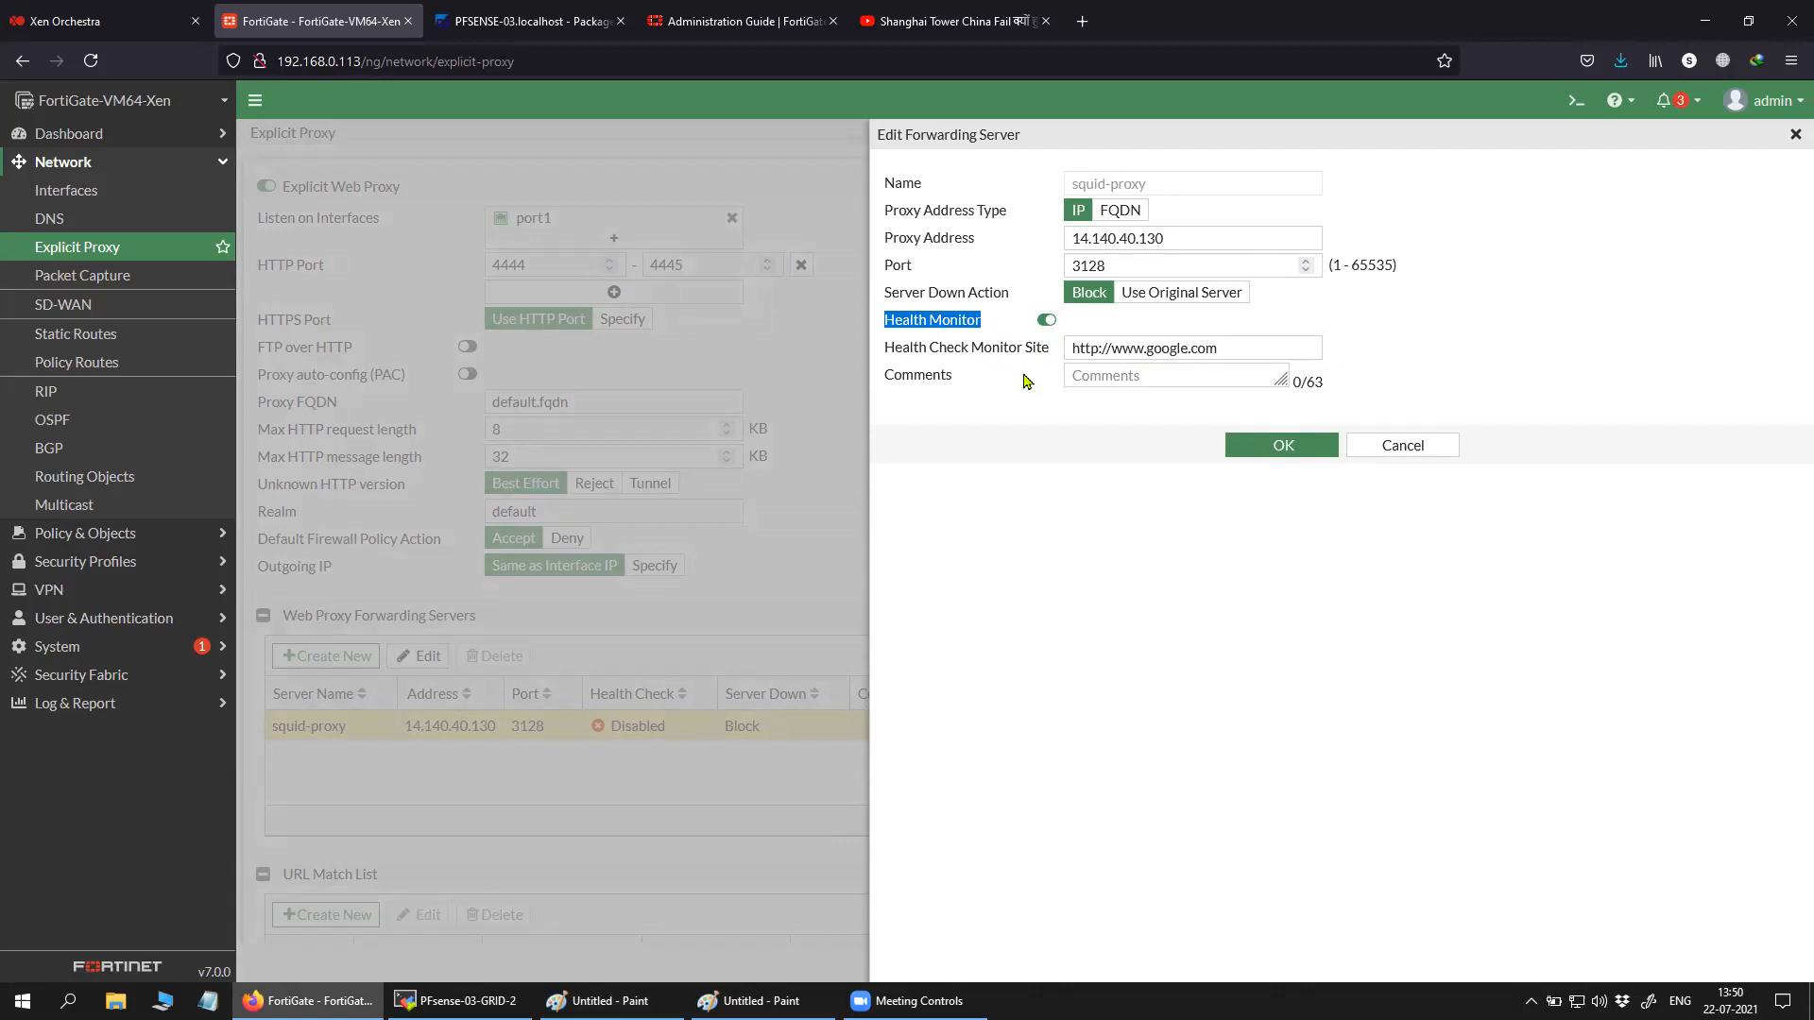
{"action": "left_click_drag", "start_coordinate": [1010, 293], "coordinate": [887, 294]}
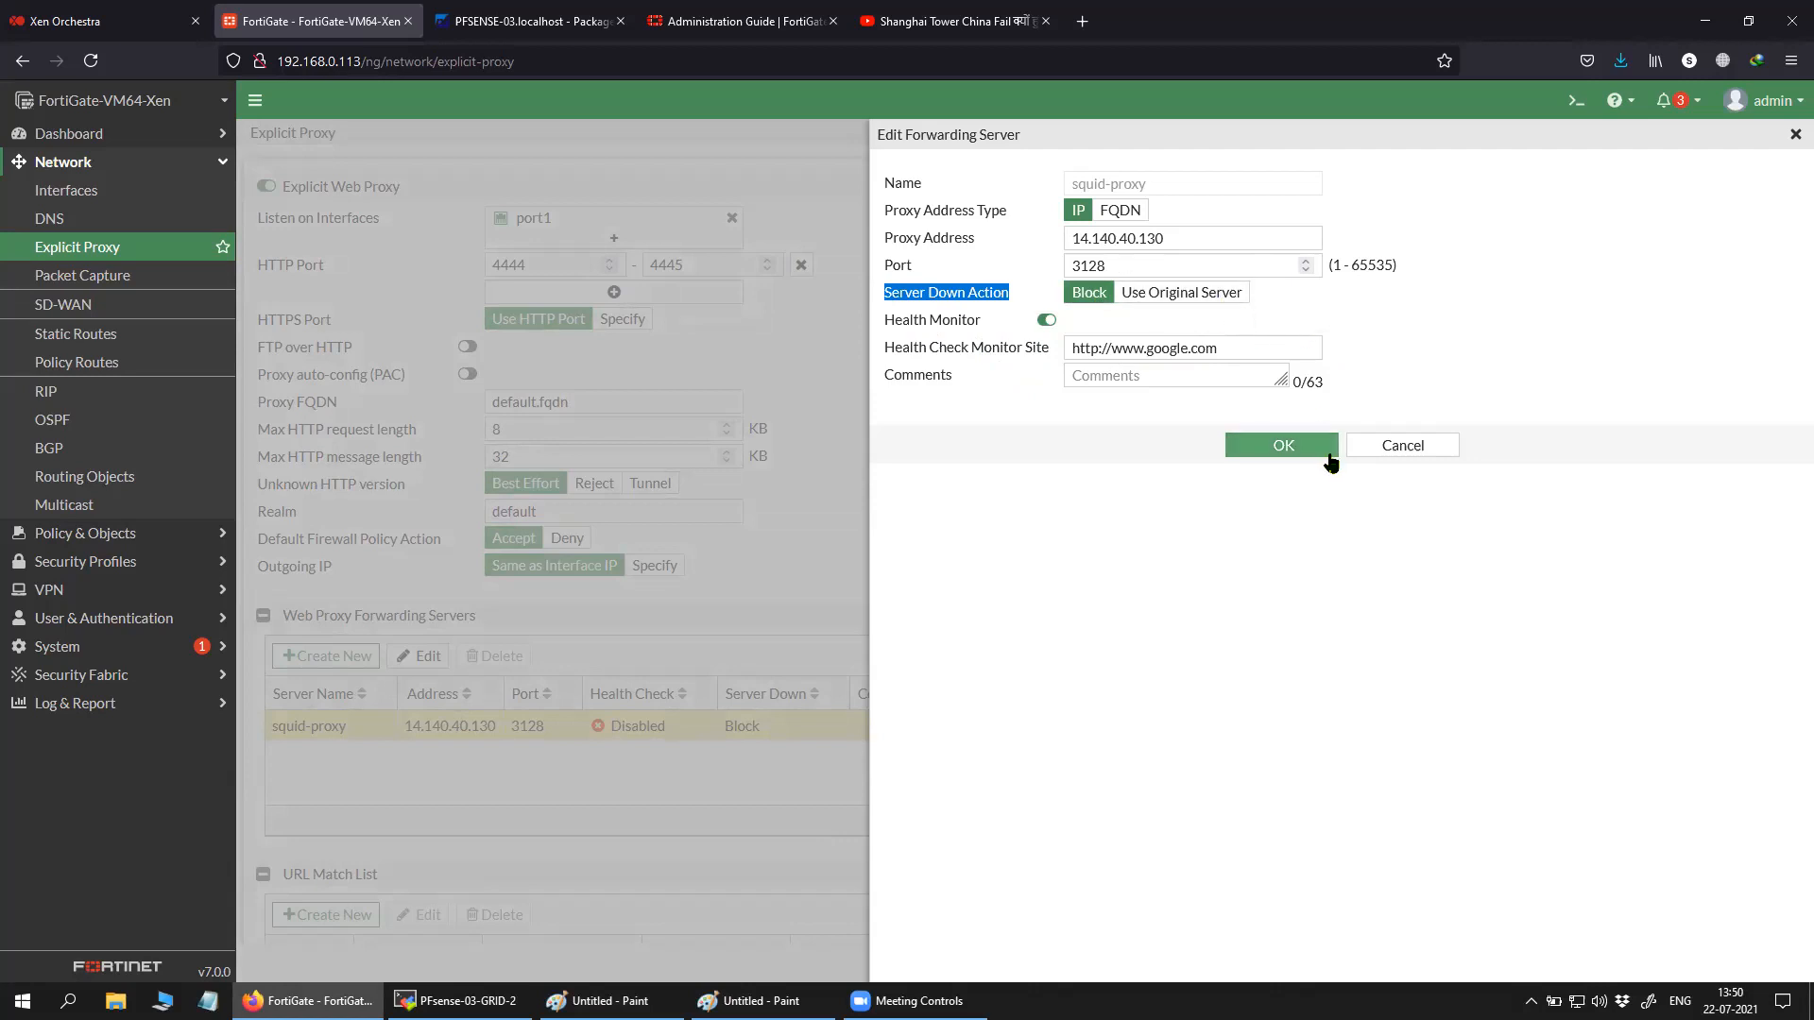
{"action": "left_click", "coordinate": [1398, 446]}
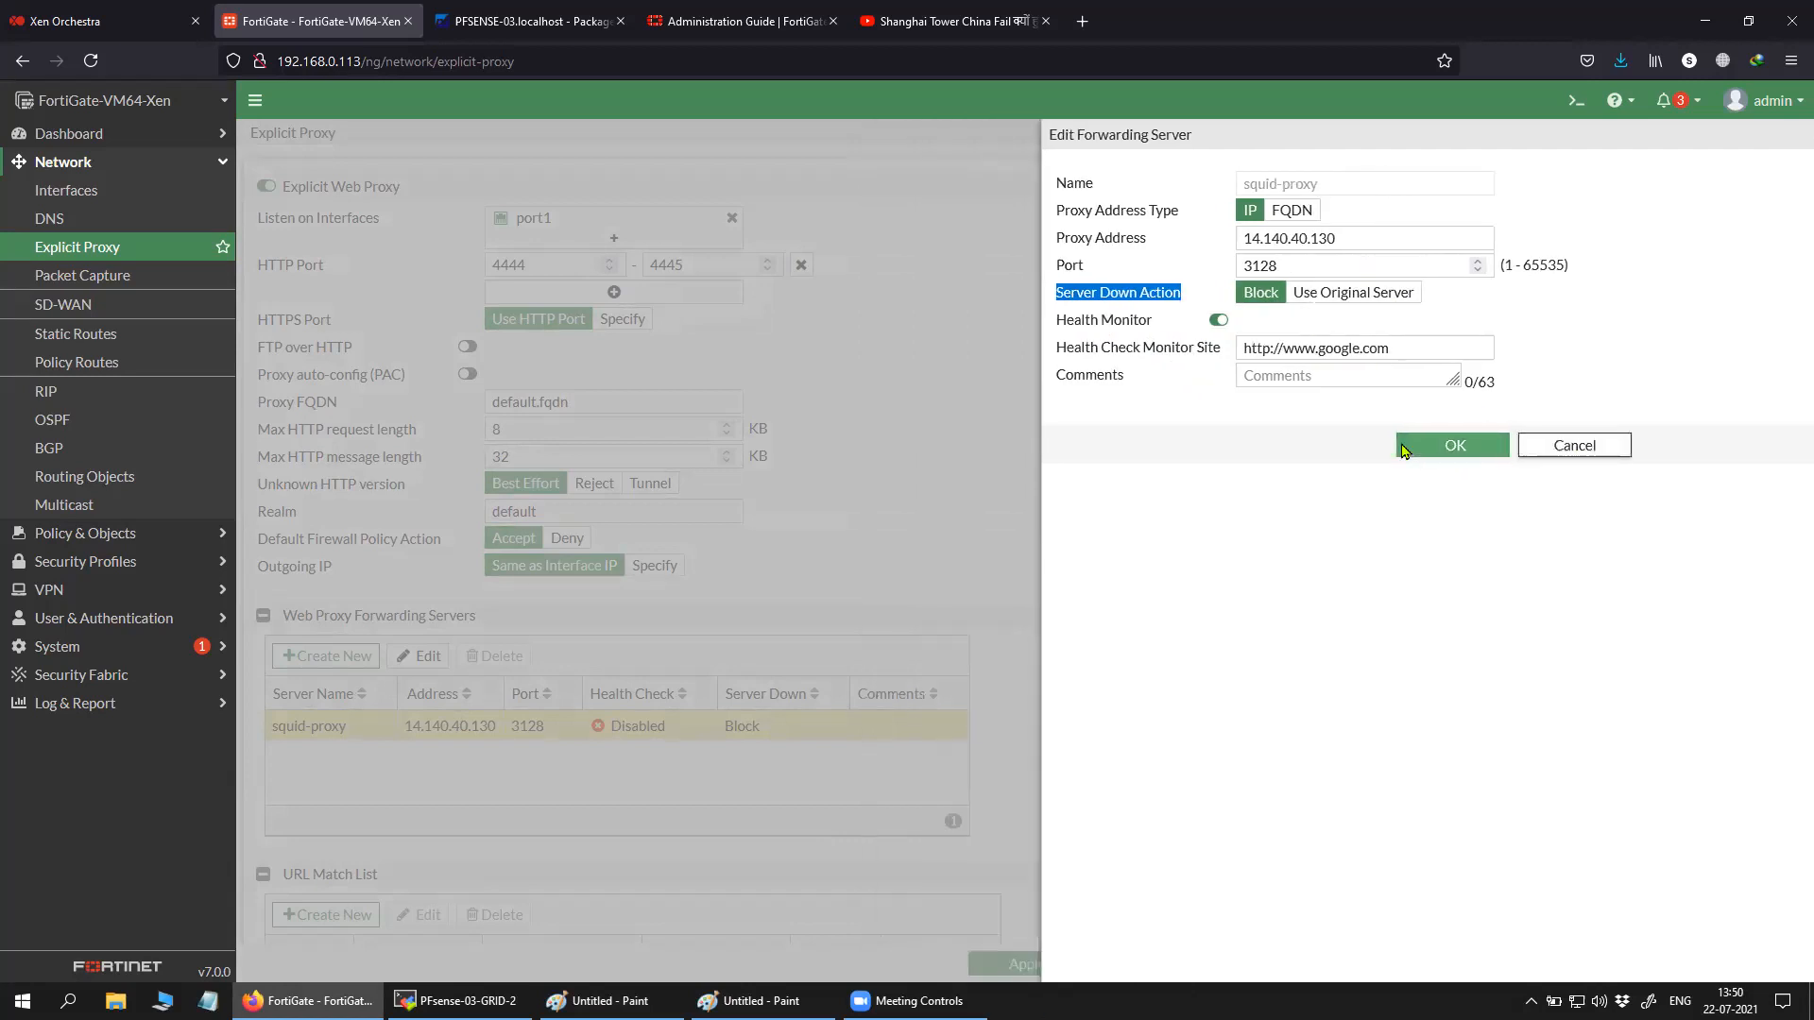
Highlight the forwarding servers heading and the starting HTTP port, and tick items 5 and 6 on the Paint checklist.
{"action": "left_click_drag", "start_coordinate": [482, 616], "coordinate": [288, 619]}
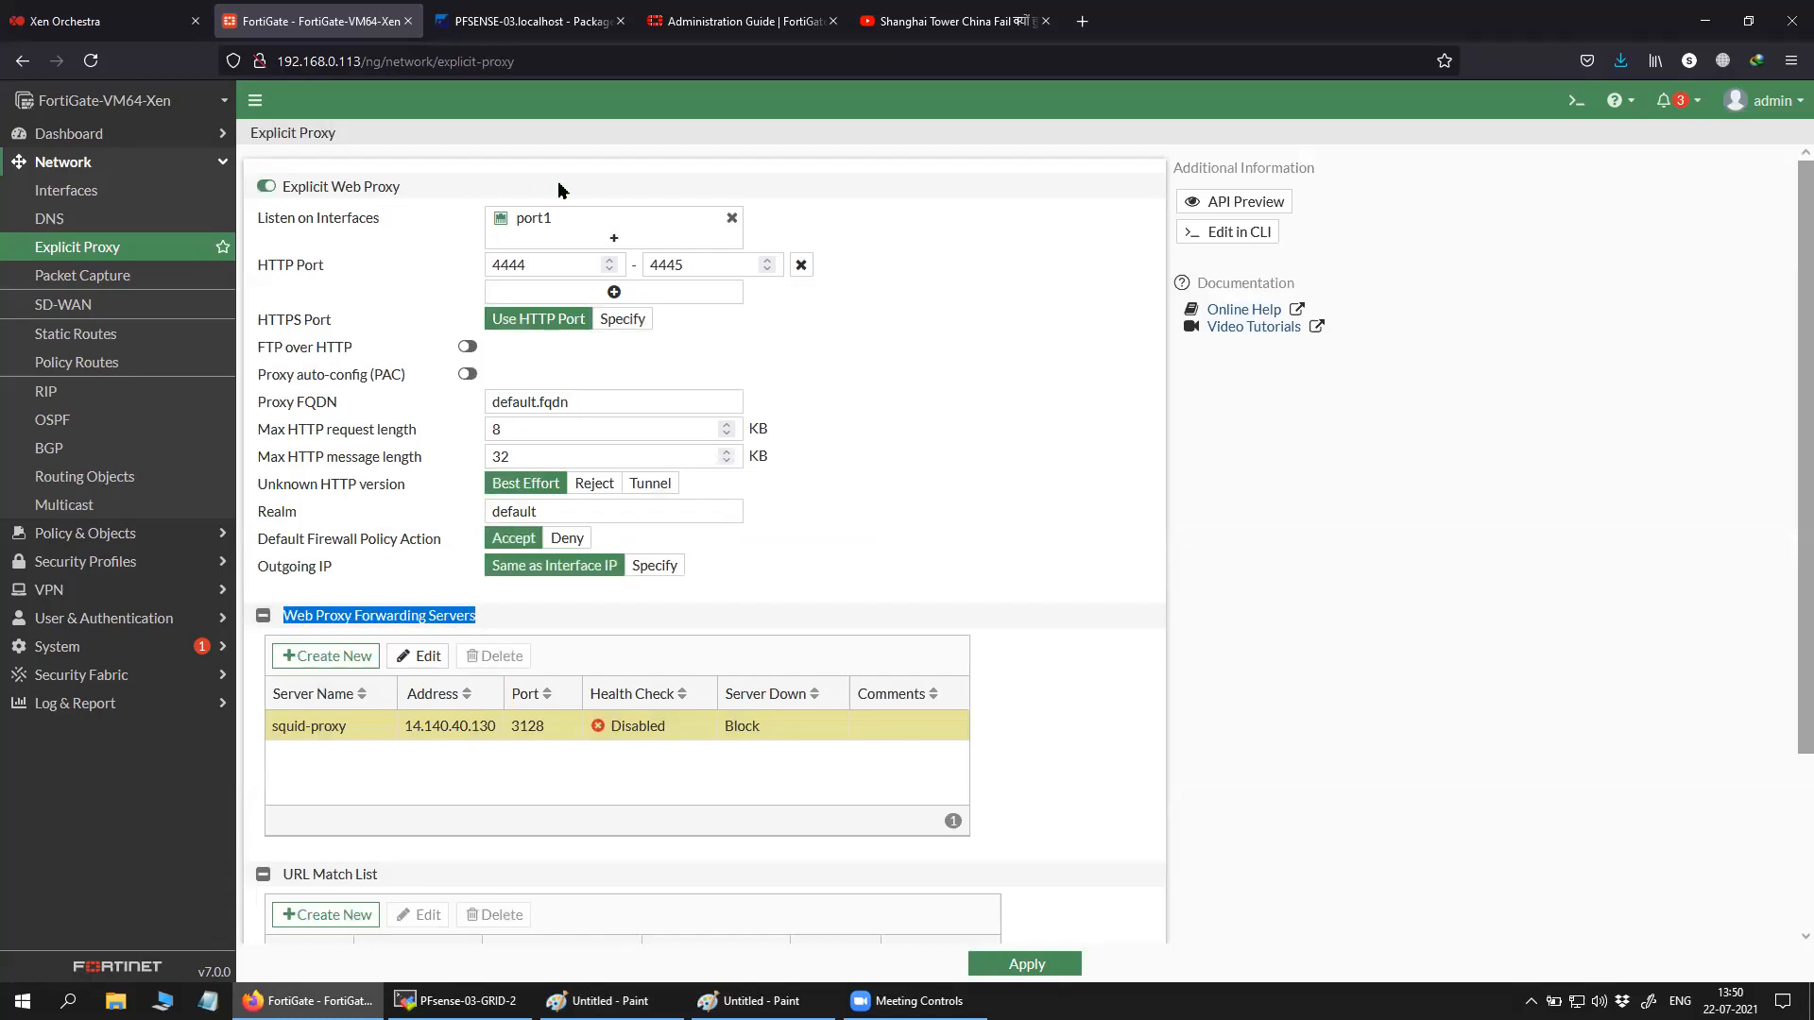
{"action": "double_click", "coordinate": [536, 266]}
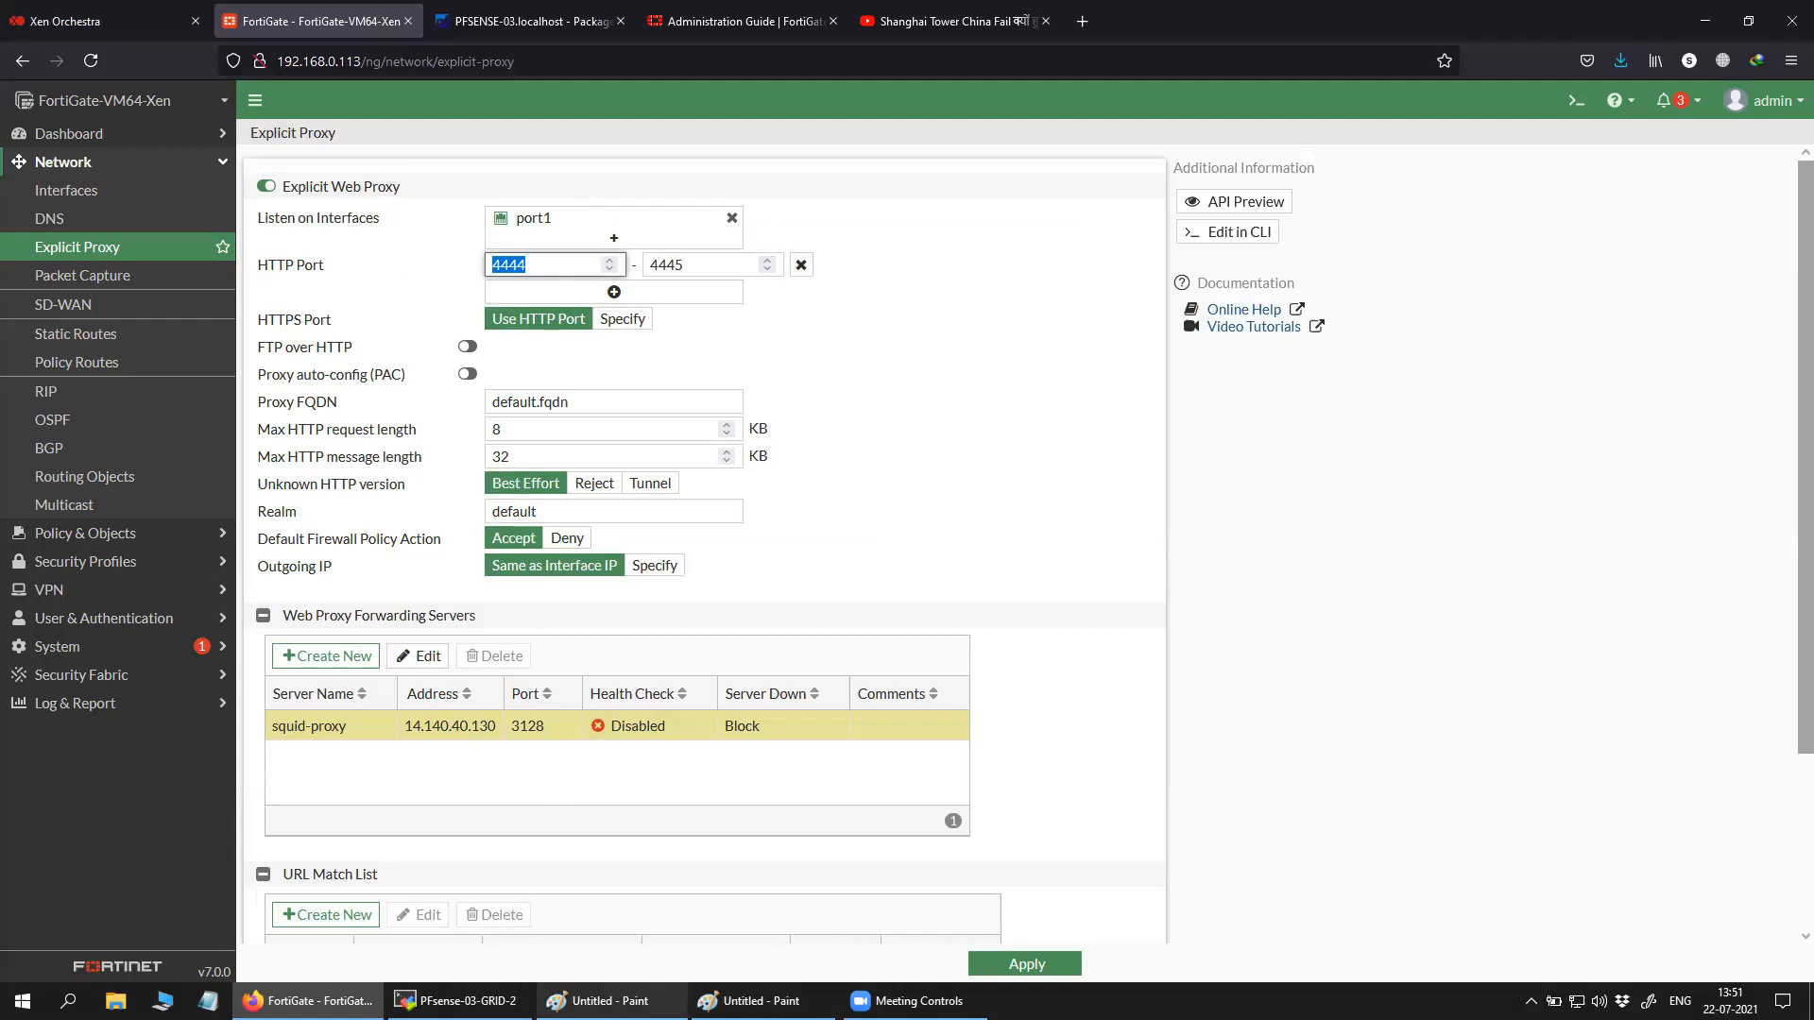
{"action": "left_click", "coordinate": [609, 1001]}
{"action": "left_click", "coordinate": [760, 1001]}
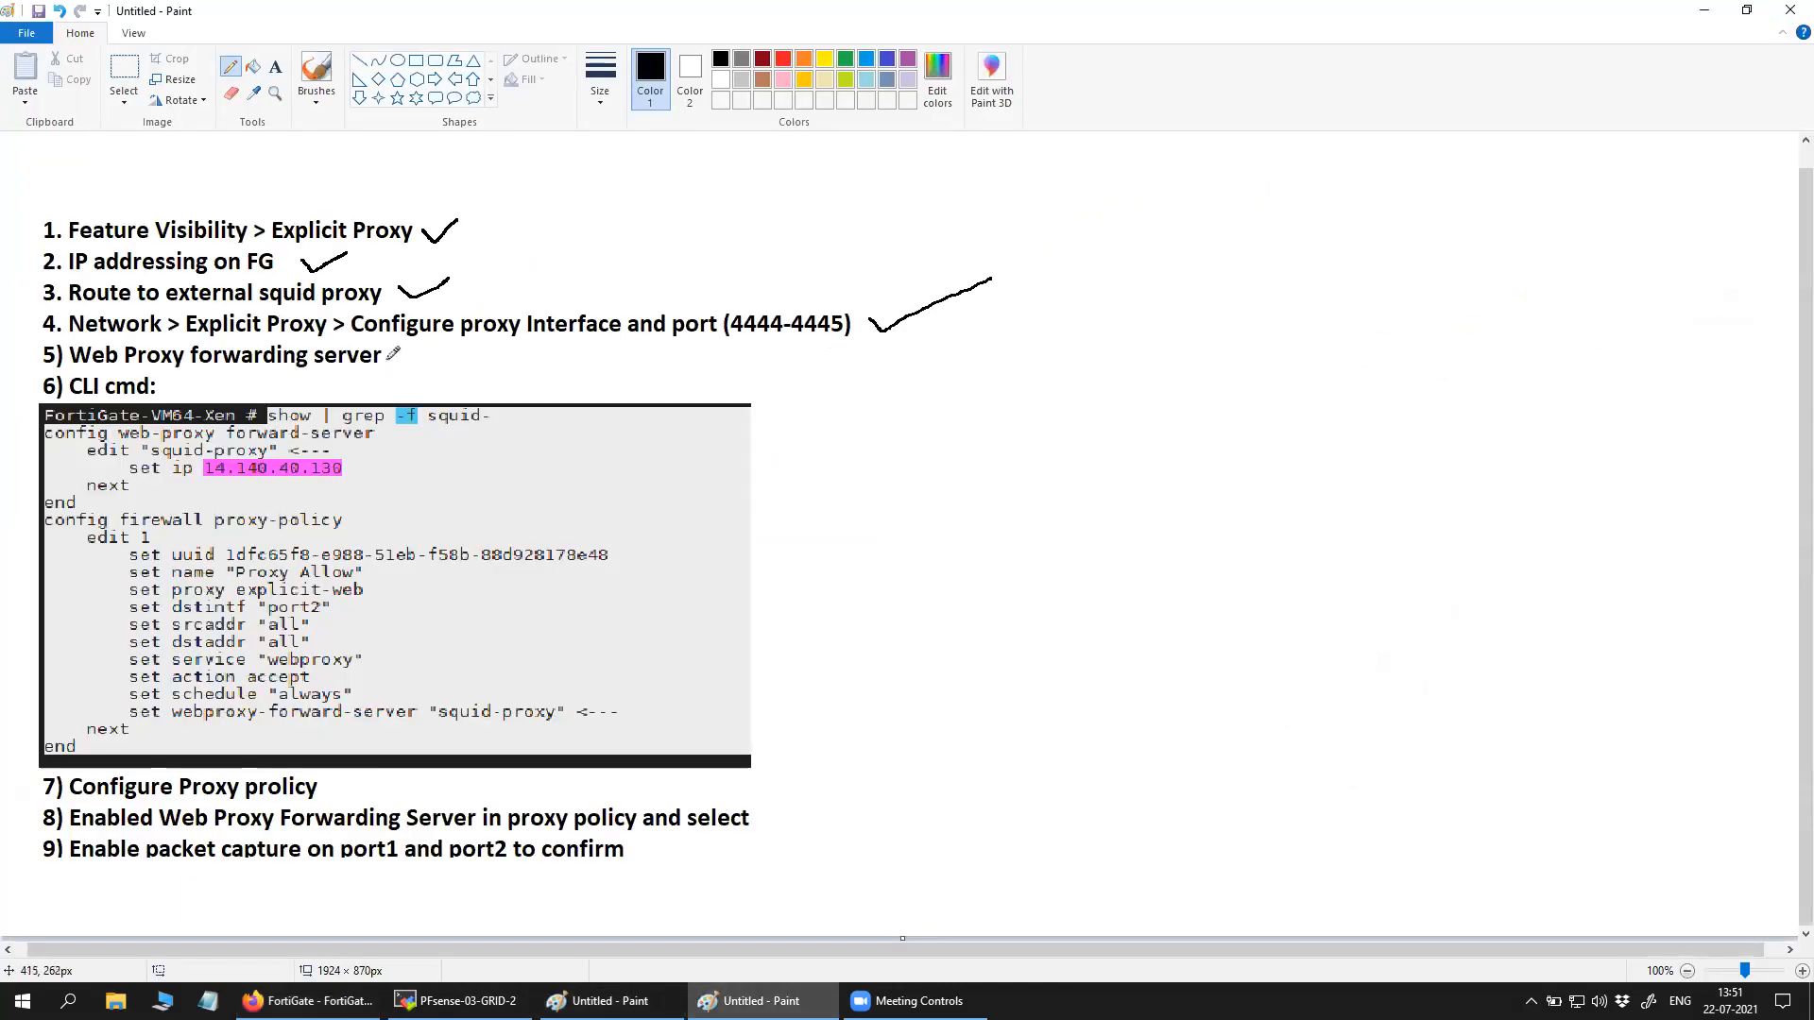
{"action": "left_click_drag", "start_coordinate": [396, 356], "coordinate": [454, 345]}
{"action": "left_click_drag", "start_coordinate": [171, 383], "coordinate": [216, 378]}
Switch to the FG terminal session and examine the web-proxy forward-server configuration, highlighting its name, squid-proxy entry and IP line.
{"action": "left_click", "coordinate": [444, 1001]}
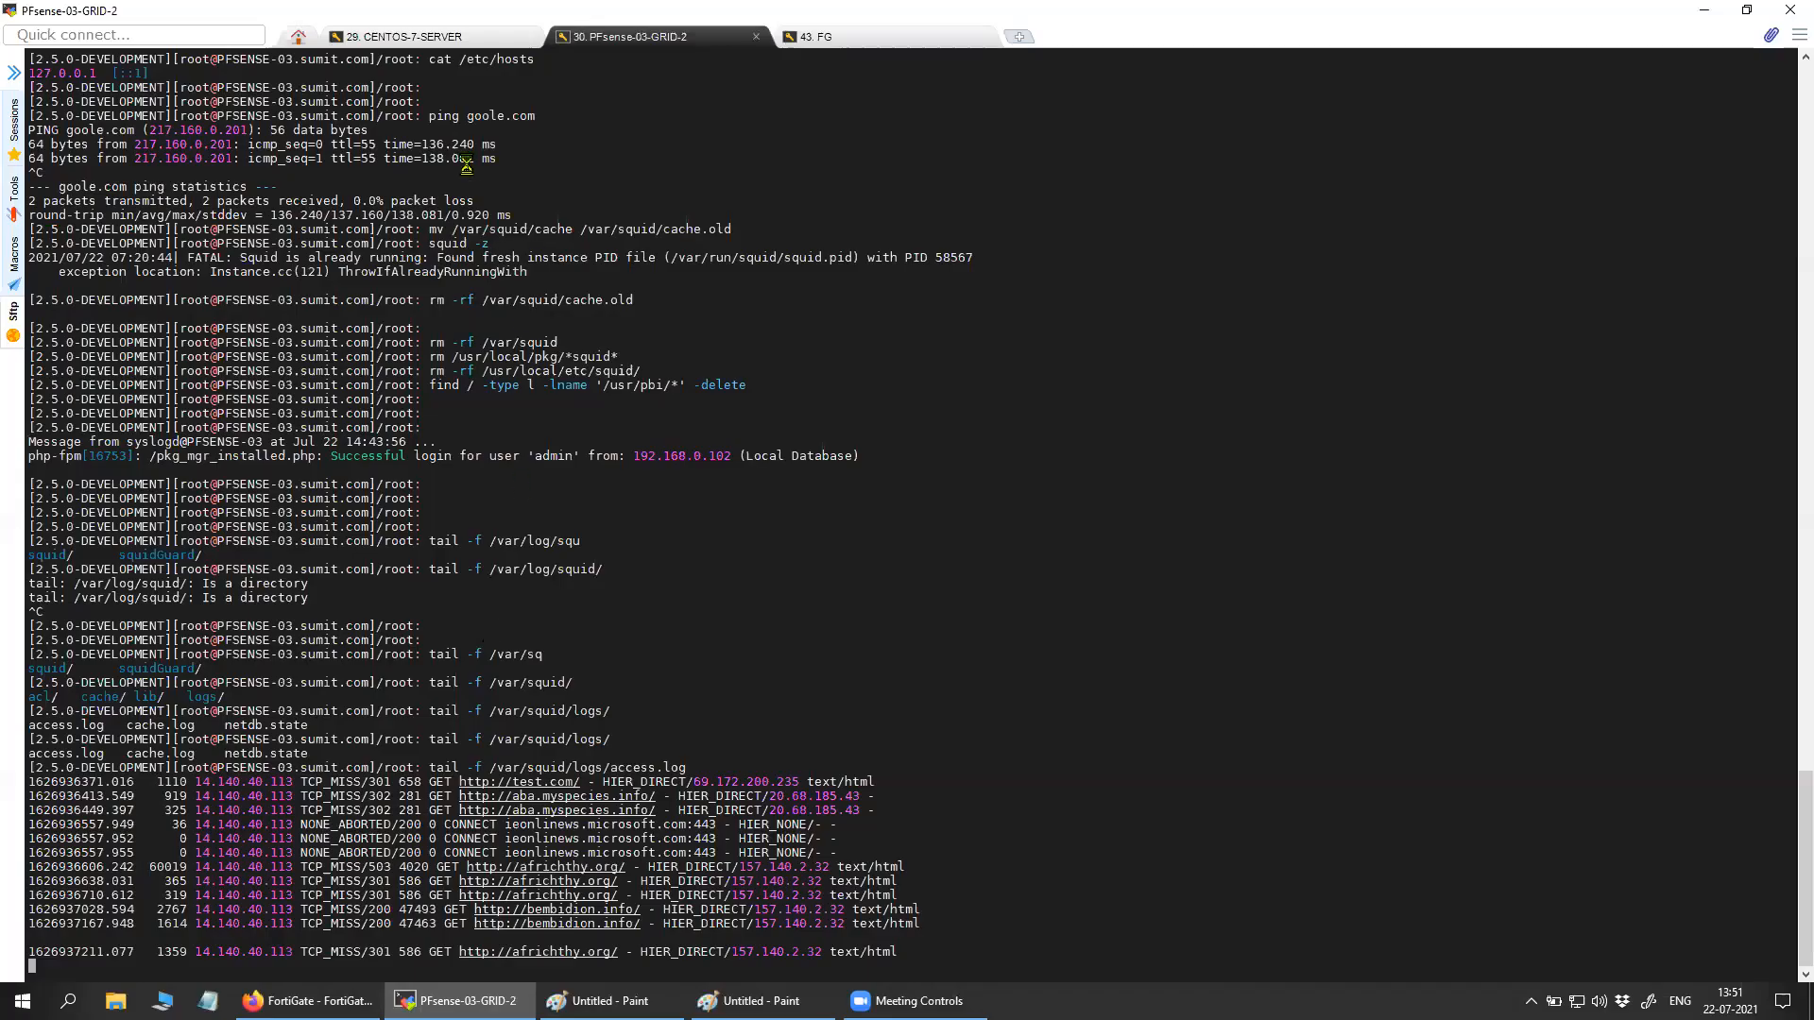
{"action": "left_click", "coordinate": [882, 43]}
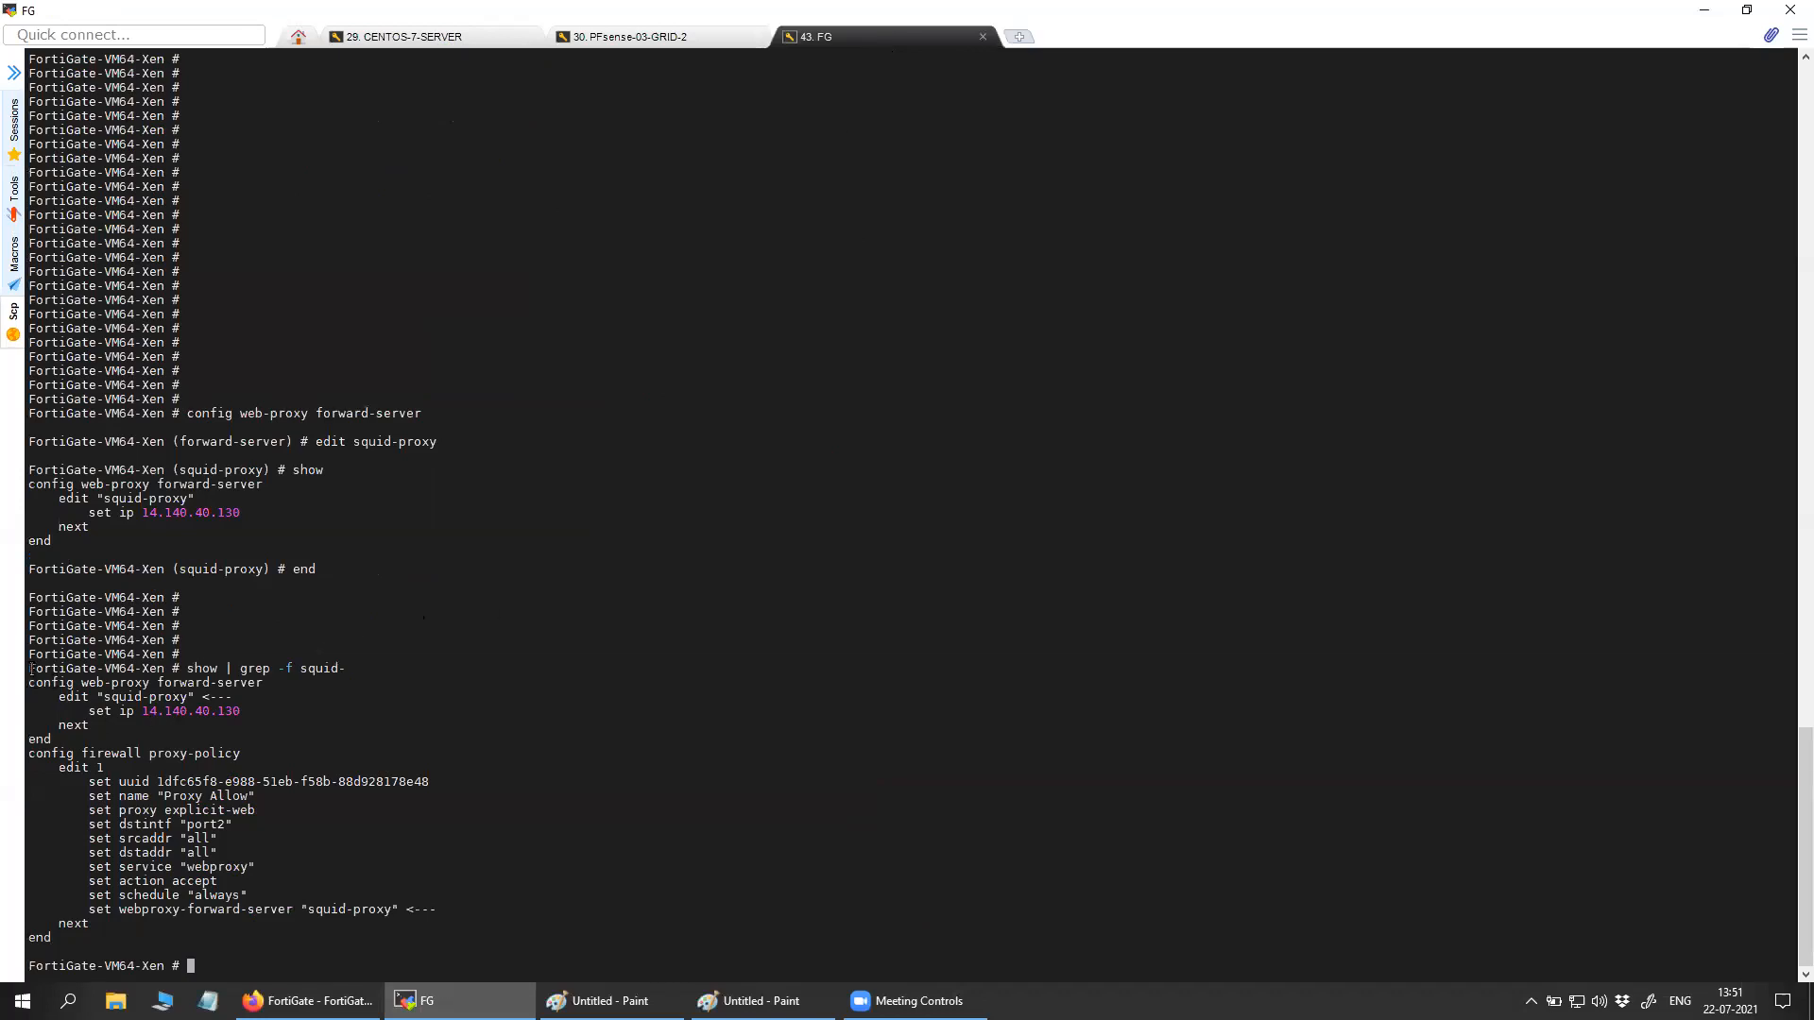
{"action": "left_click_drag", "start_coordinate": [31, 668], "coordinate": [266, 684]}
{"action": "left_click", "coordinate": [89, 691]}
{"action": "left_click_drag", "start_coordinate": [95, 682], "coordinate": [246, 682]}
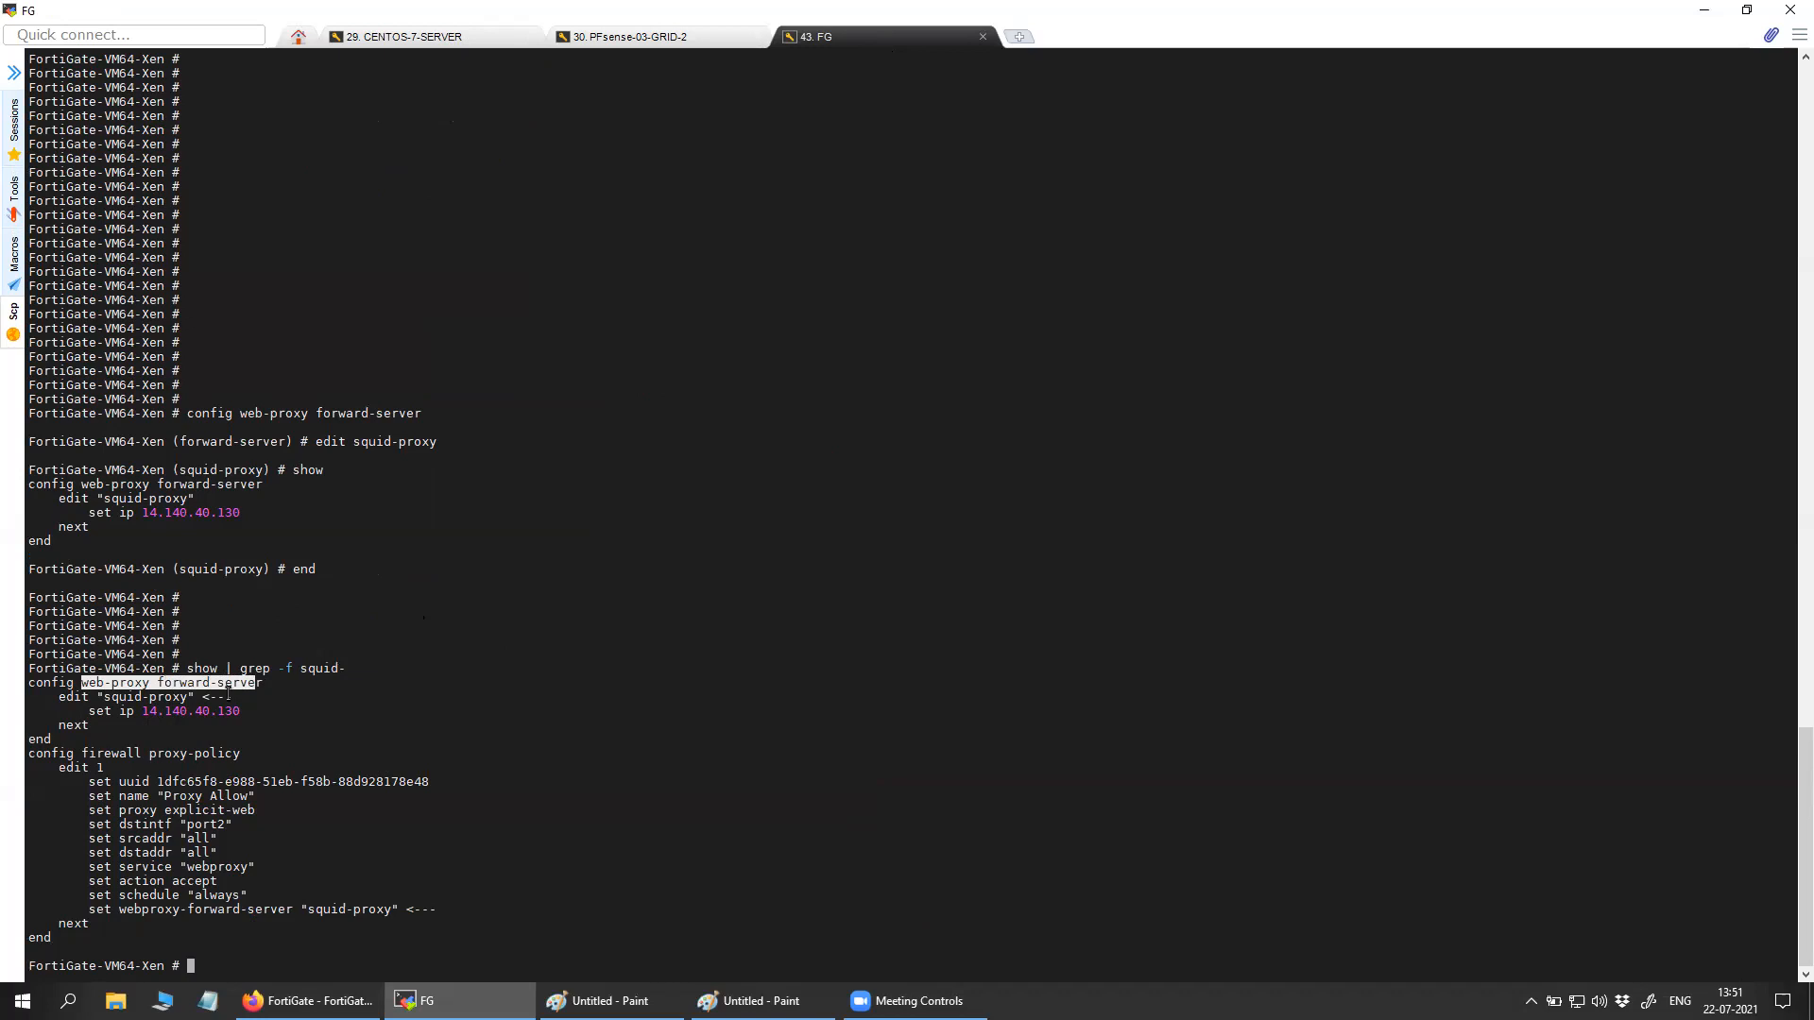
{"action": "left_click_drag", "start_coordinate": [62, 699], "coordinate": [231, 711]}
{"action": "left_click", "coordinate": [125, 699]}
{"action": "left_click_drag", "start_coordinate": [85, 710], "coordinate": [240, 710]}
Compare FortiGate's squid-proxy forwarding server entry with the forward-server block in the FG terminal, highlighting the block.
{"action": "left_click", "coordinate": [307, 1000]}
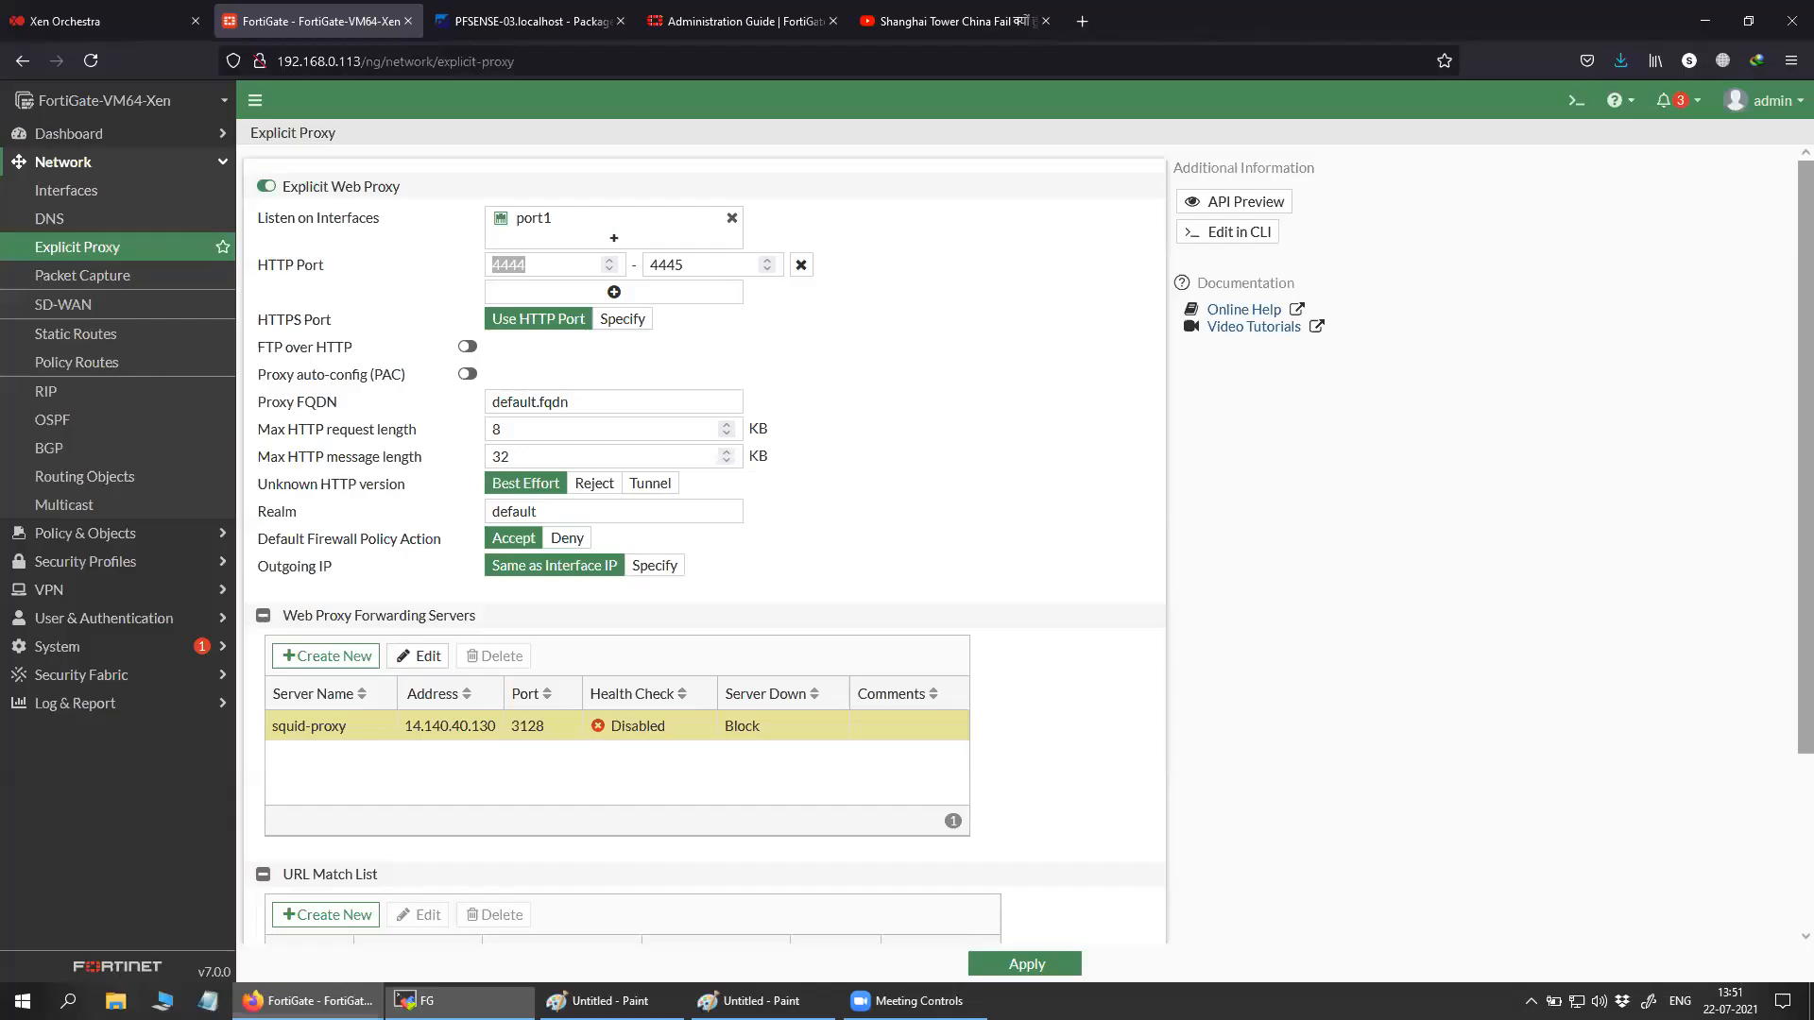
{"action": "left_click", "coordinate": [435, 743]}
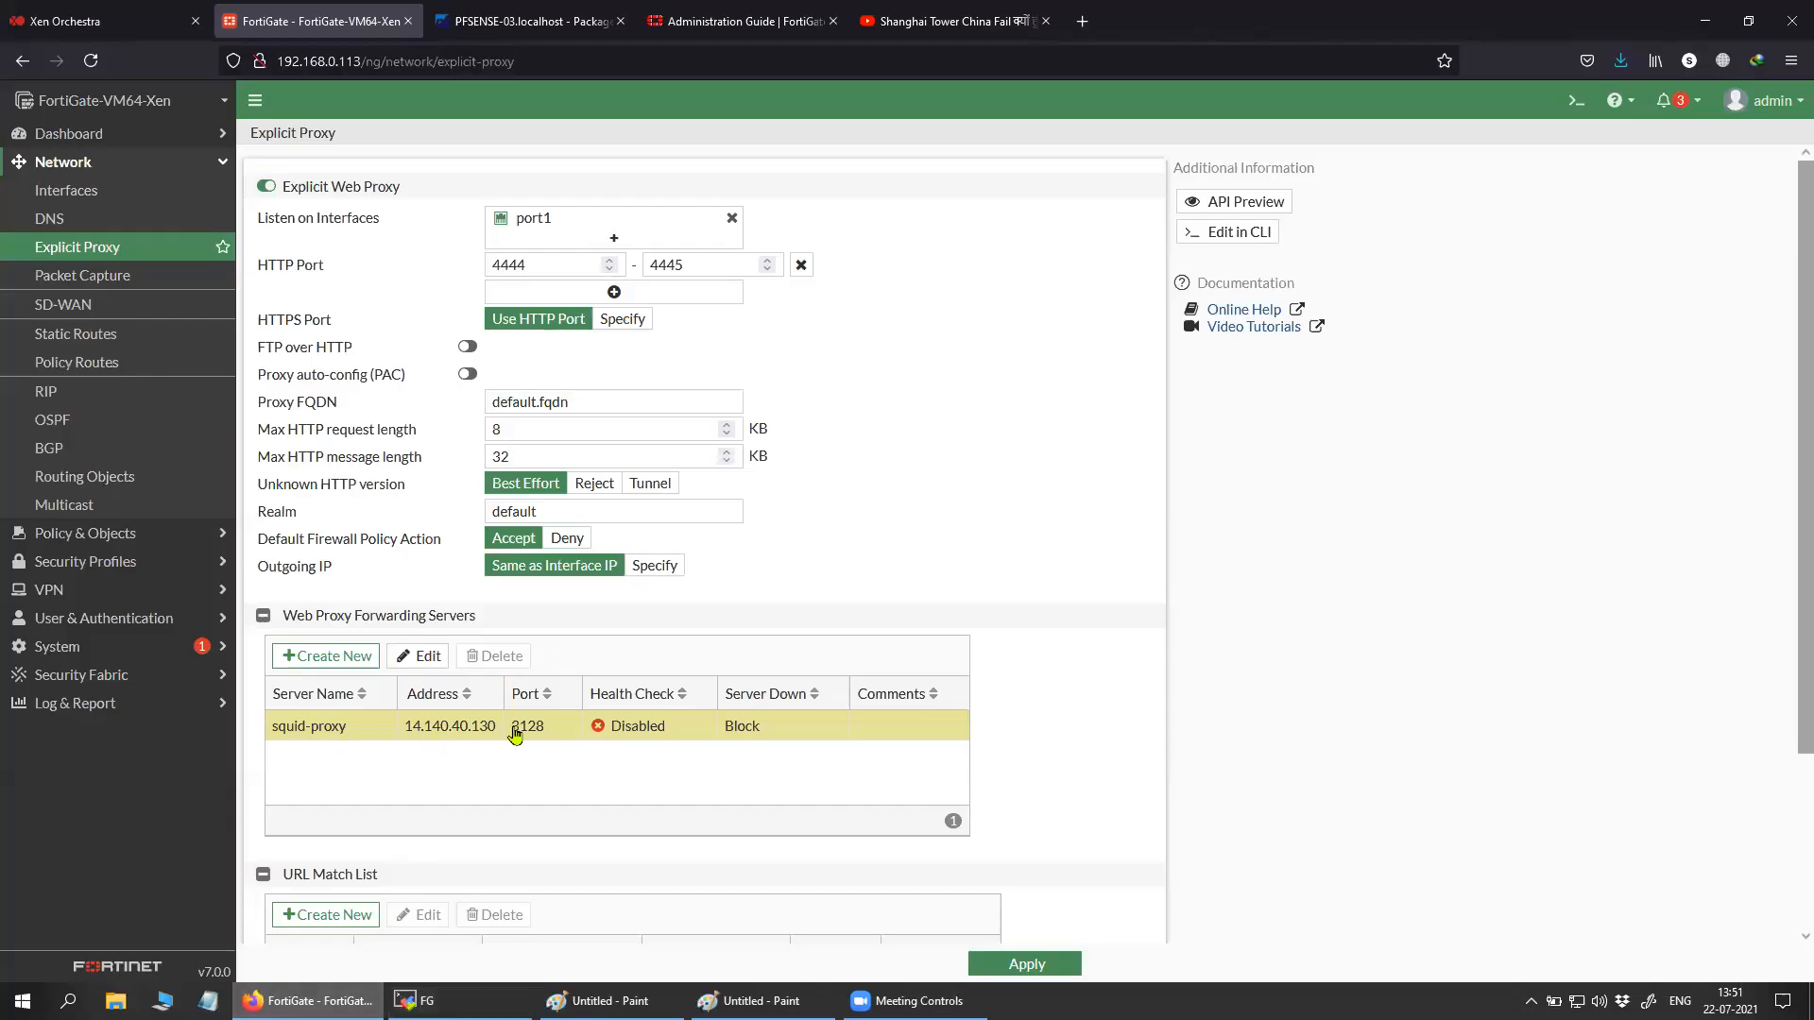
{"action": "left_click", "coordinate": [430, 1001]}
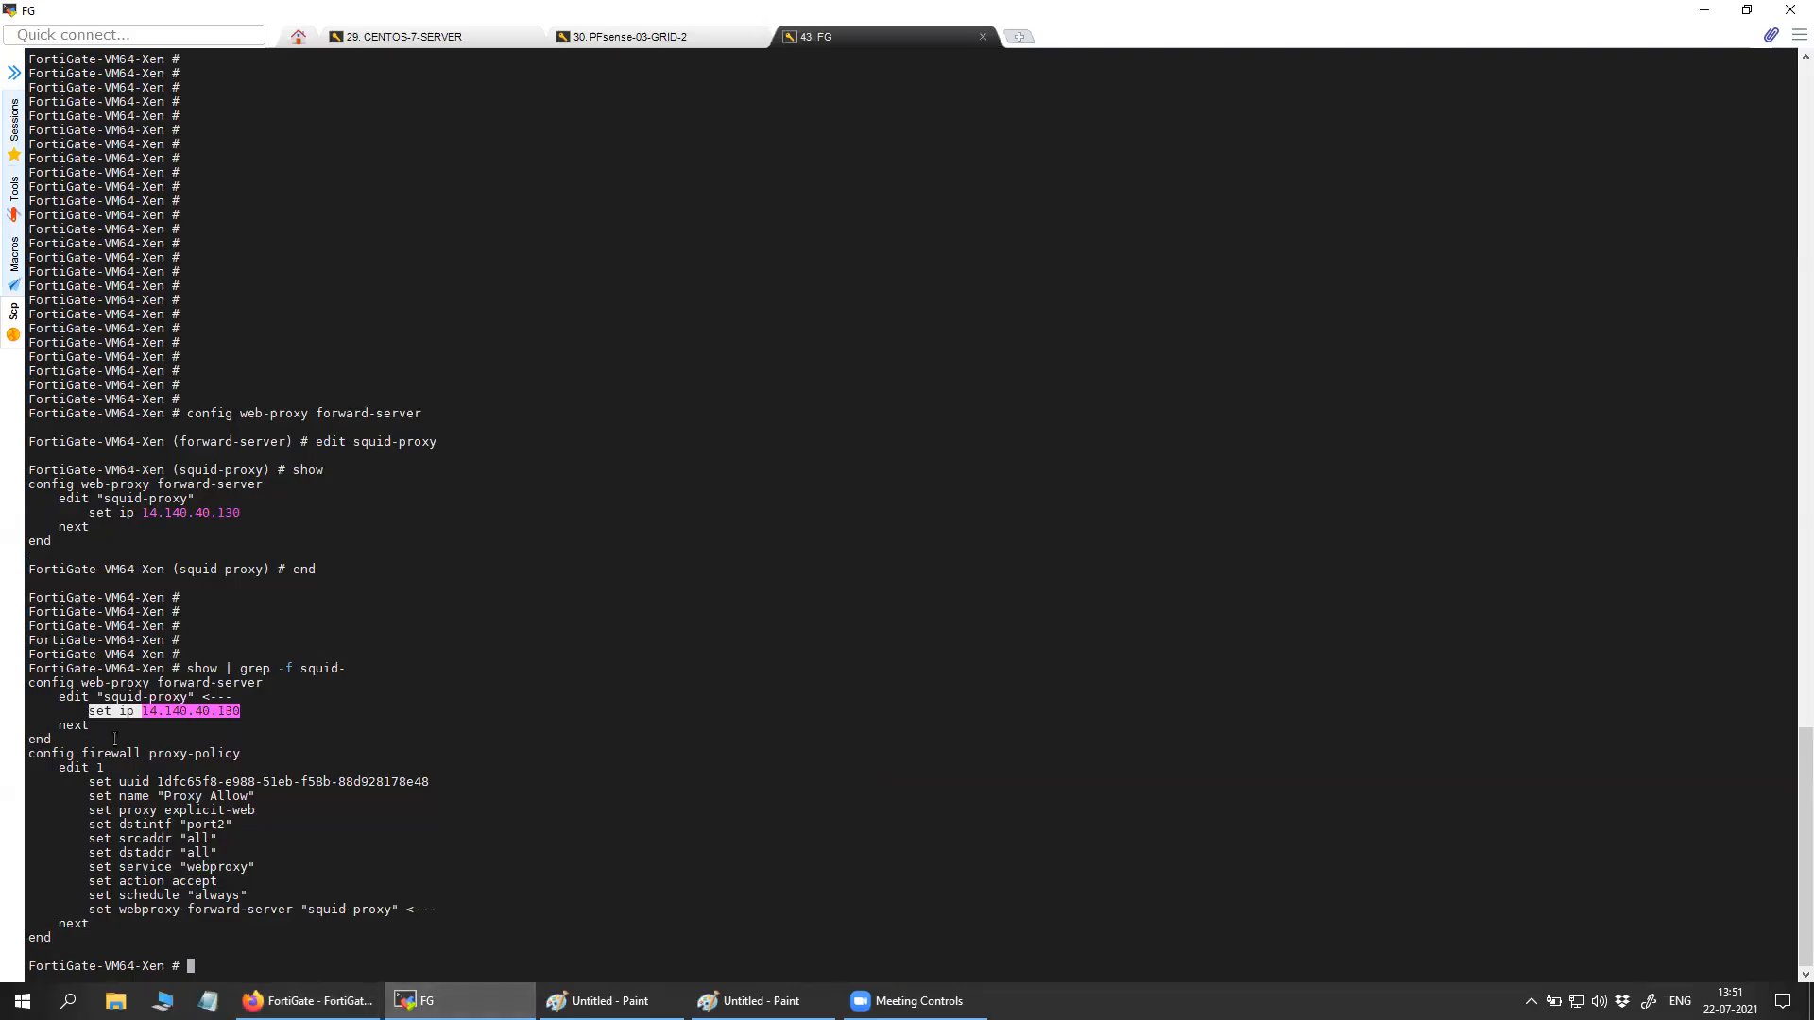
{"action": "left_click", "coordinate": [71, 736]}
{"action": "left_click_drag", "start_coordinate": [65, 738], "coordinate": [31, 668]}
{"action": "left_click", "coordinate": [307, 1000]}
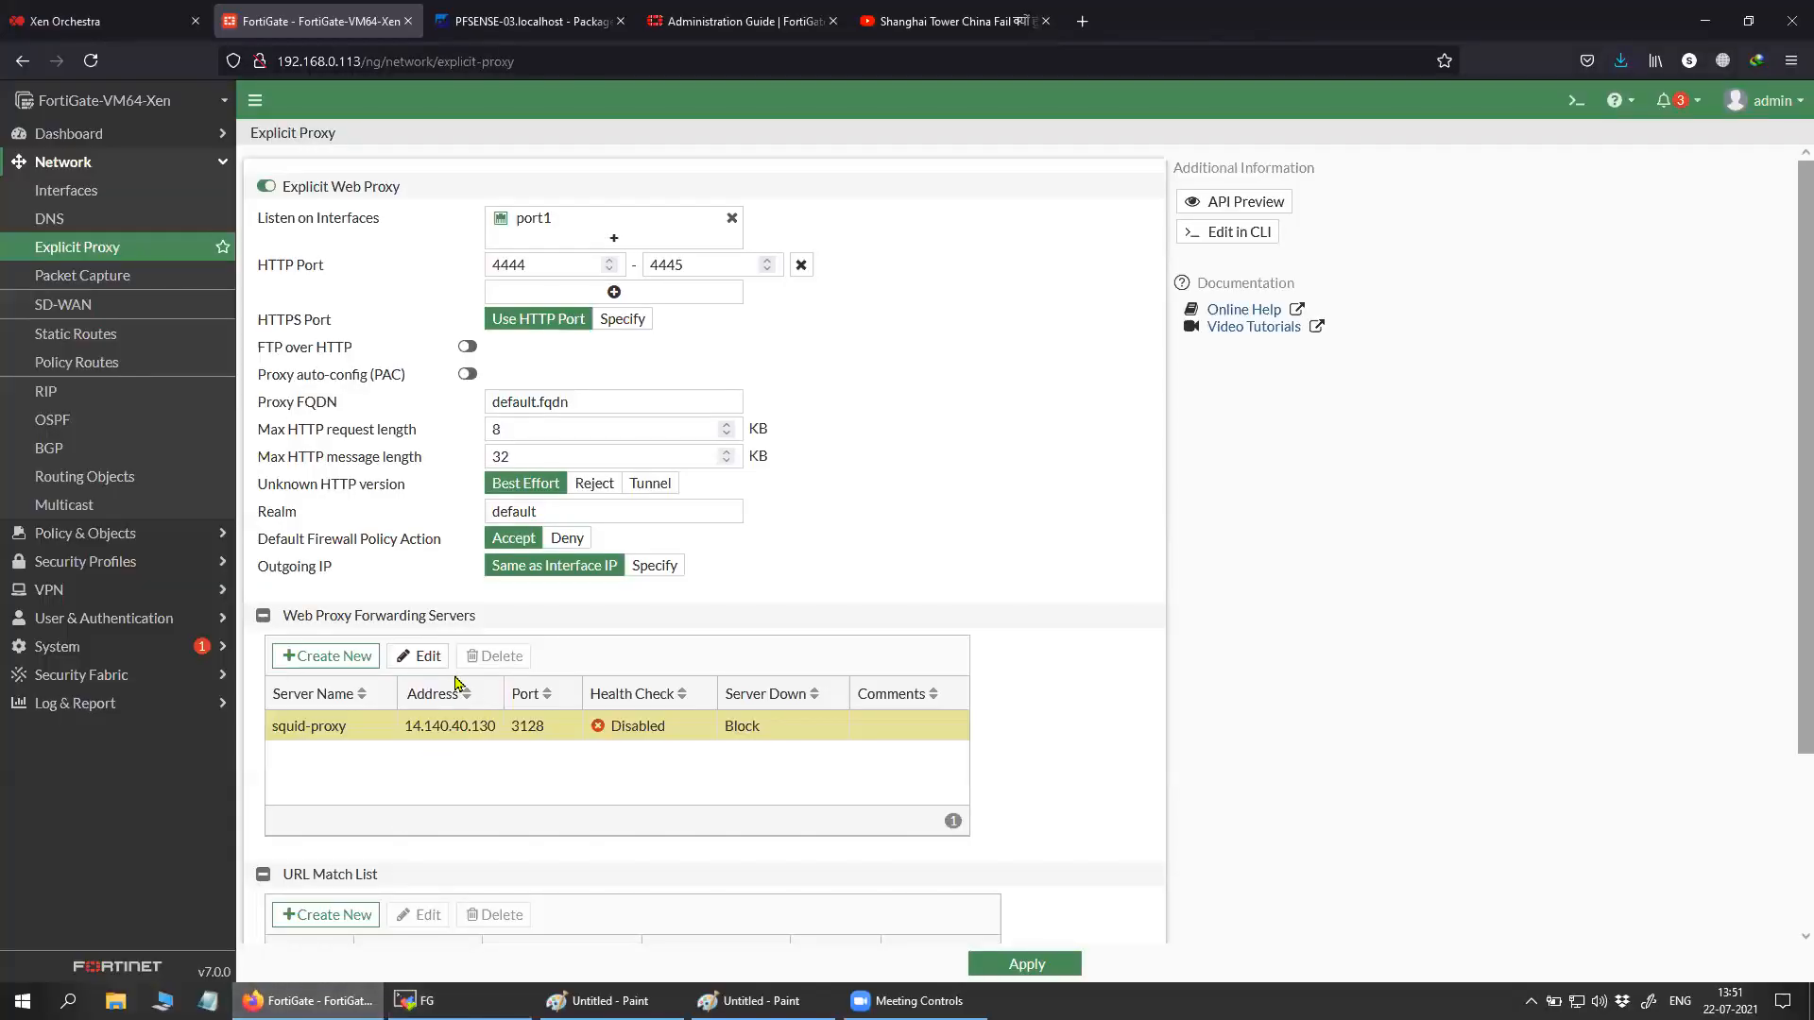
On the Paint checklist, draw marks beside the CLI output and item 7, and underline "Explicit Proxy" in item 4.
{"action": "left_click", "coordinate": [756, 1001]}
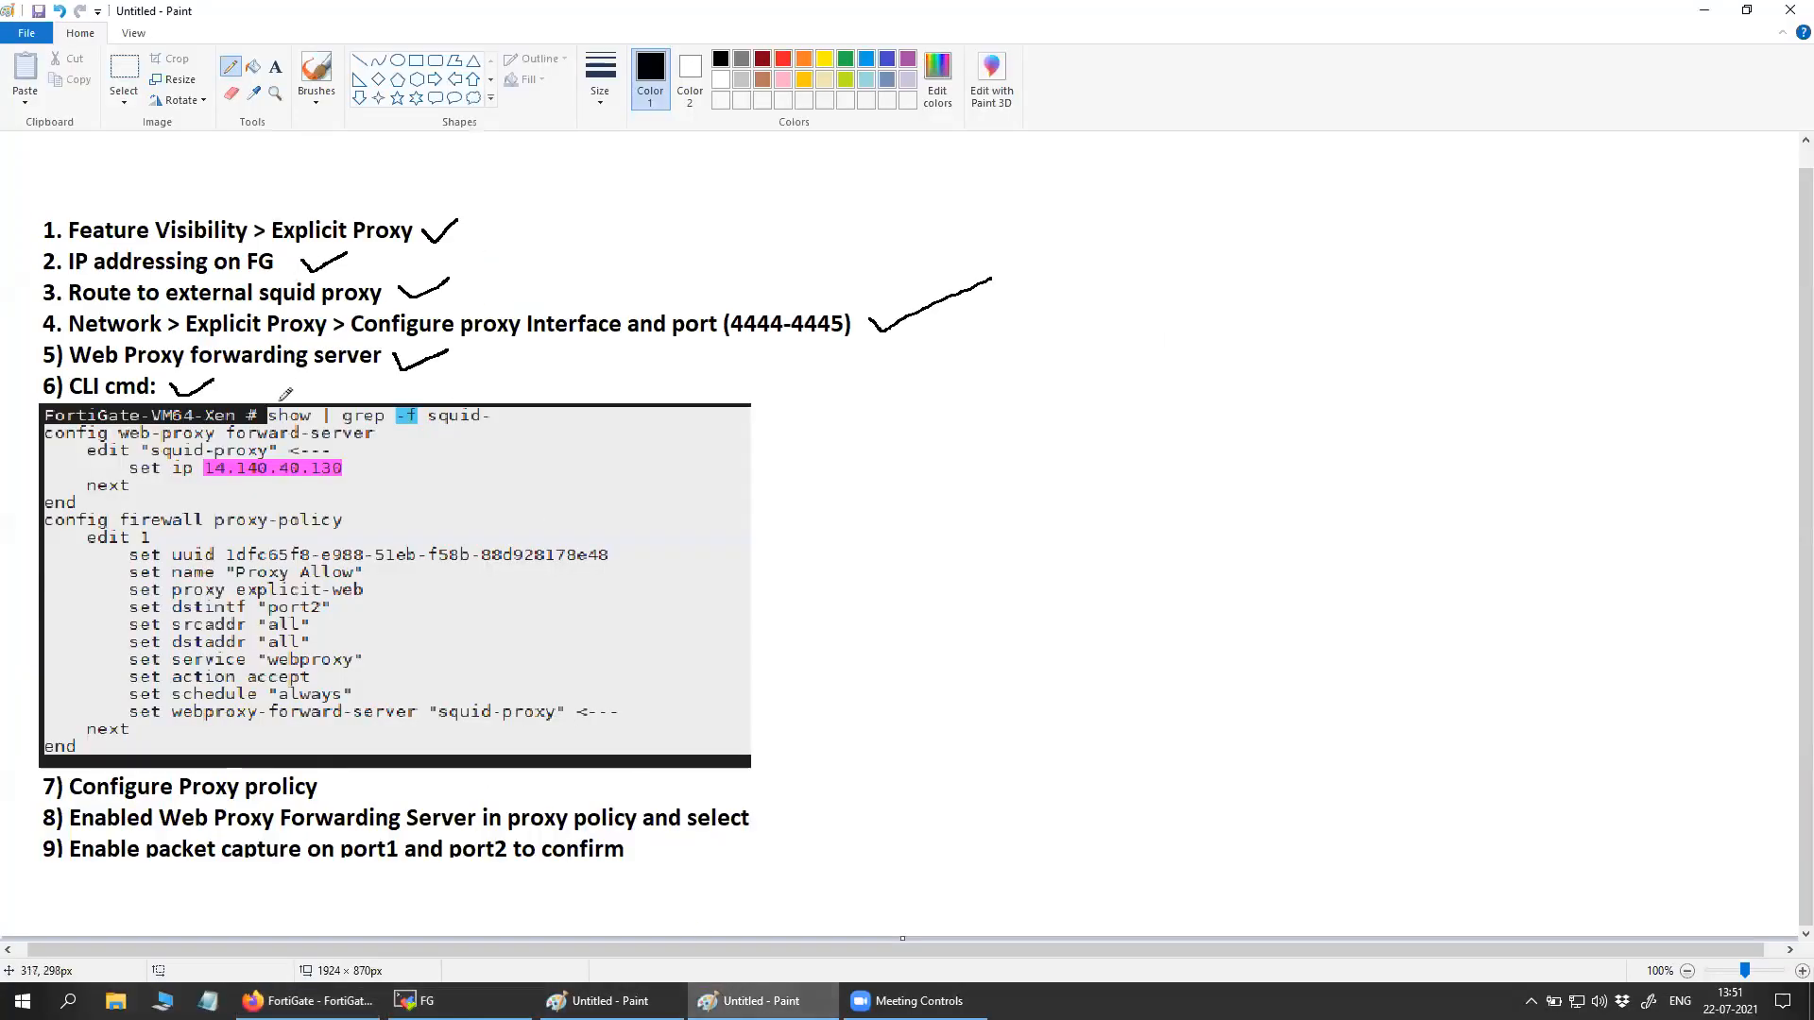
{"action": "left_click_drag", "start_coordinate": [770, 434], "coordinate": [840, 434]}
{"action": "left_click_drag", "start_coordinate": [326, 784], "coordinate": [355, 777]}
{"action": "left_click_drag", "start_coordinate": [192, 335], "coordinate": [321, 337]}
Switch to FortiGate, open the Proxy Policy list under Policy & Objects and select the Proxy Allow policy.
{"action": "left_click", "coordinate": [307, 1001]}
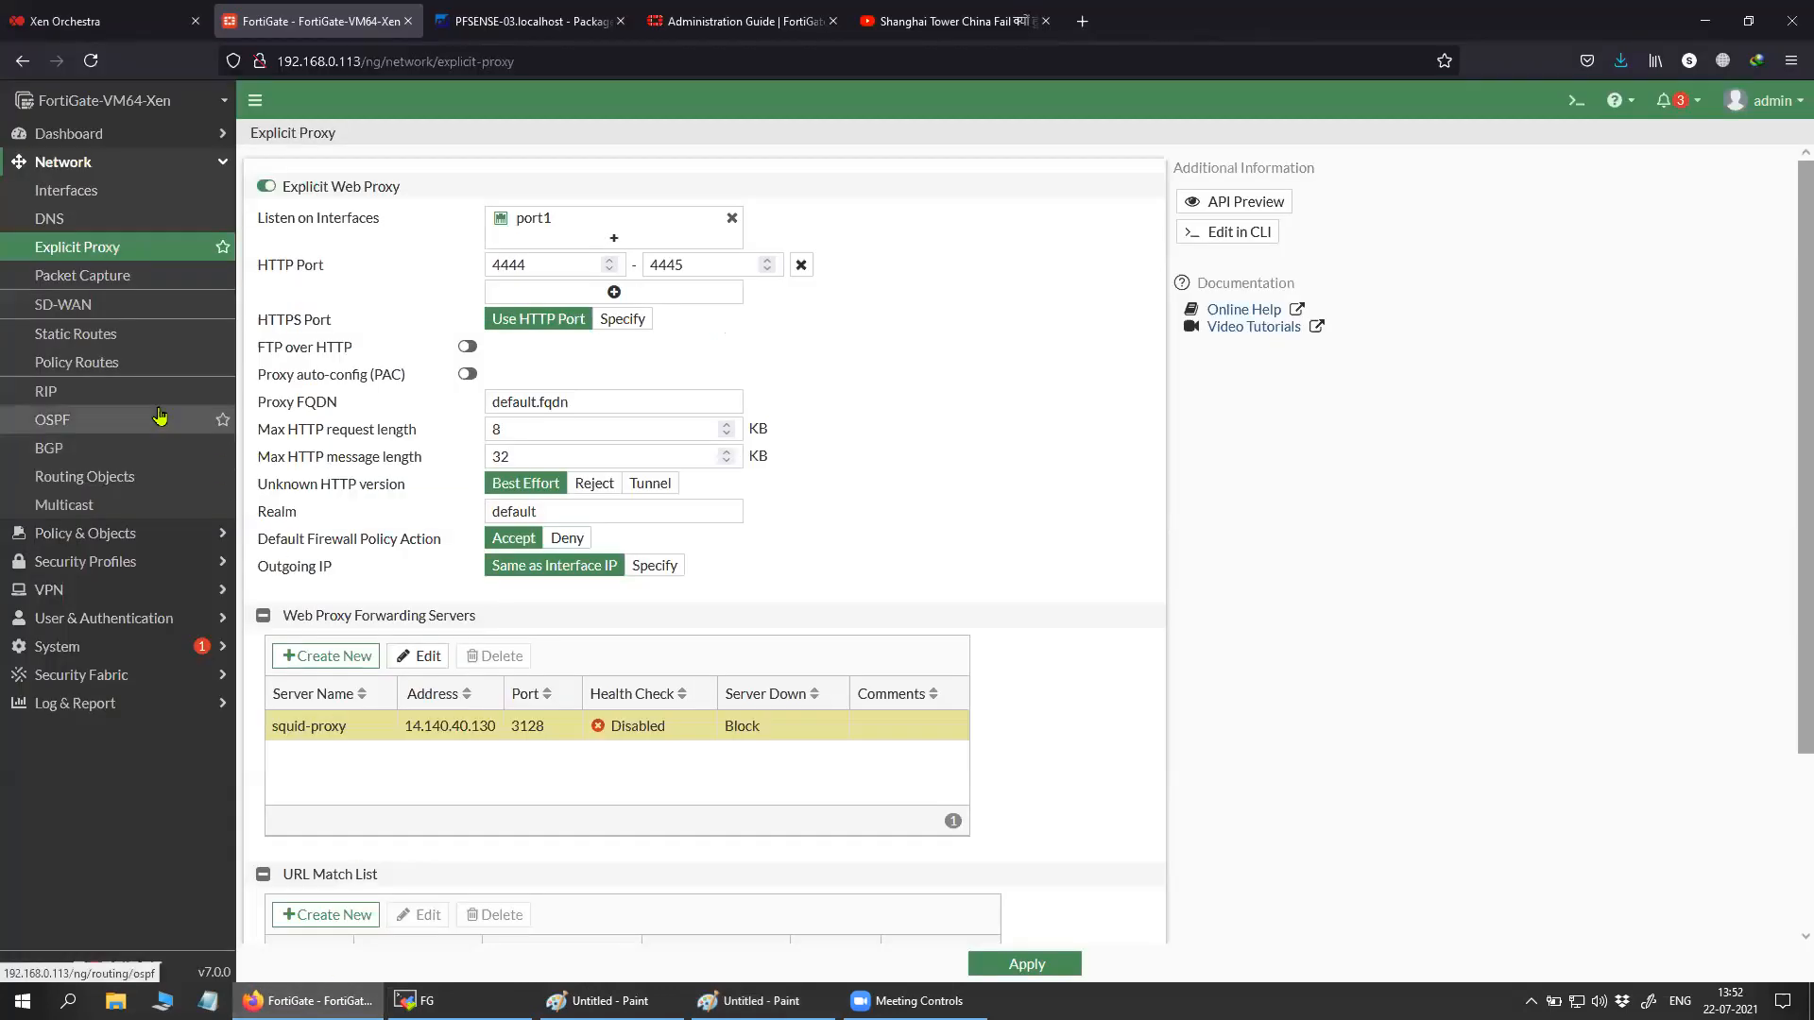
{"action": "left_click", "coordinate": [109, 163]}
{"action": "left_click", "coordinate": [131, 189]}
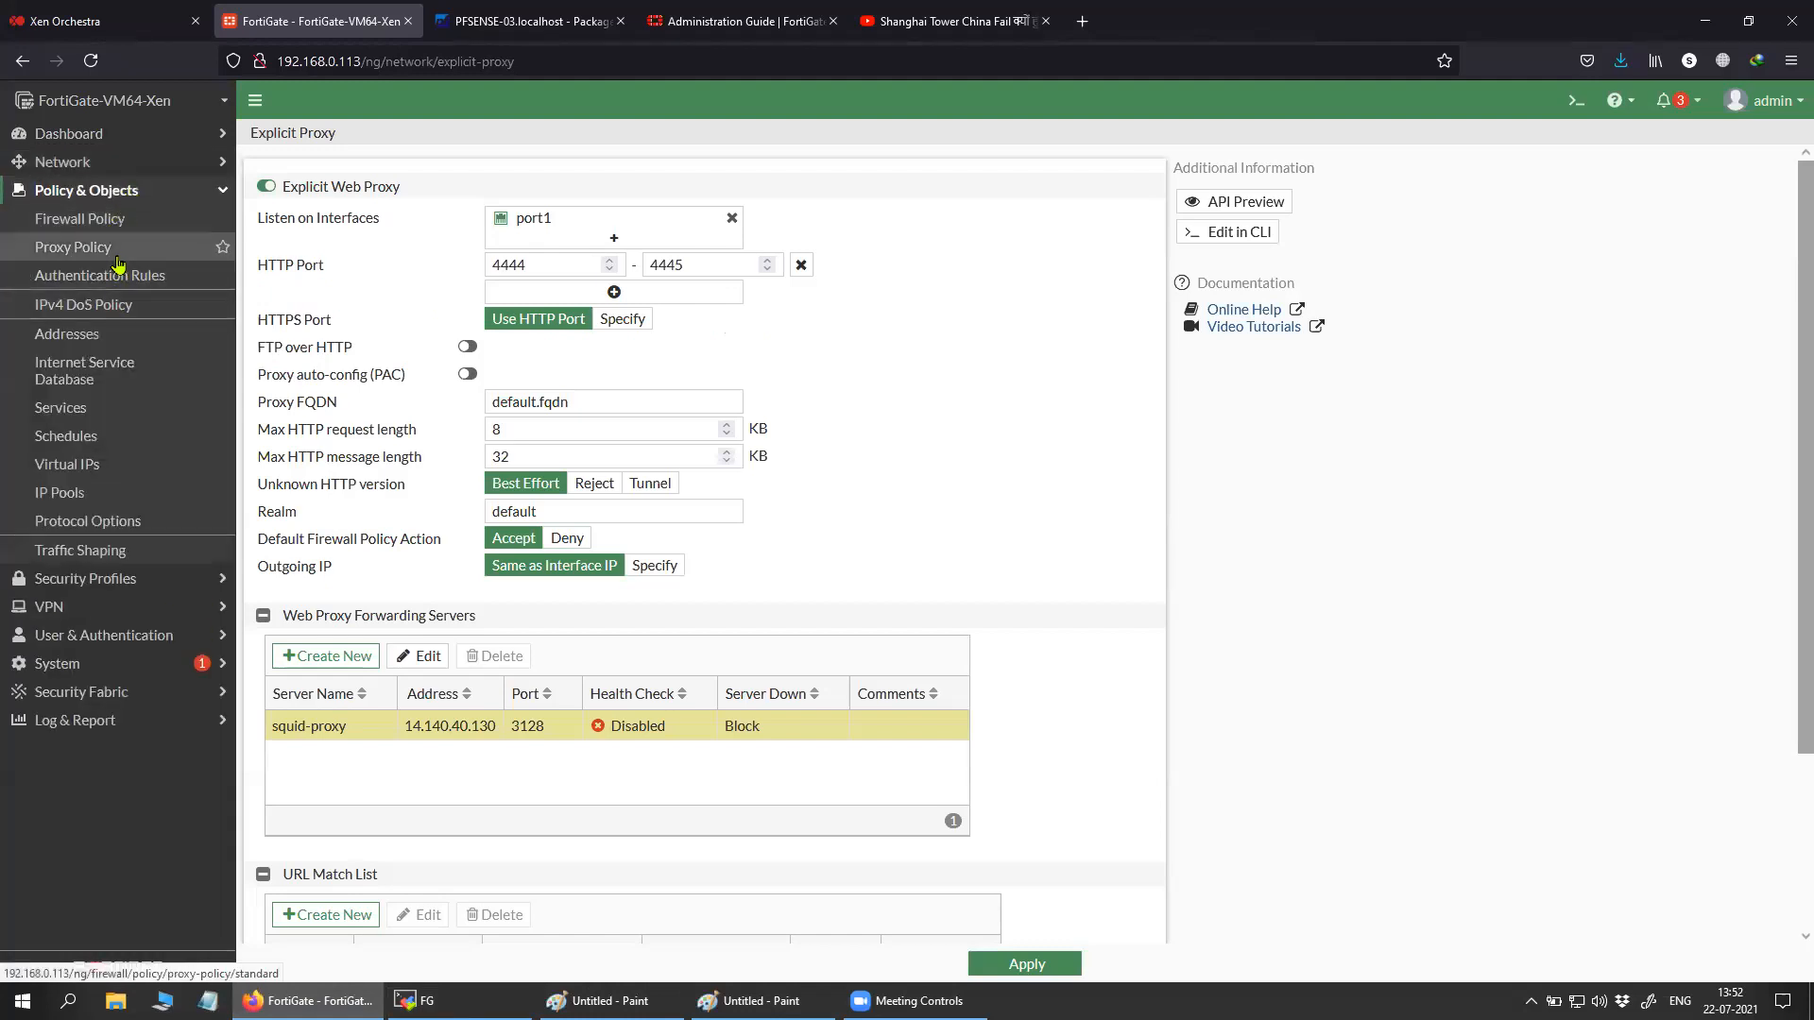
{"action": "left_click", "coordinate": [119, 262]}
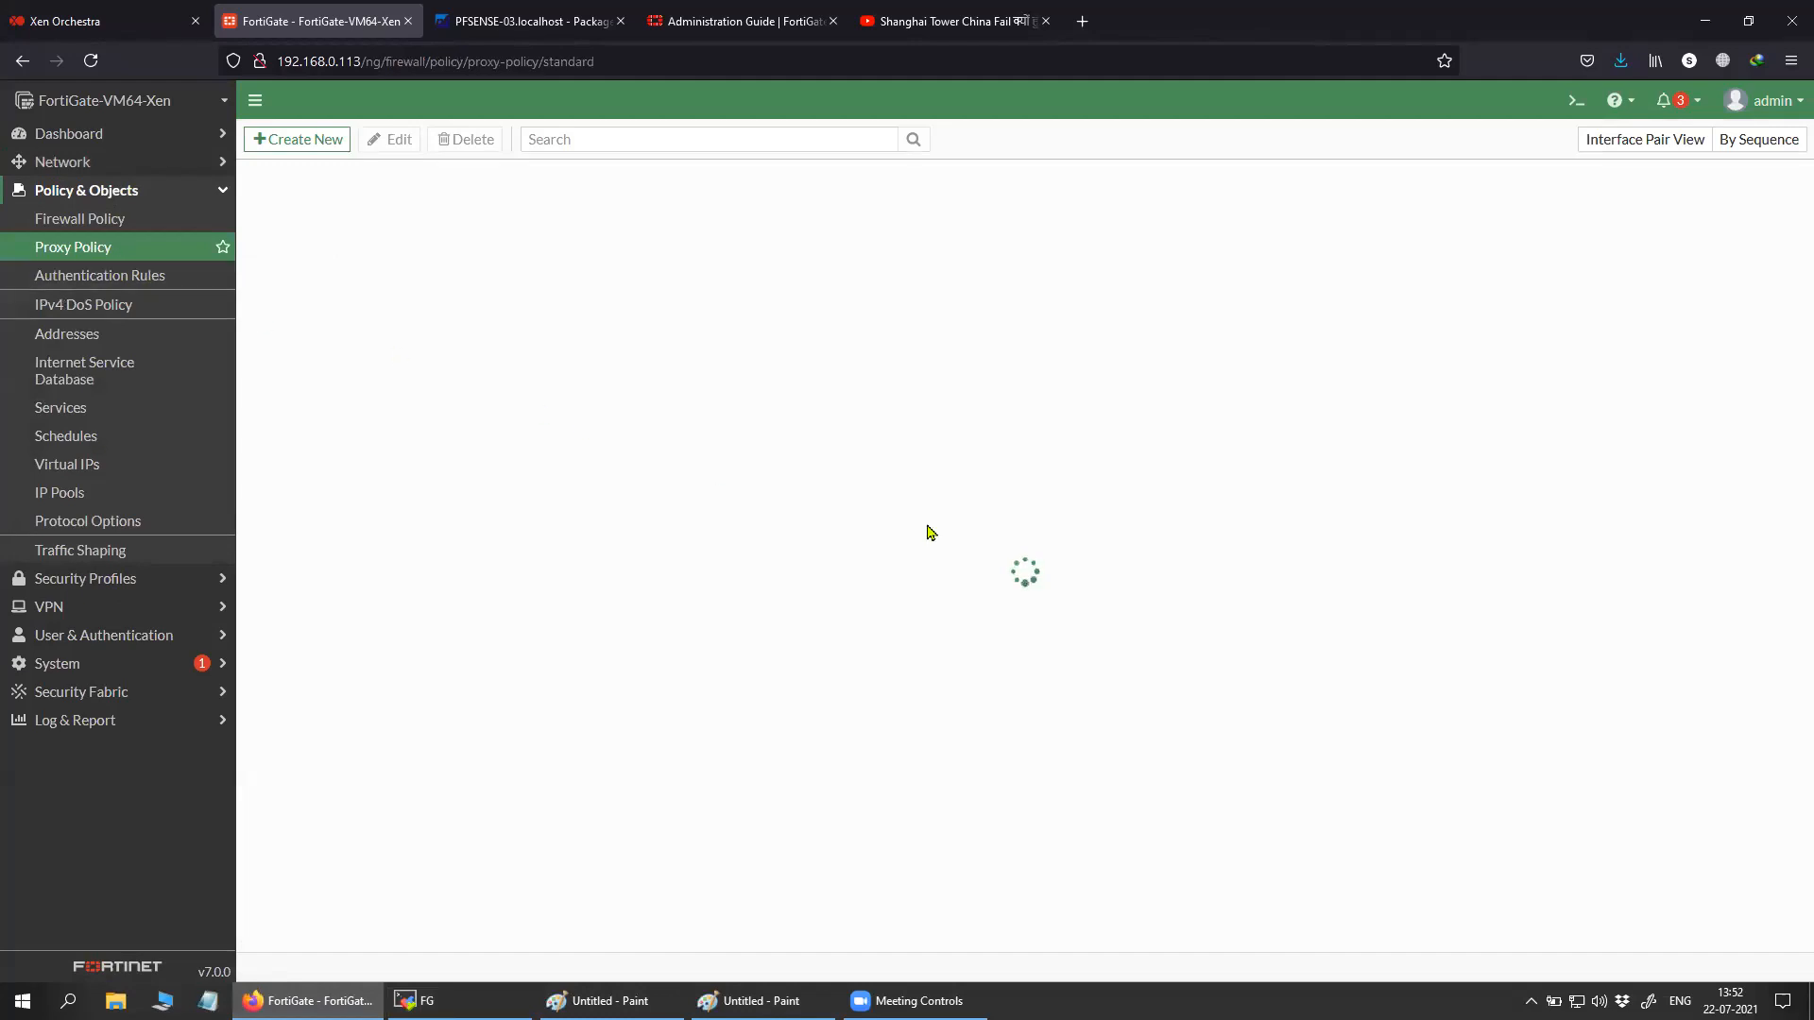
{"action": "left_click", "coordinate": [310, 236]}
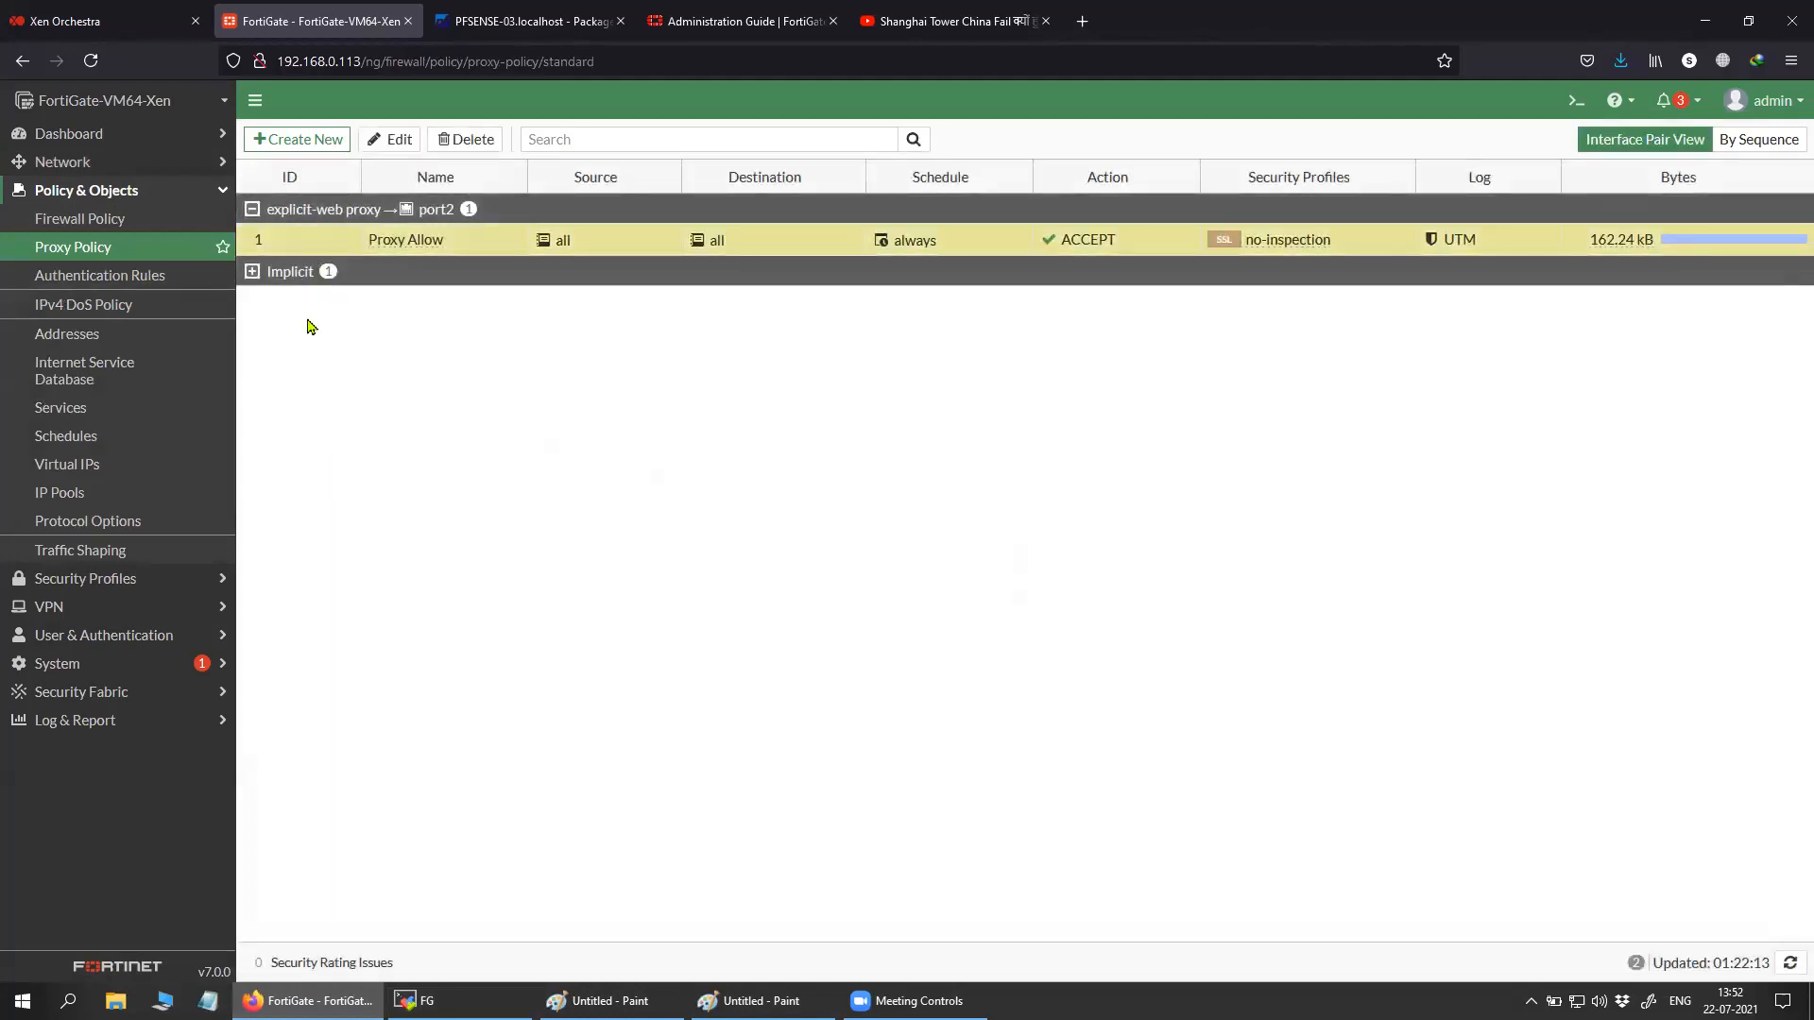
Open the Proxy Allow policy for editing and highlight its name.
{"action": "left_click", "coordinate": [388, 150]}
{"action": "left_click_drag", "start_coordinate": [479, 193], "coordinate": [386, 189]}
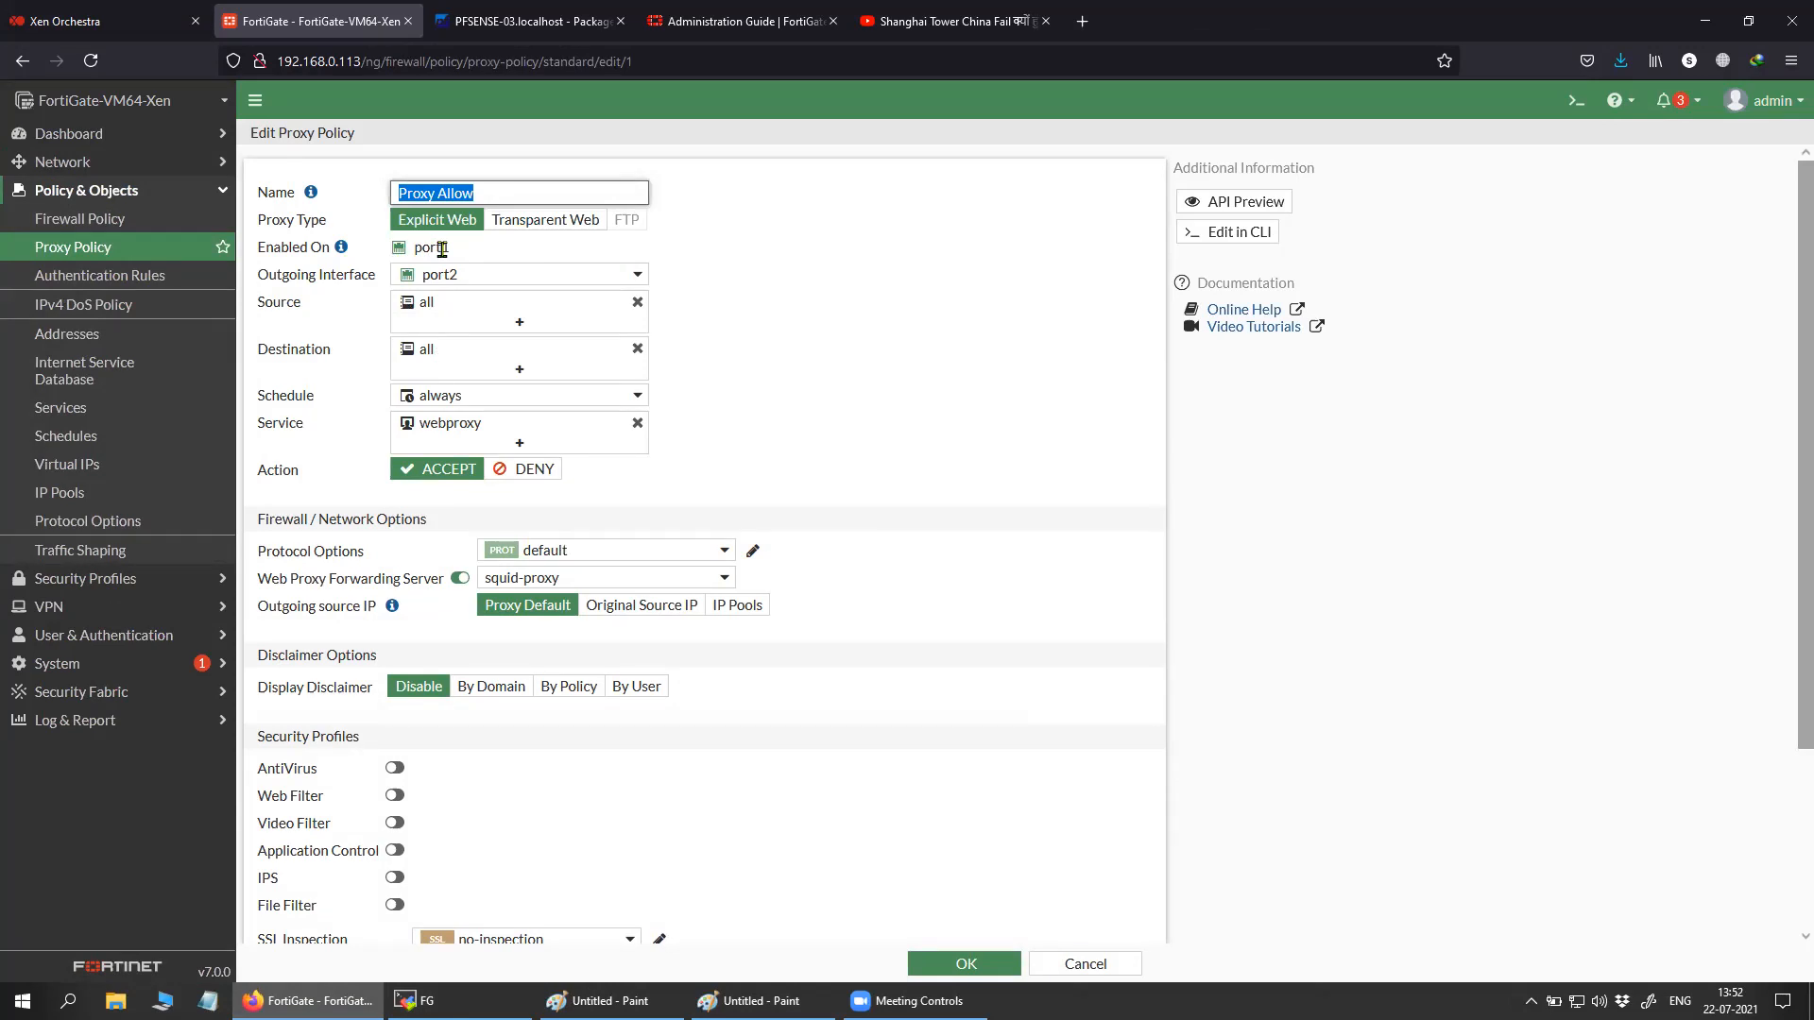
On the Paint network diagram, underline the FortiGate proxy ports 4444-4445 and the Port2 label.
{"action": "mouse_move", "coordinate": [614, 1000]}
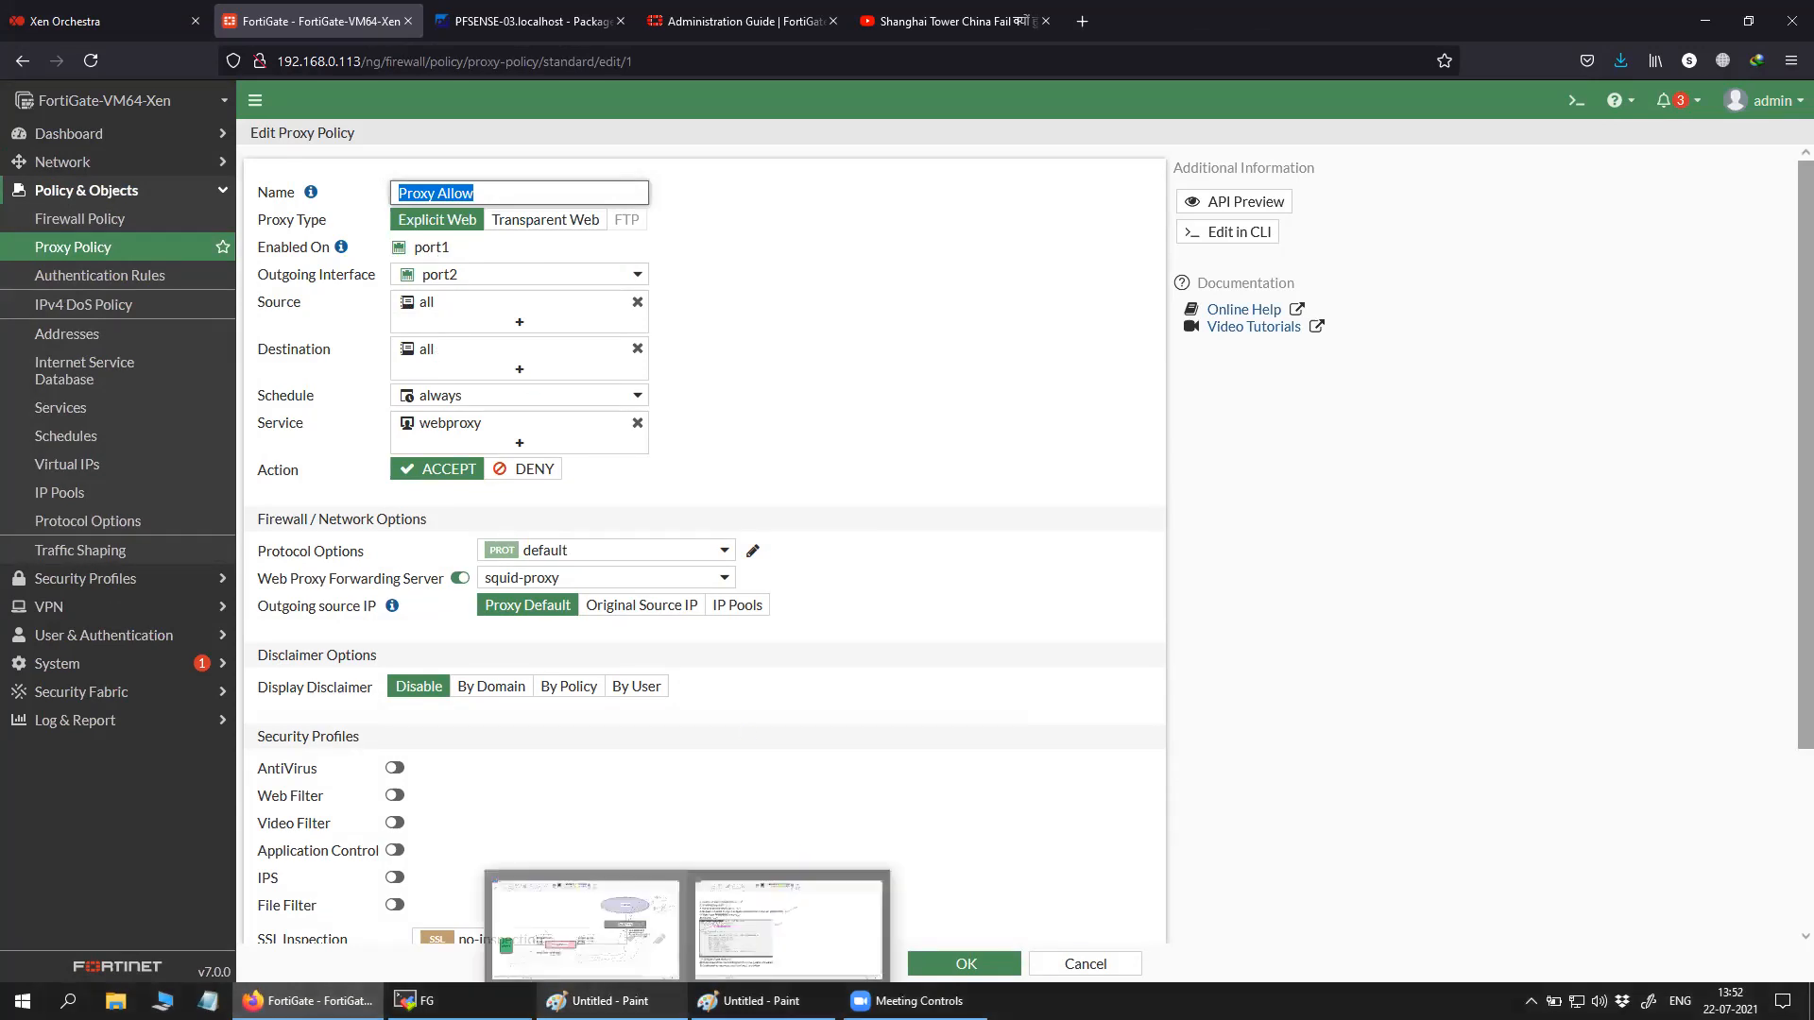
{"action": "left_click", "coordinate": [614, 948]}
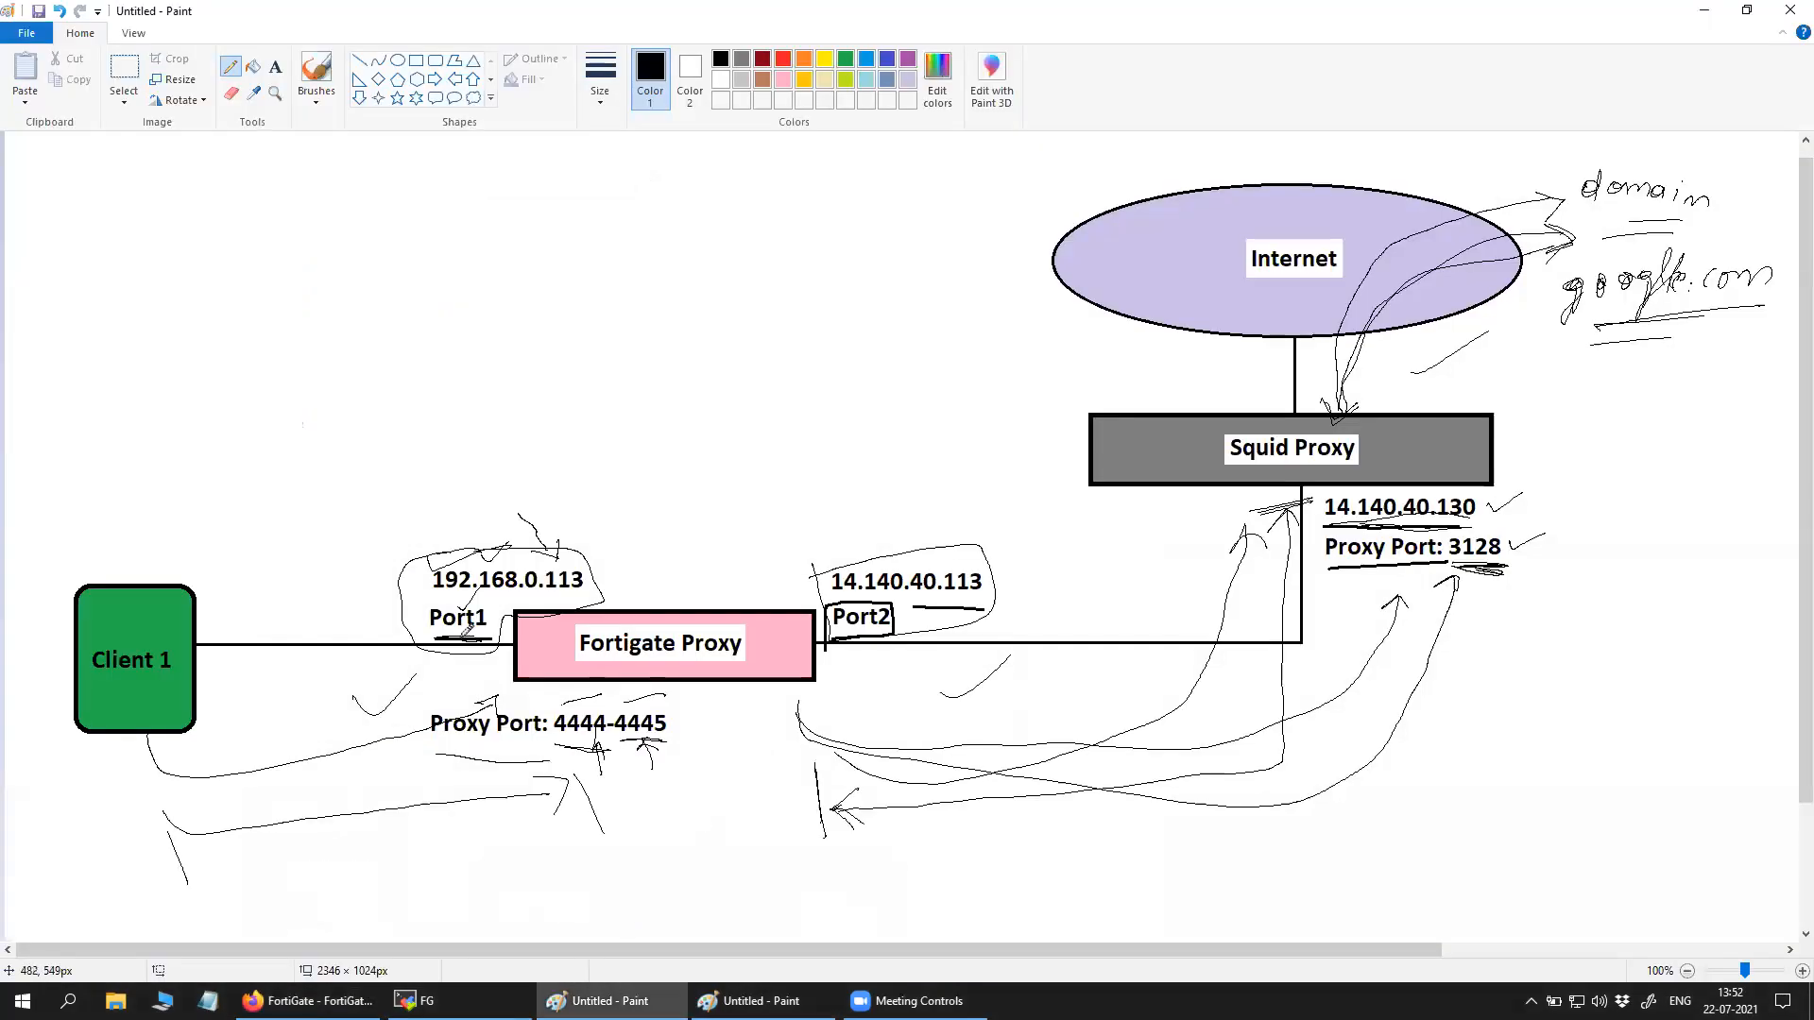
{"action": "mouse_move", "coordinate": [559, 746]}
{"action": "left_mouse_down"}
{"action": "mouse_move", "coordinate": [657, 748]}
{"action": "mouse_move", "coordinate": [625, 751]}
{"action": "left_mouse_up"}
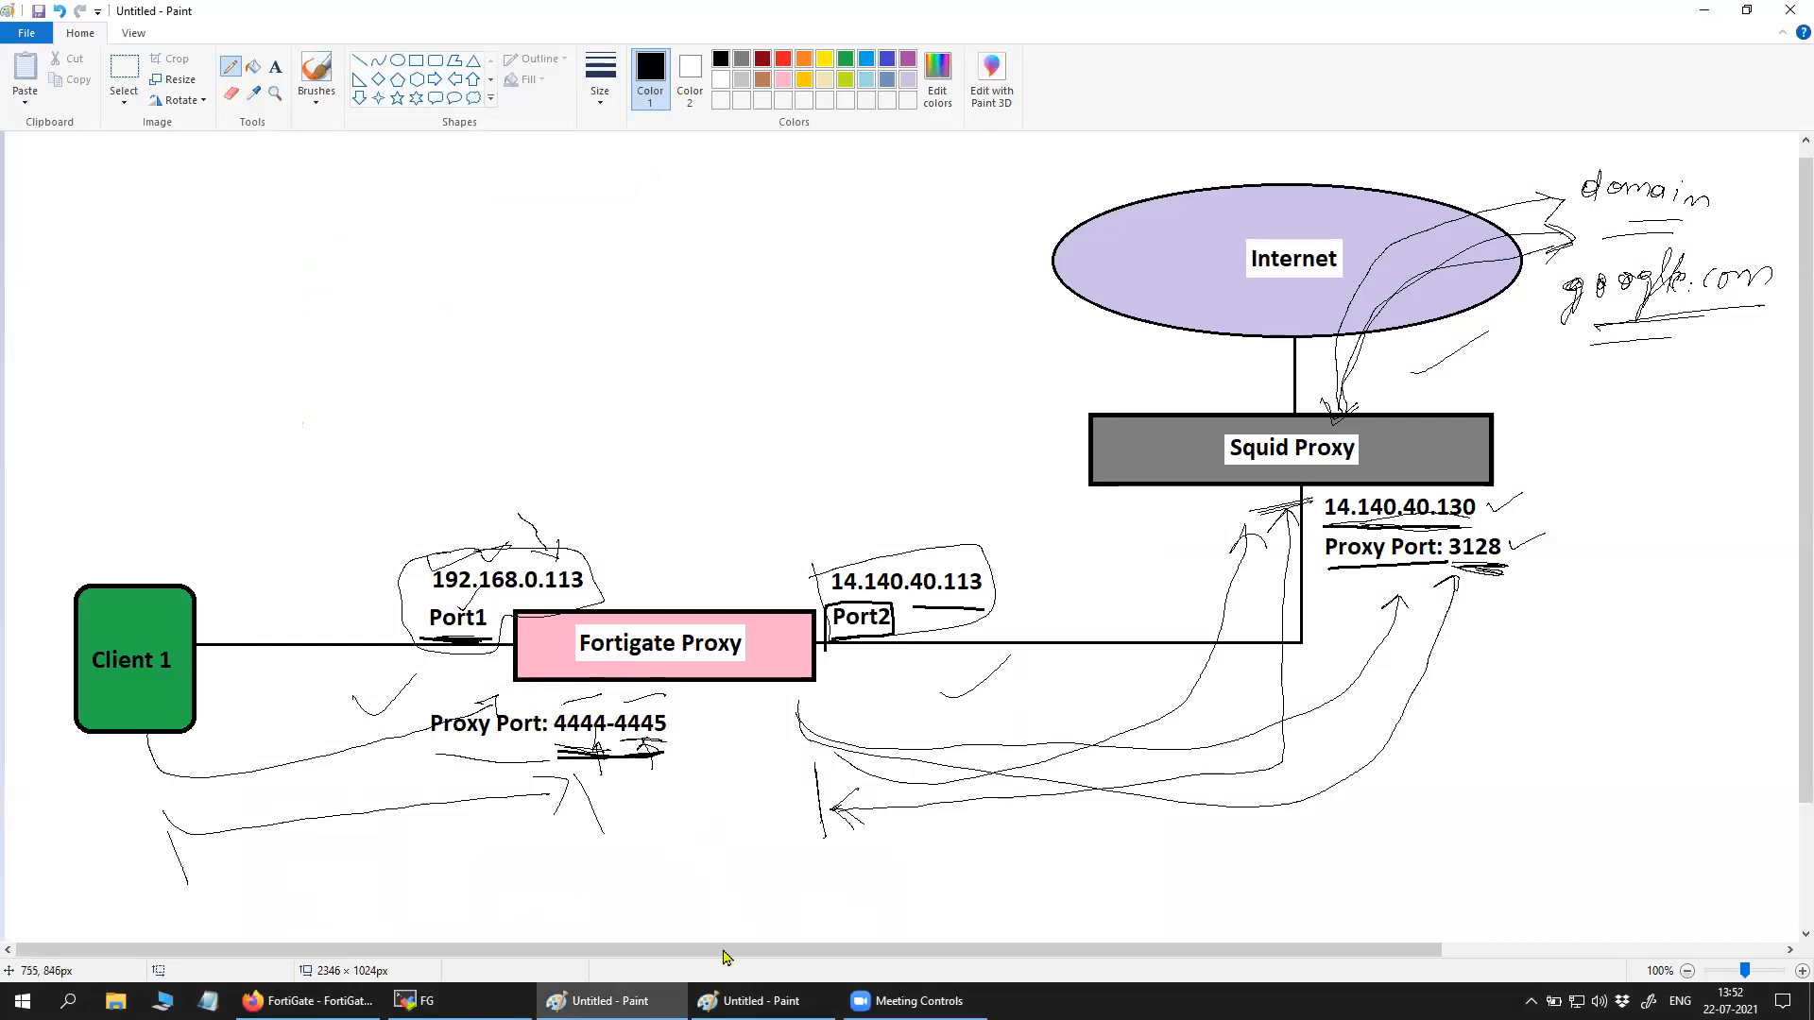
{"action": "left_click_drag", "start_coordinate": [836, 636], "coordinate": [888, 642]}
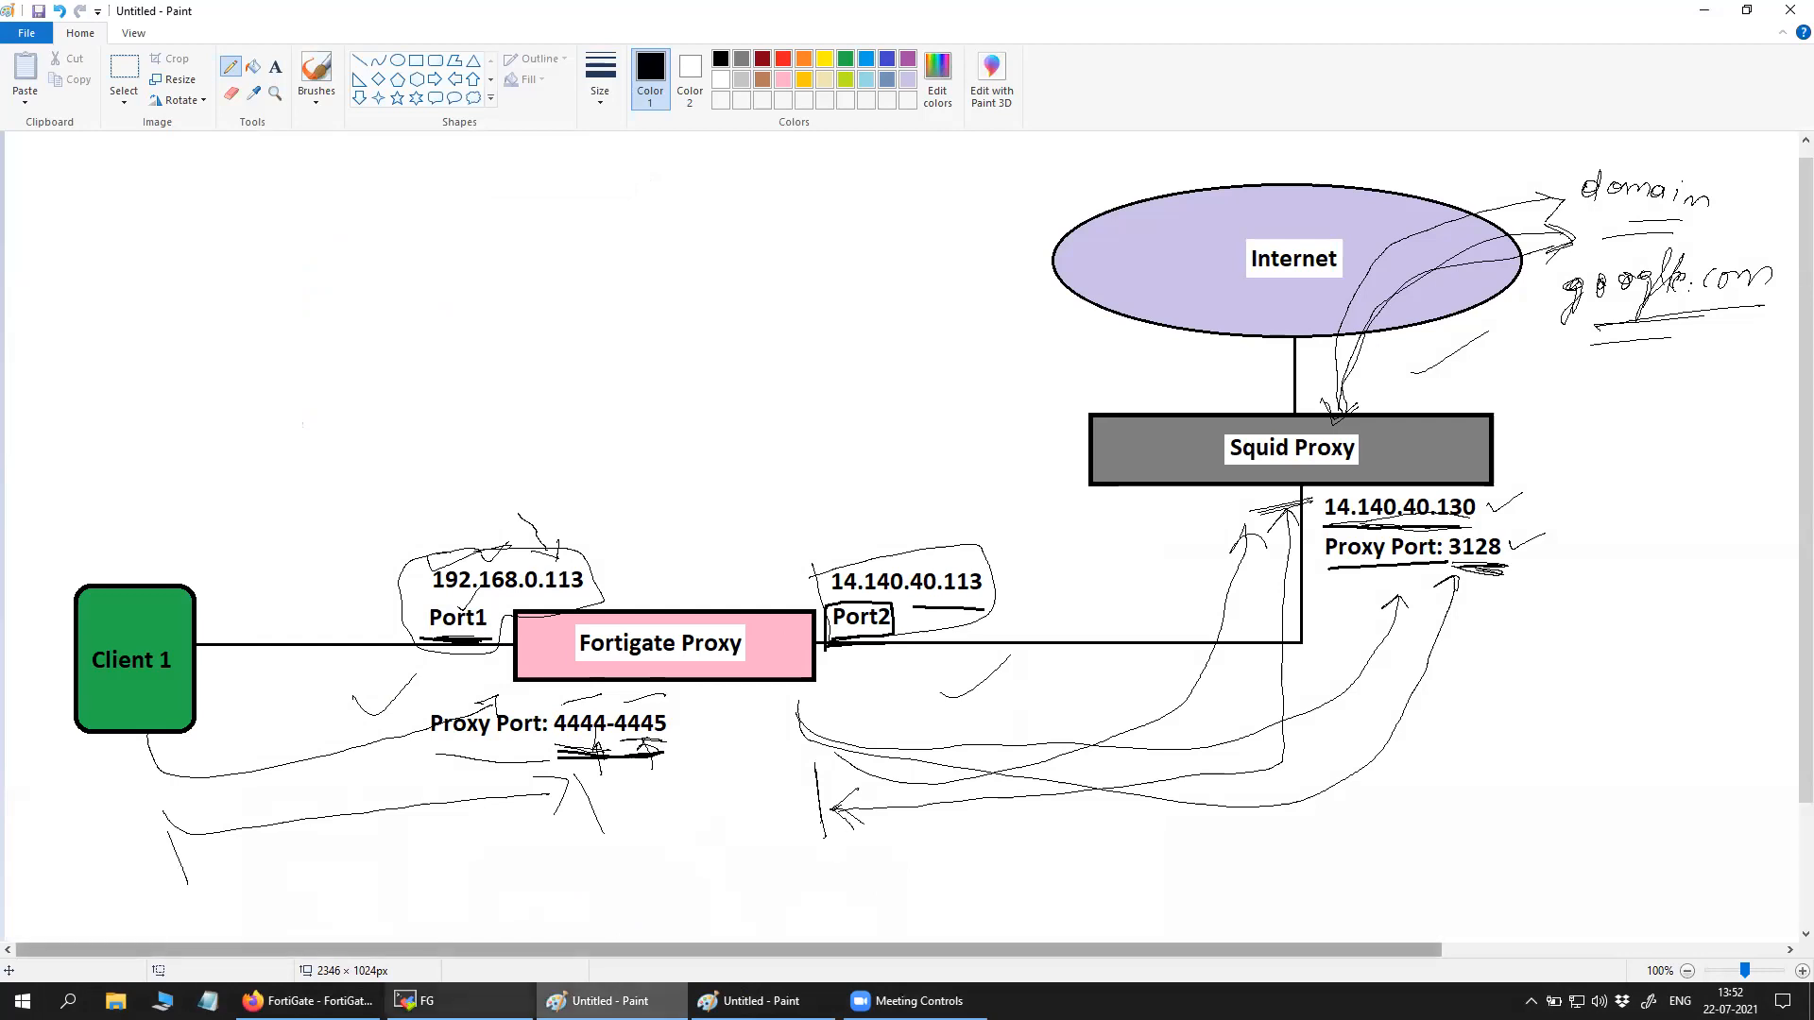
Back in FortiGate, review the policy's schedule and service, highlight Web Proxy Forwarding Server and open its server choices.
{"action": "left_click", "coordinate": [307, 1000]}
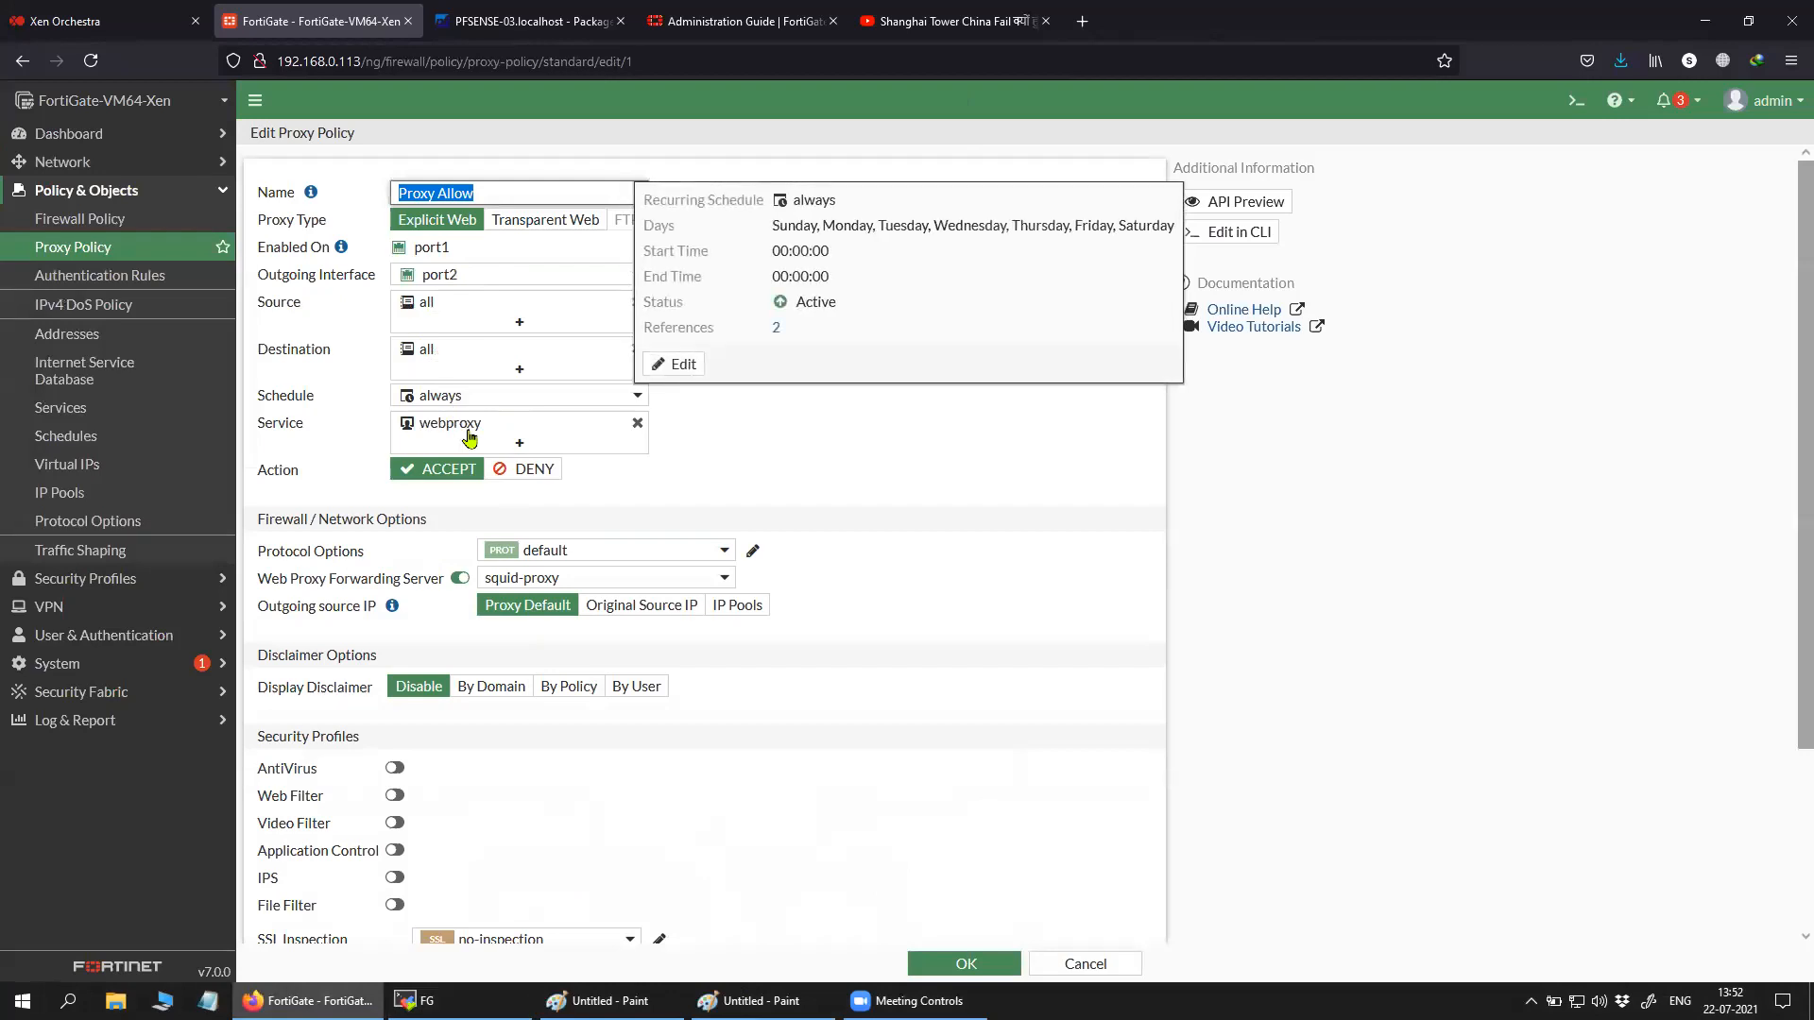
{"action": "mouse_move", "coordinate": [463, 433]}
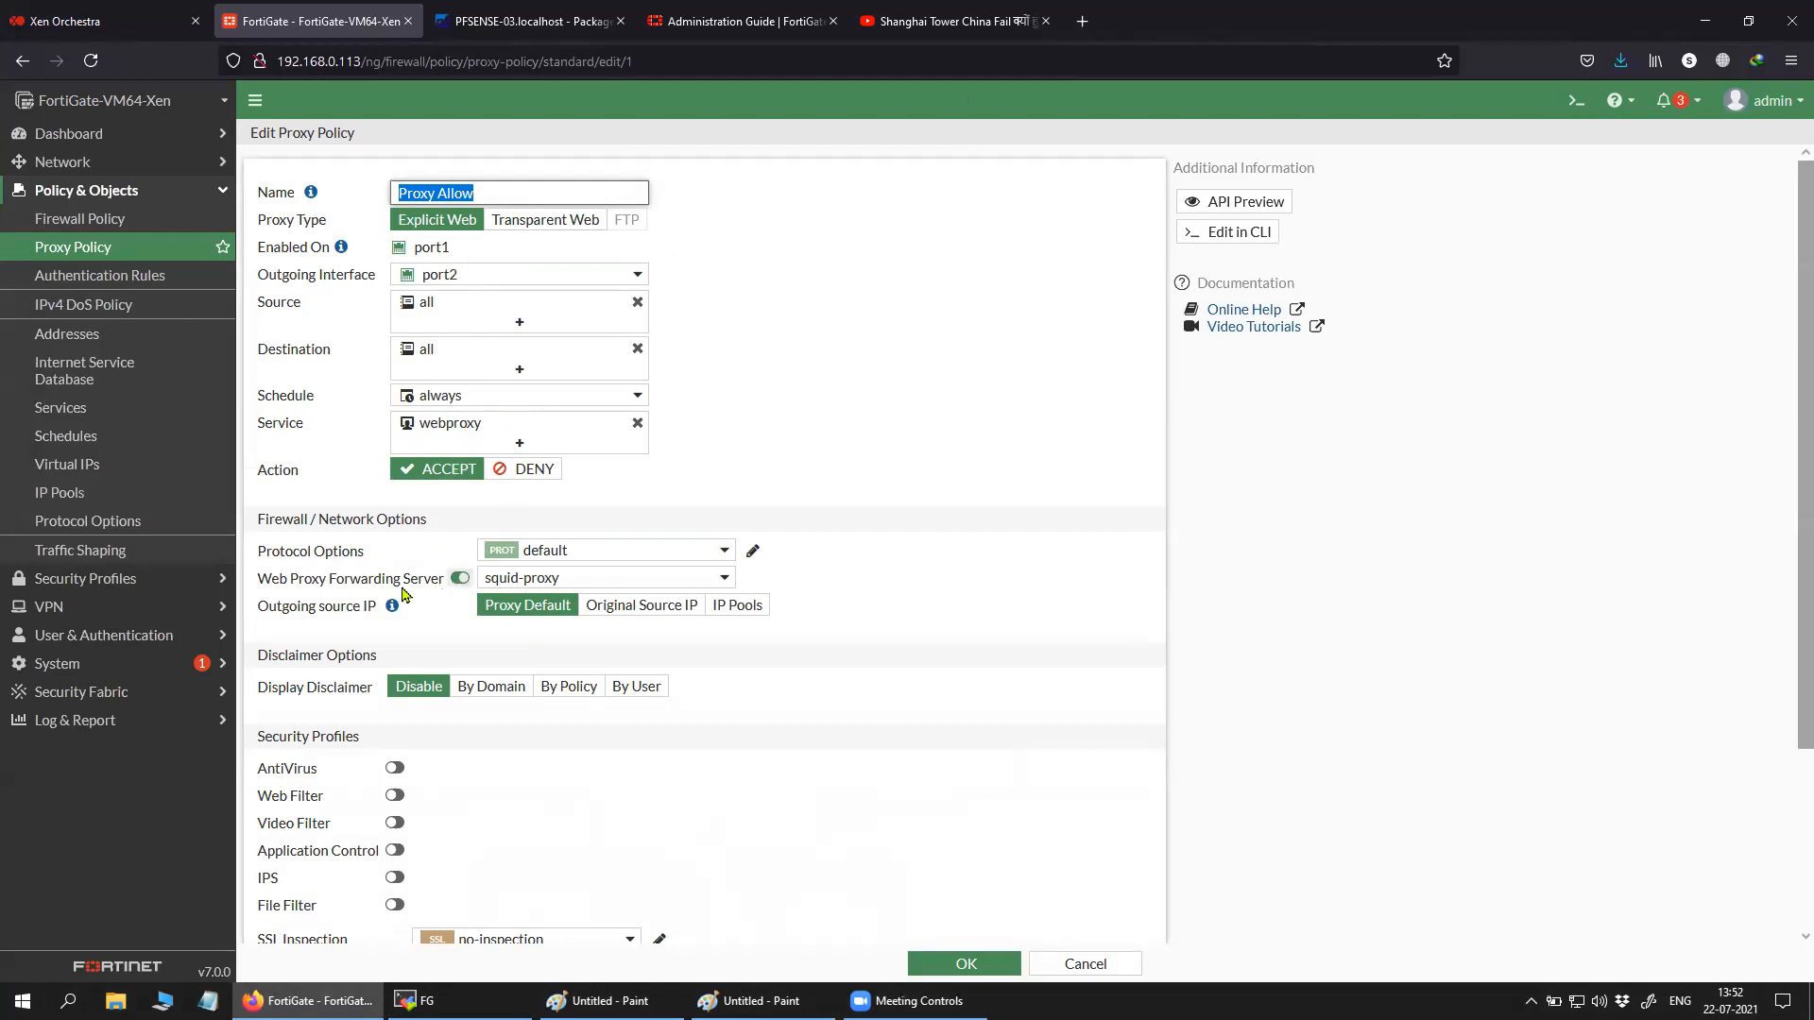
{"action": "left_click_drag", "start_coordinate": [262, 580], "coordinate": [440, 584]}
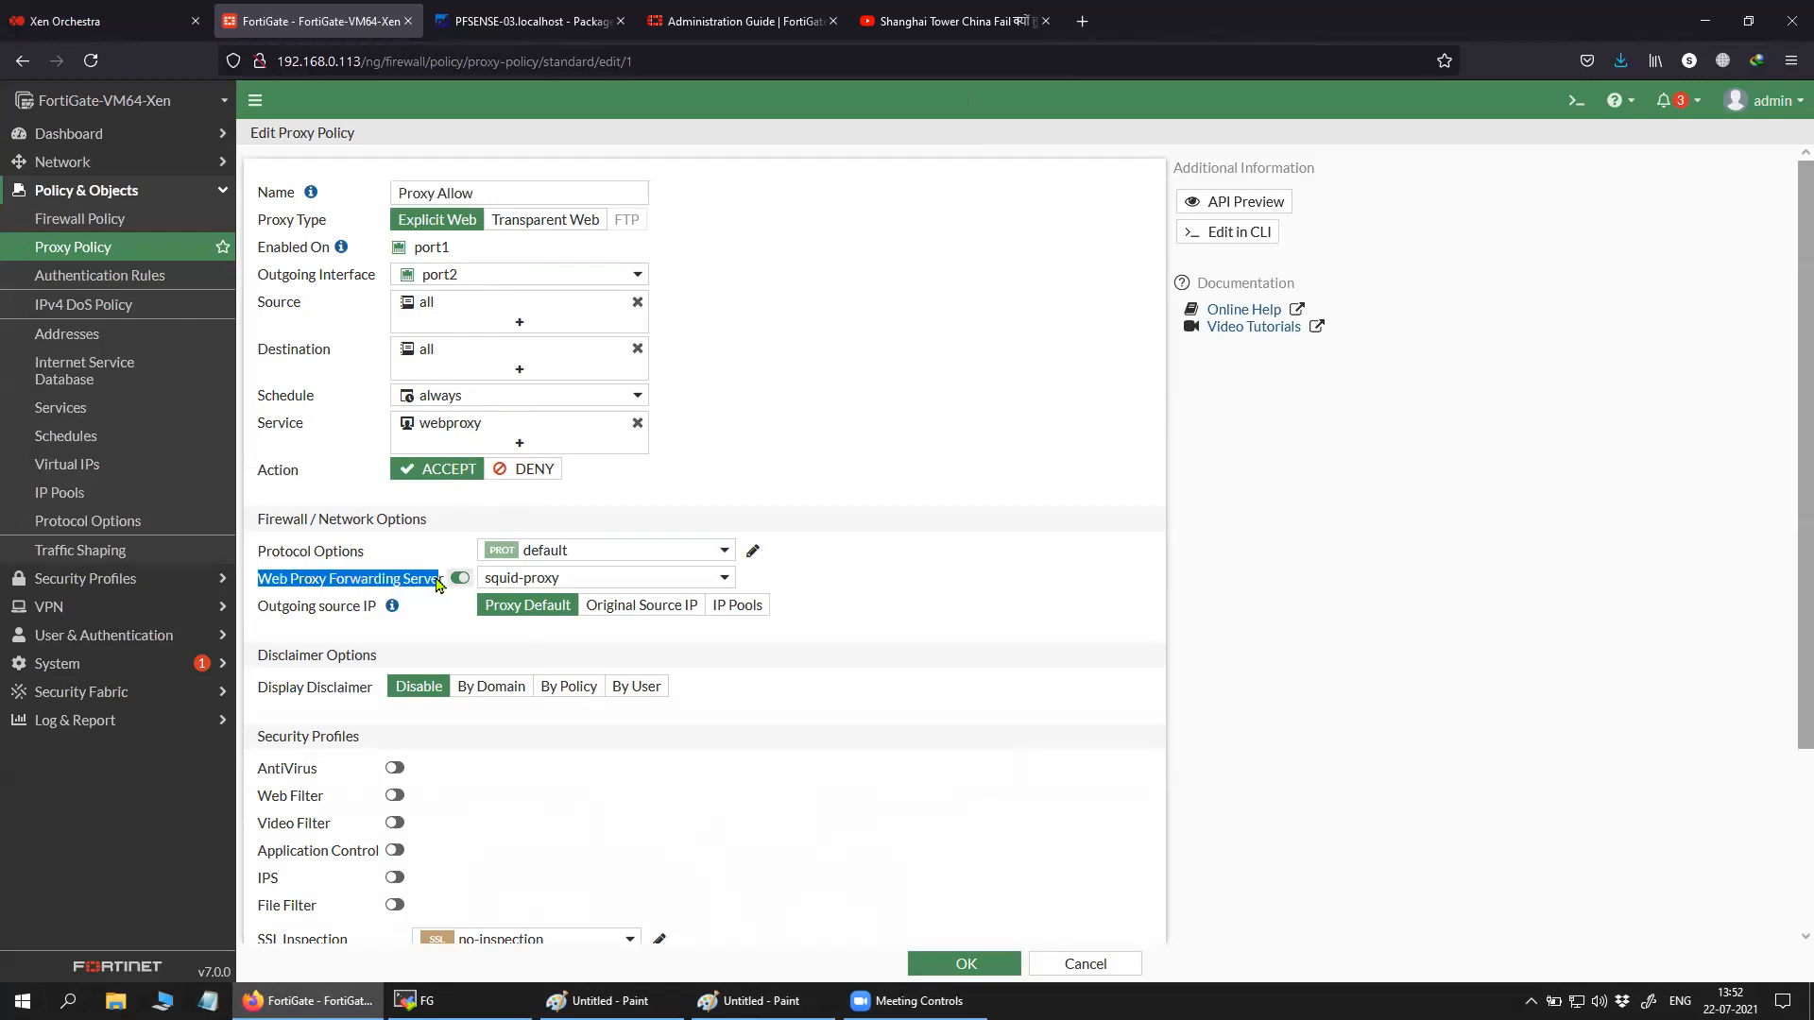
{"action": "left_click", "coordinate": [579, 588]}
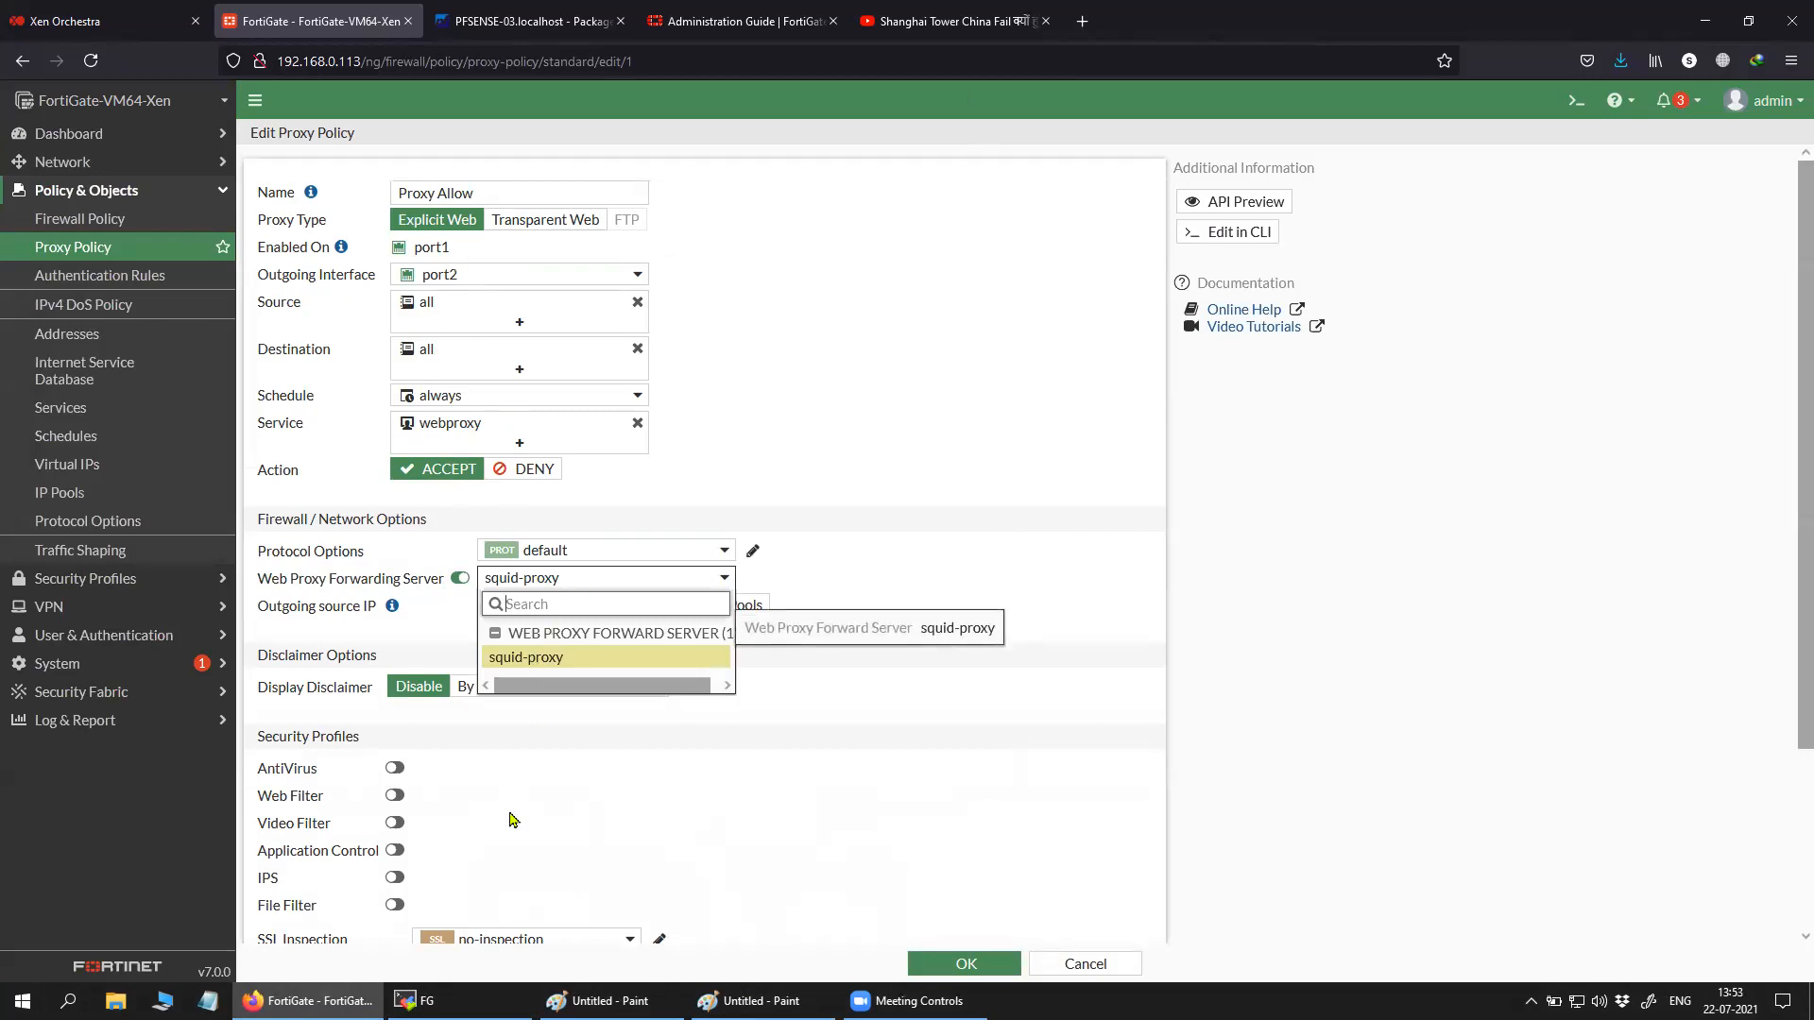
Switch to the FG terminal and highlight the squid-proxy entry, its IP line and the forward-server heading in the grep output.
{"action": "left_click", "coordinate": [416, 1001]}
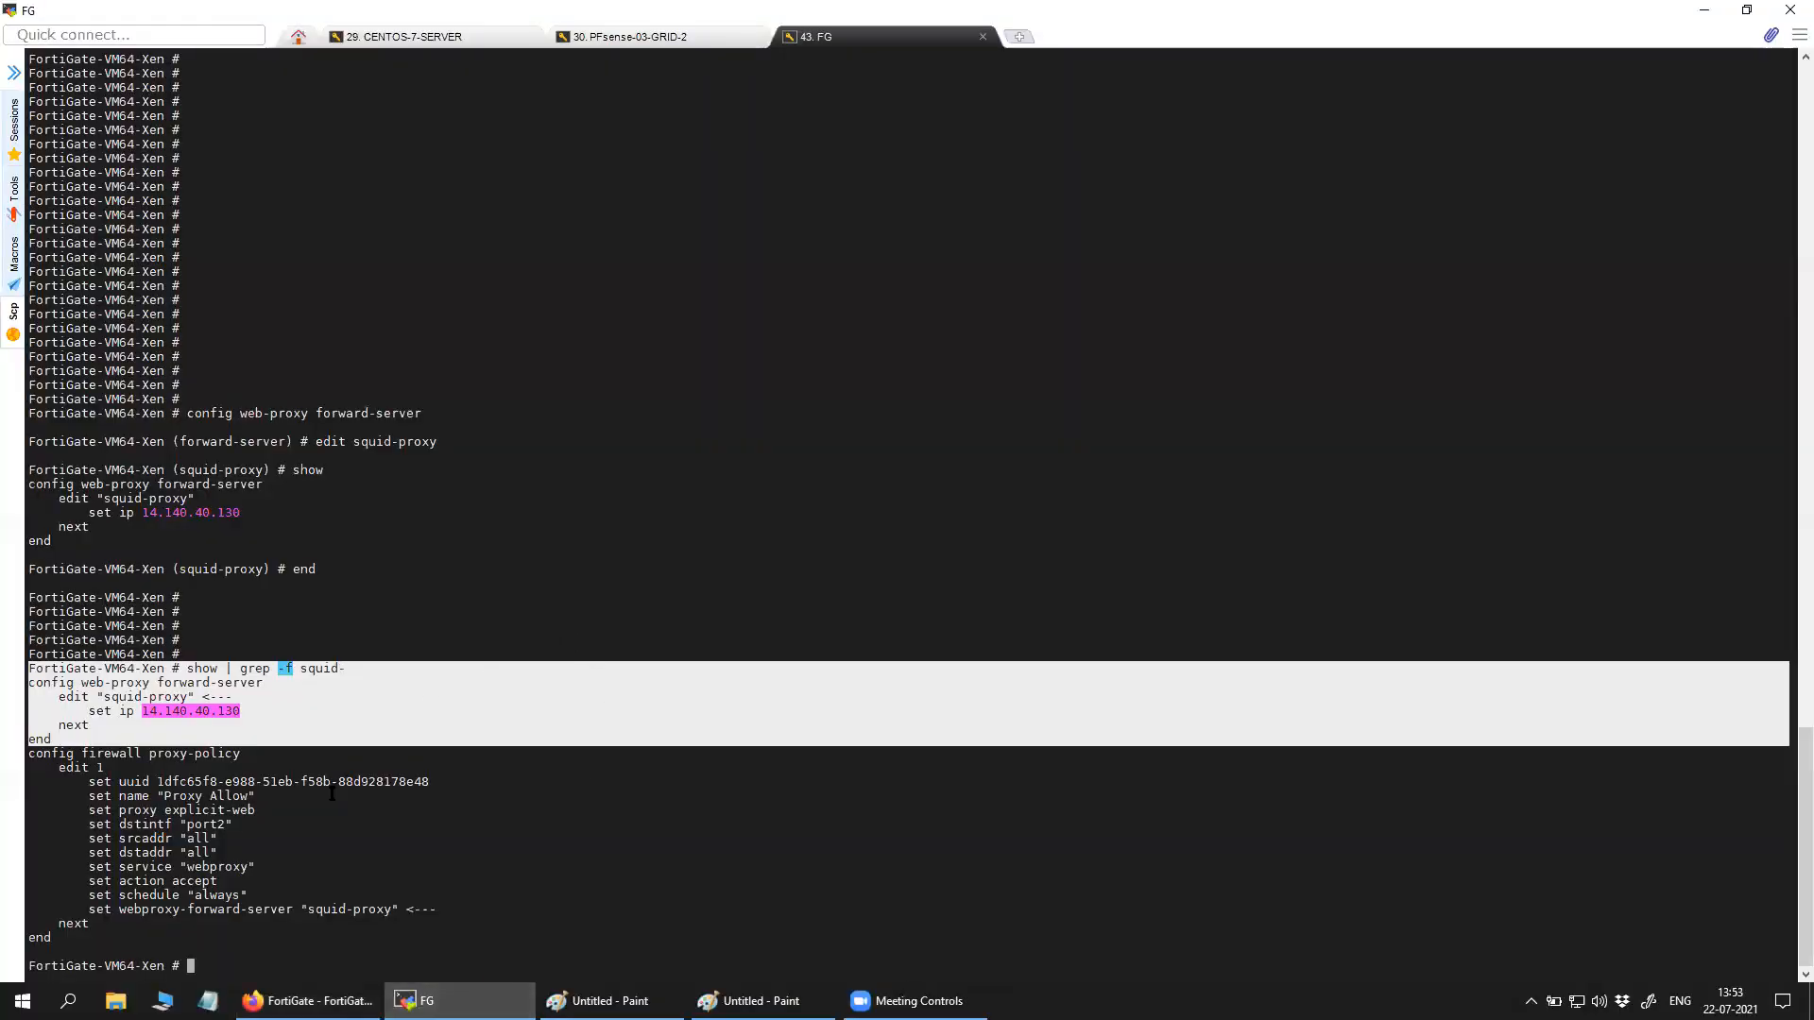
{"action": "left_click", "coordinate": [175, 726]}
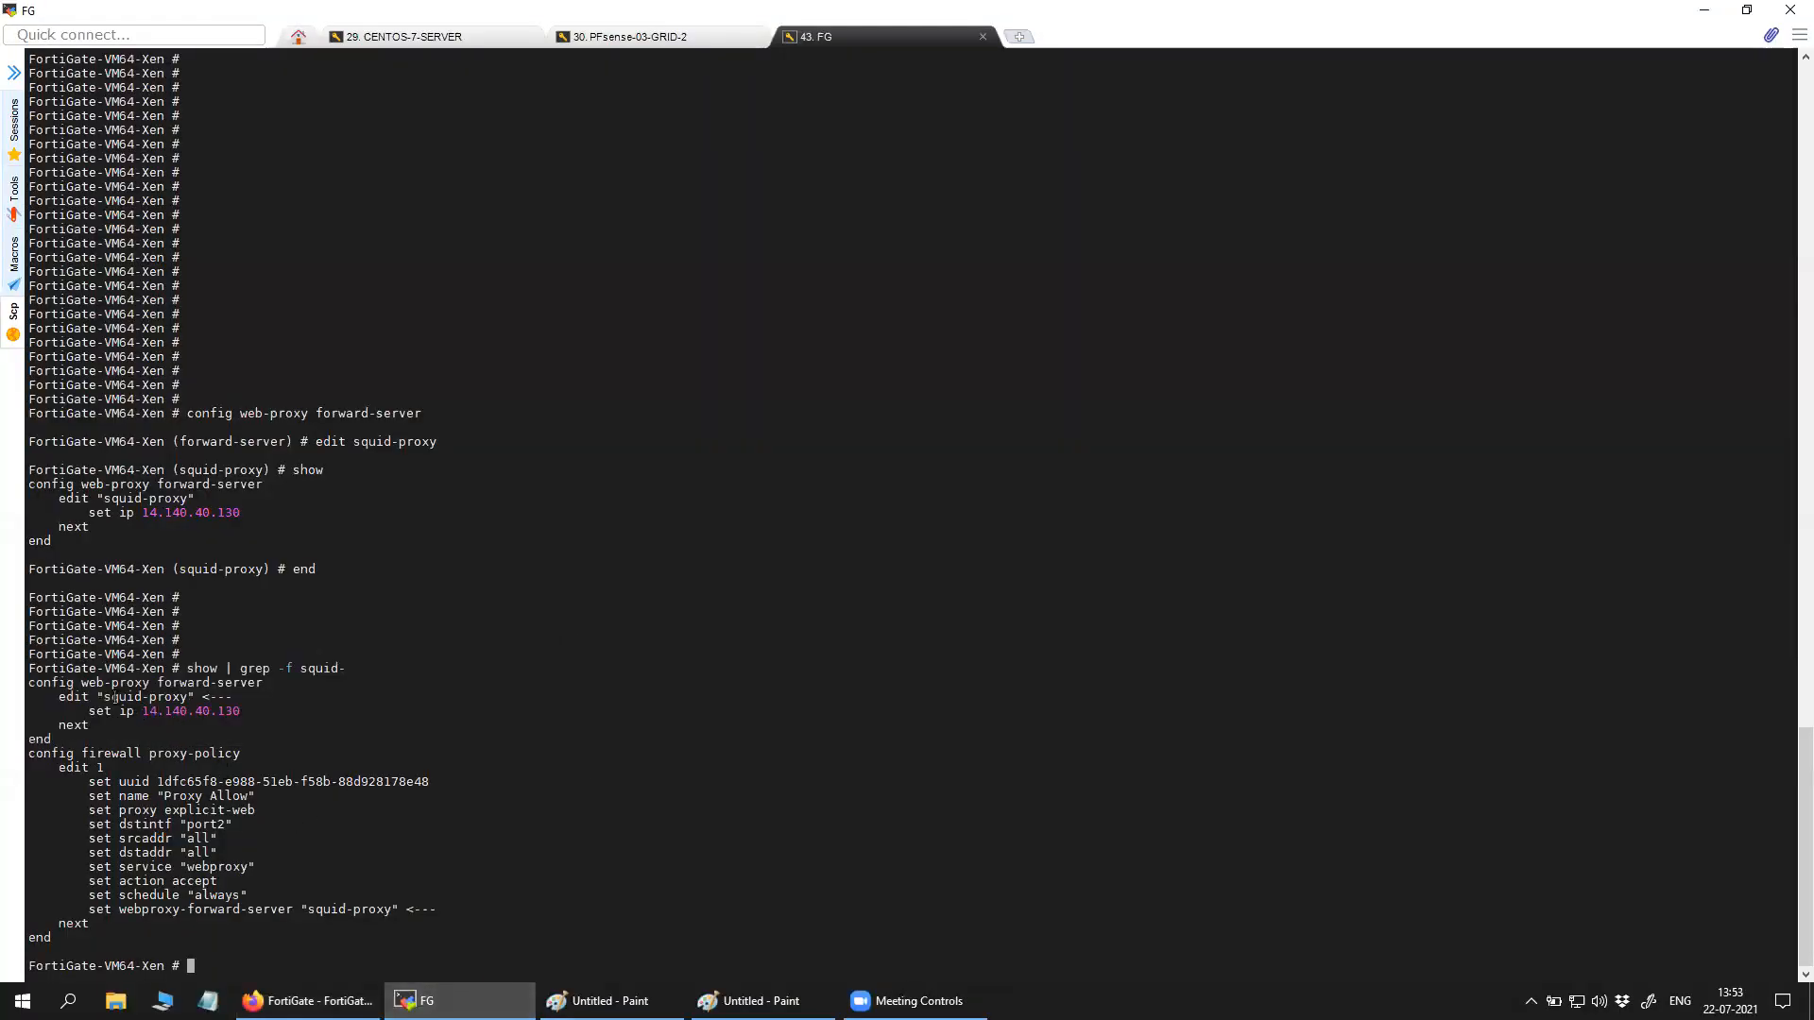
{"action": "left_click_drag", "start_coordinate": [100, 698], "coordinate": [177, 697]}
{"action": "left_click_drag", "start_coordinate": [104, 697], "coordinate": [233, 711]}
{"action": "left_click_drag", "start_coordinate": [56, 697], "coordinate": [238, 712]}
{"action": "left_click", "coordinate": [101, 715]}
{"action": "left_click", "coordinate": [115, 711]}
{"action": "left_click_drag", "start_coordinate": [84, 684], "coordinate": [247, 682]}
In FortiGate, choose squid-proxy as the policy's Web Proxy Forwarding Server and read the help note for Outgoing source IP.
{"action": "left_click", "coordinate": [307, 1000]}
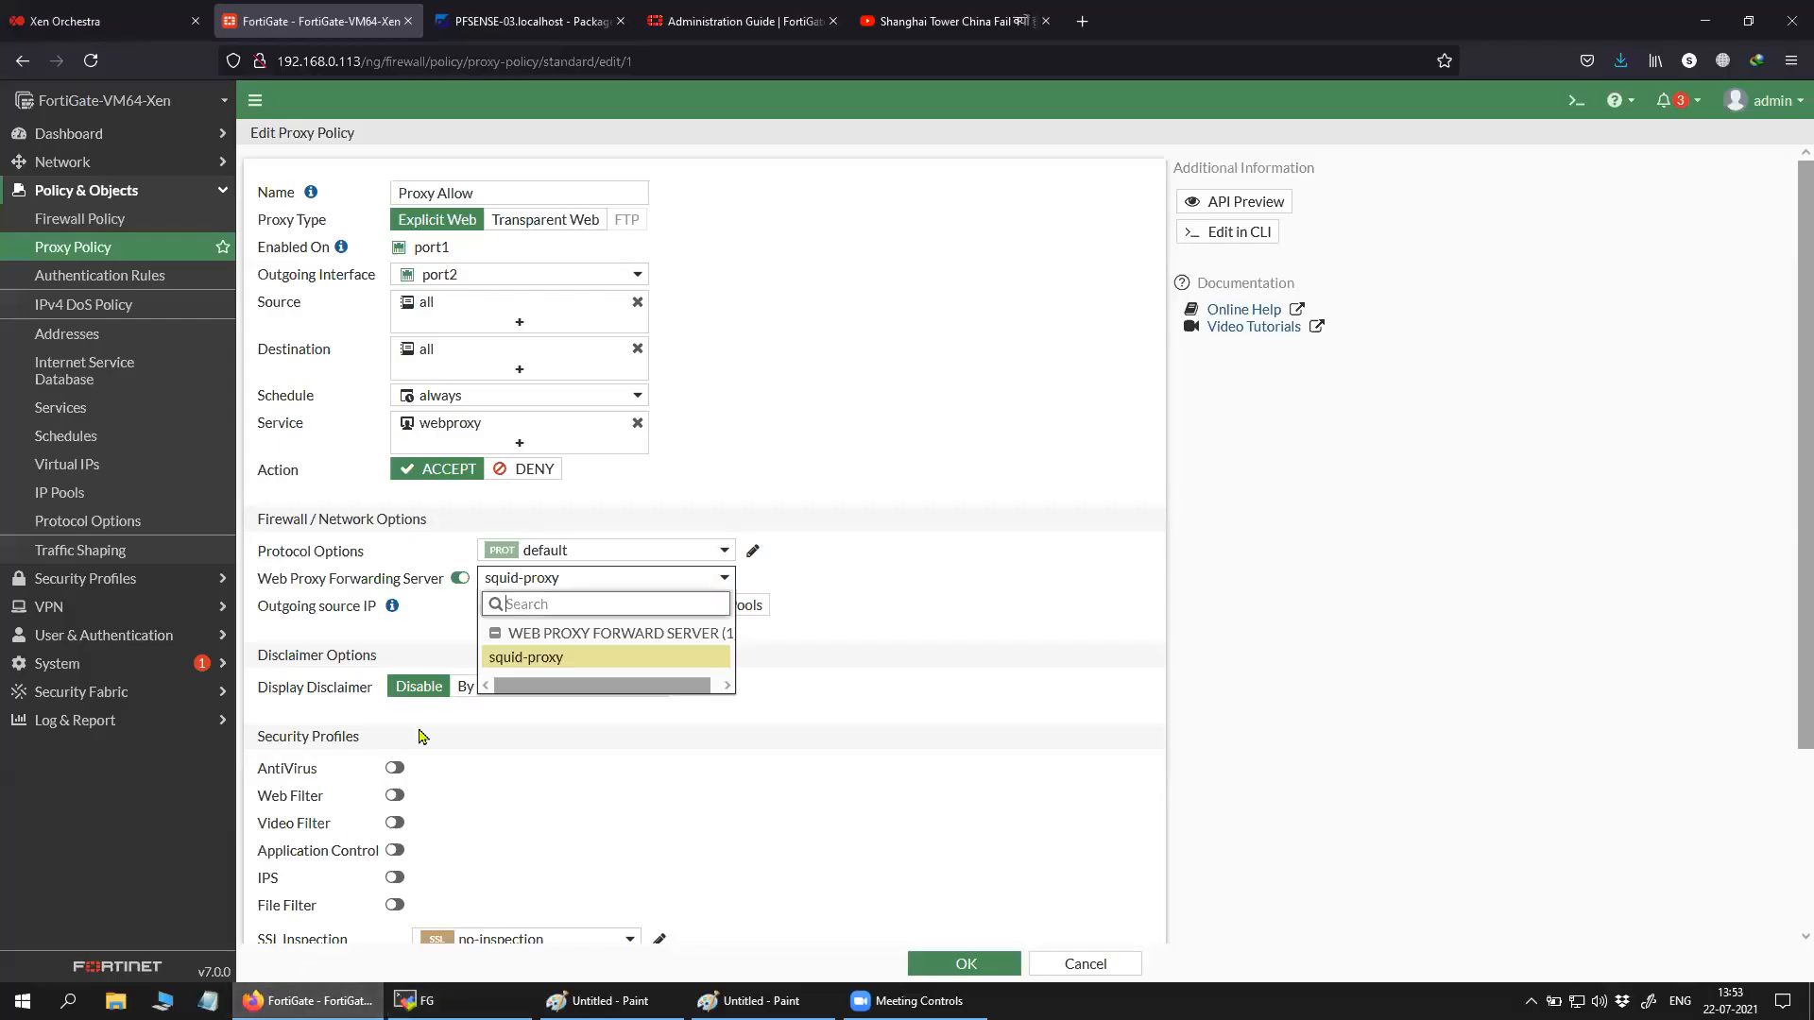
{"action": "left_click", "coordinate": [525, 663]}
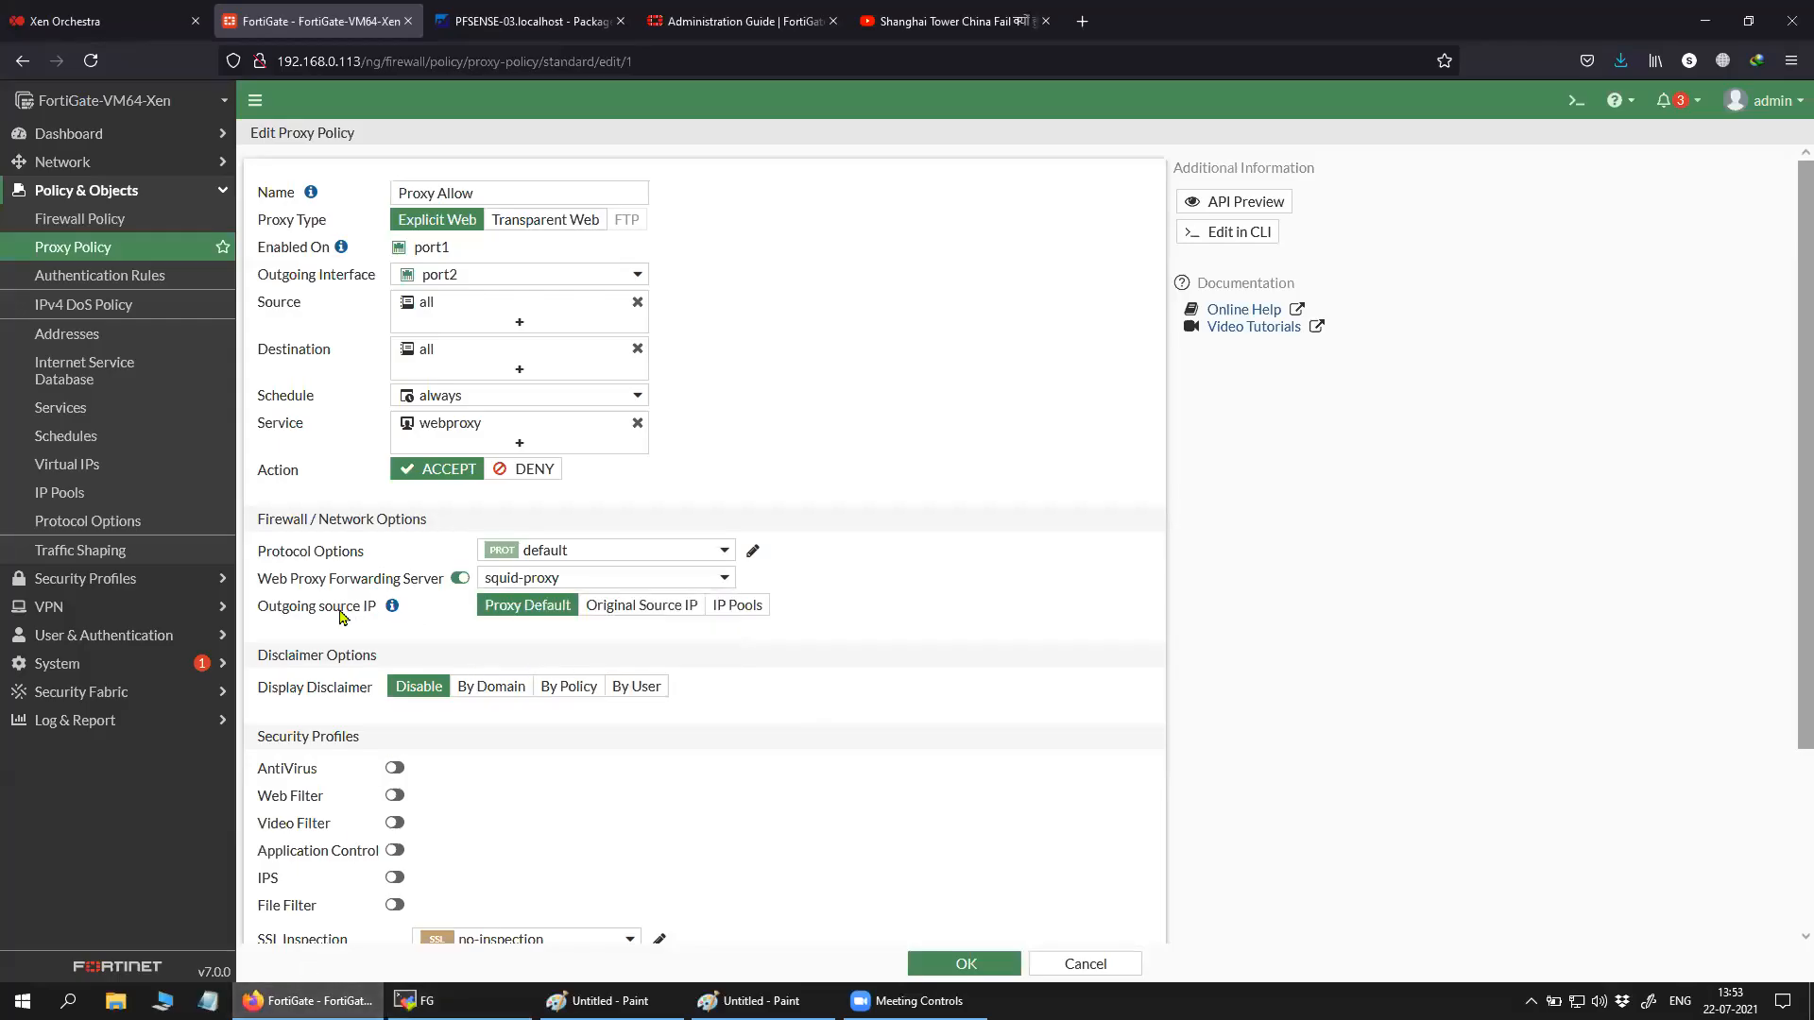
{"action": "left_click_drag", "start_coordinate": [257, 606], "coordinate": [371, 611]}
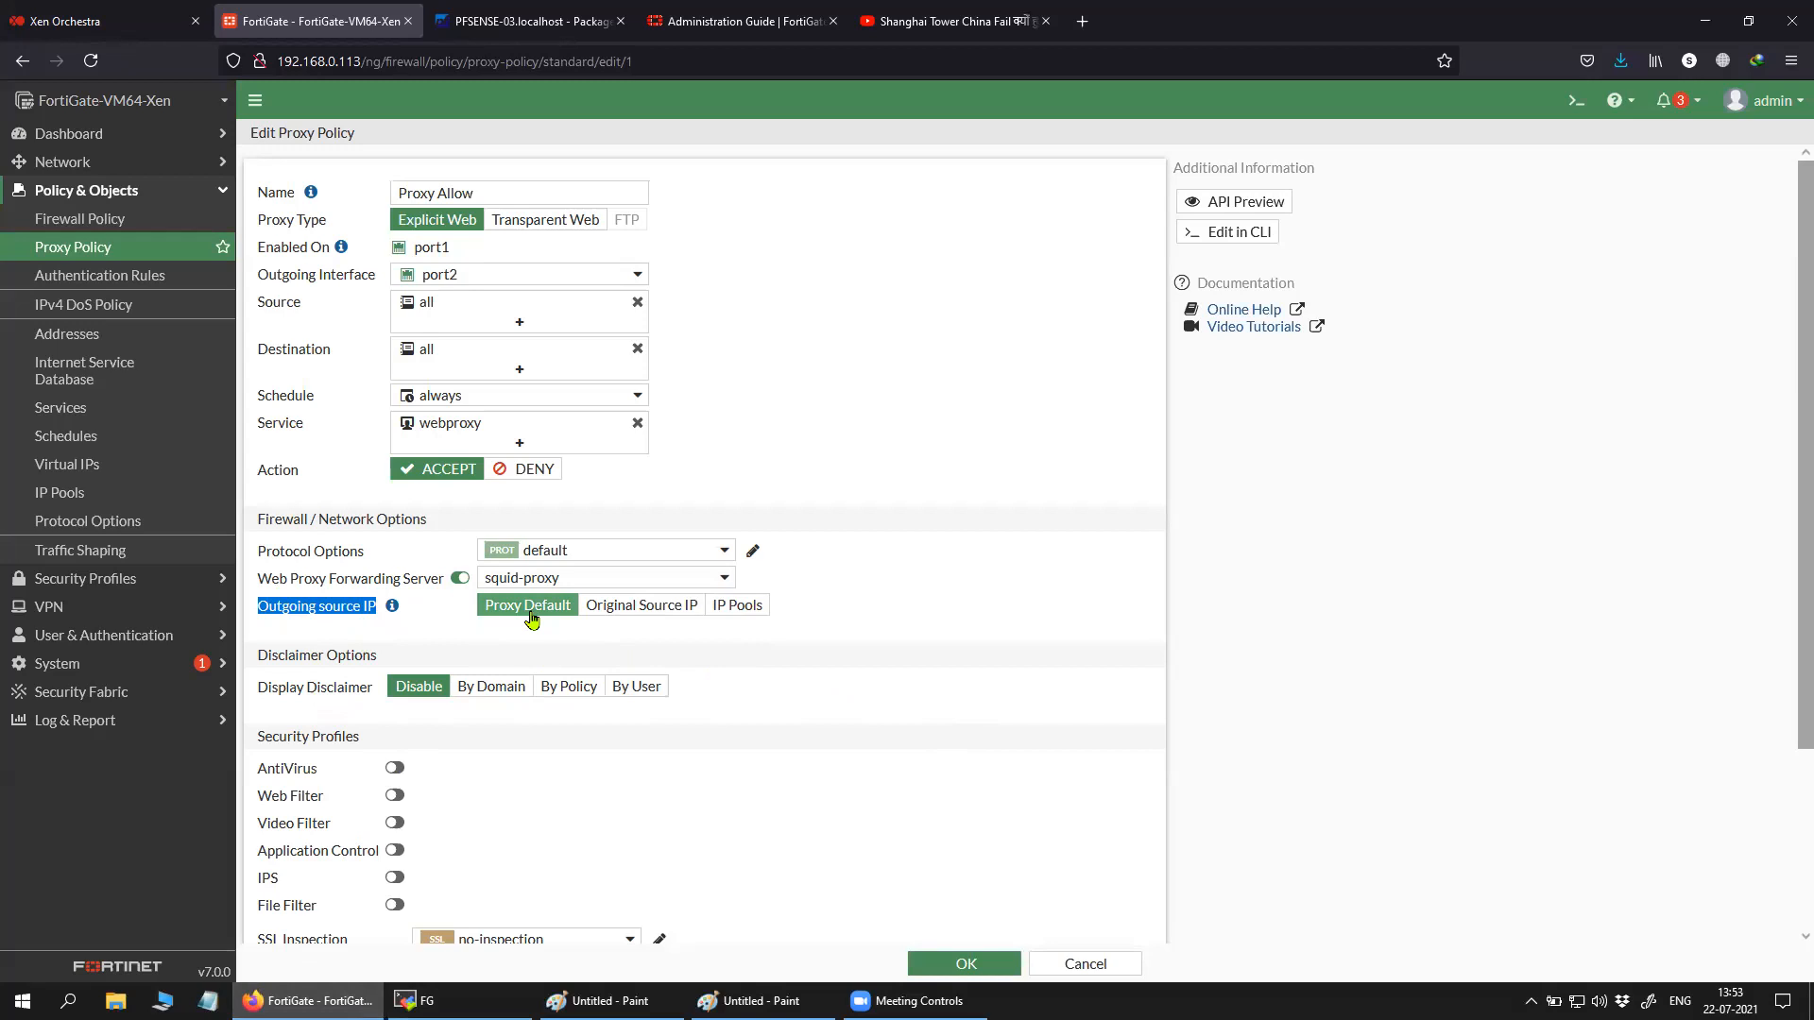
{"action": "mouse_move", "coordinate": [395, 612]}
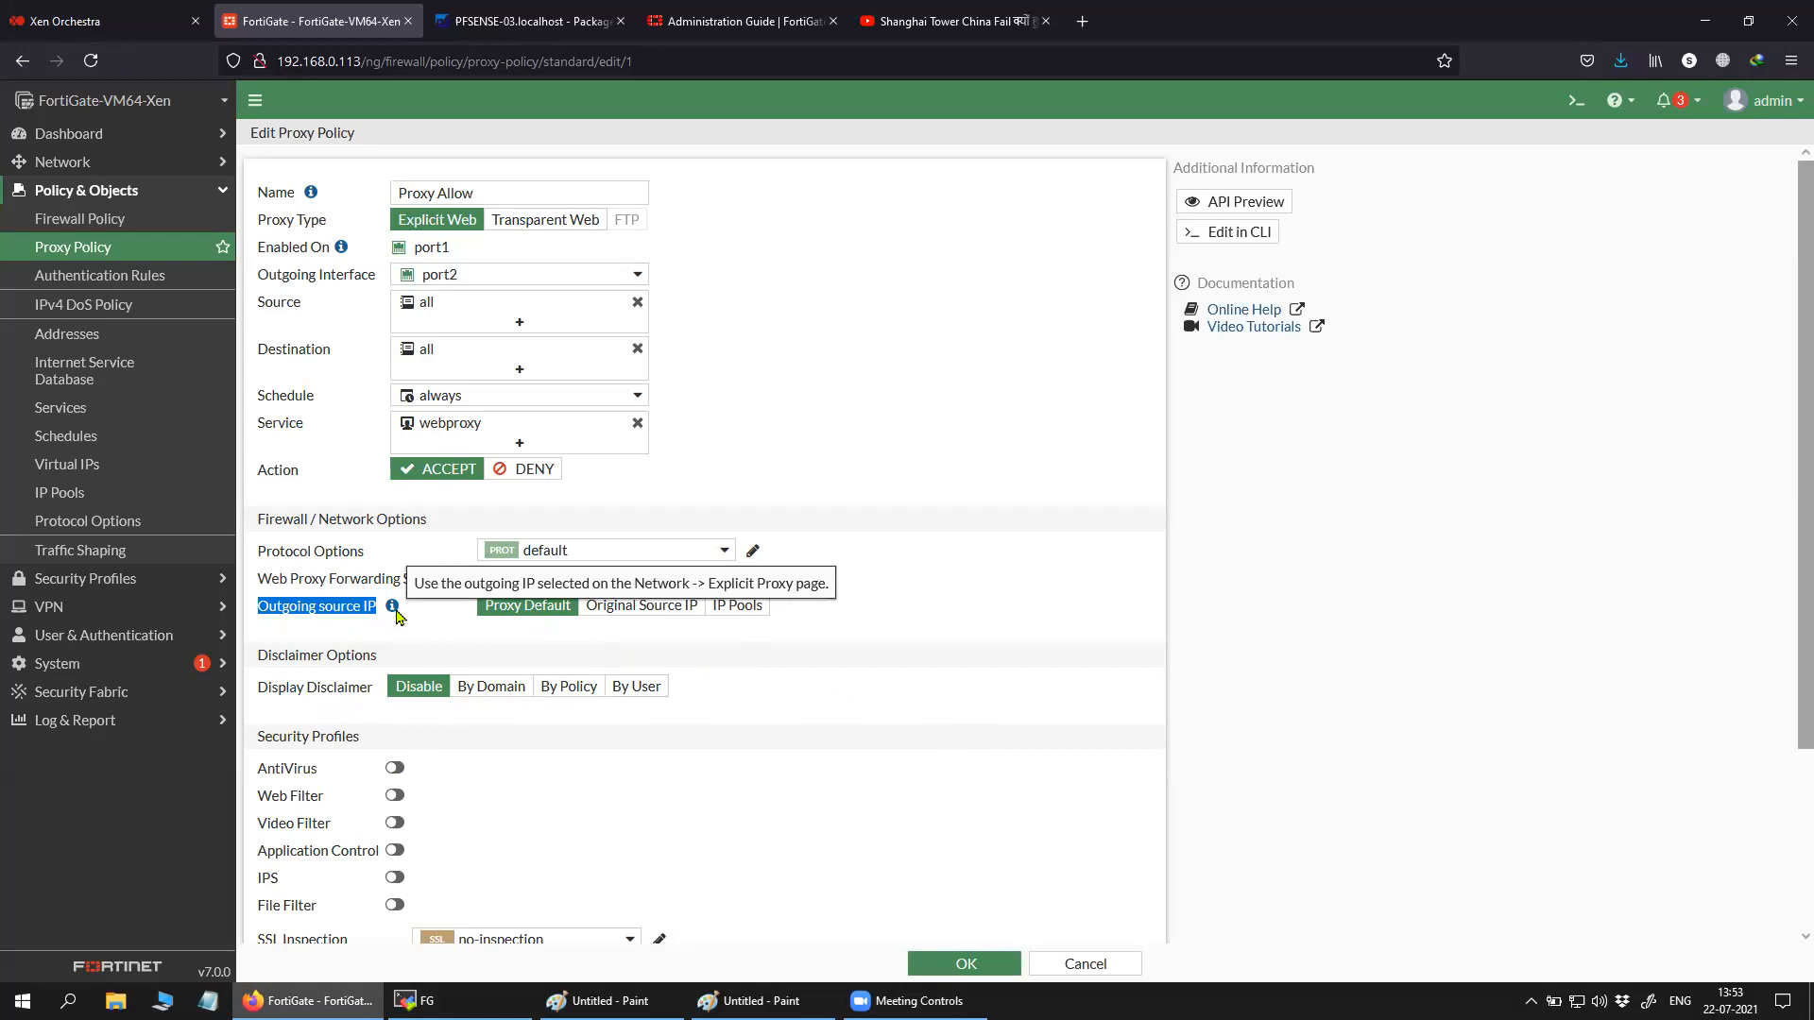
Check Port2 on the Paint diagram, review the policy's outgoing source IP and remaining settings in FortiGate, and cancel editing.
{"action": "left_click", "coordinate": [609, 1001]}
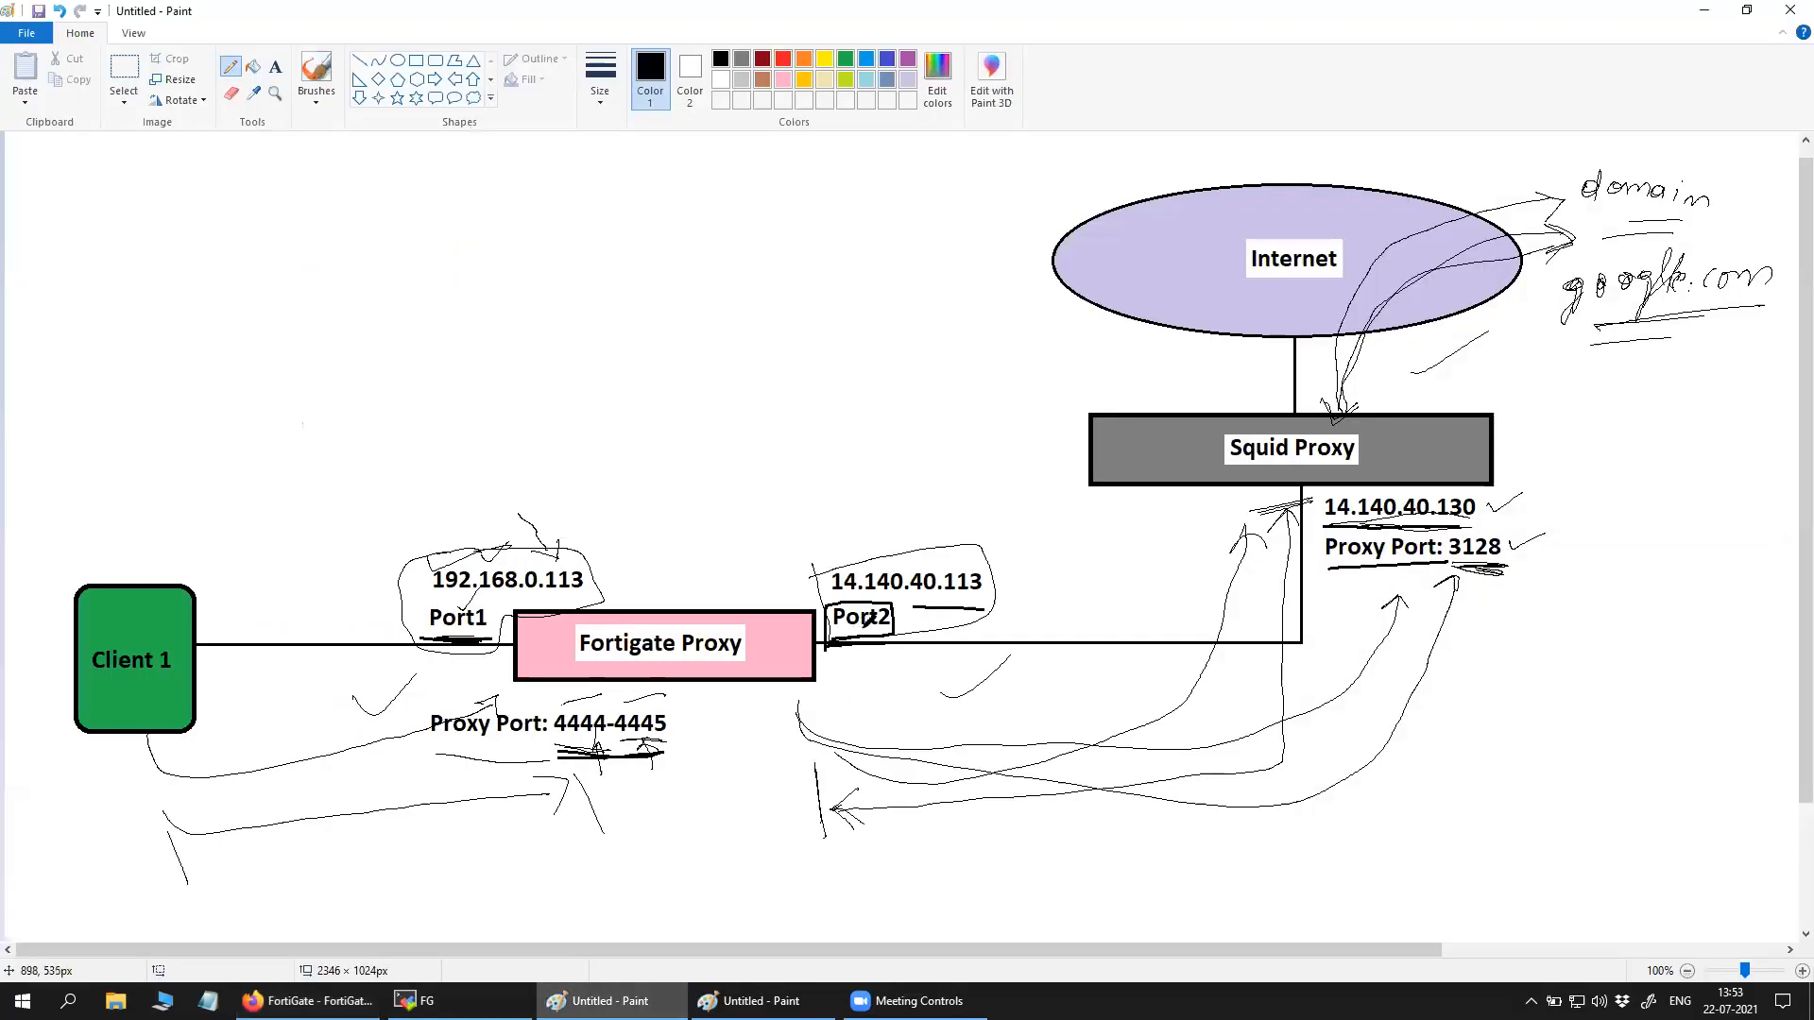
{"action": "left_click", "coordinate": [310, 1000]}
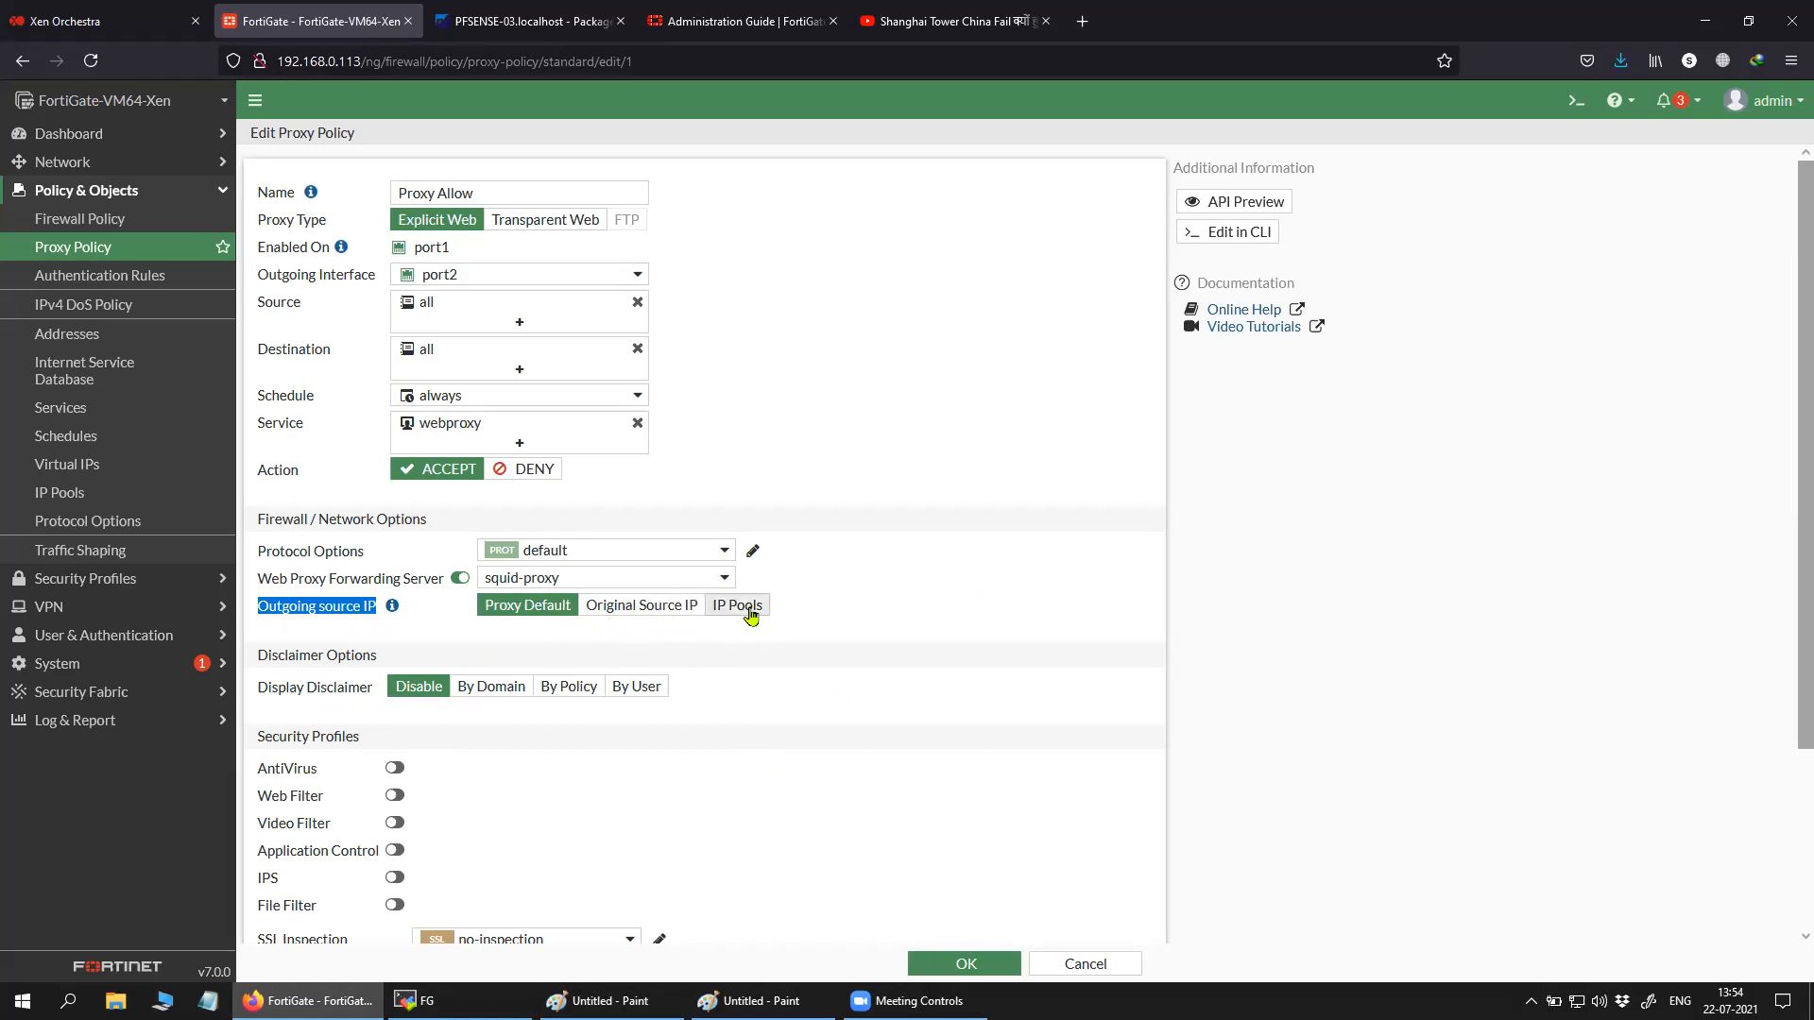
{"action": "scroll", "coordinate": [746, 773], "scroll_direction": "down", "scroll_amount": 3}
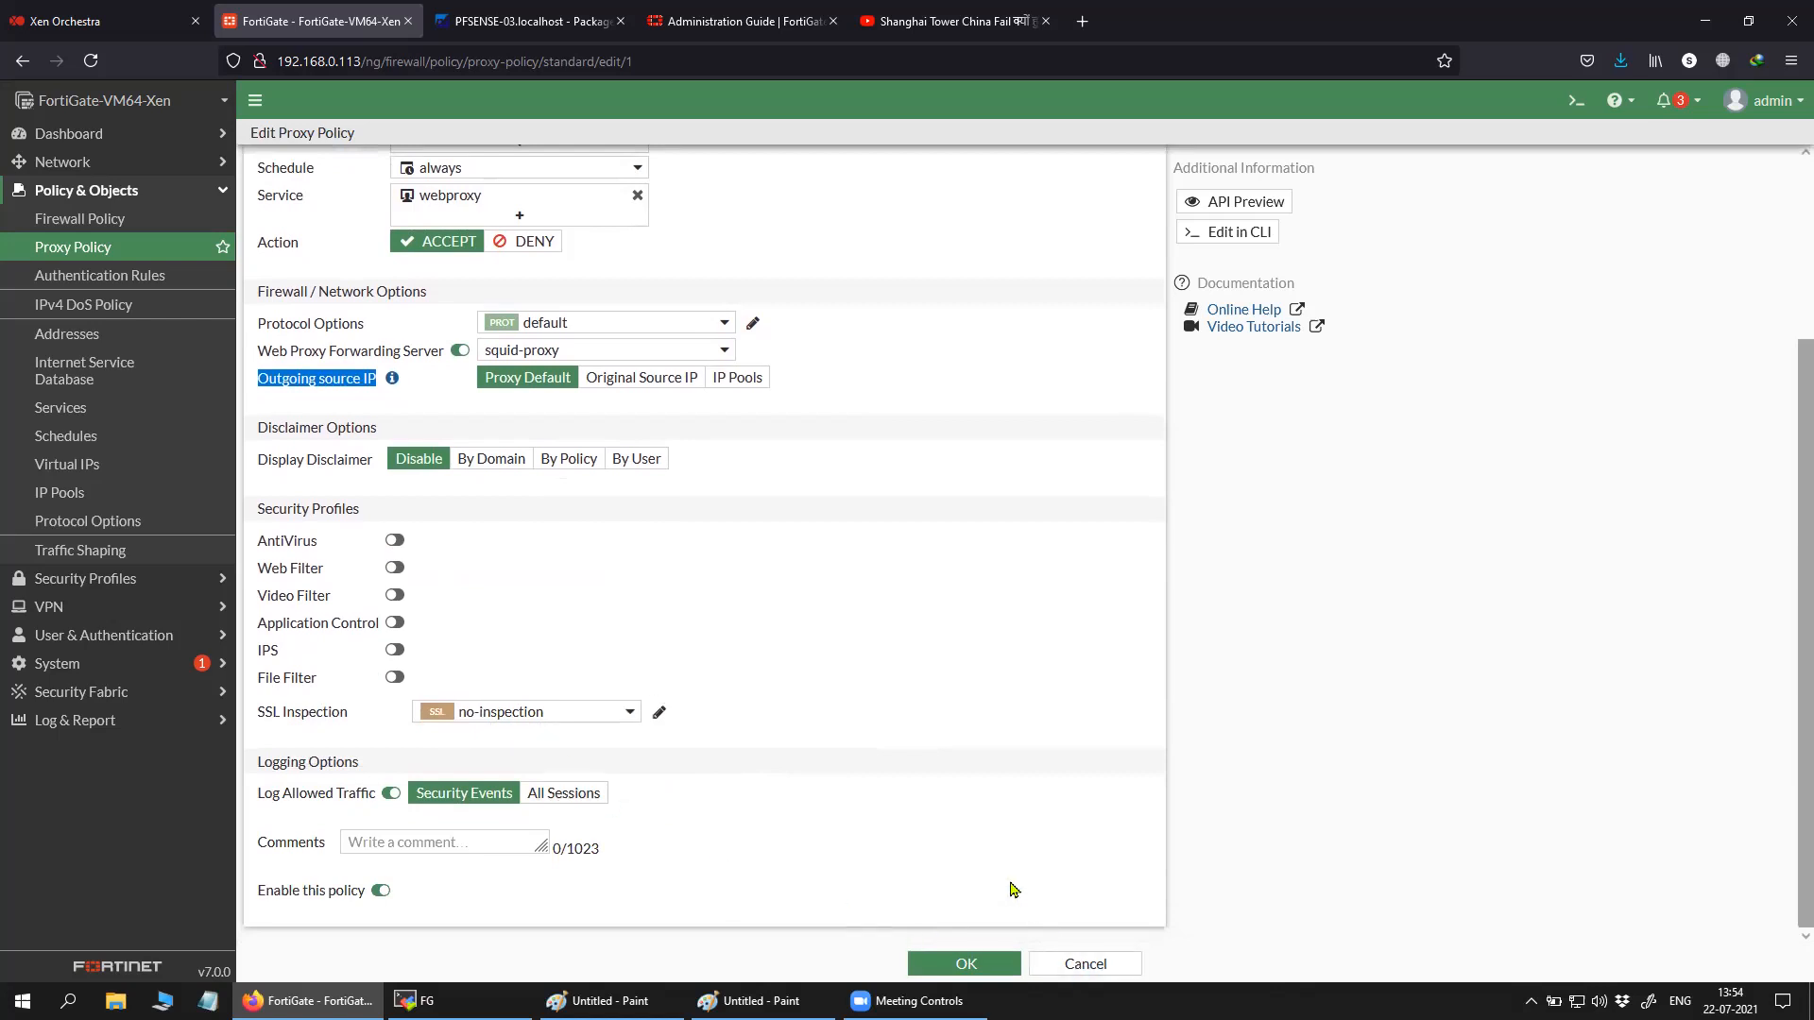
{"action": "scroll", "coordinate": [878, 822], "scroll_direction": "up", "scroll_amount": 3}
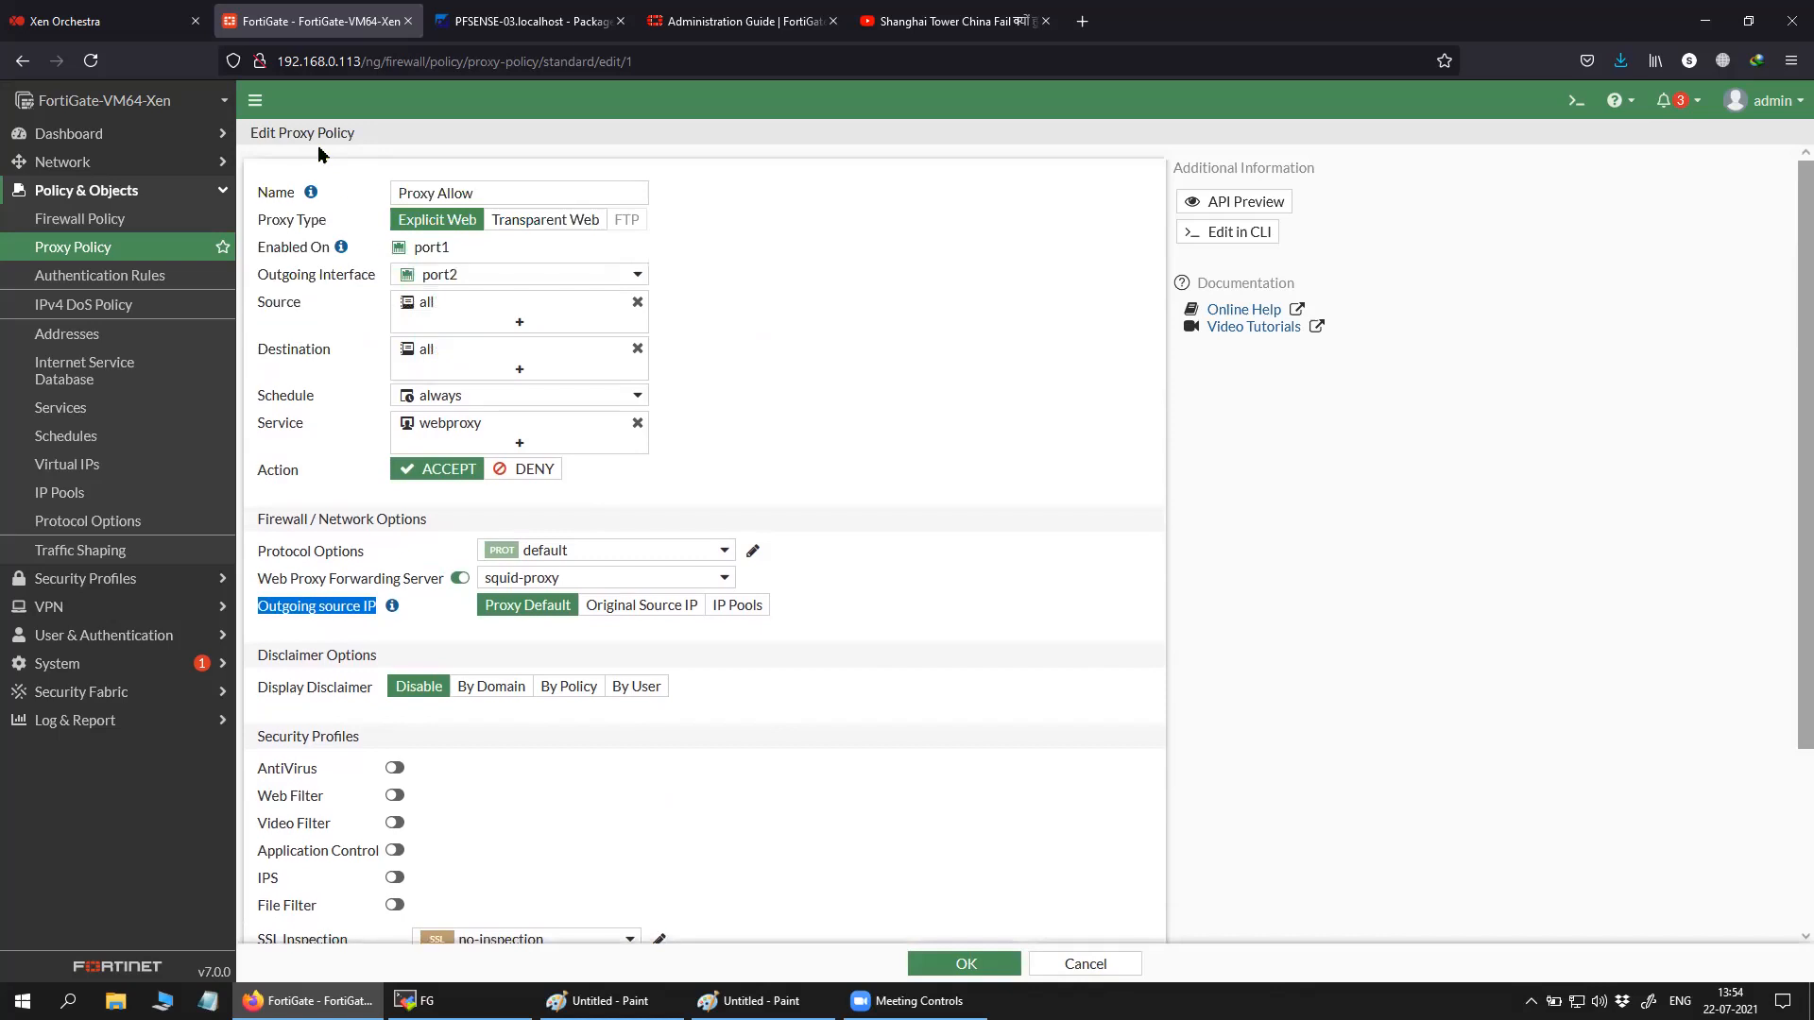
{"action": "left_click", "coordinate": [1077, 965]}
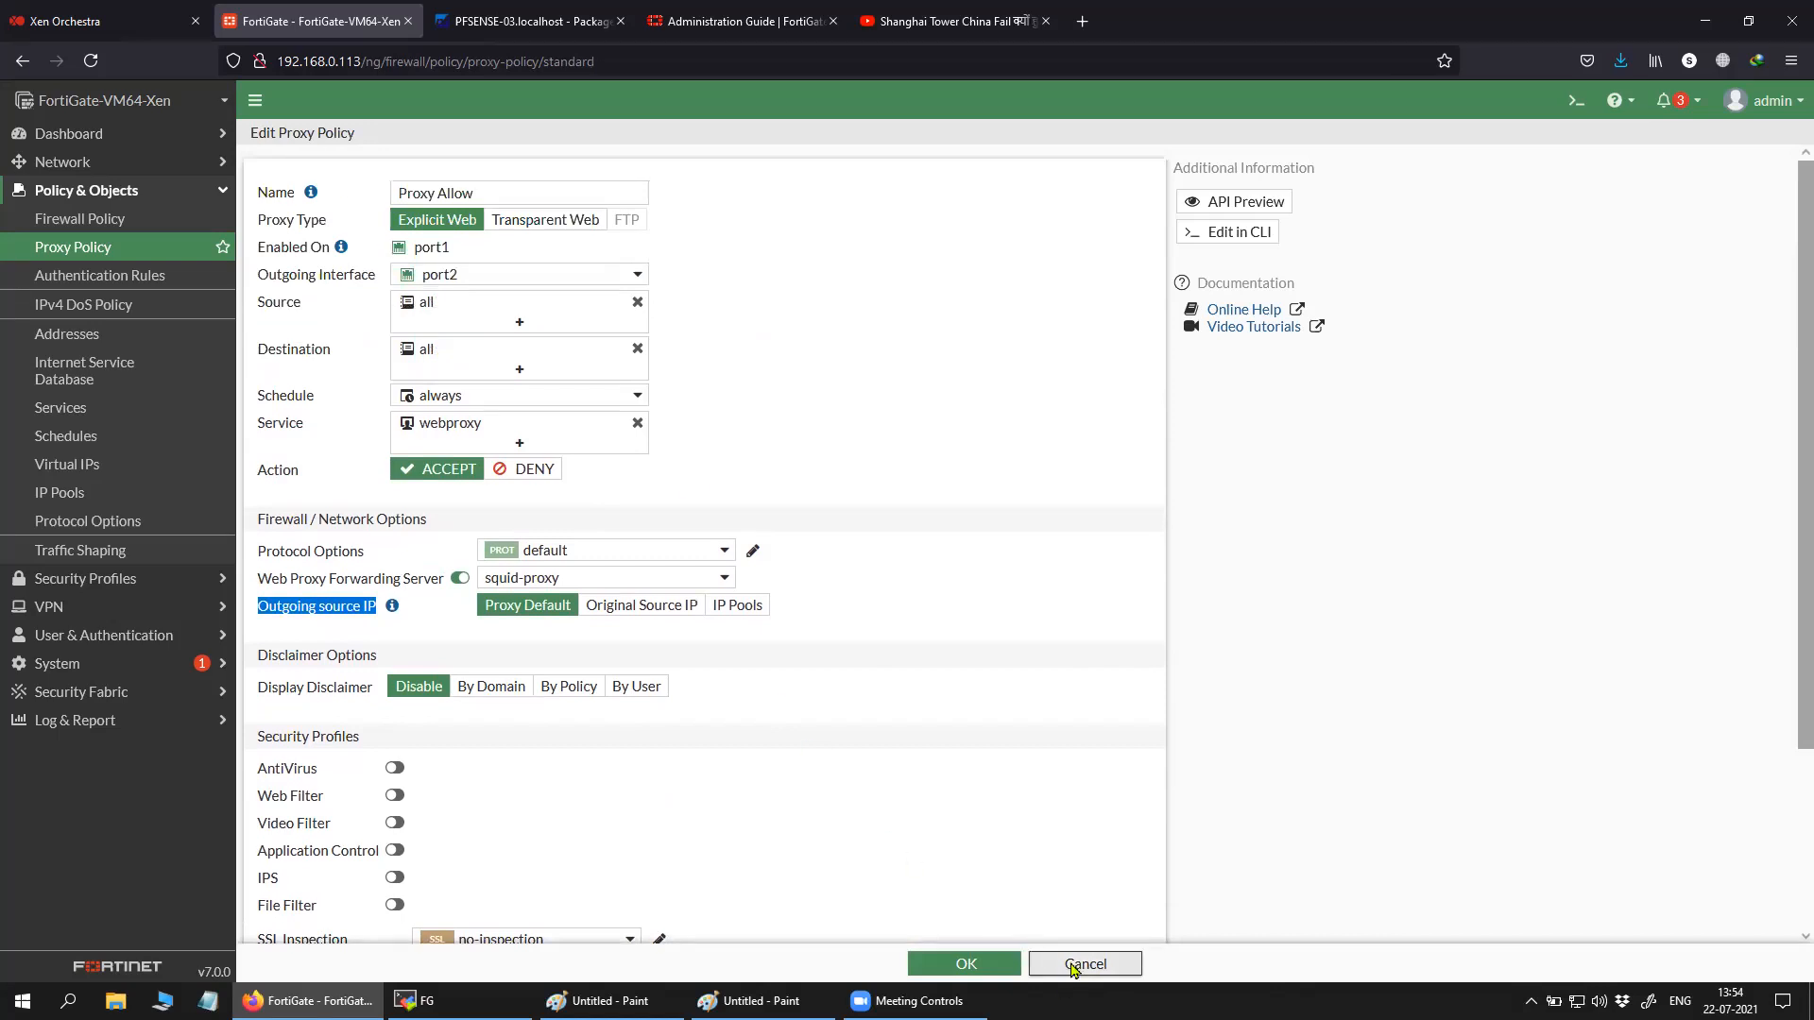
Open the Explicit Proxy page of the Network settings and highlight the Outgoing IP label.
{"action": "left_click", "coordinate": [137, 189]}
{"action": "left_click", "coordinate": [132, 163]}
{"action": "left_click", "coordinate": [137, 251]}
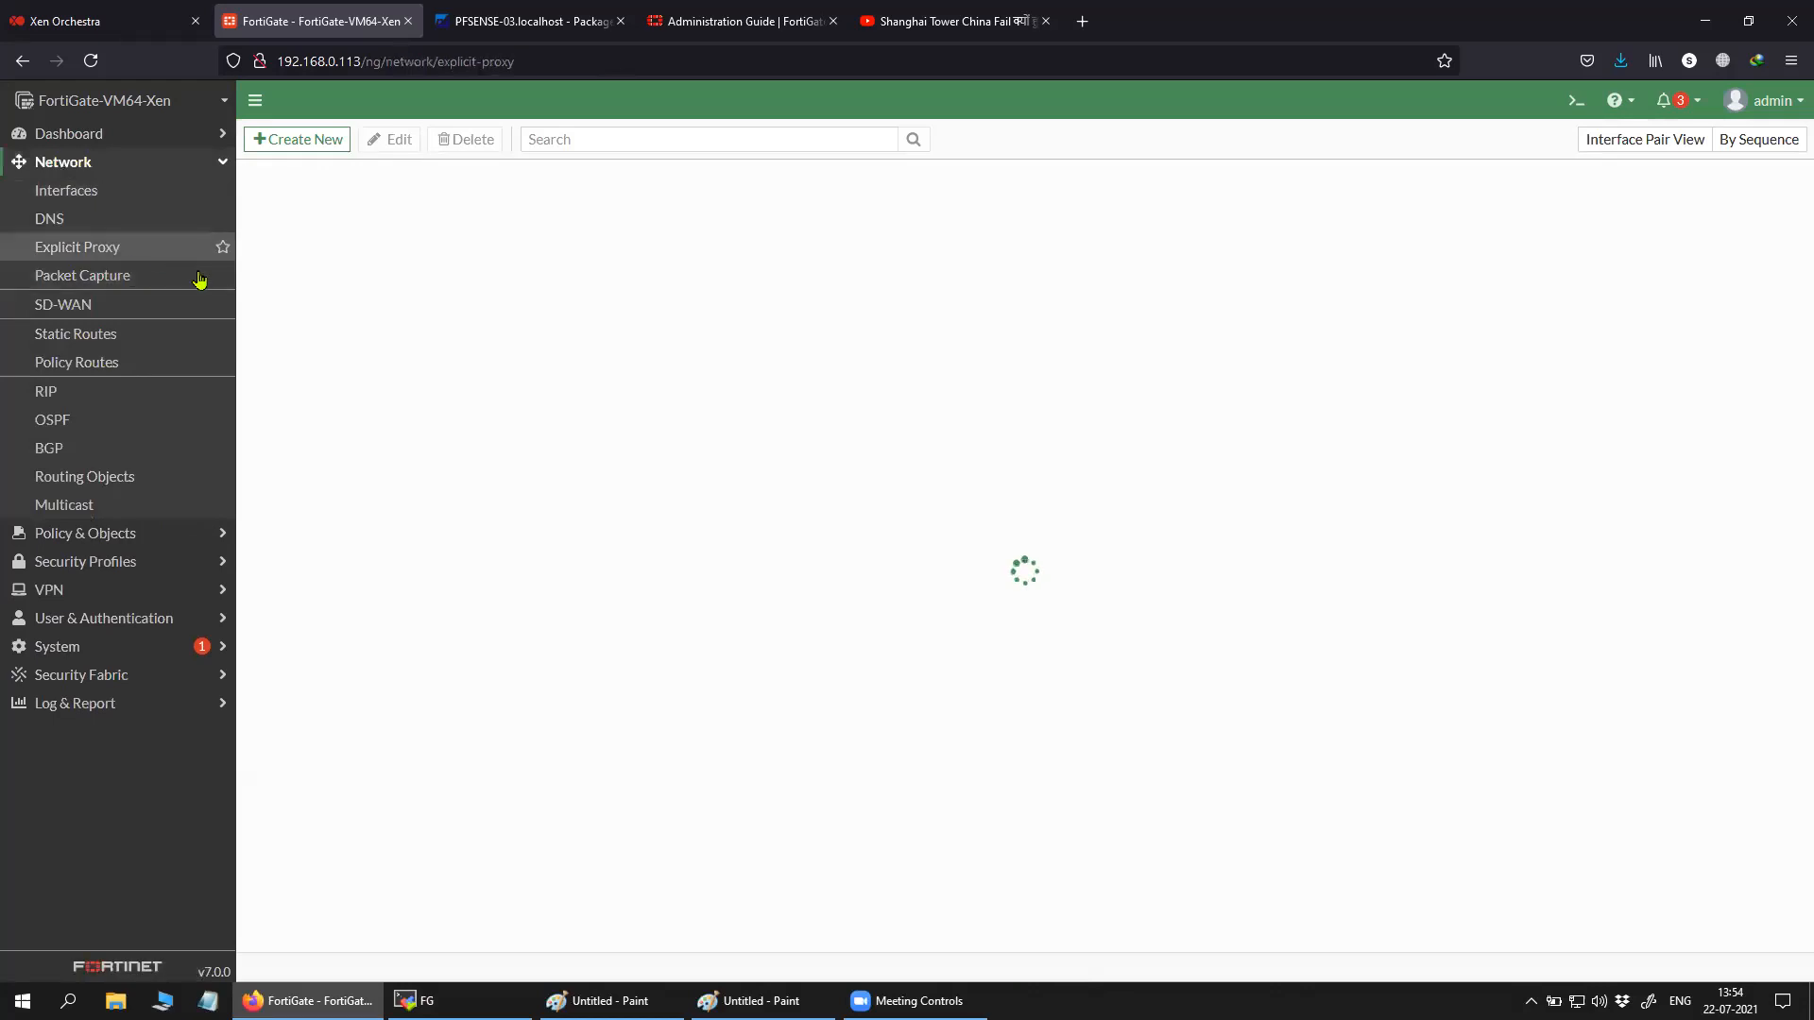
{"action": "left_click_drag", "start_coordinate": [333, 567], "coordinate": [253, 573]}
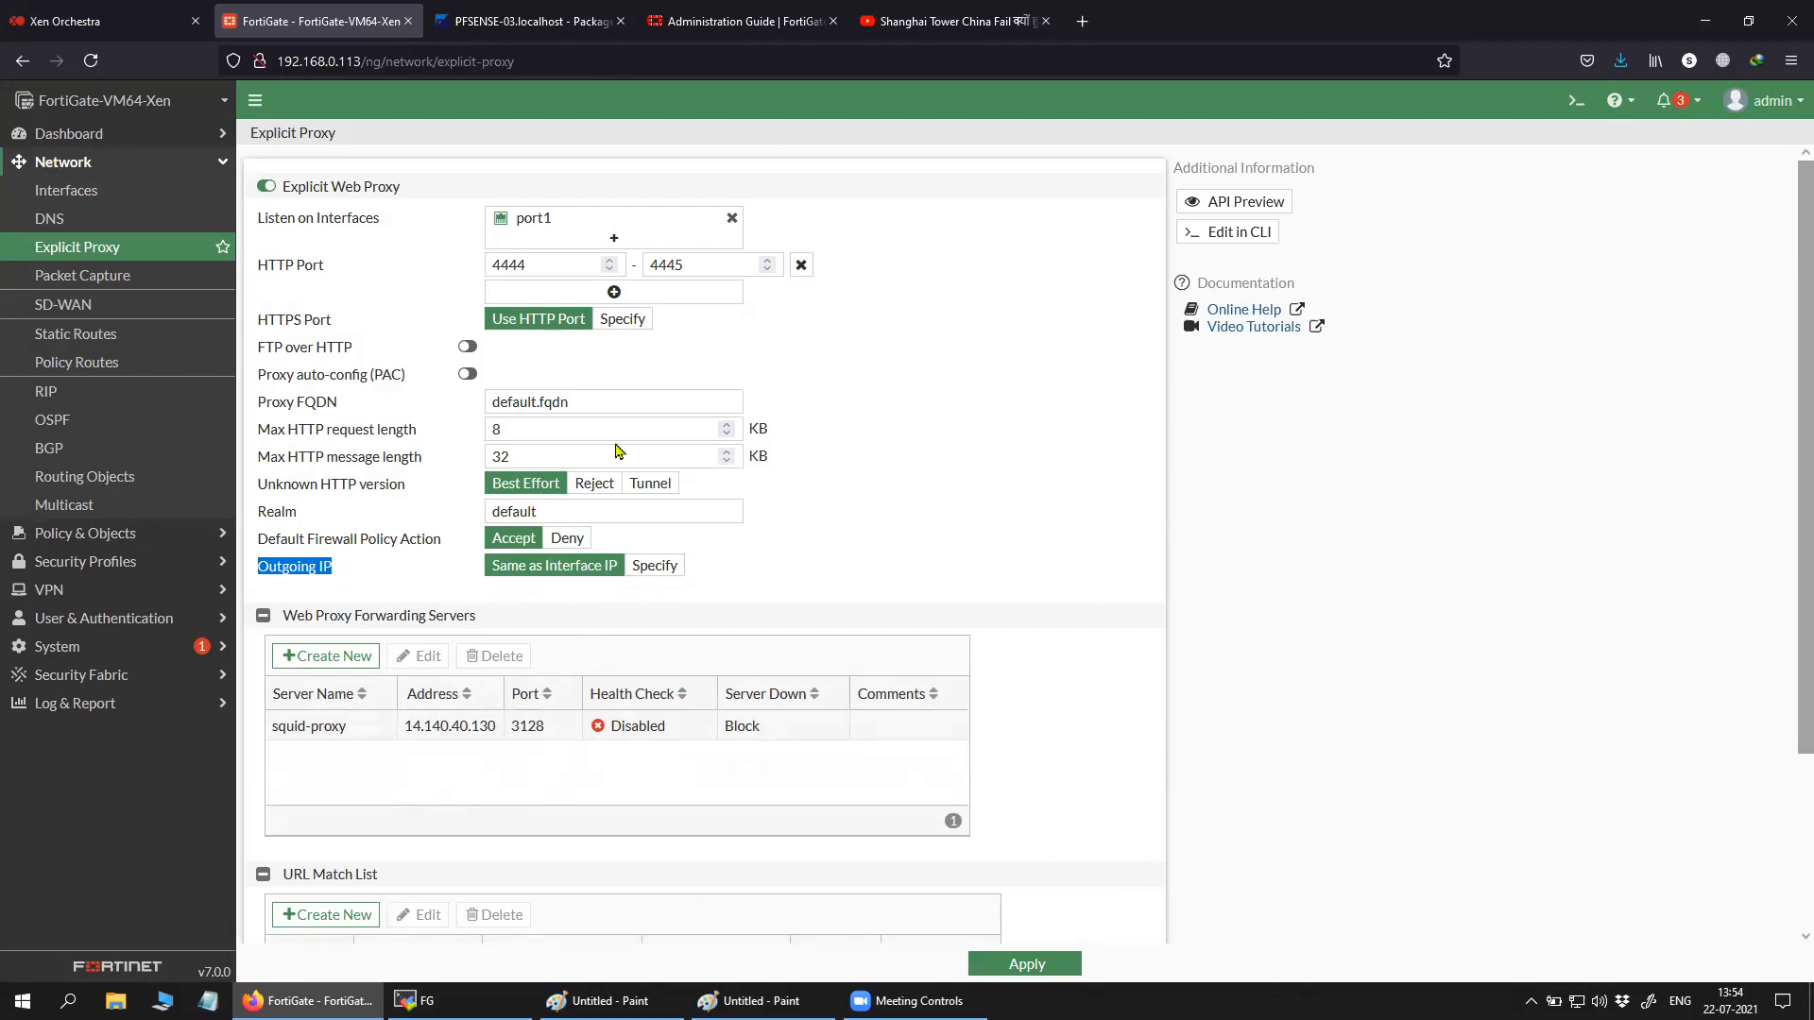
{"action": "left_click", "coordinate": [163, 174]}
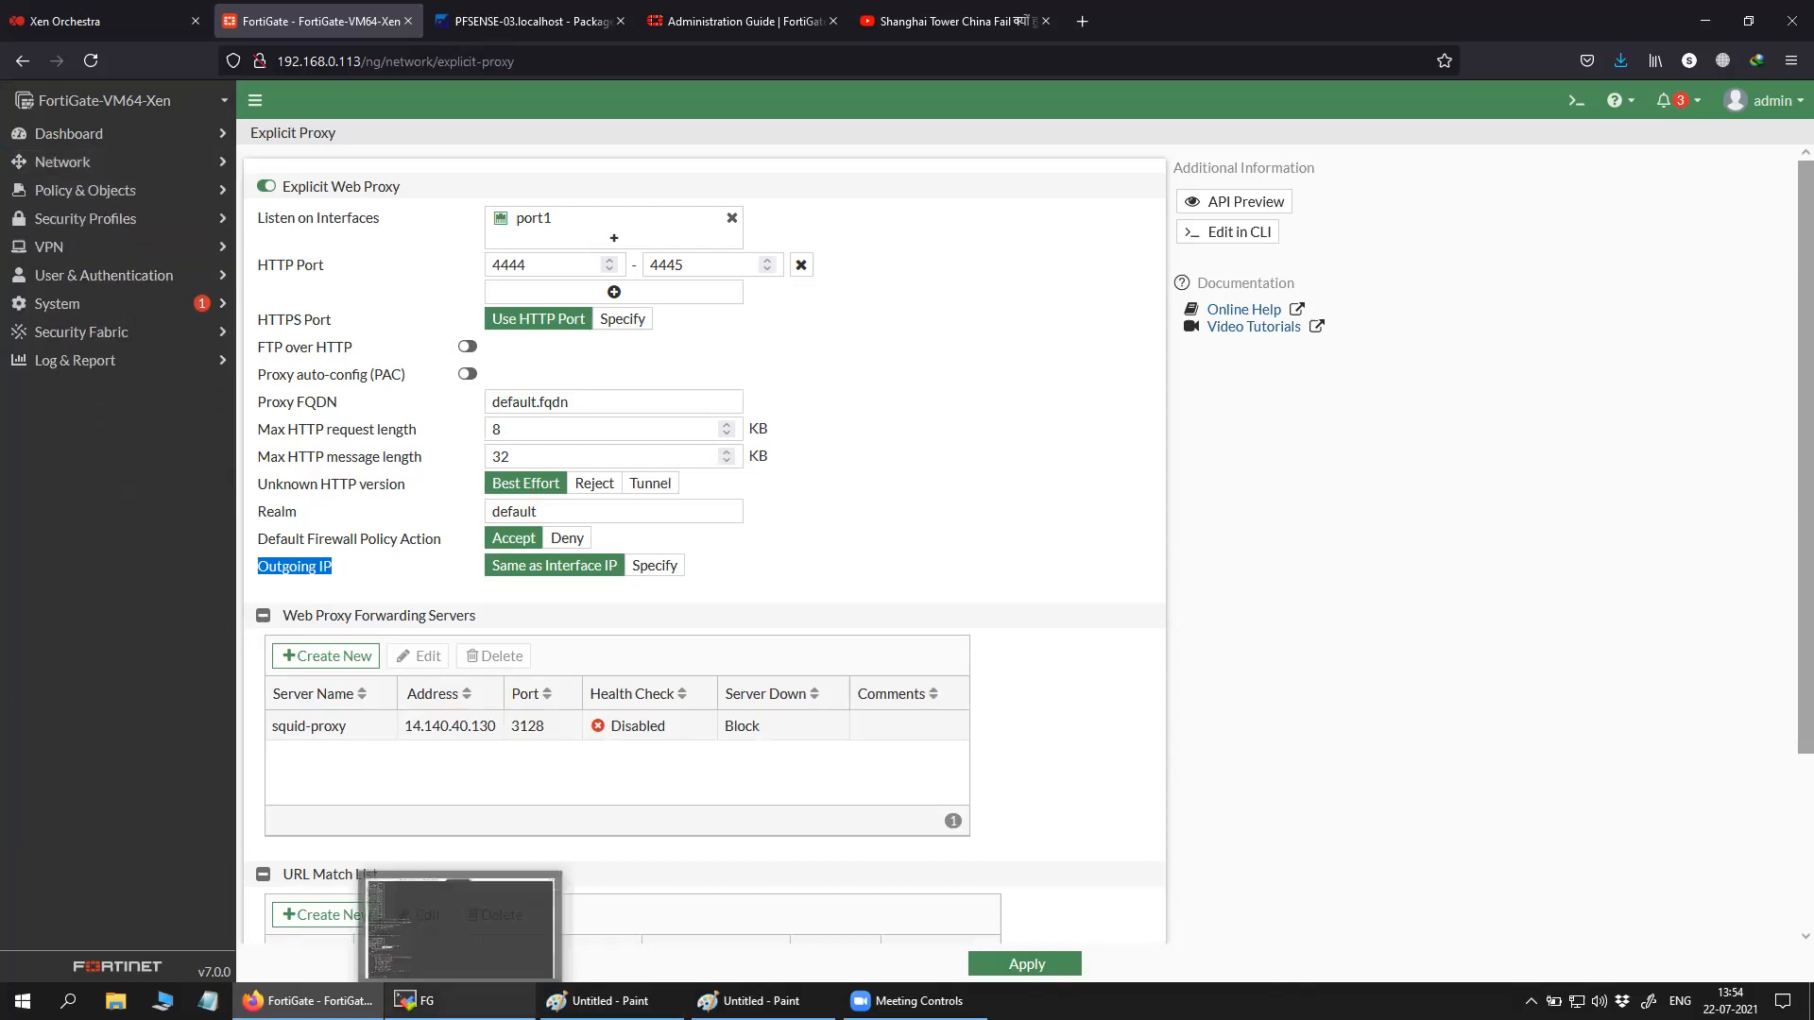
Switch to the FG terminal and add several blank prompt lines below the proxy-policy output.
{"action": "left_click", "coordinate": [425, 1001]}
{"action": "left_click", "coordinate": [533, 777]}
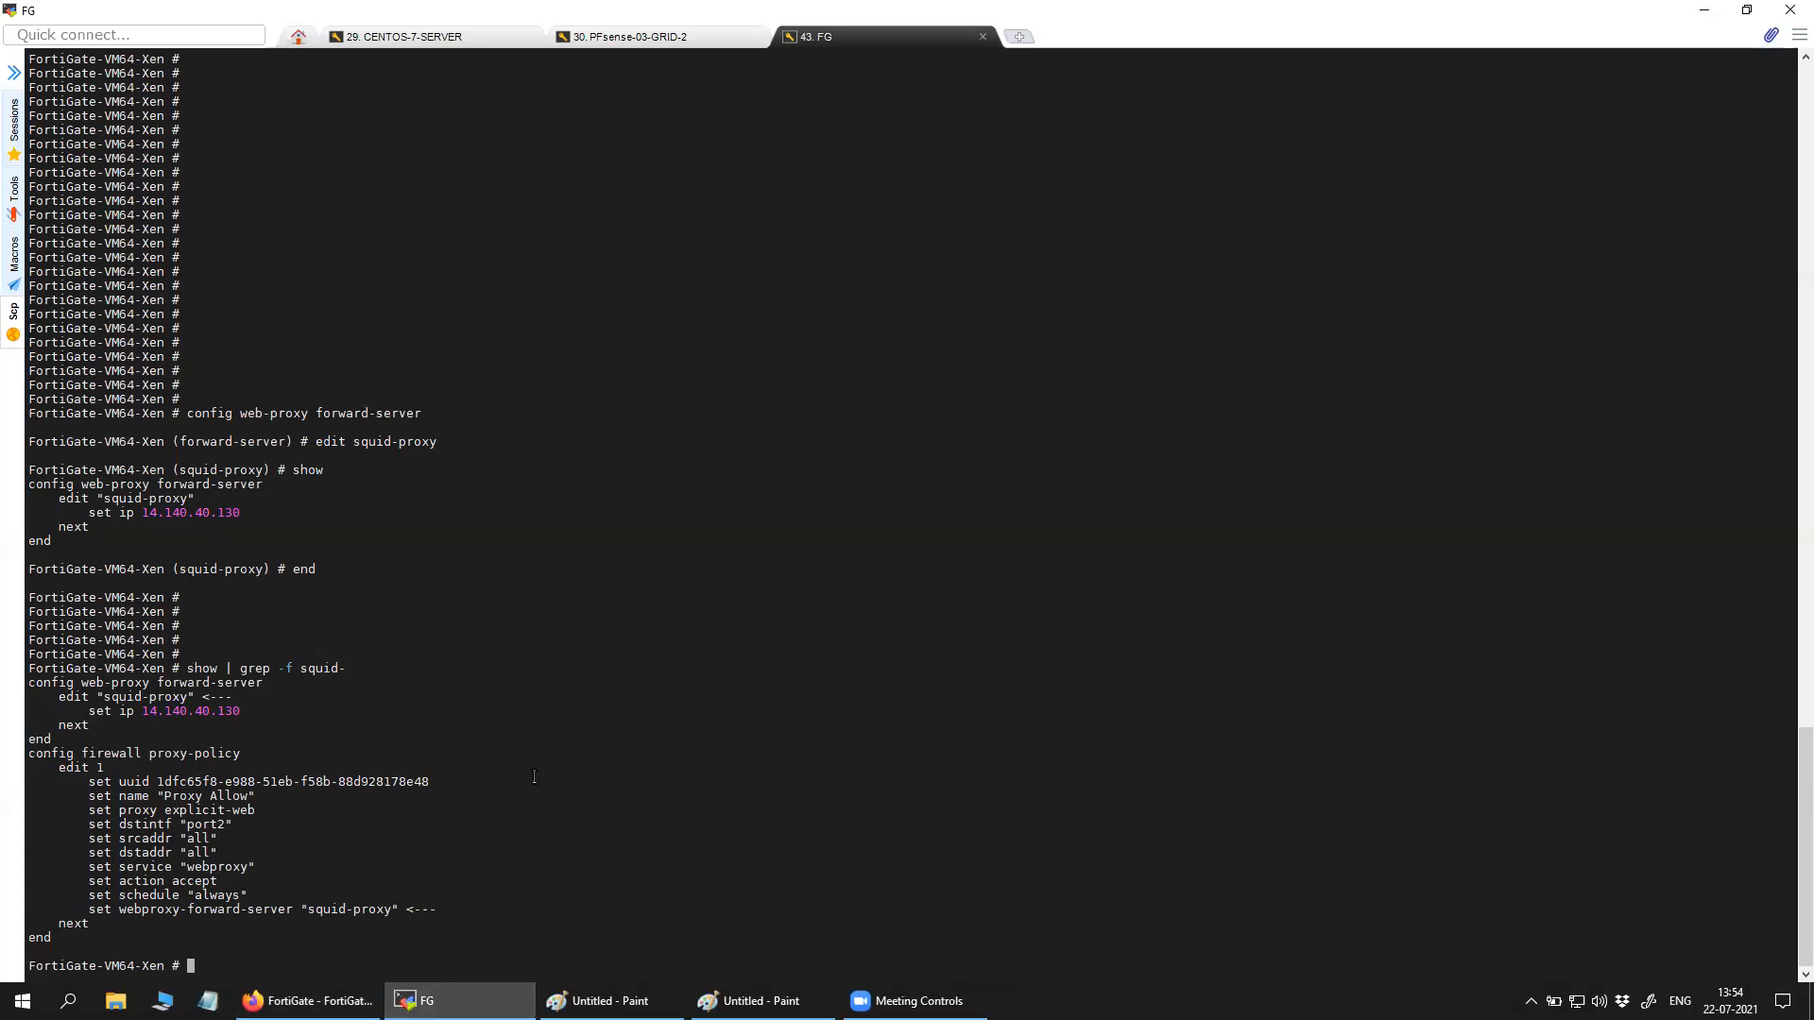
{"action": "key", "text": "Return"}
{"action": "key", "text": "Return"}
{"action": "key", "text": "Return"}
{"action": "key", "text": "Return"}
{"action": "key", "text": "Return"}
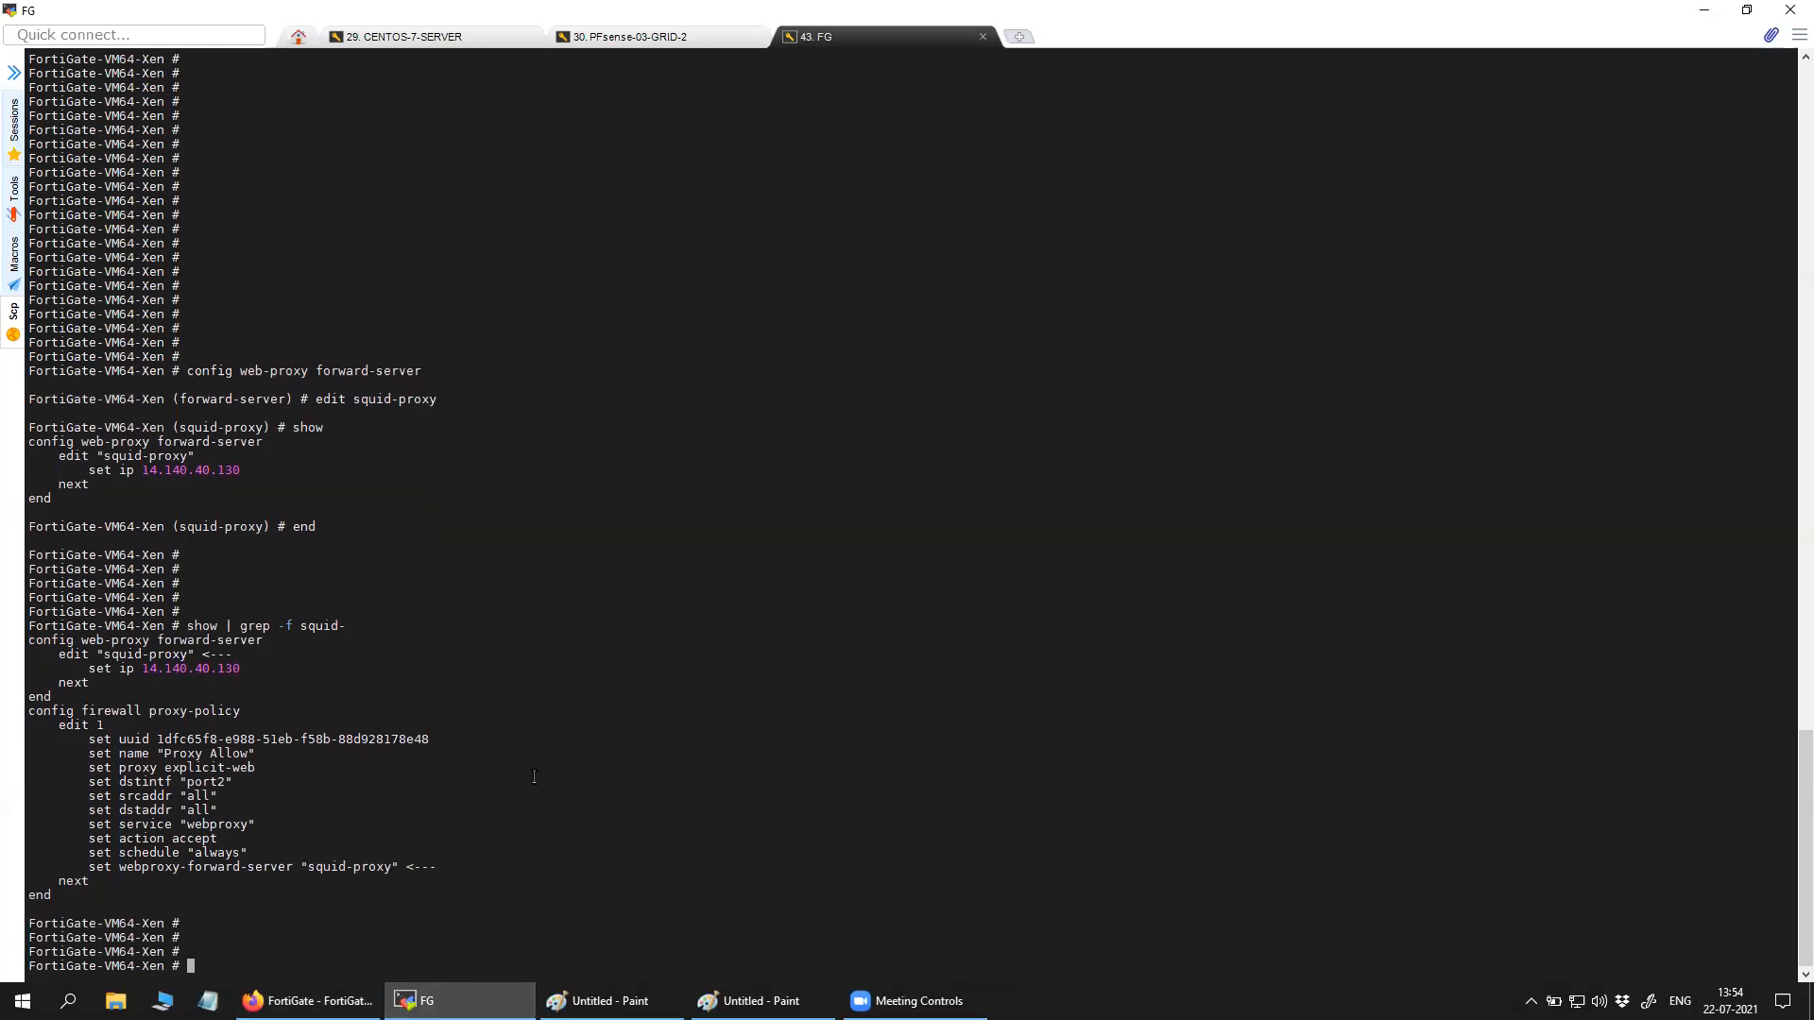
{"action": "left_click", "coordinate": [387, 37]}
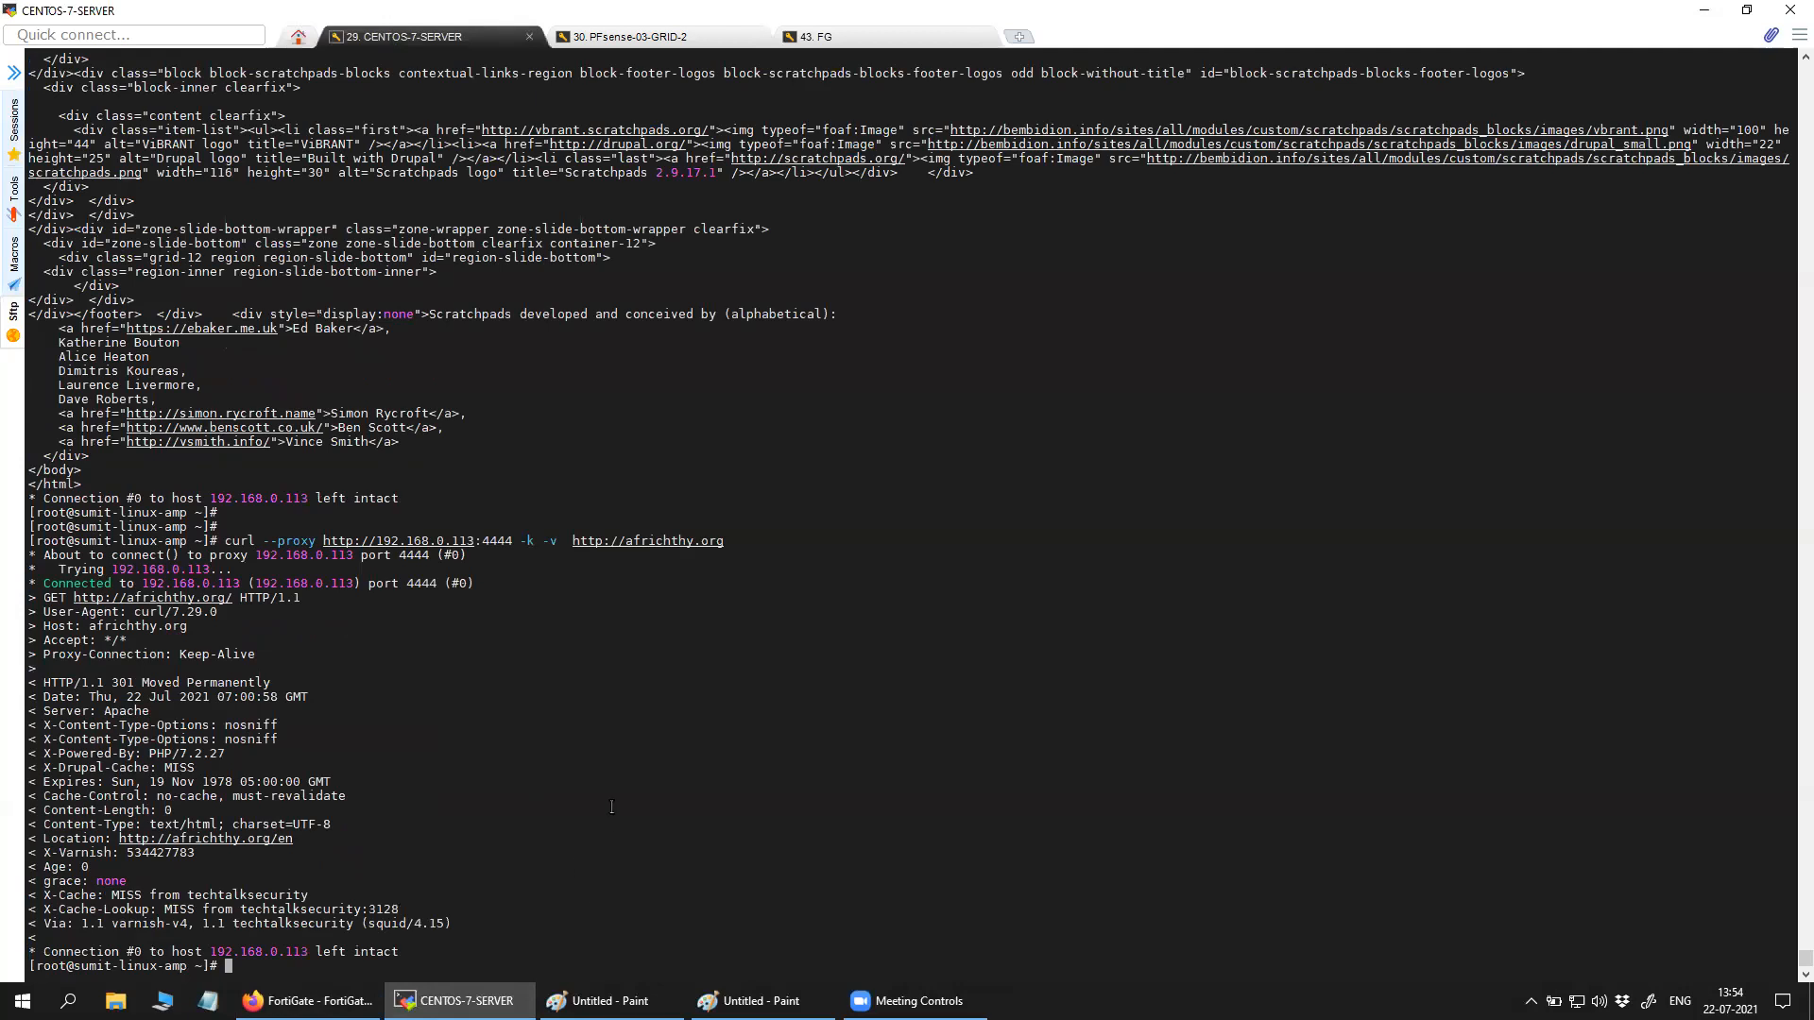
{"action": "key", "text": "Return"}
{"action": "key", "text": "Return"}
{"action": "key", "text": "Return"}
{"action": "key", "text": "Return"}
{"action": "key", "text": "Return"}
{"action": "key", "text": "Return"}
{"action": "key", "text": "Return"}
{"action": "key", "text": "Return"}
{"action": "key", "text": "Return"}
{"action": "key", "text": "Return"}
{"action": "key", "text": "Return"}
{"action": "key", "text": "Return"}
{"action": "key", "text": "Return"}
{"action": "key", "text": "Return"}
{"action": "key", "text": "Return"}
{"action": "key", "text": "Return"}
{"action": "key", "text": "Return"}
{"action": "key", "text": "Return"}
{"action": "key", "text": "Return"}
{"action": "key", "text": "Return"}
{"action": "key", "text": "Return"}
{"action": "key", "text": "Return"}
{"action": "key", "text": "Return"}
{"action": "key", "text": "Return"}
{"action": "key", "text": "Return"}
{"action": "key", "text": "Return"}
{"action": "key", "text": "Return"}
{"action": "key", "text": "Return"}
{"action": "key", "text": "Return"}
{"action": "key", "text": "Return"}
{"action": "key", "text": "Return"}
{"action": "key", "text": "Return"}
{"action": "key", "text": "Return"}
{"action": "key", "text": "Return"}
{"action": "key", "text": "Return"}
{"action": "key", "text": "Return"}
{"action": "key", "text": "Return"}
{"action": "key", "text": "Return"}
{"action": "key", "text": "Return"}
{"action": "key", "text": "Return"}
{"action": "key", "text": "Up"}
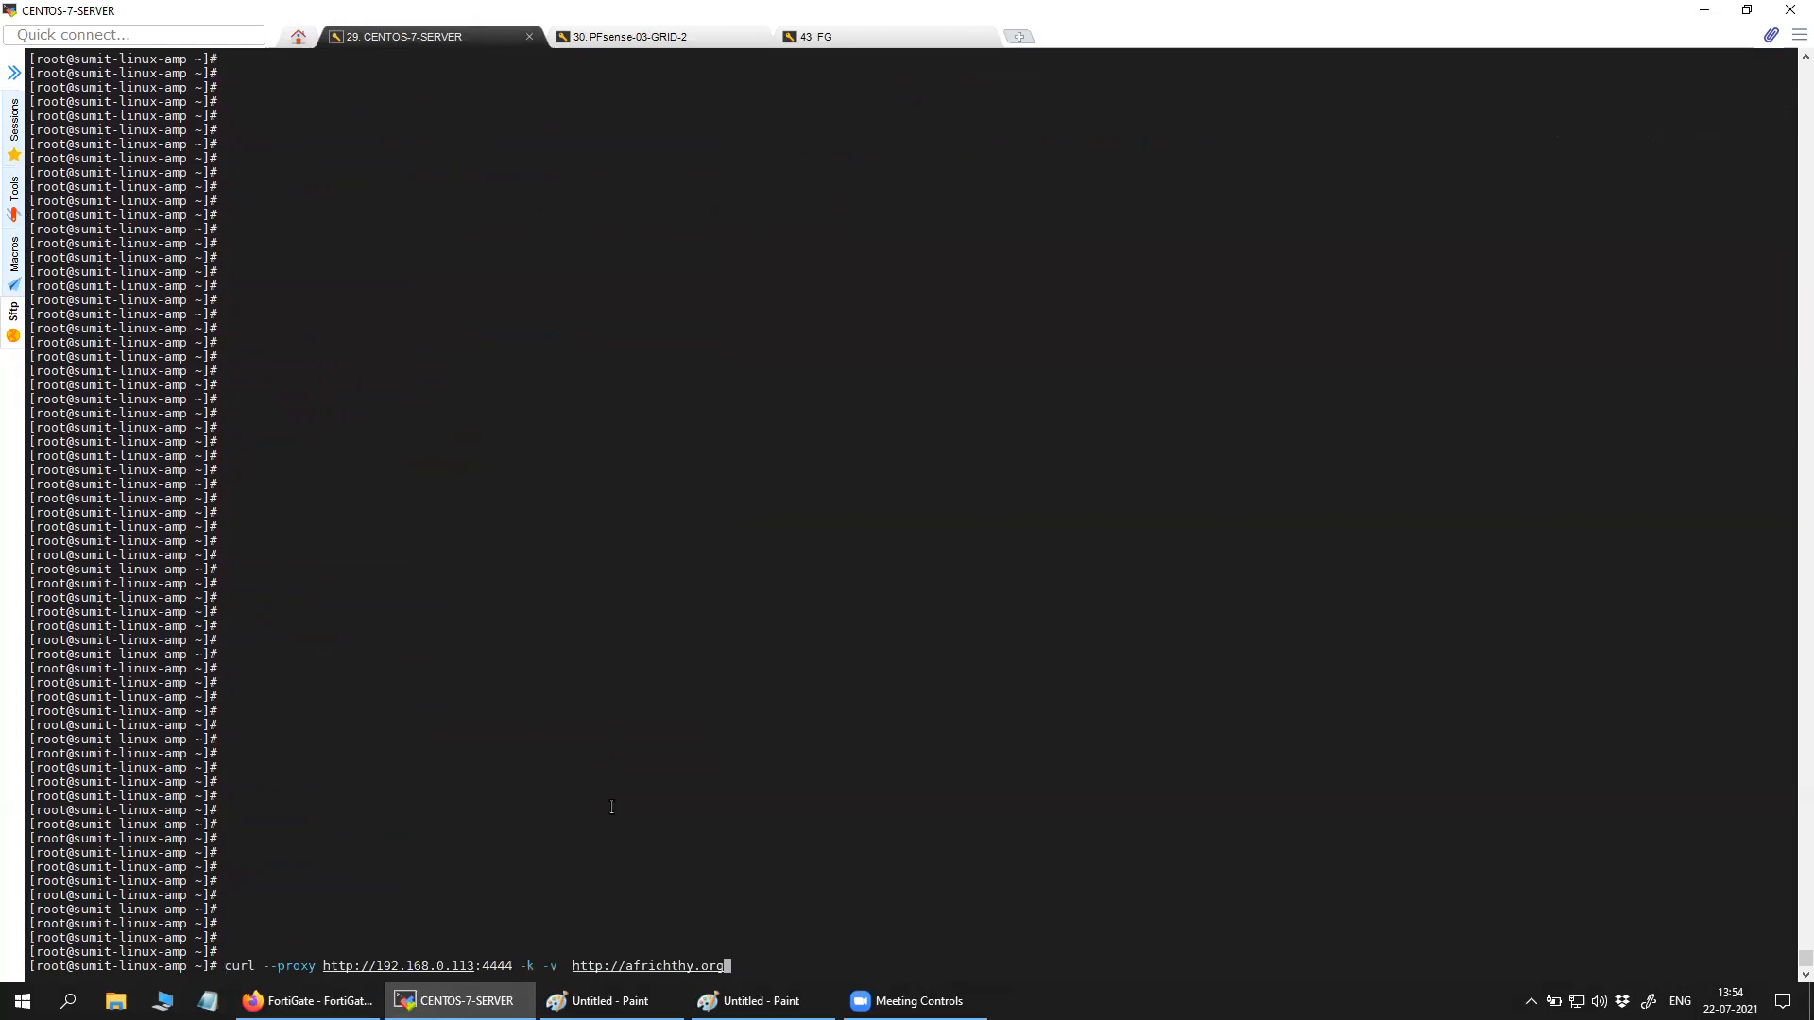
{"action": "key", "text": "Up"}
{"action": "key", "text": "Up"}
{"action": "key", "text": "Down"}
{"action": "key", "text": "Down"}
Highlight the proxy address 192.168.0.113 in the curl command and underline ports 4444-4445 again on the Paint diagram.
{"action": "double_click", "coordinate": [231, 964]}
{"action": "left_click_drag", "start_coordinate": [482, 965], "coordinate": [379, 965]}
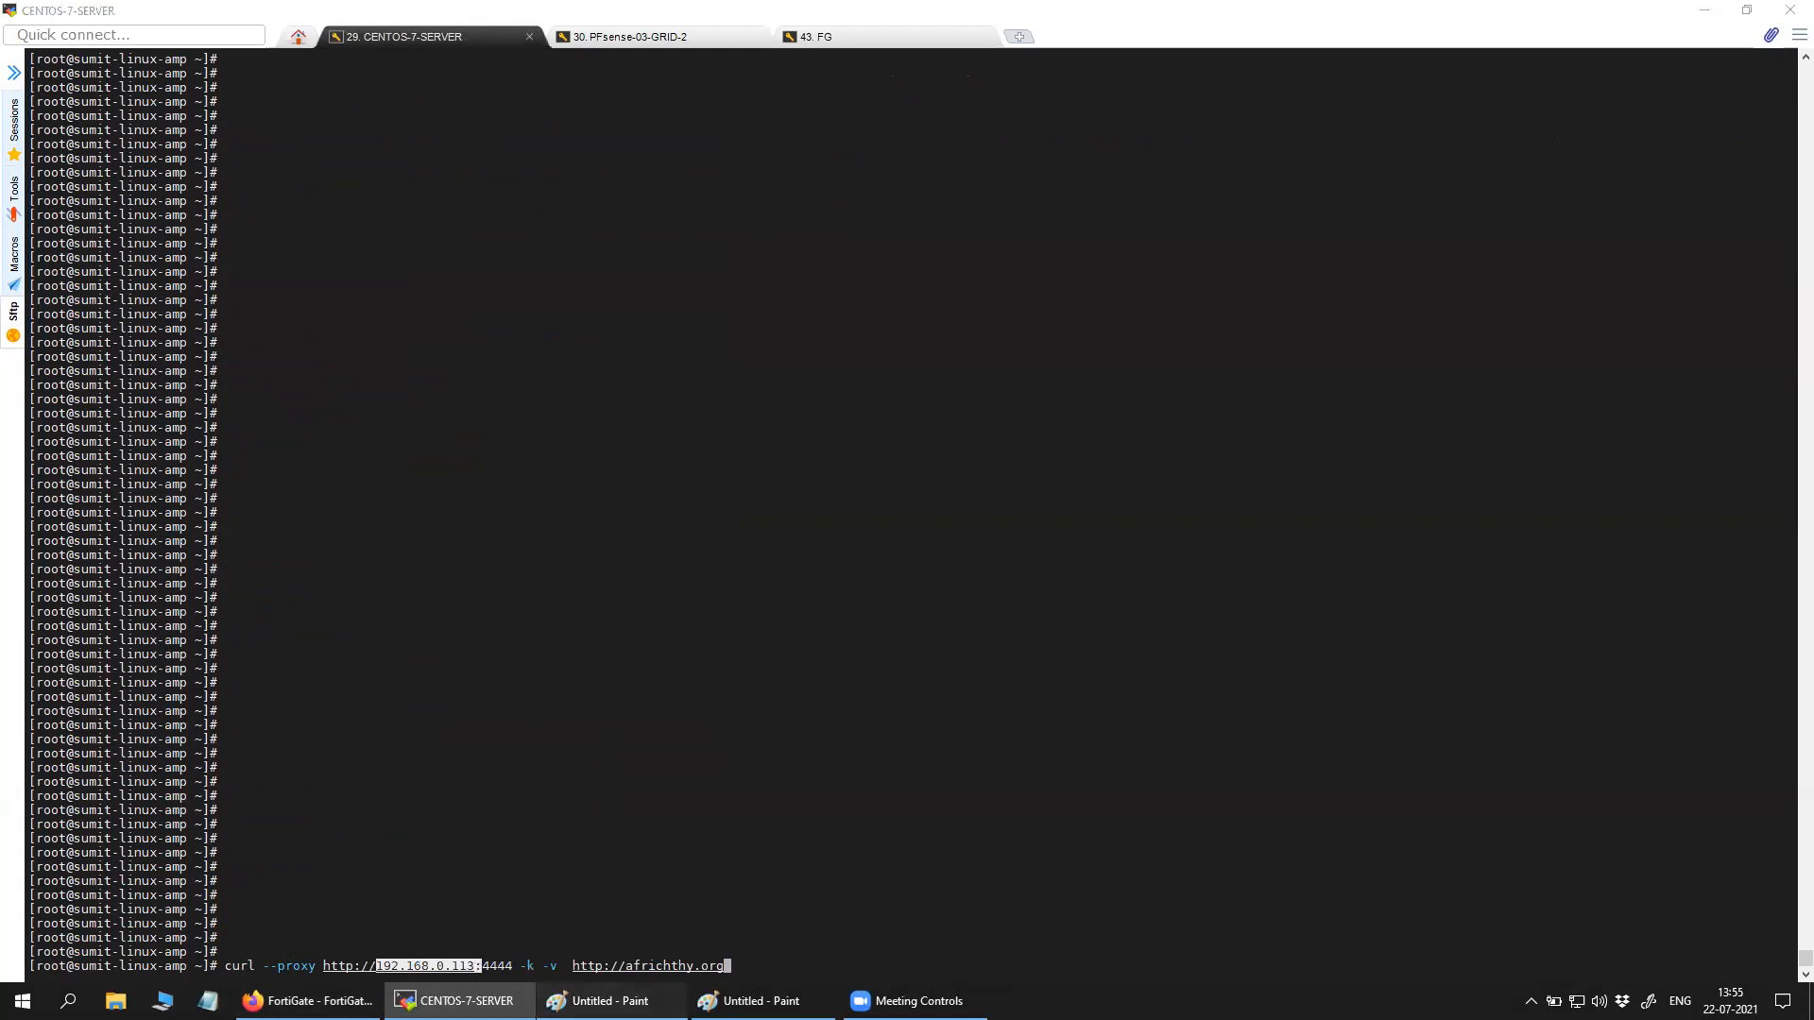
{"action": "left_click", "coordinate": [605, 1001]}
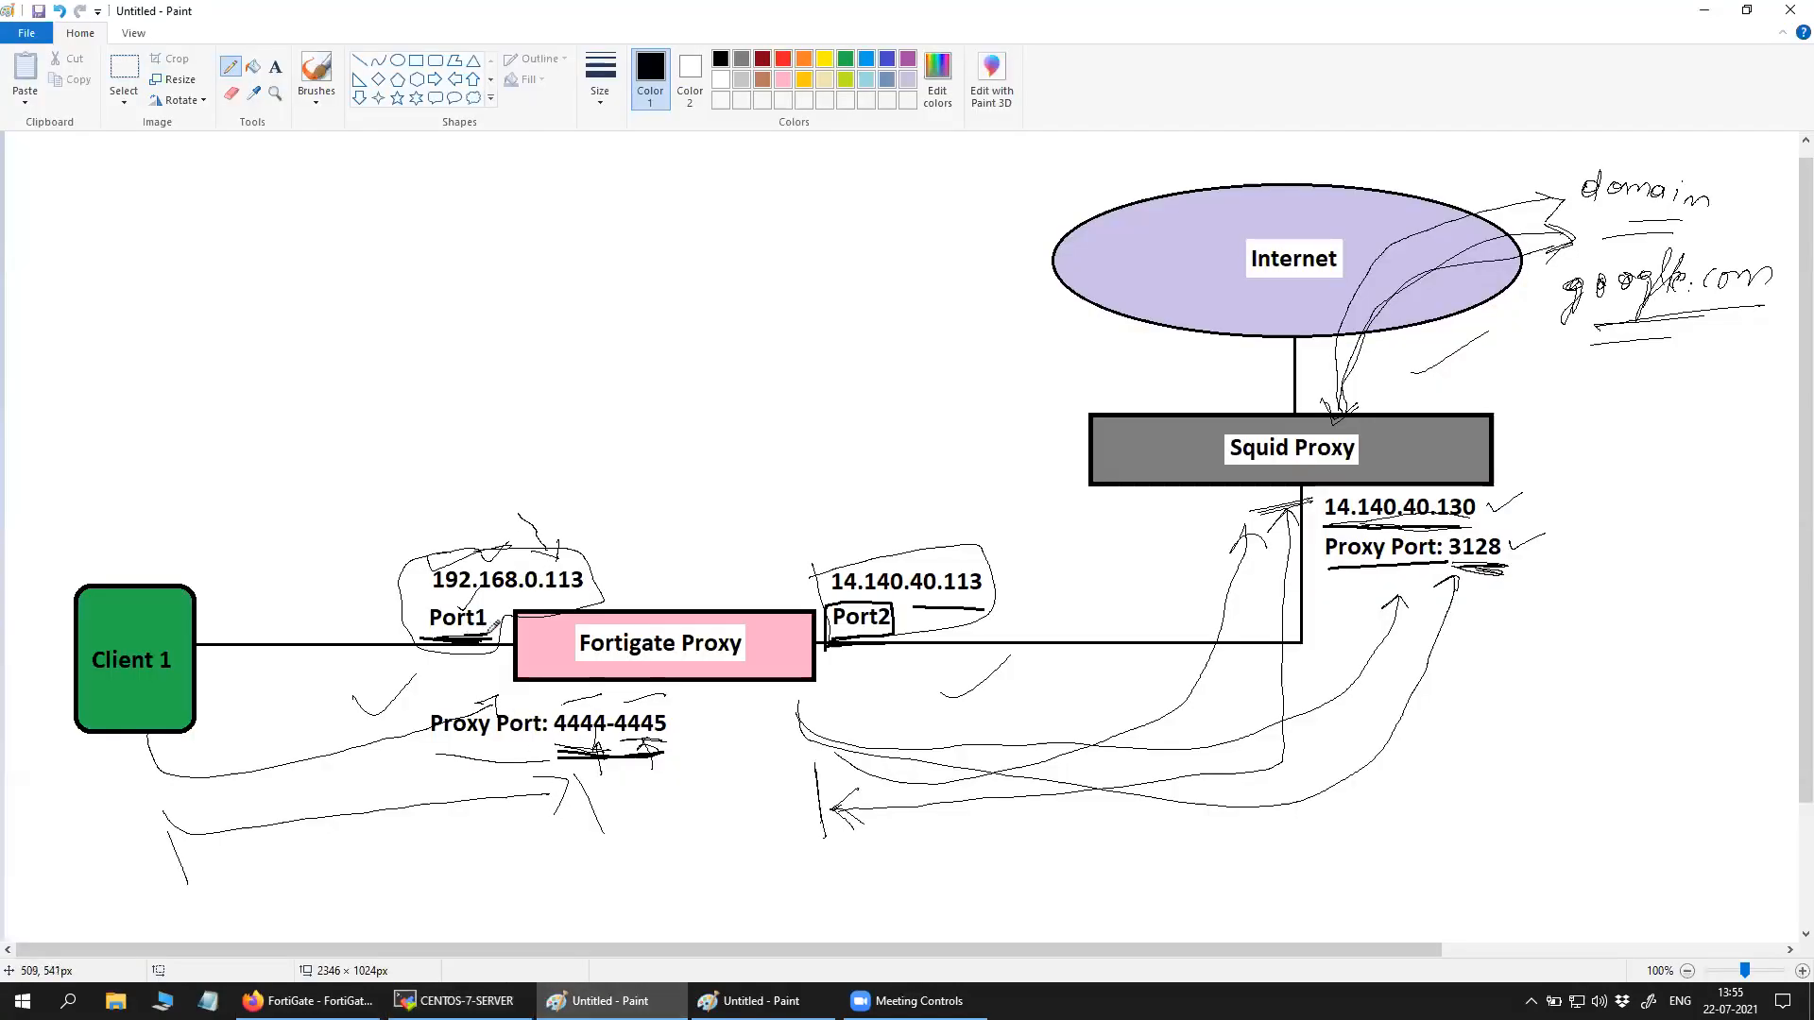
{"action": "left_click_drag", "start_coordinate": [564, 750], "coordinate": [661, 746]}
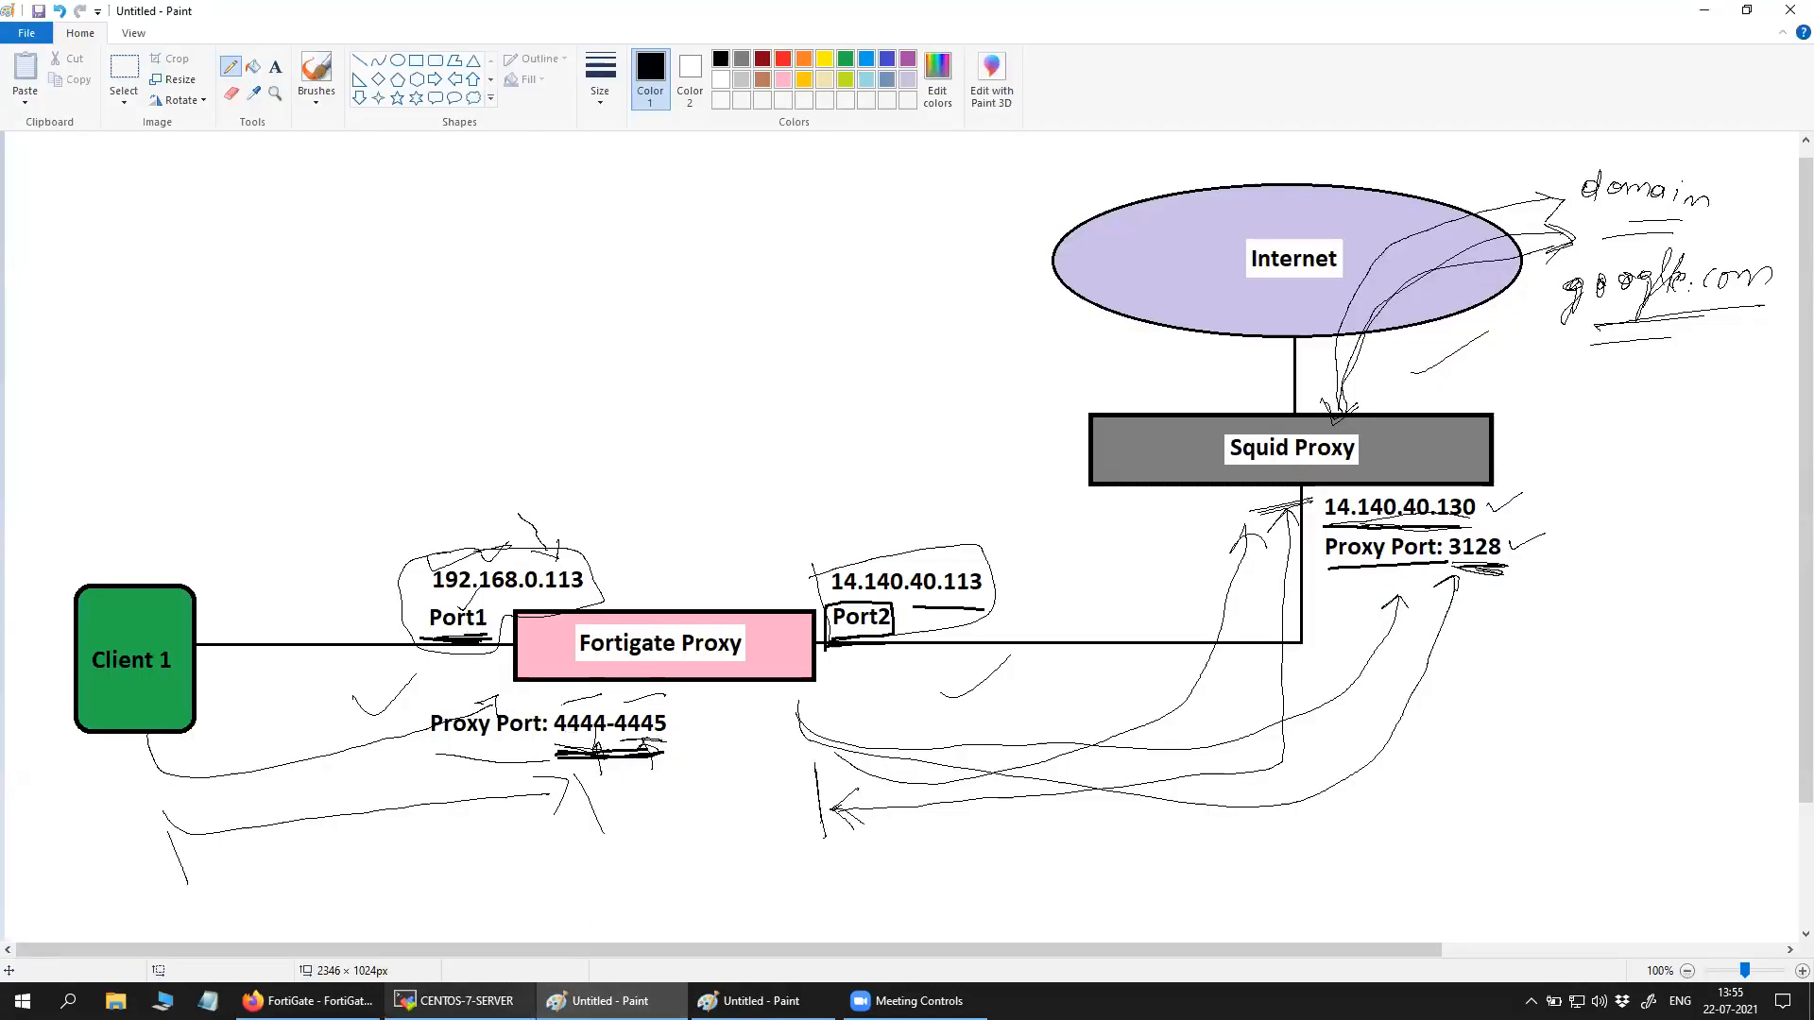
Back in CENTOS-7-SERVER, highlight the curl command's port, proxy portion and destination URL, and return to FortiGate's Explicit Proxy page.
{"action": "left_click", "coordinate": [453, 1001]}
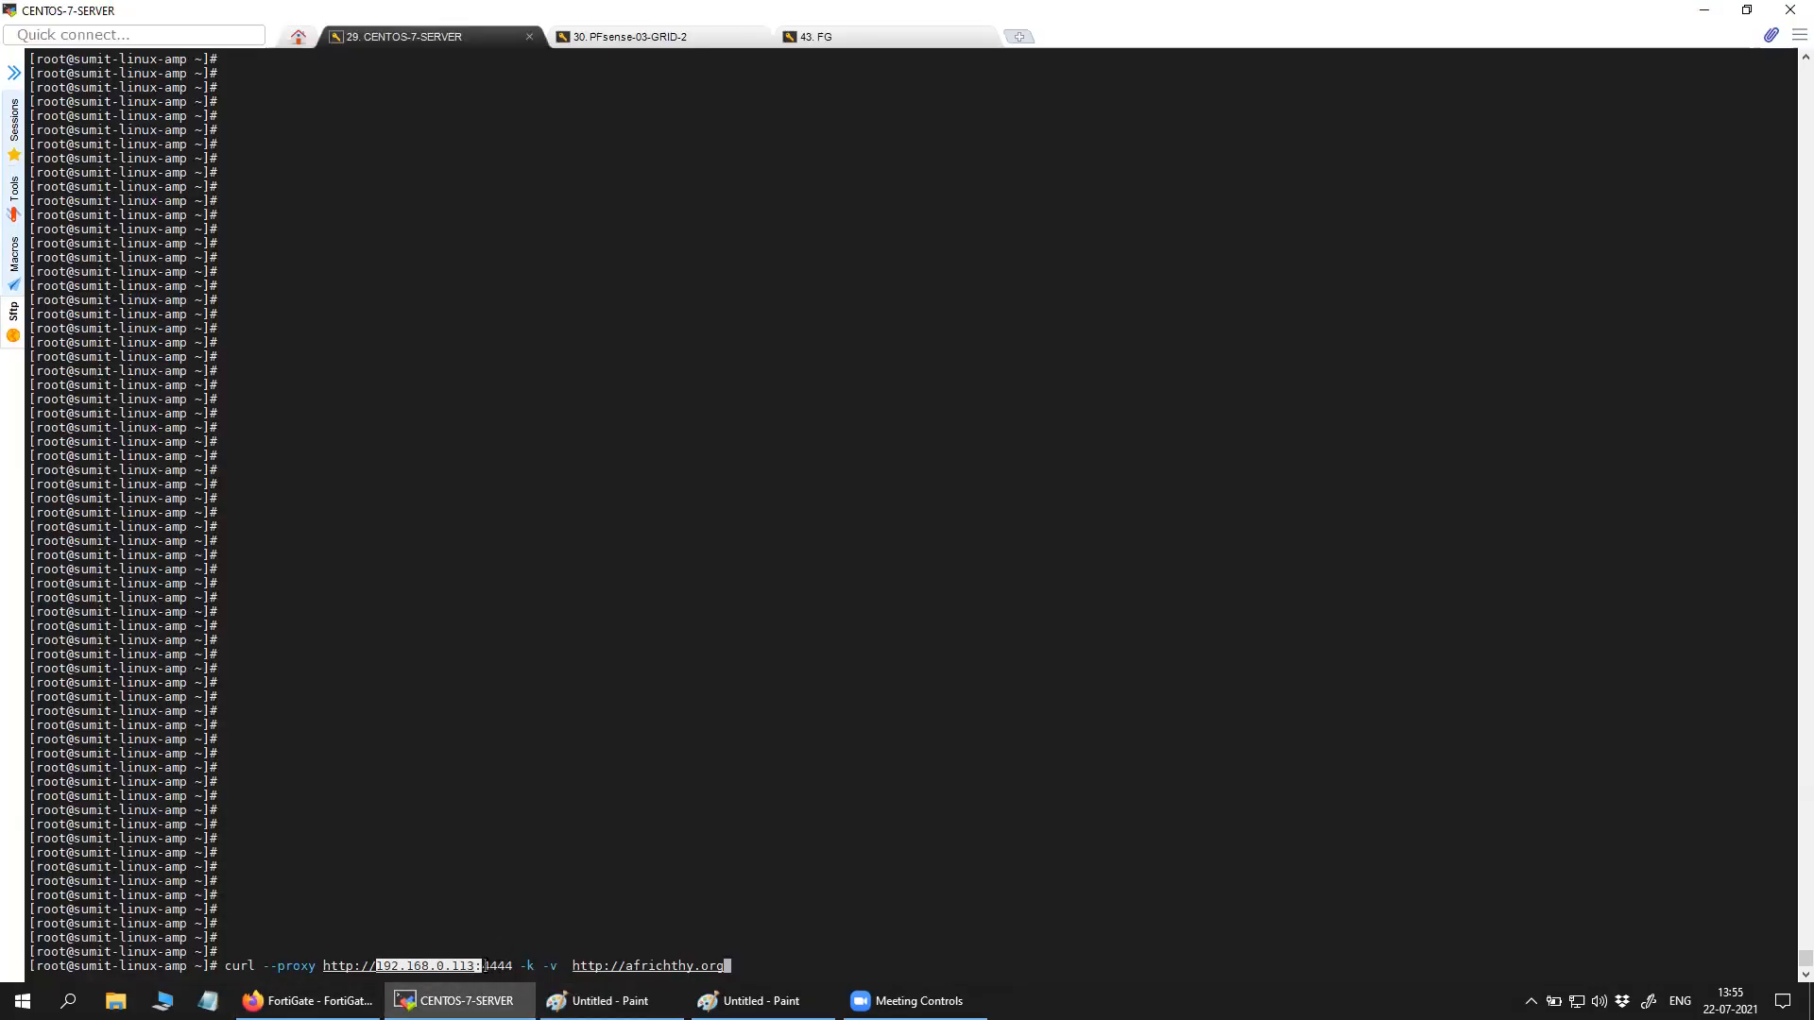
{"action": "double_click", "coordinate": [497, 966]}
{"action": "left_click", "coordinate": [214, 965]}
{"action": "left_click_drag", "start_coordinate": [230, 965], "coordinate": [514, 965]}
{"action": "left_click", "coordinate": [514, 965]}
{"action": "left_click_drag", "start_coordinate": [225, 965], "coordinate": [511, 958]}
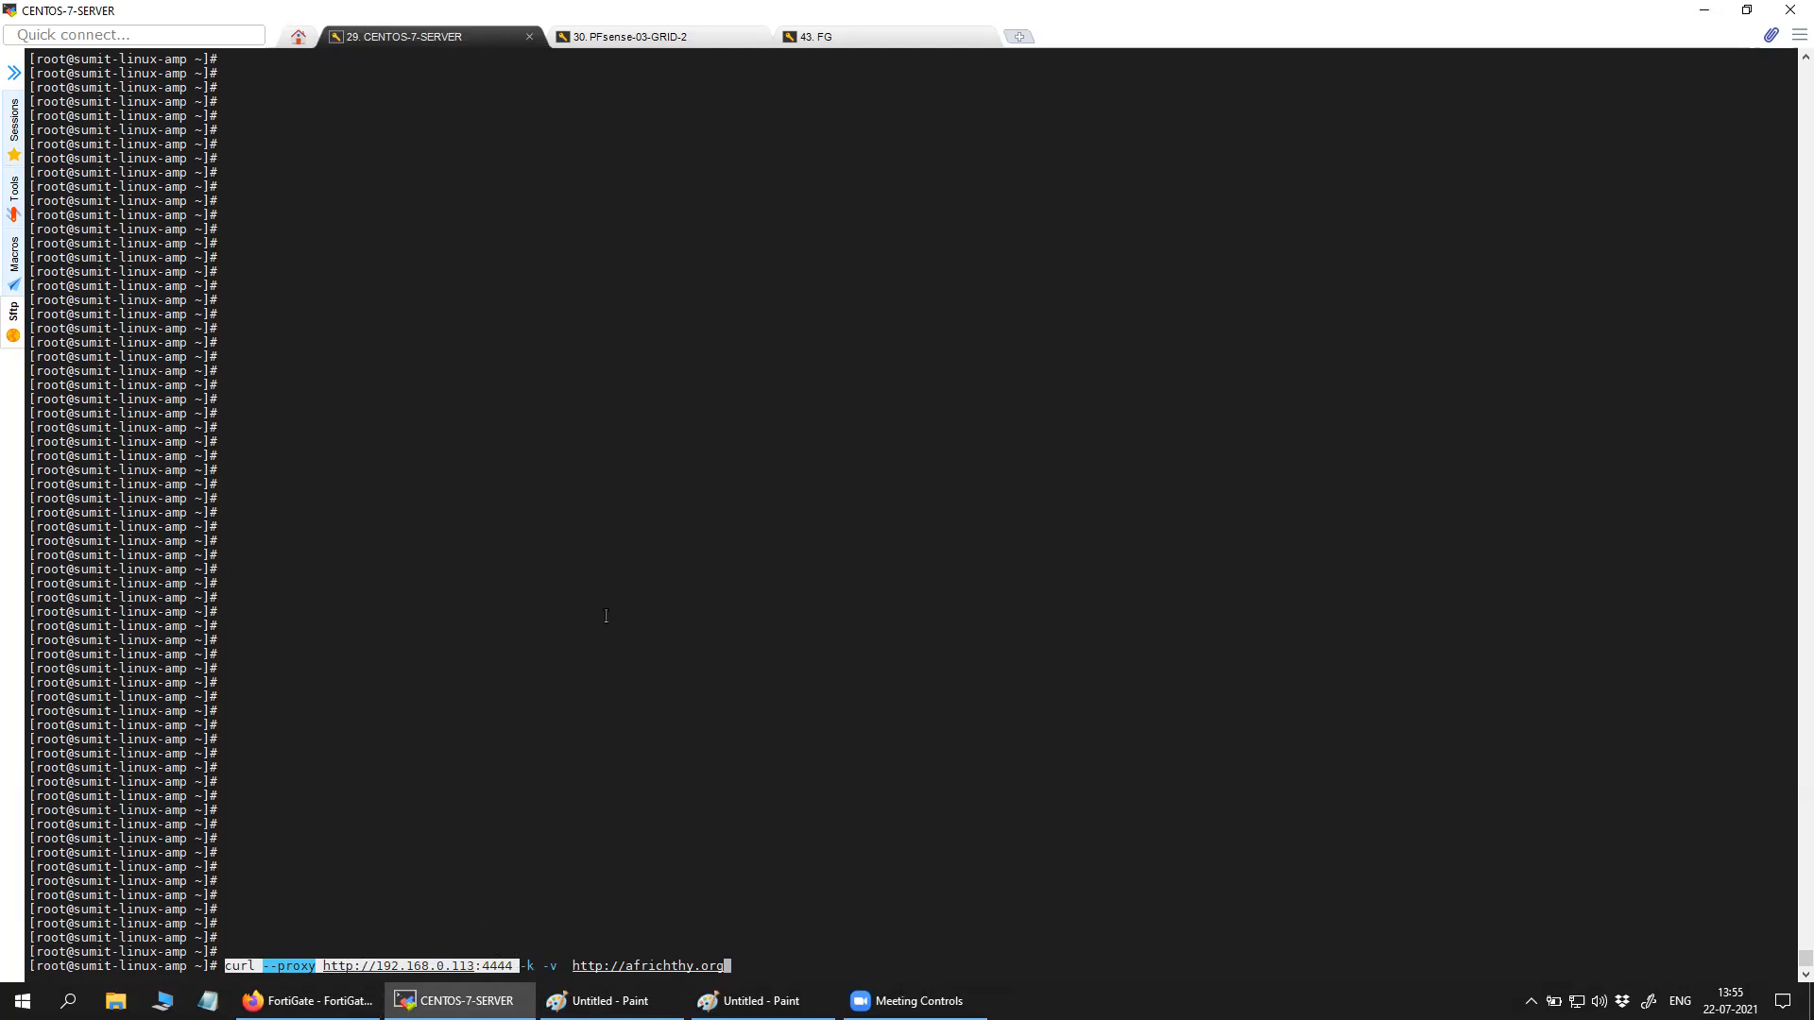
{"action": "left_click", "coordinate": [576, 965]}
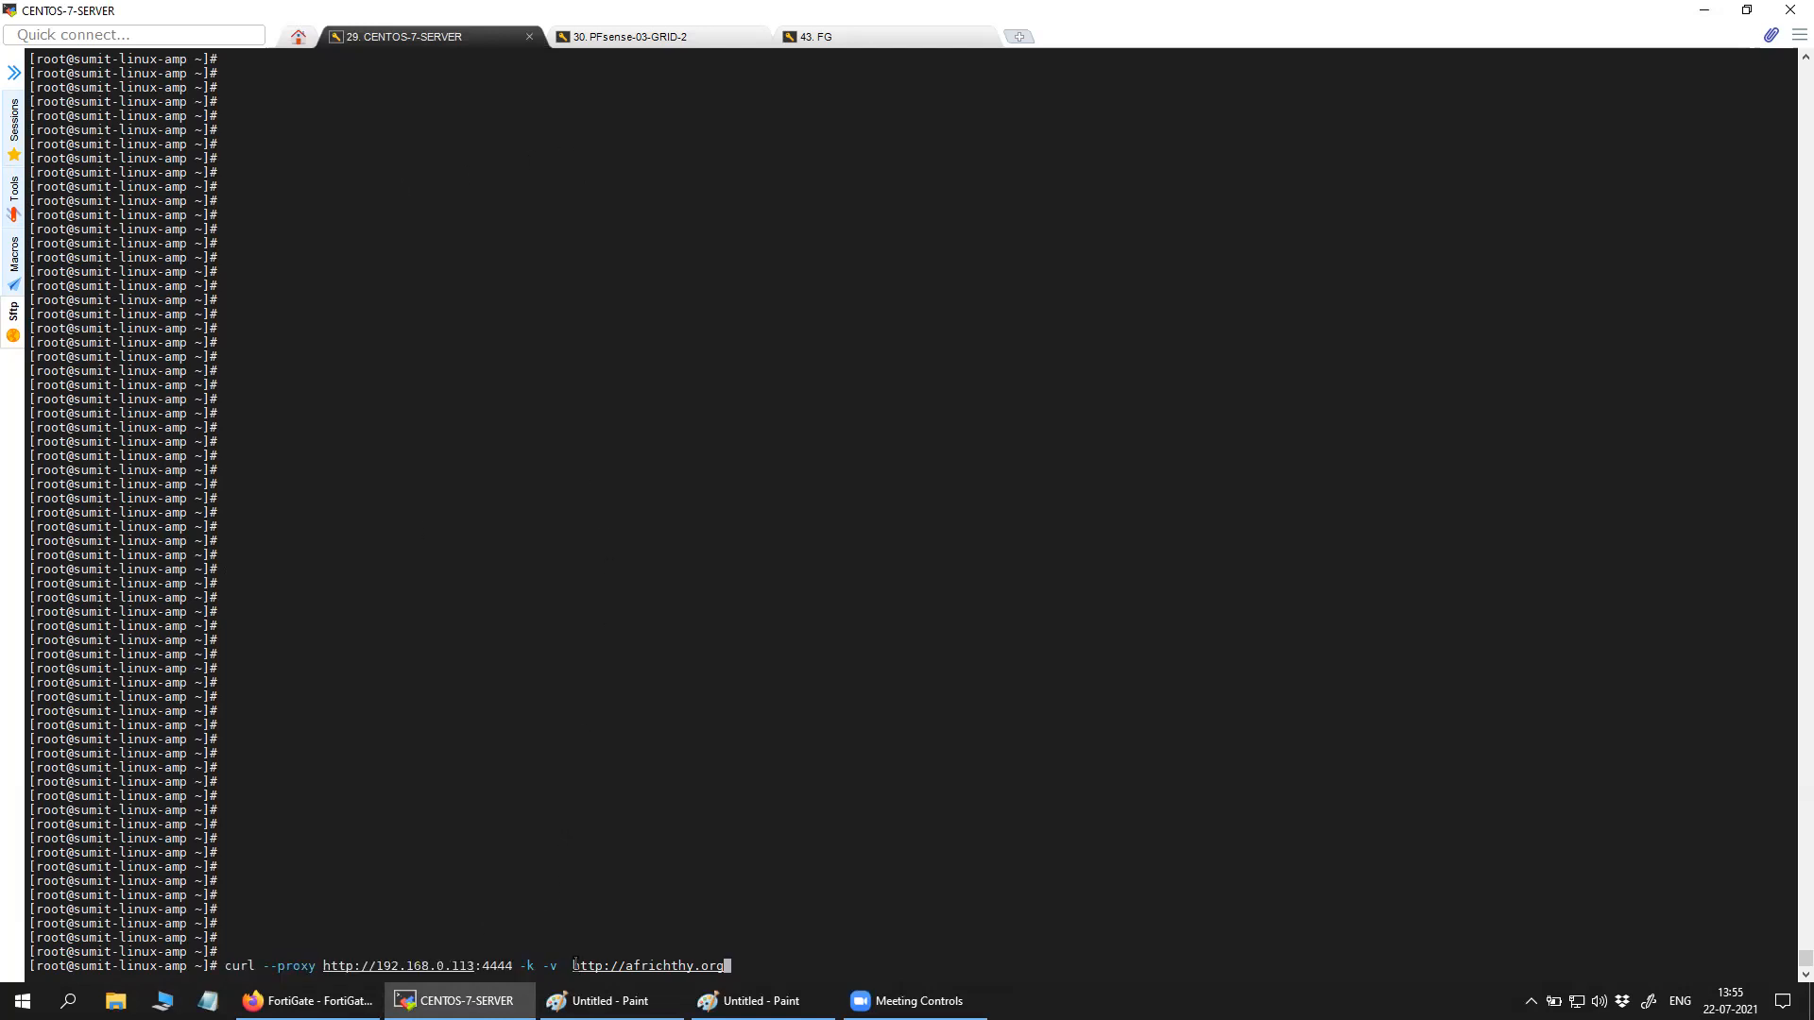
{"action": "left_click_drag", "start_coordinate": [584, 965], "coordinate": [719, 966]}
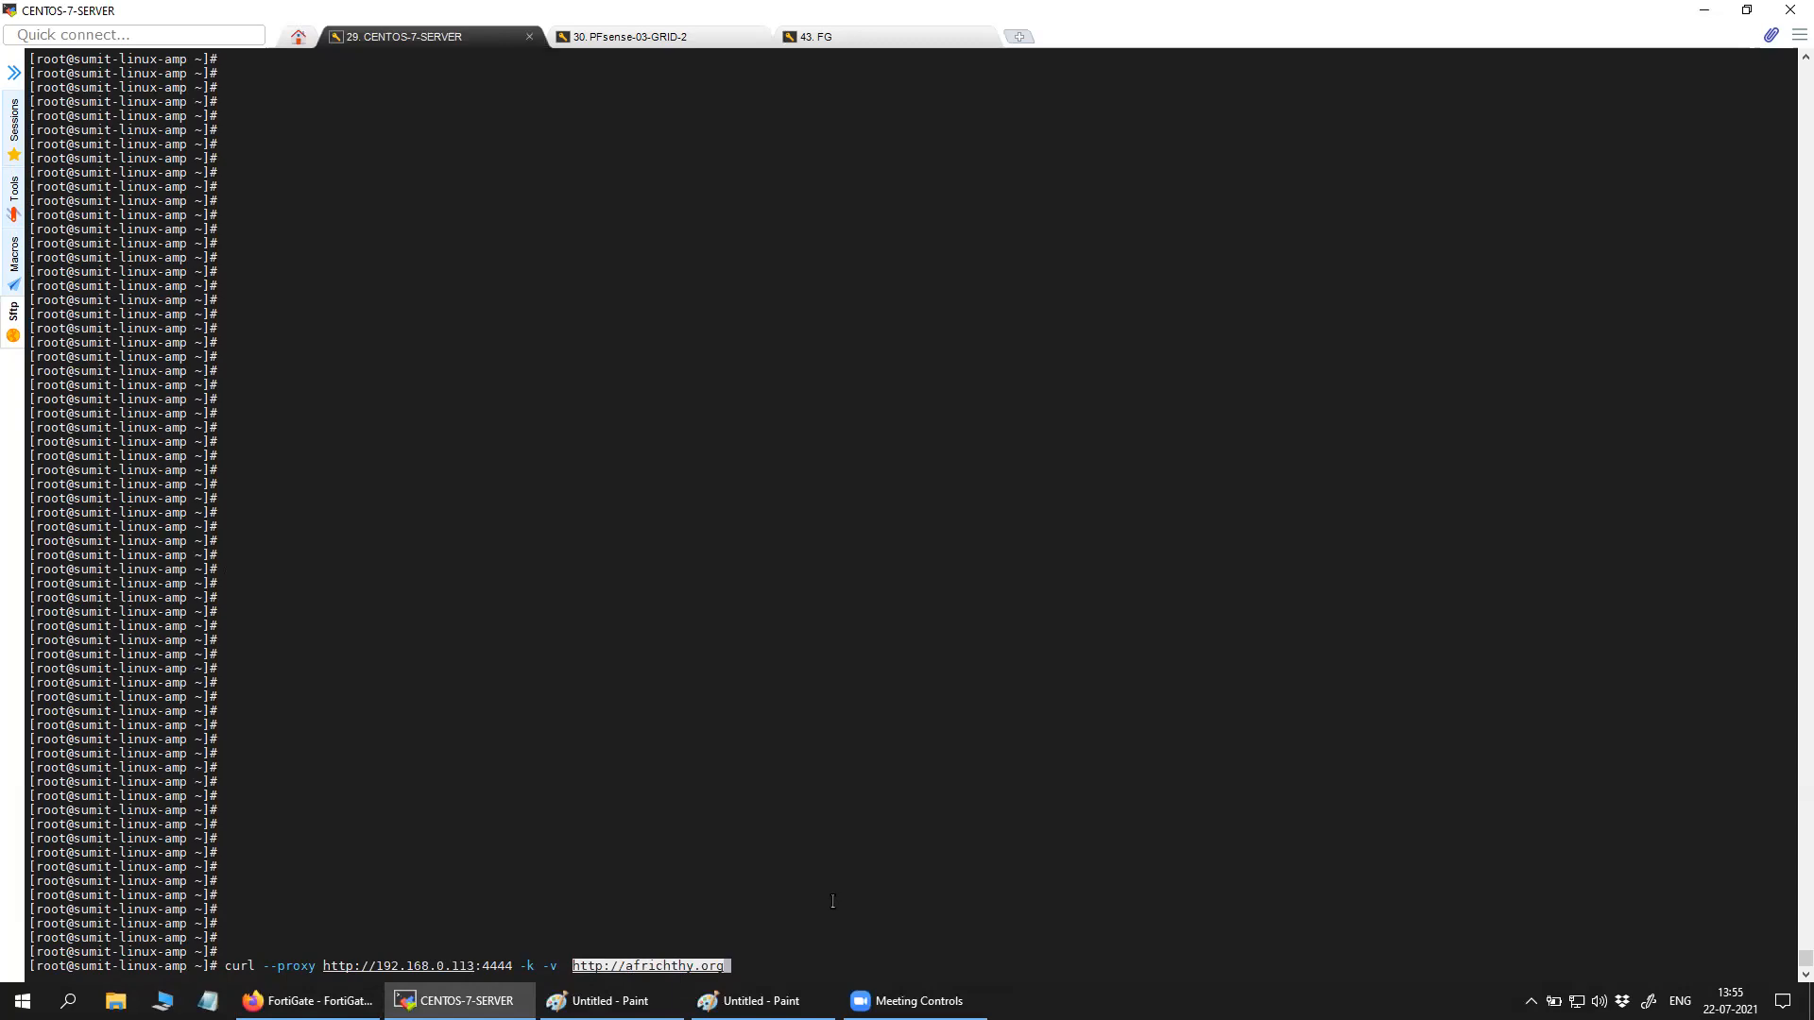
{"action": "left_click", "coordinate": [307, 1000]}
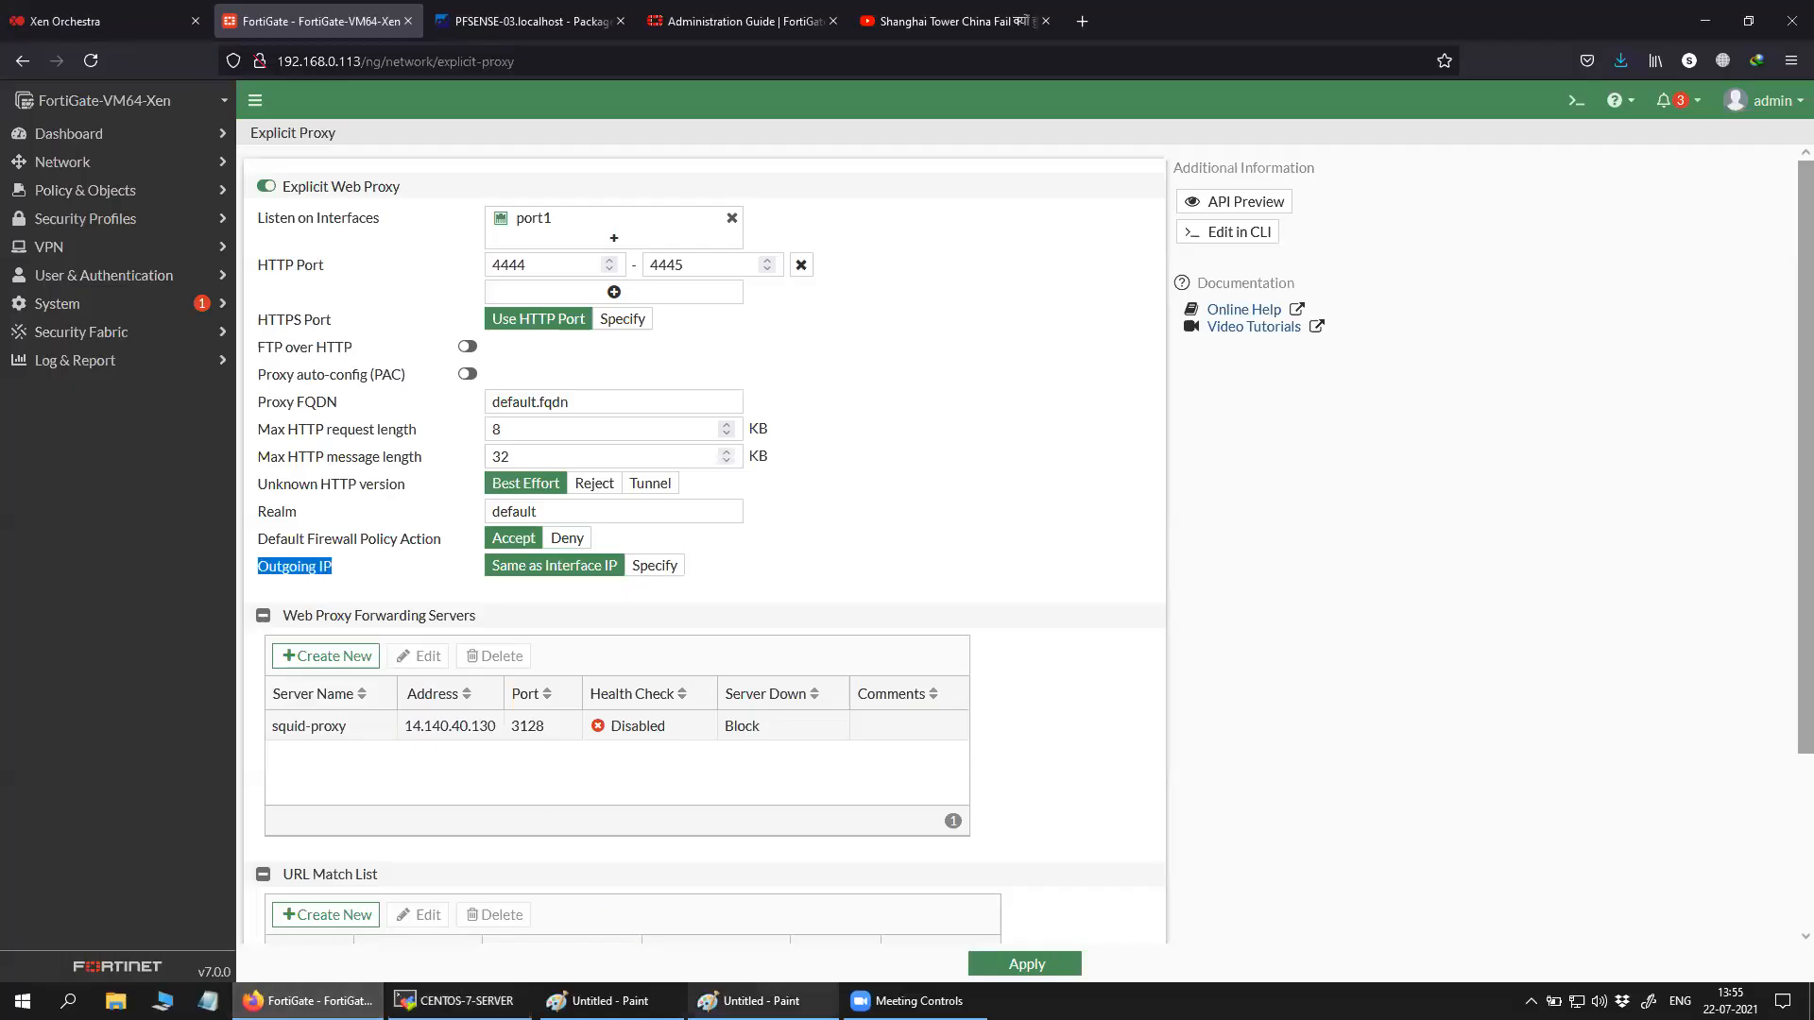
On the Paint checklist, draw tick marks beside item 8 (forwarding server in proxy policy) and item 9 (packet capture).
{"action": "left_click", "coordinate": [761, 1001]}
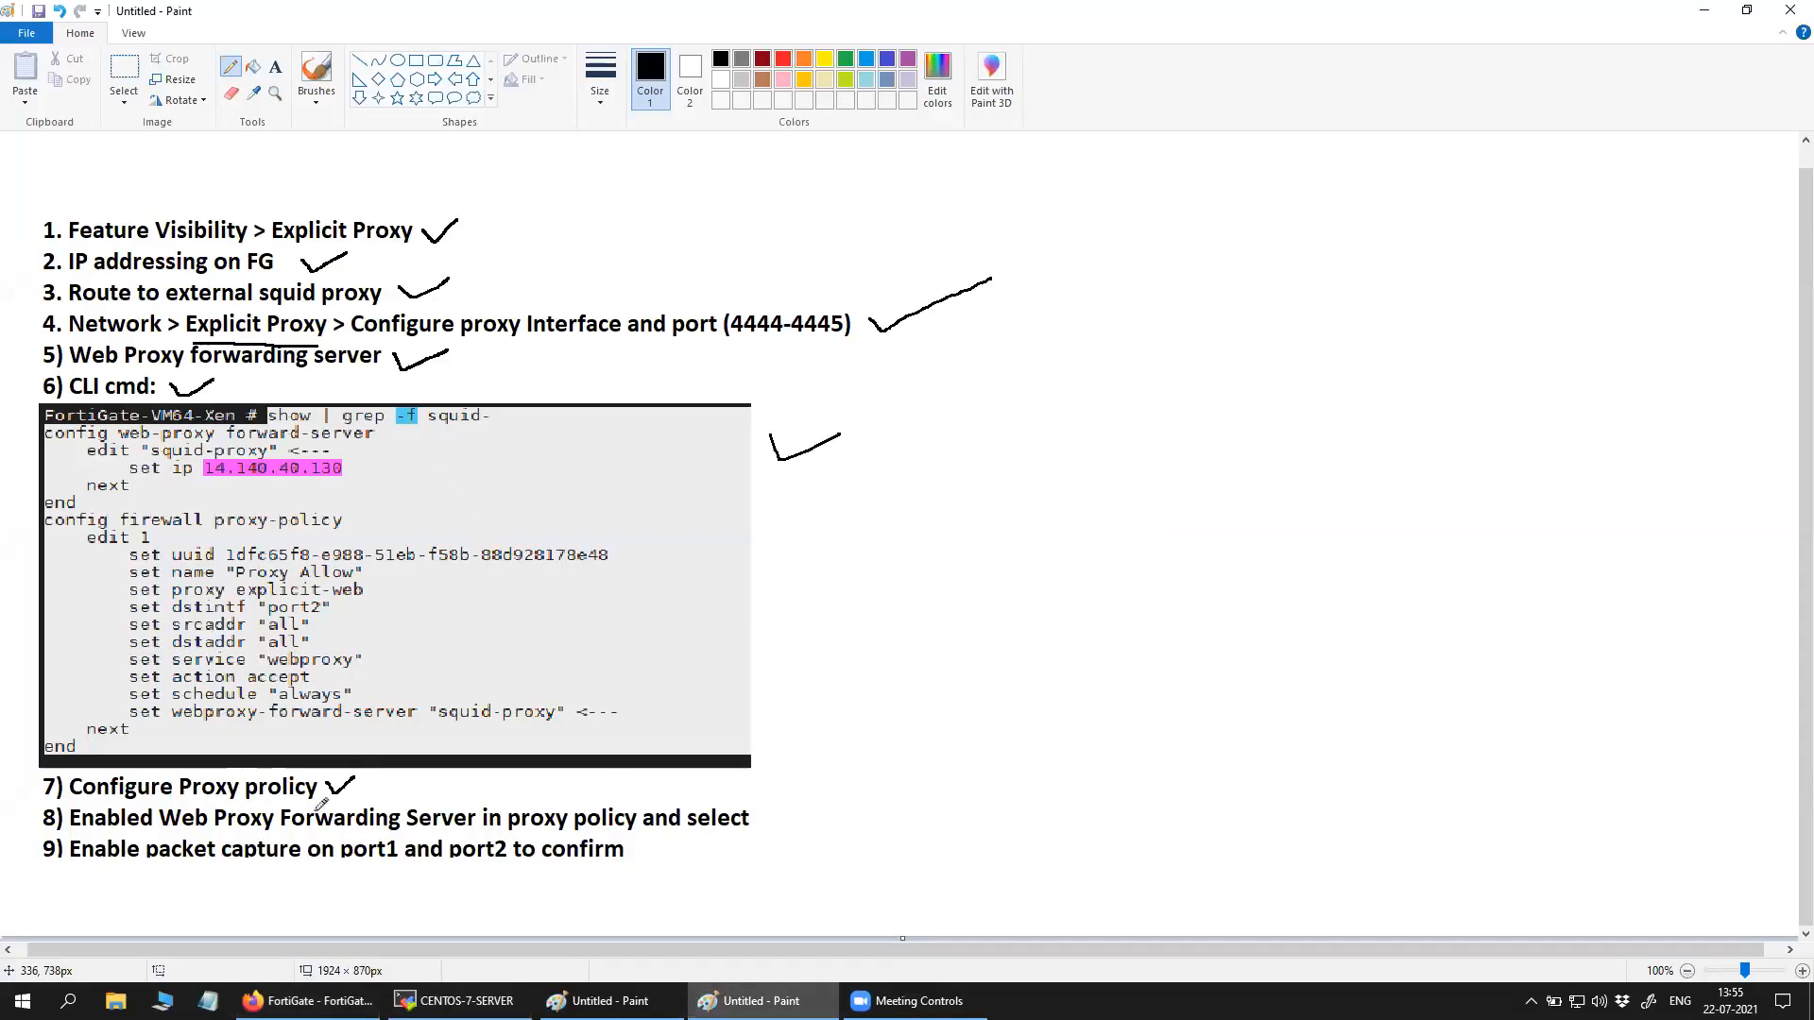
{"action": "left_click_drag", "start_coordinate": [762, 812], "coordinate": [832, 783]}
{"action": "left_click_drag", "start_coordinate": [650, 847], "coordinate": [718, 818]}
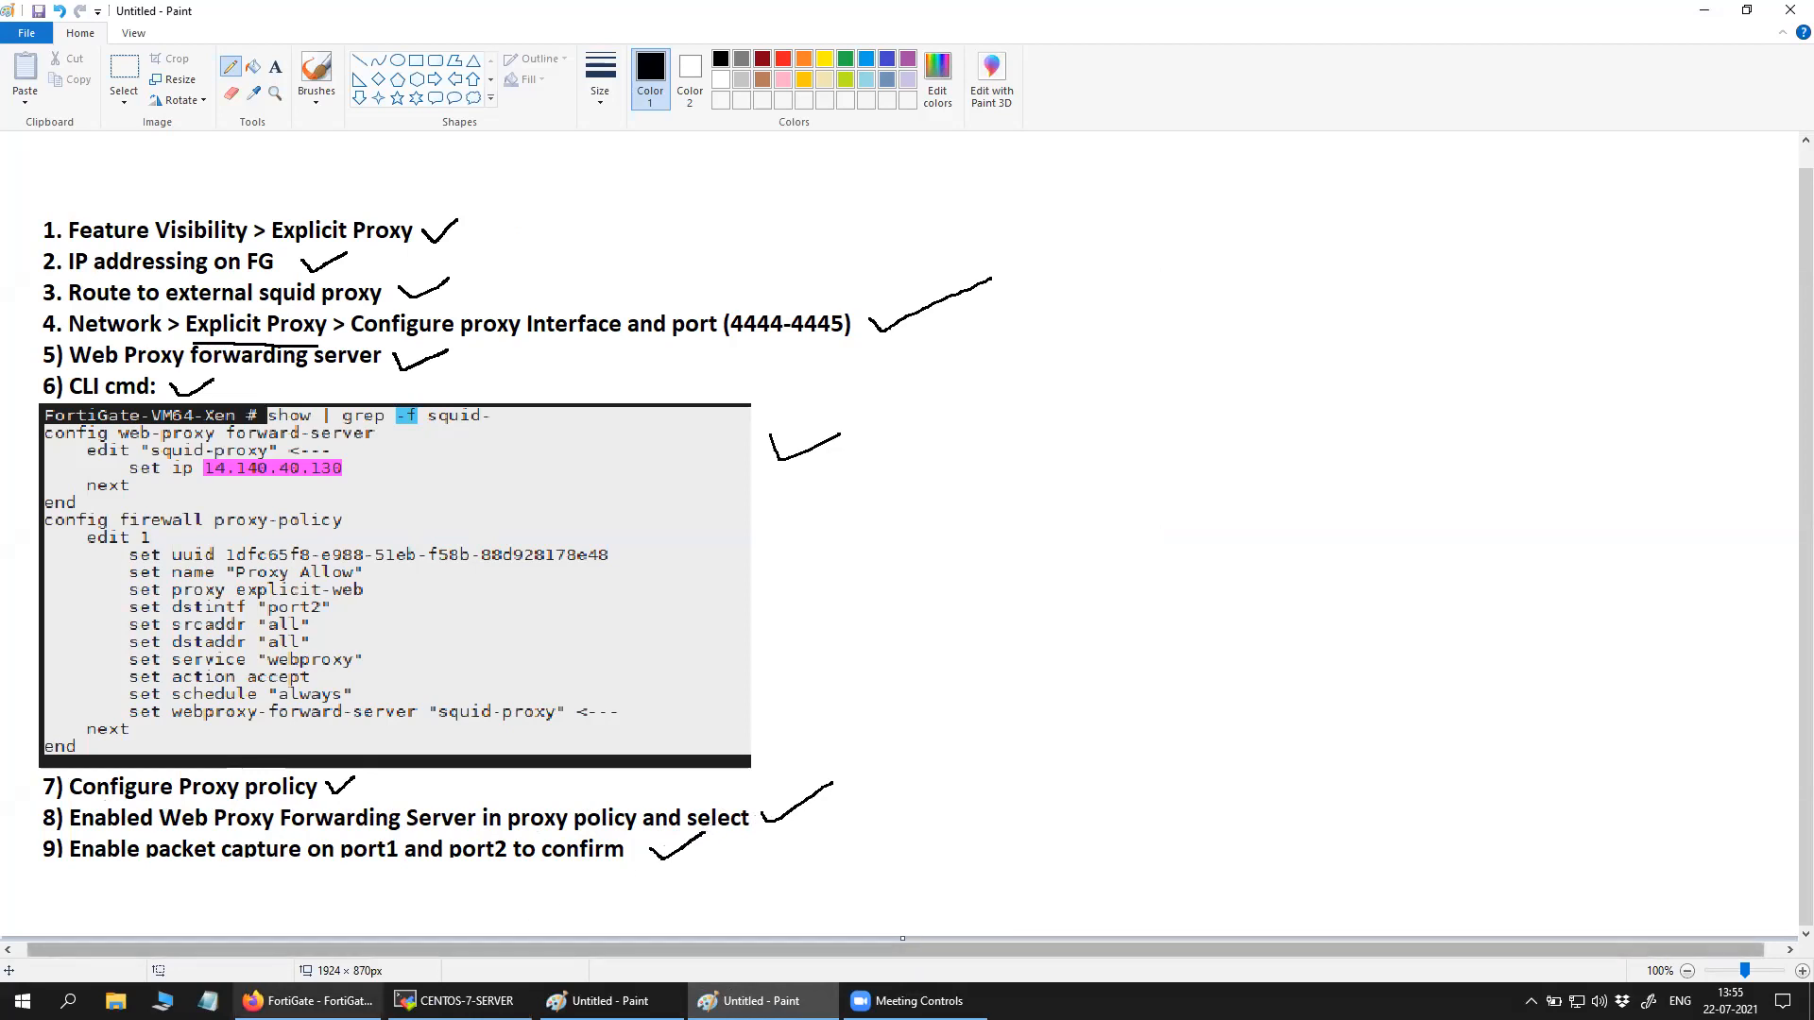
In FortiGate's Packet Capture list, stop the running captures on port1 and port2.
{"action": "left_click", "coordinate": [307, 1001]}
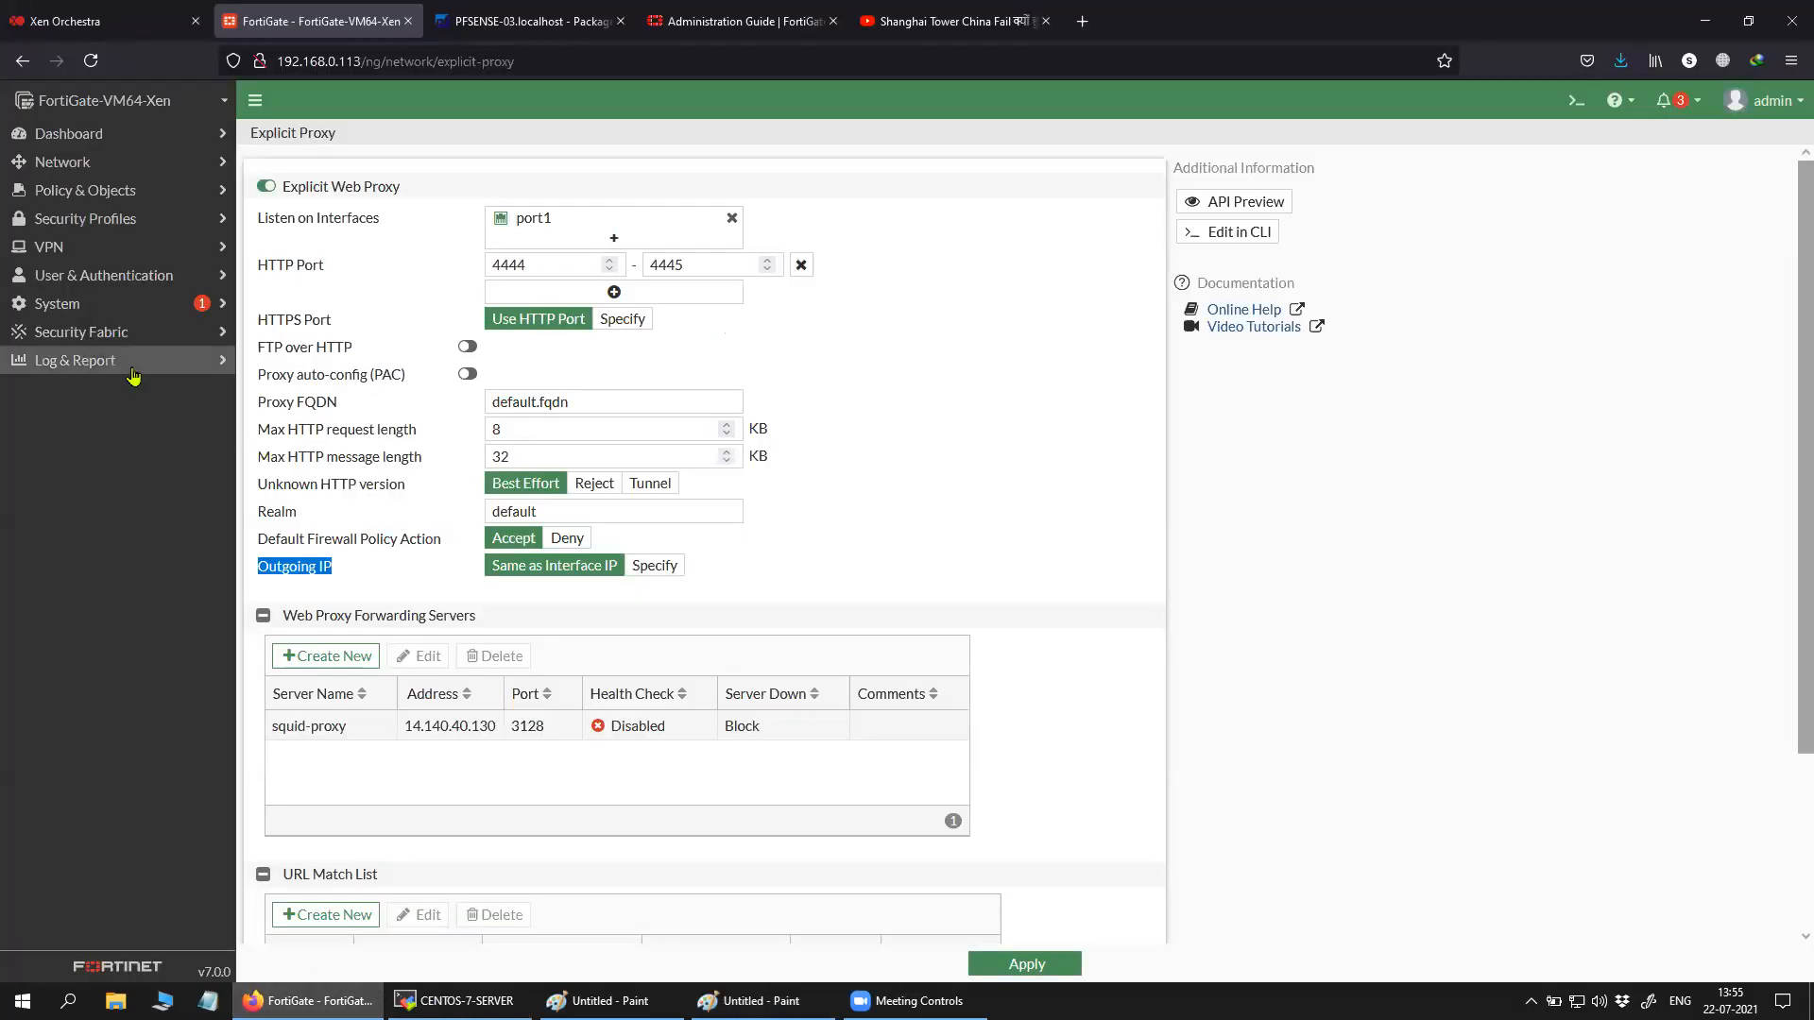
{"action": "left_click", "coordinate": [62, 162]}
{"action": "left_click", "coordinate": [82, 275]}
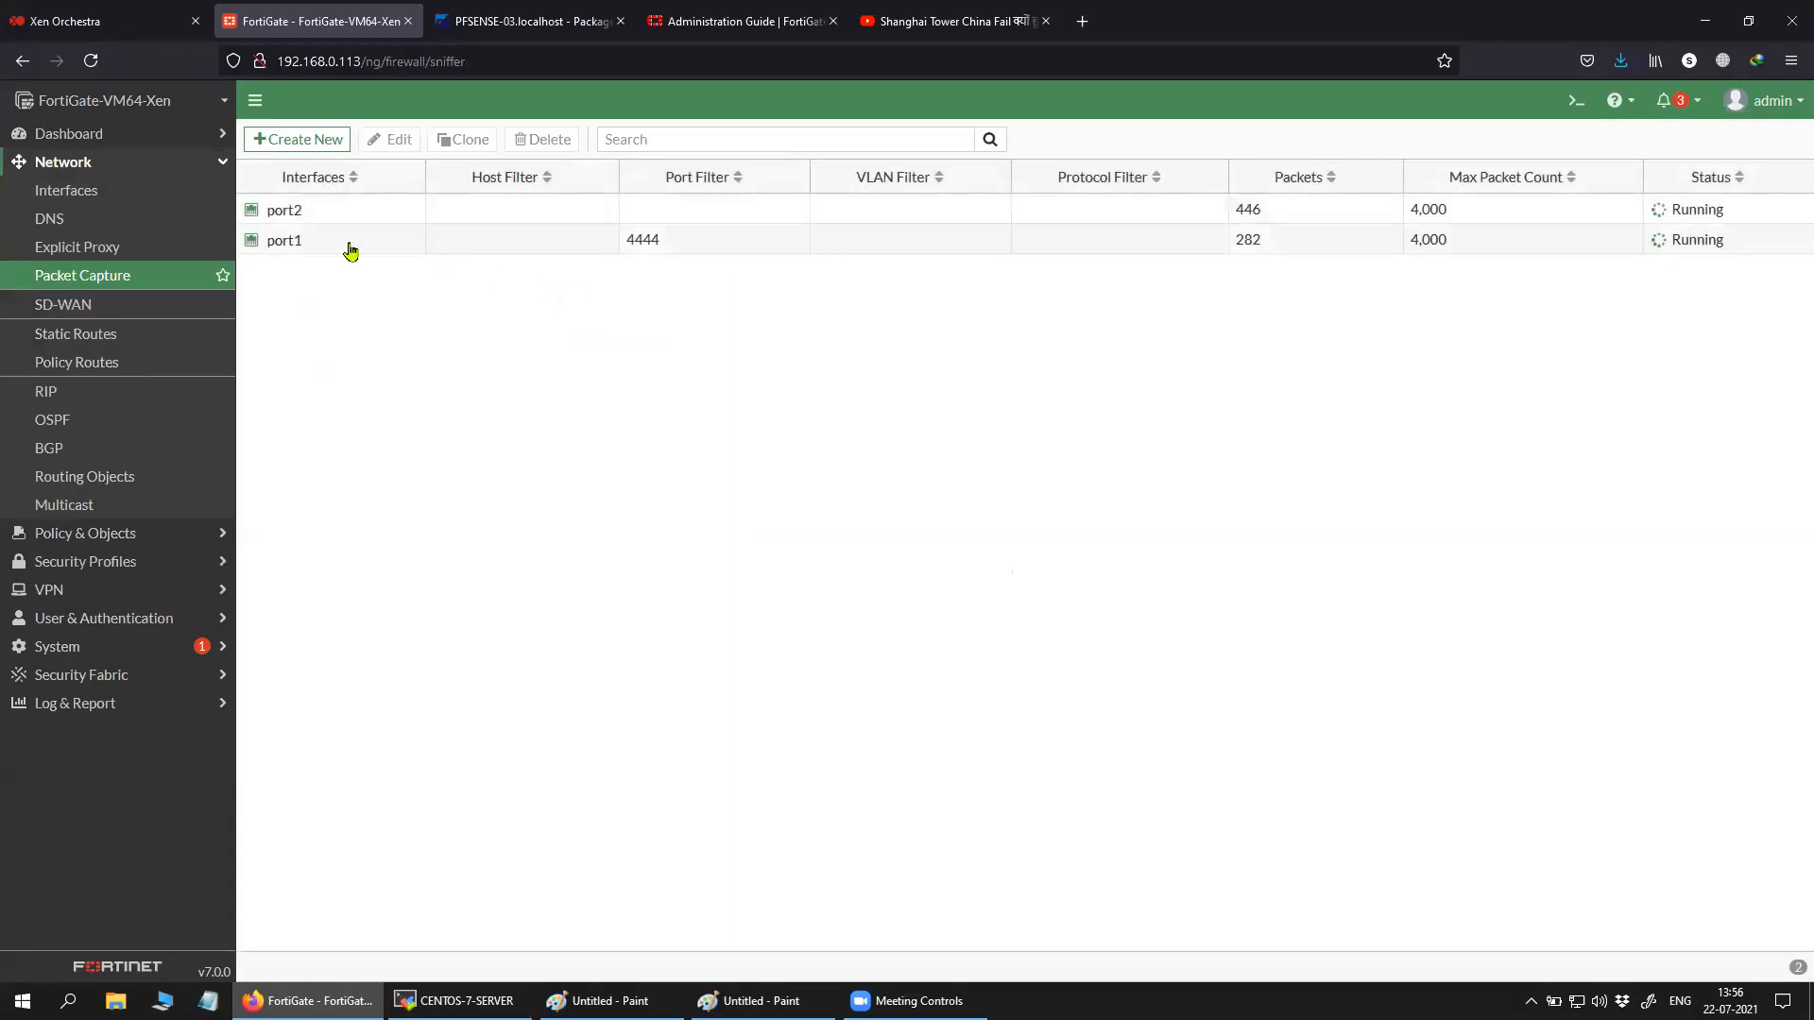
{"action": "left_click", "coordinate": [350, 249]}
{"action": "right_click", "coordinate": [350, 248]}
{"action": "left_click", "coordinate": [386, 397]}
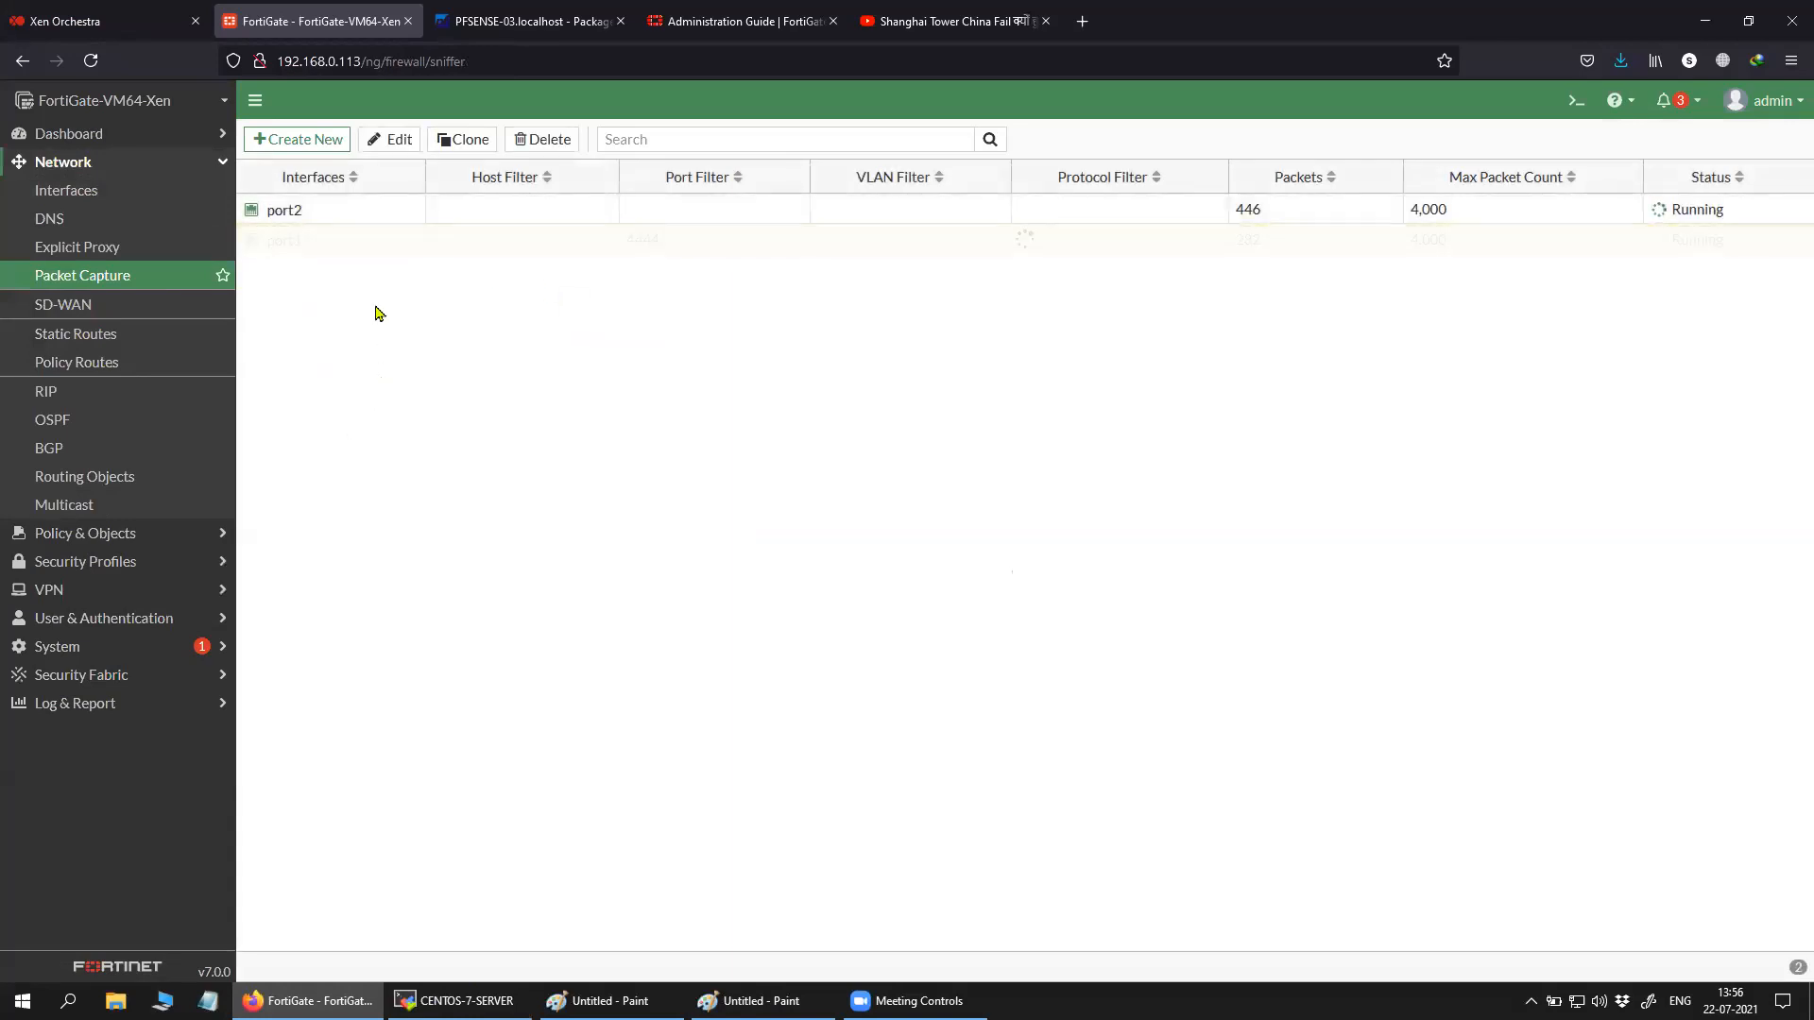
{"action": "right_click", "coordinate": [350, 209]}
{"action": "left_click", "coordinate": [391, 358]}
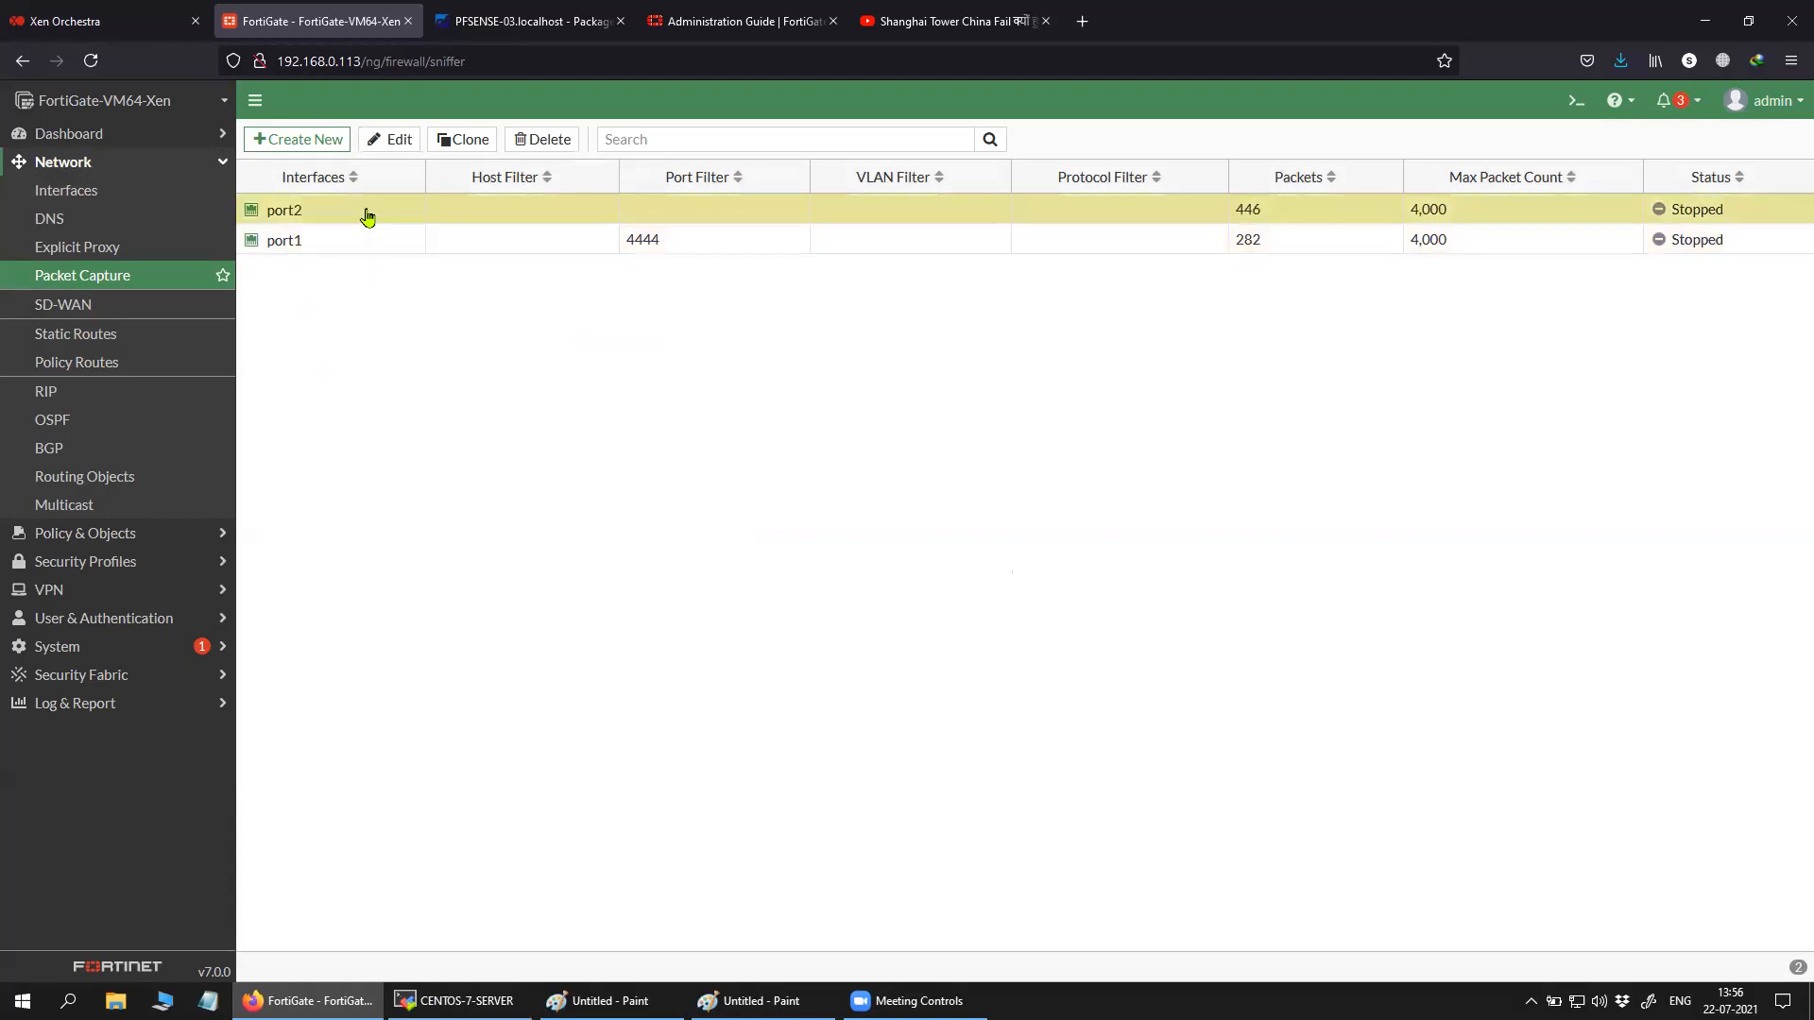
Restart the packet captures on port2 and port1.
{"action": "right_click", "coordinate": [369, 210]}
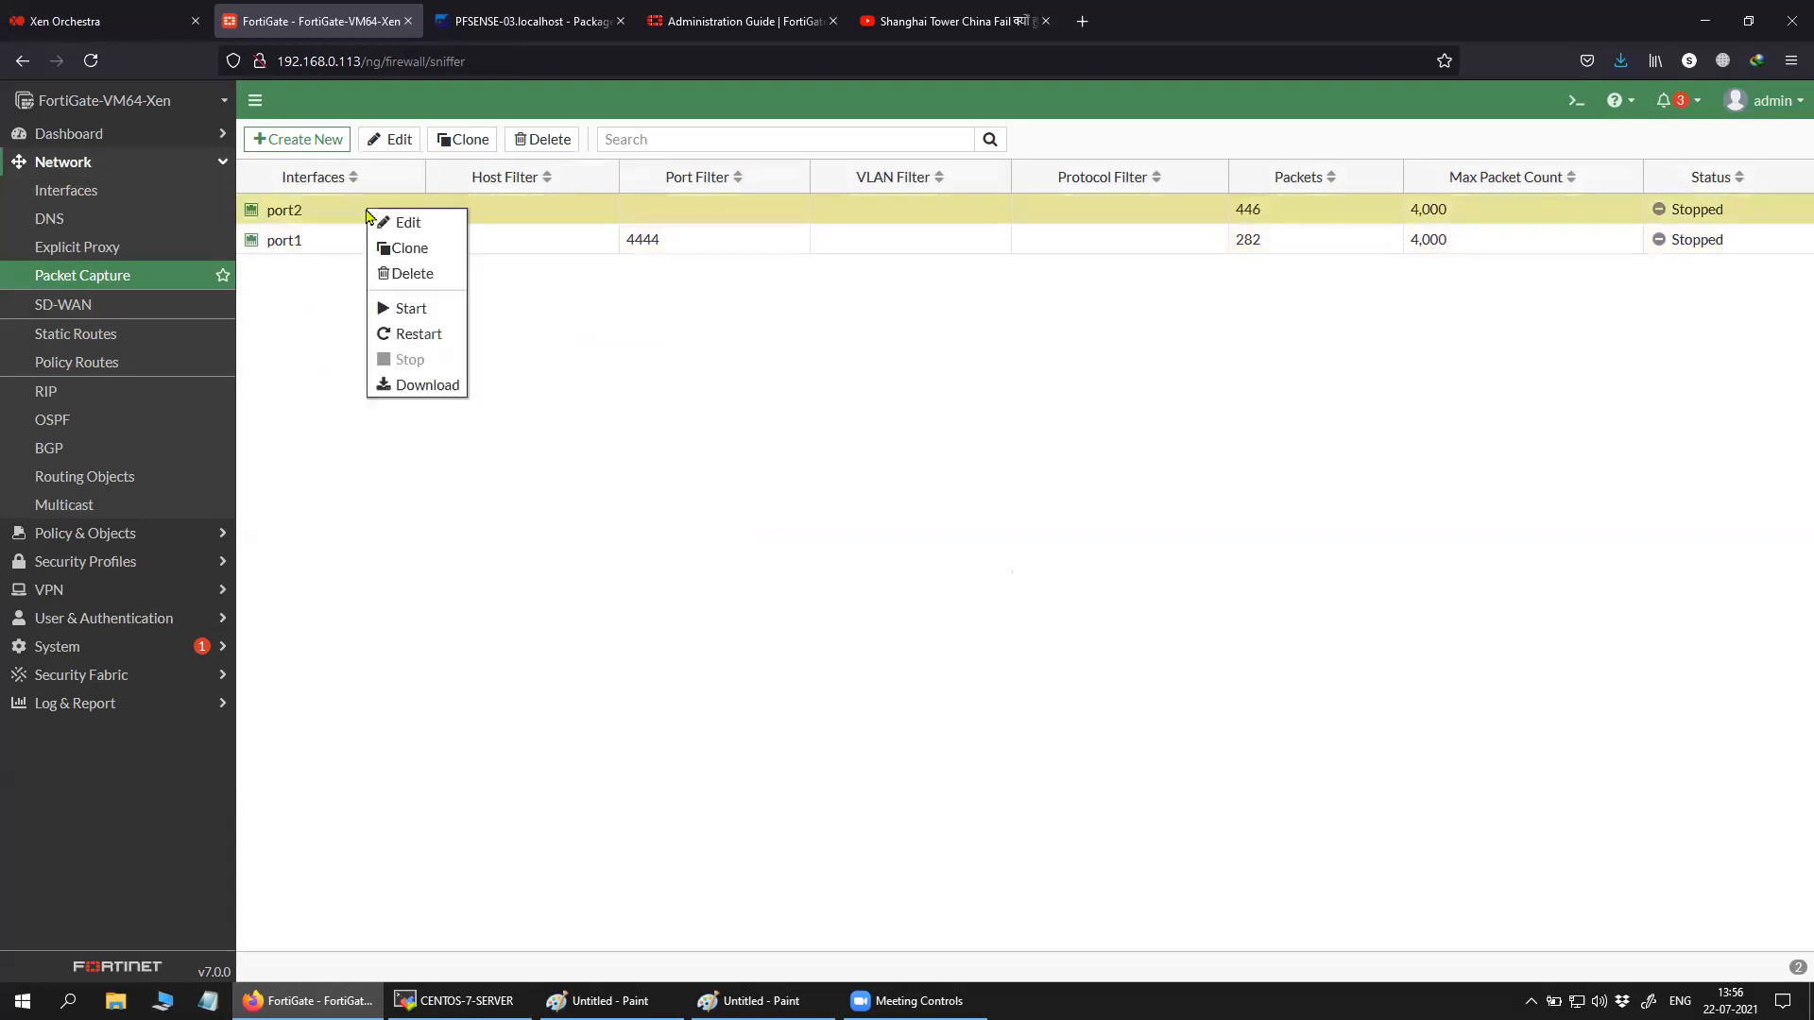
{"action": "left_click", "coordinate": [437, 335]}
{"action": "right_click", "coordinate": [418, 239]}
{"action": "left_click", "coordinate": [450, 364]}
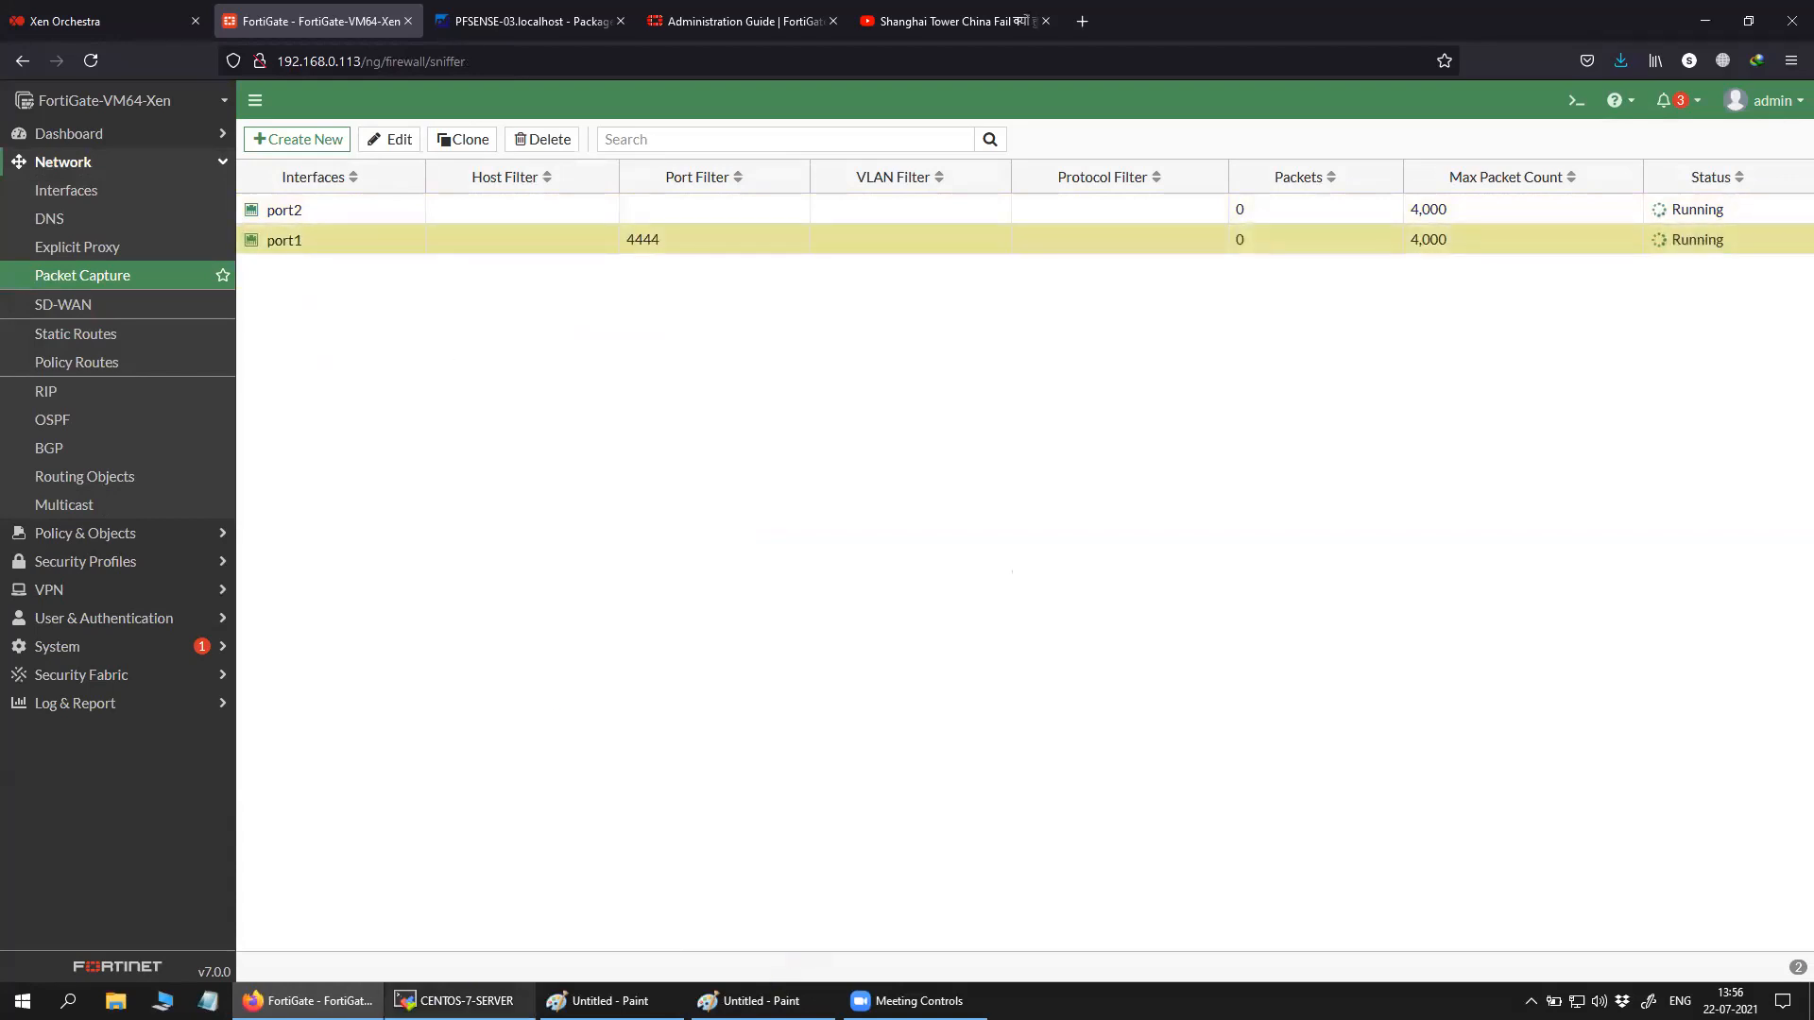
{"action": "left_click", "coordinate": [455, 1001]}
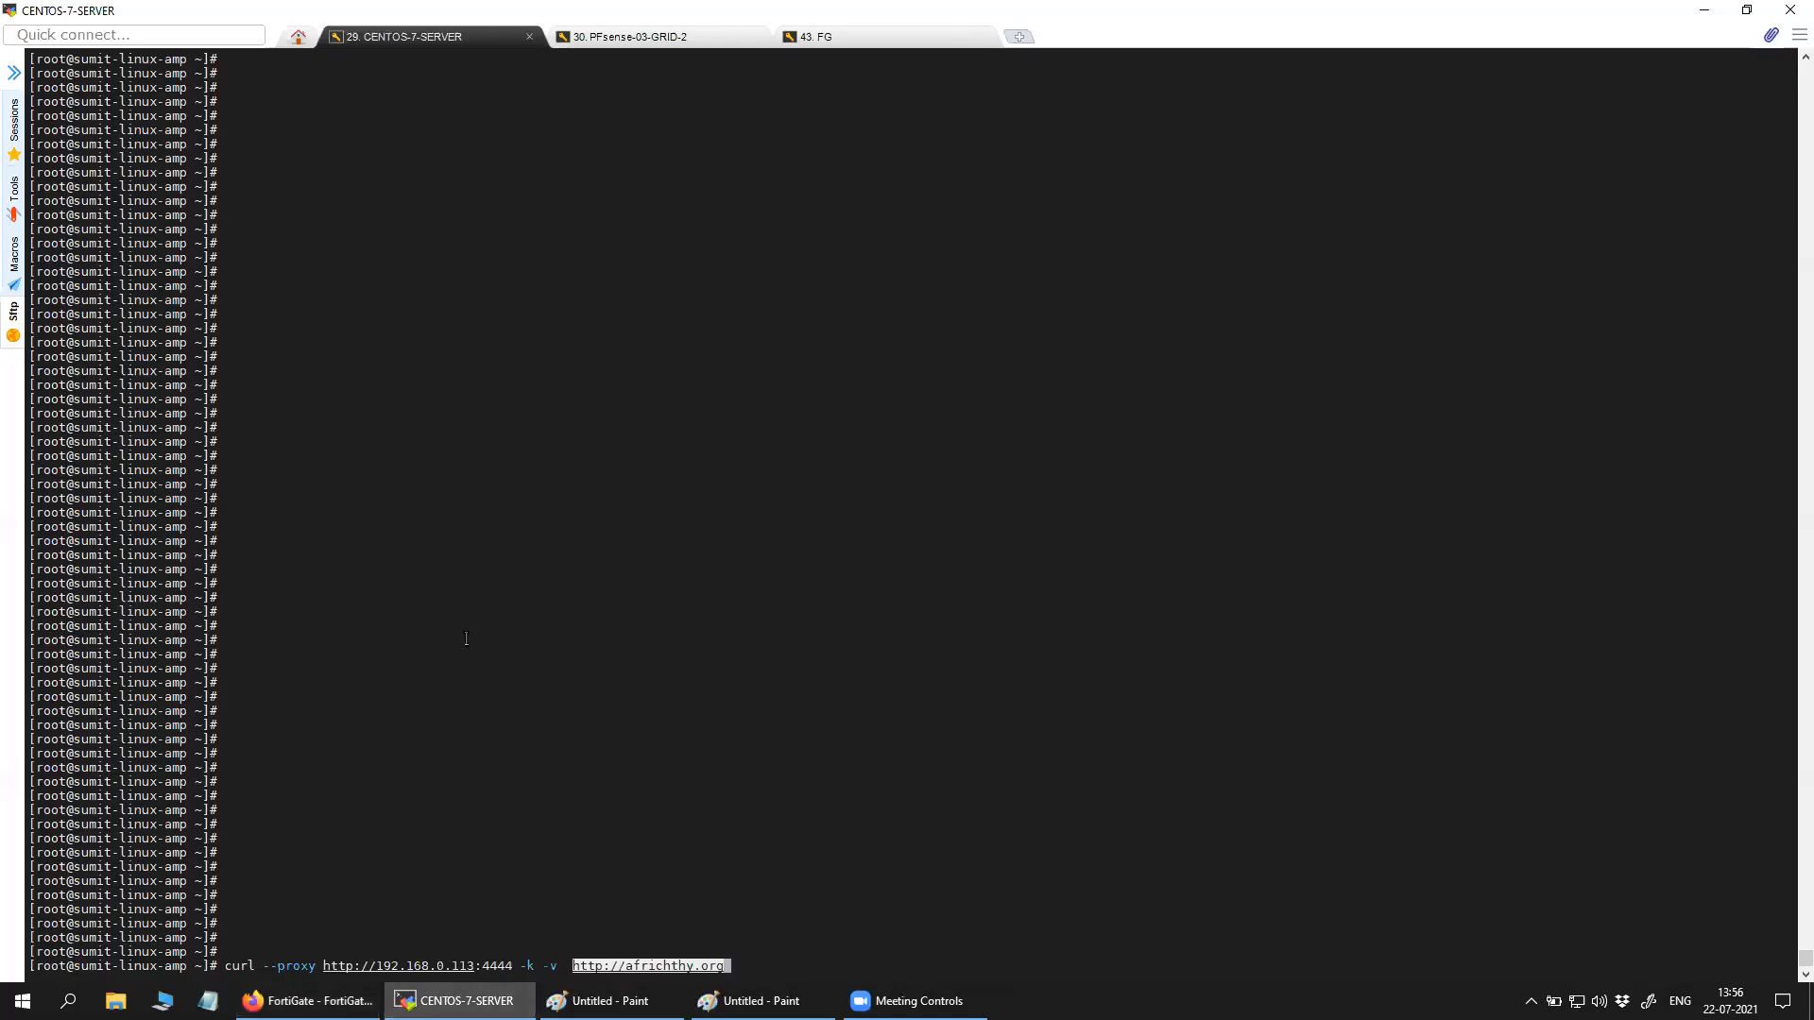
{"action": "left_click", "coordinate": [661, 661]}
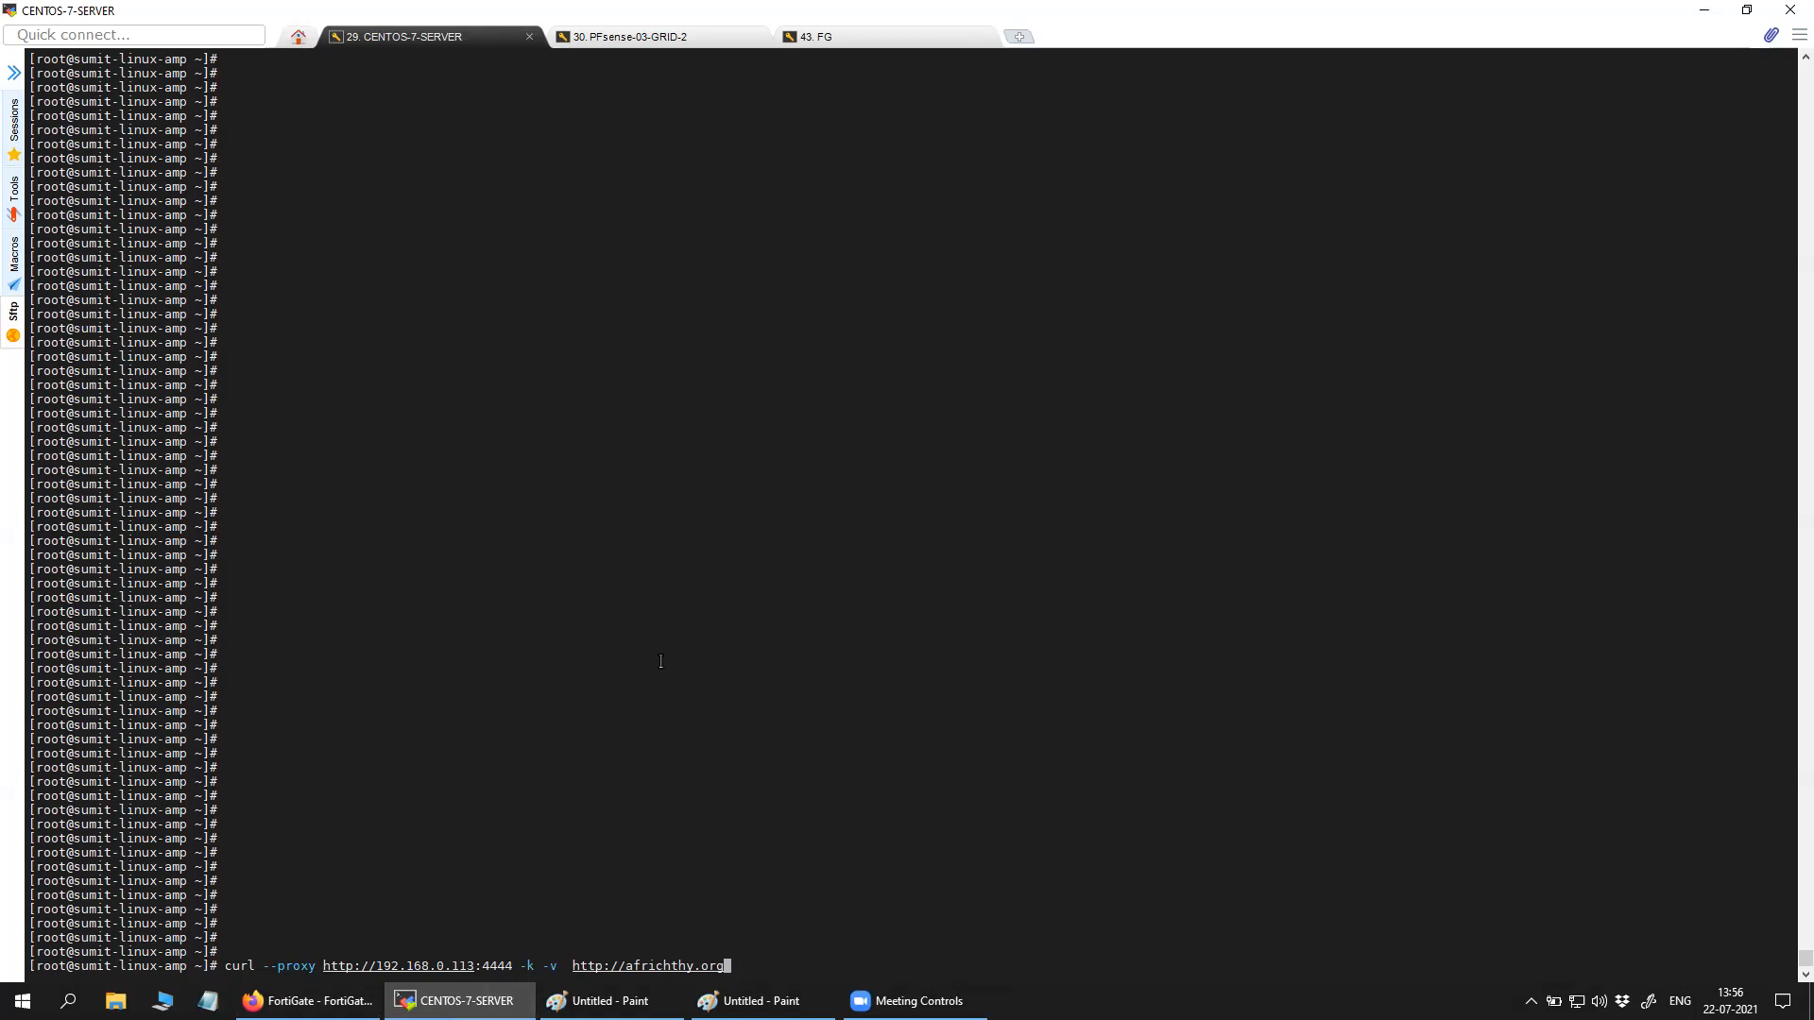
{"action": "key", "text": "Return"}
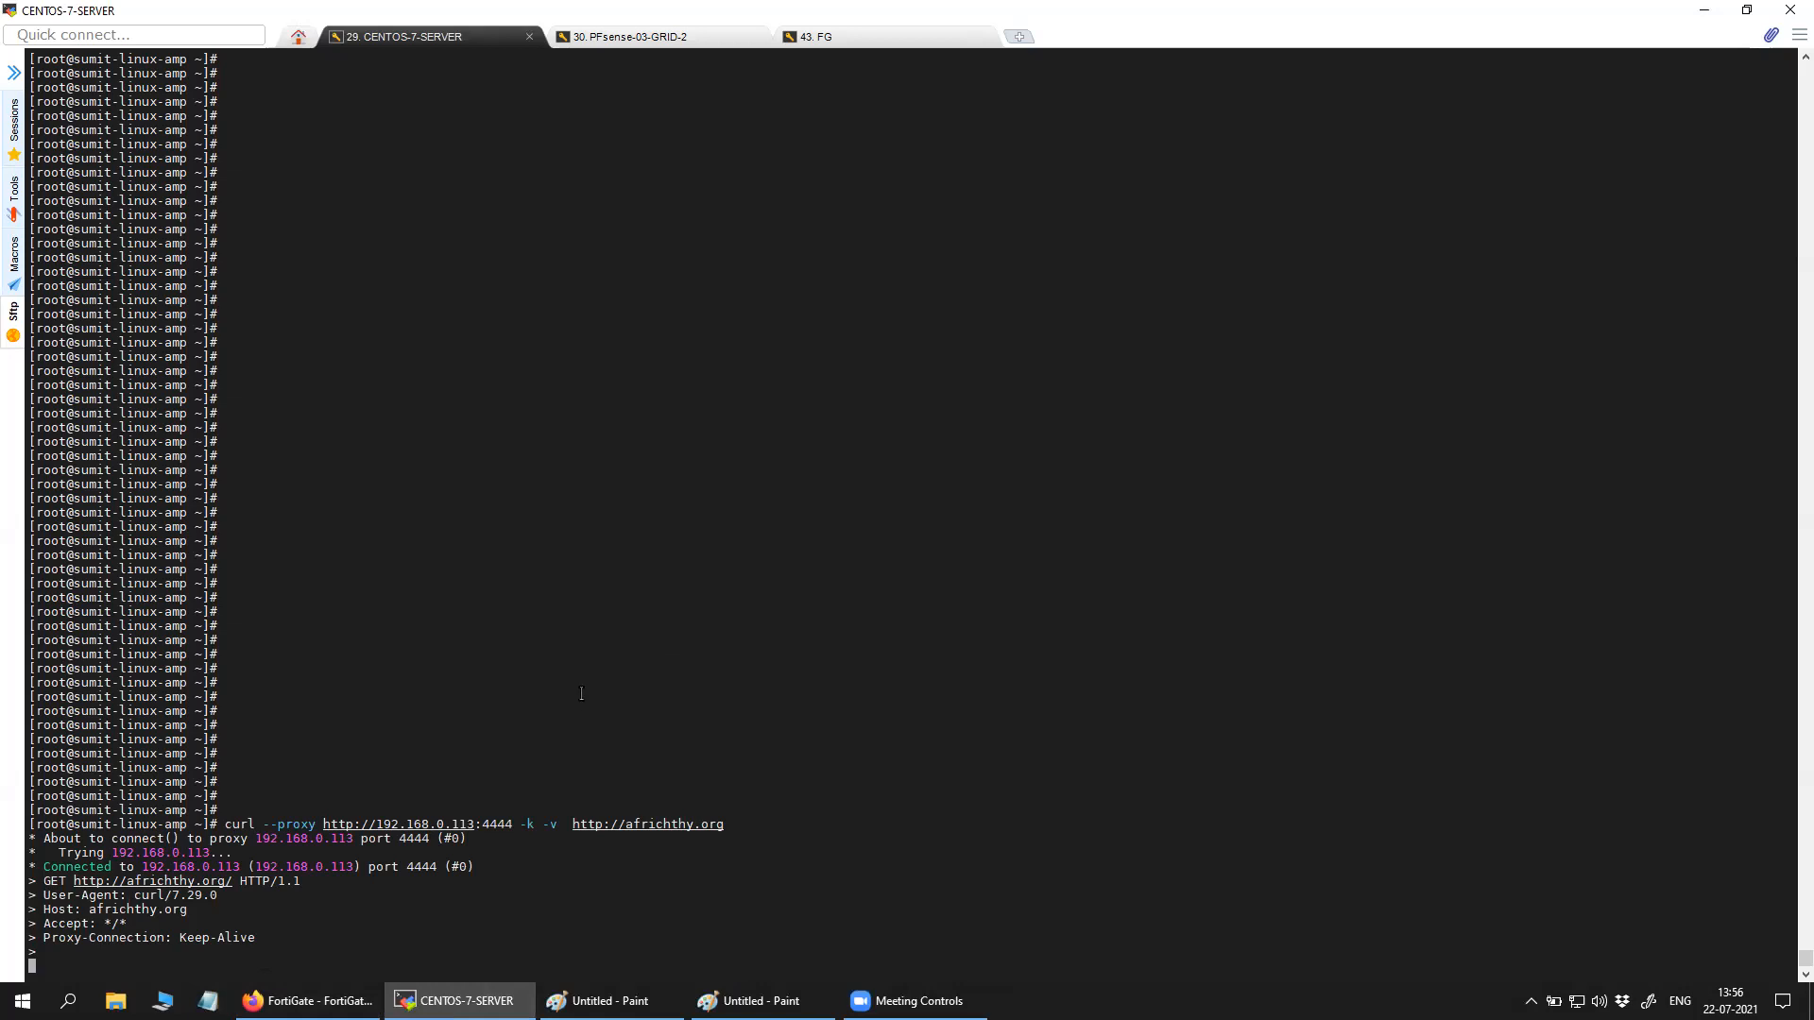
{"action": "key", "text": "Return"}
{"action": "key", "text": "Return"}
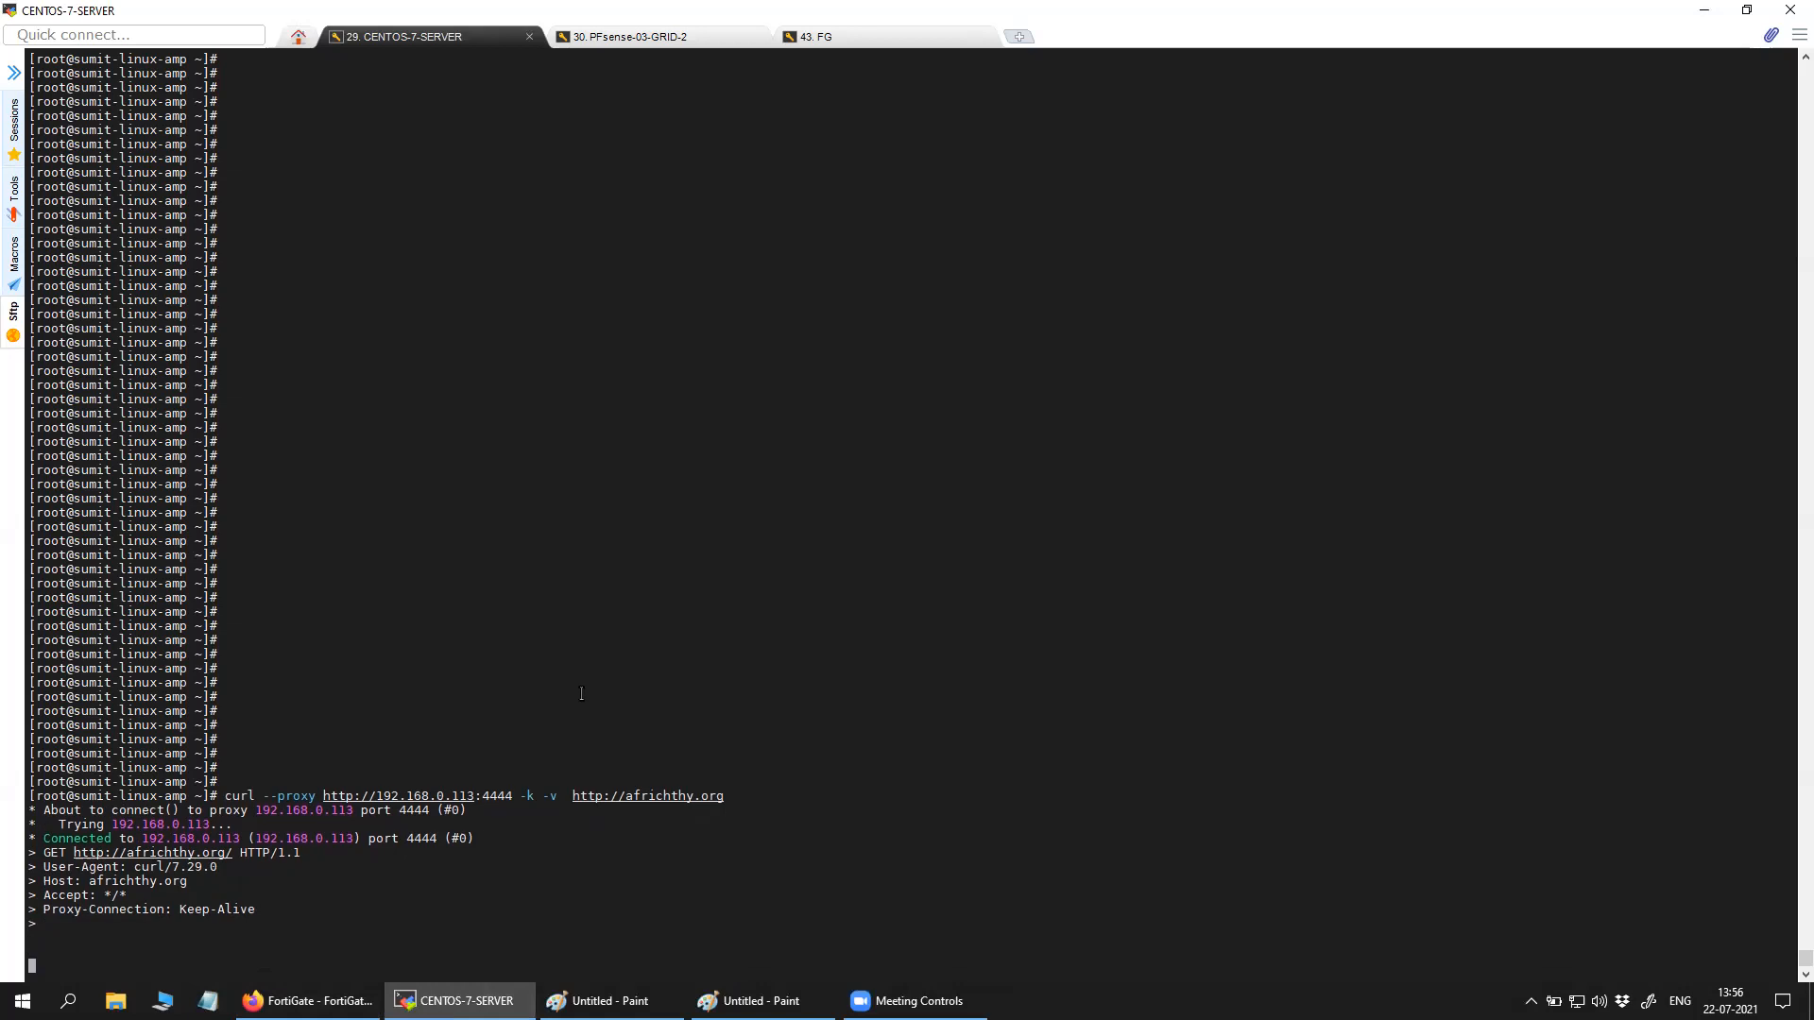
In the PFsense-03-GRID-2 session, highlight the last Squid access.log entry for africhthy.org and its destination address 157.140.2.32.
{"action": "left_click", "coordinate": [704, 38]}
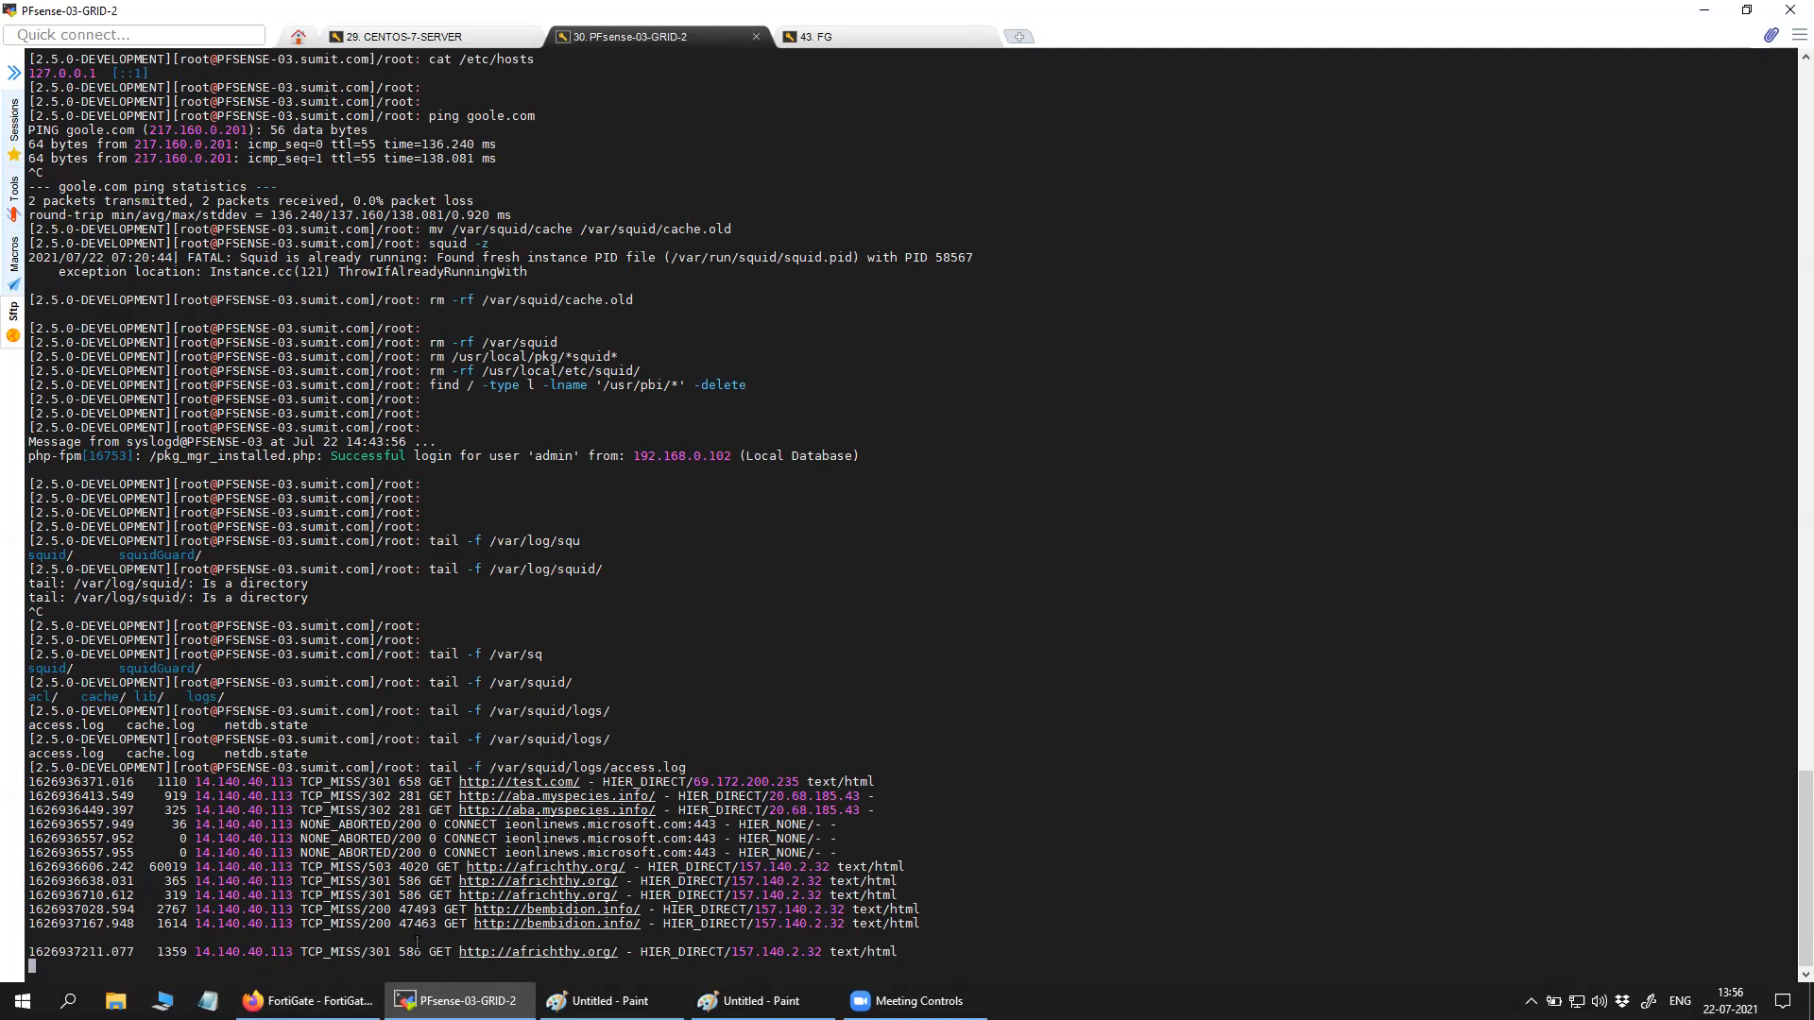
{"action": "left_click_drag", "start_coordinate": [151, 954], "coordinate": [902, 951]}
{"action": "left_click", "coordinate": [903, 952]}
{"action": "left_click_drag", "start_coordinate": [730, 951], "coordinate": [822, 952]}
{"action": "left_click", "coordinate": [718, 951]}
{"action": "left_click_drag", "start_coordinate": [732, 952], "coordinate": [823, 951]}
Return to CENTOS-7-SERVER and check the output of the pending curl request.
{"action": "left_click", "coordinate": [413, 38]}
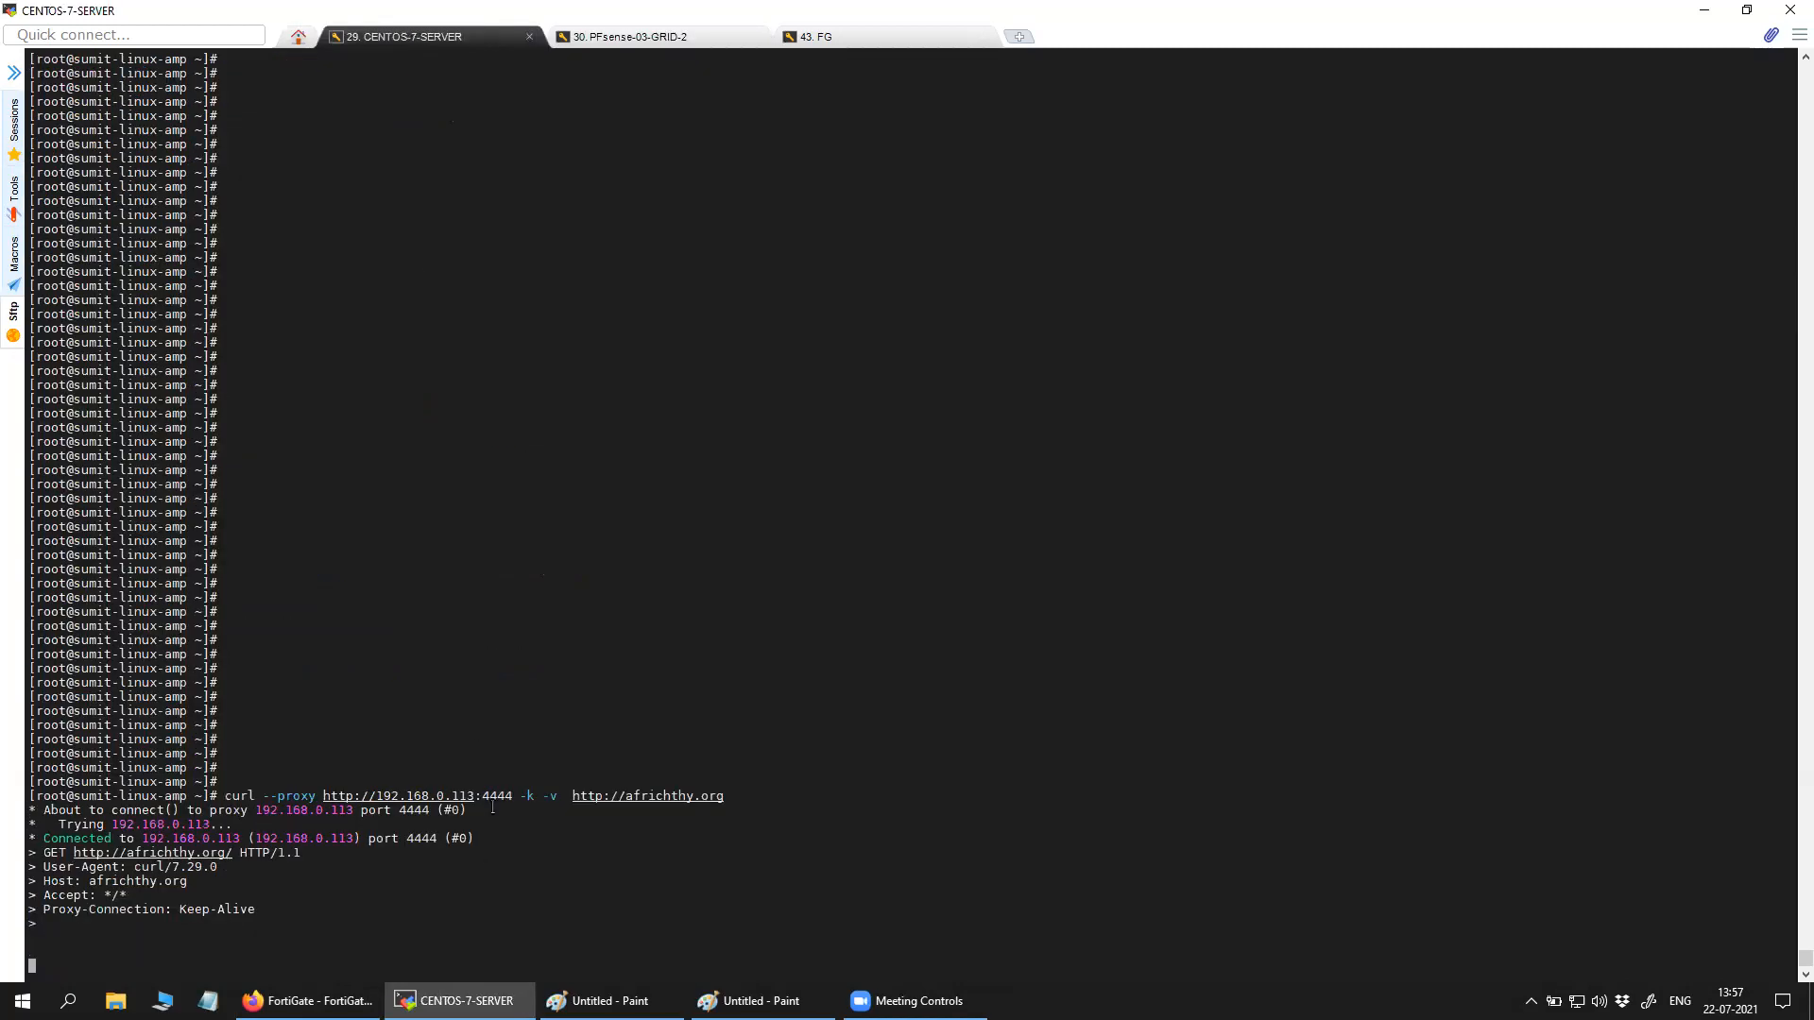
{"action": "scroll", "coordinate": [492, 808], "scroll_direction": "down", "scroll_amount": 1}
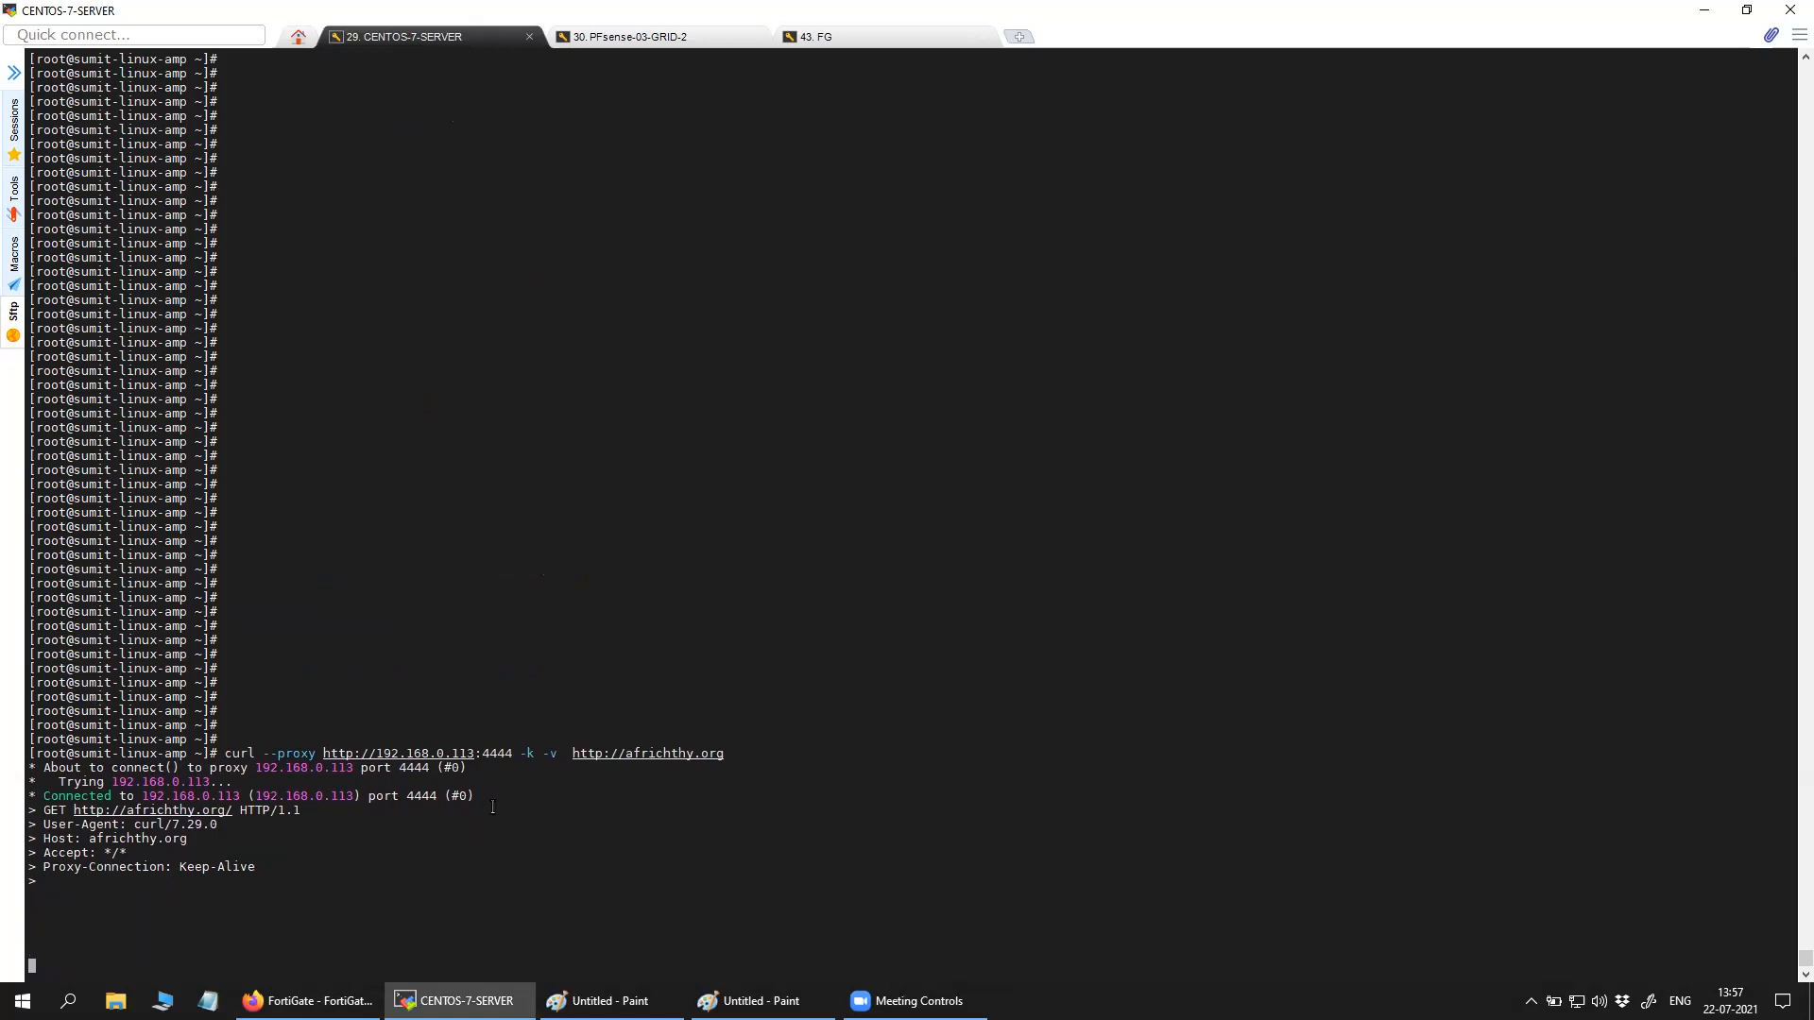
{"action": "scroll", "coordinate": [493, 808], "scroll_direction": "down", "scroll_amount": 1}
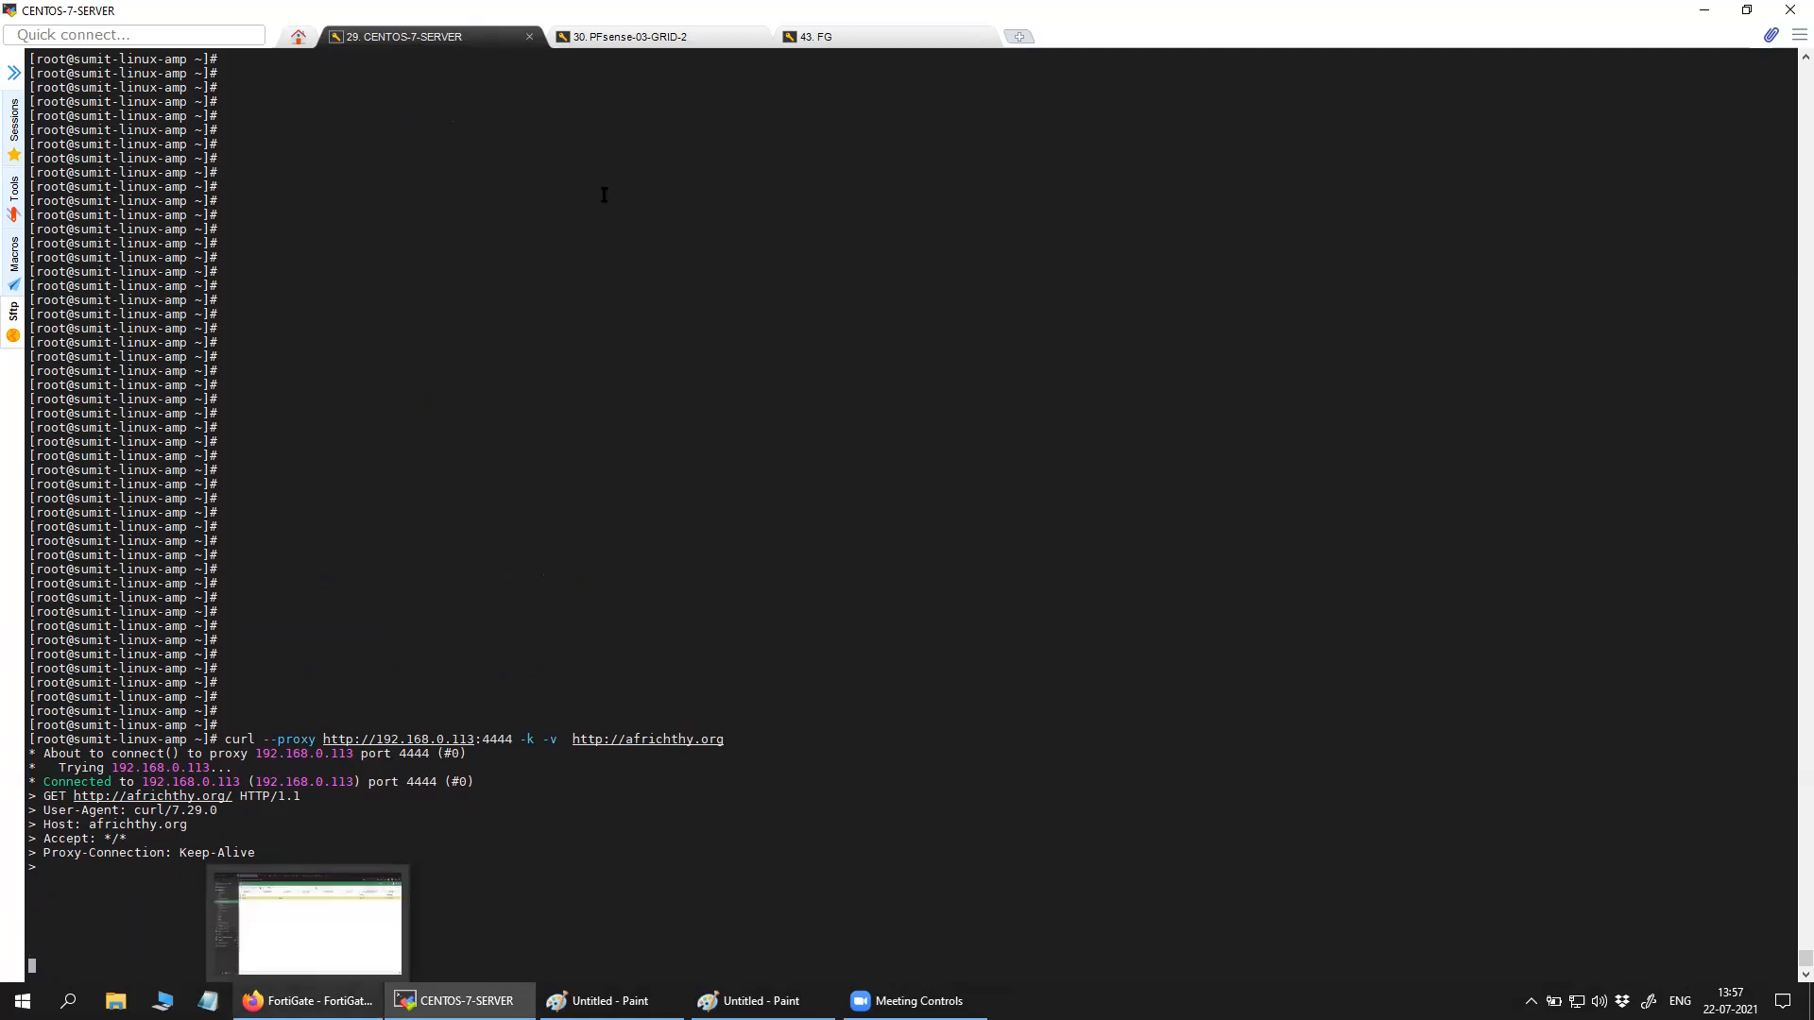
Switch to the FG terminal session and add four blank prompt lines.
{"action": "left_click", "coordinate": [628, 37]}
{"action": "left_click", "coordinate": [816, 36]}
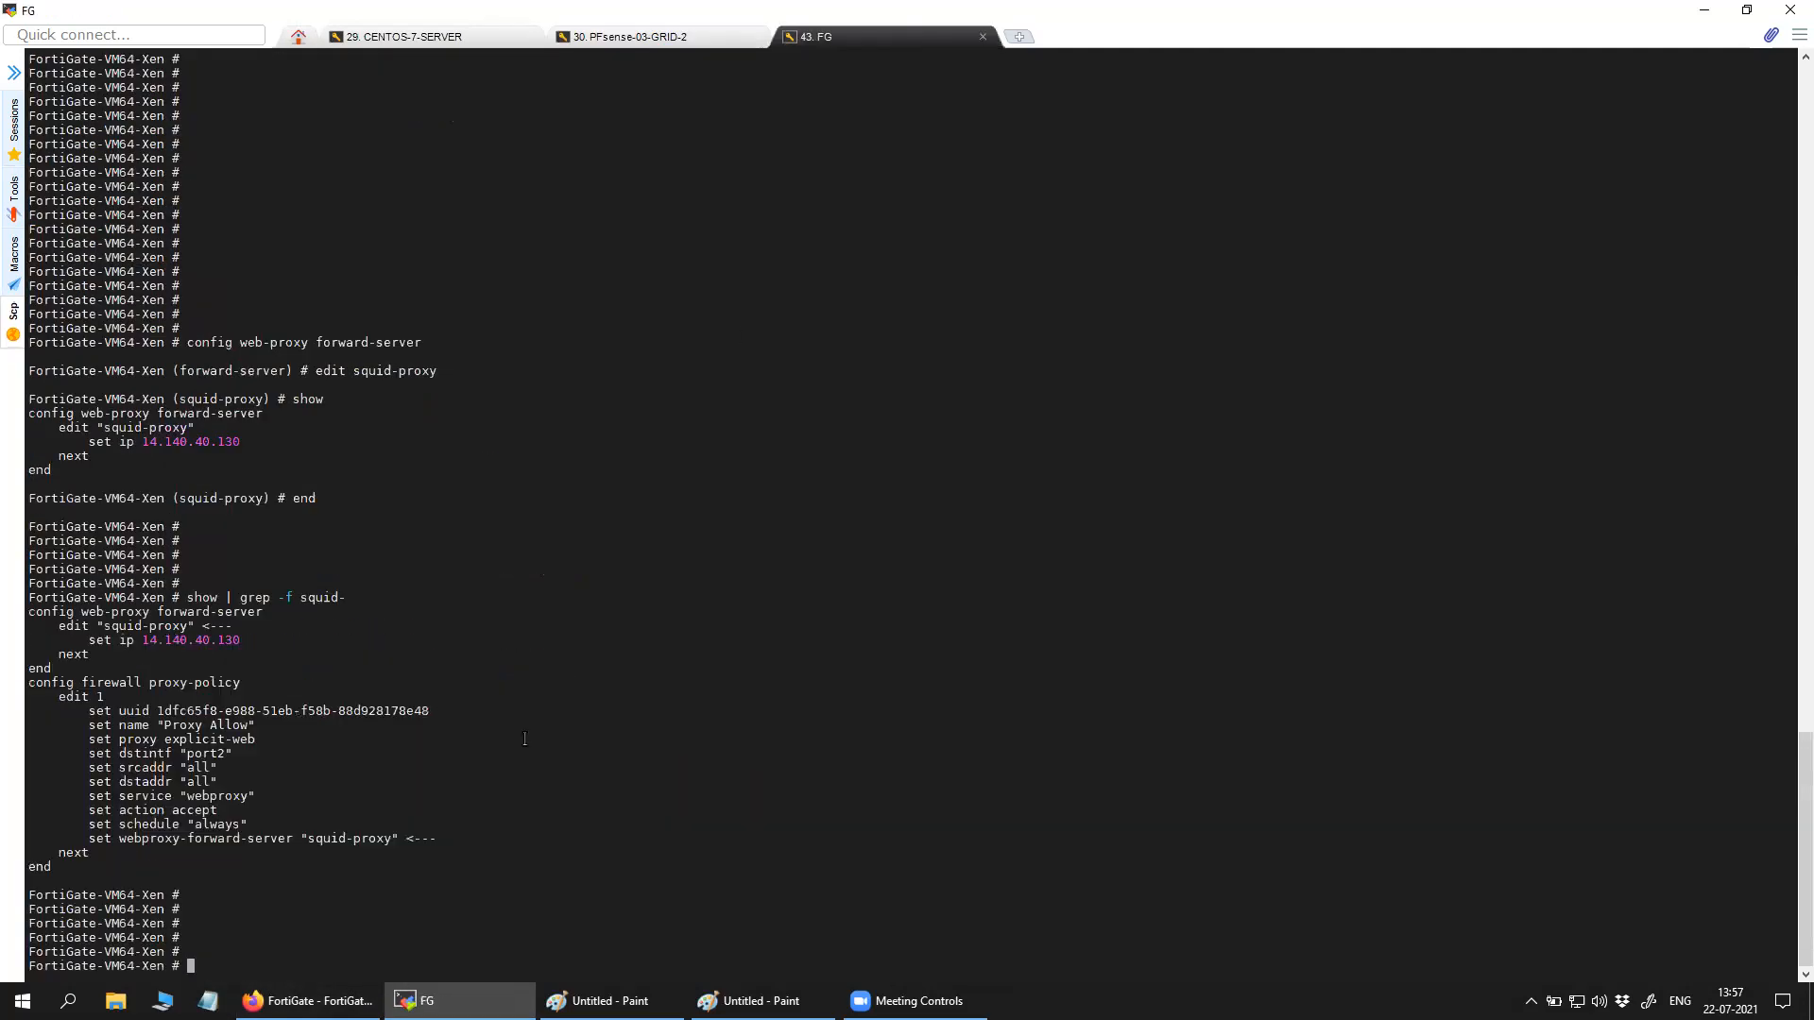
{"action": "key", "text": "Return"}
{"action": "key", "text": "Return"}
{"action": "key", "text": "Return"}
{"action": "key", "text": "Return"}
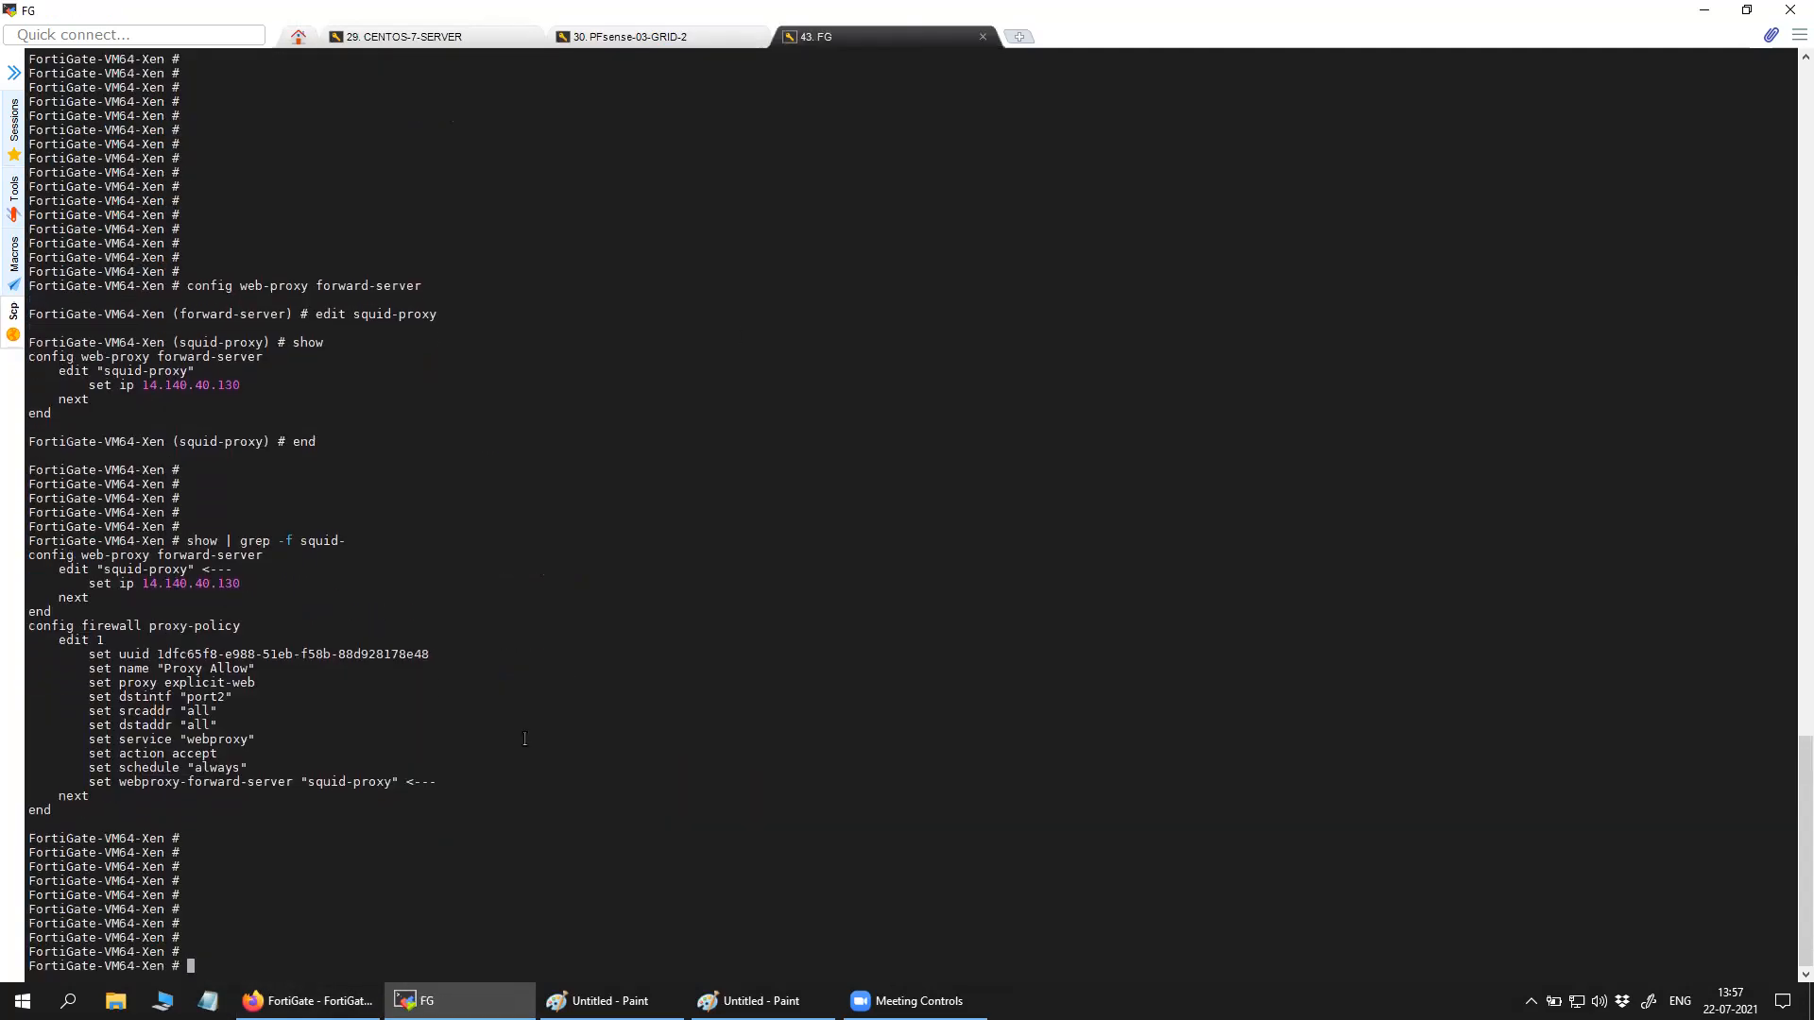
Run diagnose sys session list on the FortiGate command line.
{"action": "type", "text": "get s"}
{"action": "key", "text": "BackSpace"}
{"action": "key", "text": "BackSpace"}
{"action": "key", "text": "BackSpace"}
{"action": "key", "text": "BackSpace"}
{"action": "key", "text": "BackSpace"}
{"action": "type", "text": "diagnose sys sessionlis"}
{"action": "key", "text": "BackSpace"}
{"action": "key", "text": "BackSpace"}
{"action": "key", "text": "BackSpace"}
{"action": "key", "text": "BackSpace"}
{"action": "type", "text": "n list"}
{"action": "key", "text": "Return"}
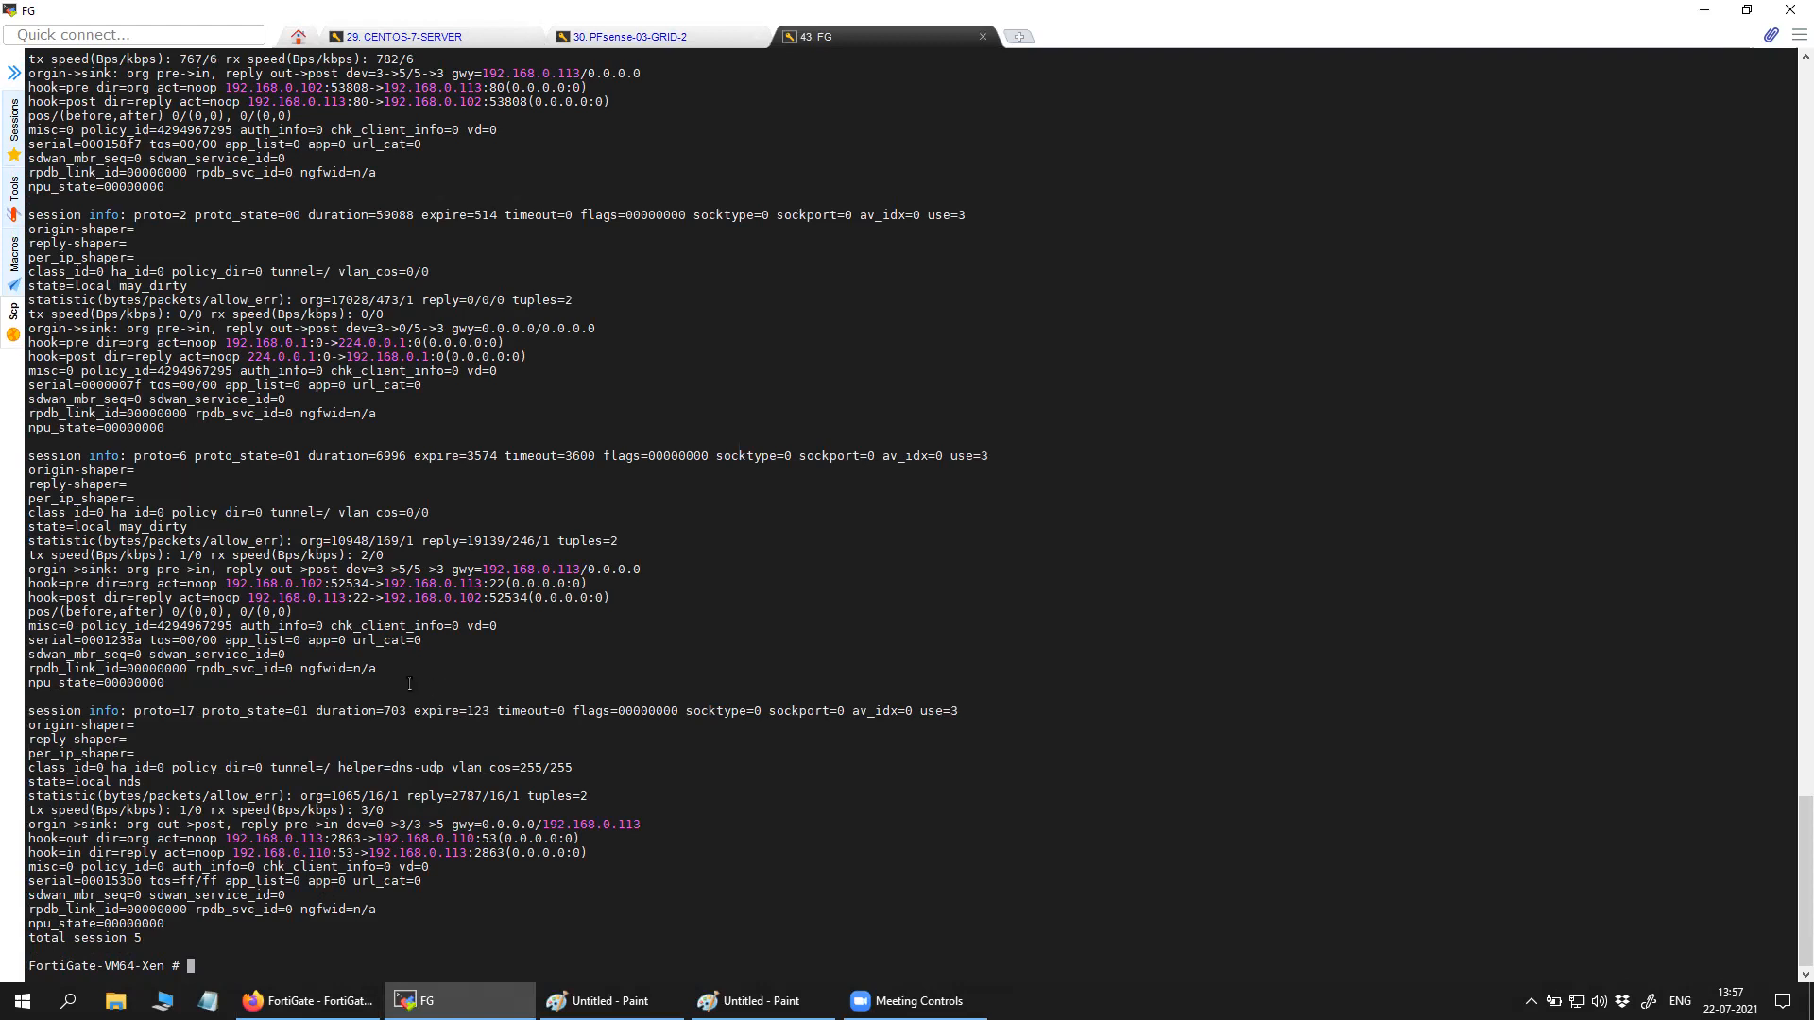
Examine the FortiGate session list entries for the proxied connection, highlighting the hook addresses of the 192.168.0.102:53808 session.
{"action": "scroll", "coordinate": [409, 681], "scroll_direction": "up", "scroll_amount": 9}
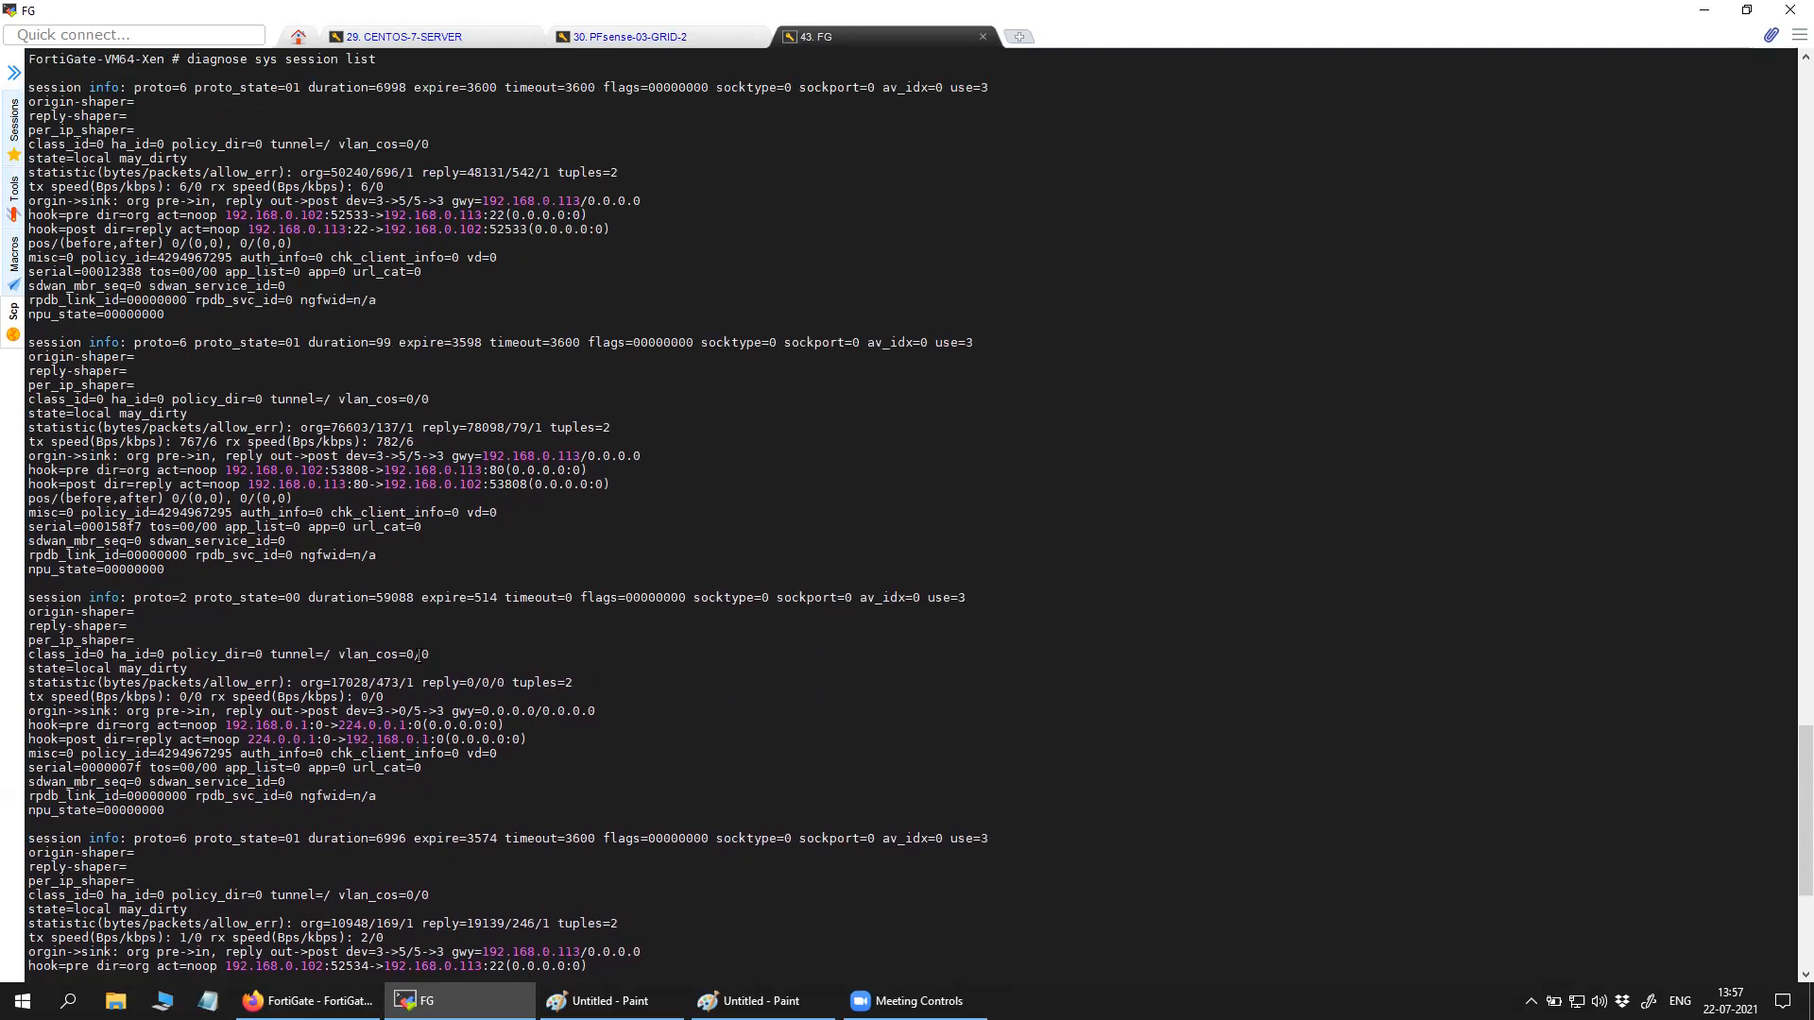
{"action": "scroll", "coordinate": [418, 655], "scroll_direction": "up", "scroll_amount": 6}
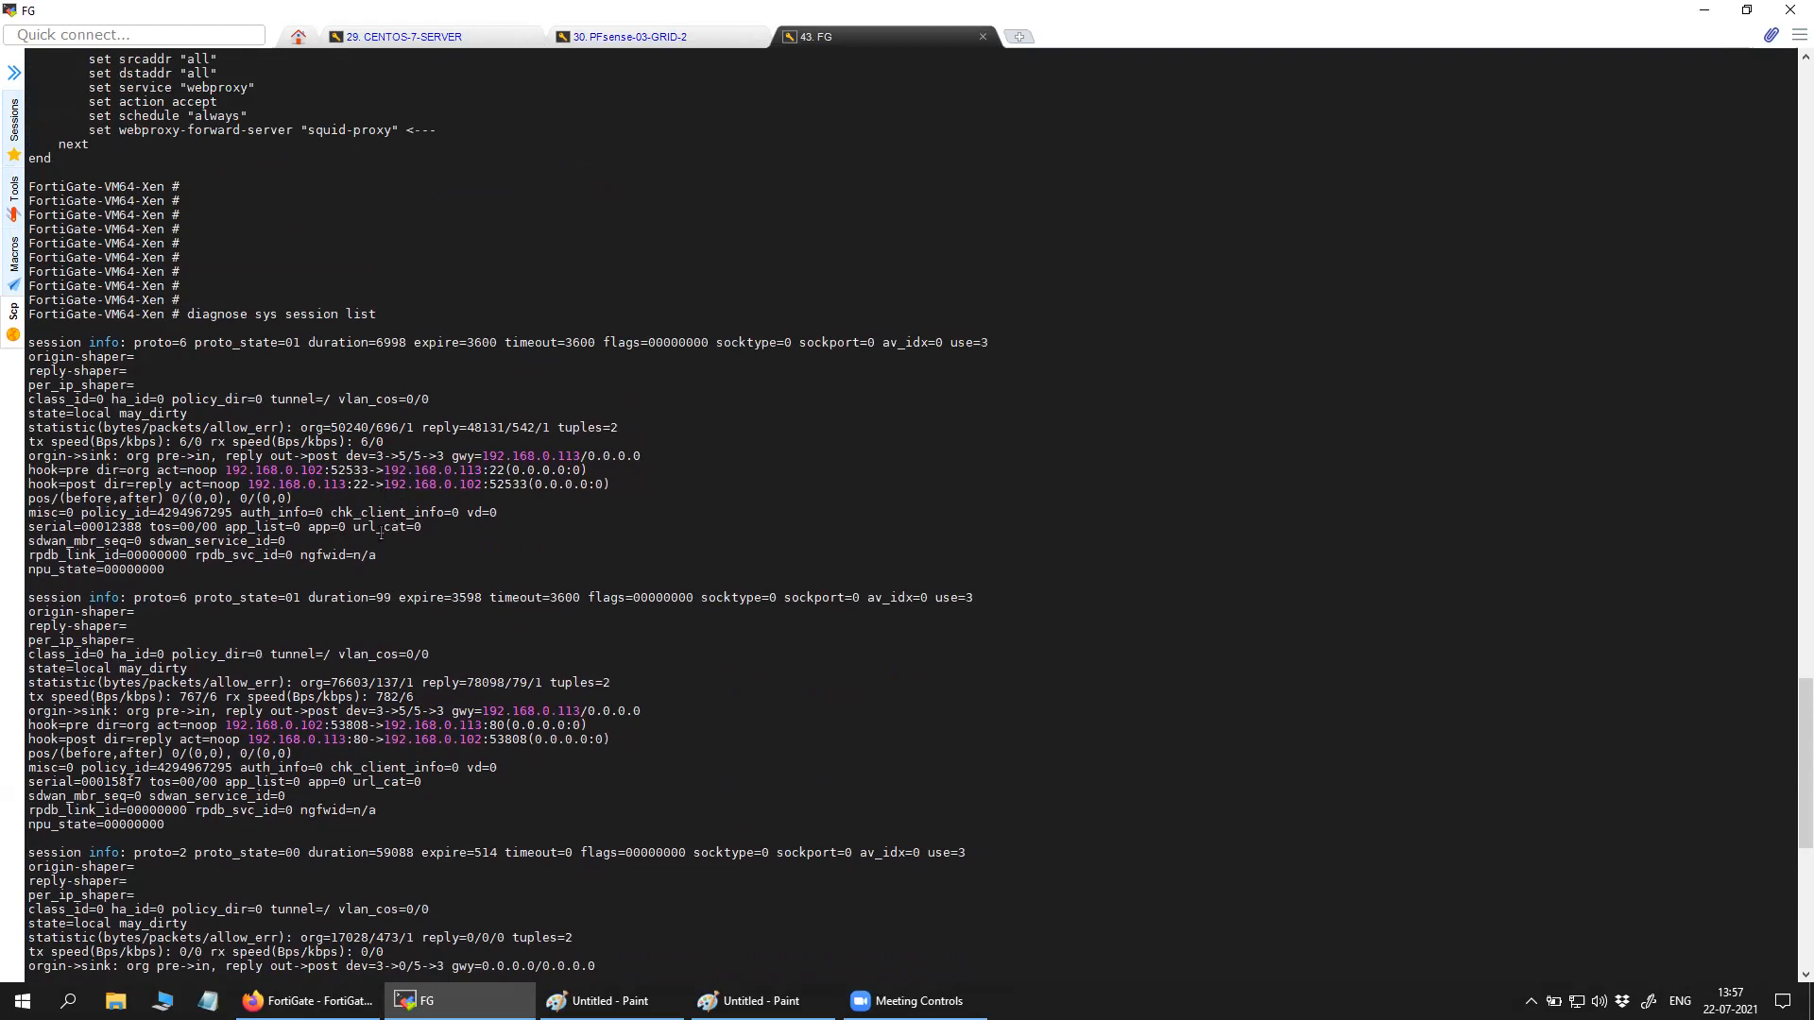
{"action": "scroll", "coordinate": [381, 533], "scroll_direction": "up", "scroll_amount": 1}
{"action": "scroll", "coordinate": [391, 700], "scroll_direction": "down", "scroll_amount": 5}
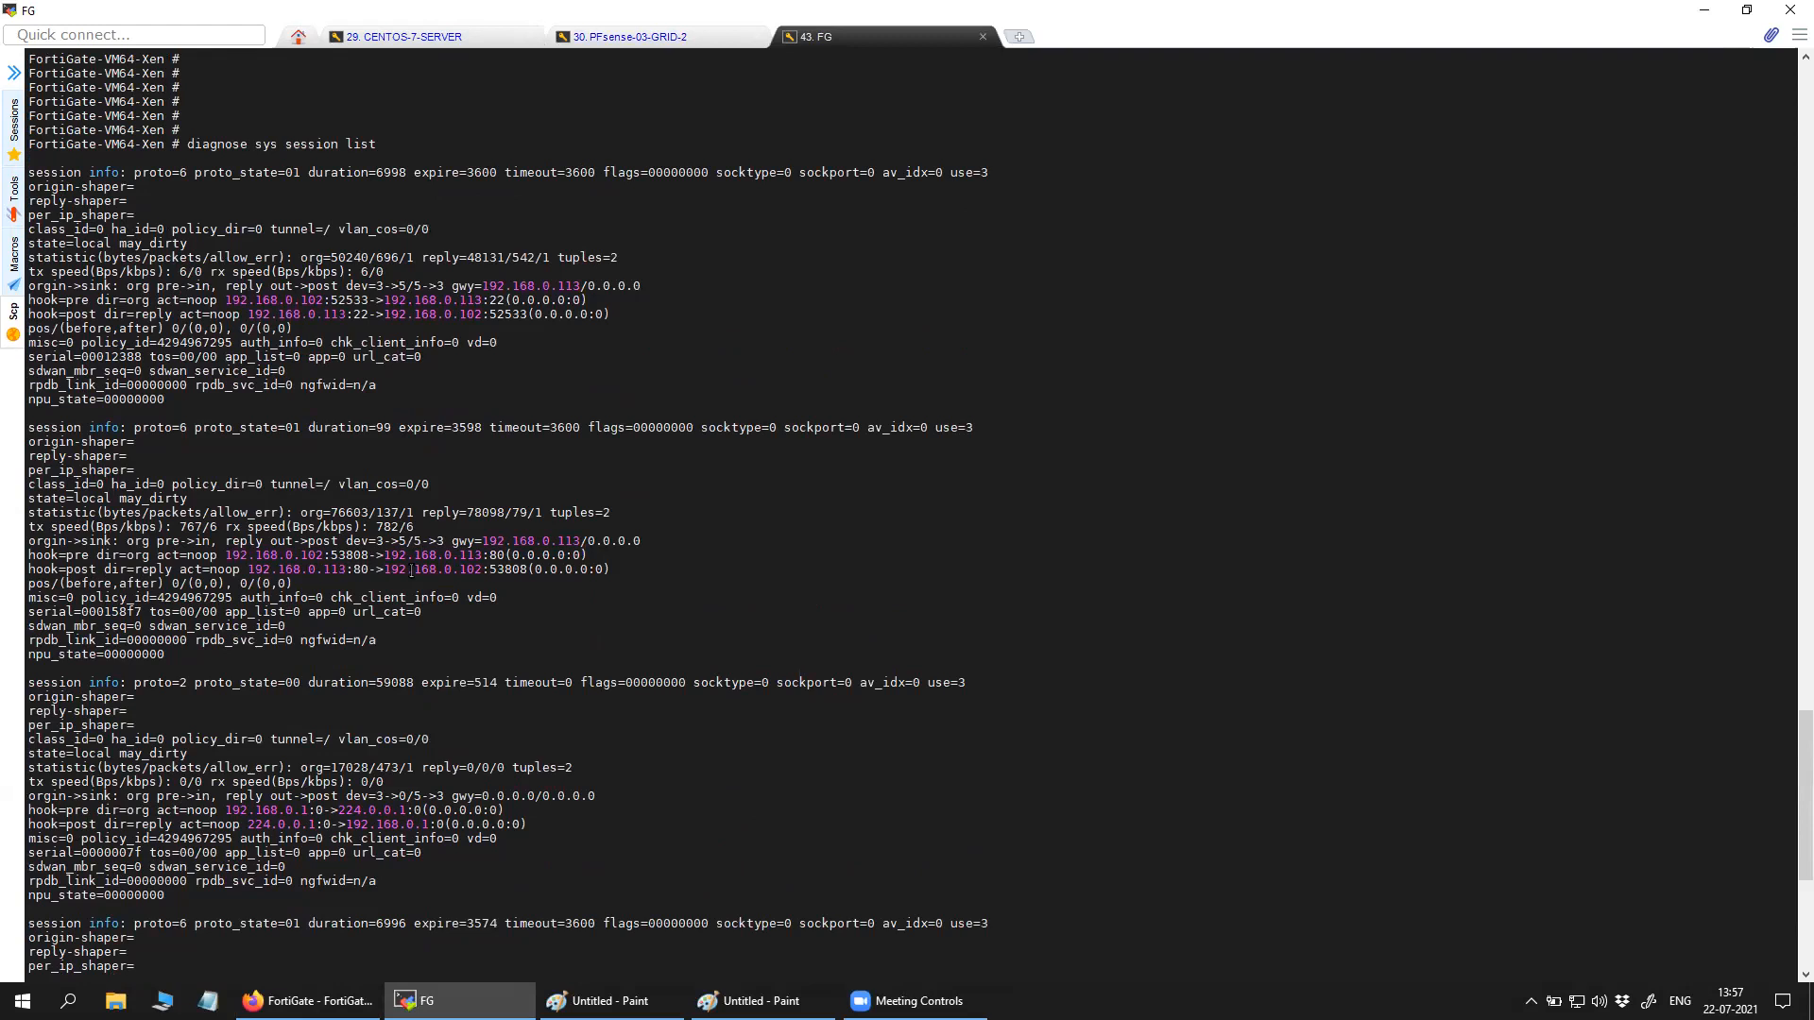
{"action": "left_click_drag", "start_coordinate": [387, 556], "coordinate": [585, 572]}
{"action": "left_click", "coordinate": [585, 572]}
{"action": "scroll", "coordinate": [411, 703], "scroll_direction": "down", "scroll_amount": 6}
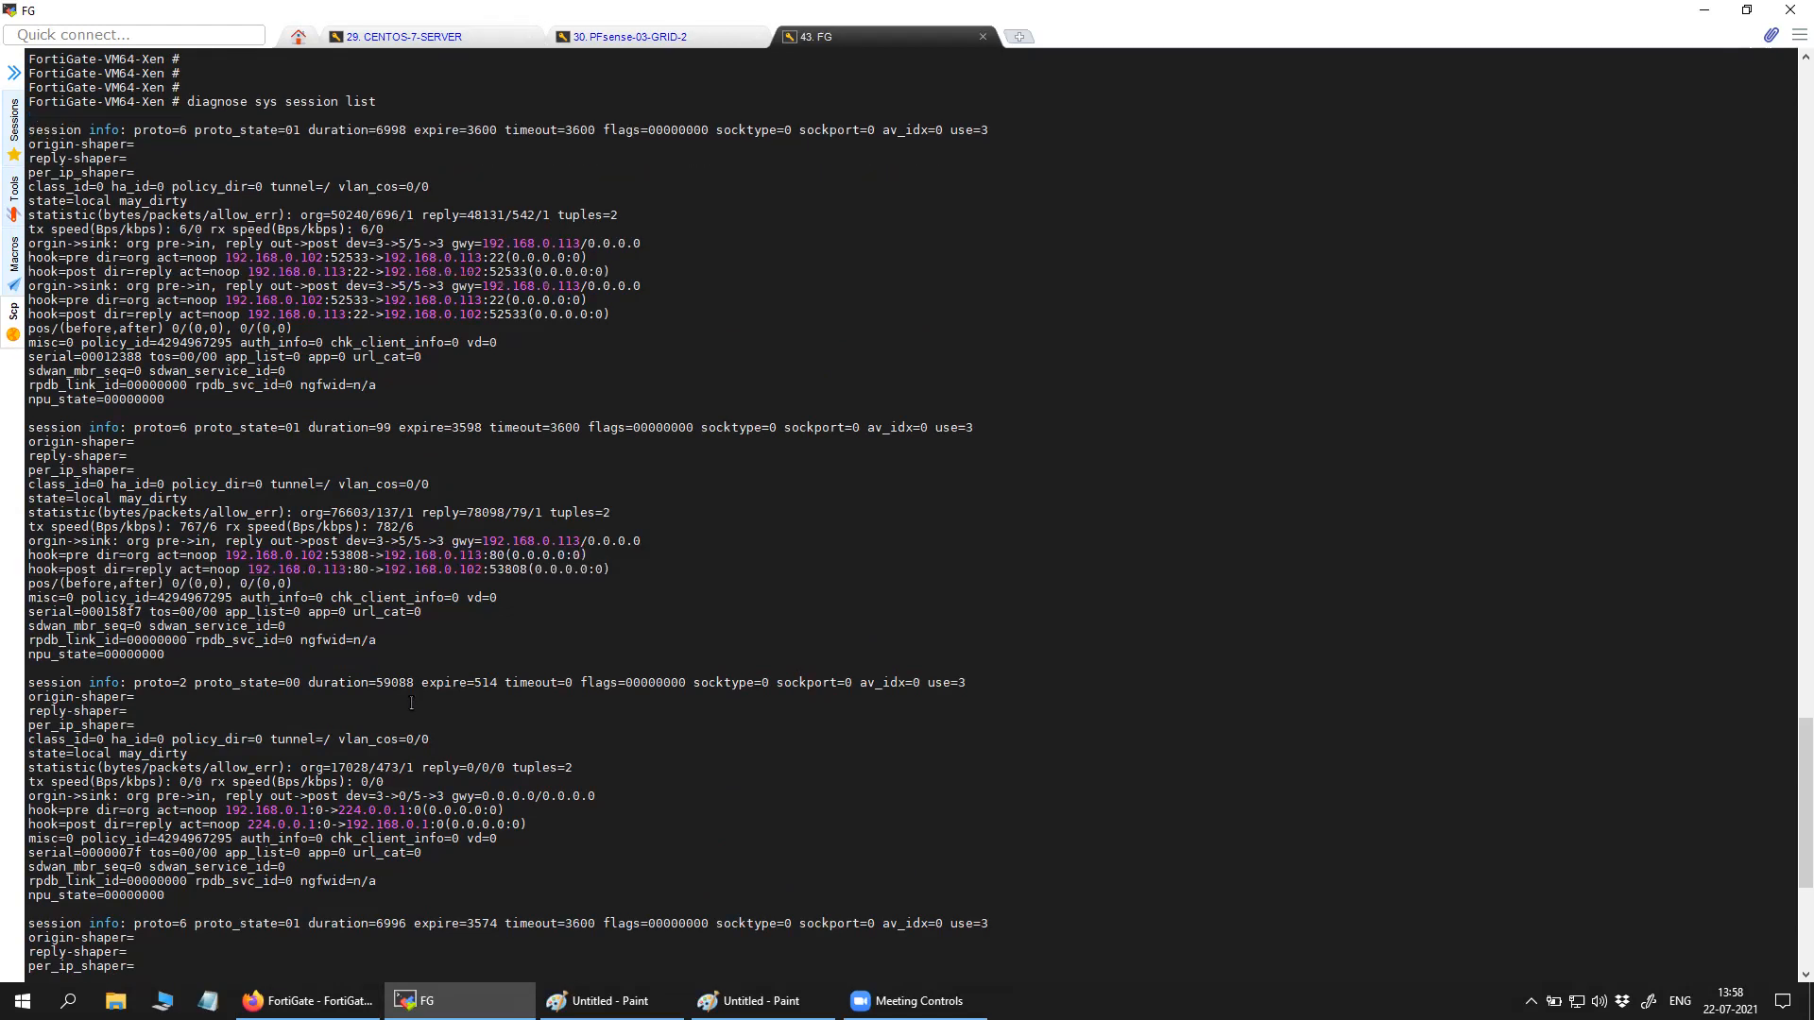
{"action": "scroll", "coordinate": [411, 703], "scroll_direction": "down", "scroll_amount": 5}
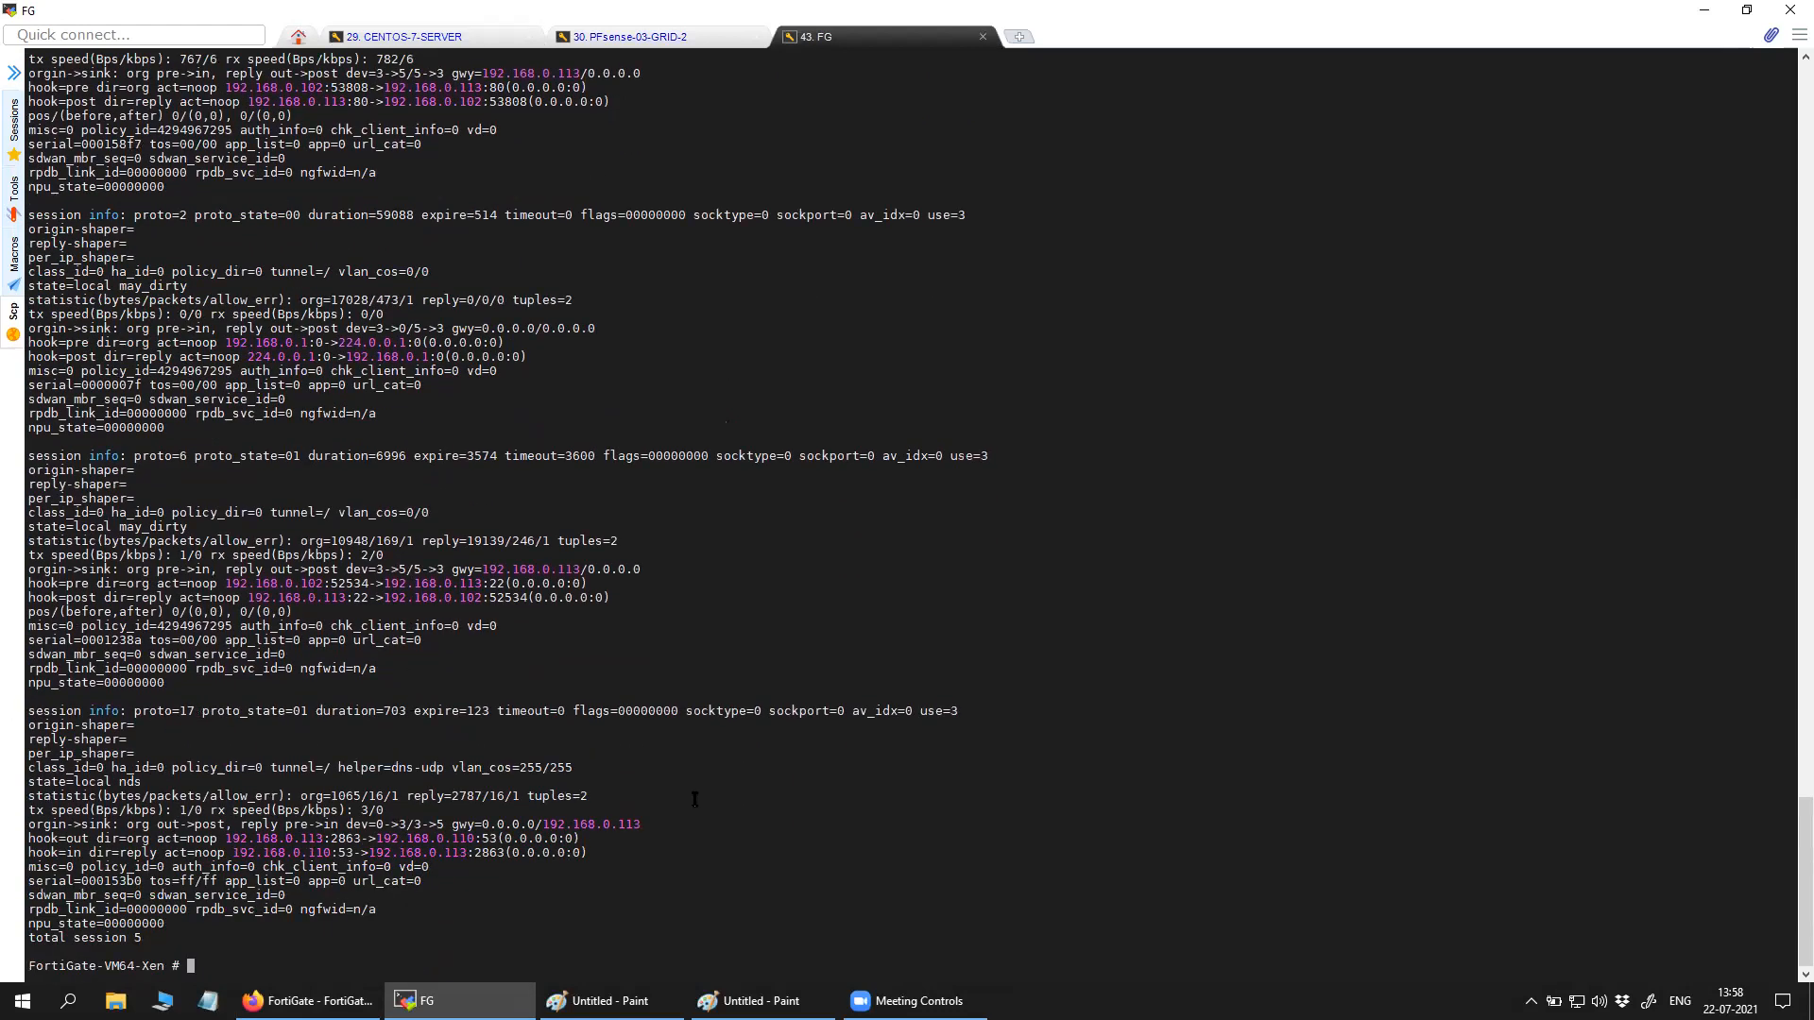
Add several blank prompt lines below the session list output.
{"action": "key", "text": "Return"}
{"action": "key", "text": "Return"}
{"action": "key", "text": "Return"}
{"action": "key", "text": "Return"}
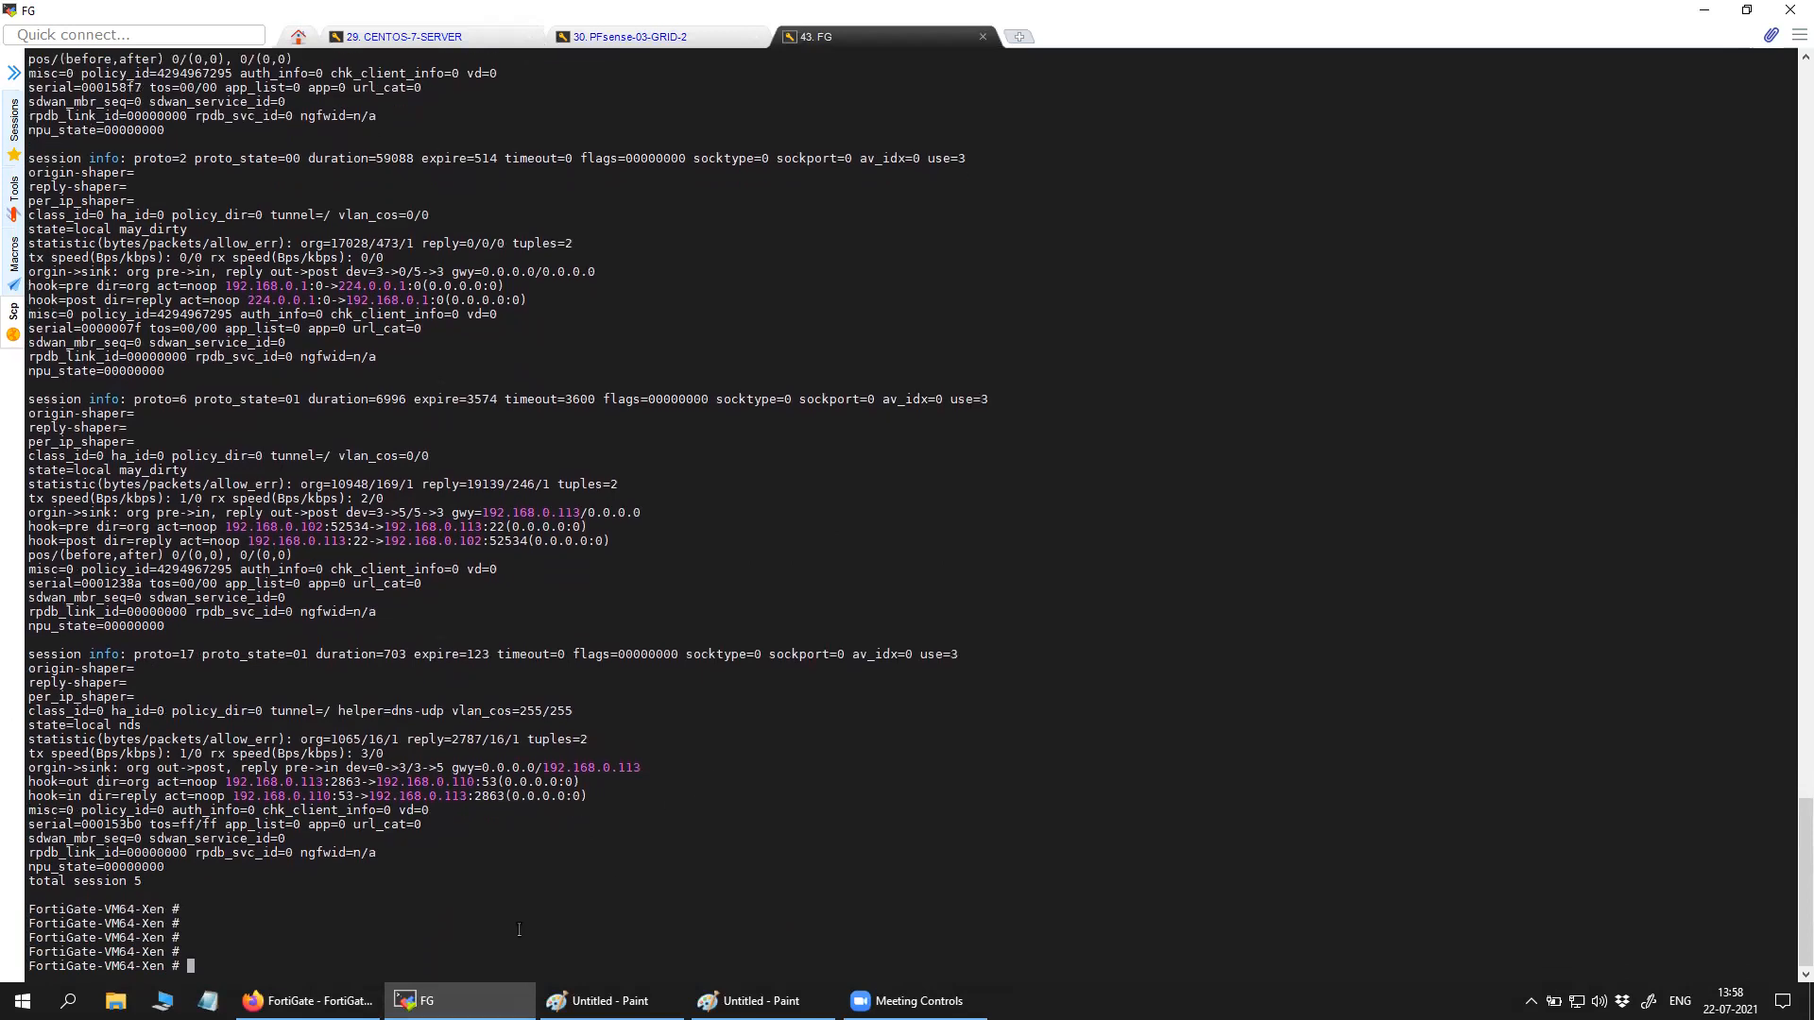
Review the curl response in CENTOS-7-SERVER and highlight the last two africhthy.org entries in the PFsense-03-GRID-2 access log.
{"action": "left_click", "coordinate": [415, 36]}
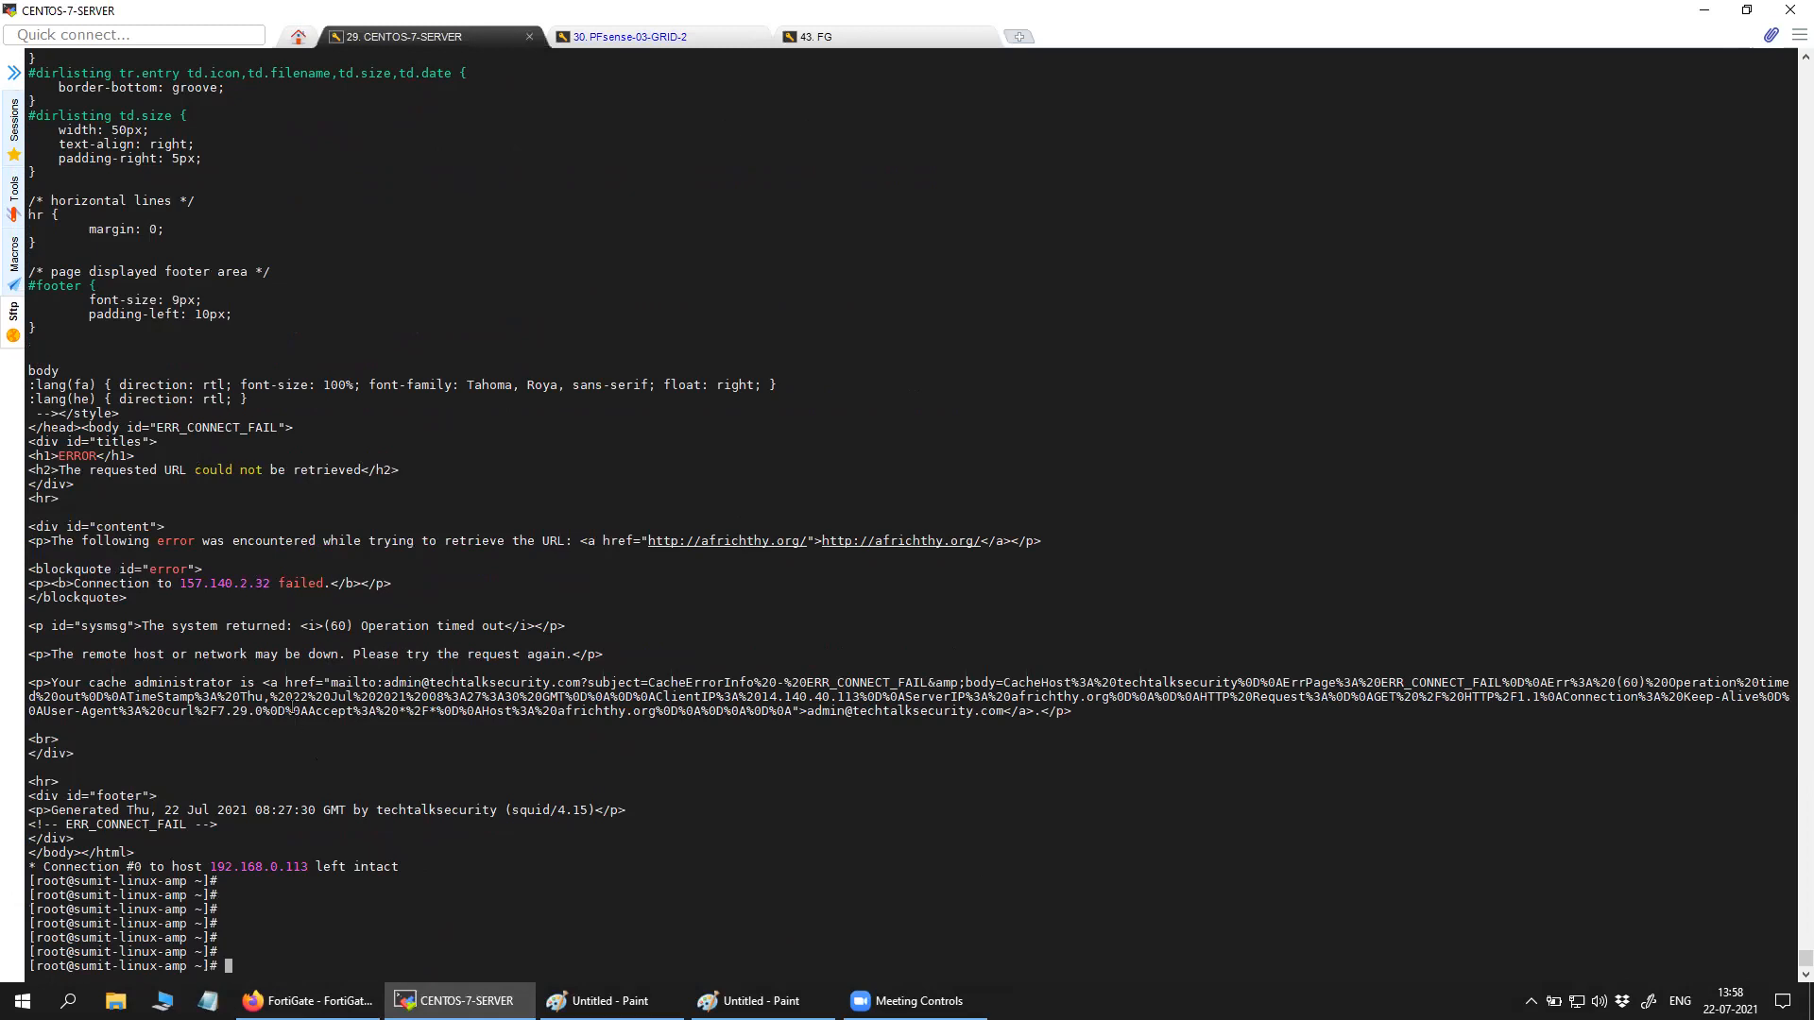
{"action": "scroll", "coordinate": [254, 673], "scroll_direction": "up", "scroll_amount": 13}
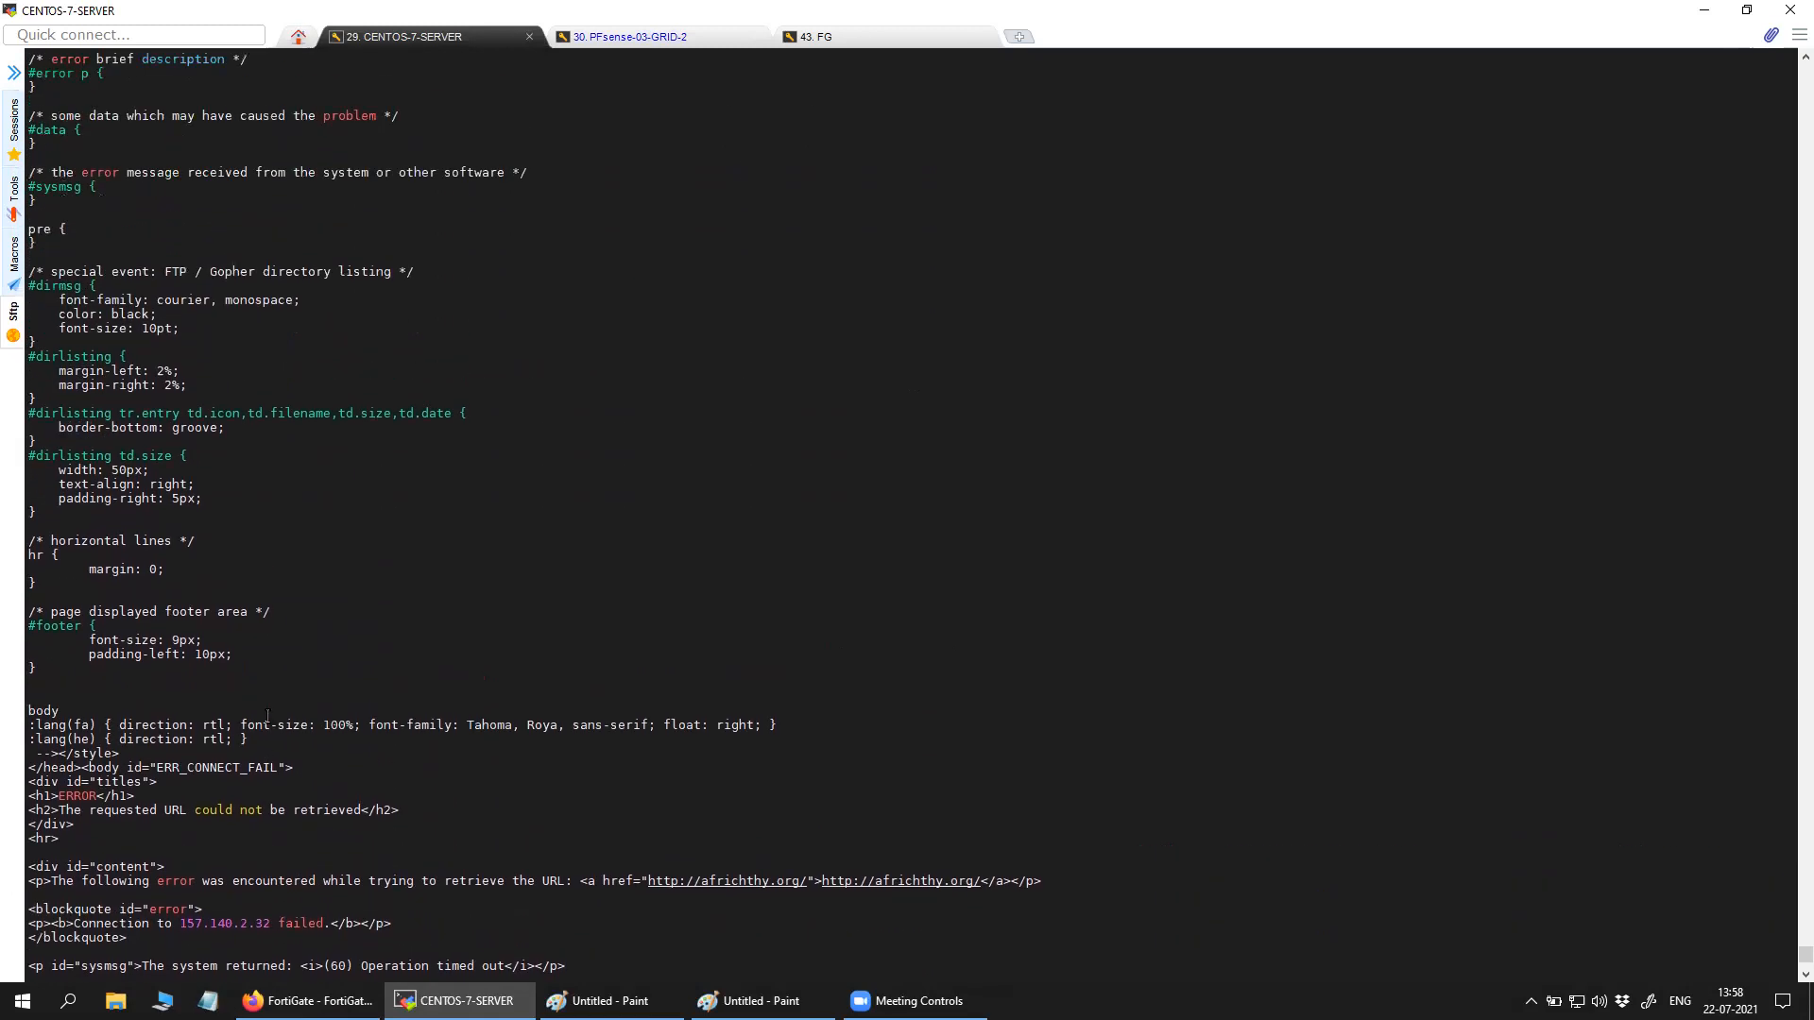
{"action": "scroll", "coordinate": [267, 717], "scroll_direction": "up", "scroll_amount": 11}
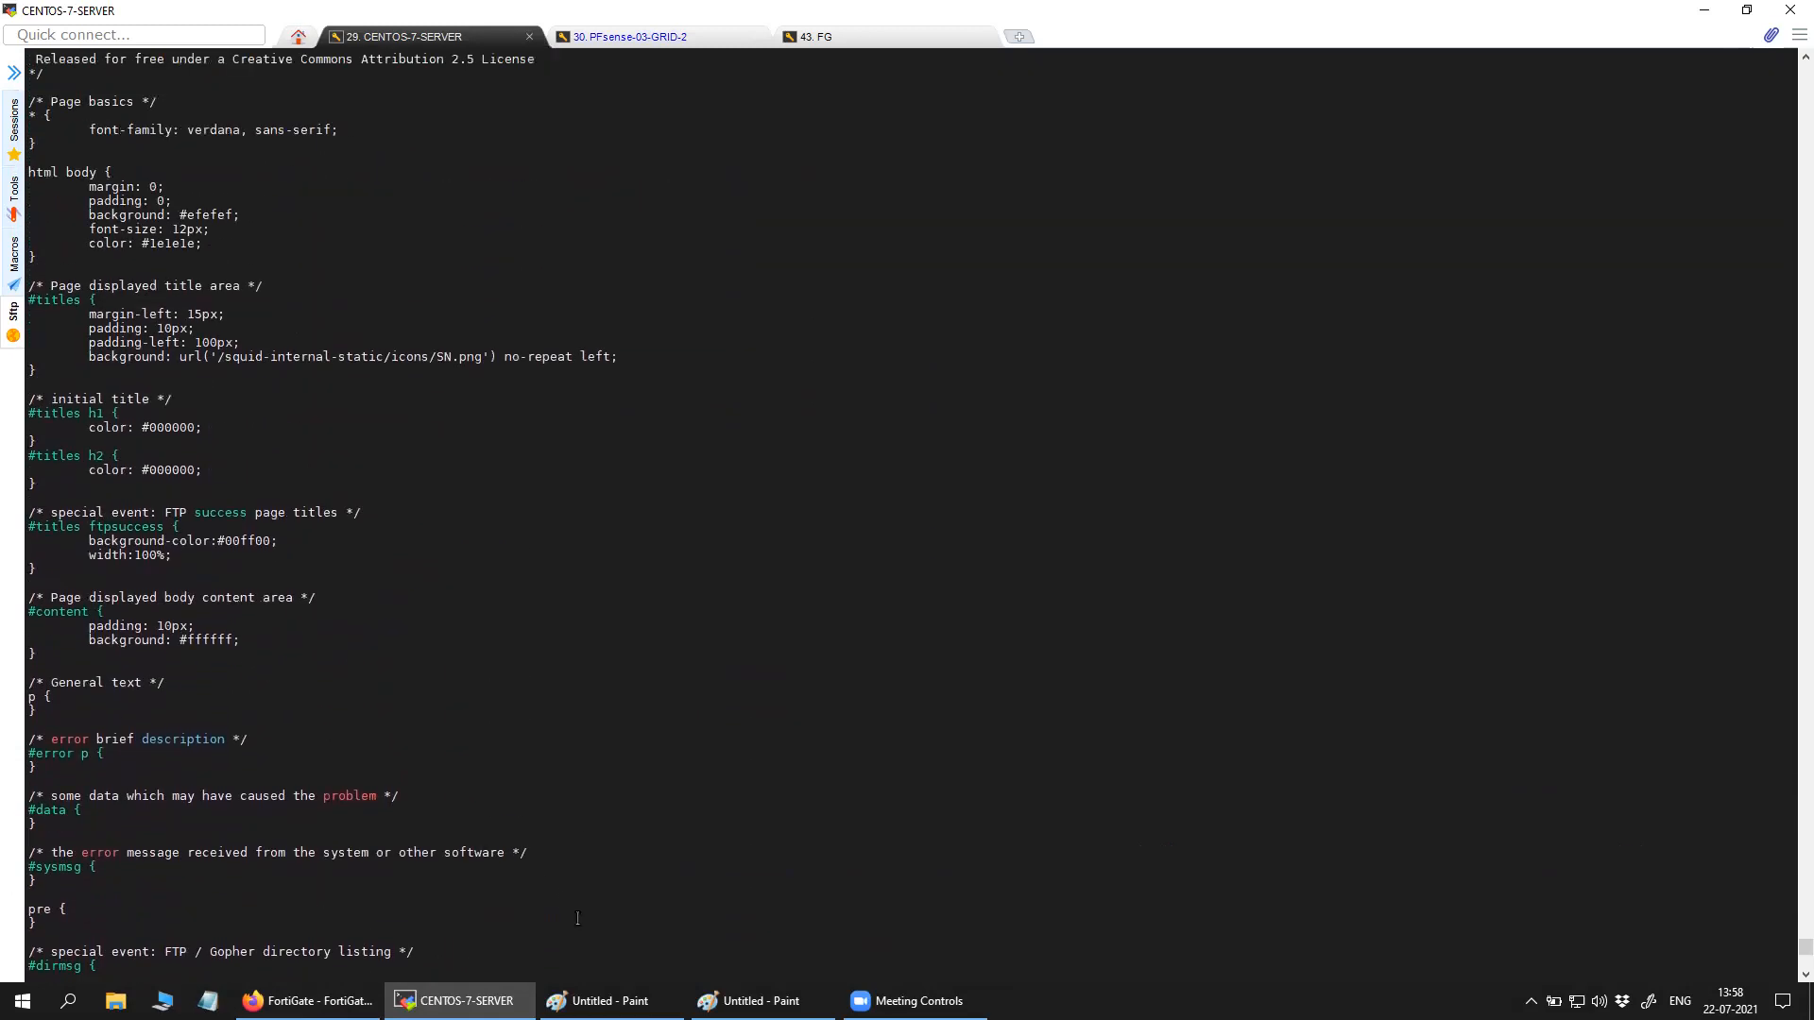
{"action": "left_click", "coordinate": [652, 38]}
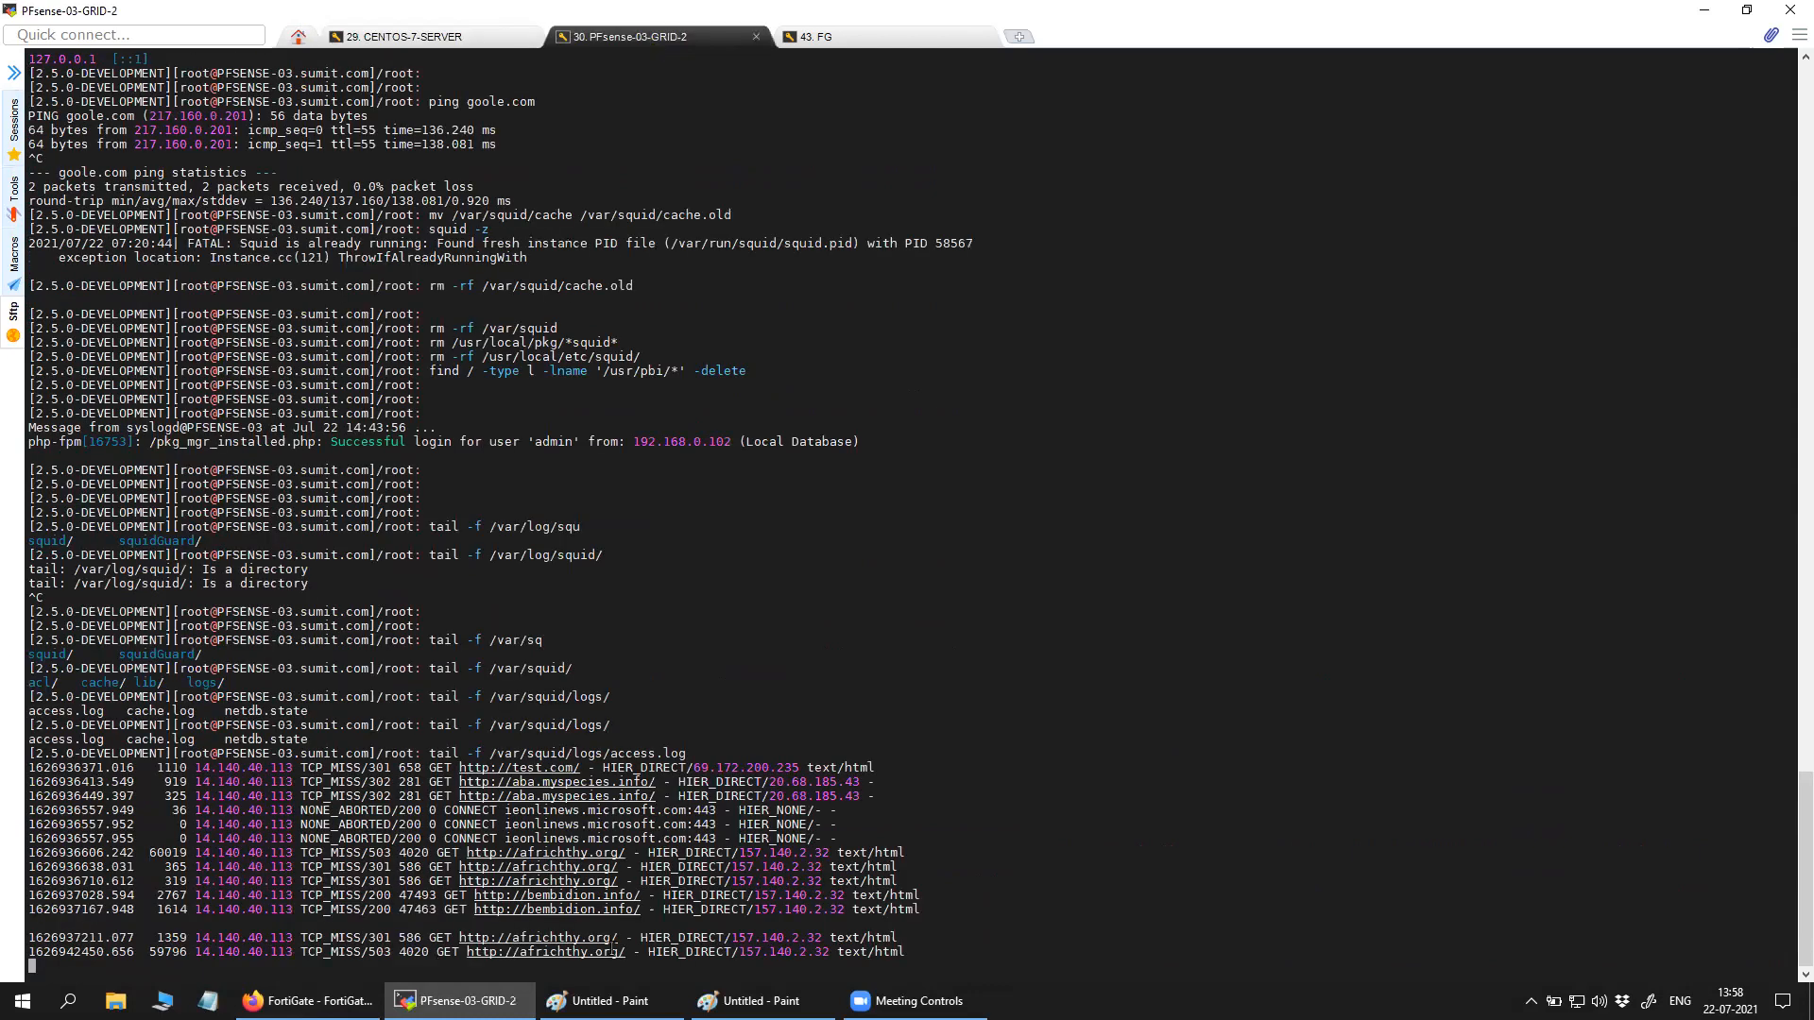
{"action": "left_click_drag", "start_coordinate": [905, 954], "coordinate": [119, 947]}
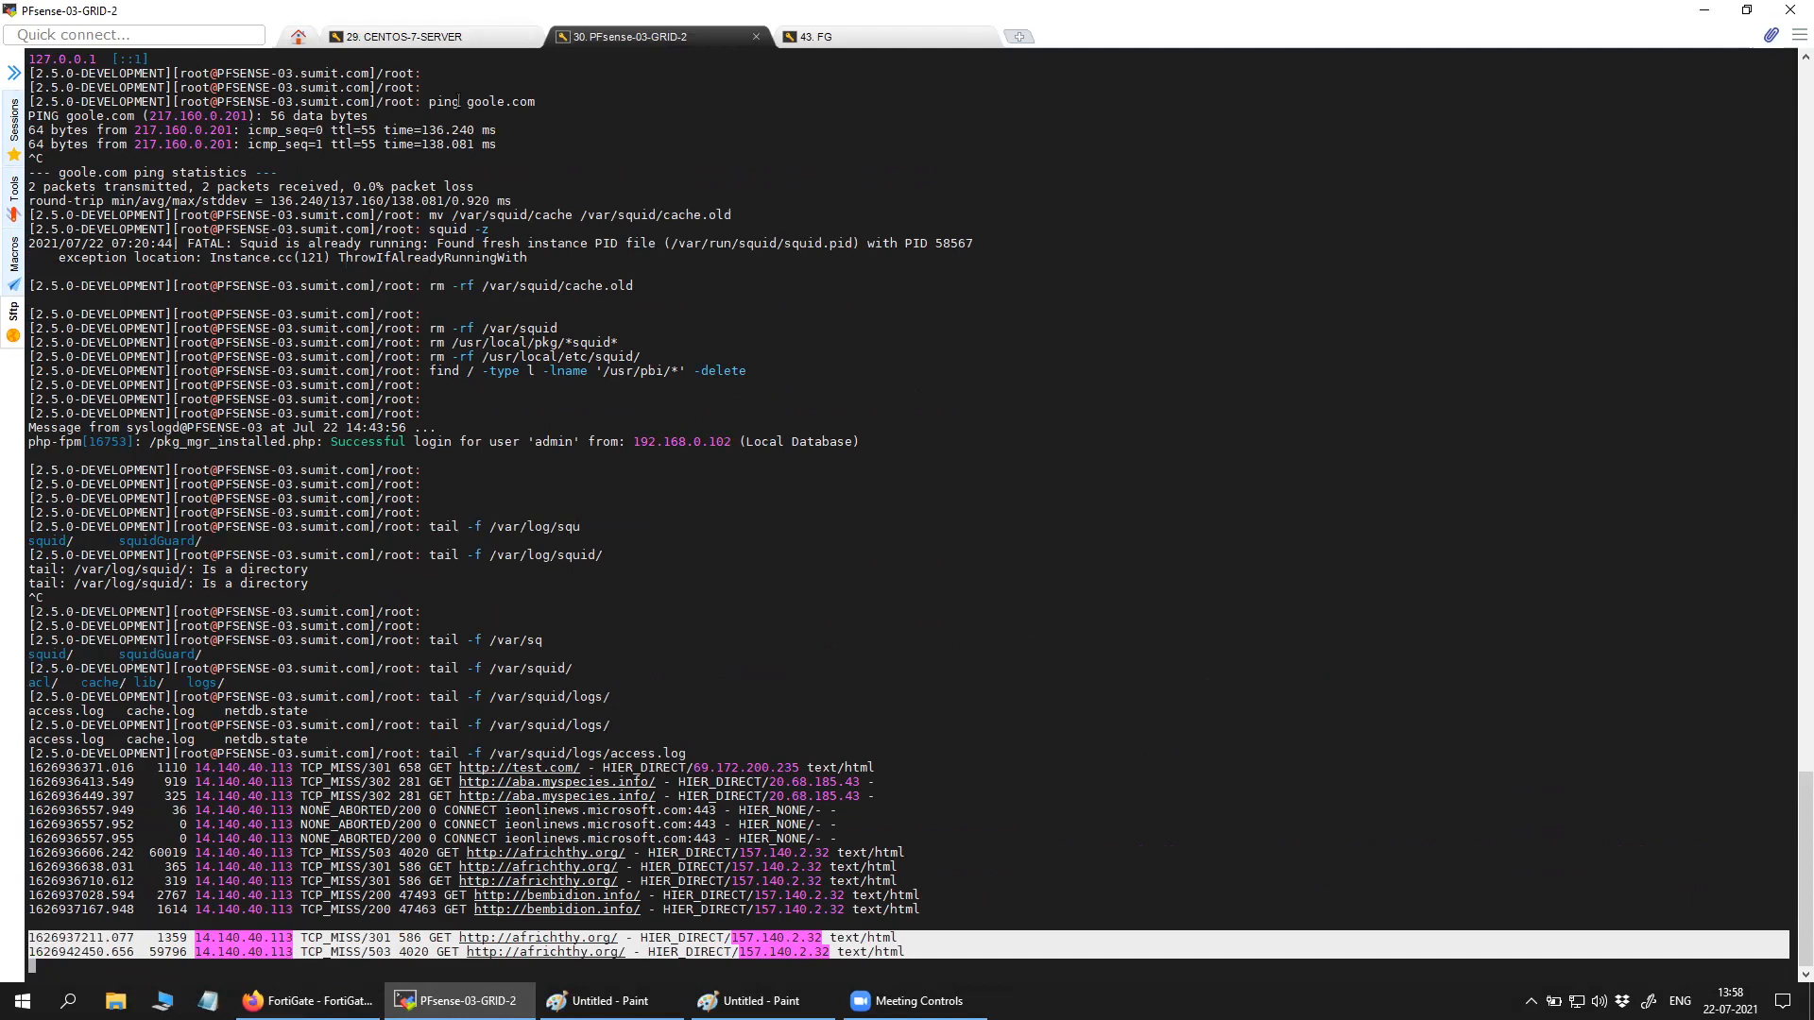
Back in CENTOS-7-SERVER, examine the curl command's proxy connection lines and the Squid response headers.
{"action": "left_click", "coordinate": [511, 40]}
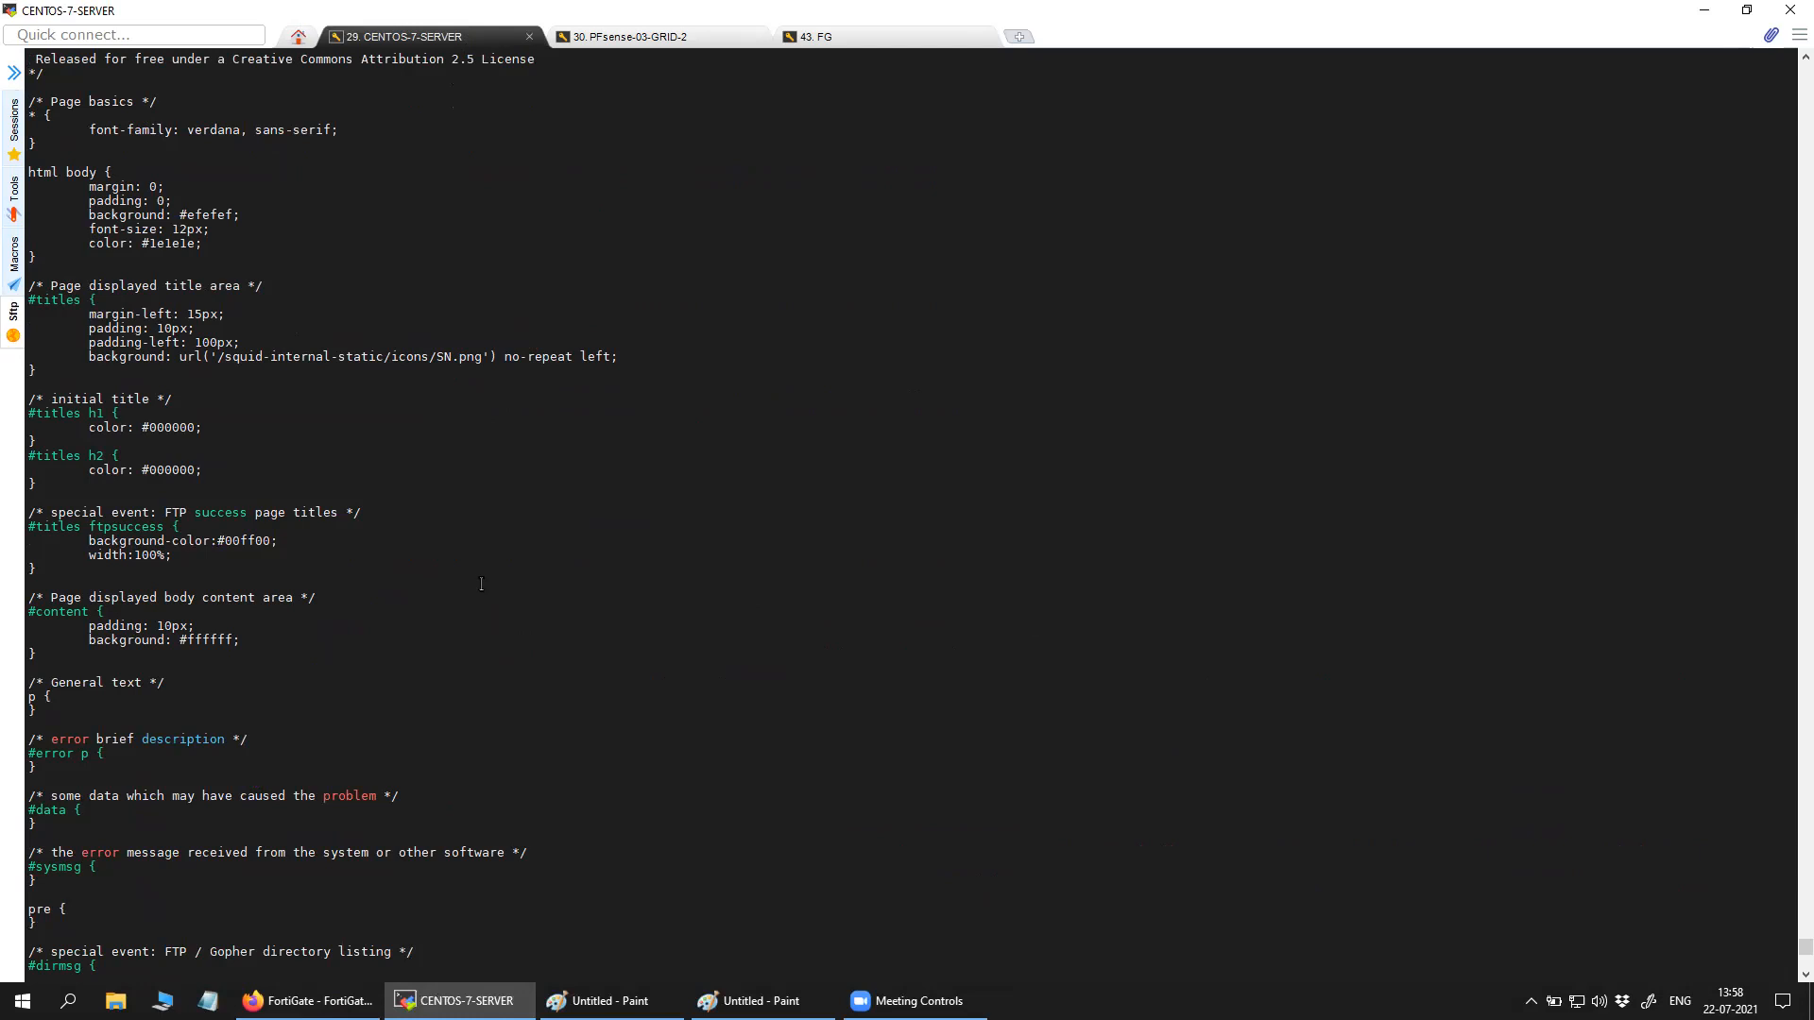
{"action": "scroll", "coordinate": [481, 584], "scroll_direction": "up", "scroll_amount": 5}
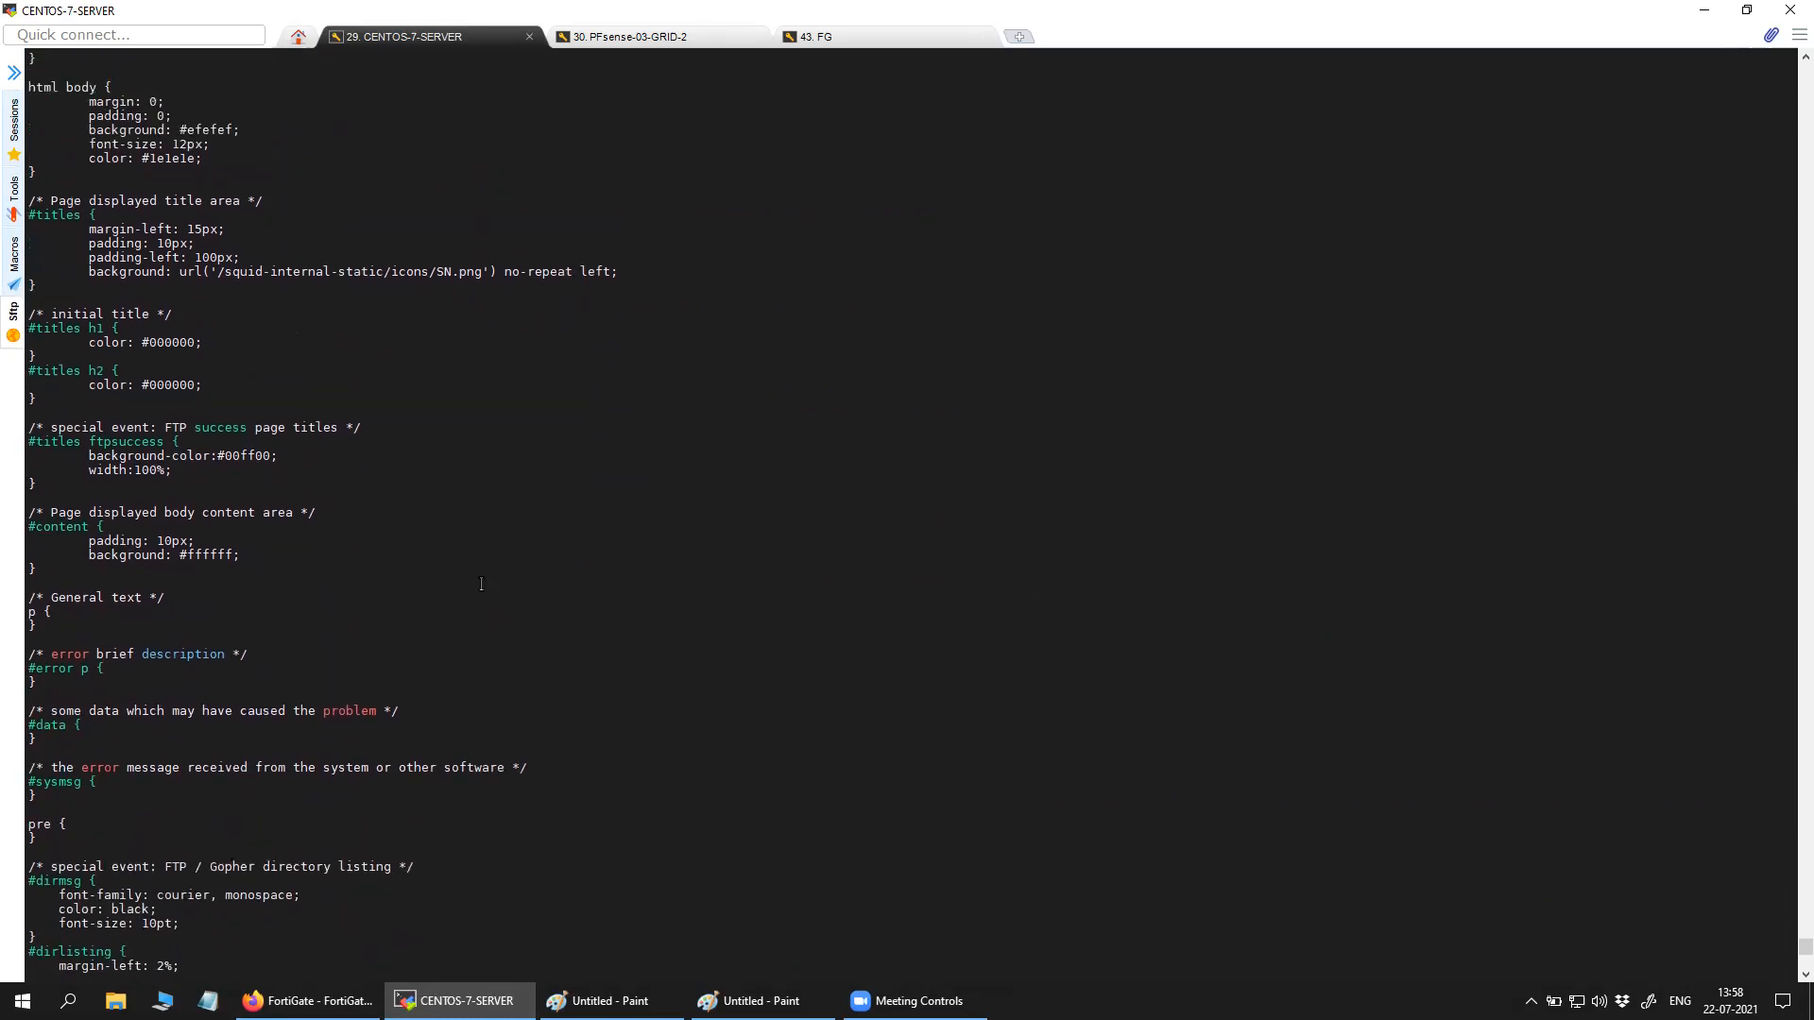
{"action": "scroll", "coordinate": [480, 583], "scroll_direction": "up", "scroll_amount": 10}
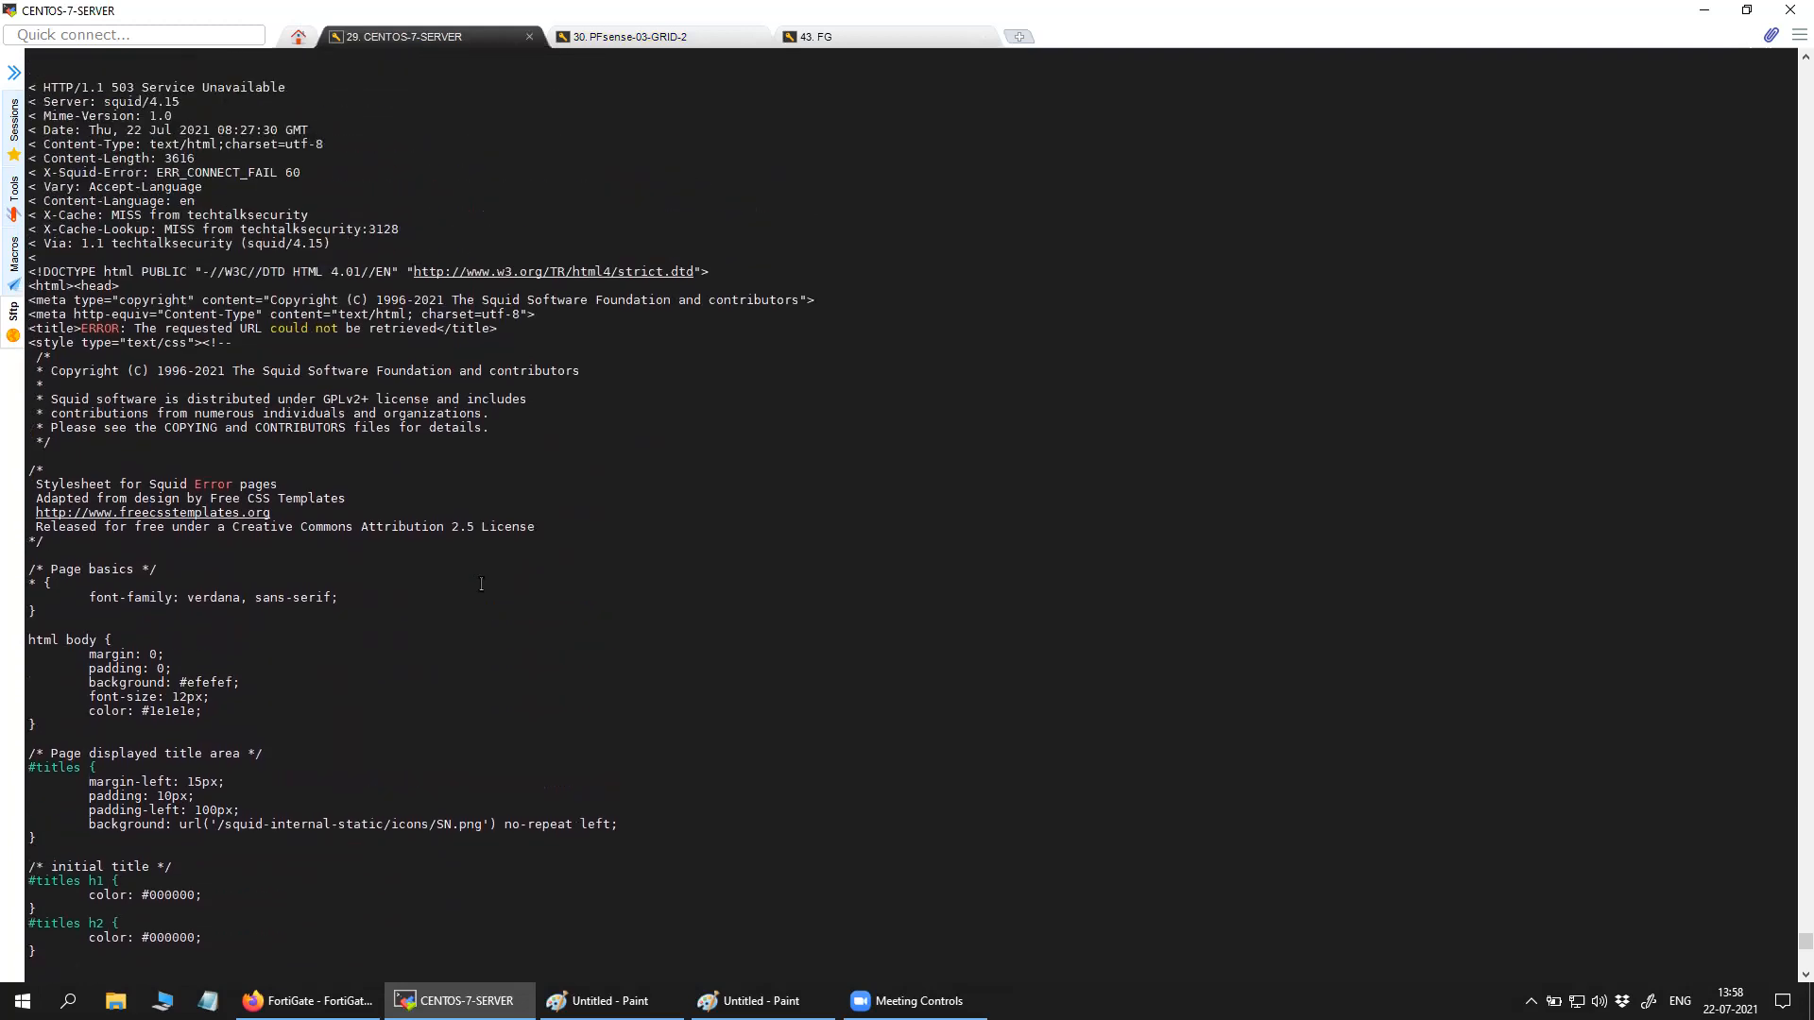
{"action": "scroll", "coordinate": [481, 584], "scroll_direction": "up", "scroll_amount": 3}
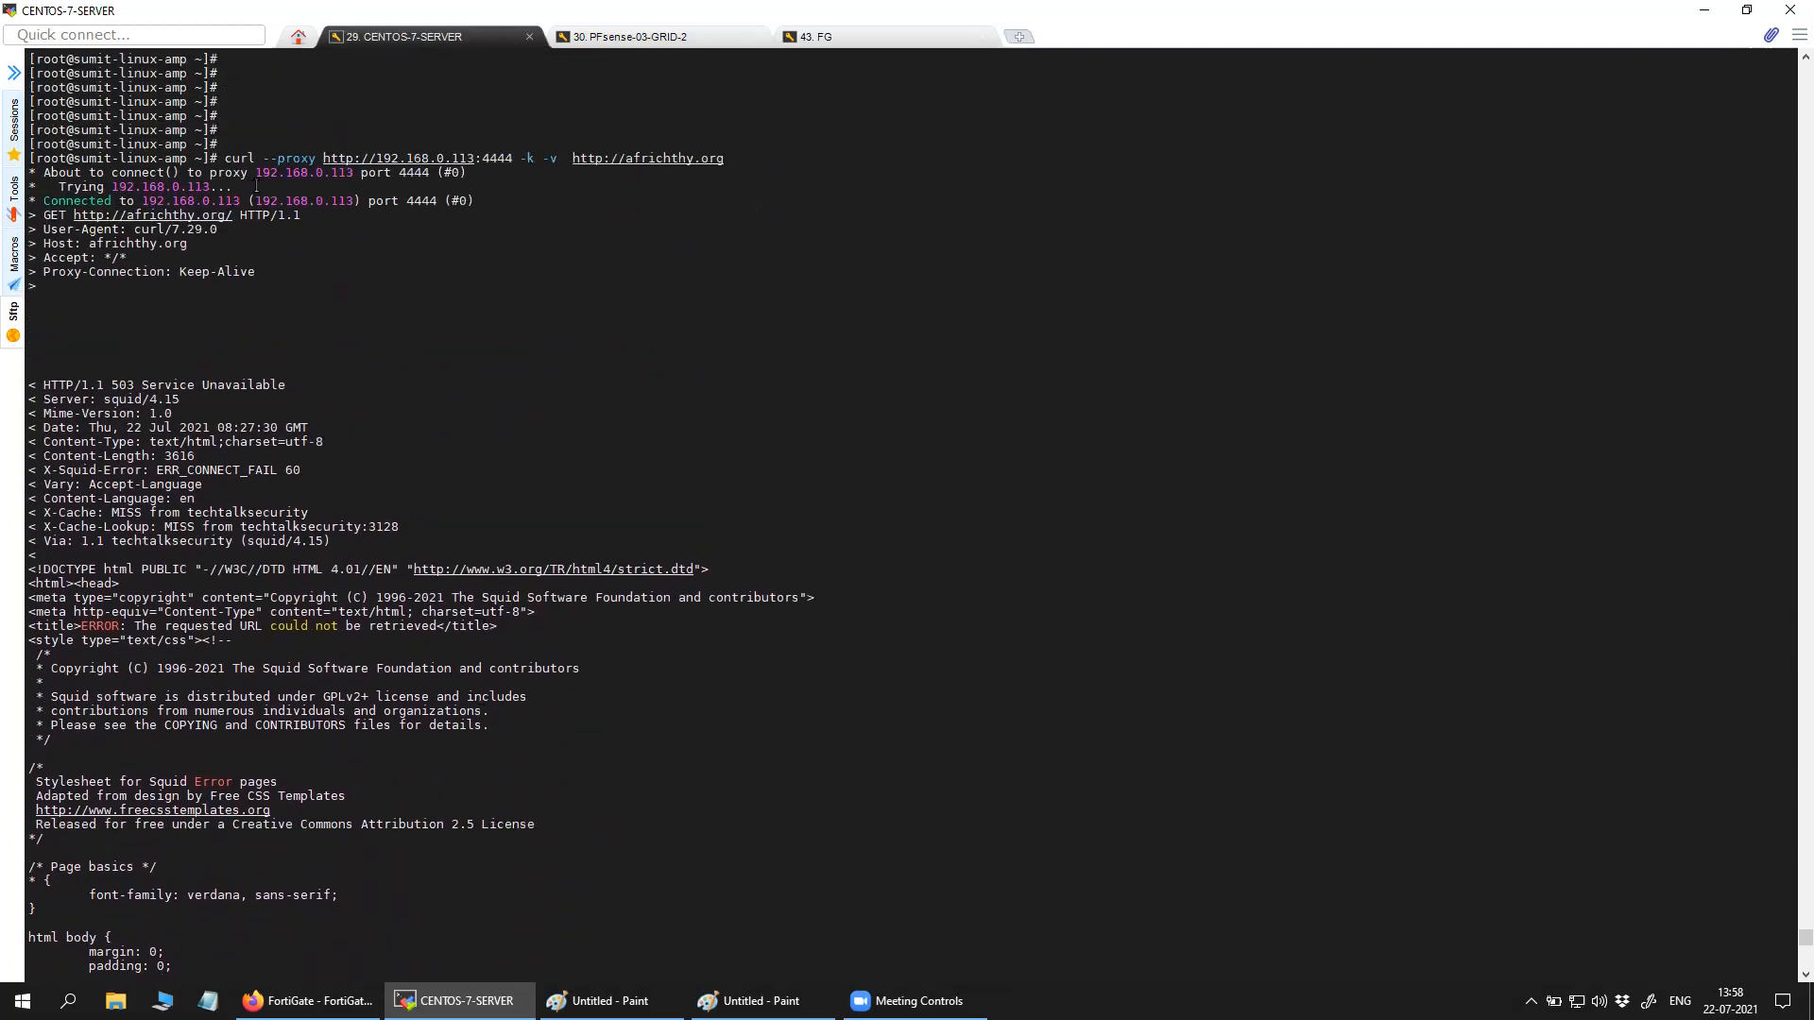
{"action": "scroll", "coordinate": [256, 186], "scroll_direction": "up", "scroll_amount": 1}
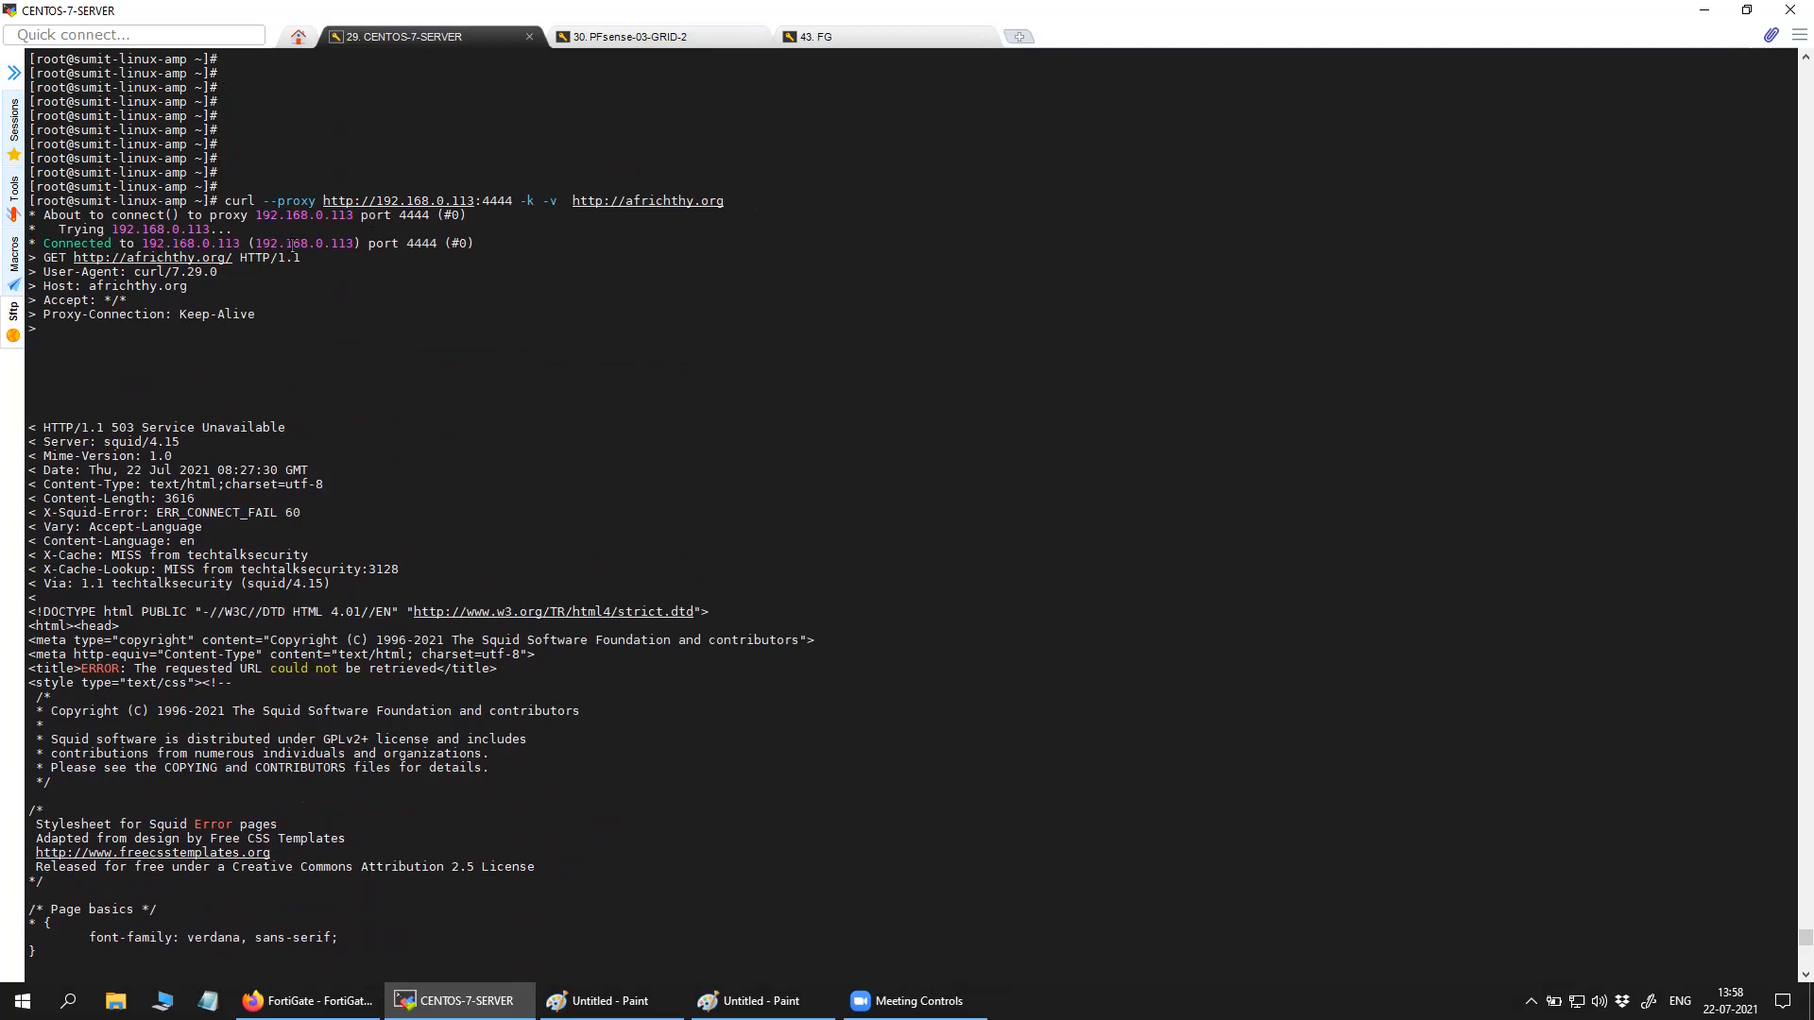
Highlight the curl output's proxy address, port 4444 and GET request headers, checking the address against the network diagram in Paint.
{"action": "left_click_drag", "start_coordinate": [141, 244], "coordinate": [222, 243]}
{"action": "left_click", "coordinate": [602, 1001]}
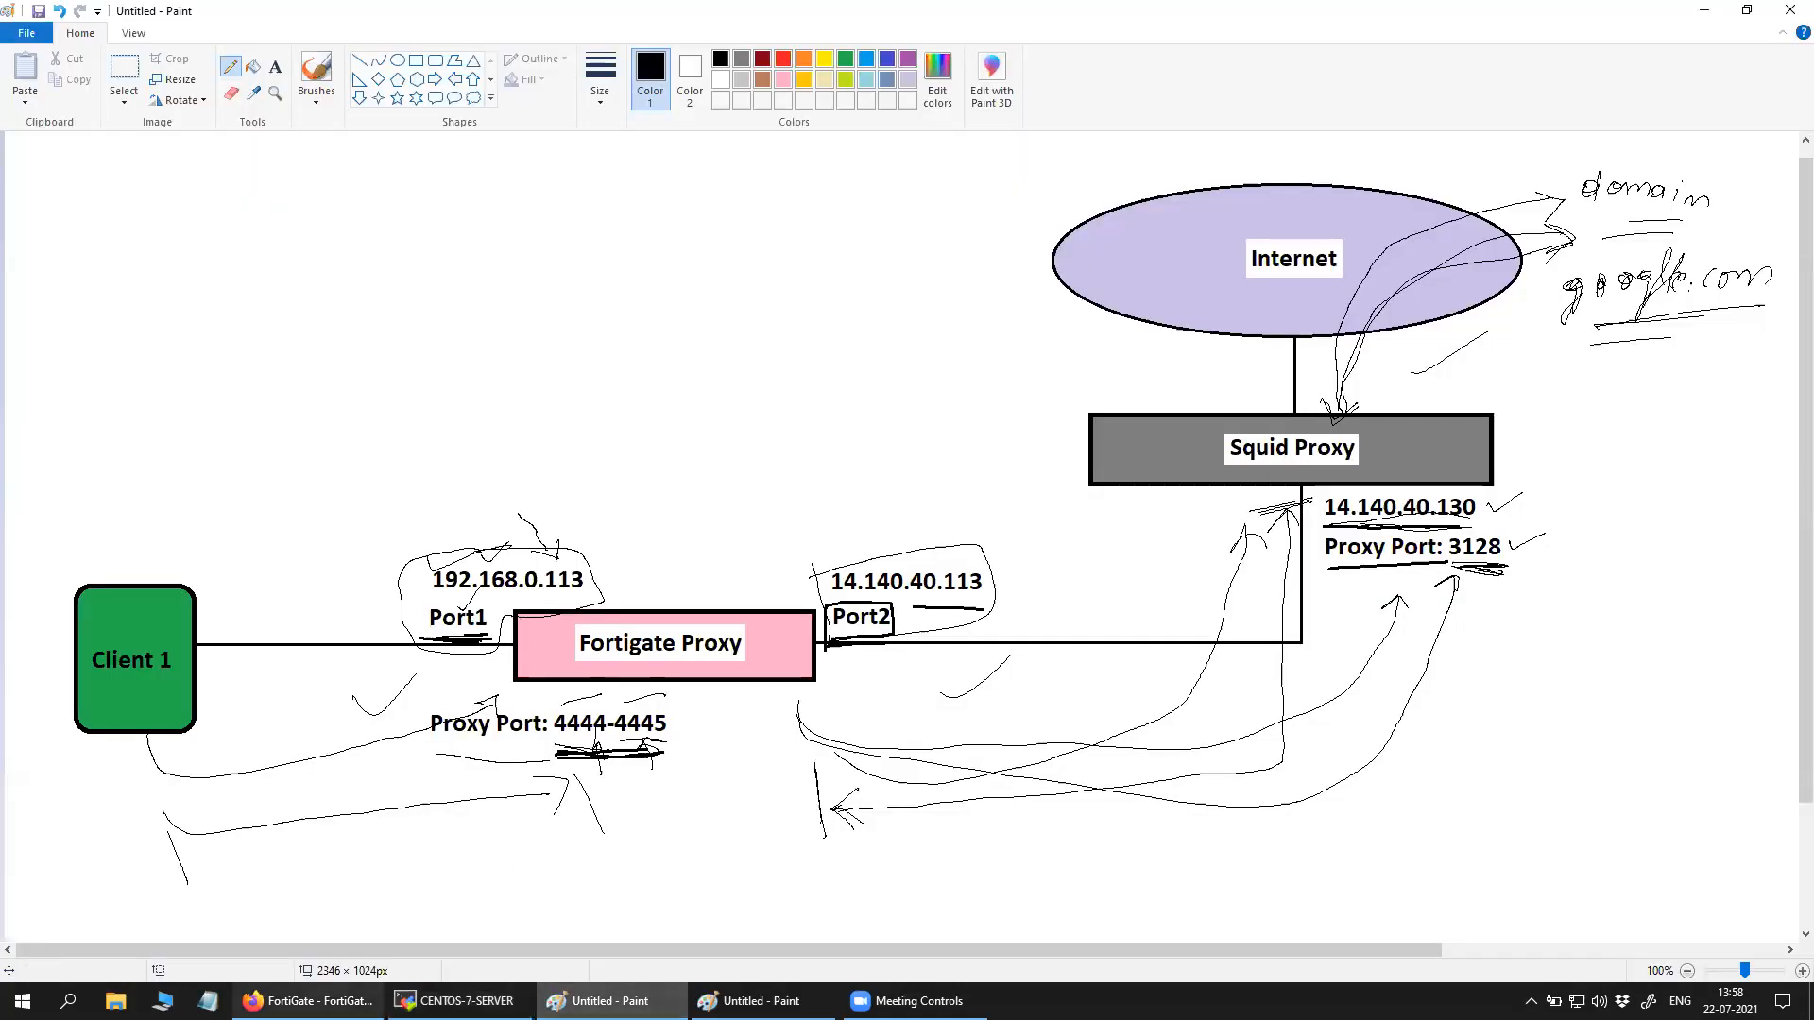
{"action": "left_click", "coordinate": [463, 1000]}
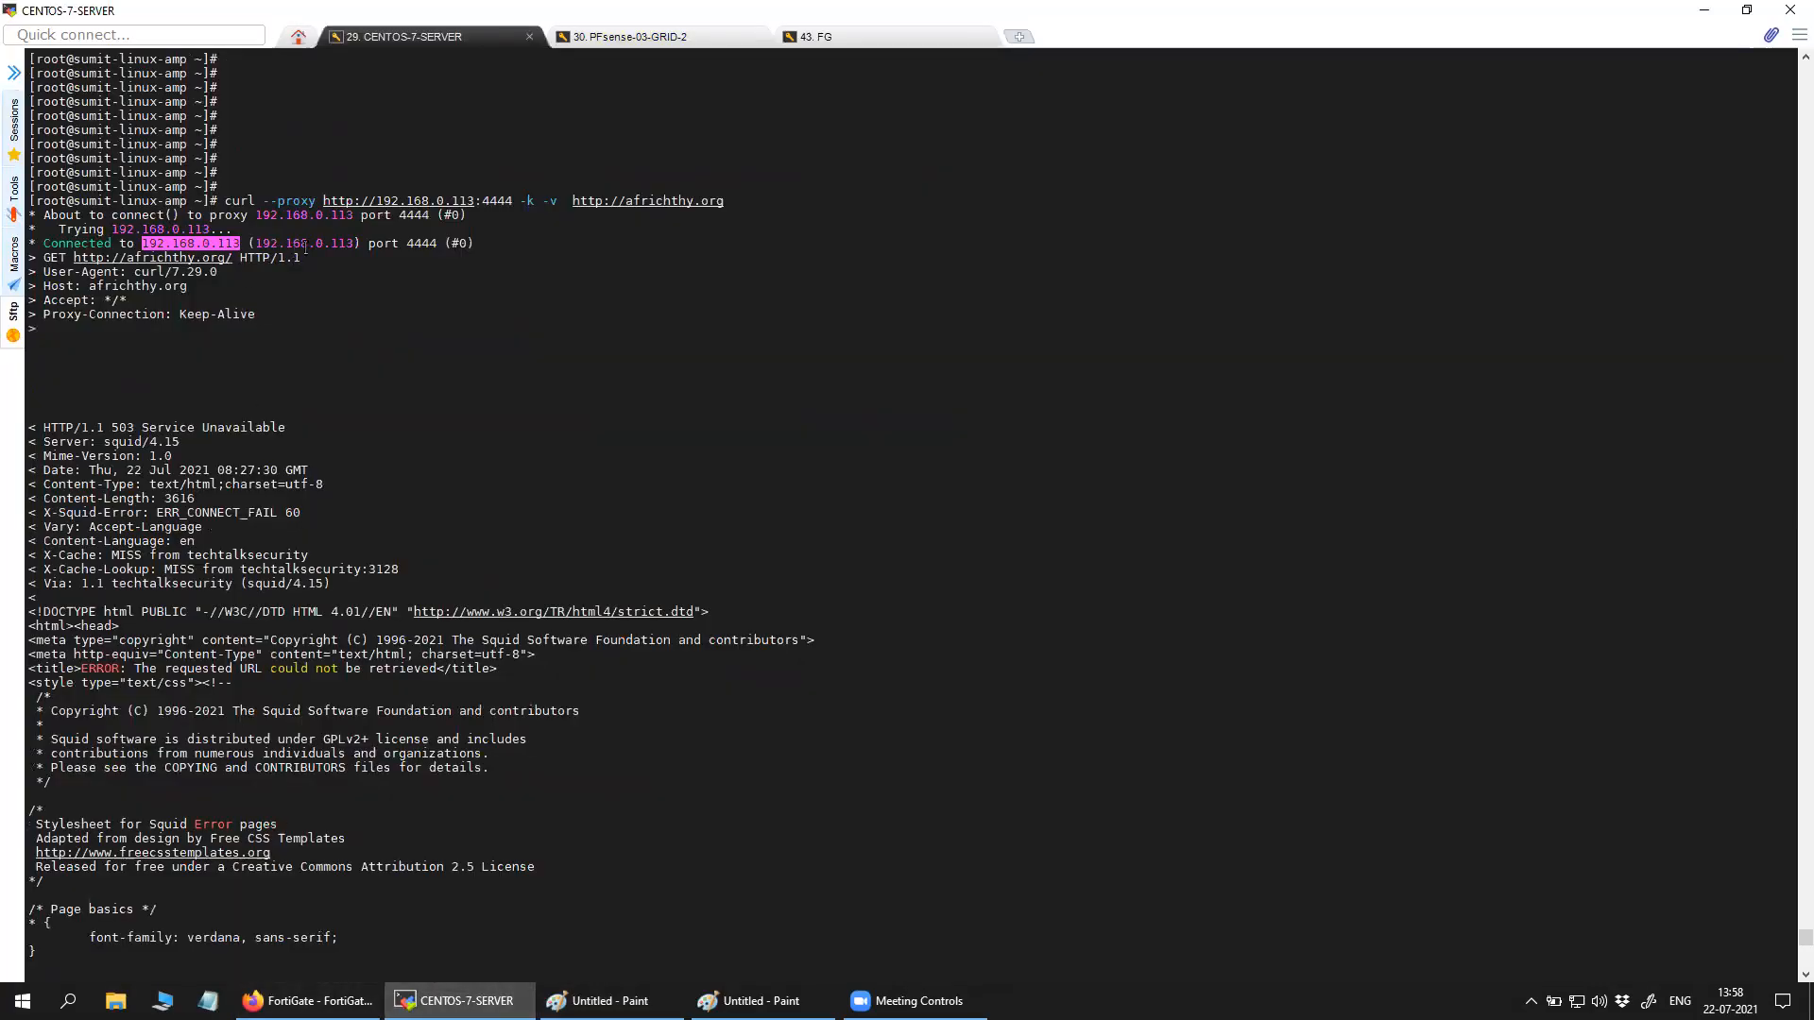
{"action": "left_click_drag", "start_coordinate": [368, 245], "coordinate": [432, 244]}
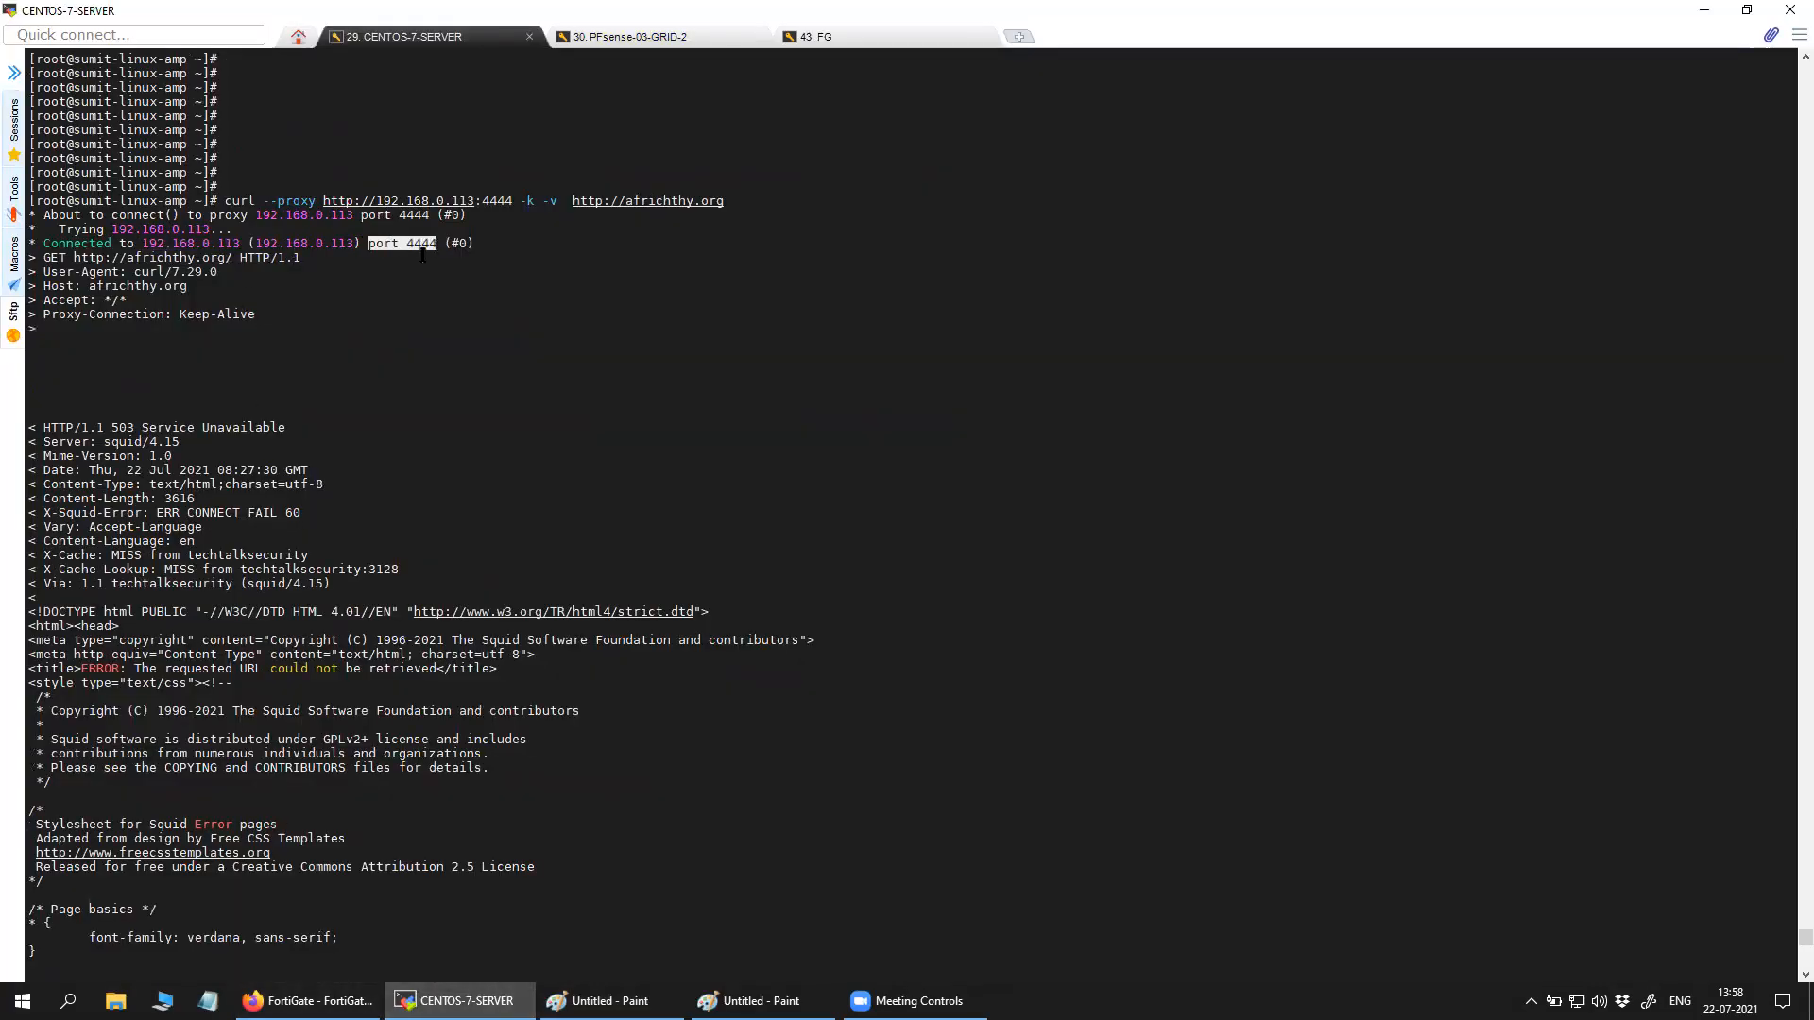
{"action": "left_click_drag", "start_coordinate": [43, 257], "coordinate": [303, 257]}
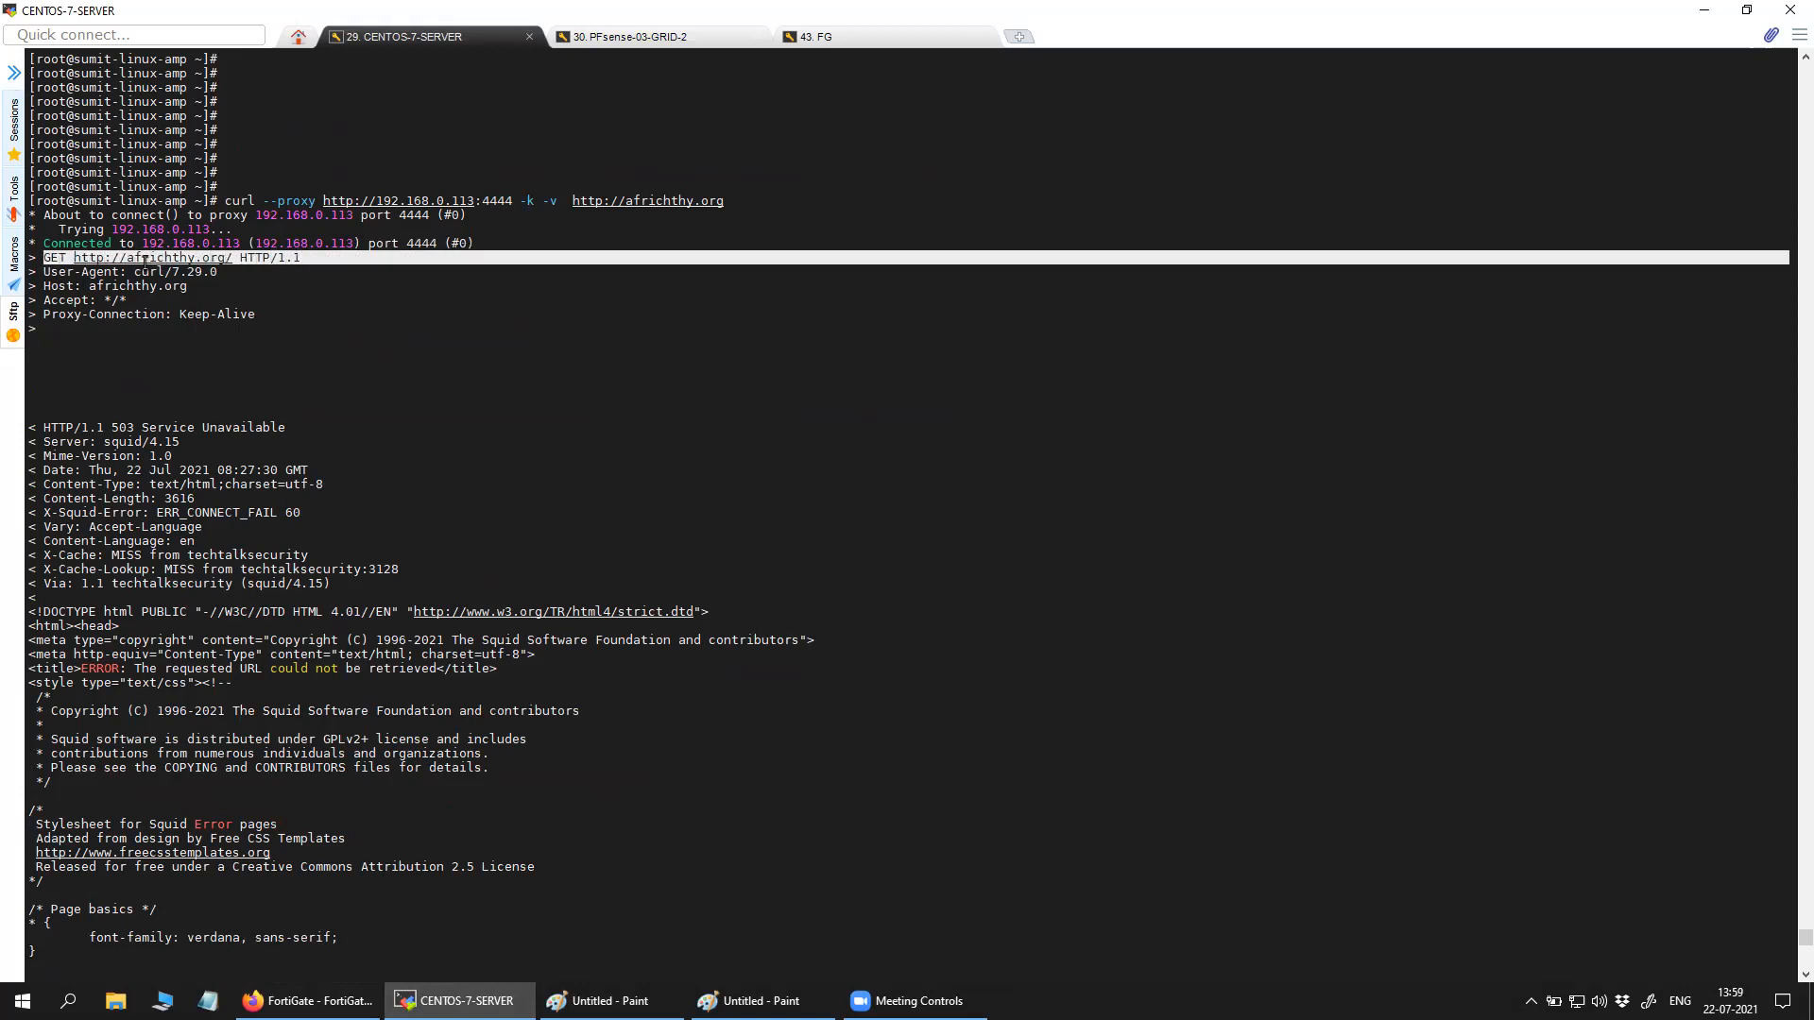
{"action": "left_click_drag", "start_coordinate": [135, 272], "coordinate": [216, 272]}
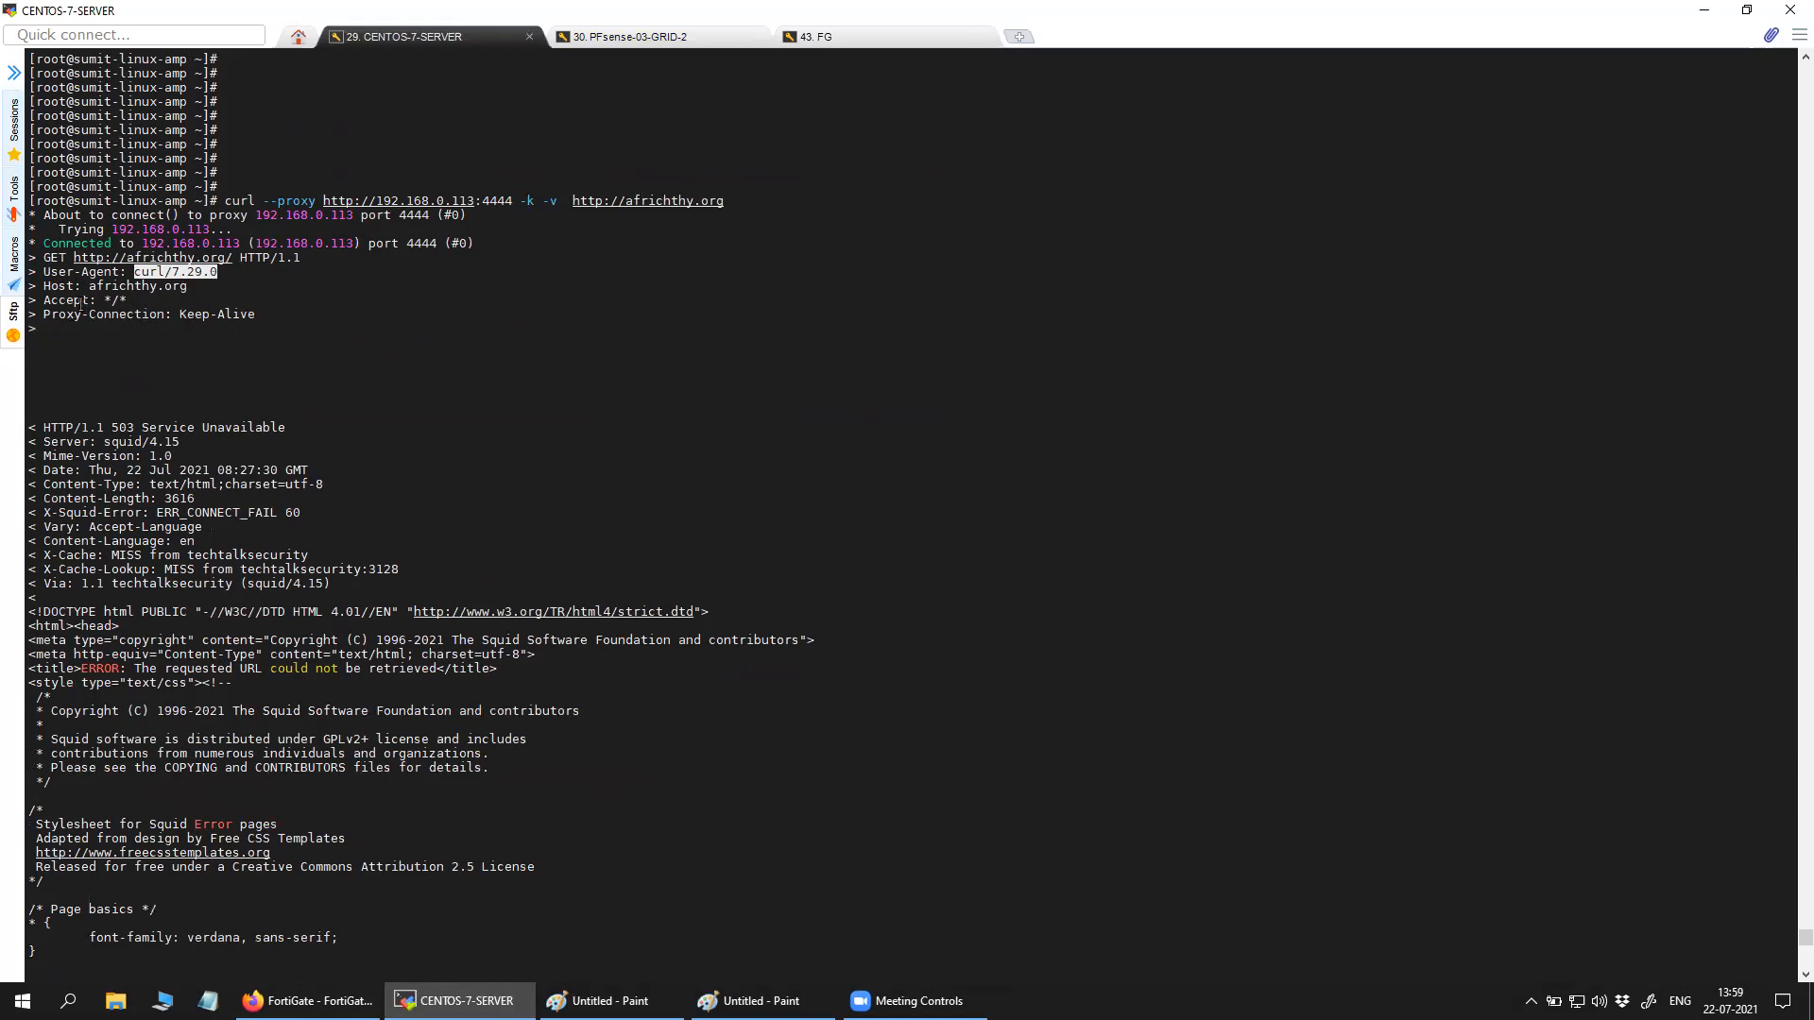
{"action": "left_click_drag", "start_coordinate": [46, 301], "coordinate": [132, 300]}
Highlight the Squid response headers in the curl output and the line with the connected proxy address.
{"action": "left_click", "coordinate": [213, 422]}
{"action": "left_click_drag", "start_coordinate": [45, 442], "coordinate": [178, 442]}
{"action": "left_click", "coordinate": [194, 447]}
{"action": "left_click_drag", "start_coordinate": [188, 556], "coordinate": [303, 554]}
{"action": "left_click_drag", "start_coordinate": [49, 555], "coordinate": [29, 427]}
{"action": "left_click", "coordinate": [299, 570]}
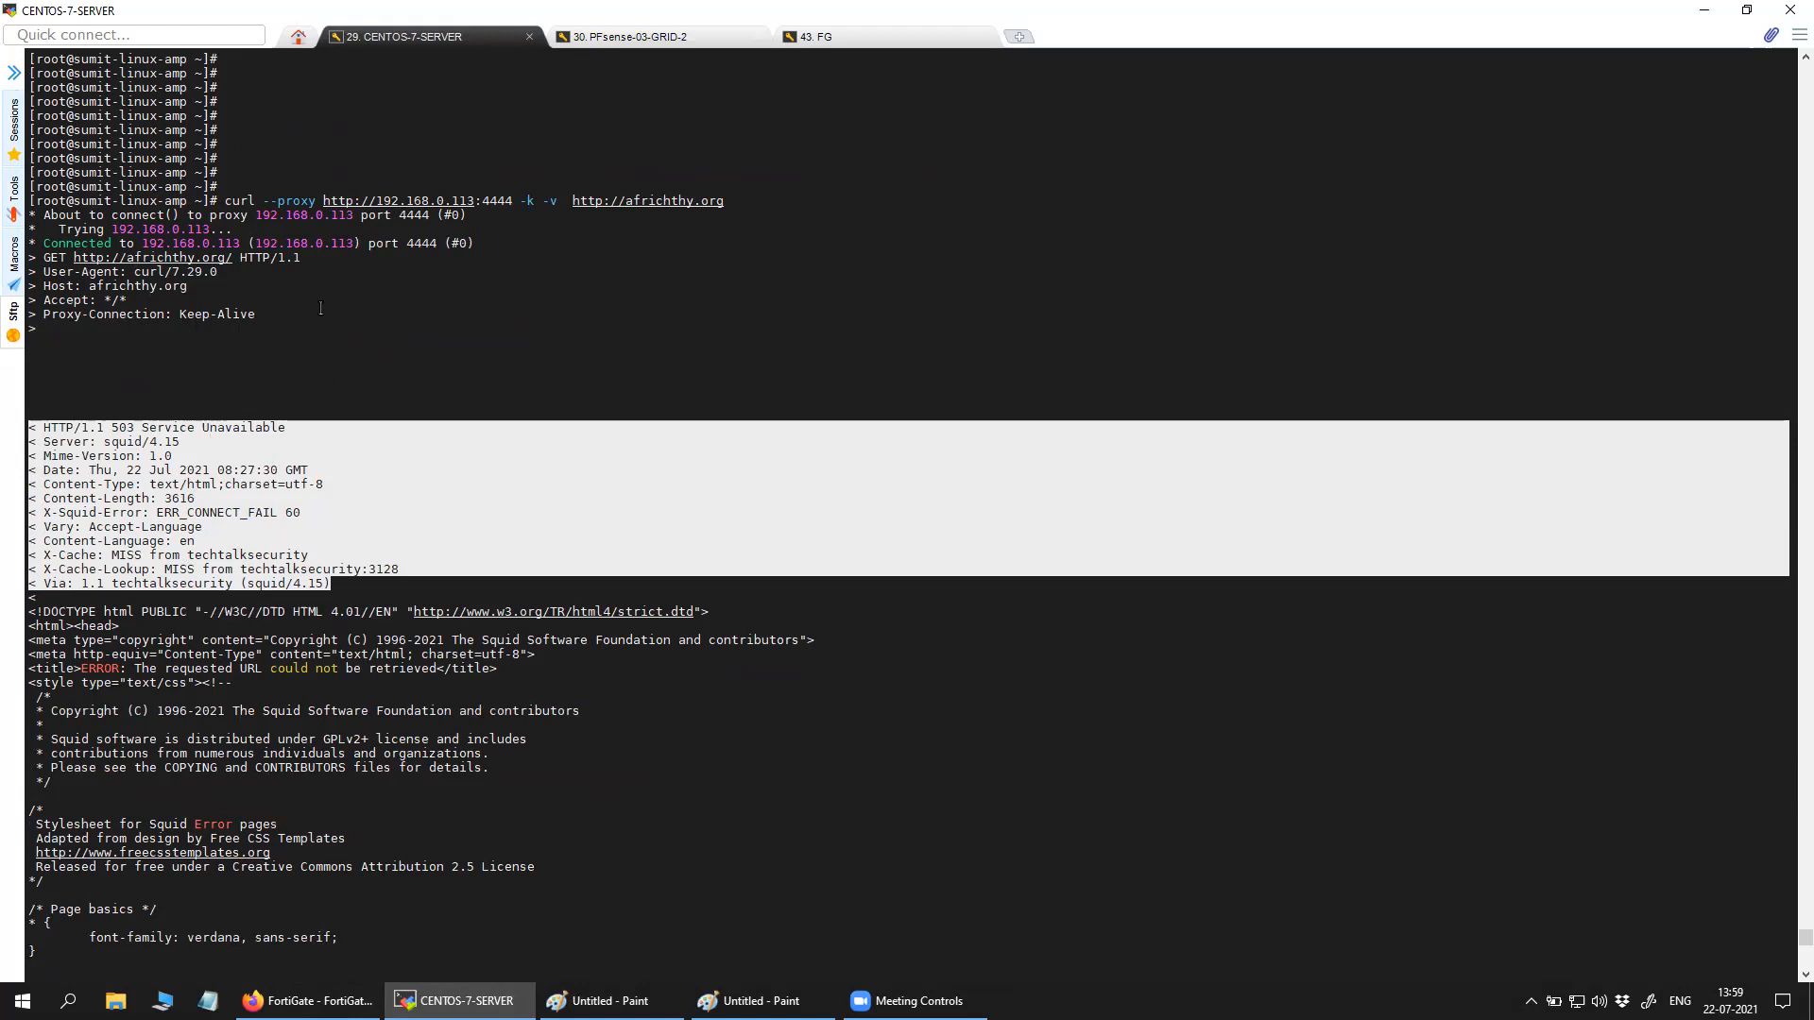
{"action": "left_click_drag", "start_coordinate": [142, 243], "coordinate": [382, 243]}
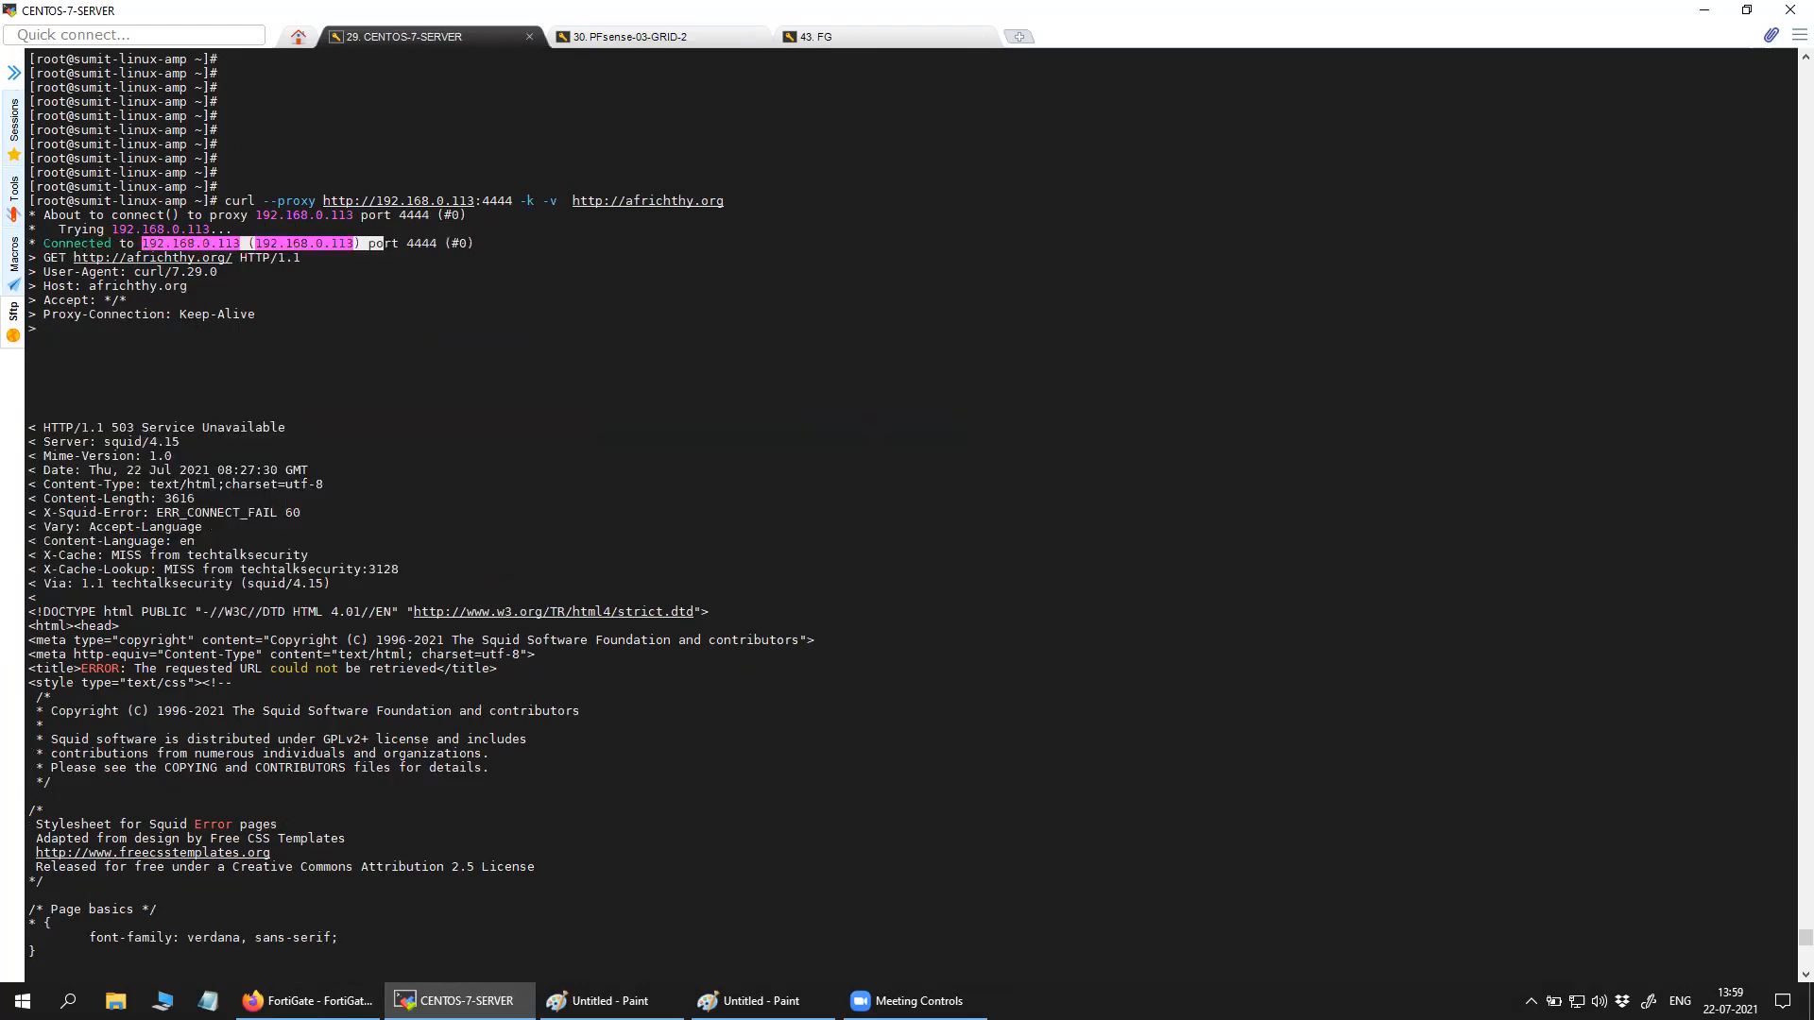
Switch to the FortiGate page in Firefox, download the port1 packet capture and open it with Wireshark.
{"action": "left_click", "coordinate": [319, 1002]}
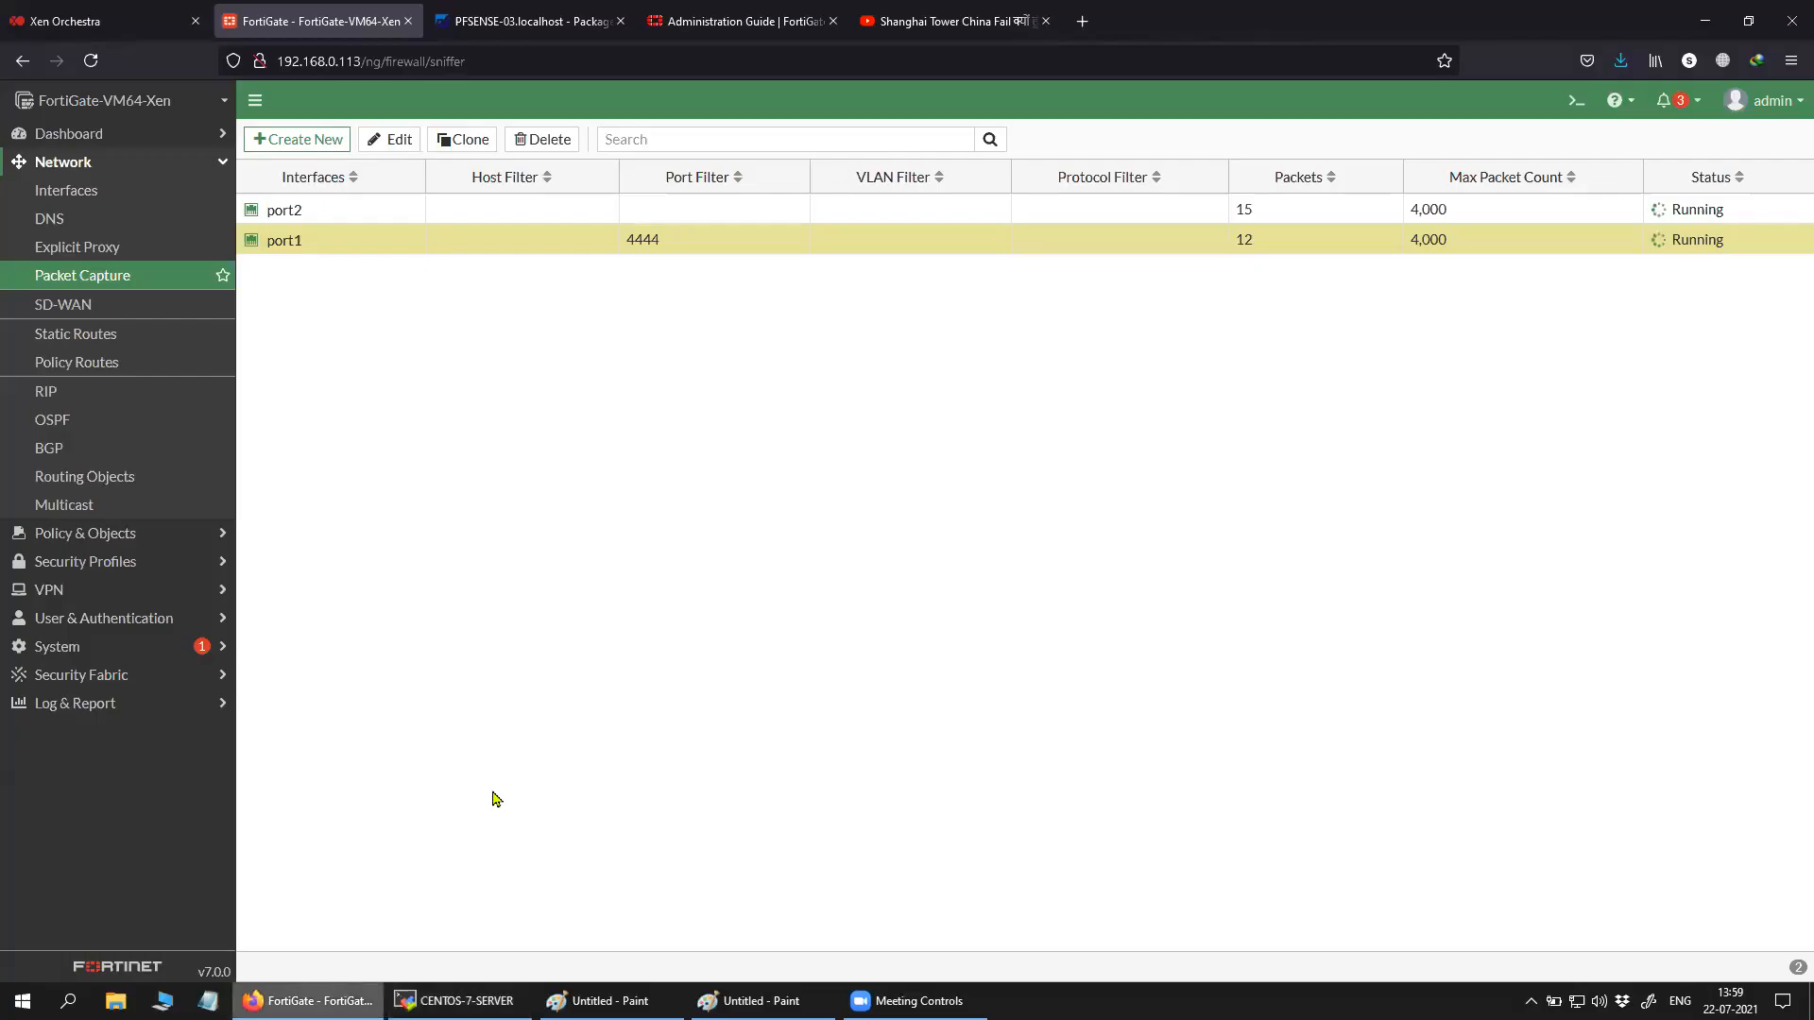
{"action": "right_click", "coordinate": [501, 242]}
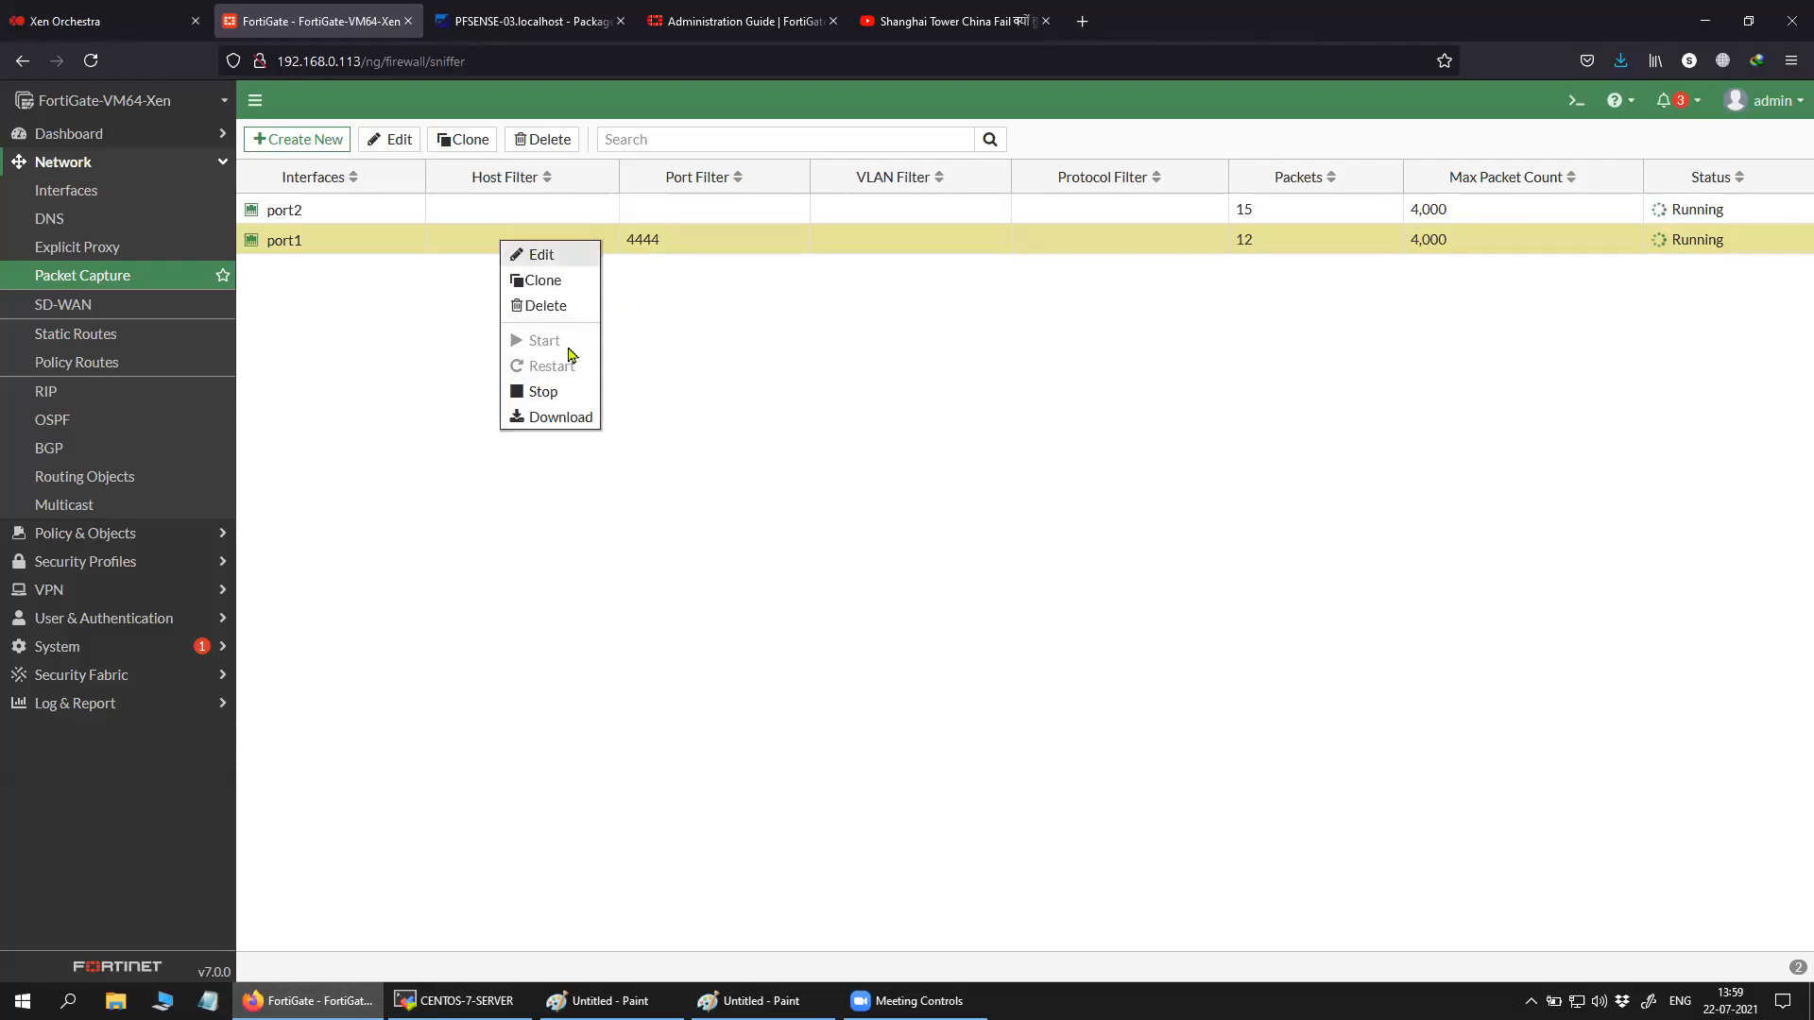
{"action": "left_click", "coordinate": [567, 416]}
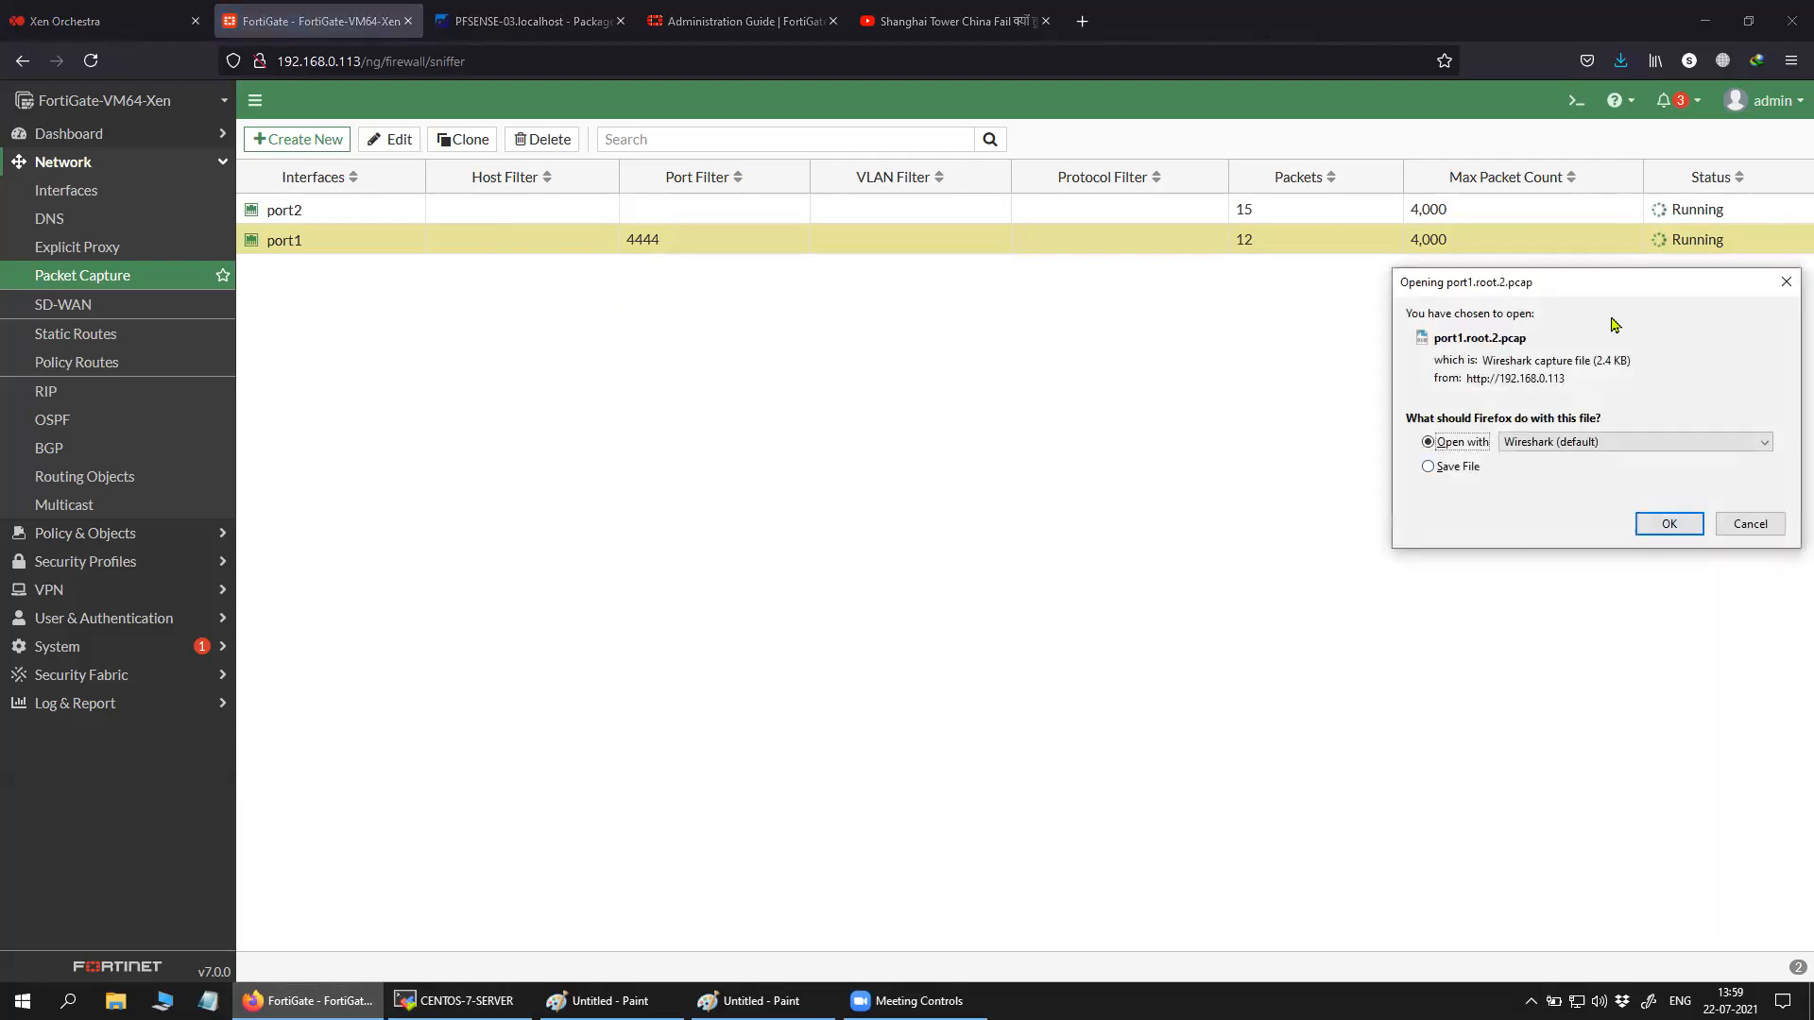
{"action": "left_click_drag", "start_coordinate": [1600, 291], "coordinate": [1529, 346]}
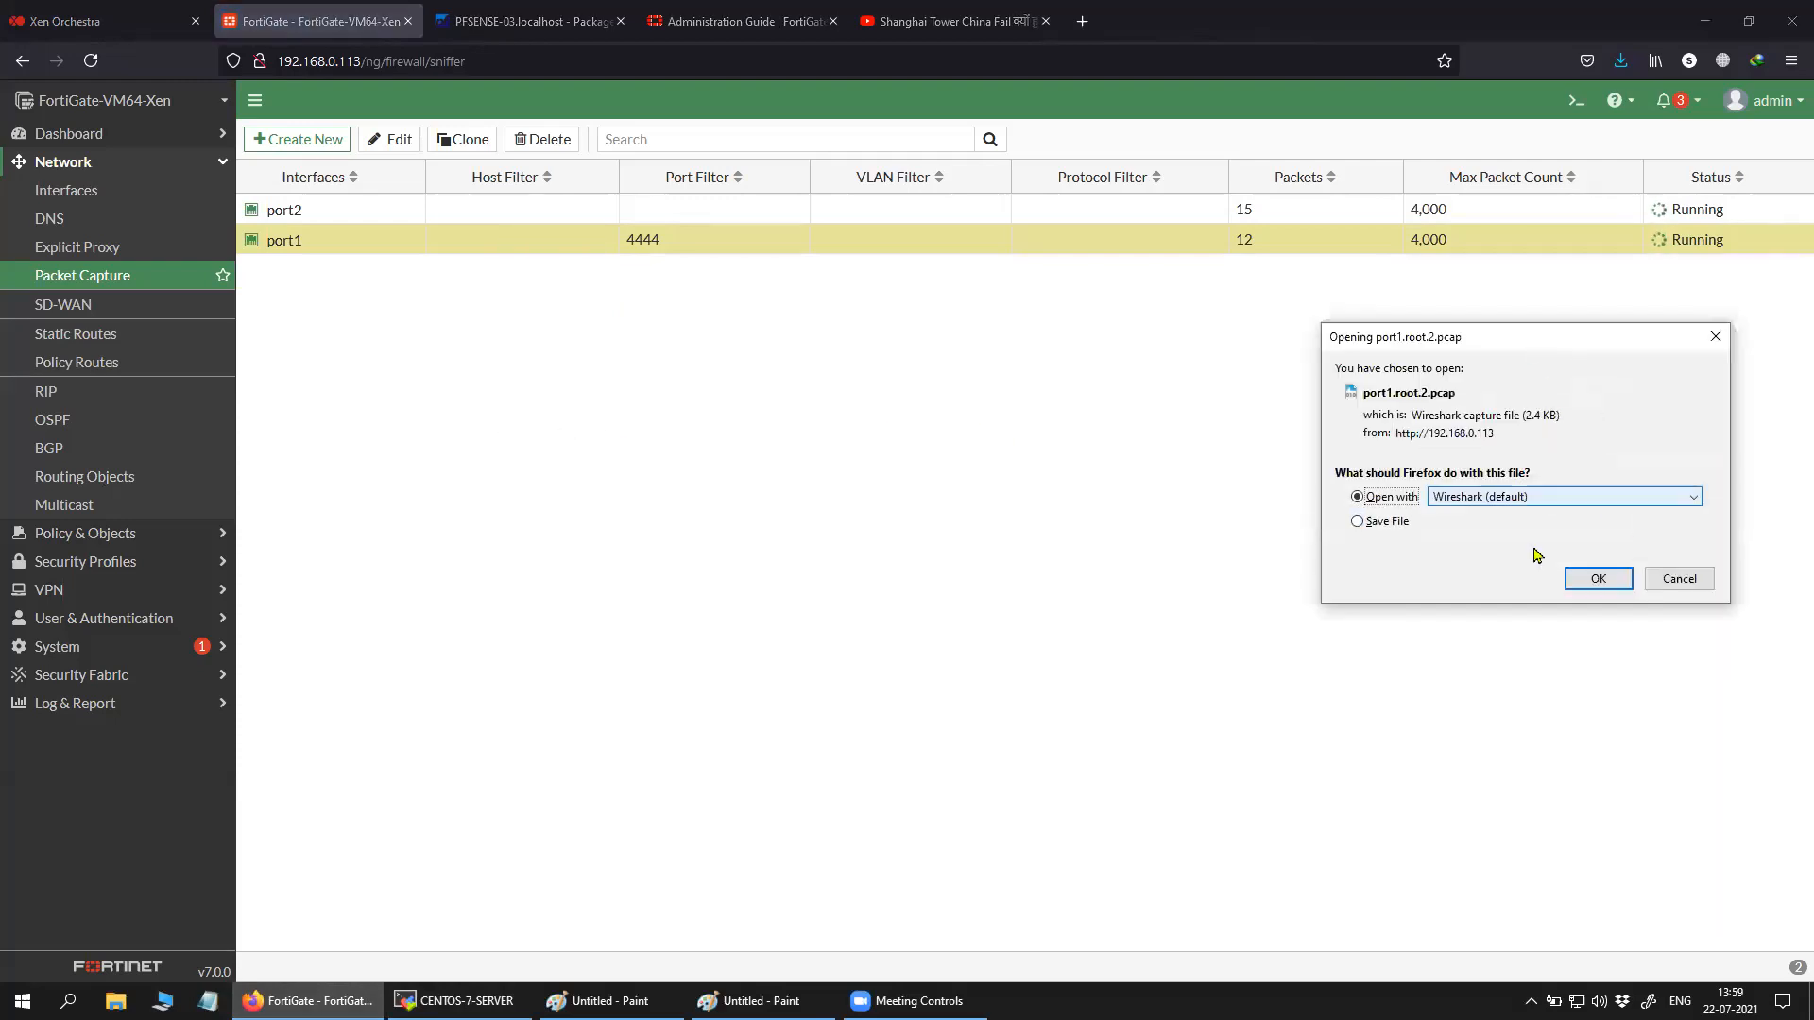
{"action": "left_click", "coordinate": [1596, 579]}
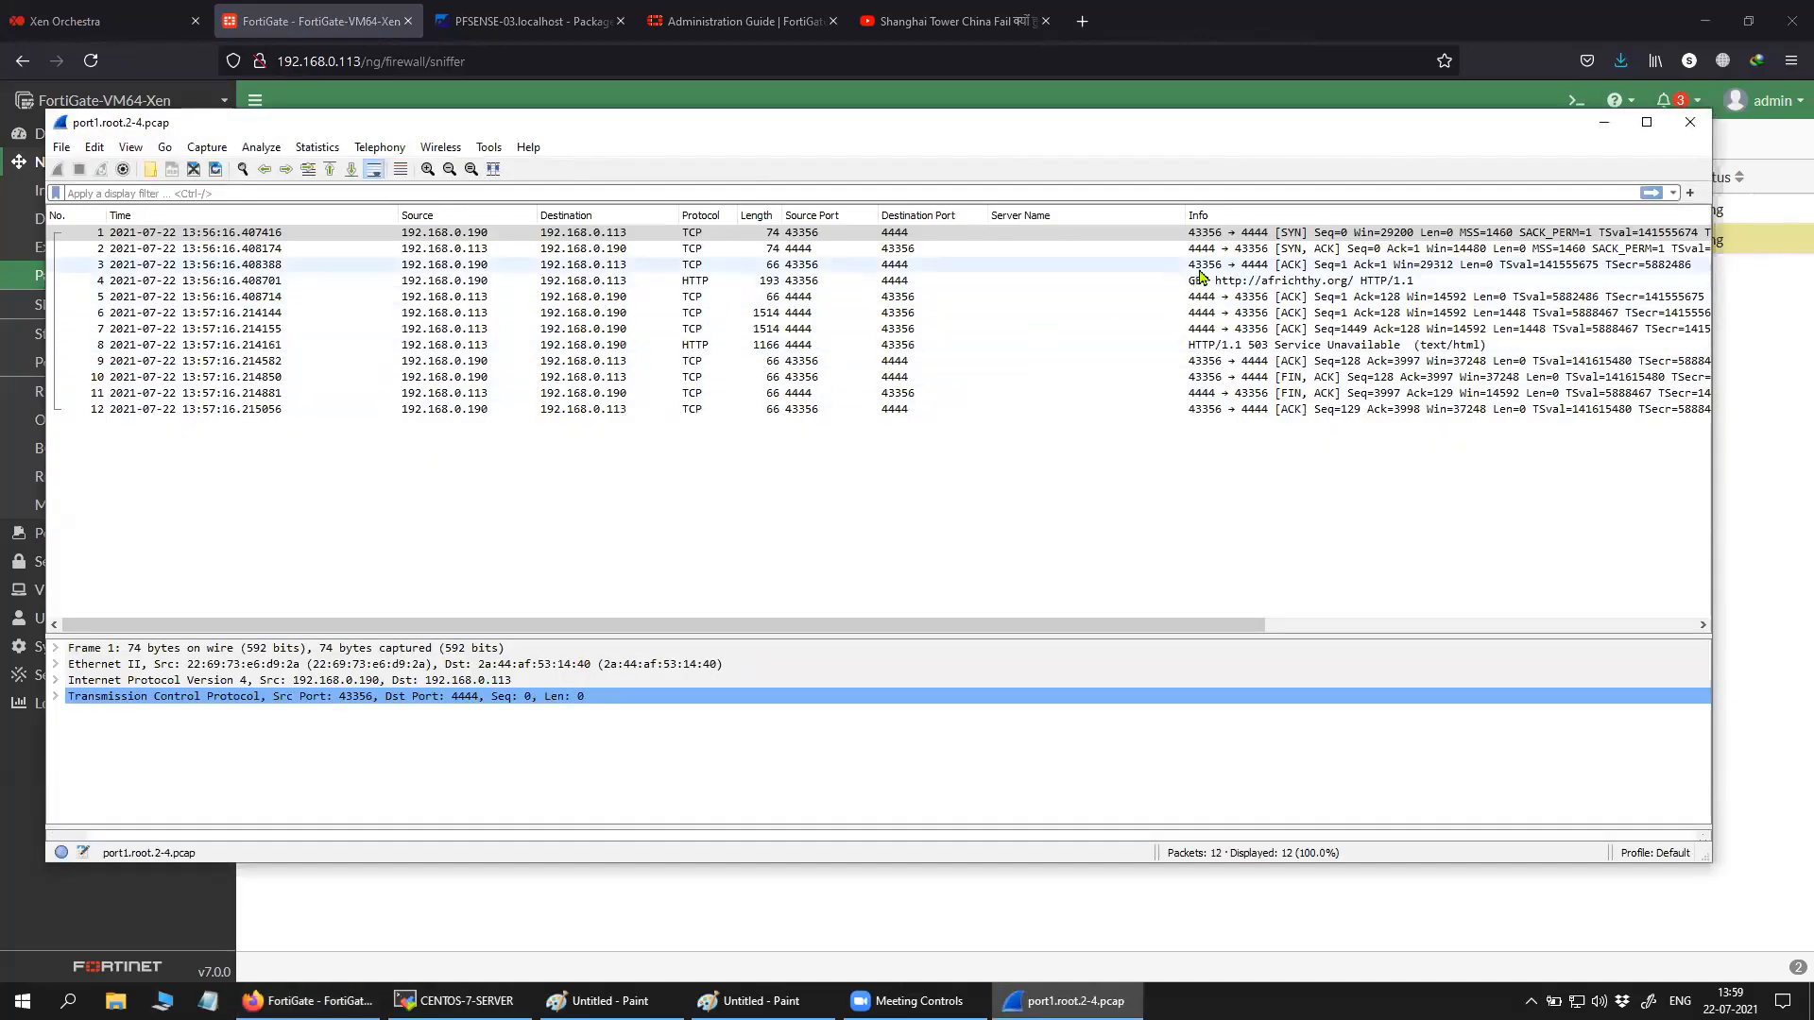
{"action": "left_click", "coordinate": [1247, 265]}
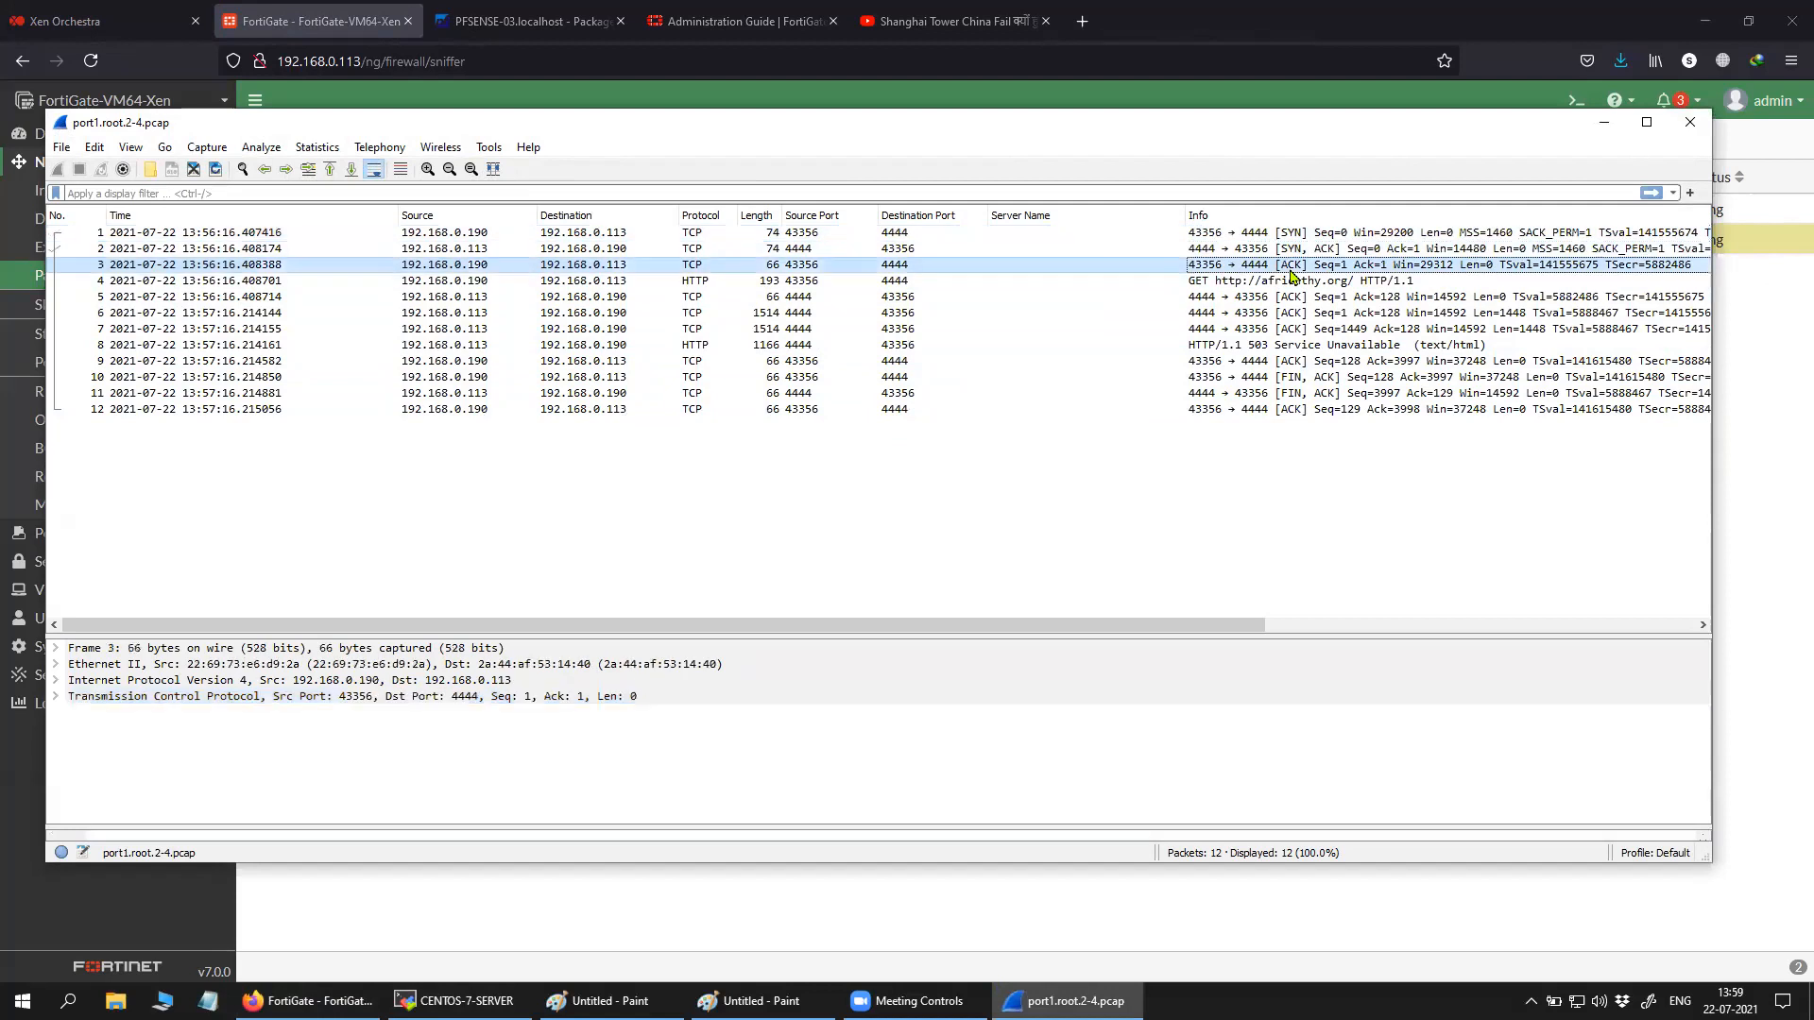
{"action": "left_click", "coordinate": [1234, 282]}
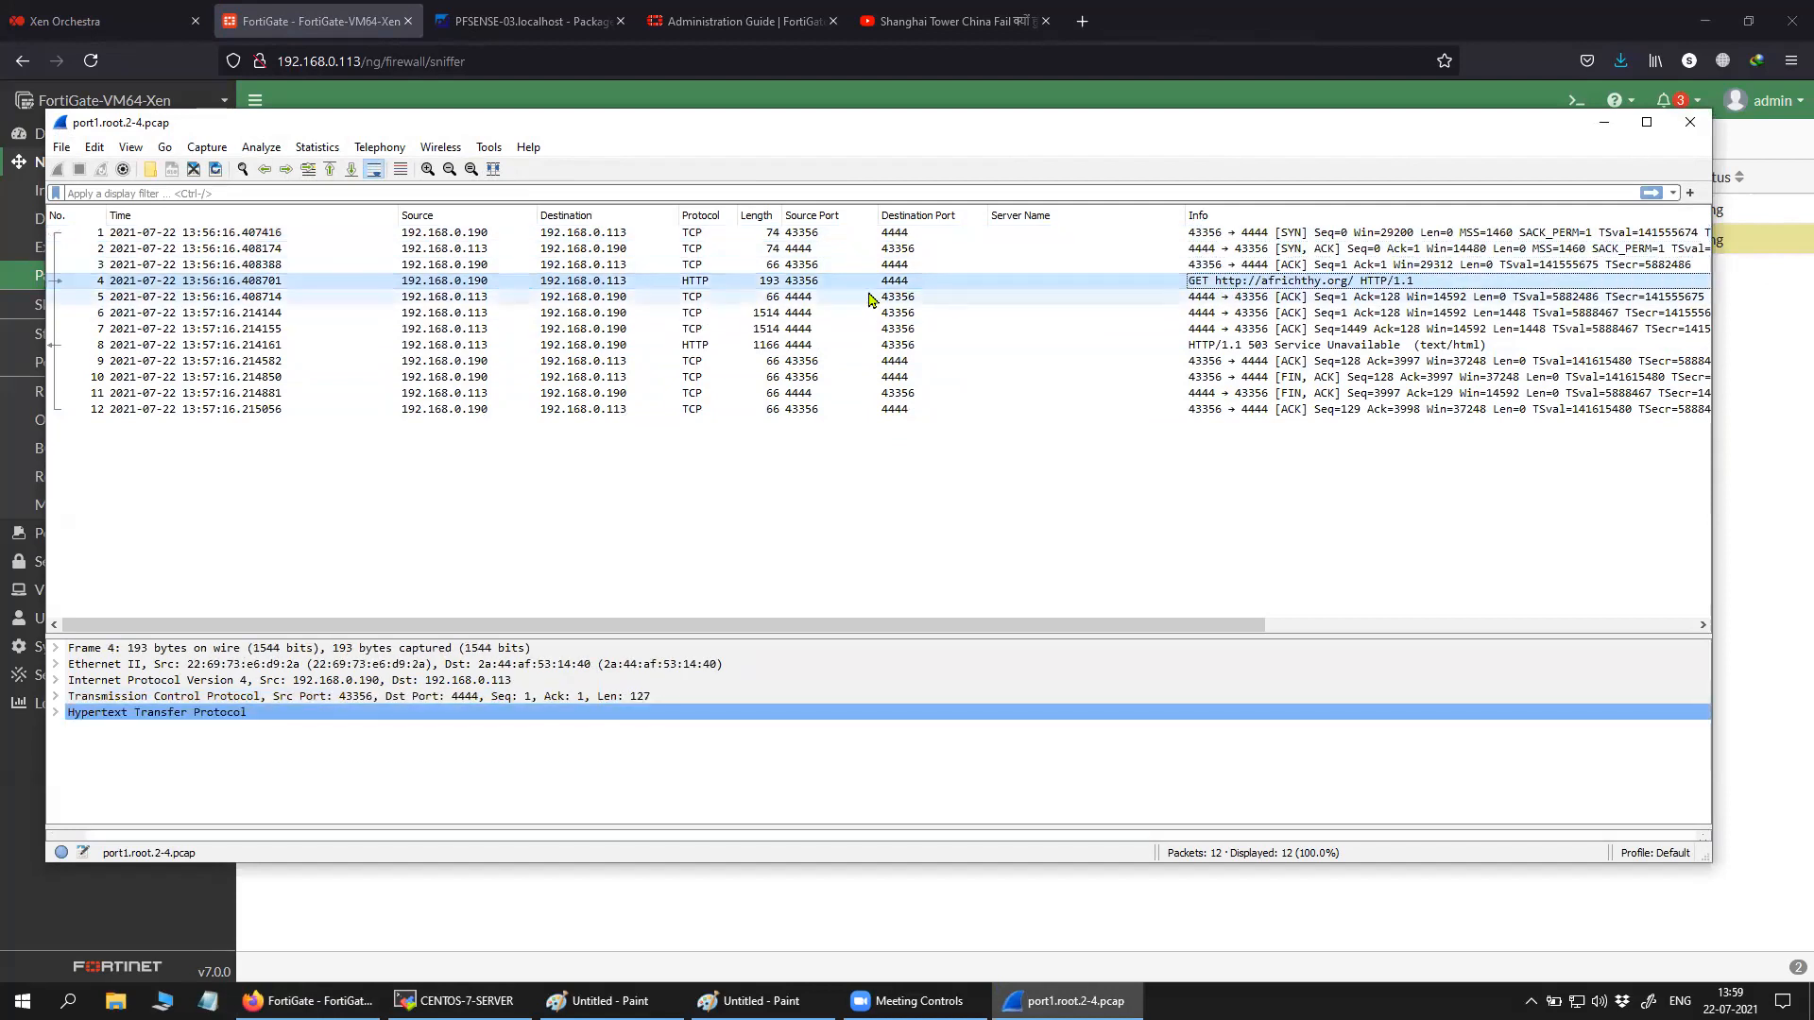
{"action": "left_click", "coordinate": [55, 713]}
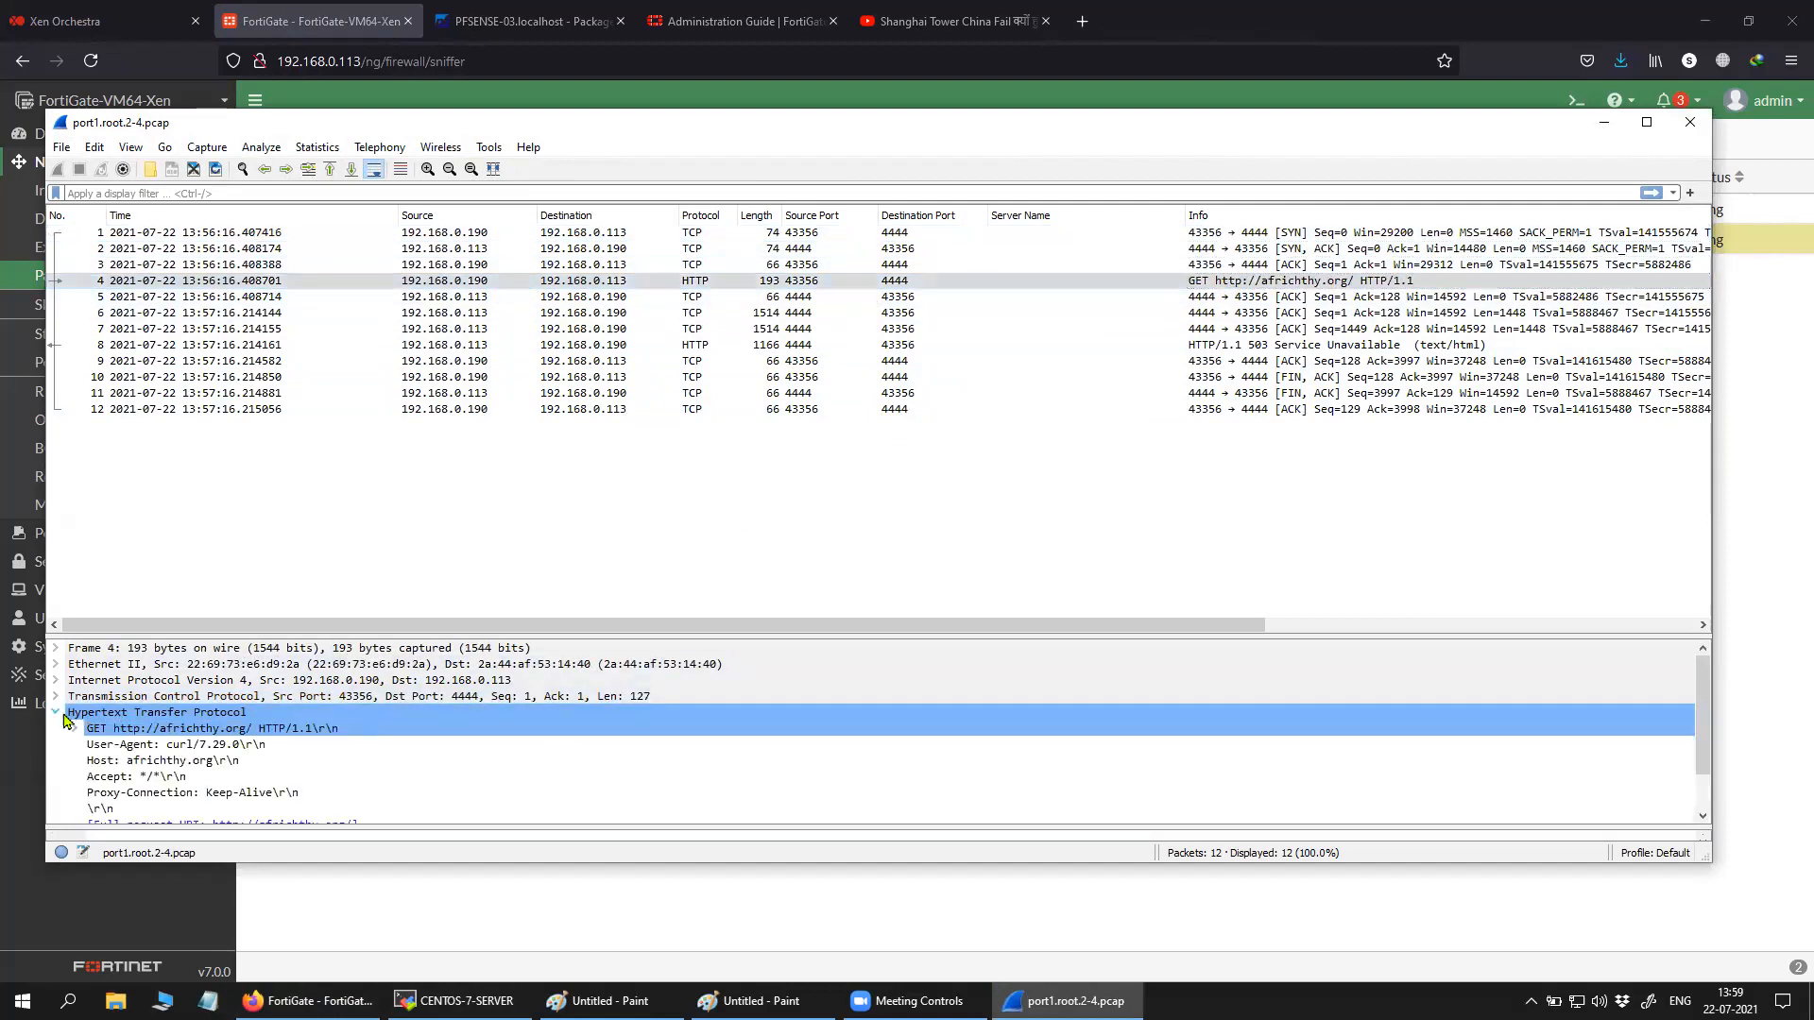
Follow the GET packet's TCP stream to review its request headers and Squid response, closing the stream and port1 capture.
{"action": "right_click", "coordinate": [786, 280]}
{"action": "mouse_move", "coordinate": [915, 539]}
{"action": "left_click", "coordinate": [1096, 535]}
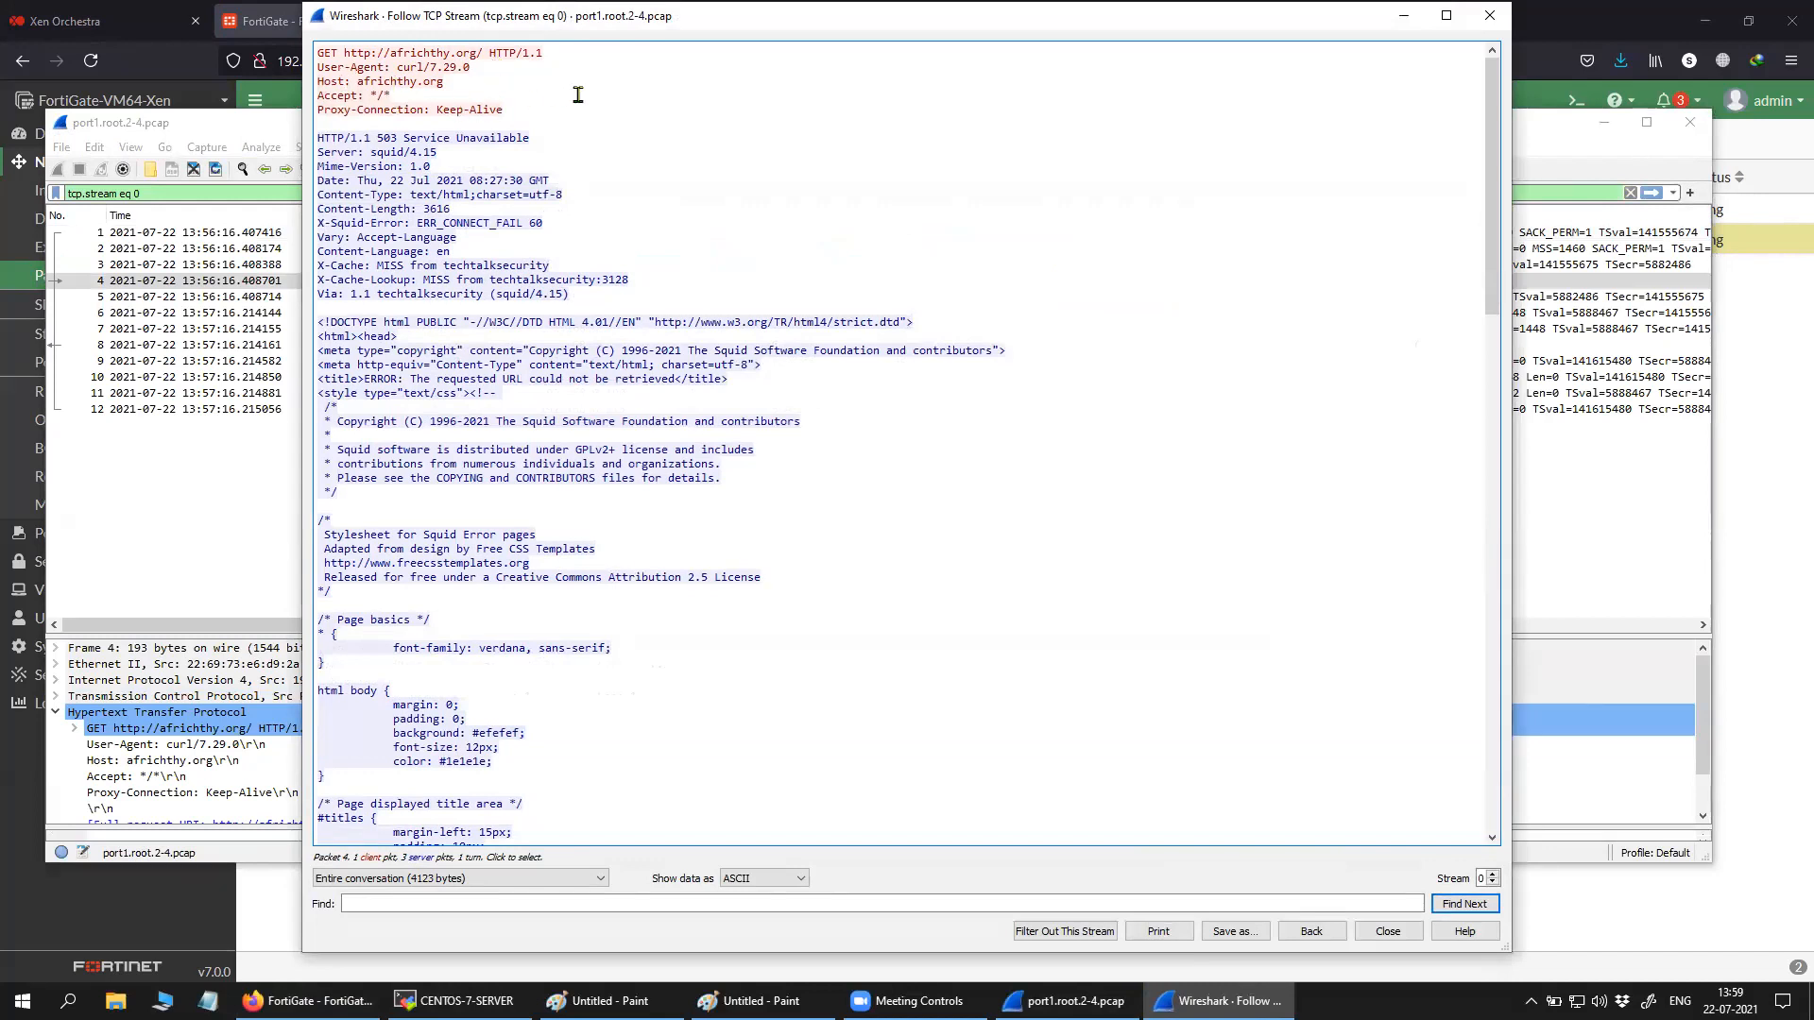
{"action": "left_click_drag", "start_coordinate": [504, 111], "coordinate": [318, 54]}
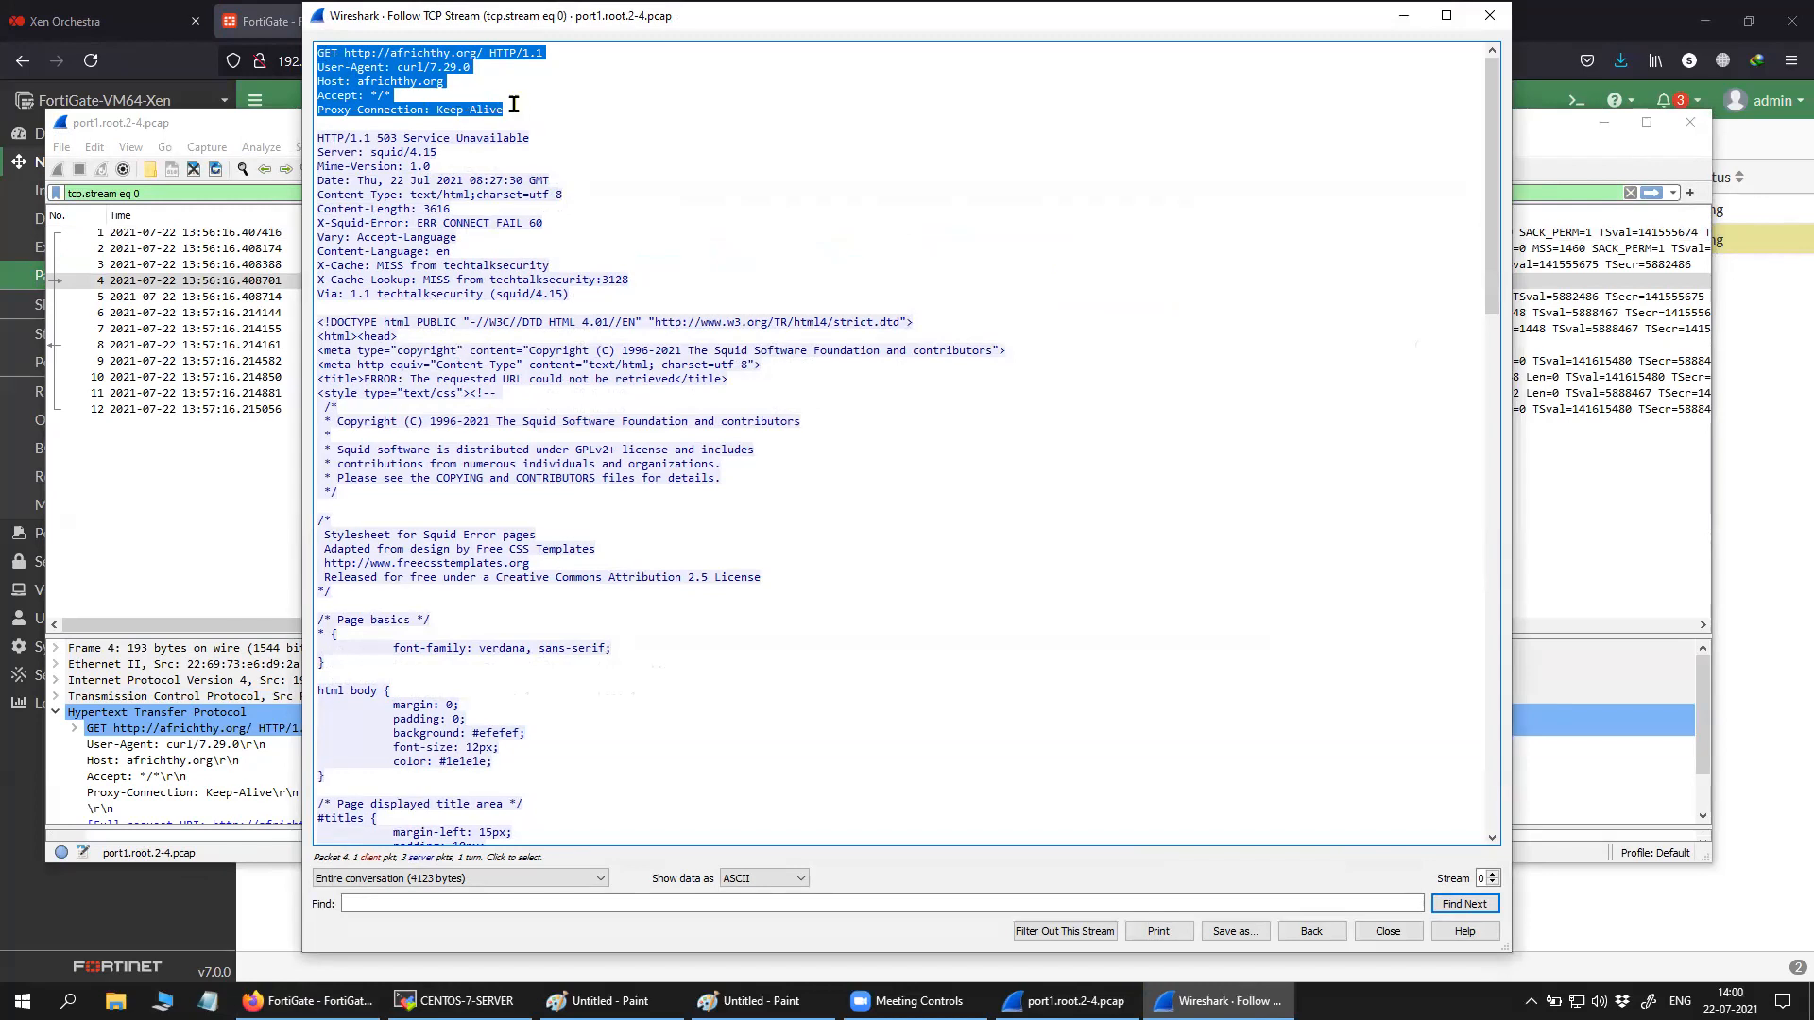
{"action": "left_click", "coordinate": [448, 156]}
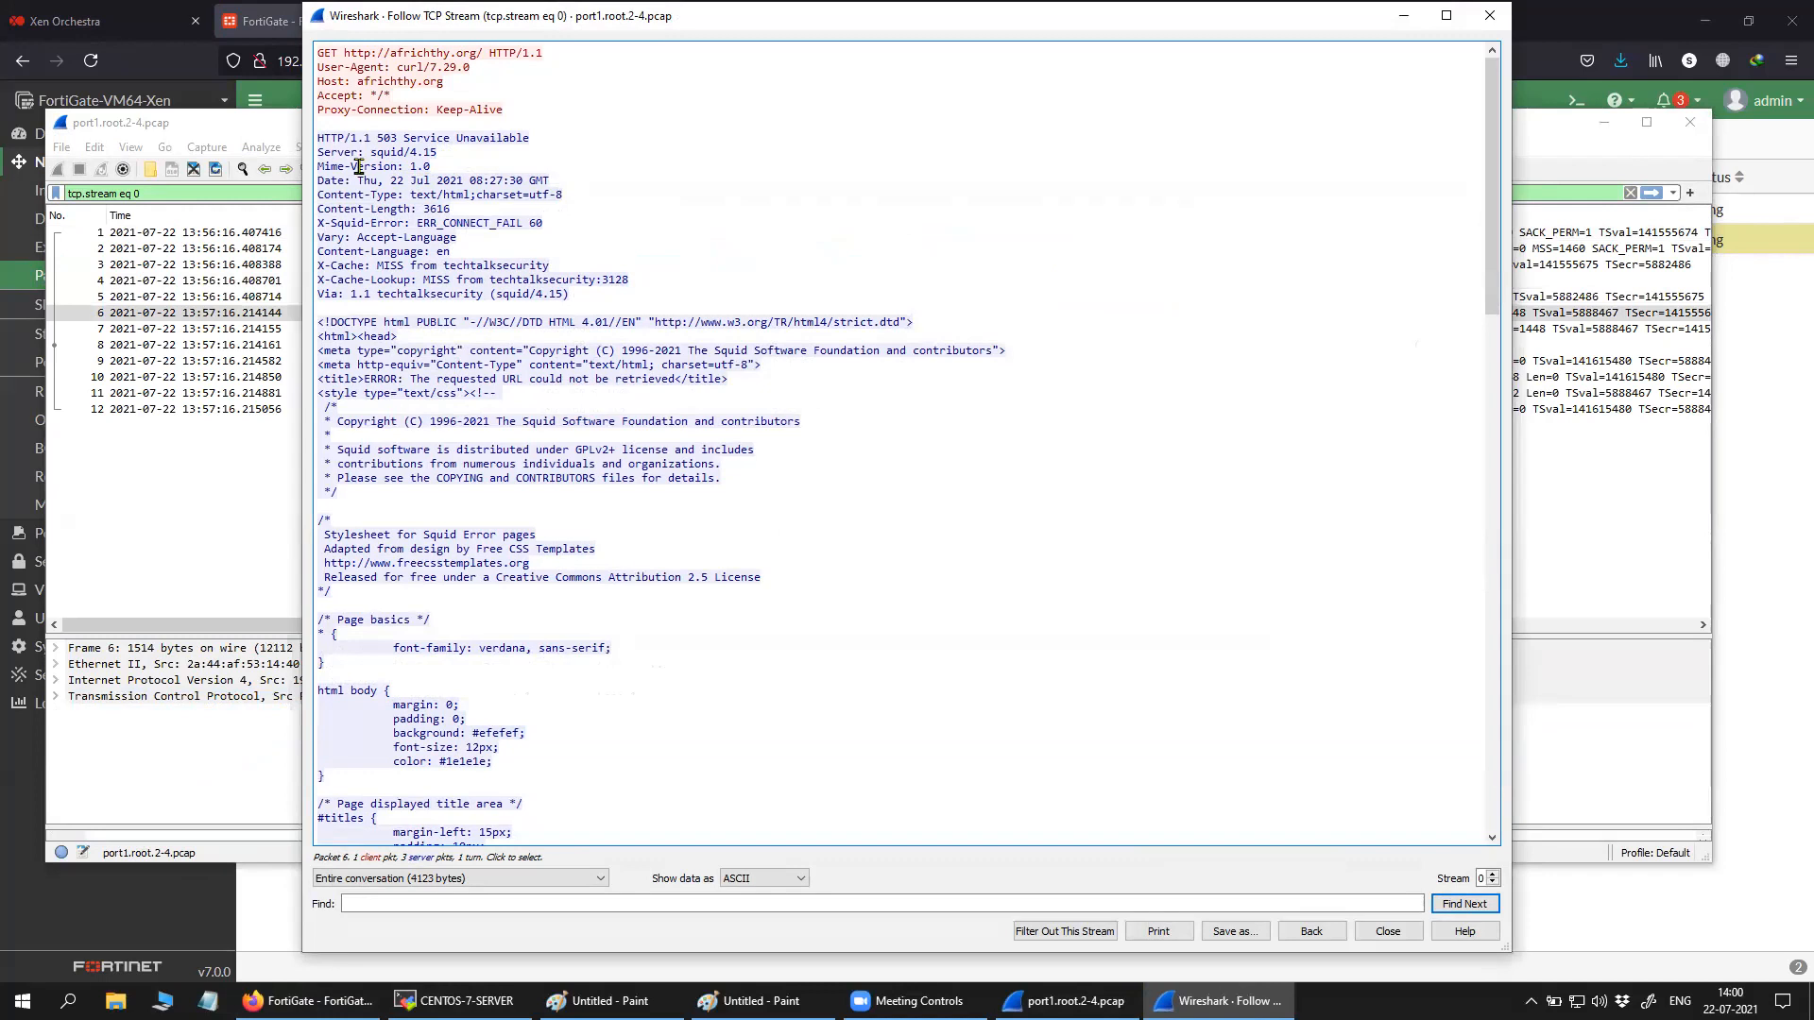
{"action": "left_click_drag", "start_coordinate": [322, 140], "coordinate": [550, 803]}
{"action": "left_click", "coordinate": [1478, 23]}
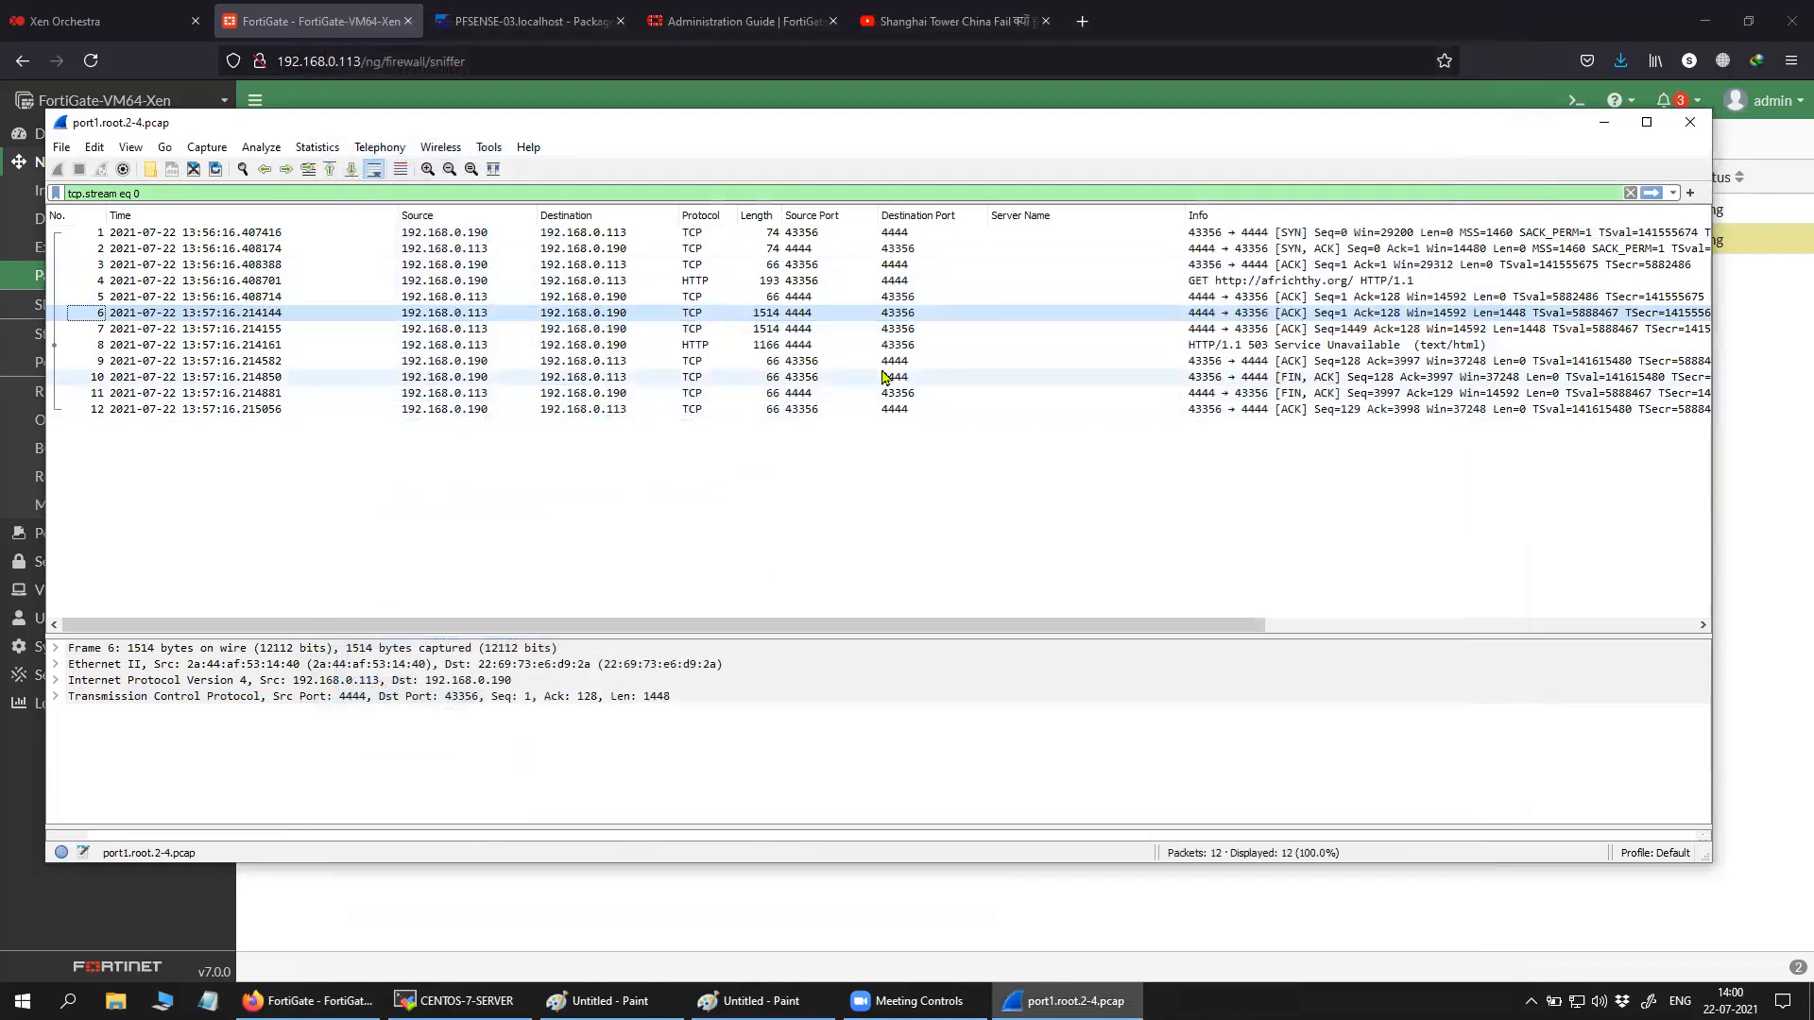
{"action": "left_click", "coordinate": [1690, 122]}
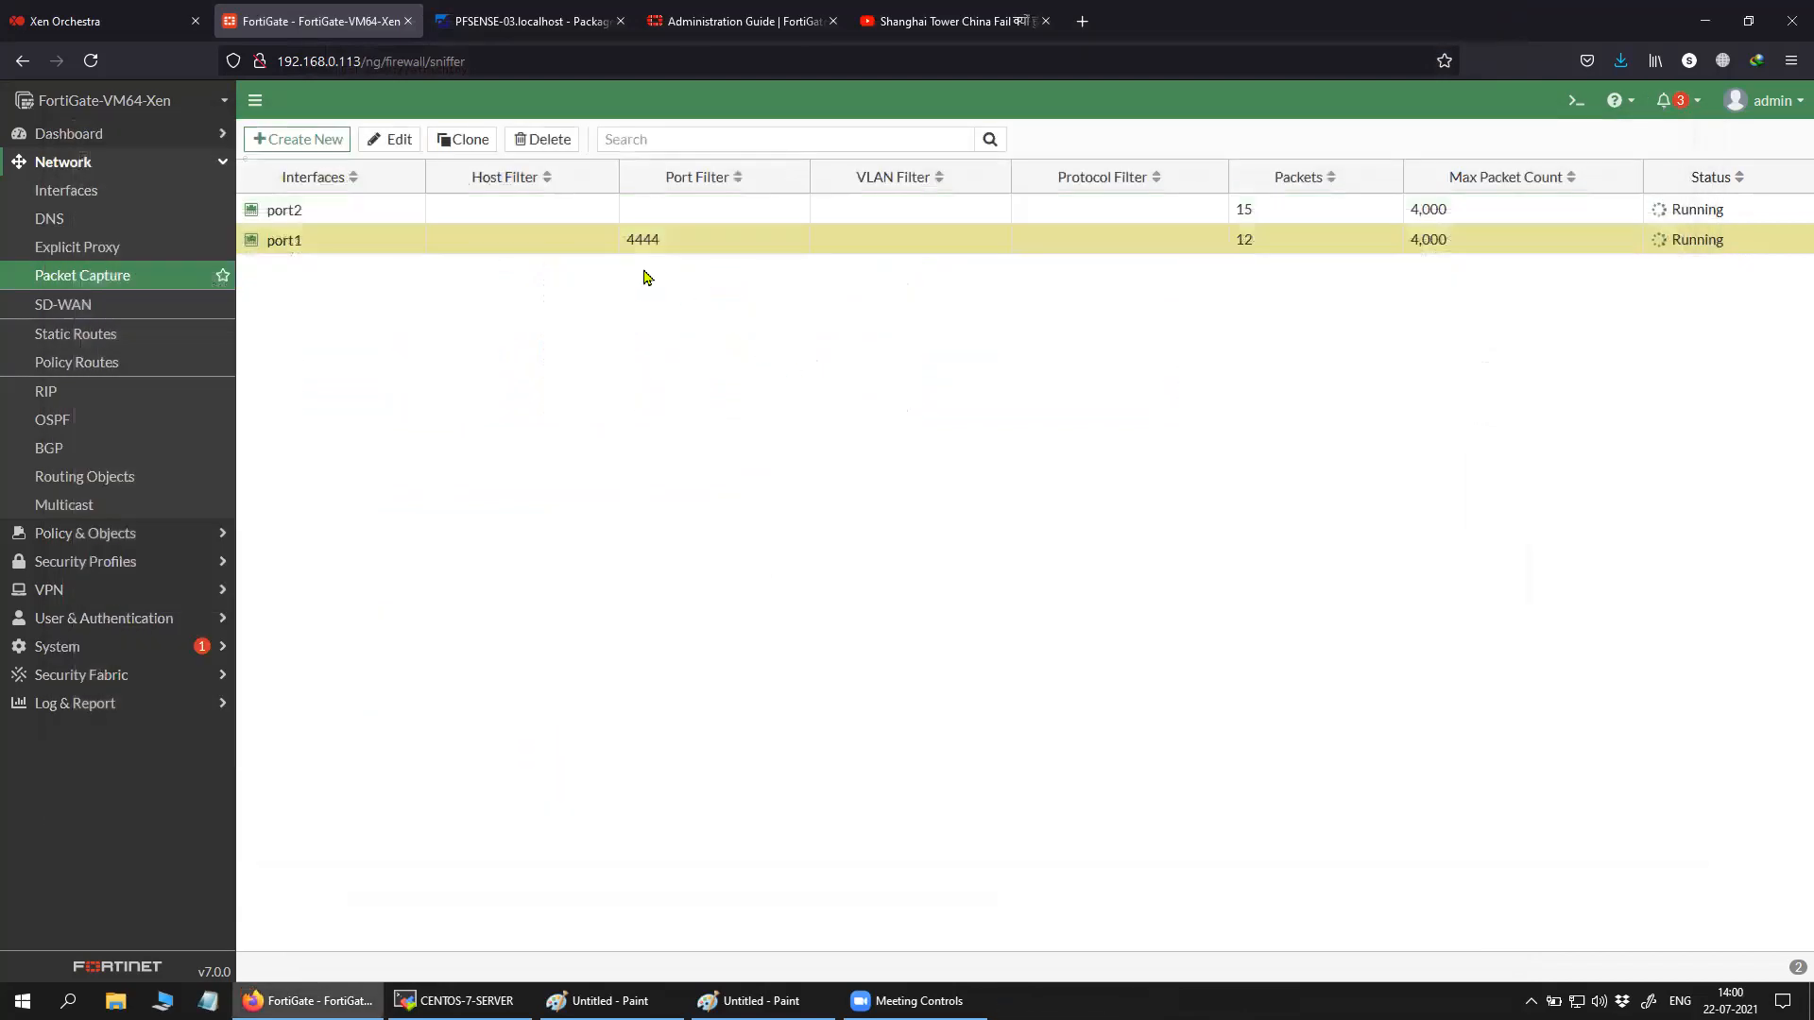
Download the port2 packet capture from the FortiGate list and open it with Wireshark.
{"action": "right_click", "coordinate": [592, 203]}
{"action": "left_click", "coordinate": [522, 325]}
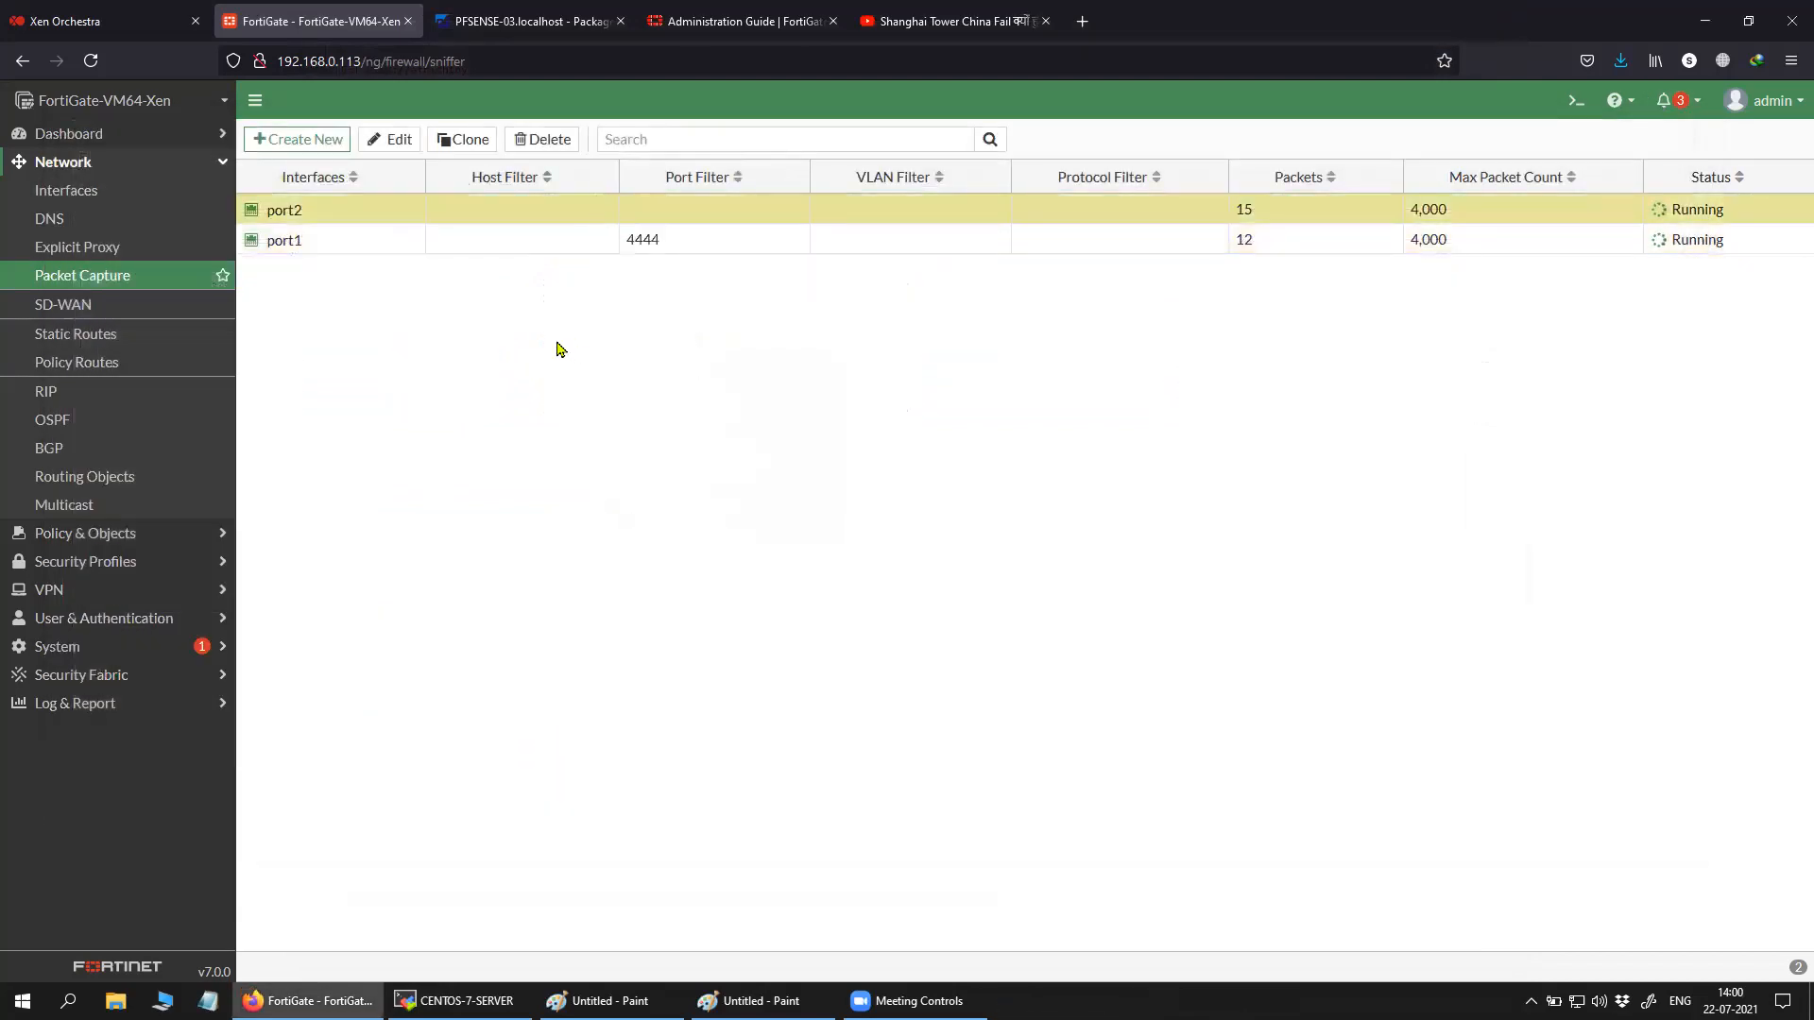
{"action": "right_click", "coordinate": [591, 210]}
{"action": "left_click", "coordinate": [627, 381]}
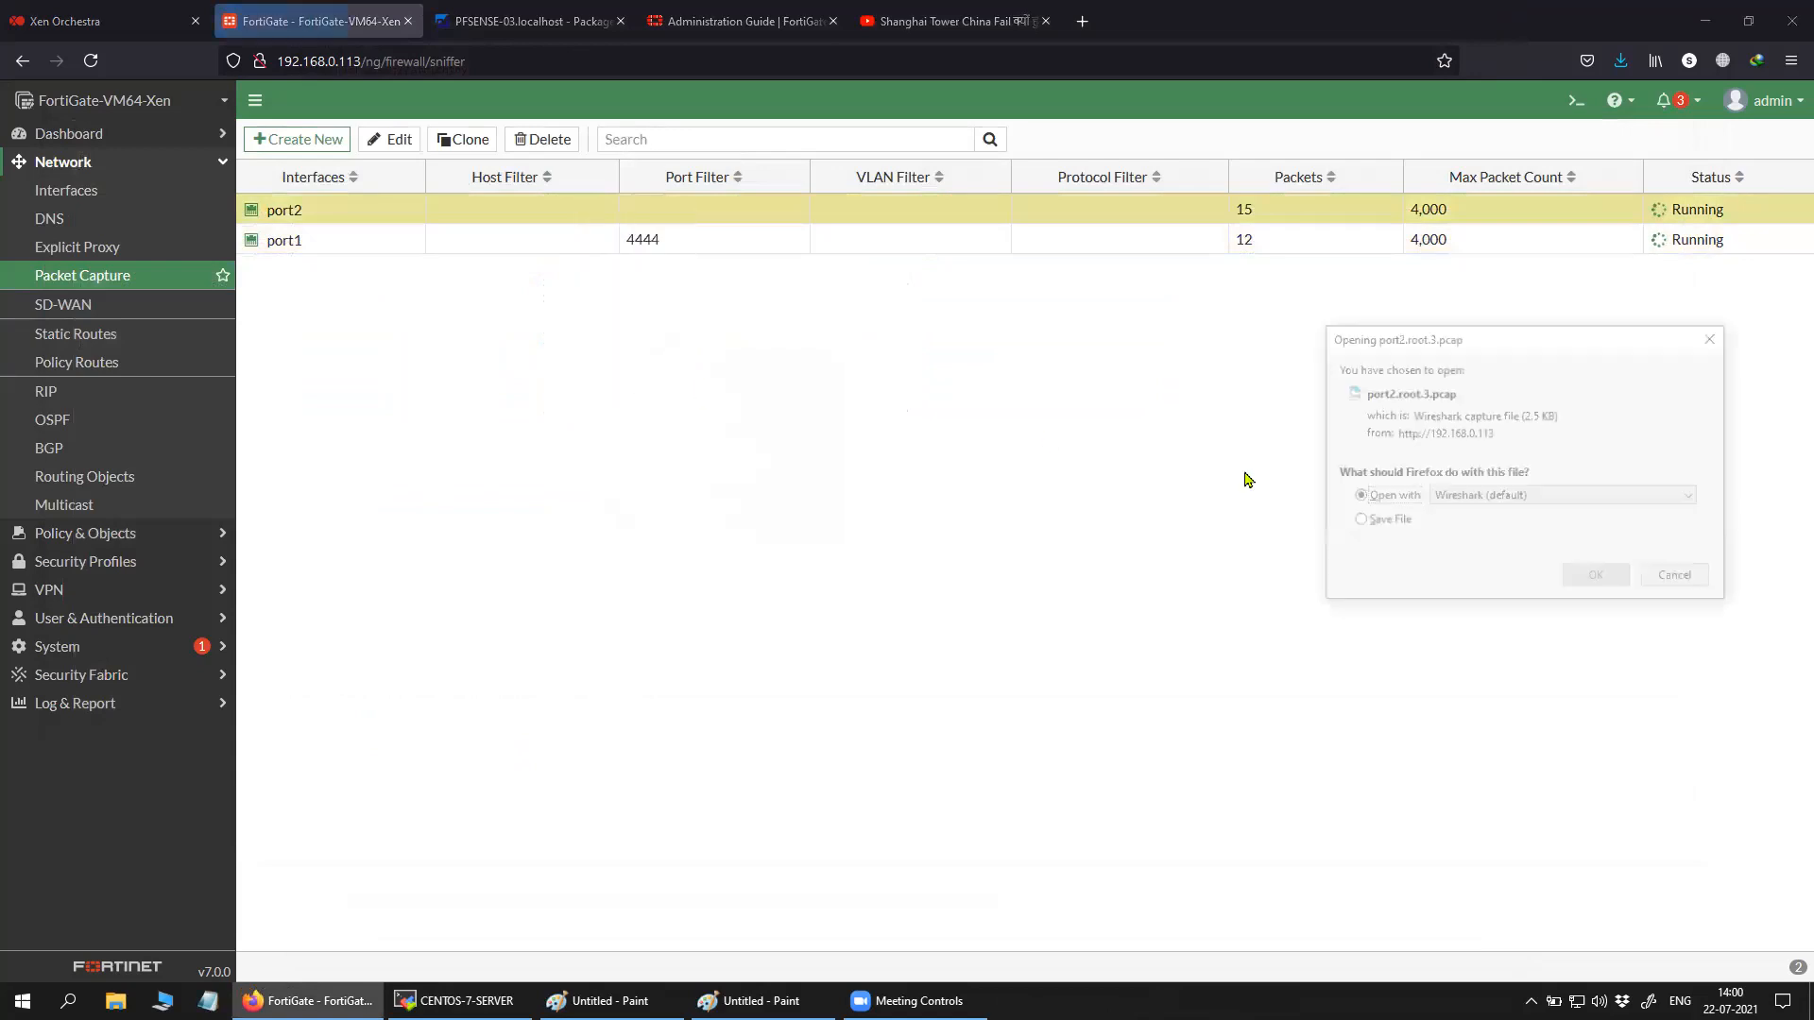
{"action": "left_click", "coordinate": [1597, 579]}
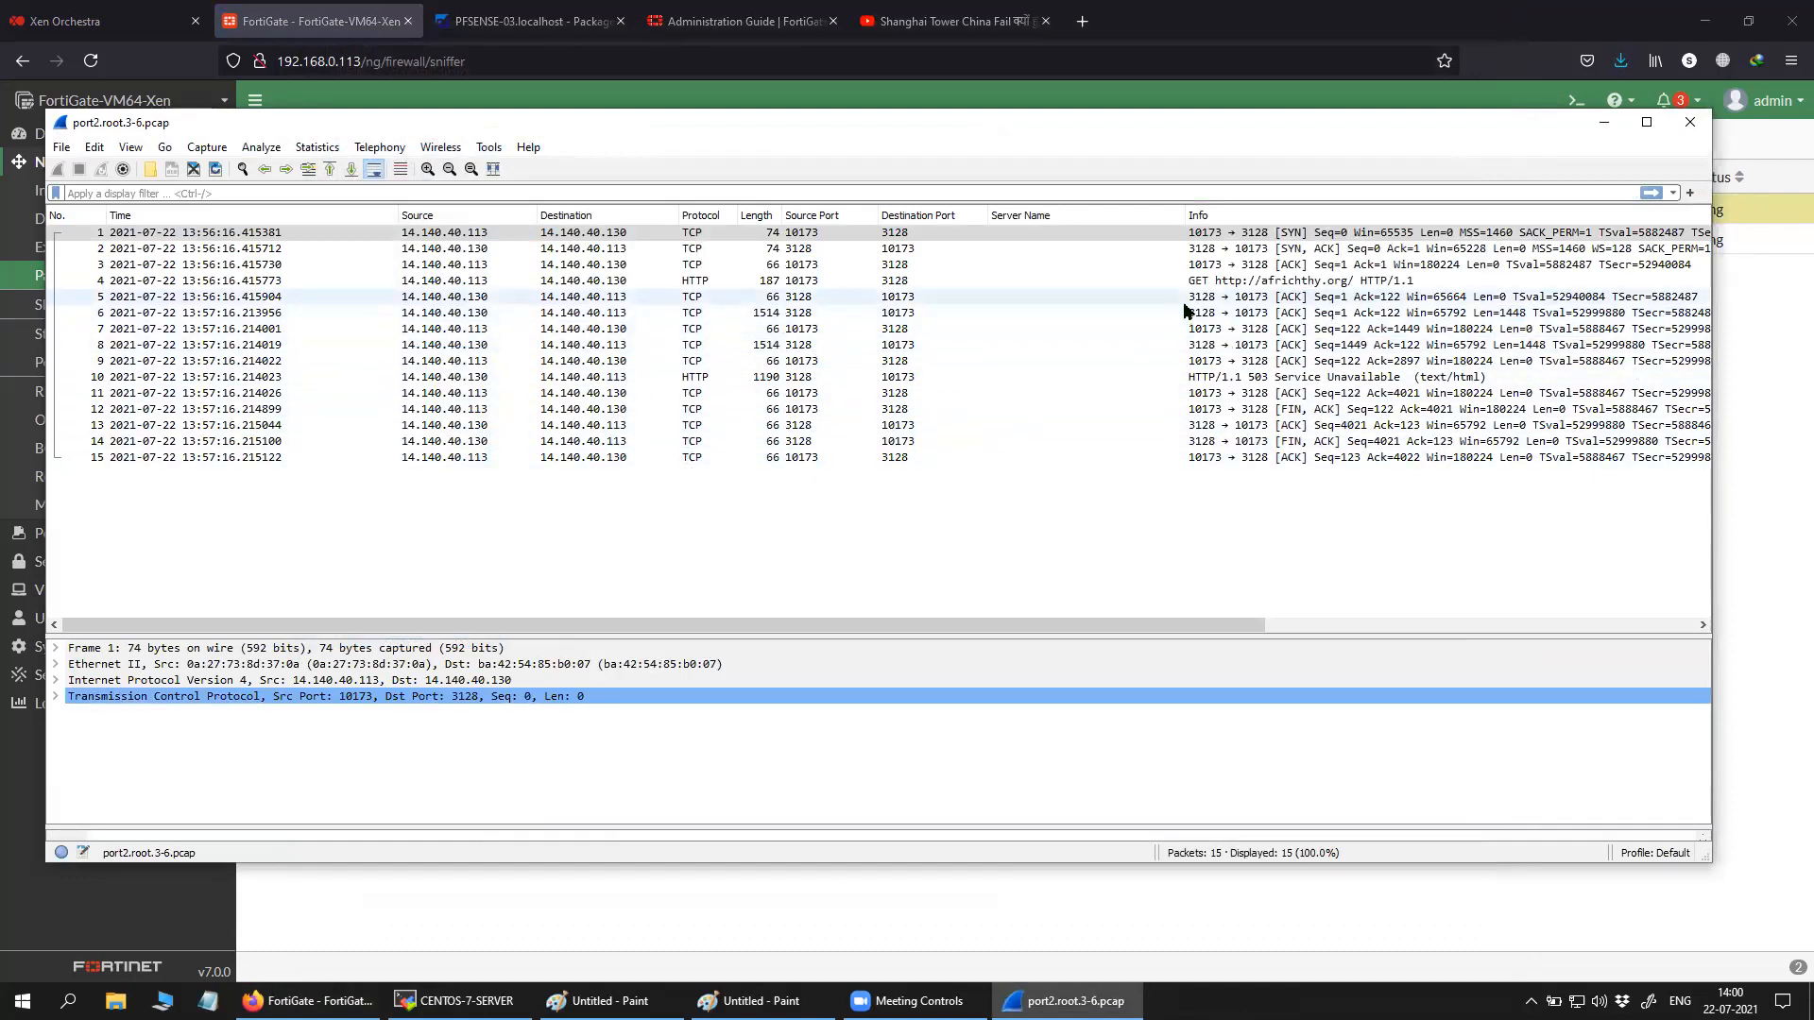
Inspect the source address of the GET packet in the port2 capture and compare it with the network diagram in Paint.
{"action": "left_click", "coordinate": [1215, 282]}
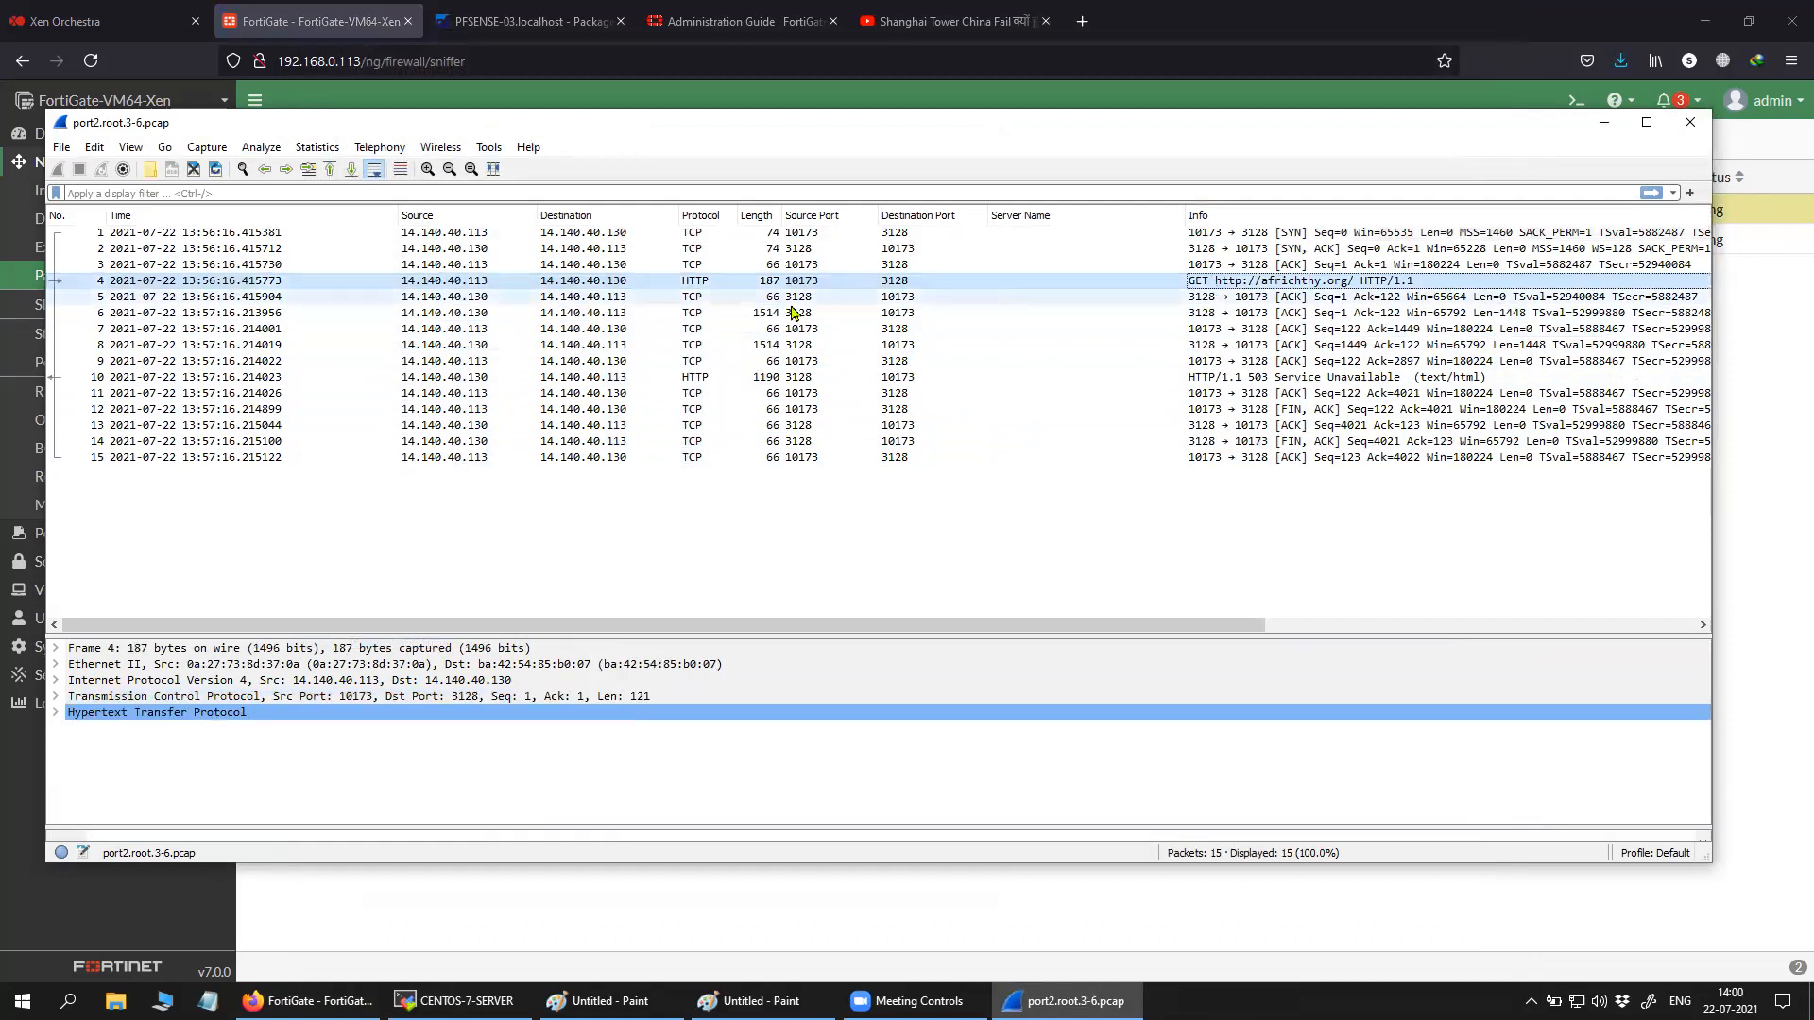
{"action": "left_click", "coordinate": [463, 283]}
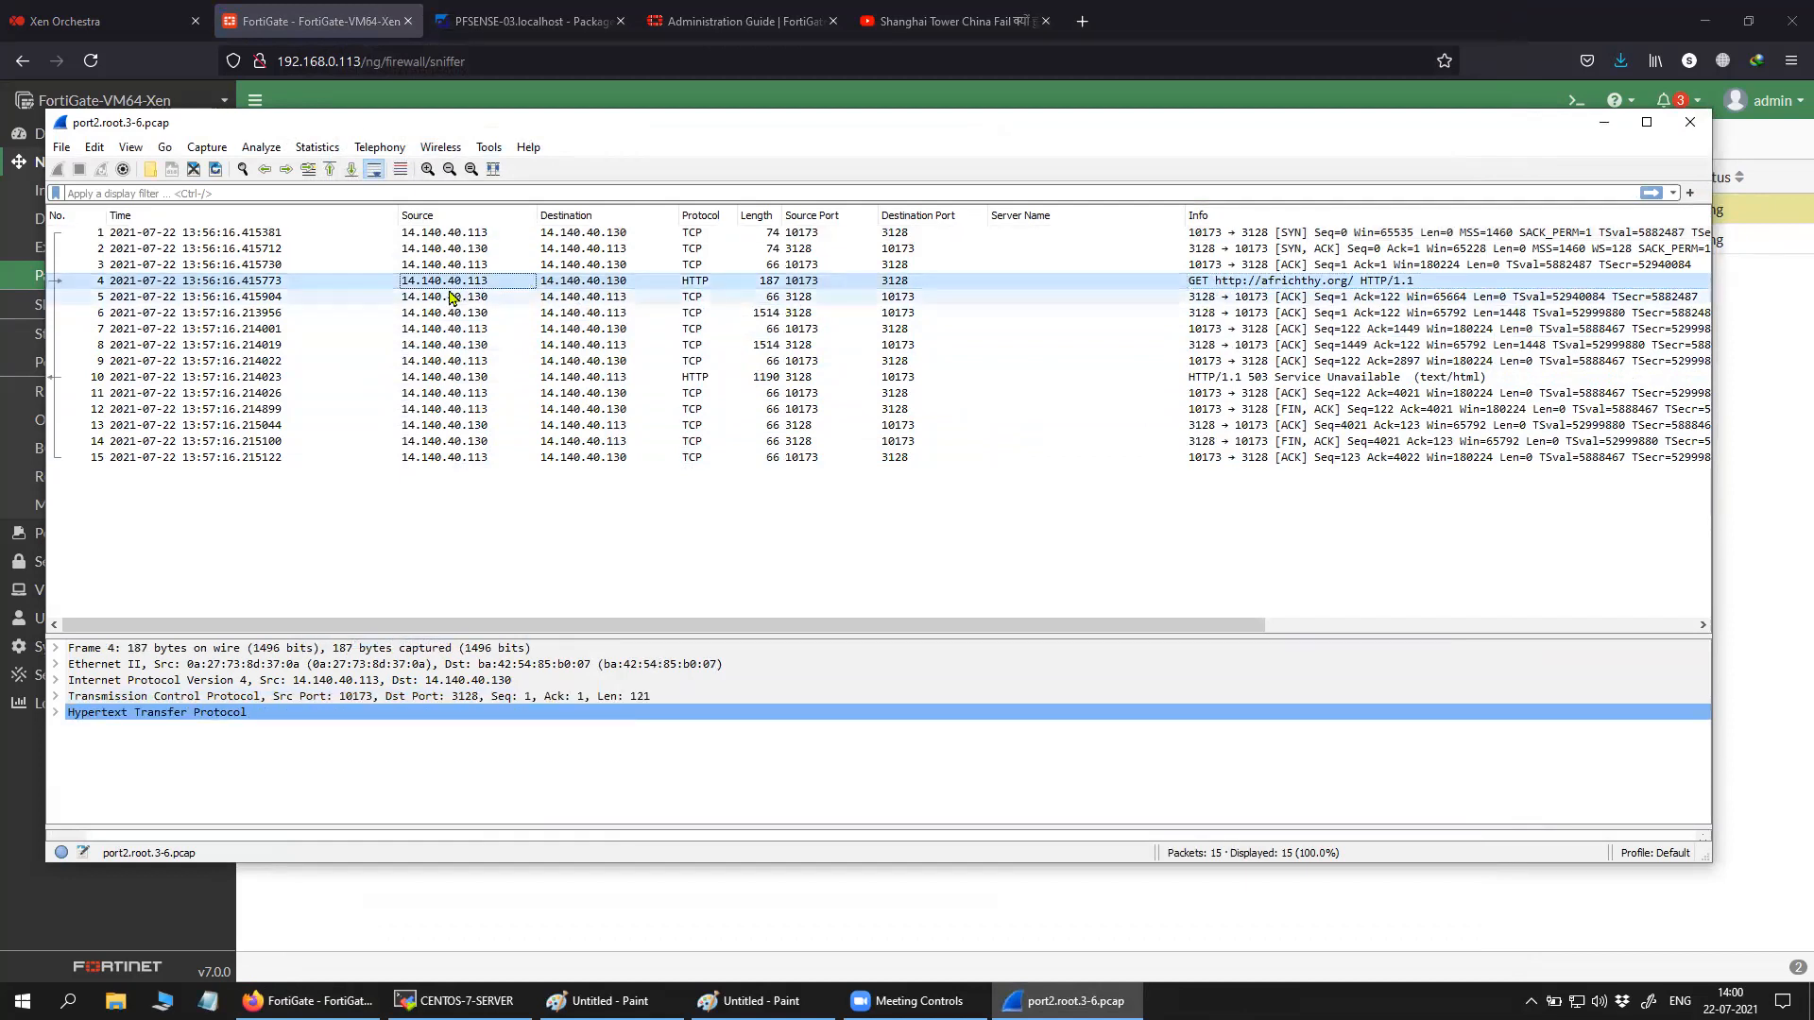
{"action": "left_click", "coordinate": [713, 987]}
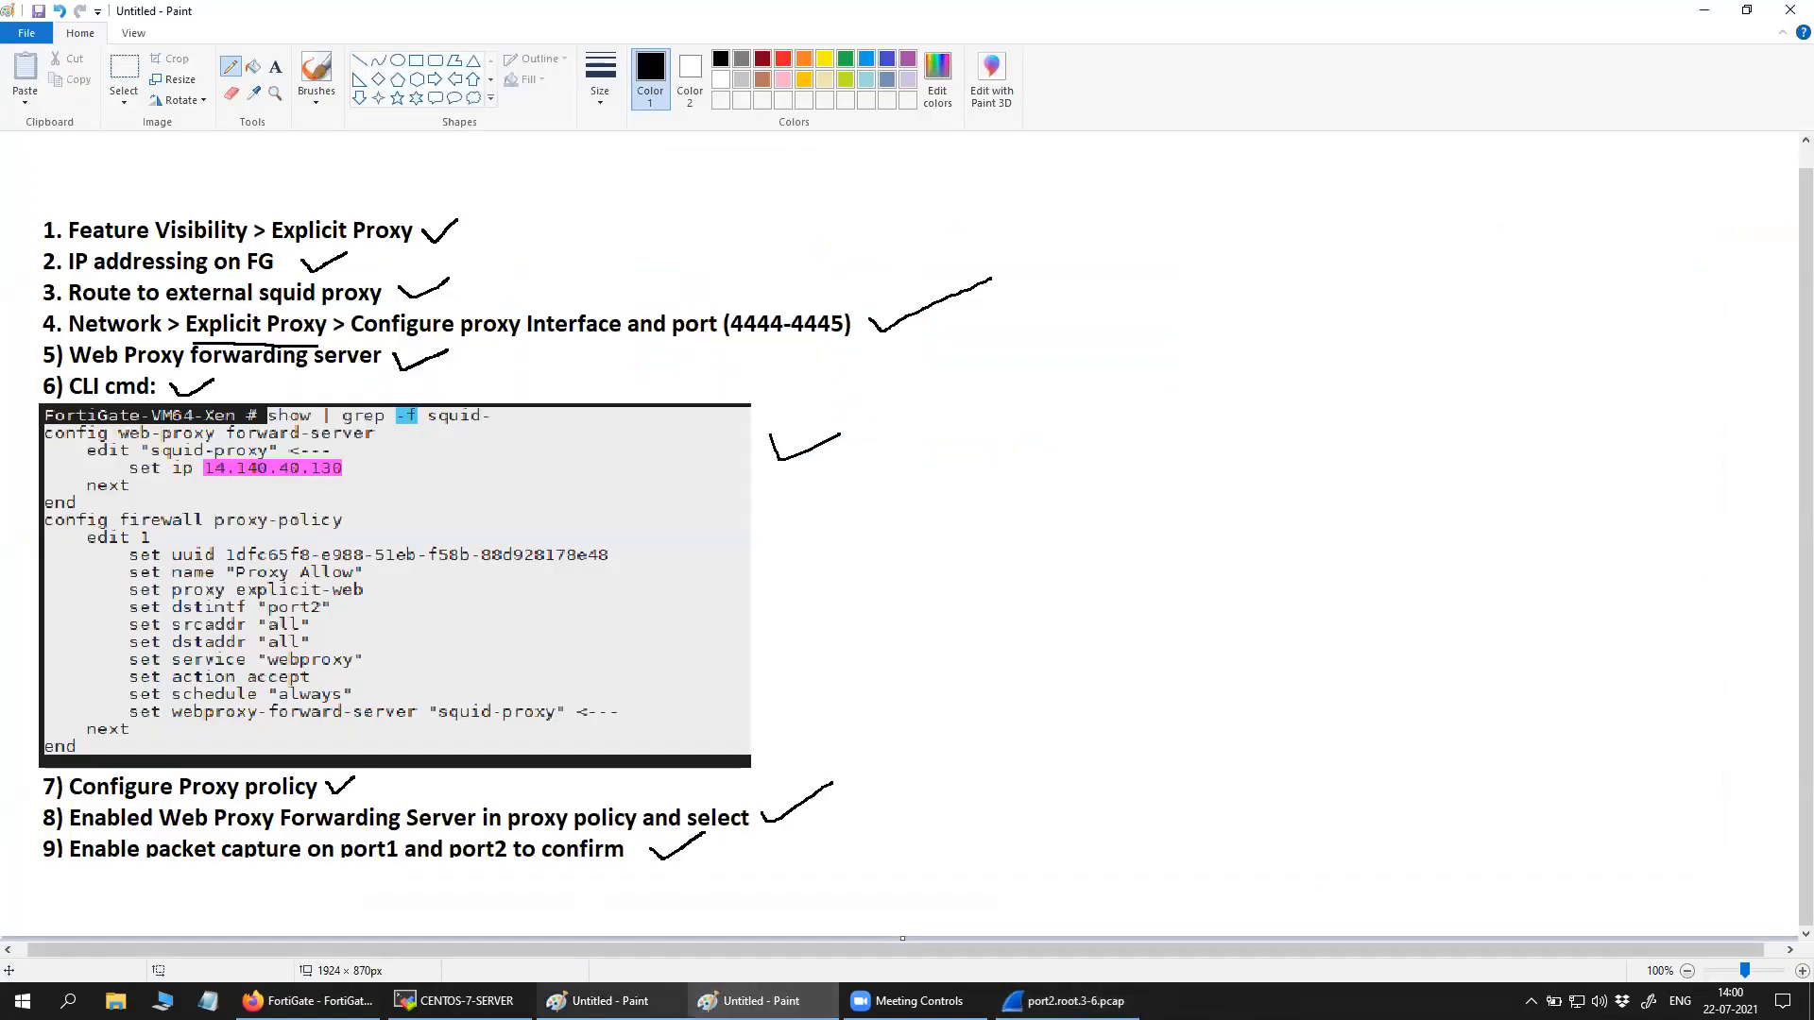
{"action": "left_click", "coordinate": [609, 1001]}
{"action": "mouse_move", "coordinate": [971, 610]}
{"action": "left_mouse_down"}
{"action": "mouse_move", "coordinate": [883, 611]}
{"action": "mouse_move", "coordinate": [984, 610]}
{"action": "left_mouse_up"}
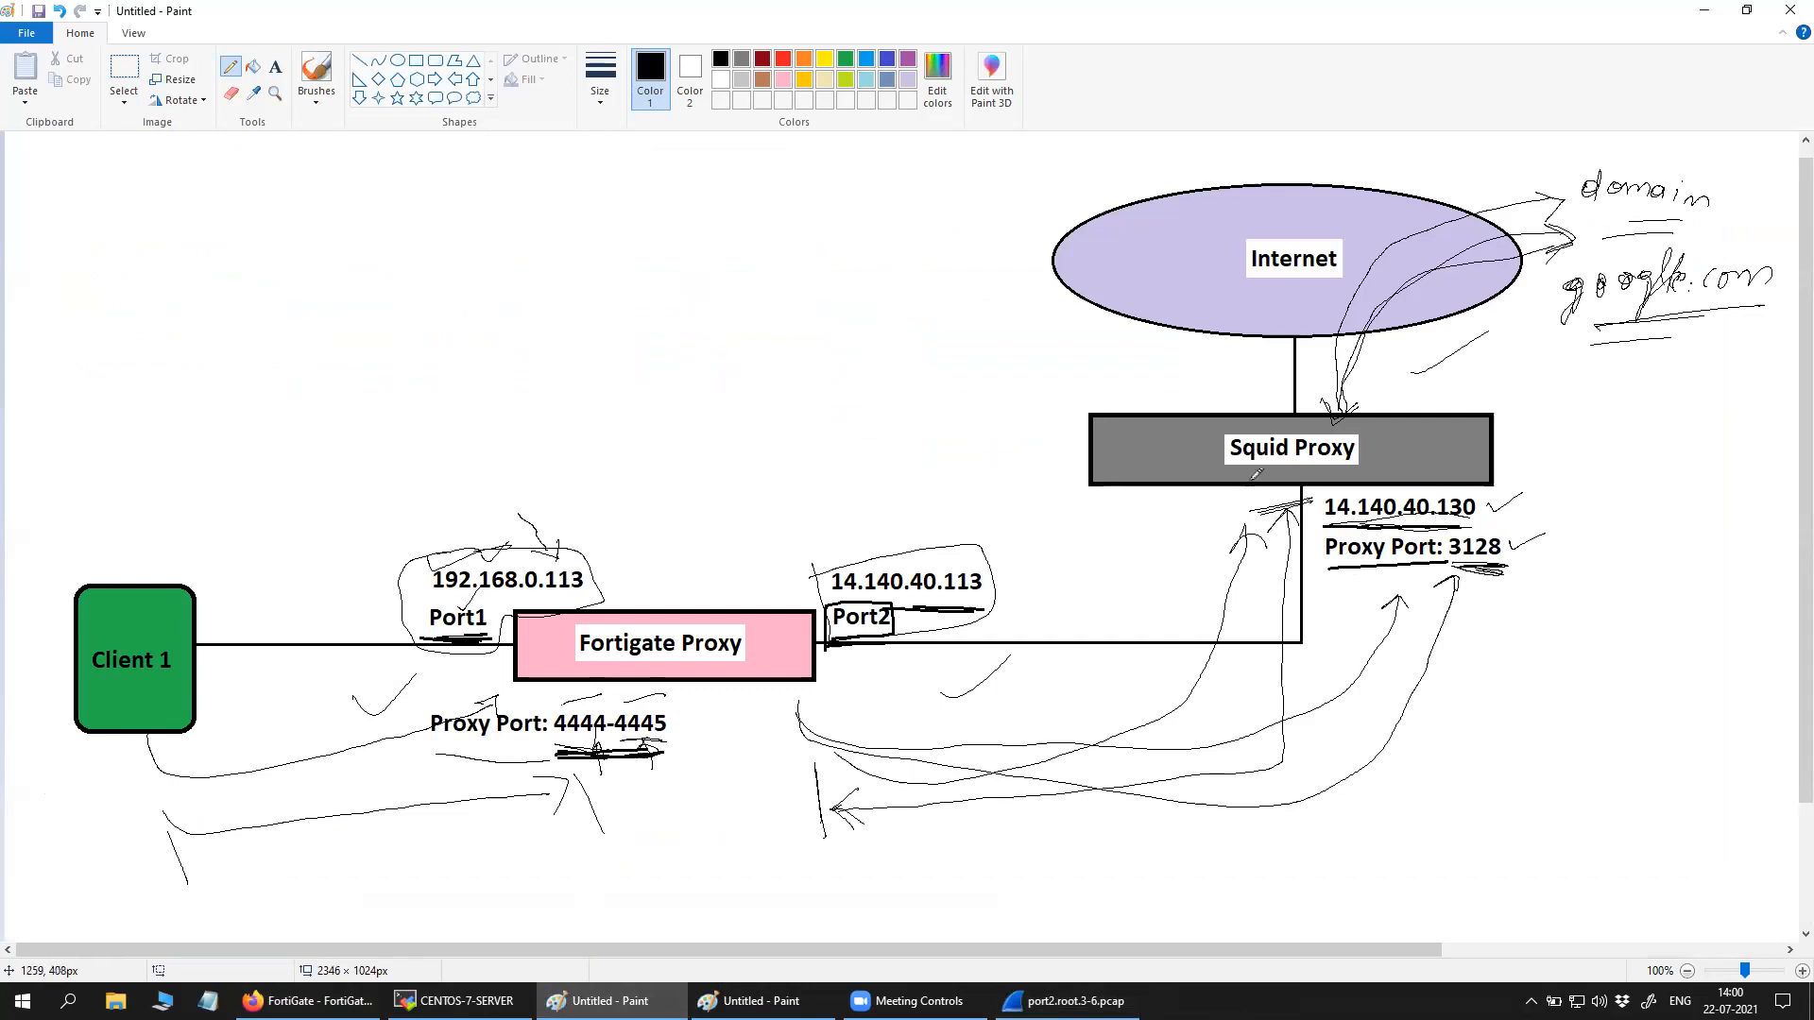
Back in the port2 capture, expand the GET packet's HTTP request line and examine its request URI and headers.
{"action": "left_click", "coordinate": [1073, 1001]}
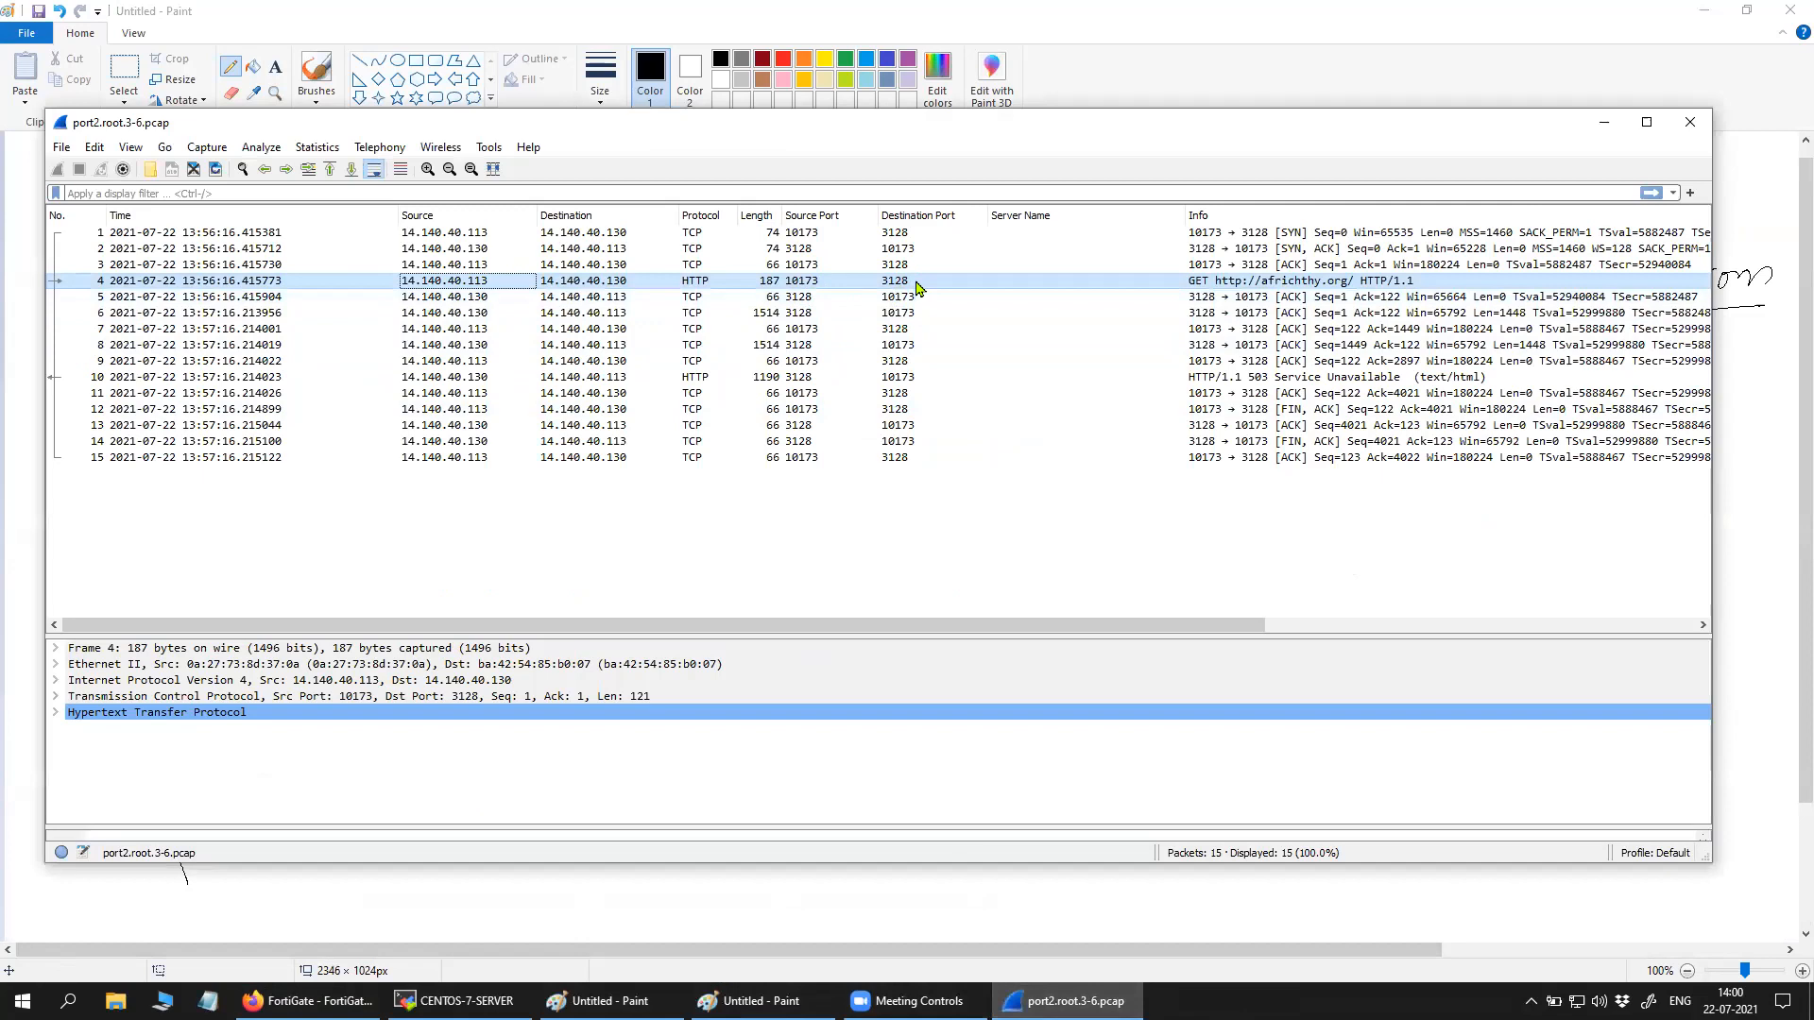
{"action": "left_click", "coordinate": [1172, 282]}
{"action": "left_click", "coordinate": [54, 712]}
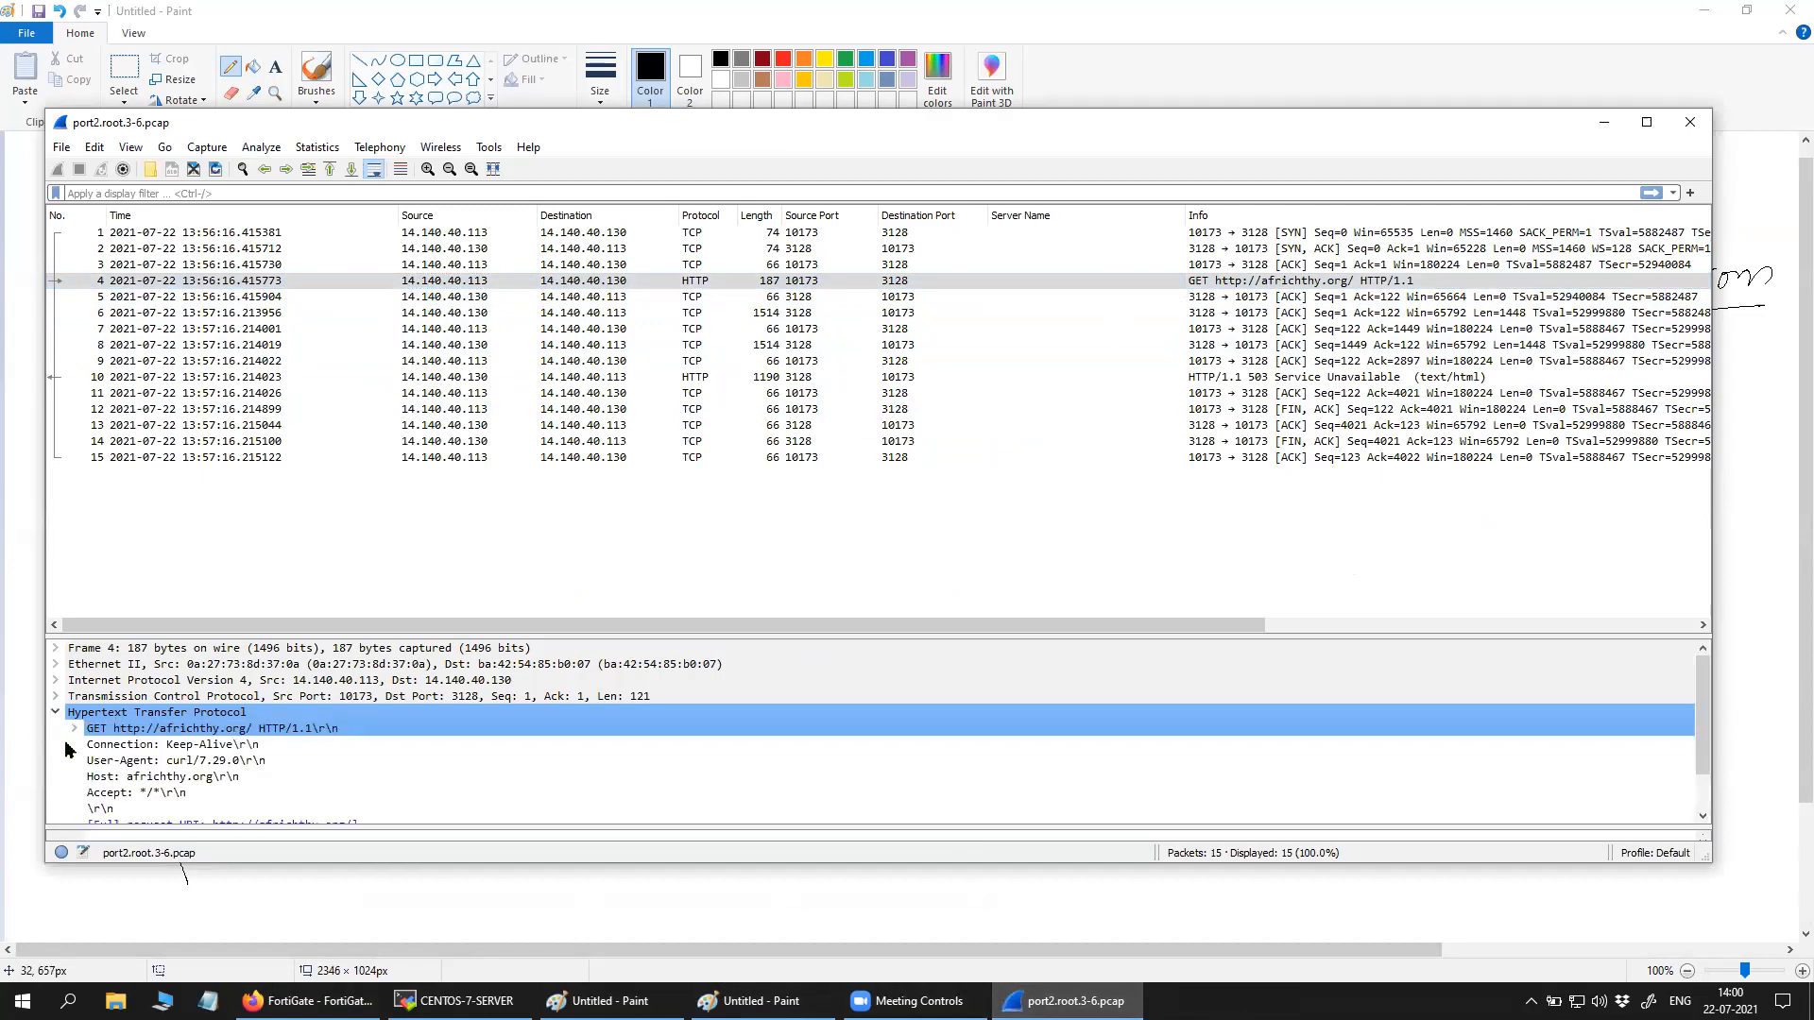
{"action": "left_click", "coordinate": [77, 729]}
{"action": "scroll", "coordinate": [142, 742], "scroll_direction": "down", "scroll_amount": 2}
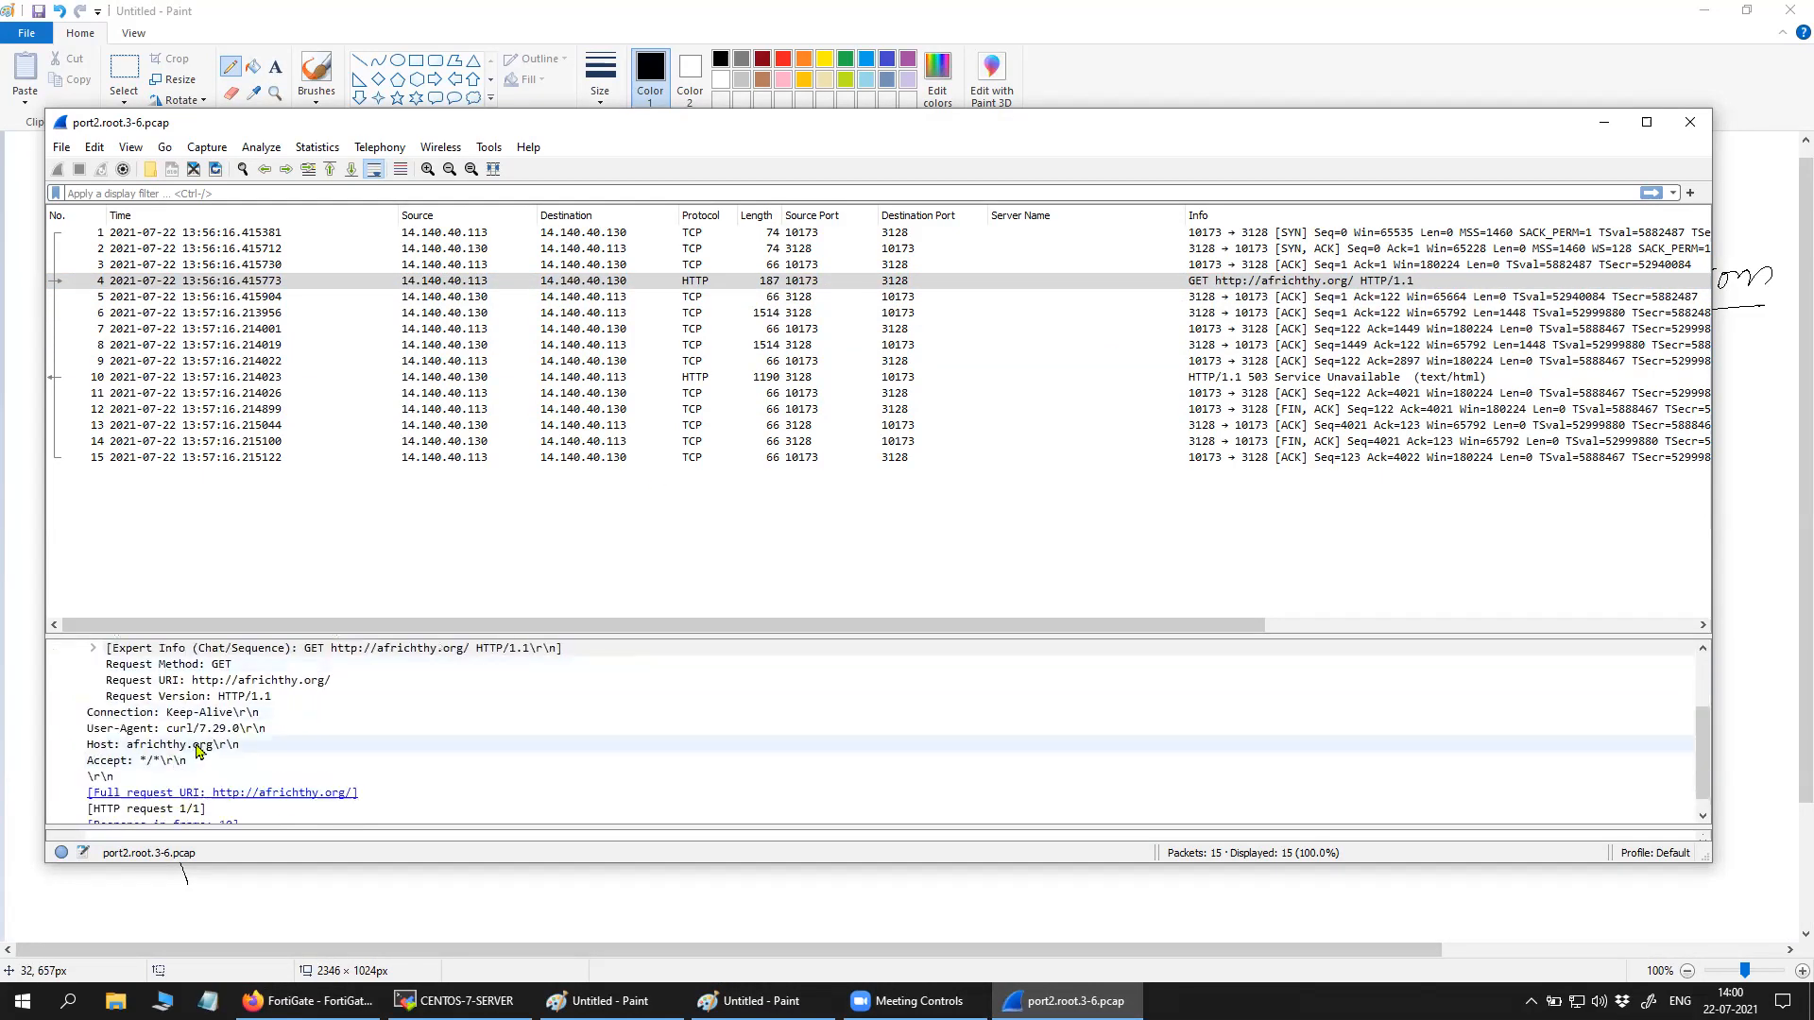
{"action": "scroll", "coordinate": [200, 747], "scroll_direction": "up", "scroll_amount": 1}
{"action": "left_click", "coordinate": [265, 731]}
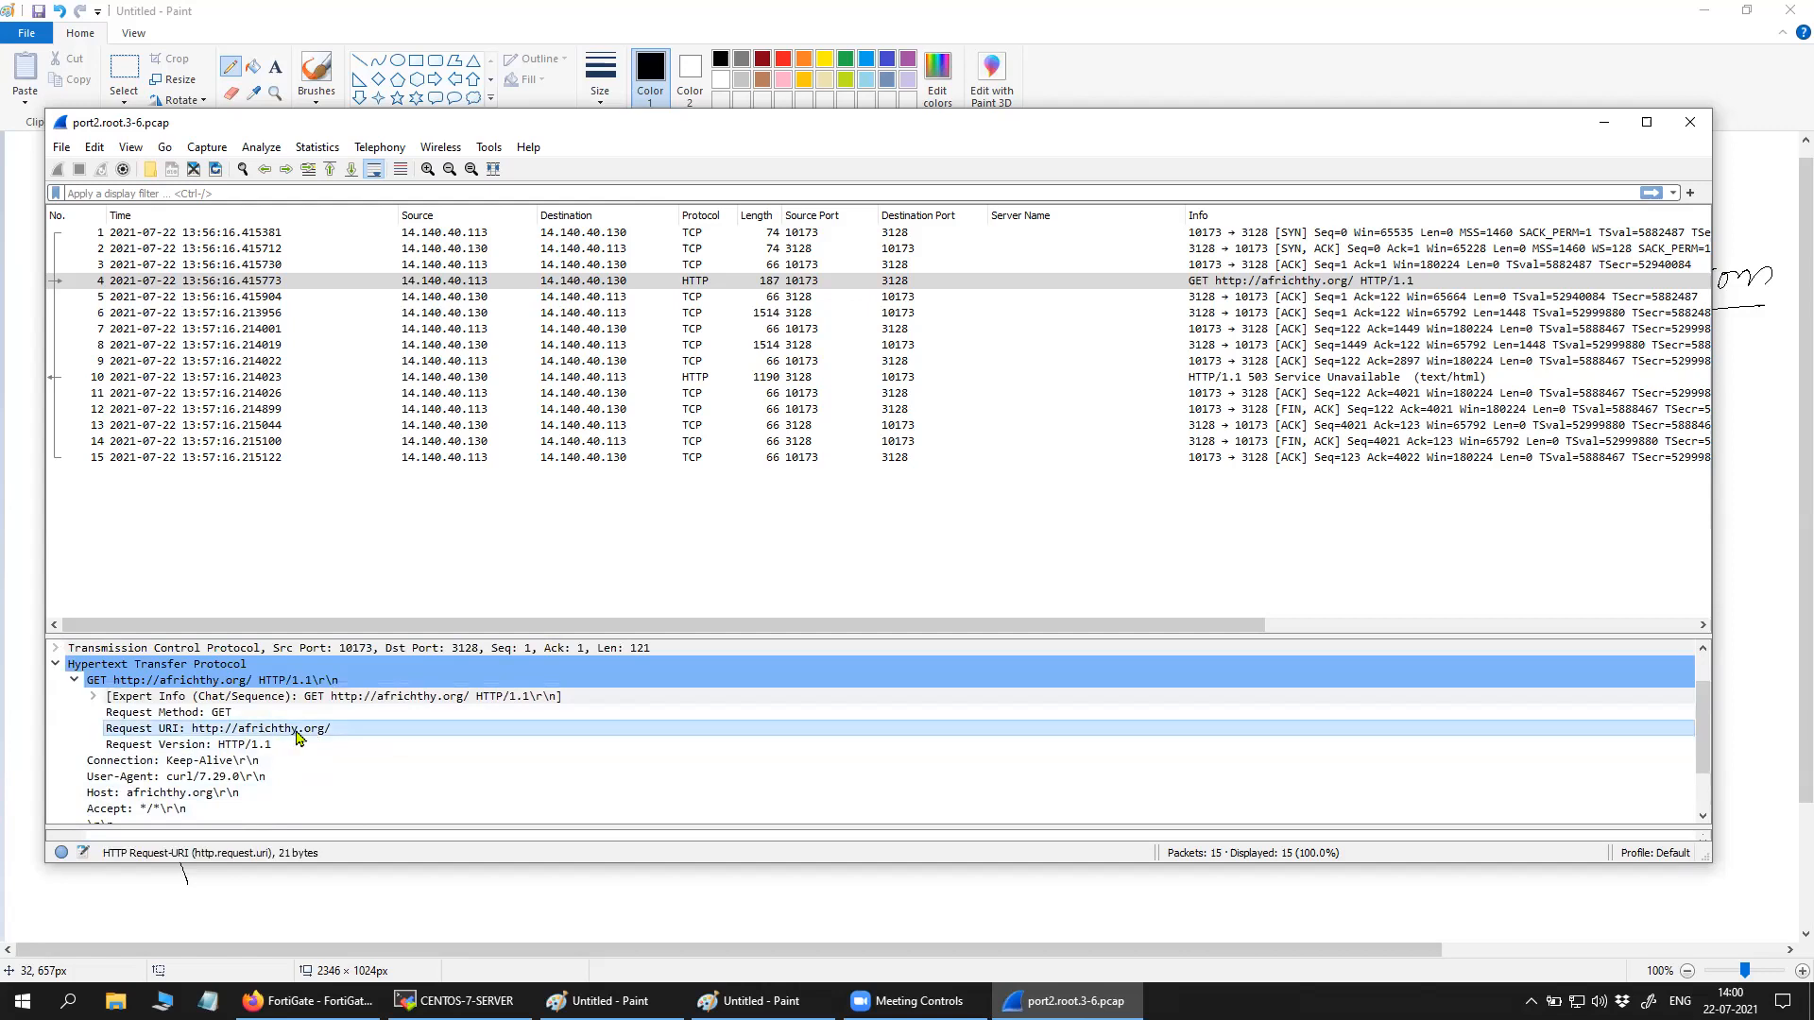
{"action": "scroll", "coordinate": [319, 761], "scroll_direction": "down", "scroll_amount": 1}
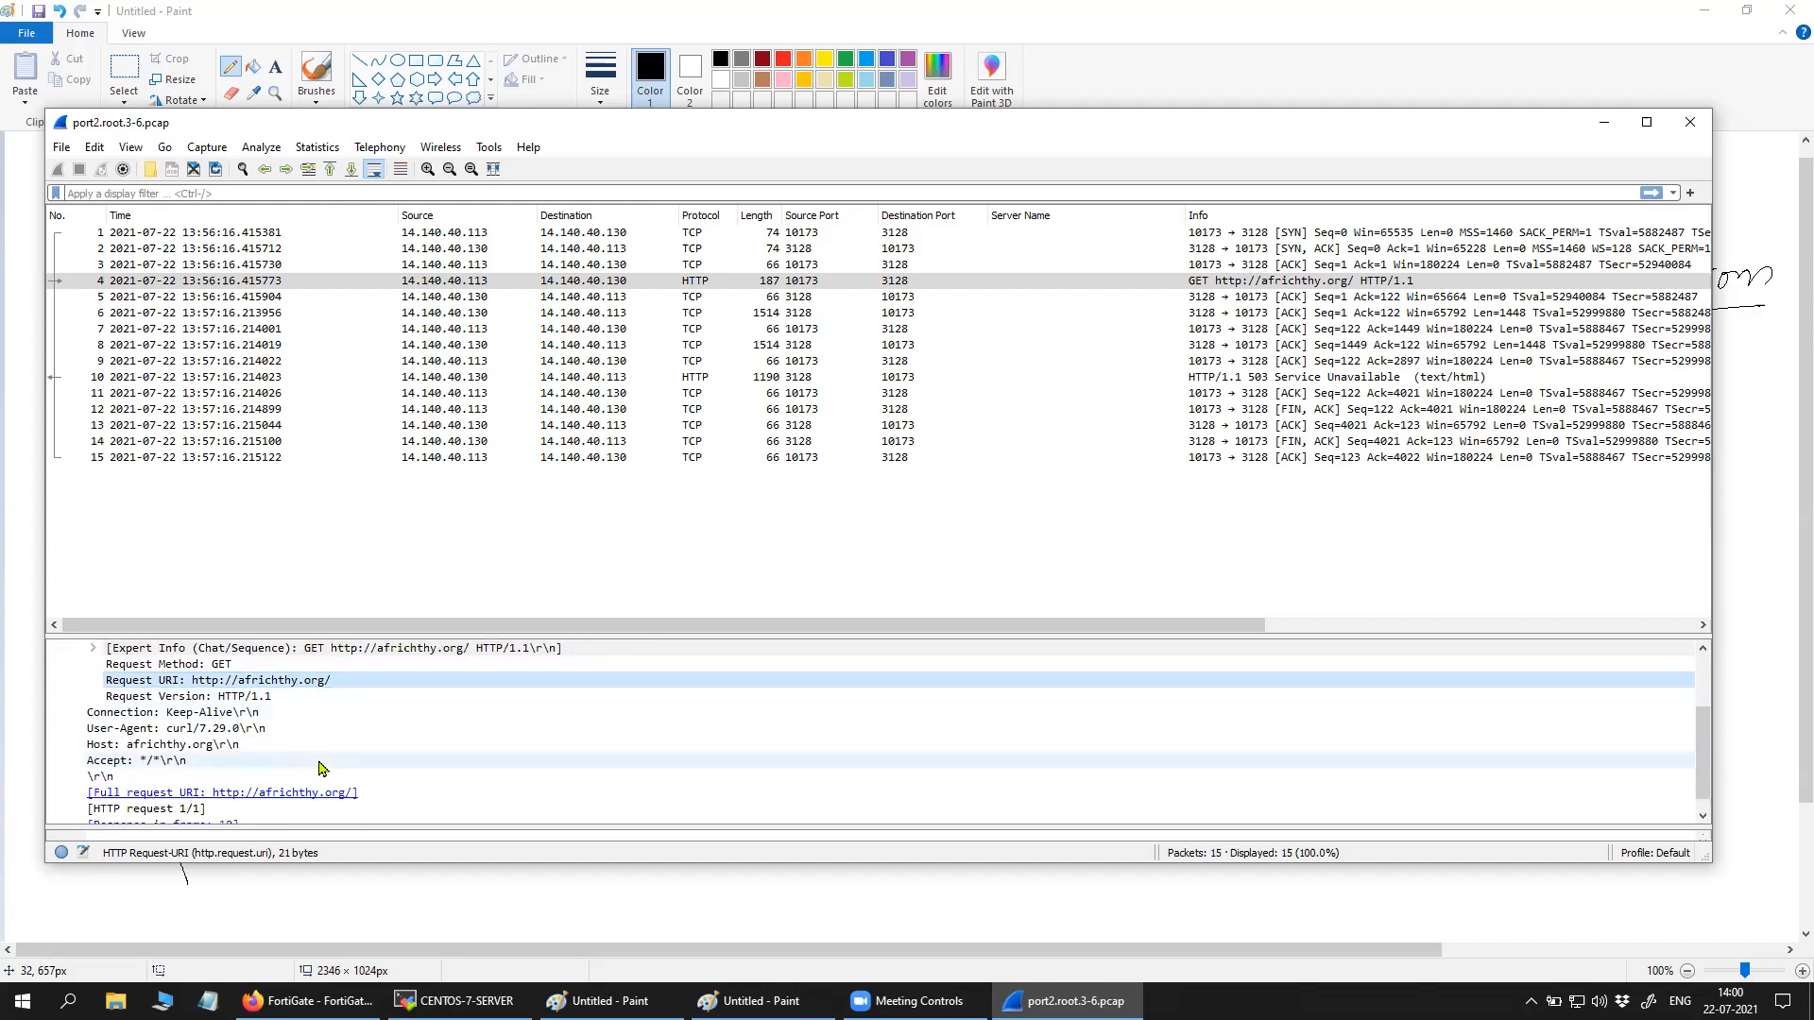
{"action": "scroll", "coordinate": [322, 767], "scroll_direction": "up", "scroll_amount": 1}
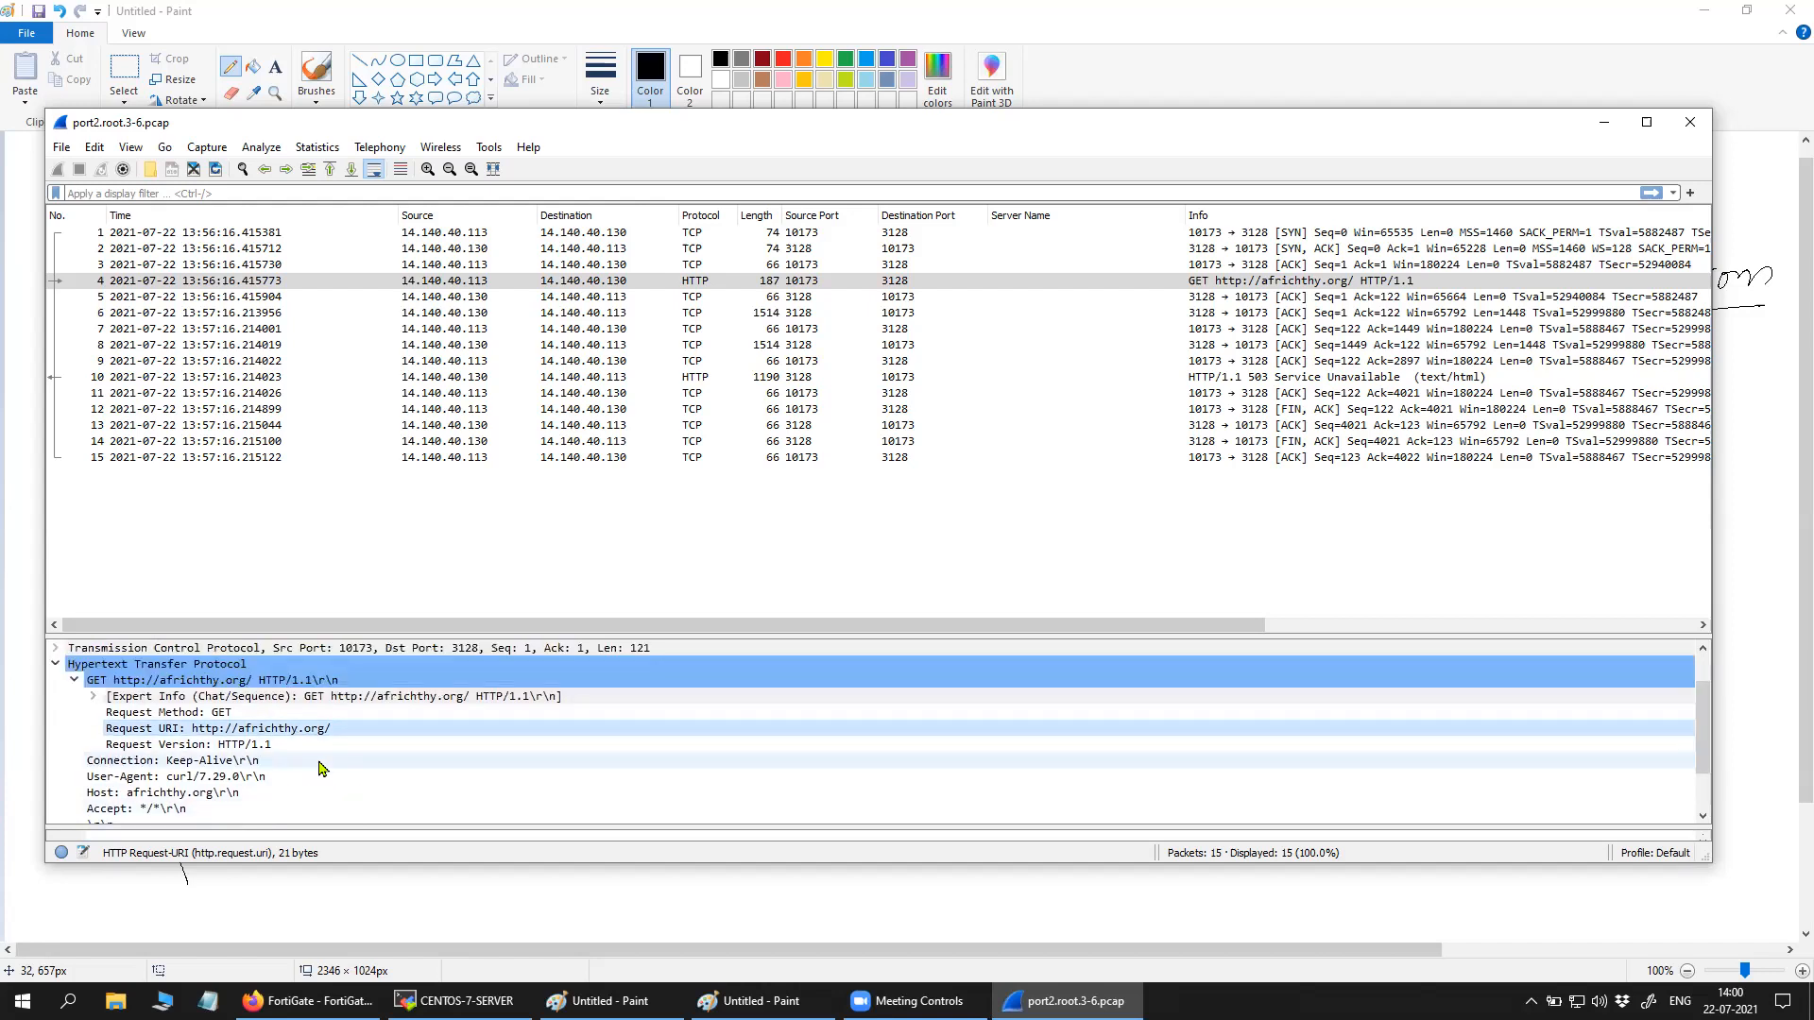
{"action": "scroll", "coordinate": [319, 768], "scroll_direction": "down", "scroll_amount": 1}
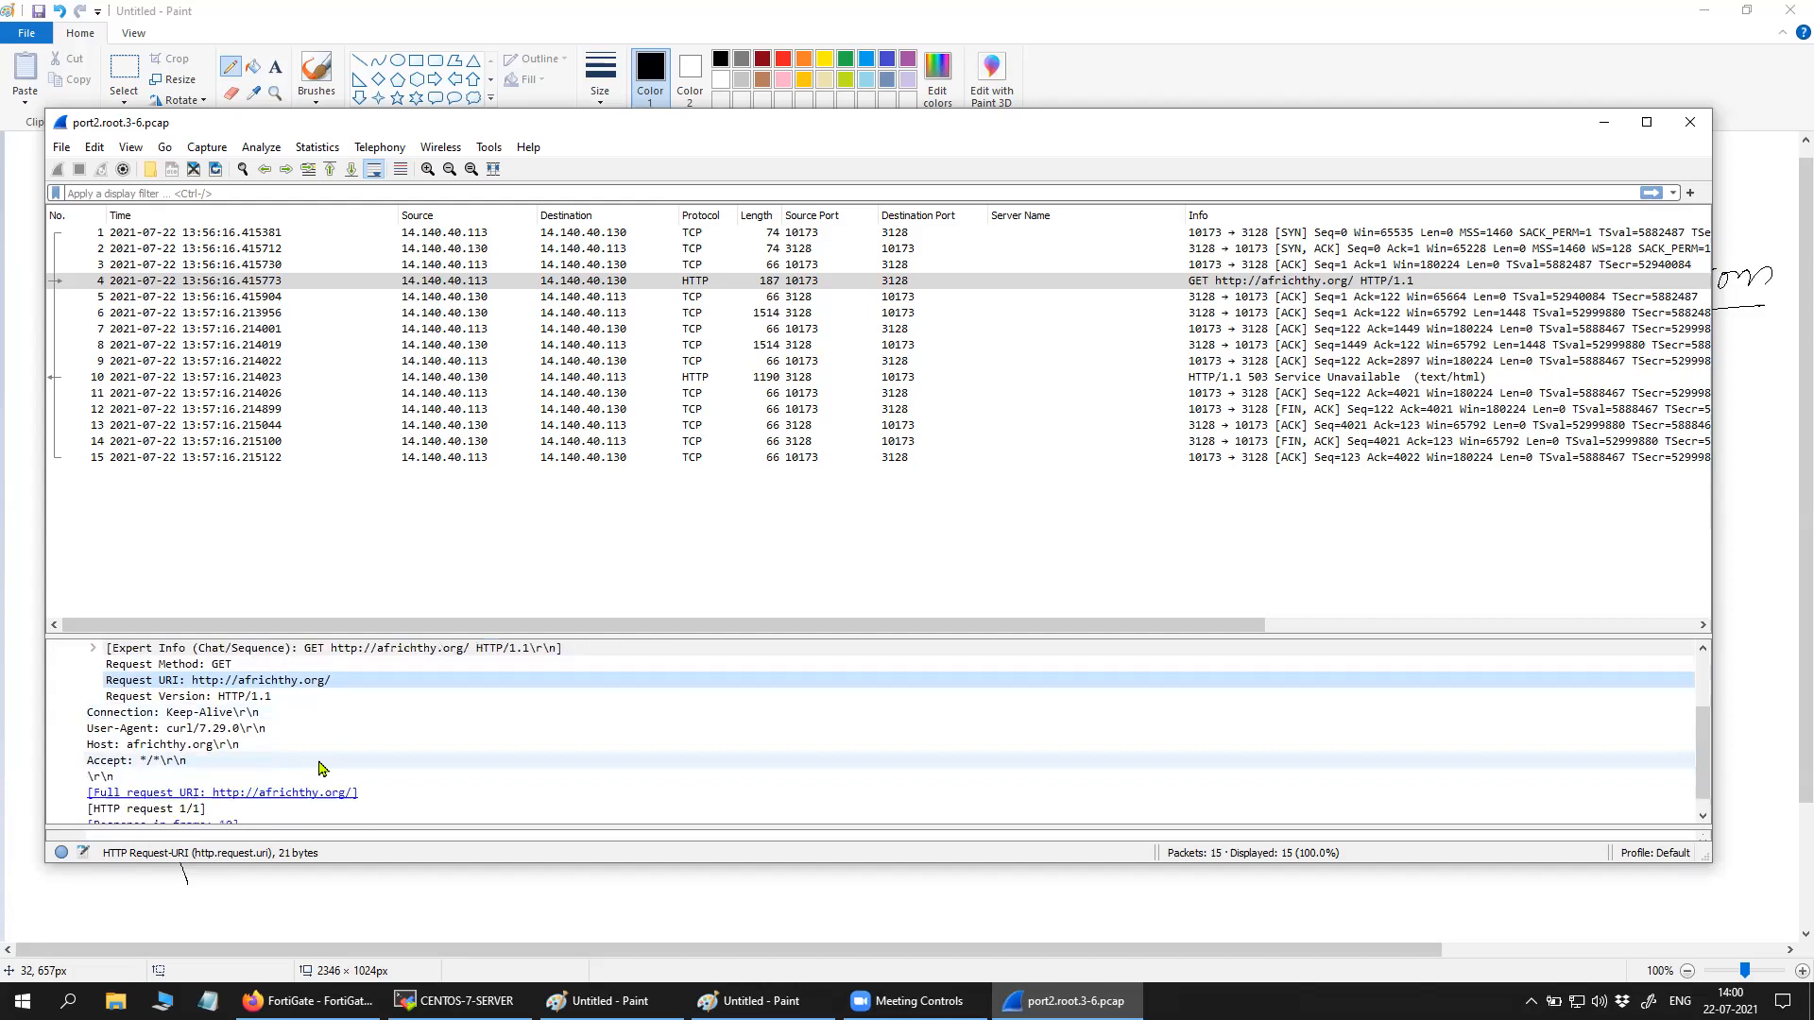
{"action": "scroll", "coordinate": [320, 769], "scroll_direction": "down", "scroll_amount": 1}
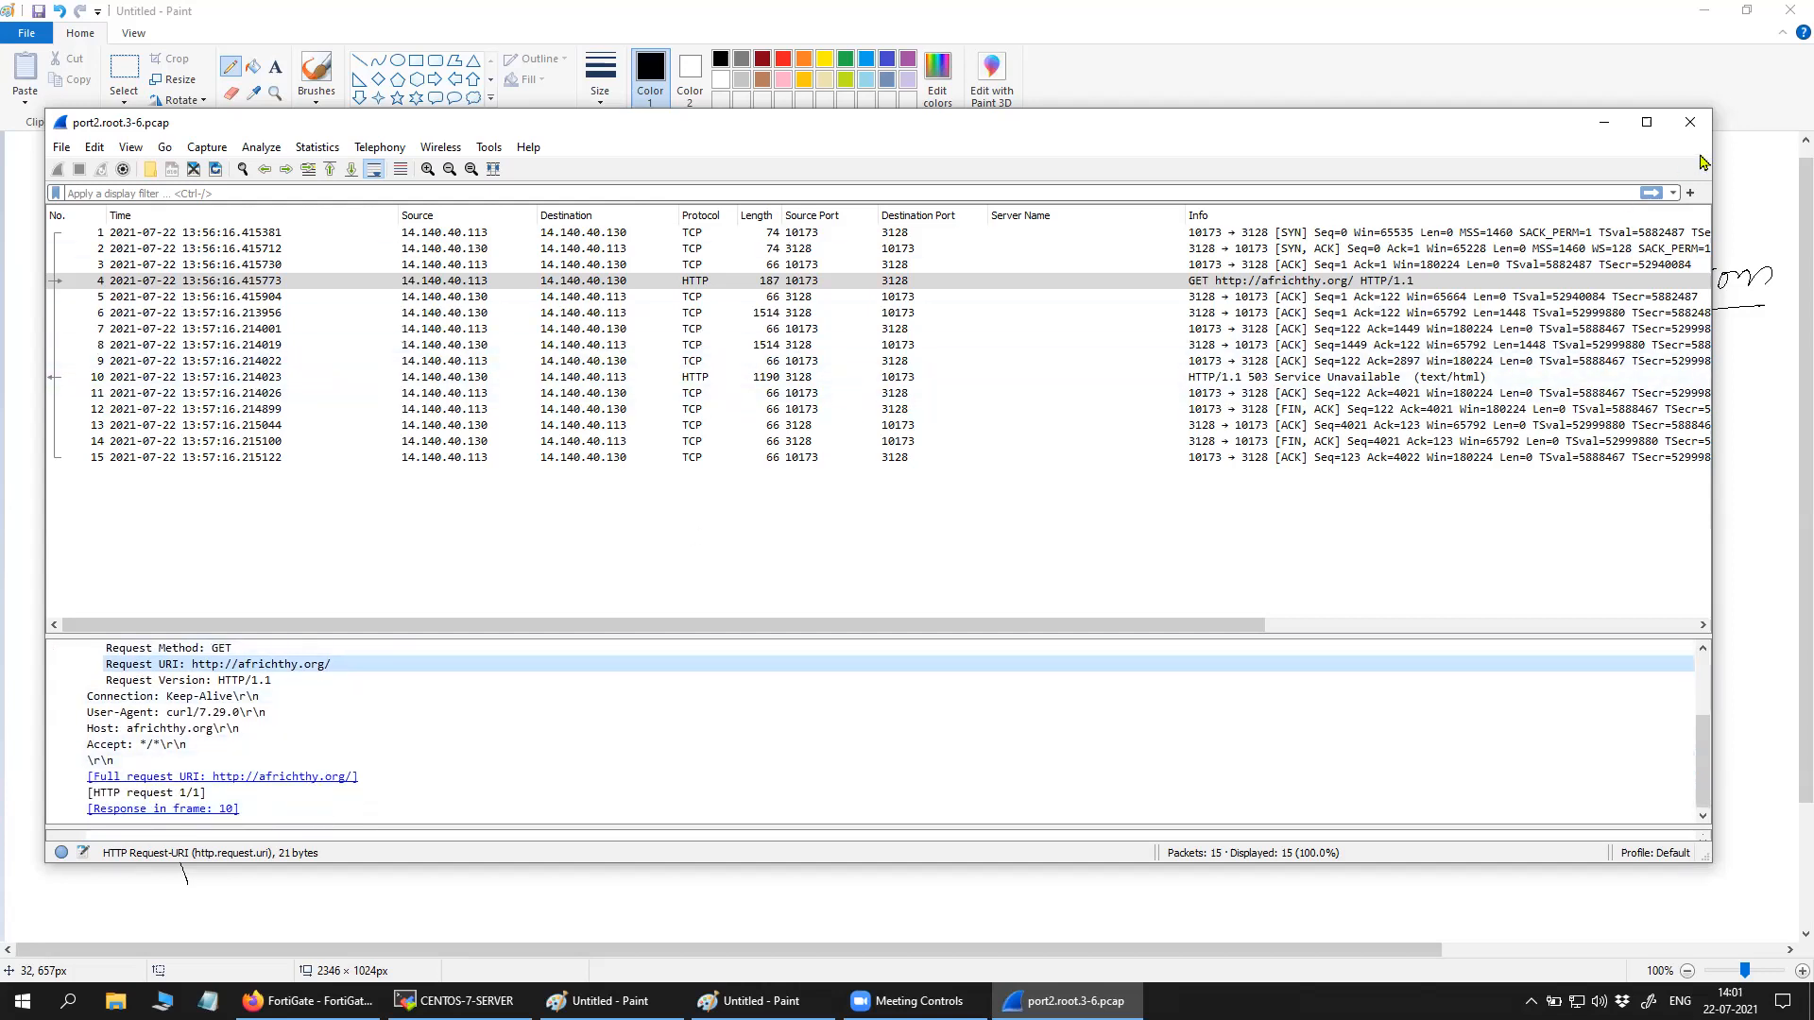
Close the port2 capture, review the latest Squid access.log entries in the terminal's pfSense session, and add blank lines after them.
{"action": "left_click", "coordinate": [1691, 122]}
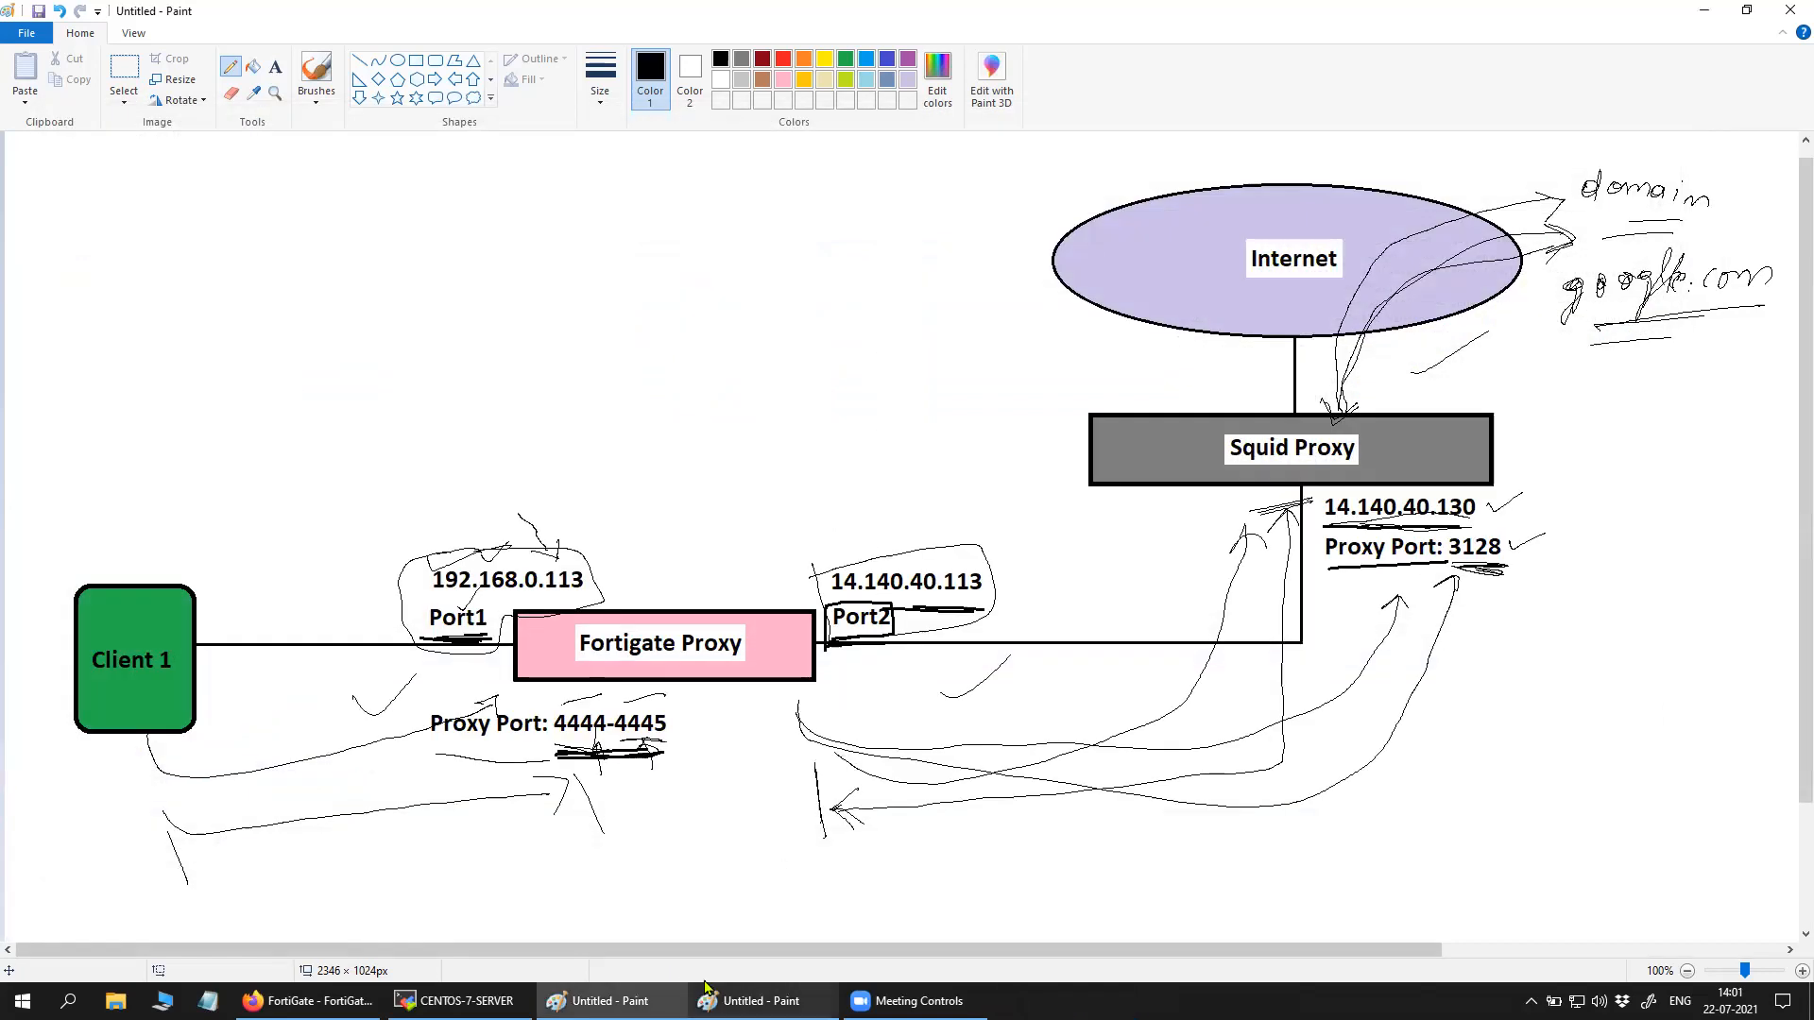
{"action": "left_click", "coordinate": [461, 1001]}
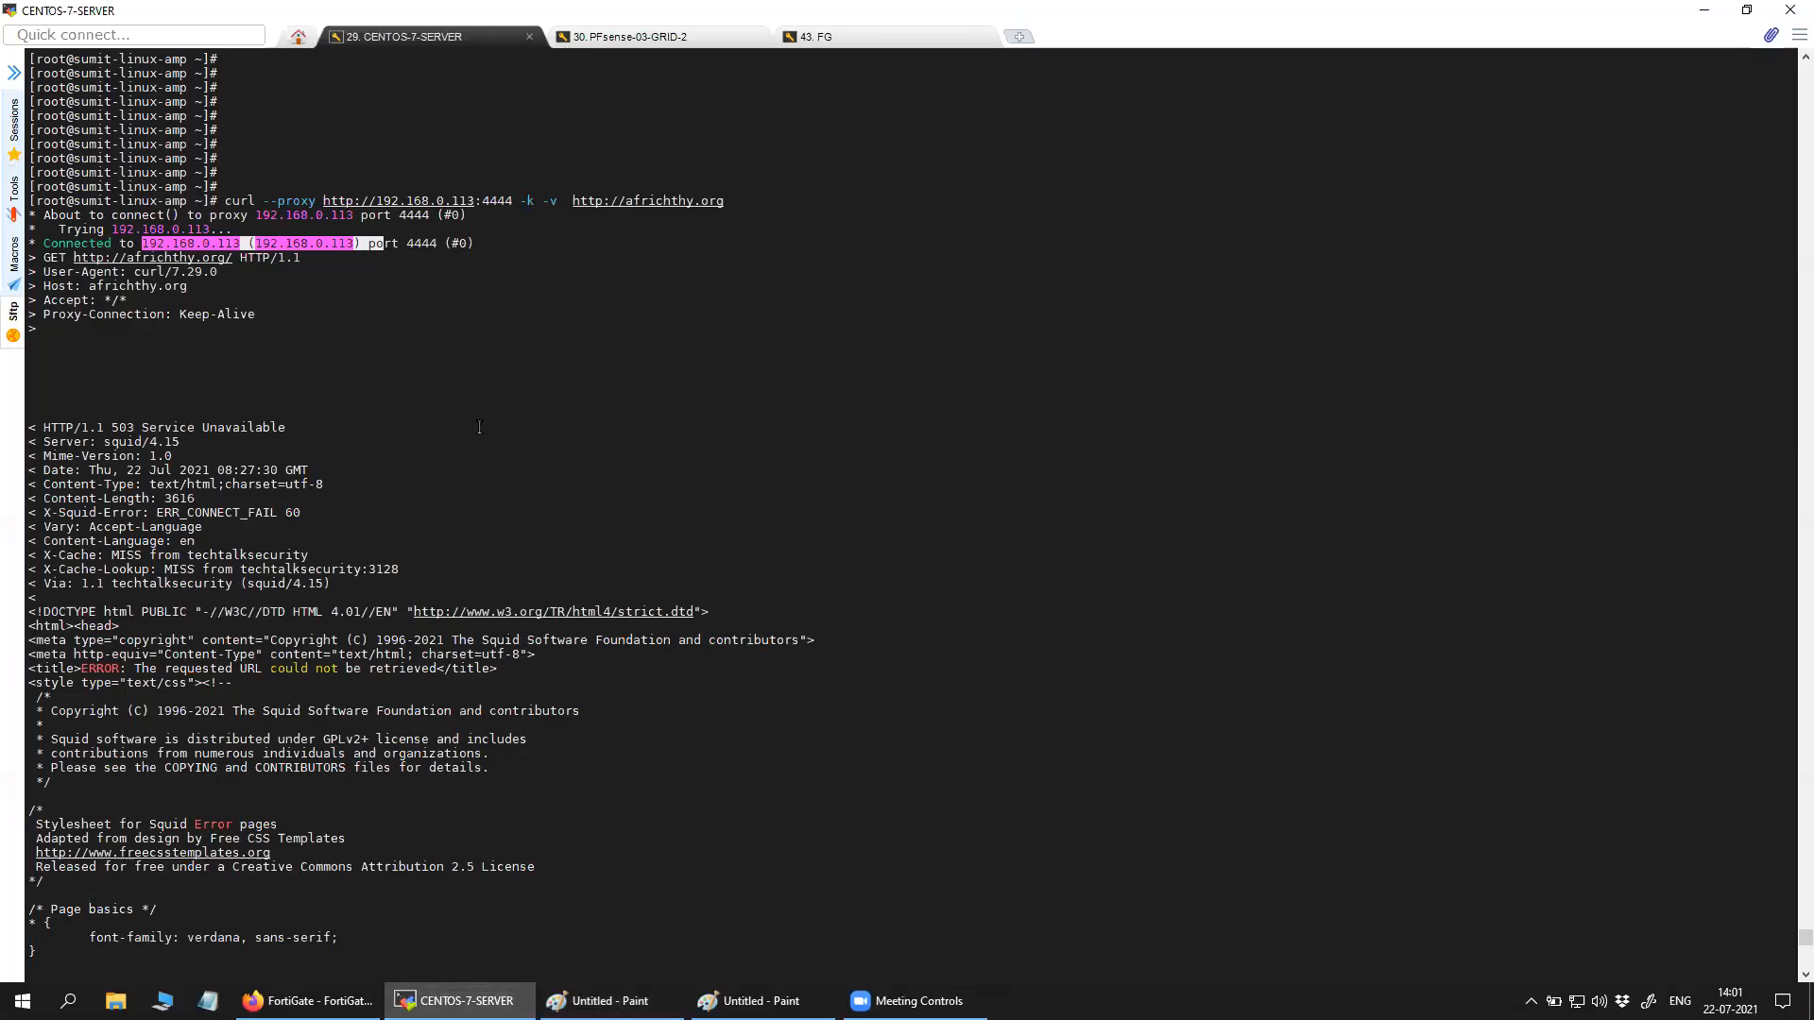
{"action": "left_click", "coordinate": [624, 39]}
{"action": "left_click_drag", "start_coordinate": [925, 953], "coordinate": [33, 937]}
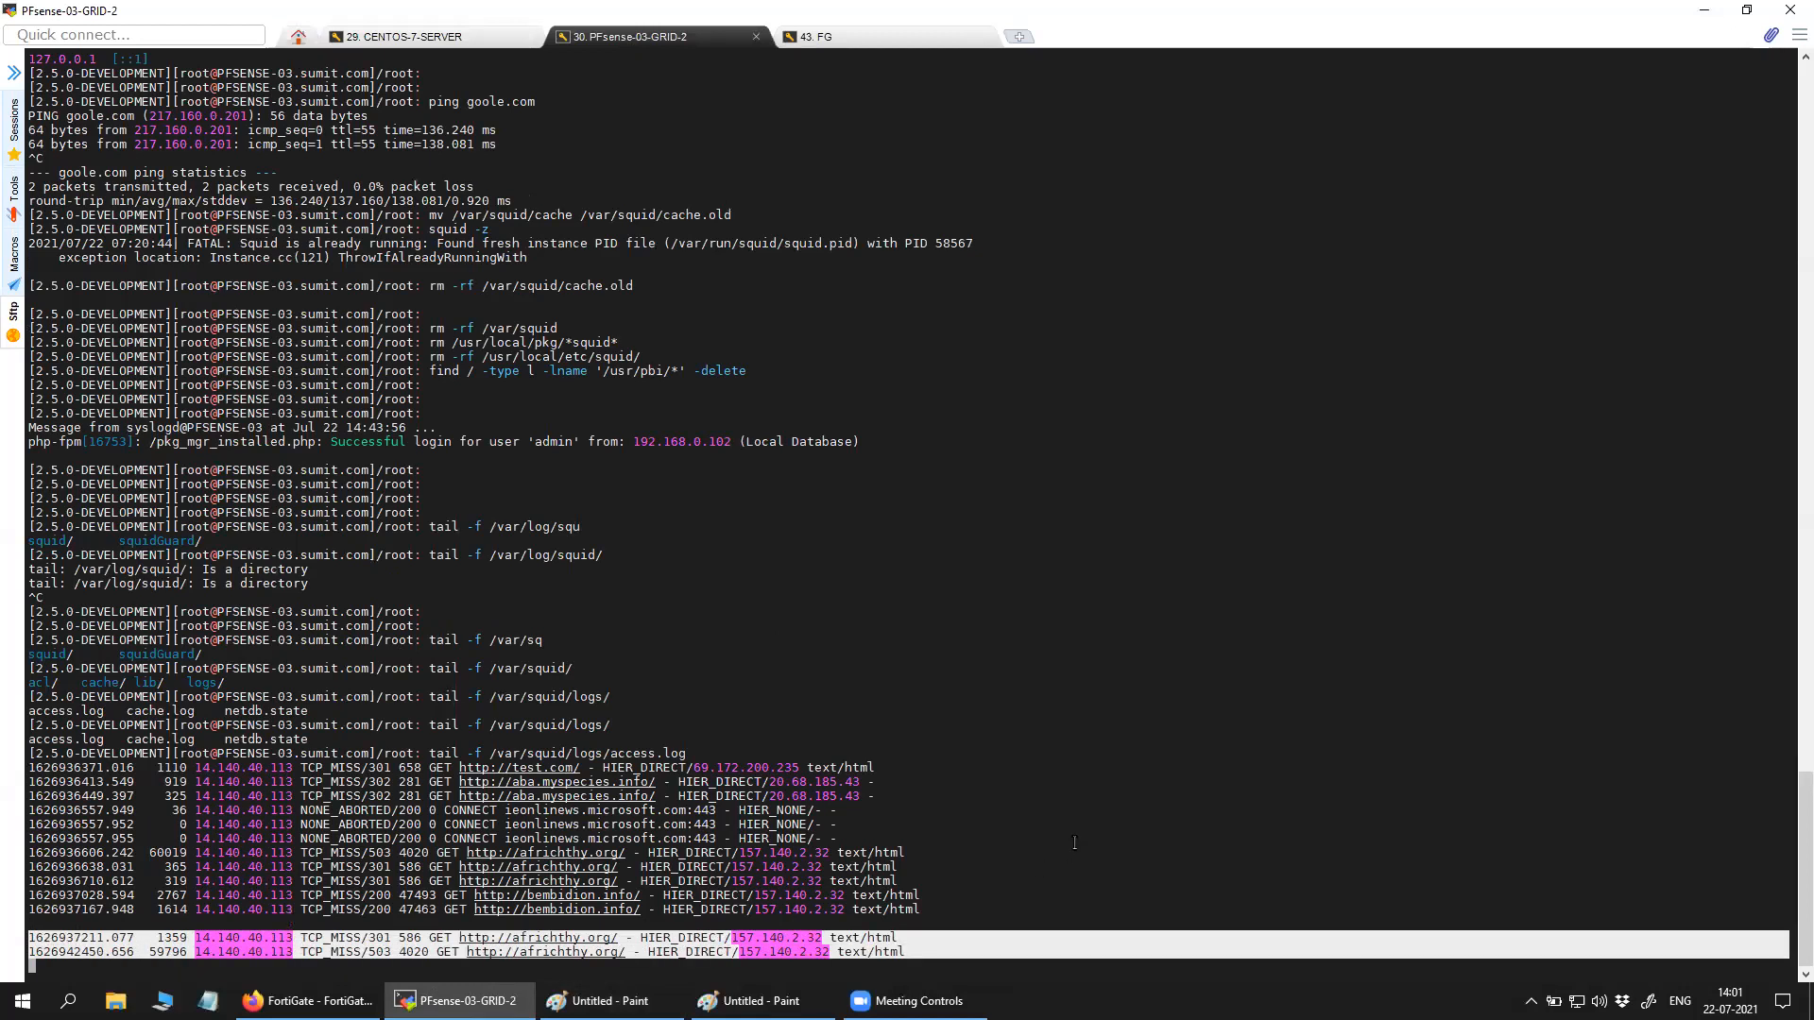
{"action": "key", "text": "Return"}
{"action": "key", "text": "Return"}
{"action": "key", "text": "Return"}
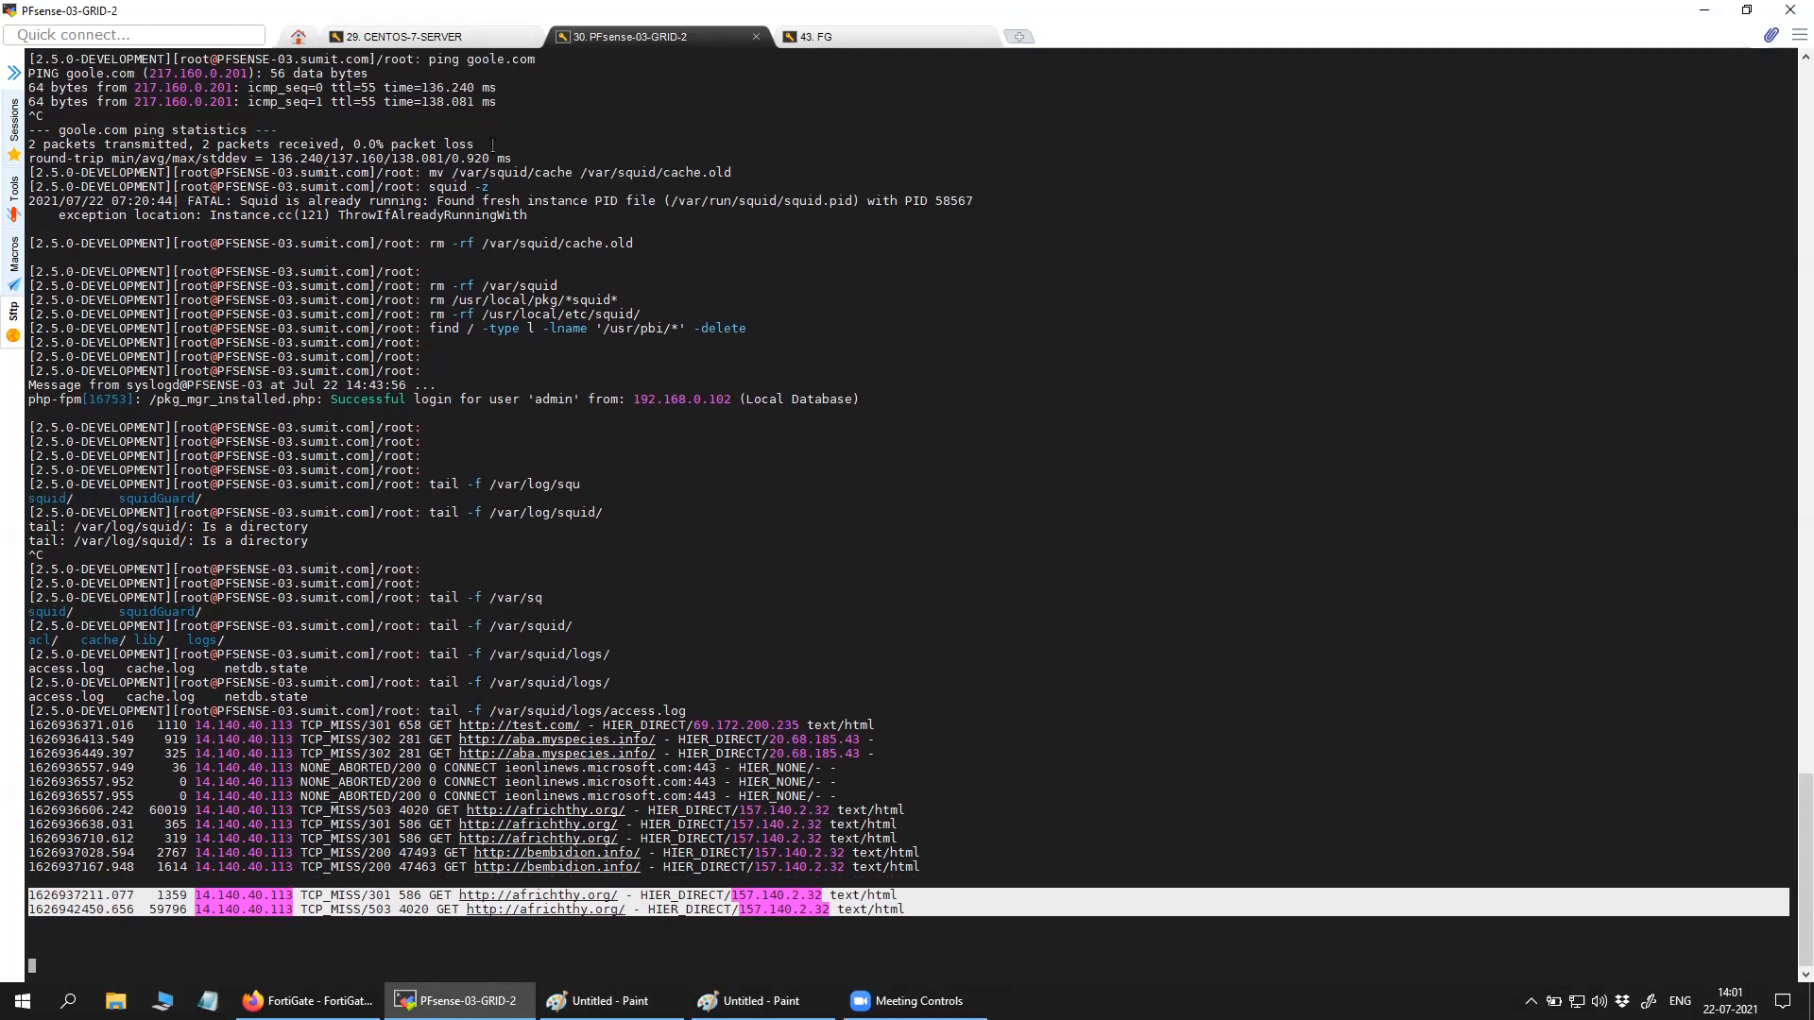
{"action": "left_click", "coordinate": [407, 39]}
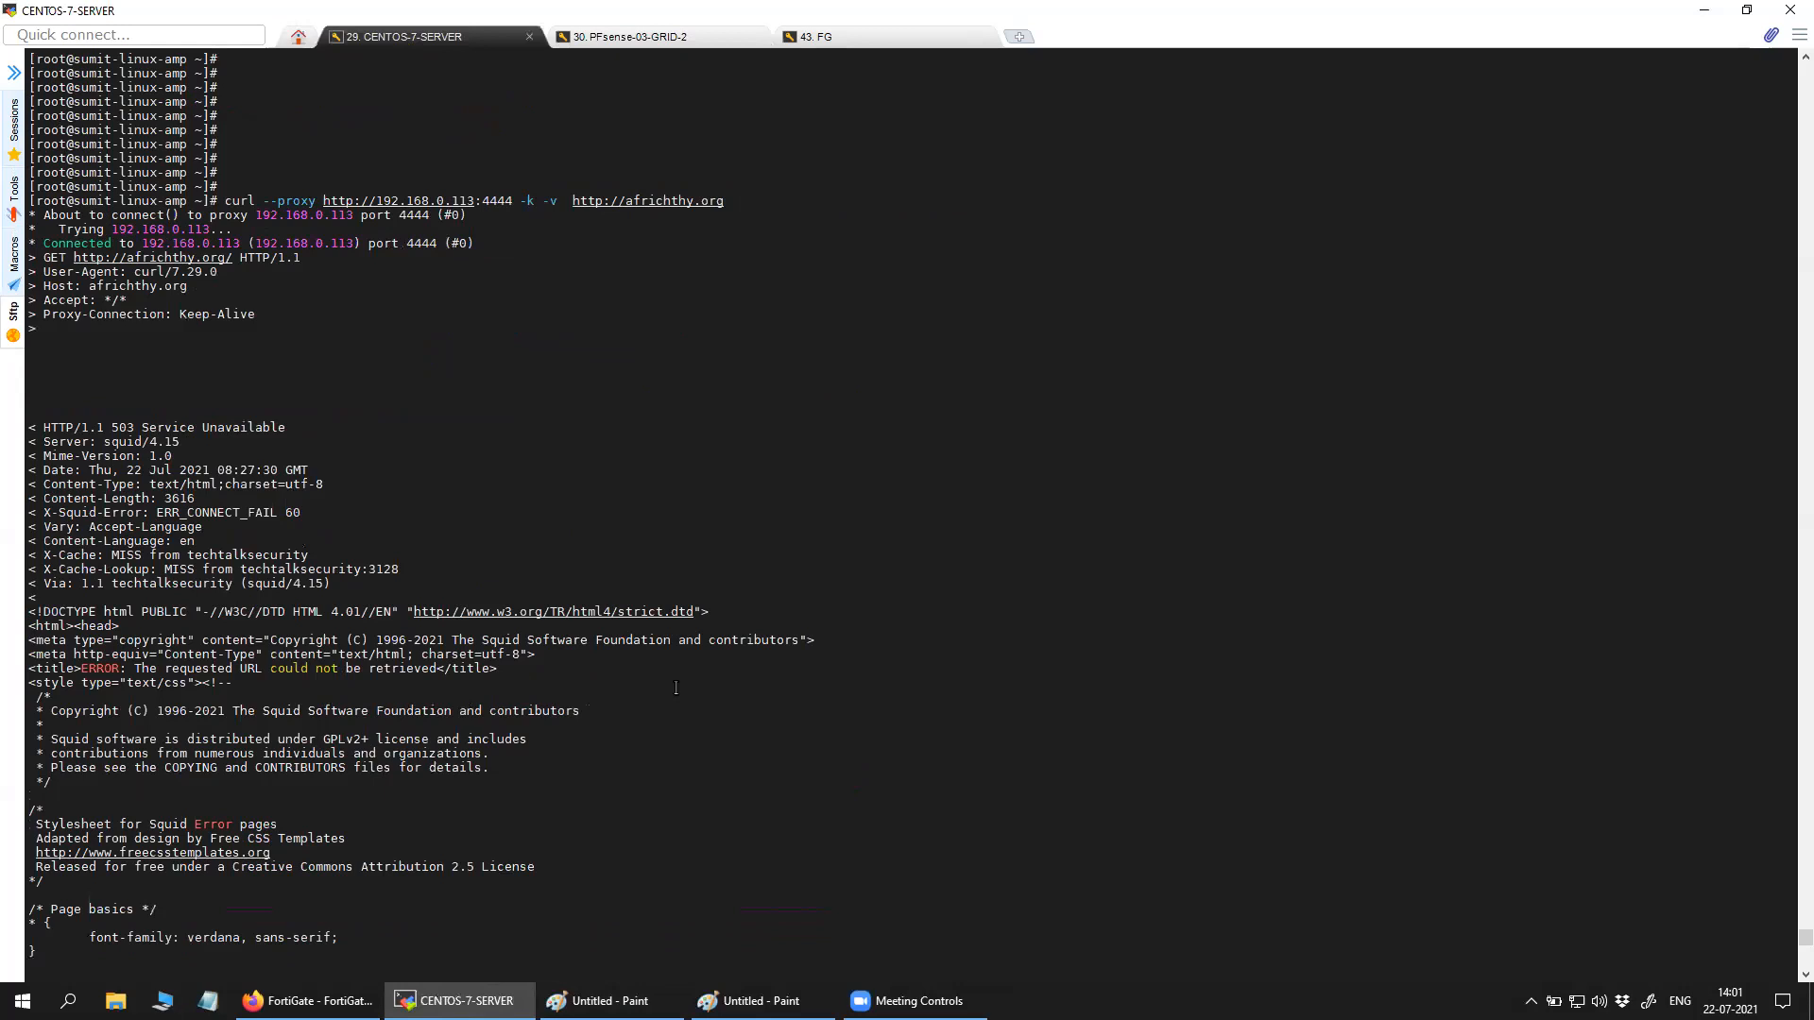
{"action": "key", "text": "Return"}
{"action": "key", "text": "Return"}
{"action": "key", "text": "Up"}
{"action": "key", "text": "Up"}
{"action": "key", "text": "Up"}
{"action": "key", "text": "Down"}
{"action": "key", "text": "Down"}
{"action": "key", "text": "Up"}
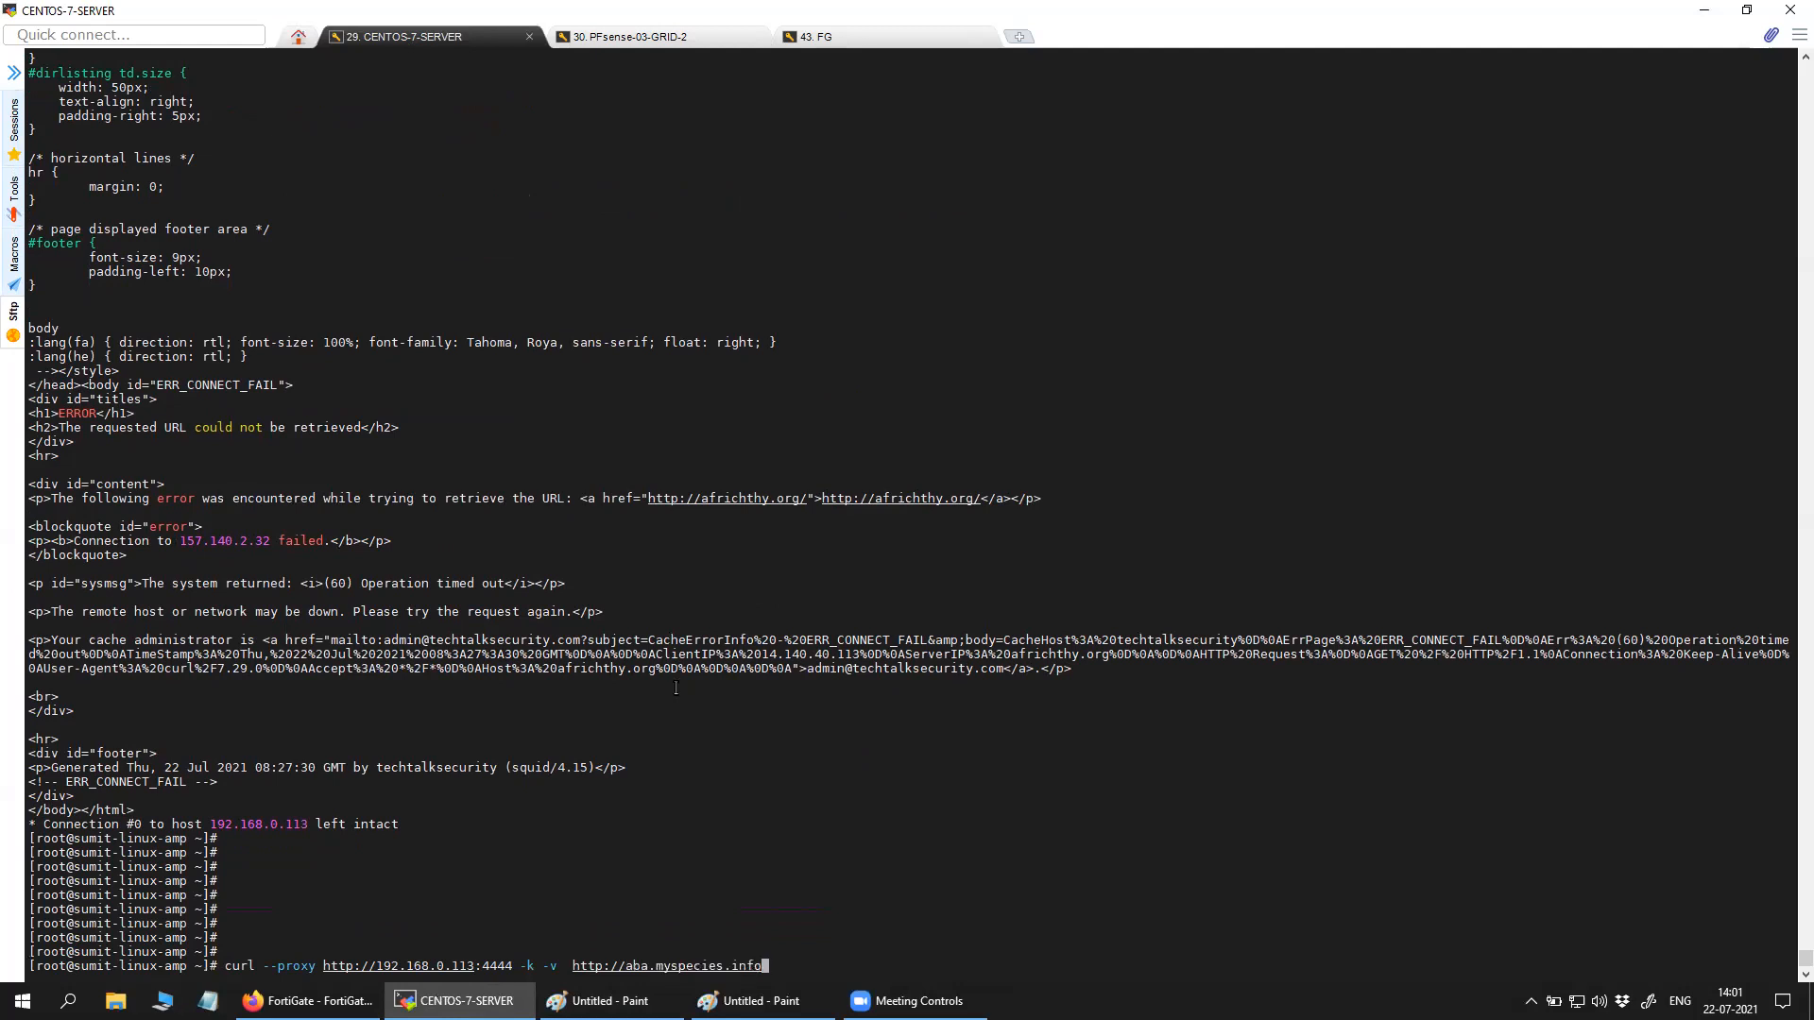
{"action": "key", "text": "Up"}
{"action": "key", "text": "Up"}
{"action": "key", "text": "Return"}
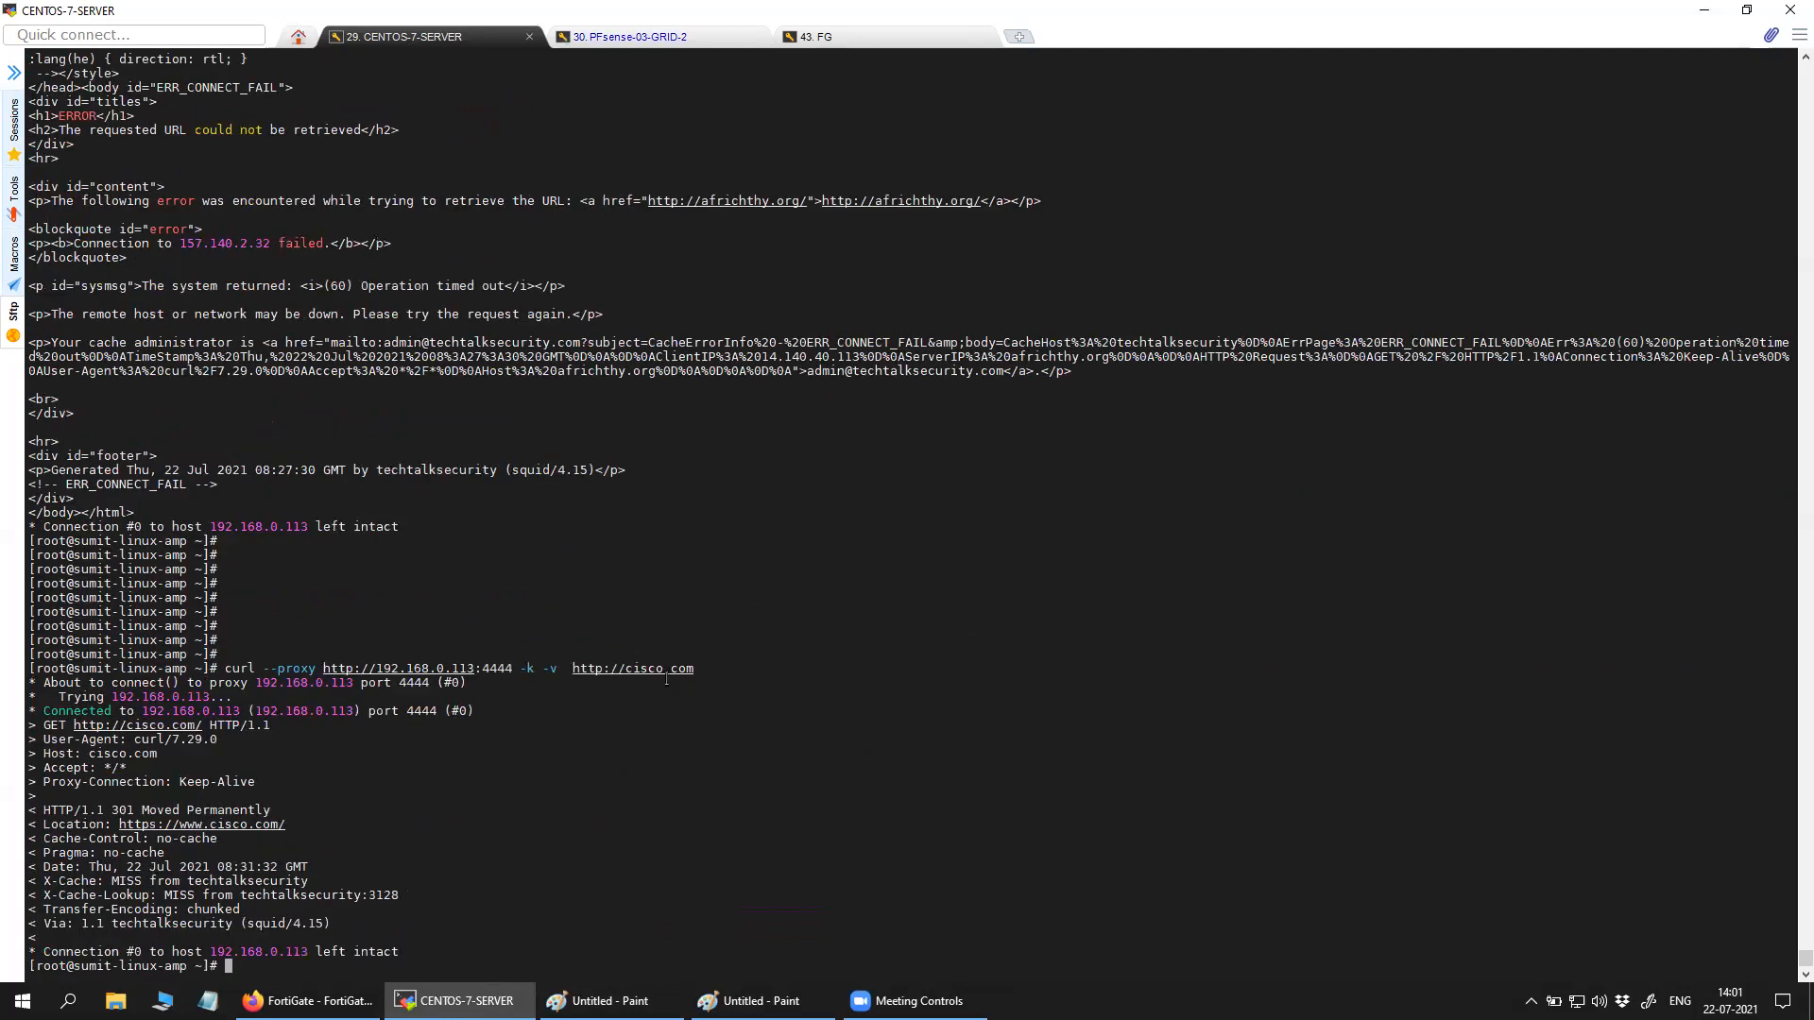
Examine the curl output's Via, X-Cache-Lookup and connection lines, and compare them with the cisco.com entry in Squid's access log.
{"action": "left_click_drag", "start_coordinate": [102, 924], "coordinate": [324, 923]}
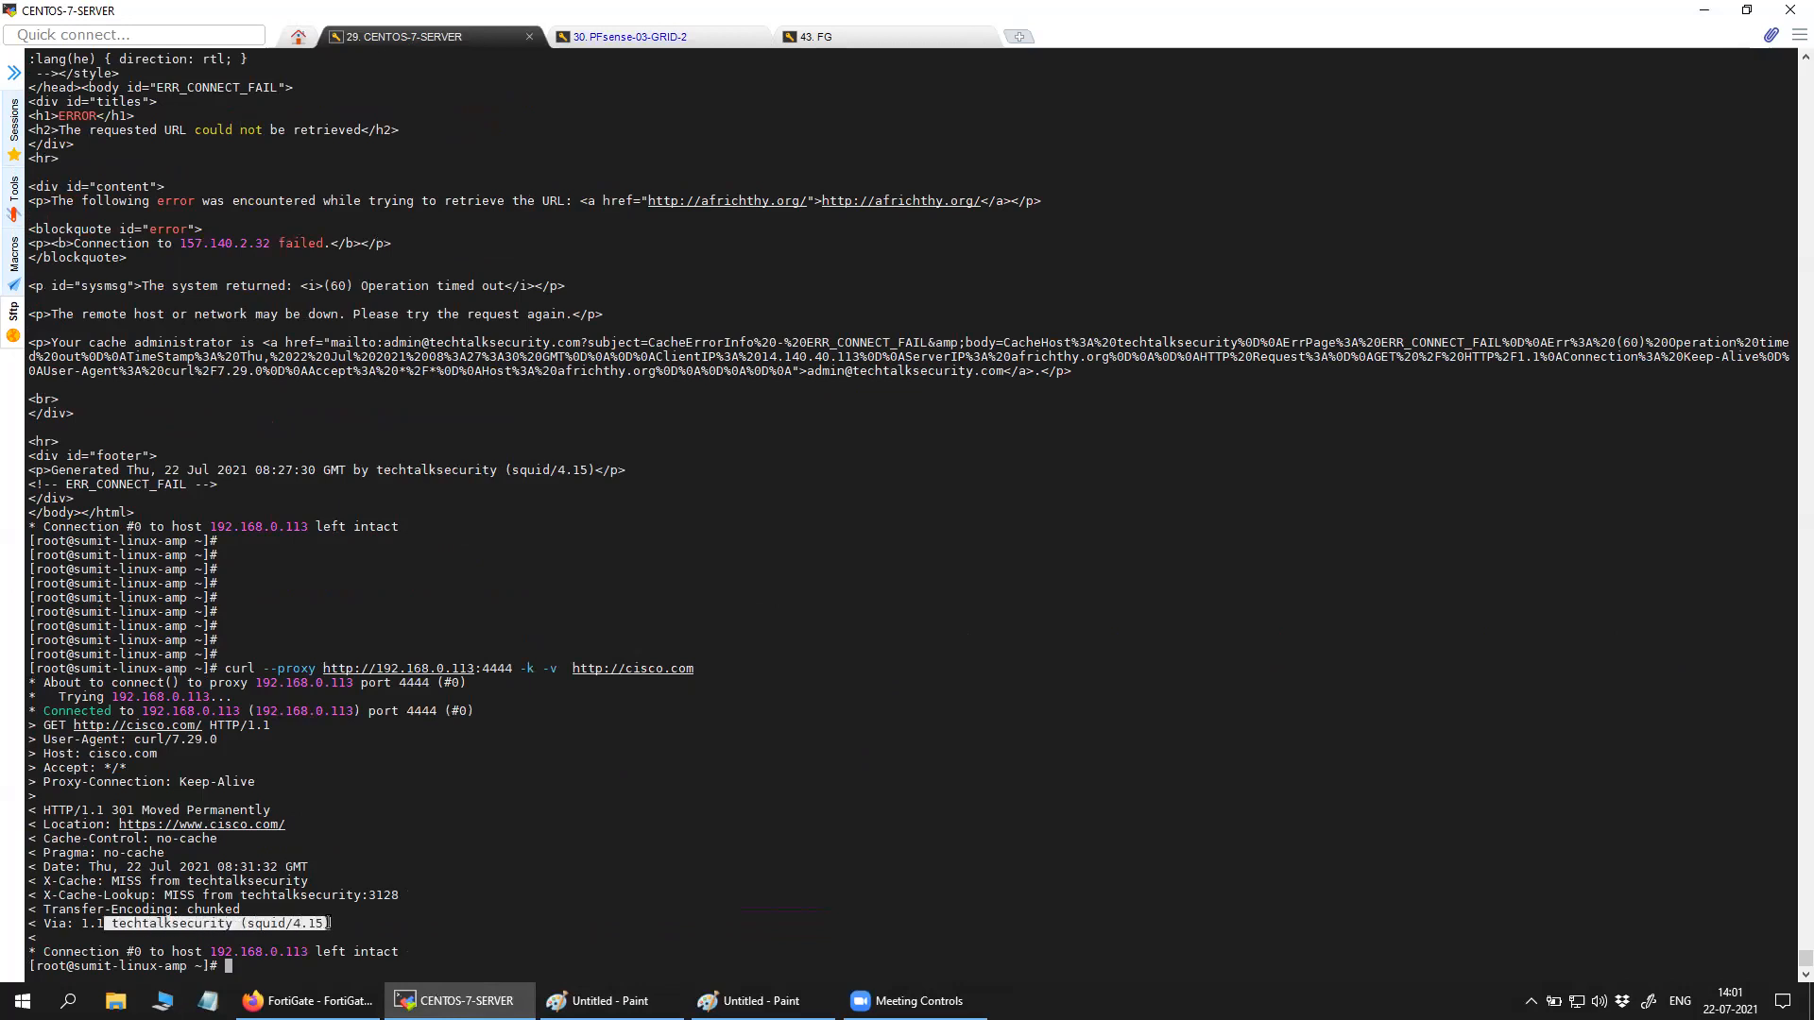
{"action": "left_click_drag", "start_coordinate": [187, 880], "coordinate": [396, 895]}
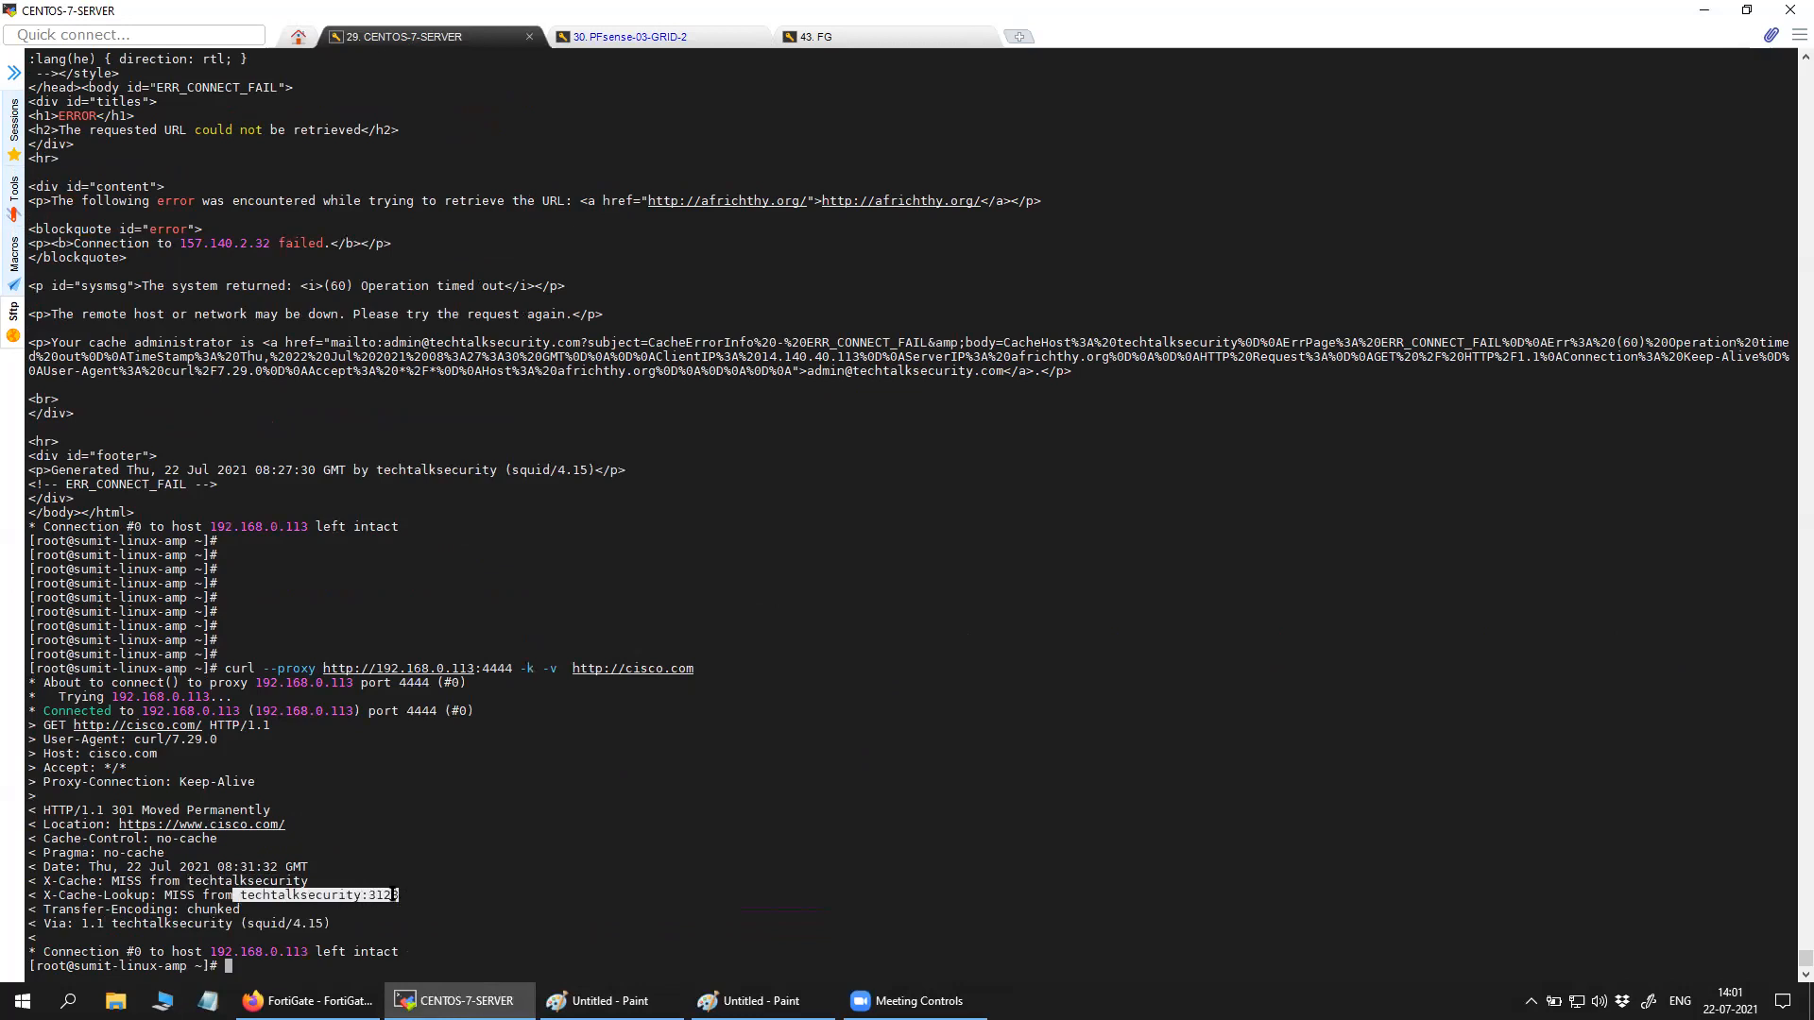
{"action": "left_click", "coordinate": [160, 751]}
{"action": "left_click_drag", "start_coordinate": [147, 715], "coordinate": [433, 710]}
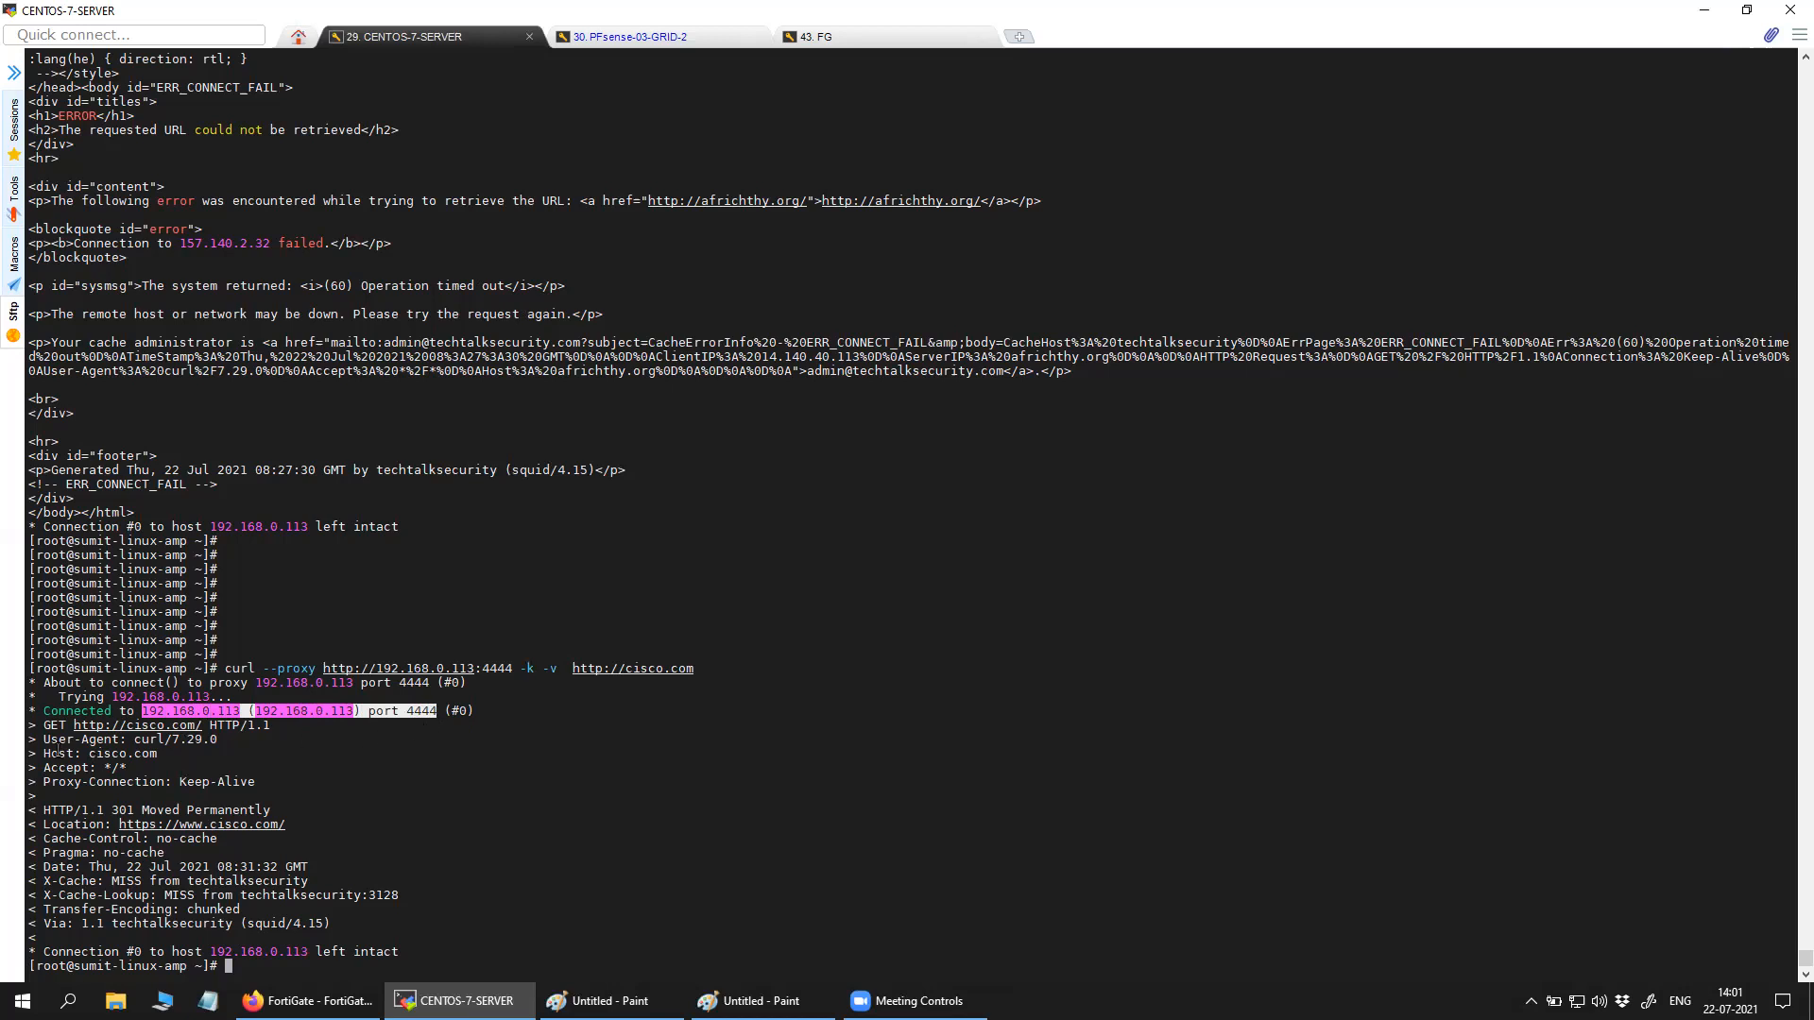
{"action": "left_click", "coordinate": [649, 43]}
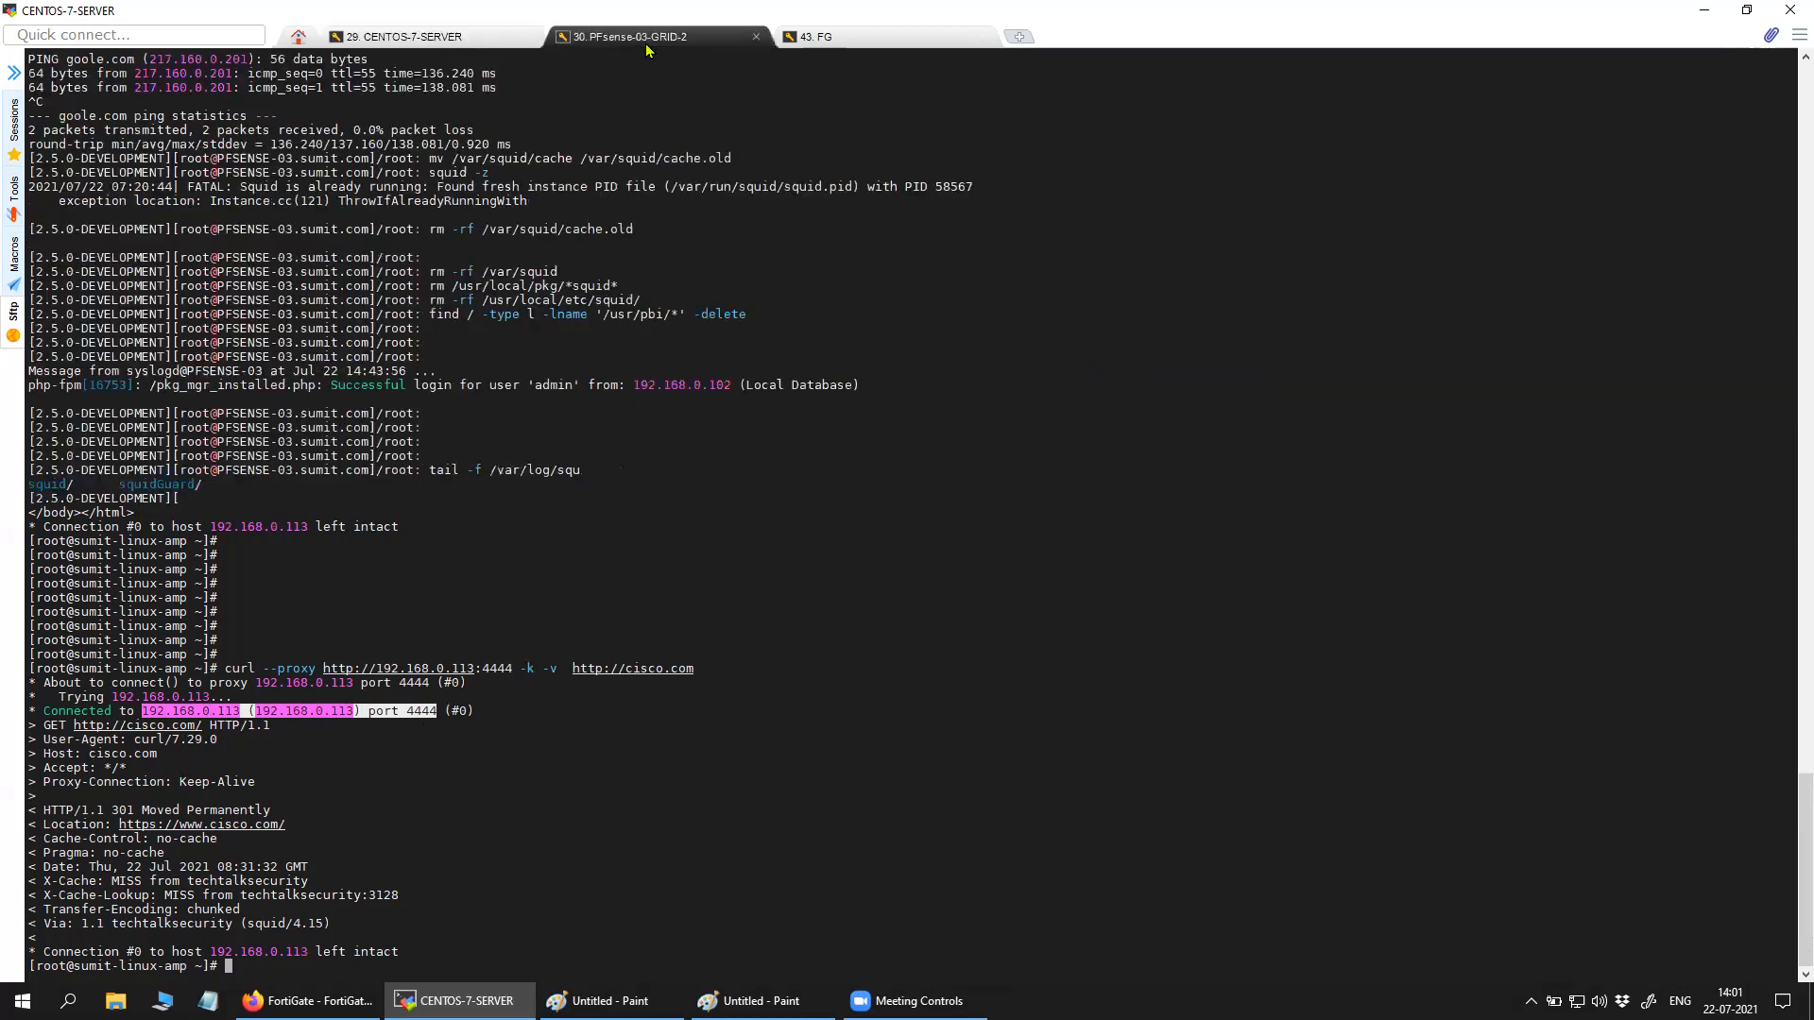
{"action": "left_click_drag", "start_coordinate": [793, 953], "coordinate": [30, 949]}
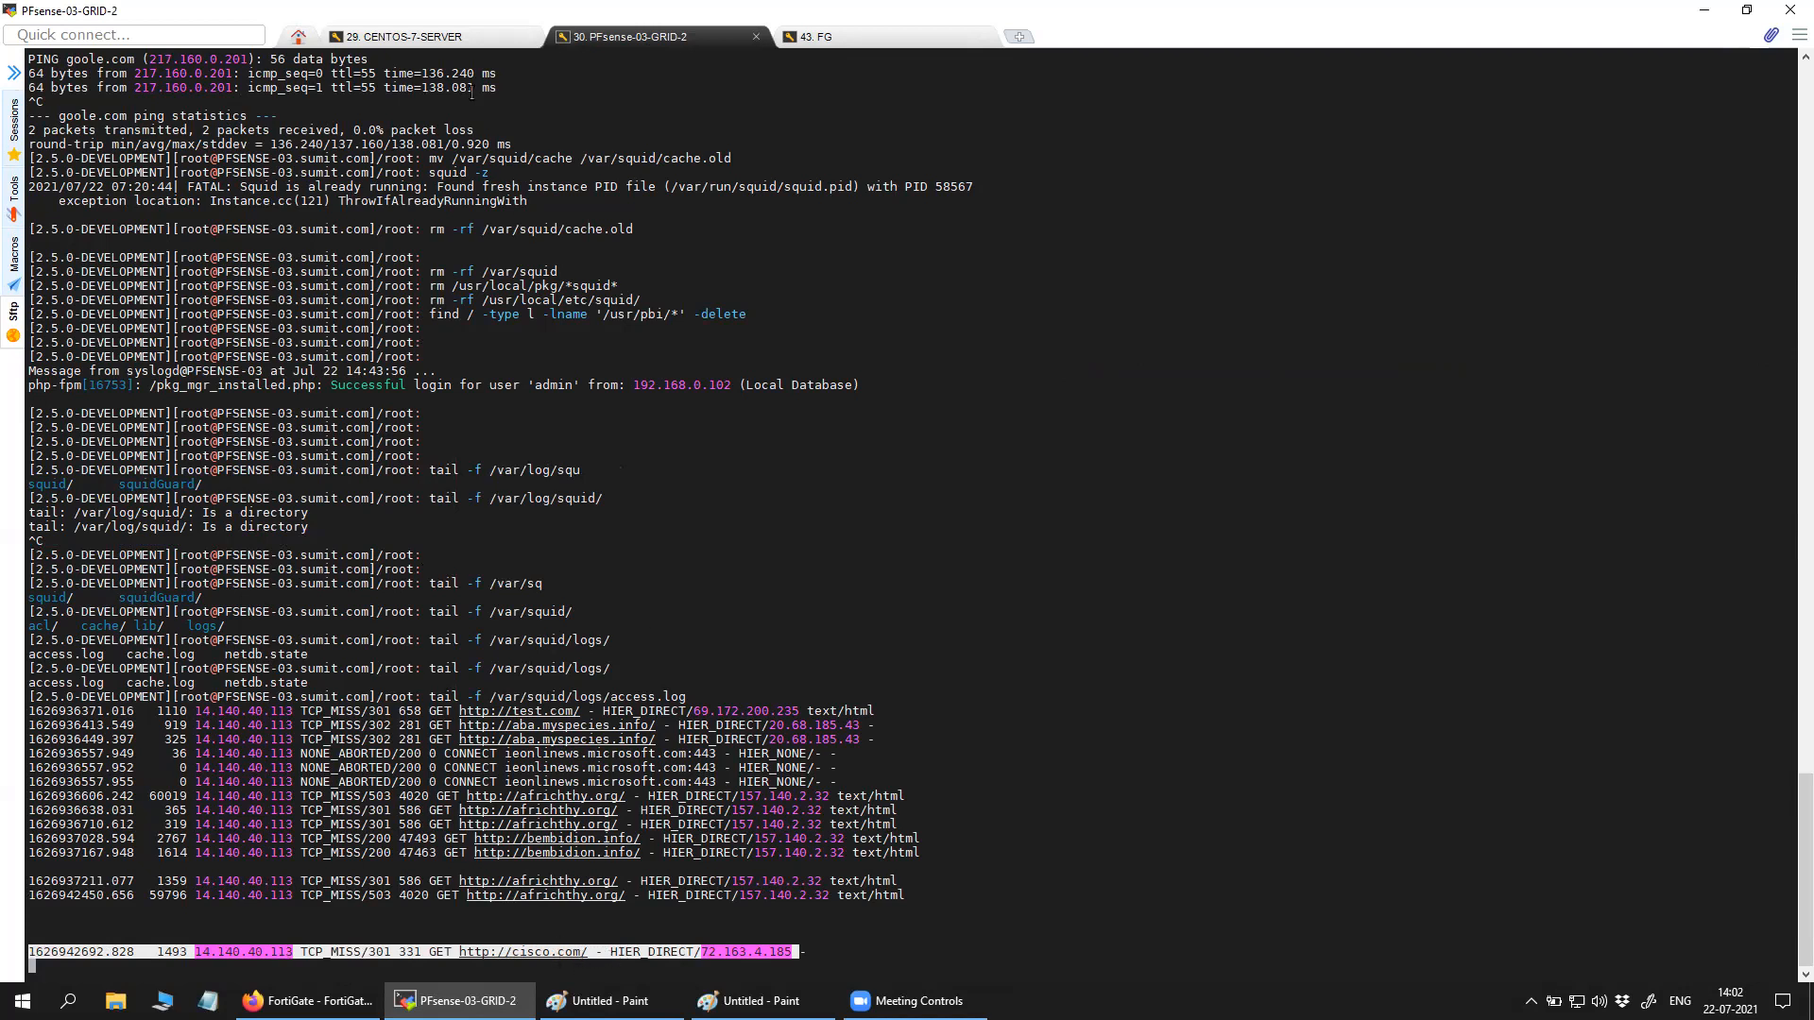
{"action": "left_click", "coordinate": [406, 36]}
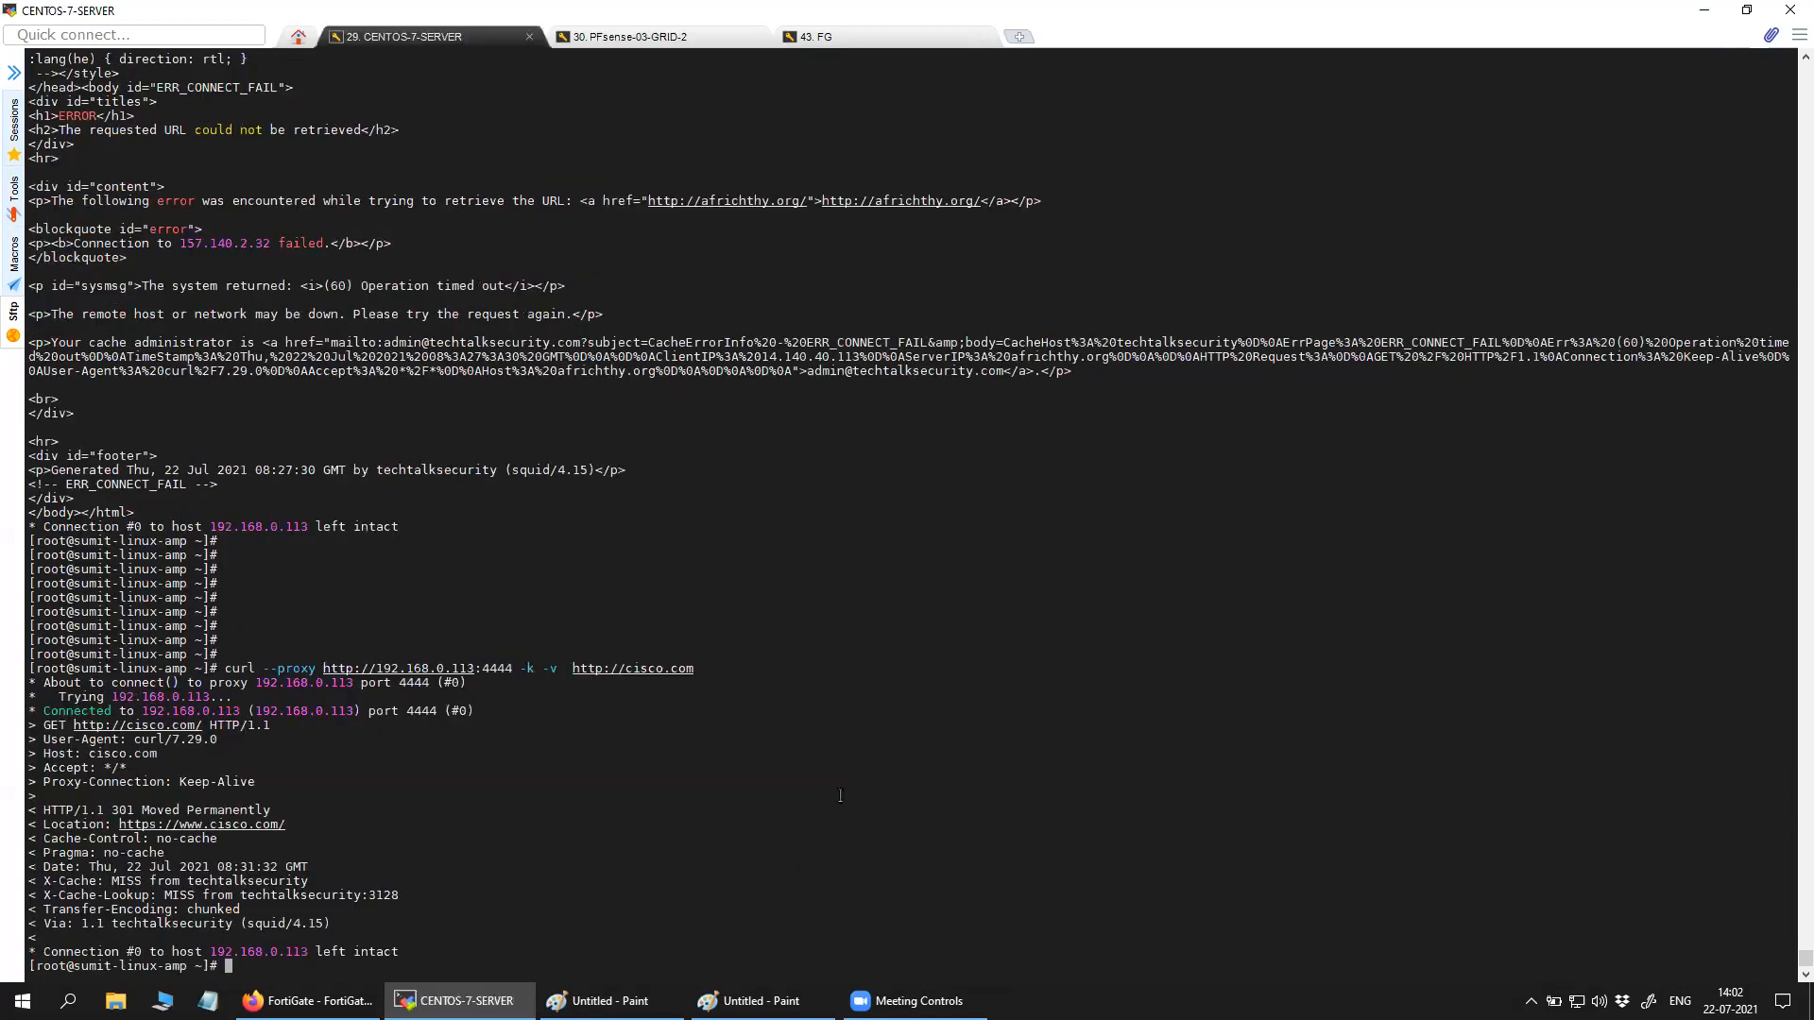
{"action": "key", "text": "Return"}
{"action": "key", "text": "Return"}
{"action": "key", "text": "Return"}
{"action": "key", "text": "Up"}
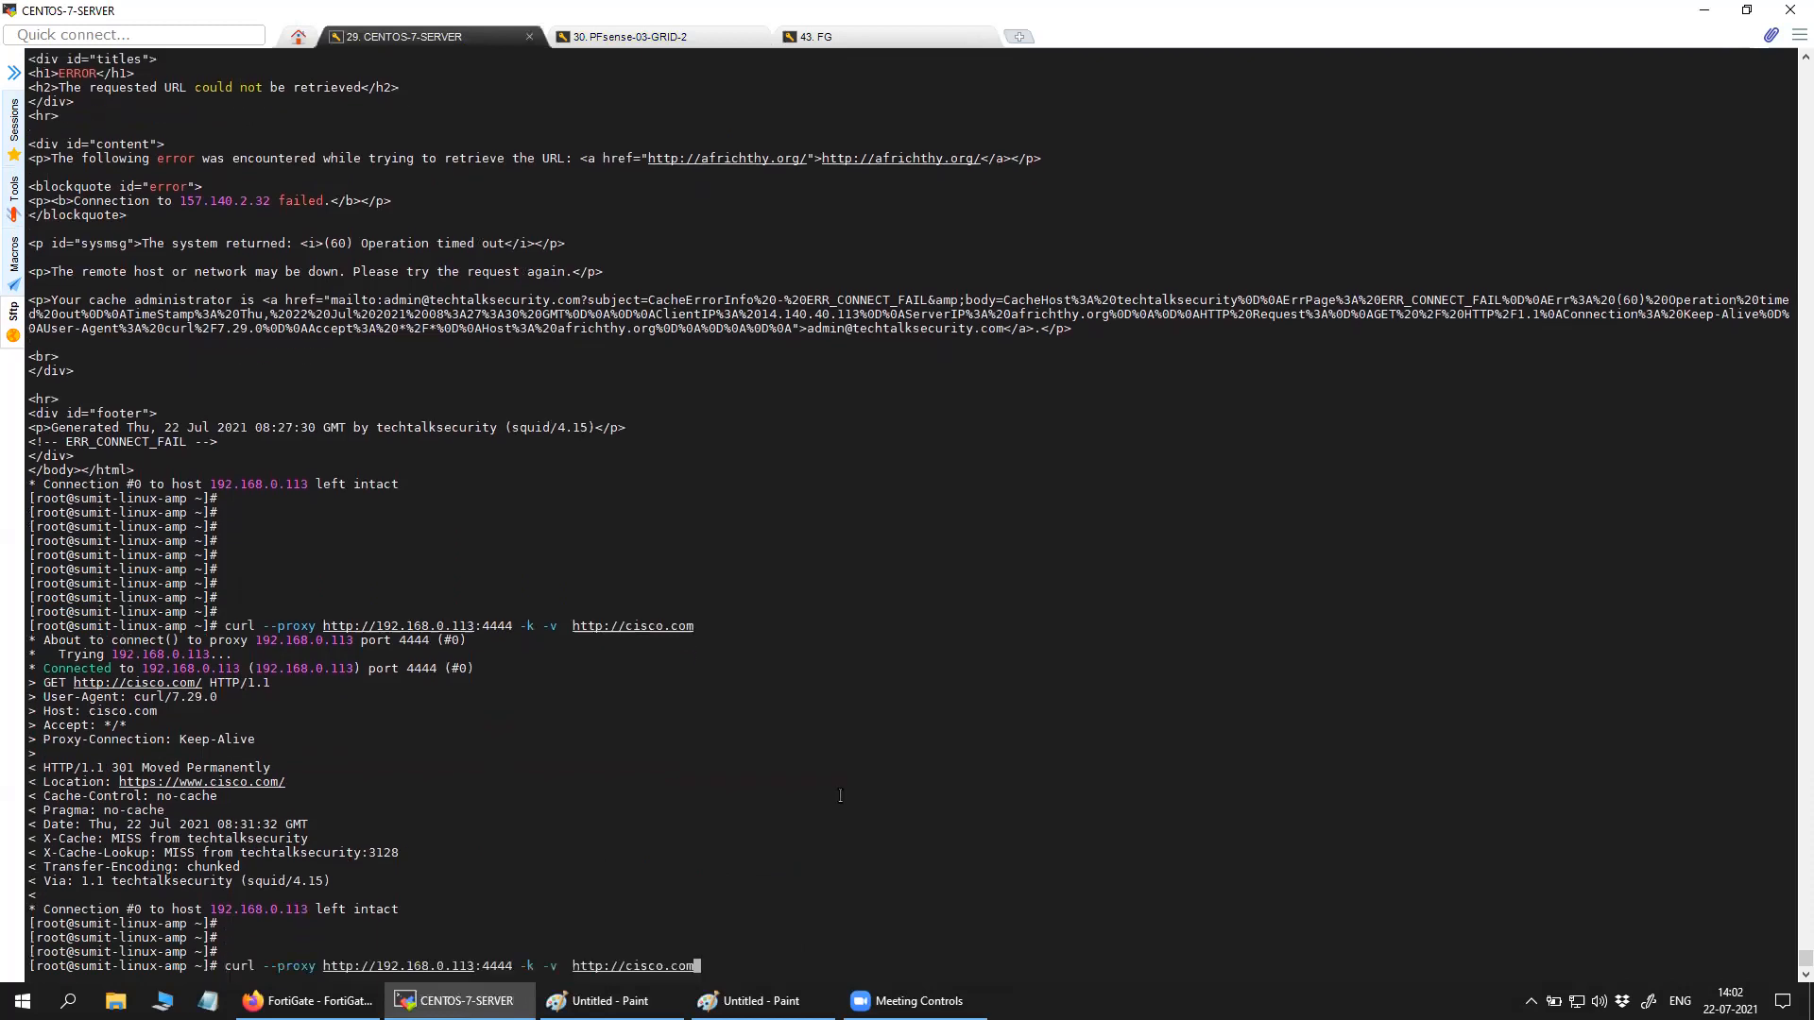
{"action": "key", "text": "Up"}
{"action": "key", "text": "Return"}
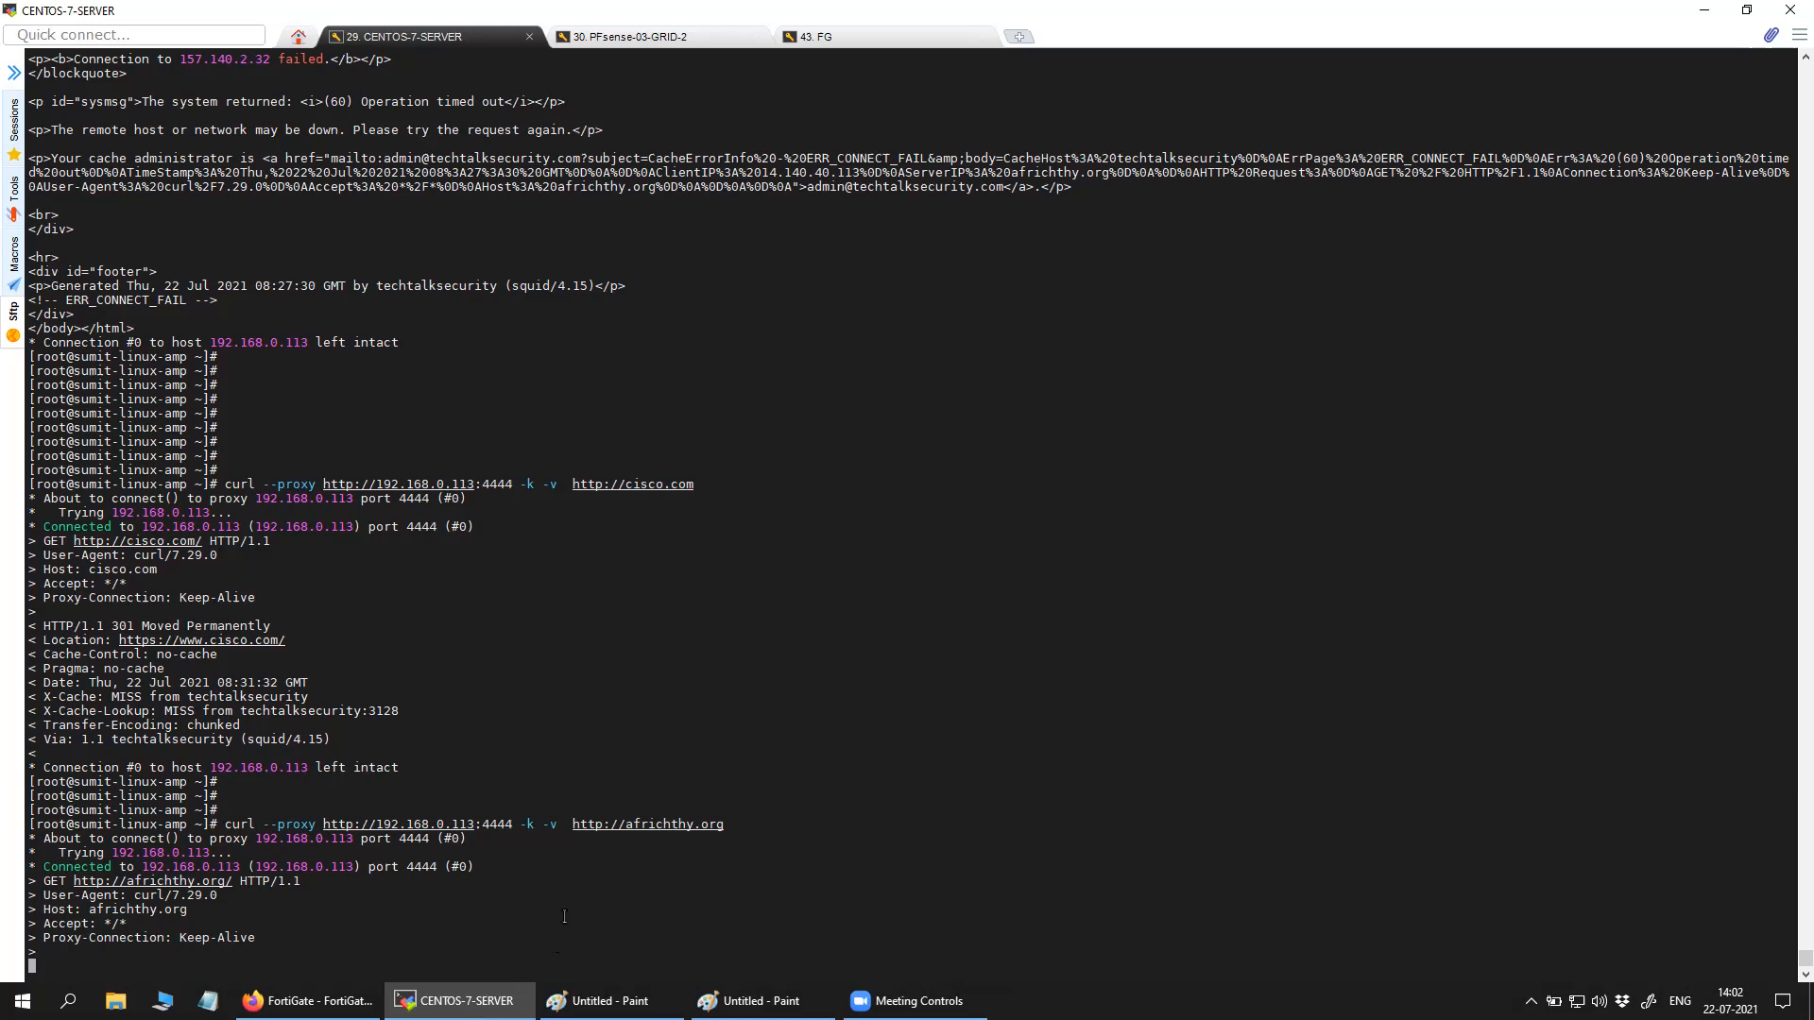
{"action": "key", "text": "Return"}
{"action": "key", "text": "Return"}
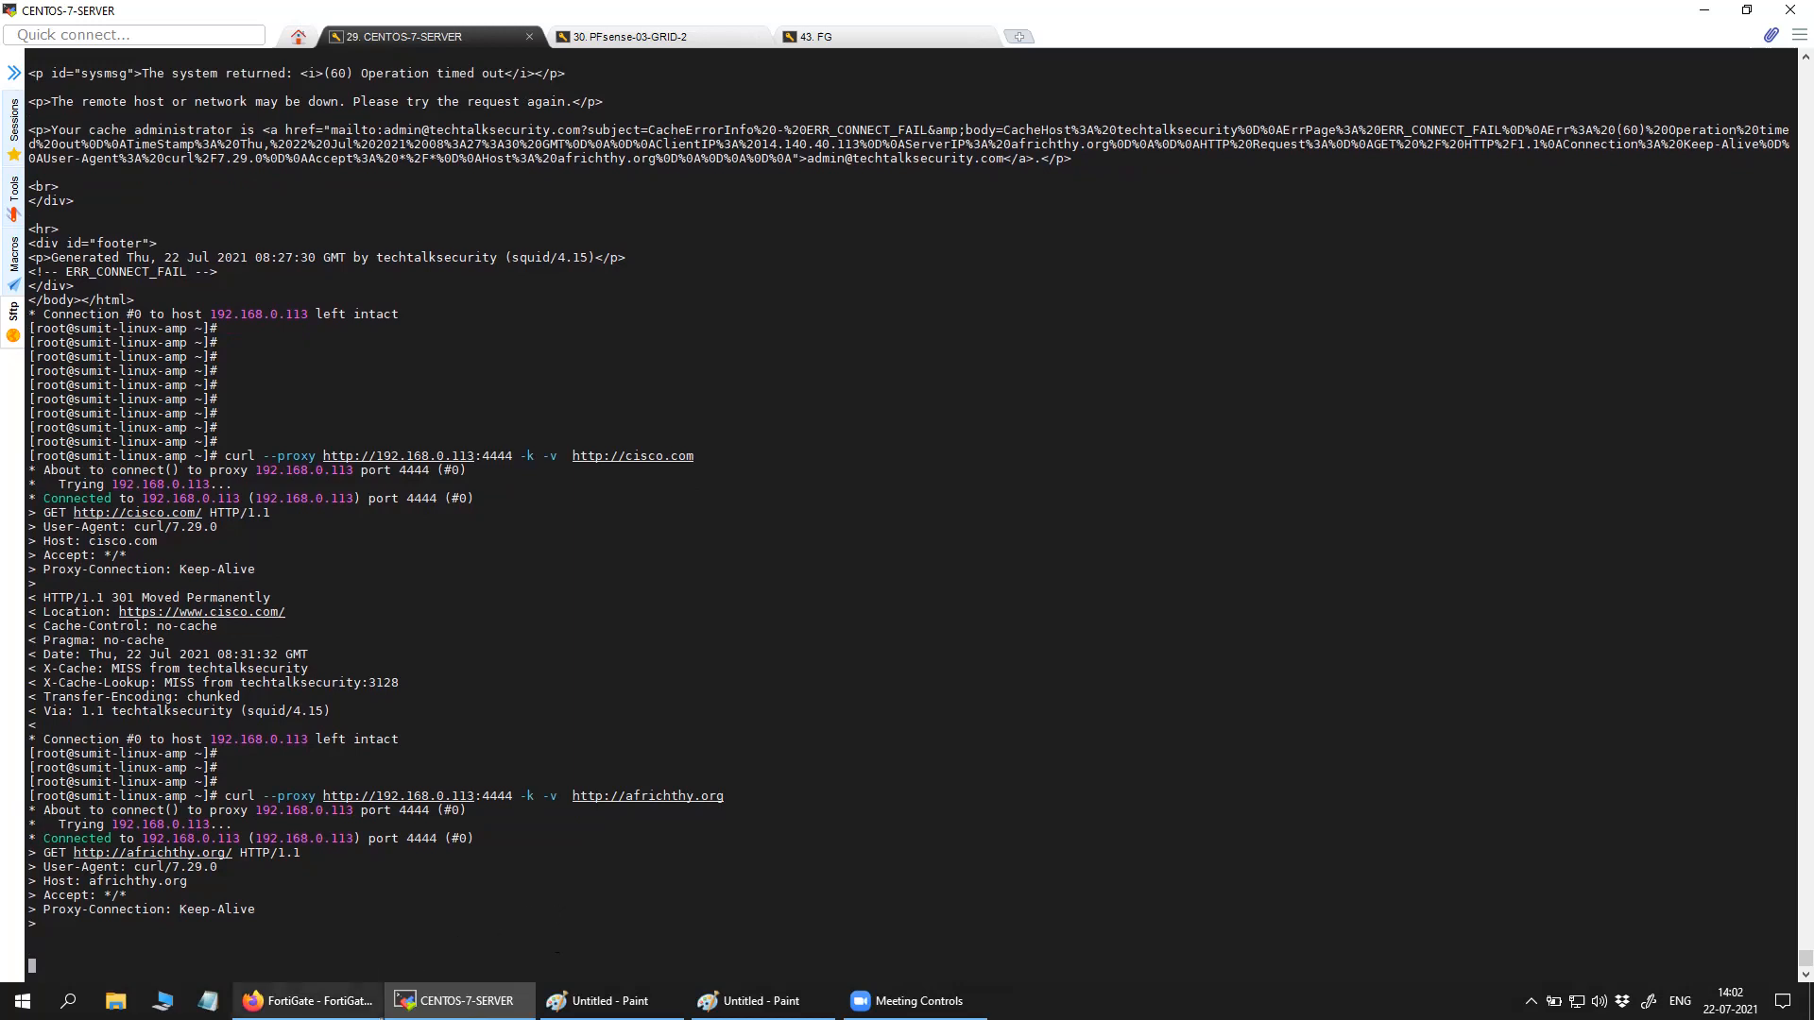
Check the FortiGate packet capture list in Firefox, and return to the terminal to review the africhthy.org request and response headers.
{"action": "left_click", "coordinate": [310, 1001]}
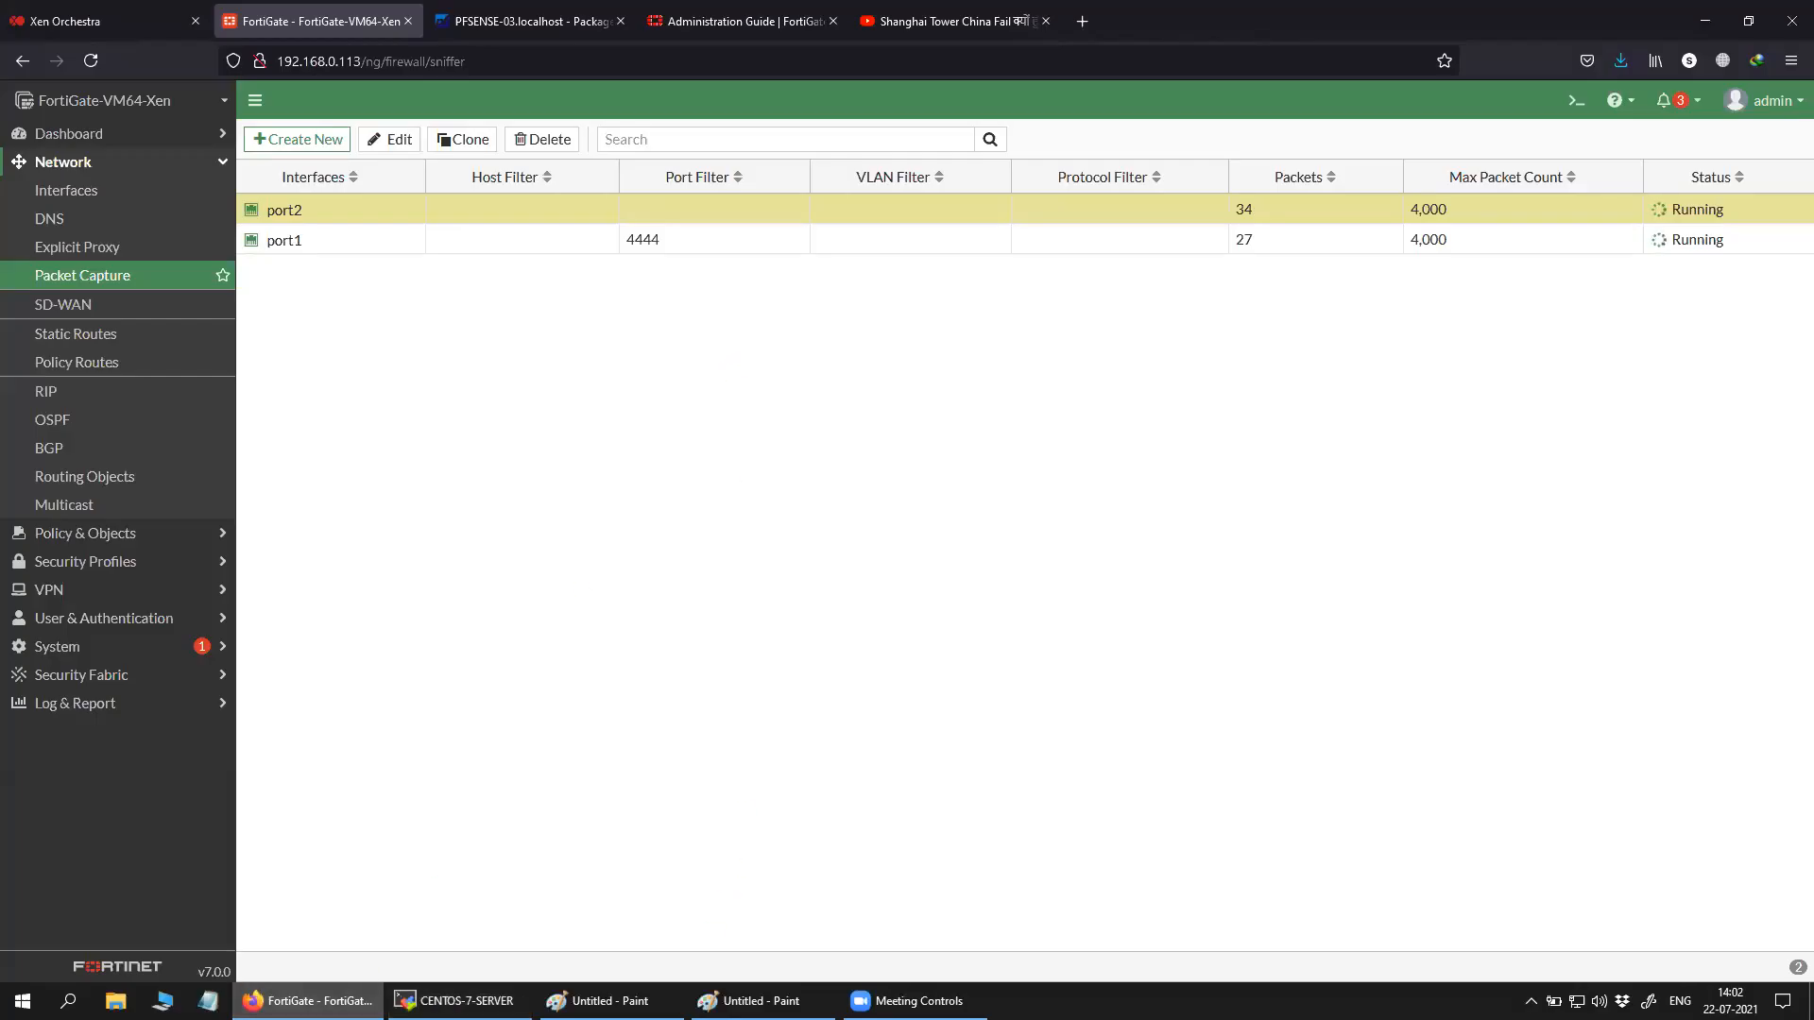
{"action": "left_click", "coordinate": [458, 1001]}
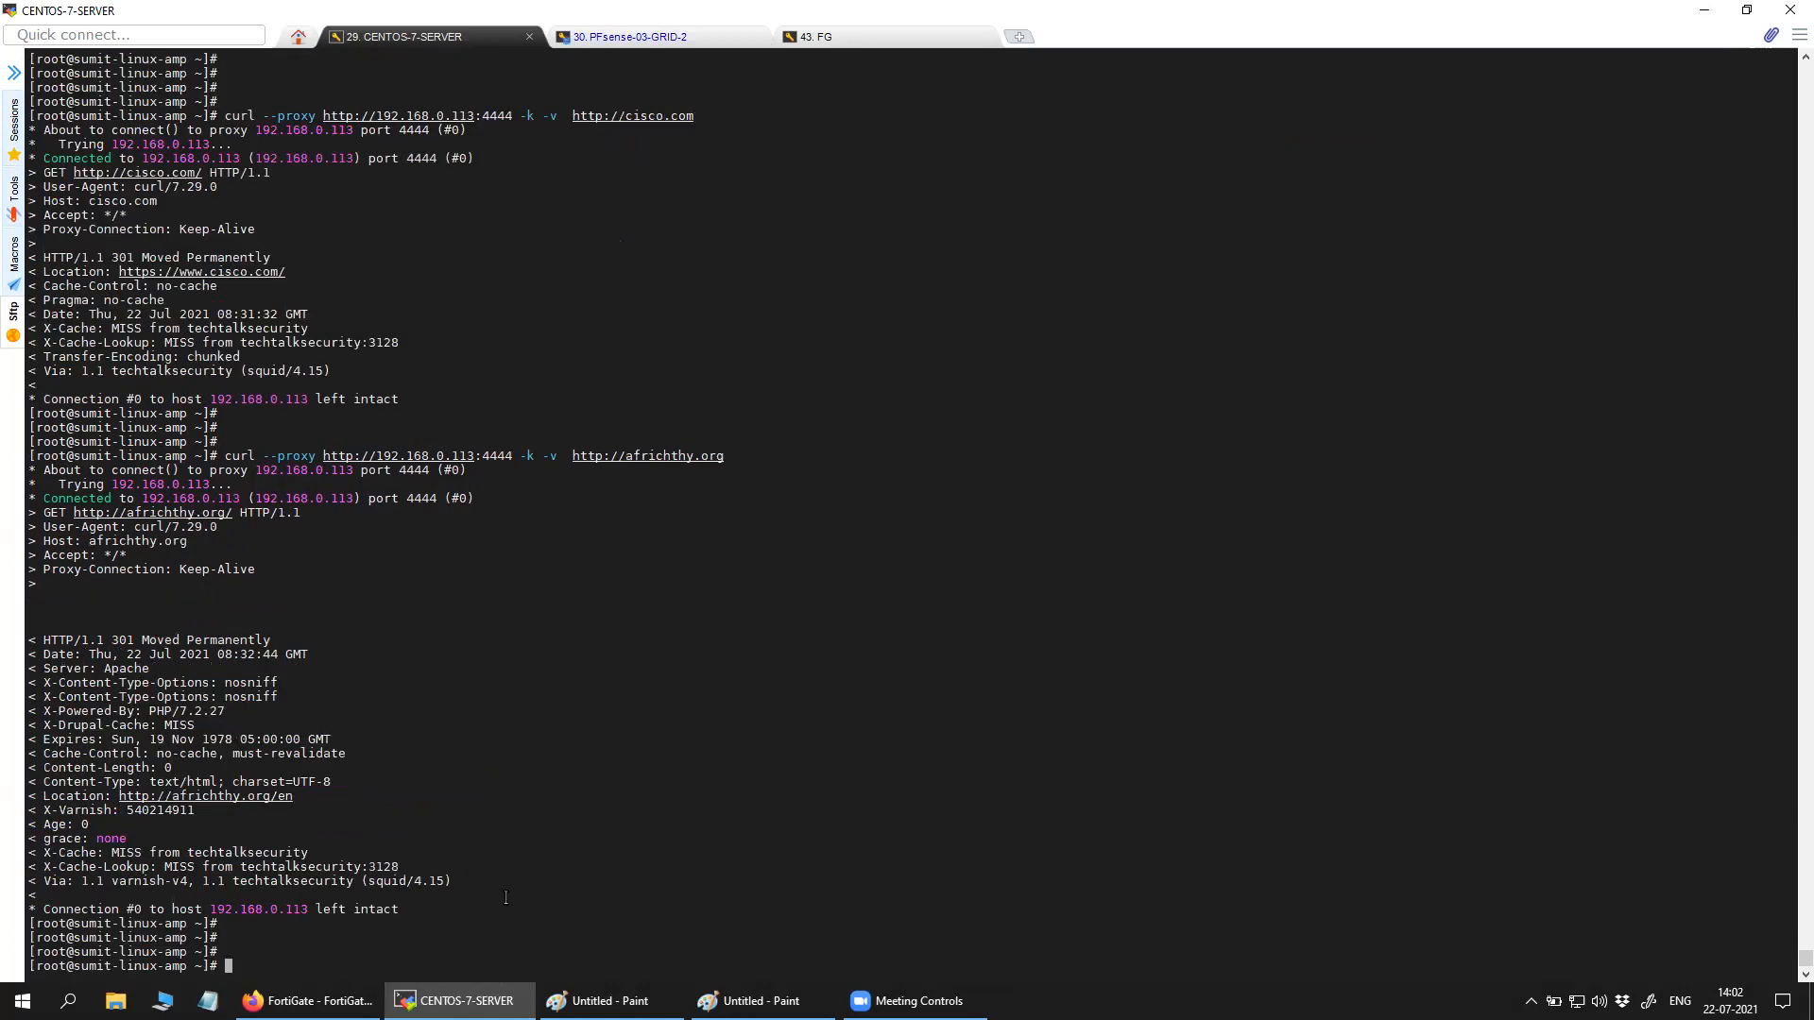
{"action": "left_click_drag", "start_coordinate": [474, 881], "coordinate": [128, 659]}
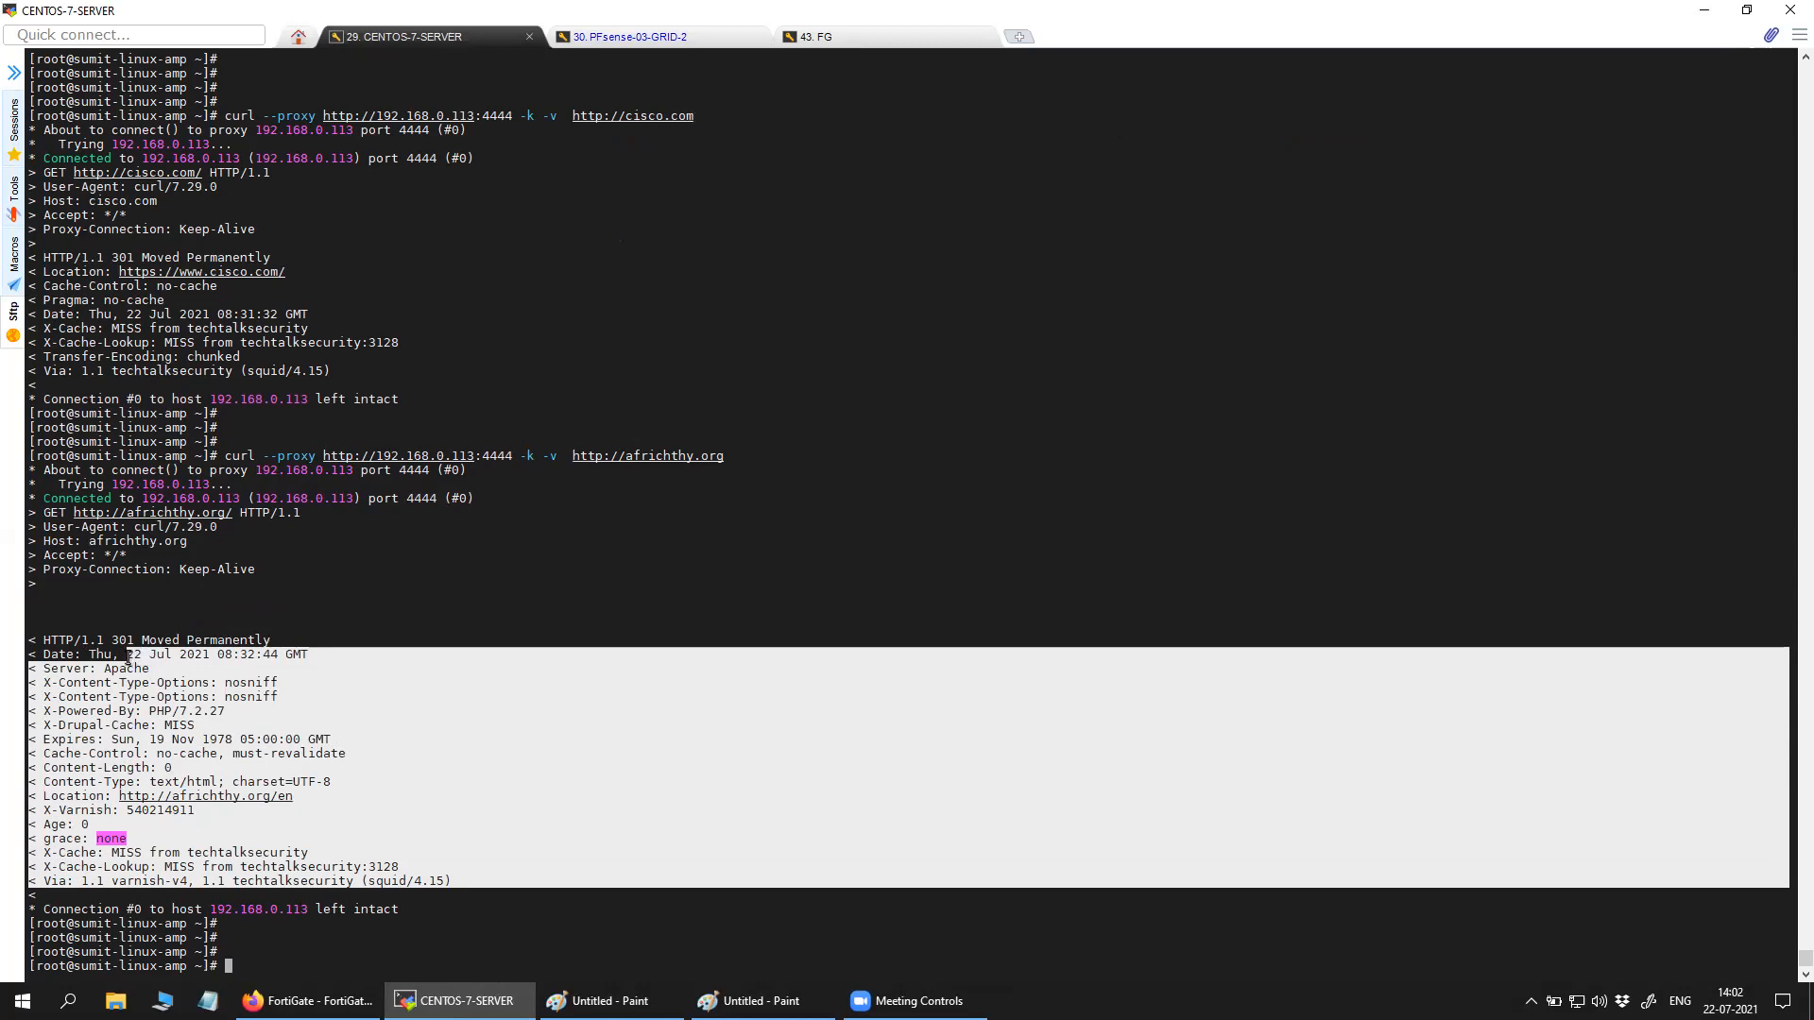
{"action": "left_click", "coordinate": [227, 860]}
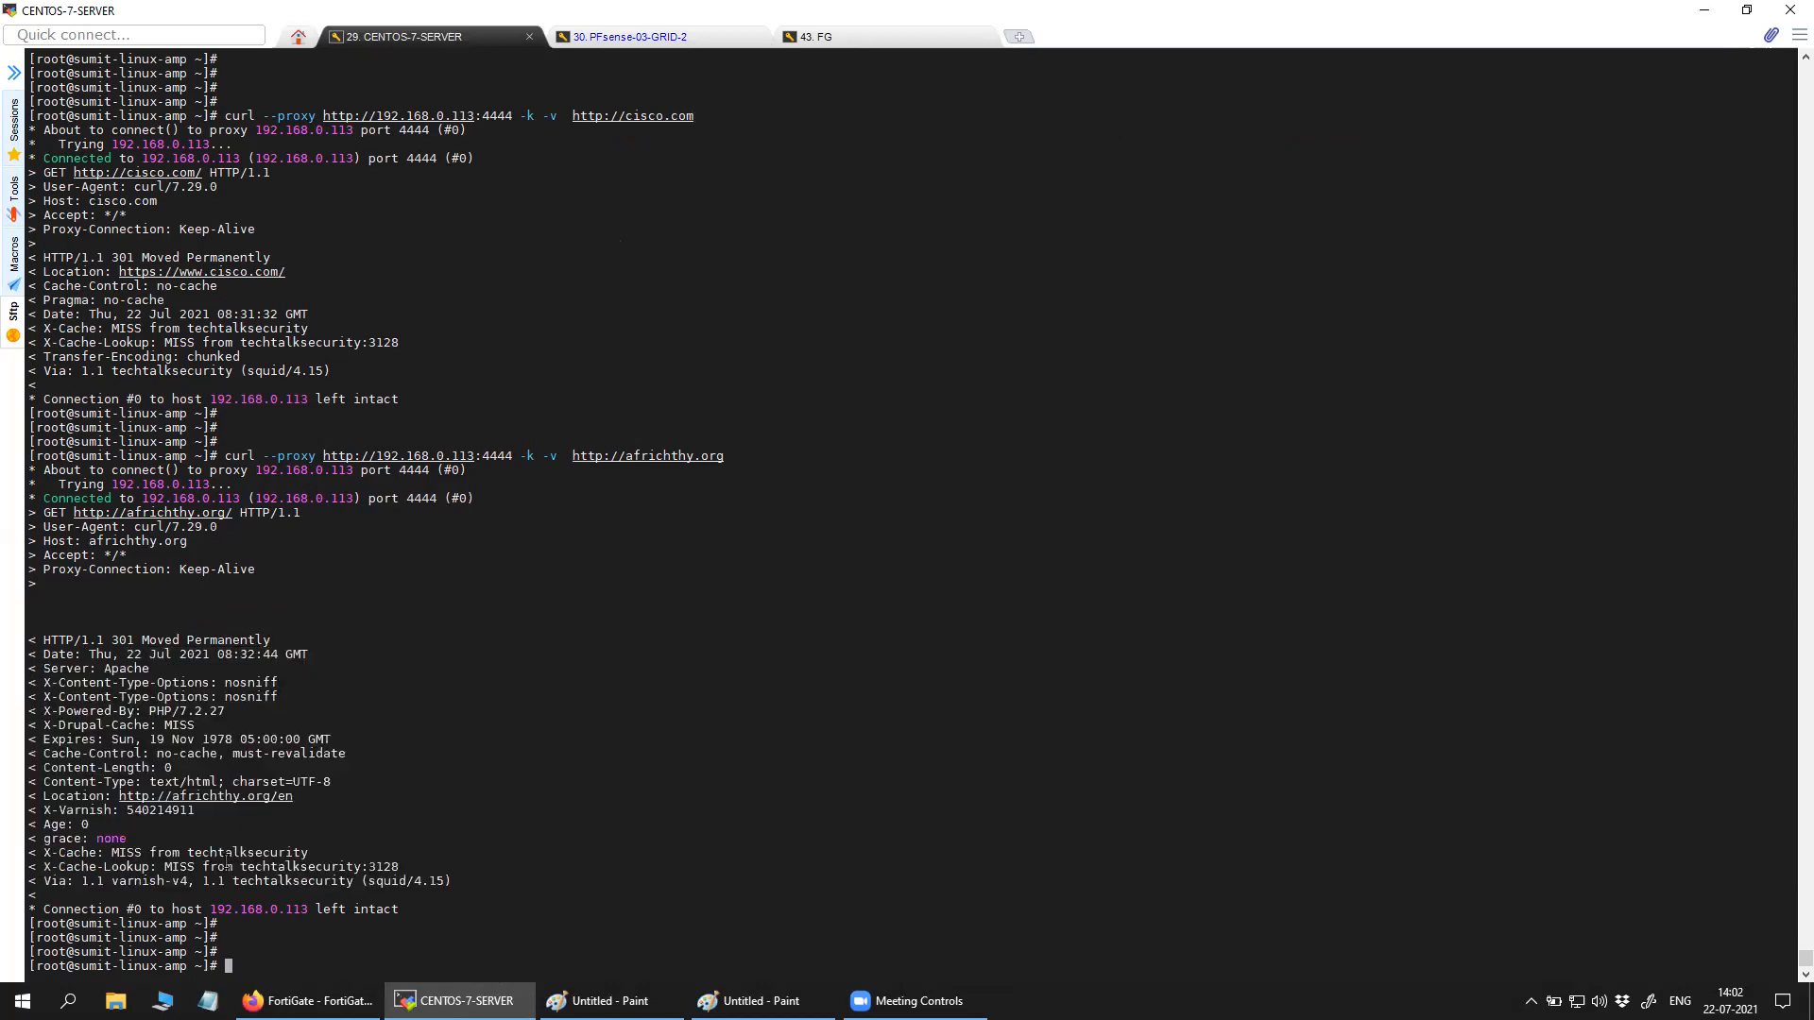
{"action": "double_click", "coordinate": [170, 866]}
{"action": "left_click_drag", "start_coordinate": [469, 881], "coordinate": [37, 458]}
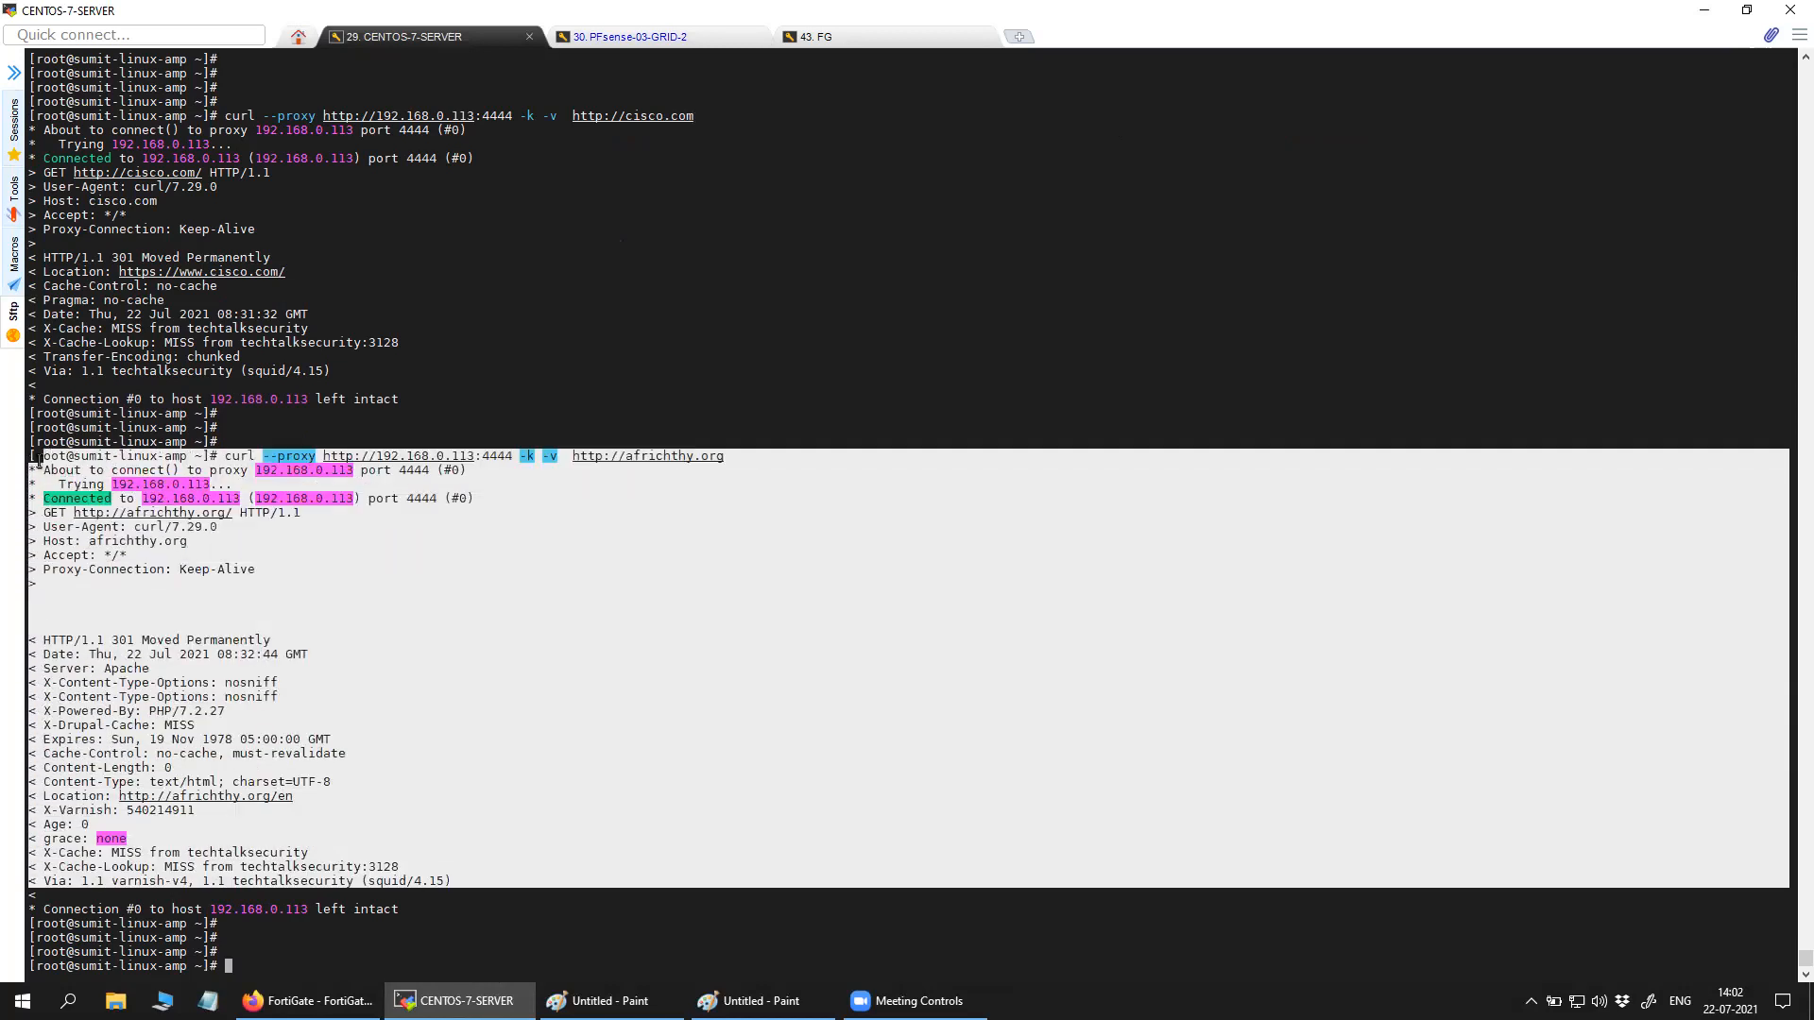
Switch to the FortiGate packet capture list in Firefox, download the port2 capture and open it with Wireshark.
{"action": "left_click", "coordinate": [308, 1000]}
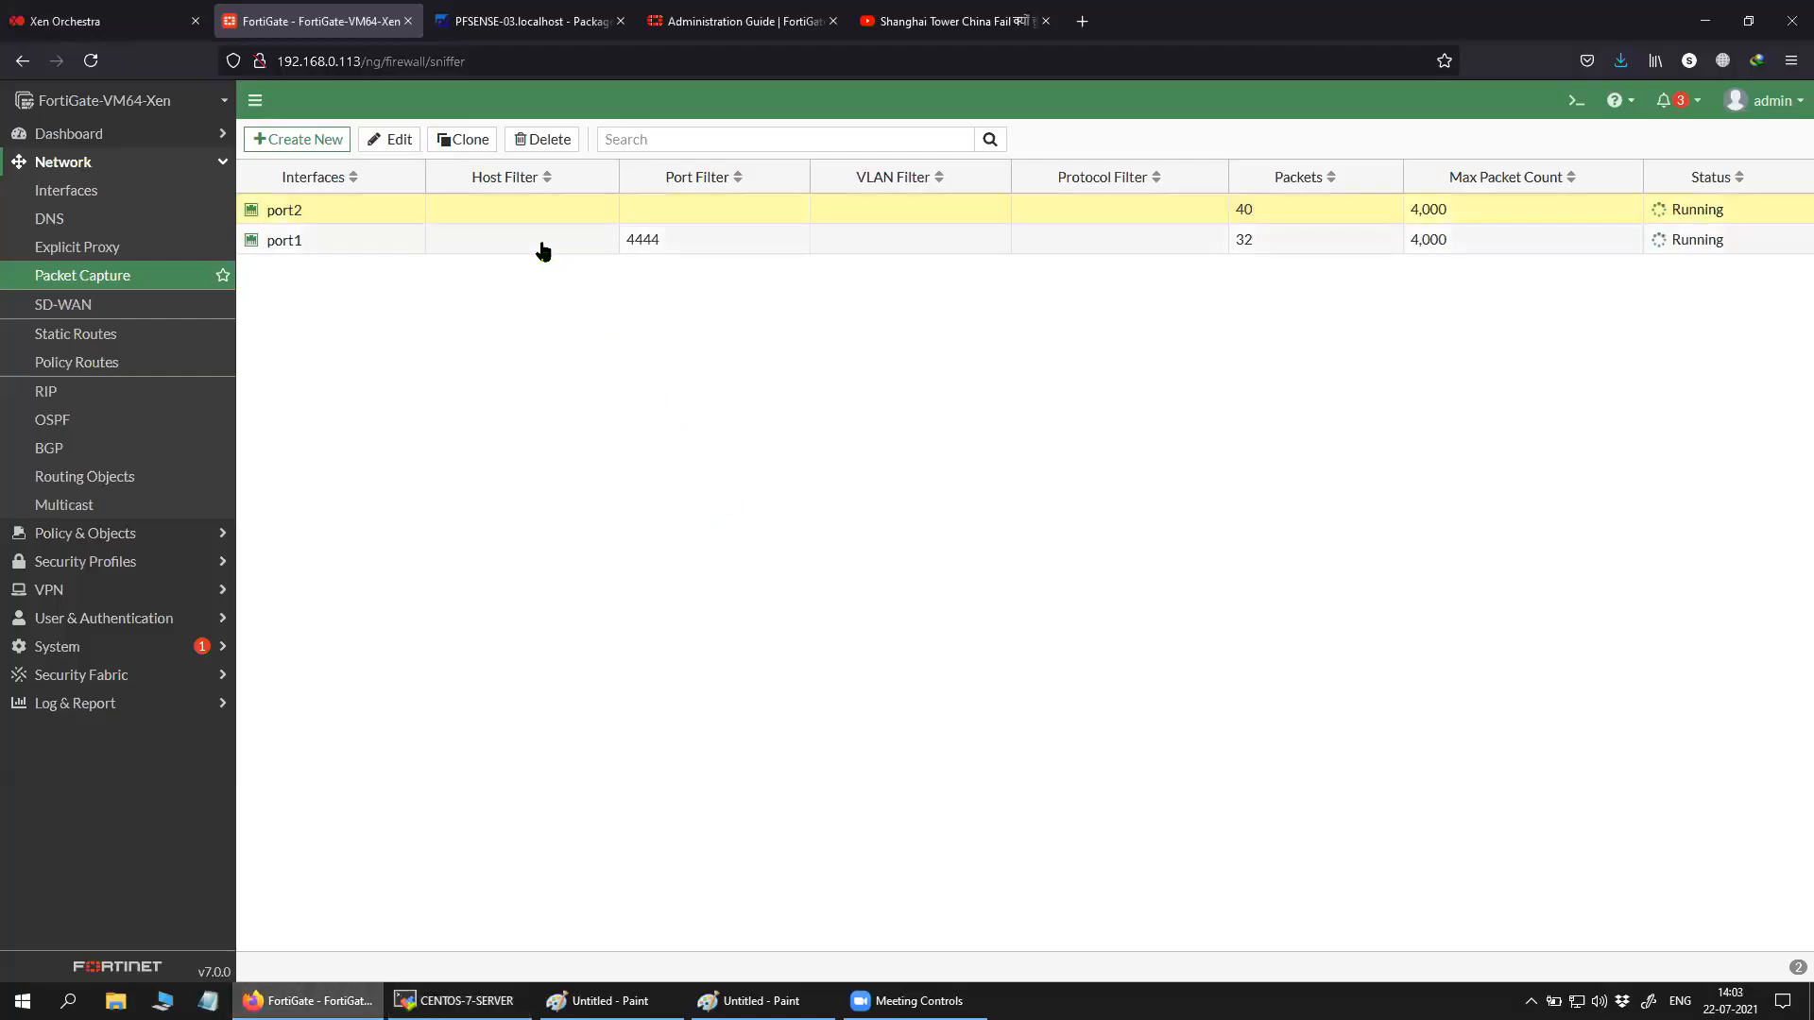
{"action": "right_click", "coordinate": [539, 217]}
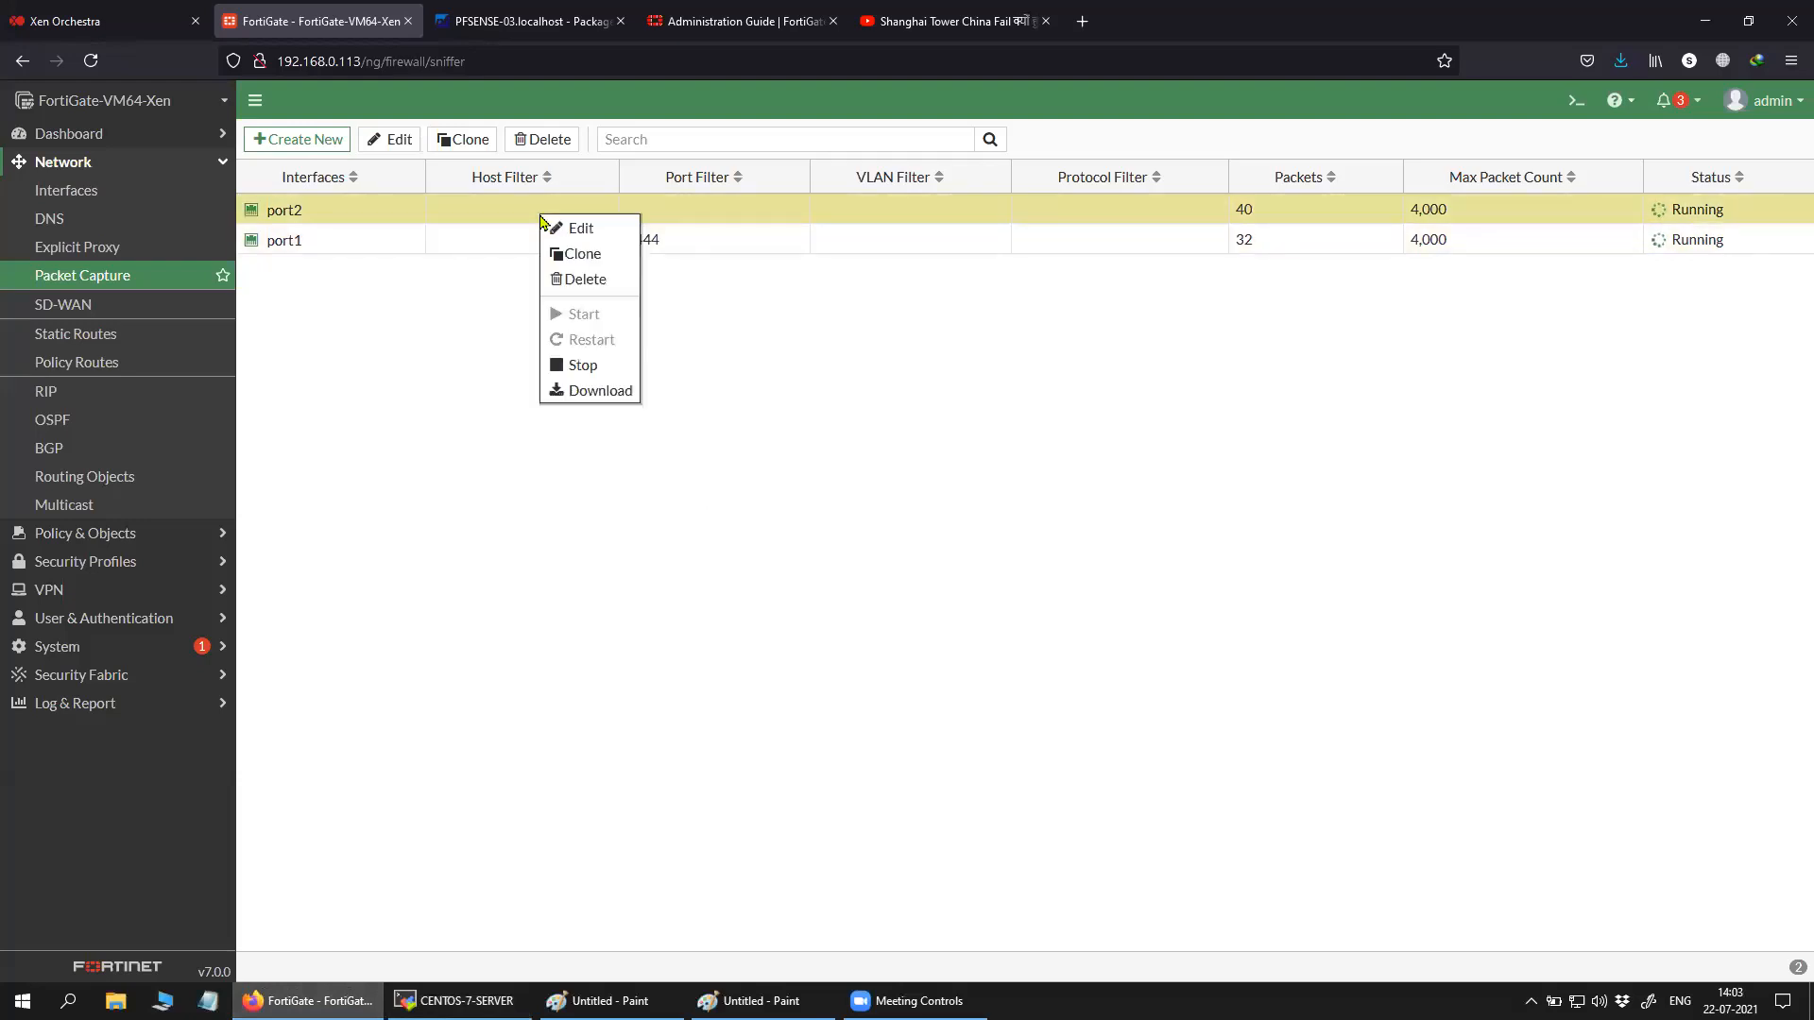
{"action": "left_click", "coordinate": [624, 393]}
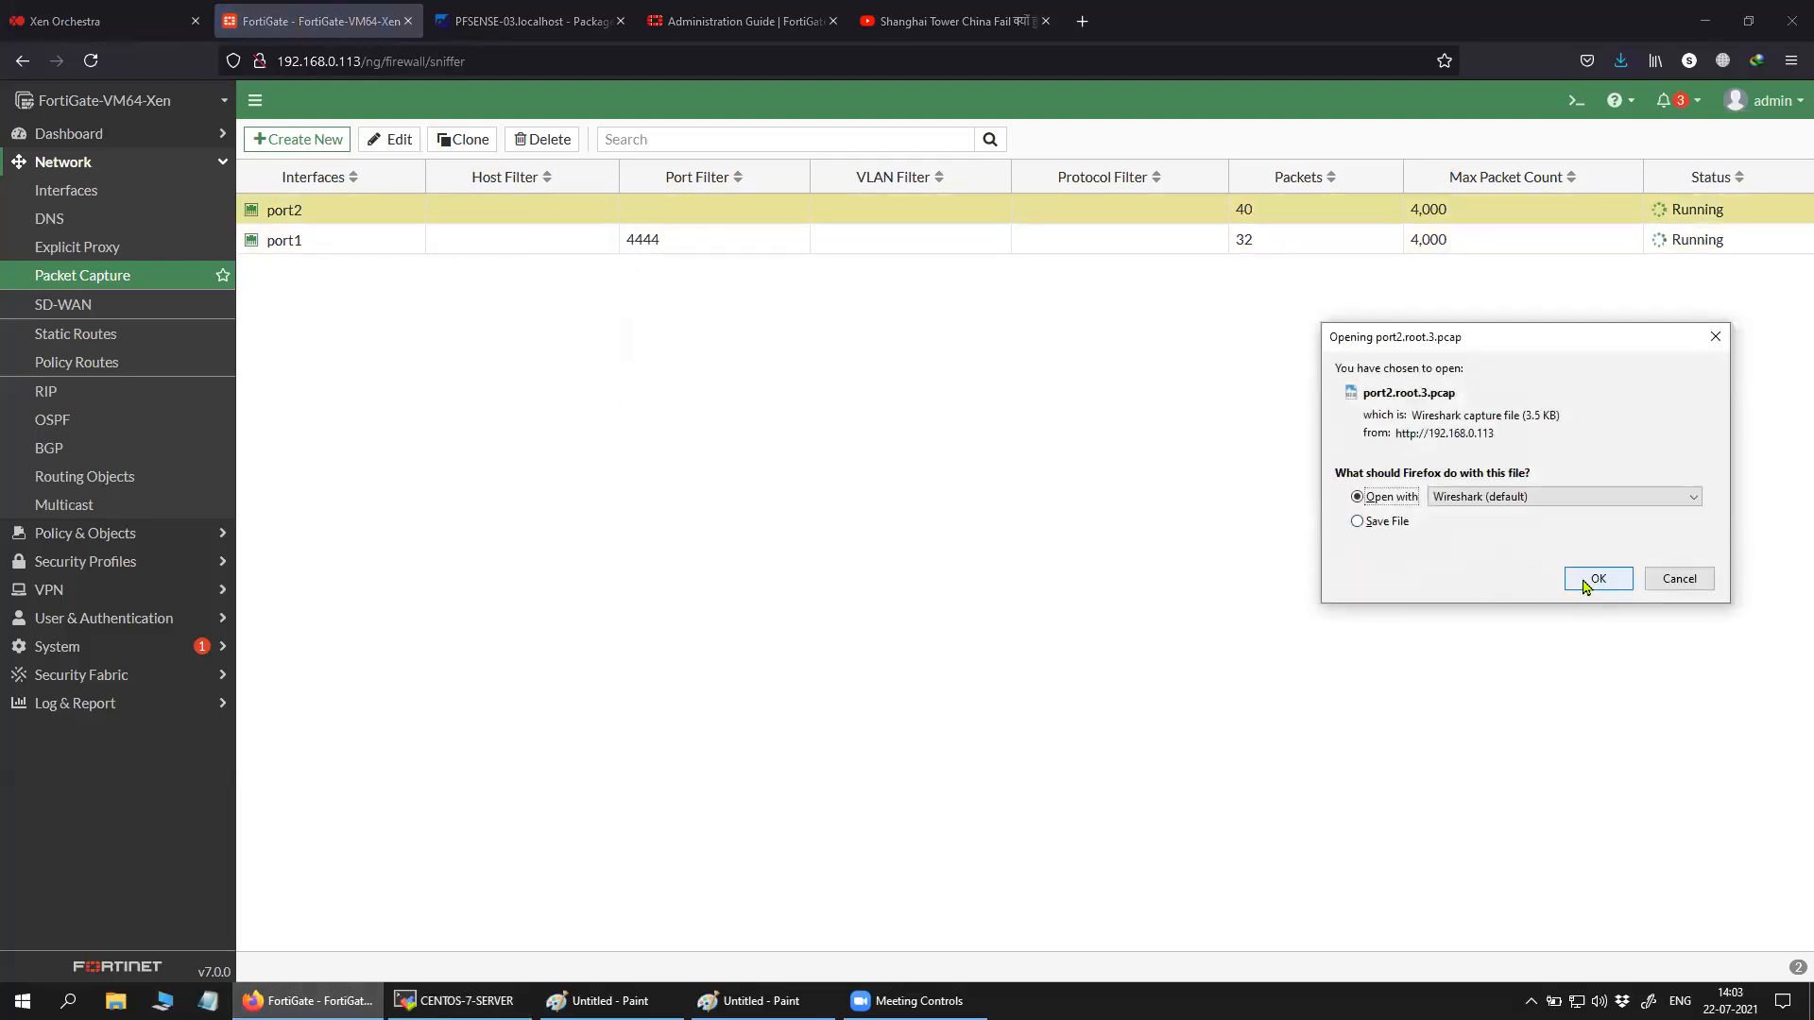
{"action": "left_click", "coordinate": [1595, 579]}
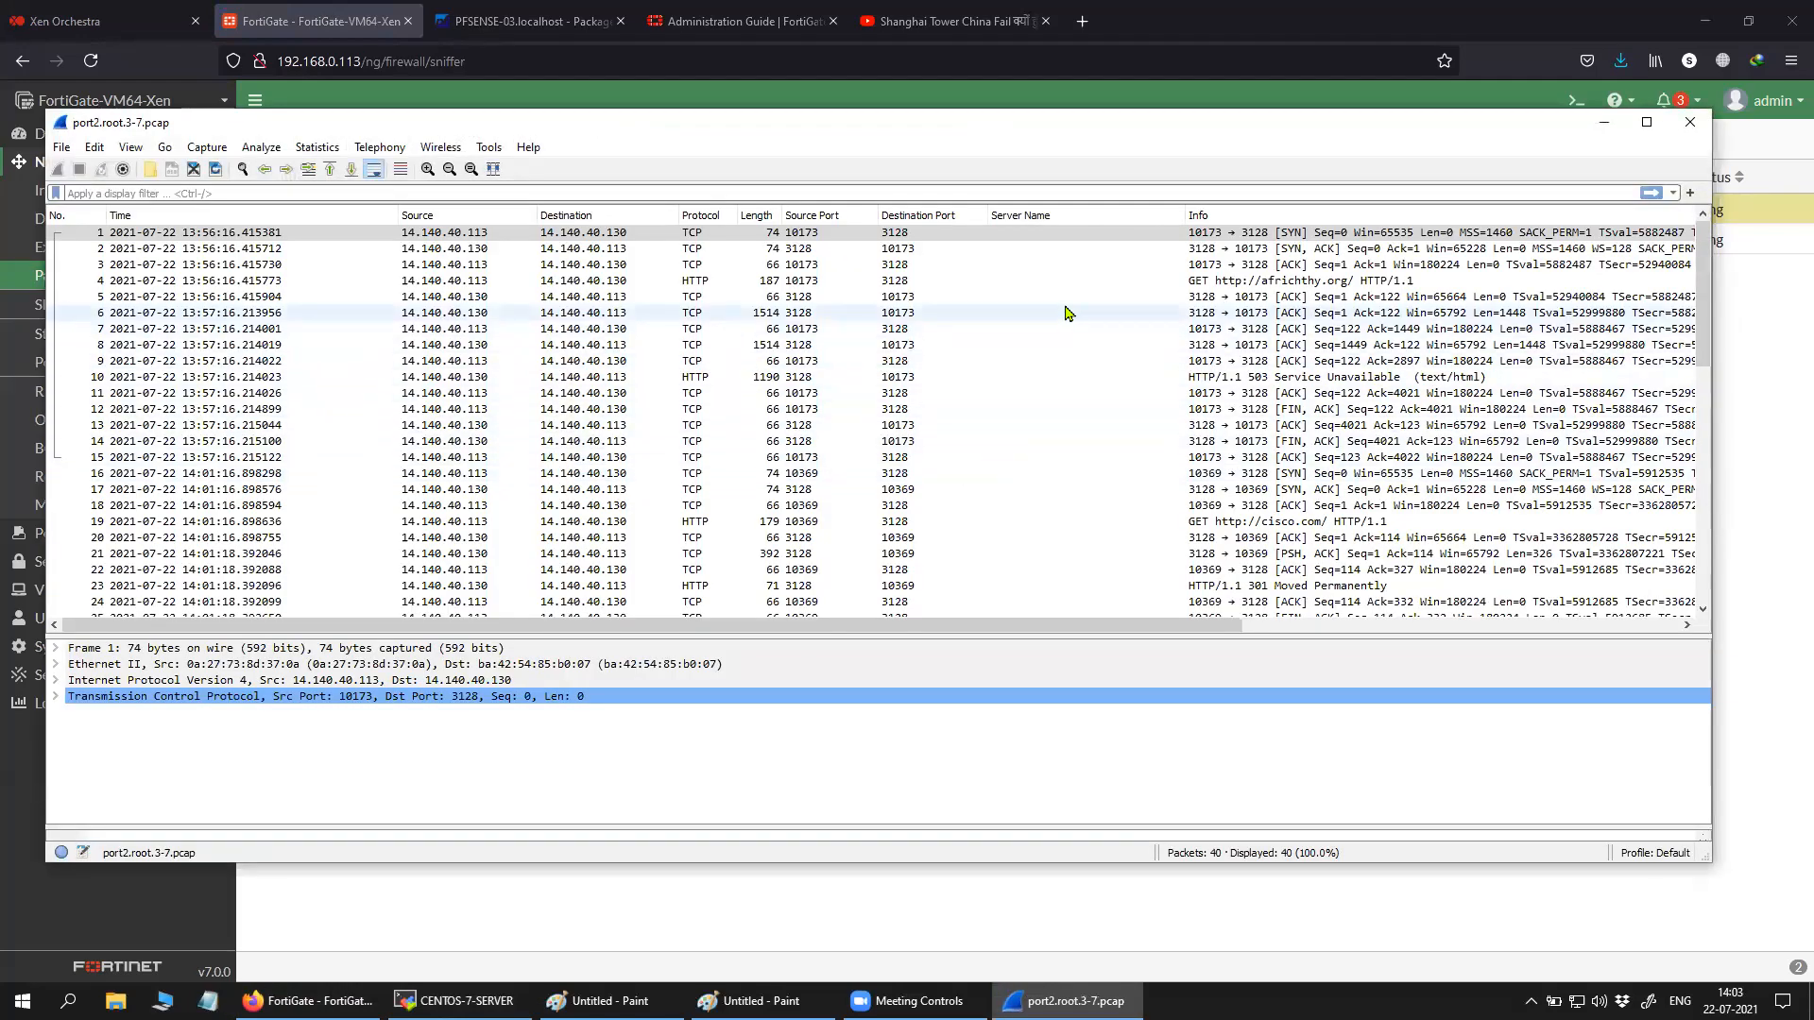
Follow the TCP stream of the first africhthy.org GET packet, review its request and response, and close the stream and capture.
{"action": "left_click", "coordinate": [1084, 280]}
{"action": "right_click", "coordinate": [1083, 281]}
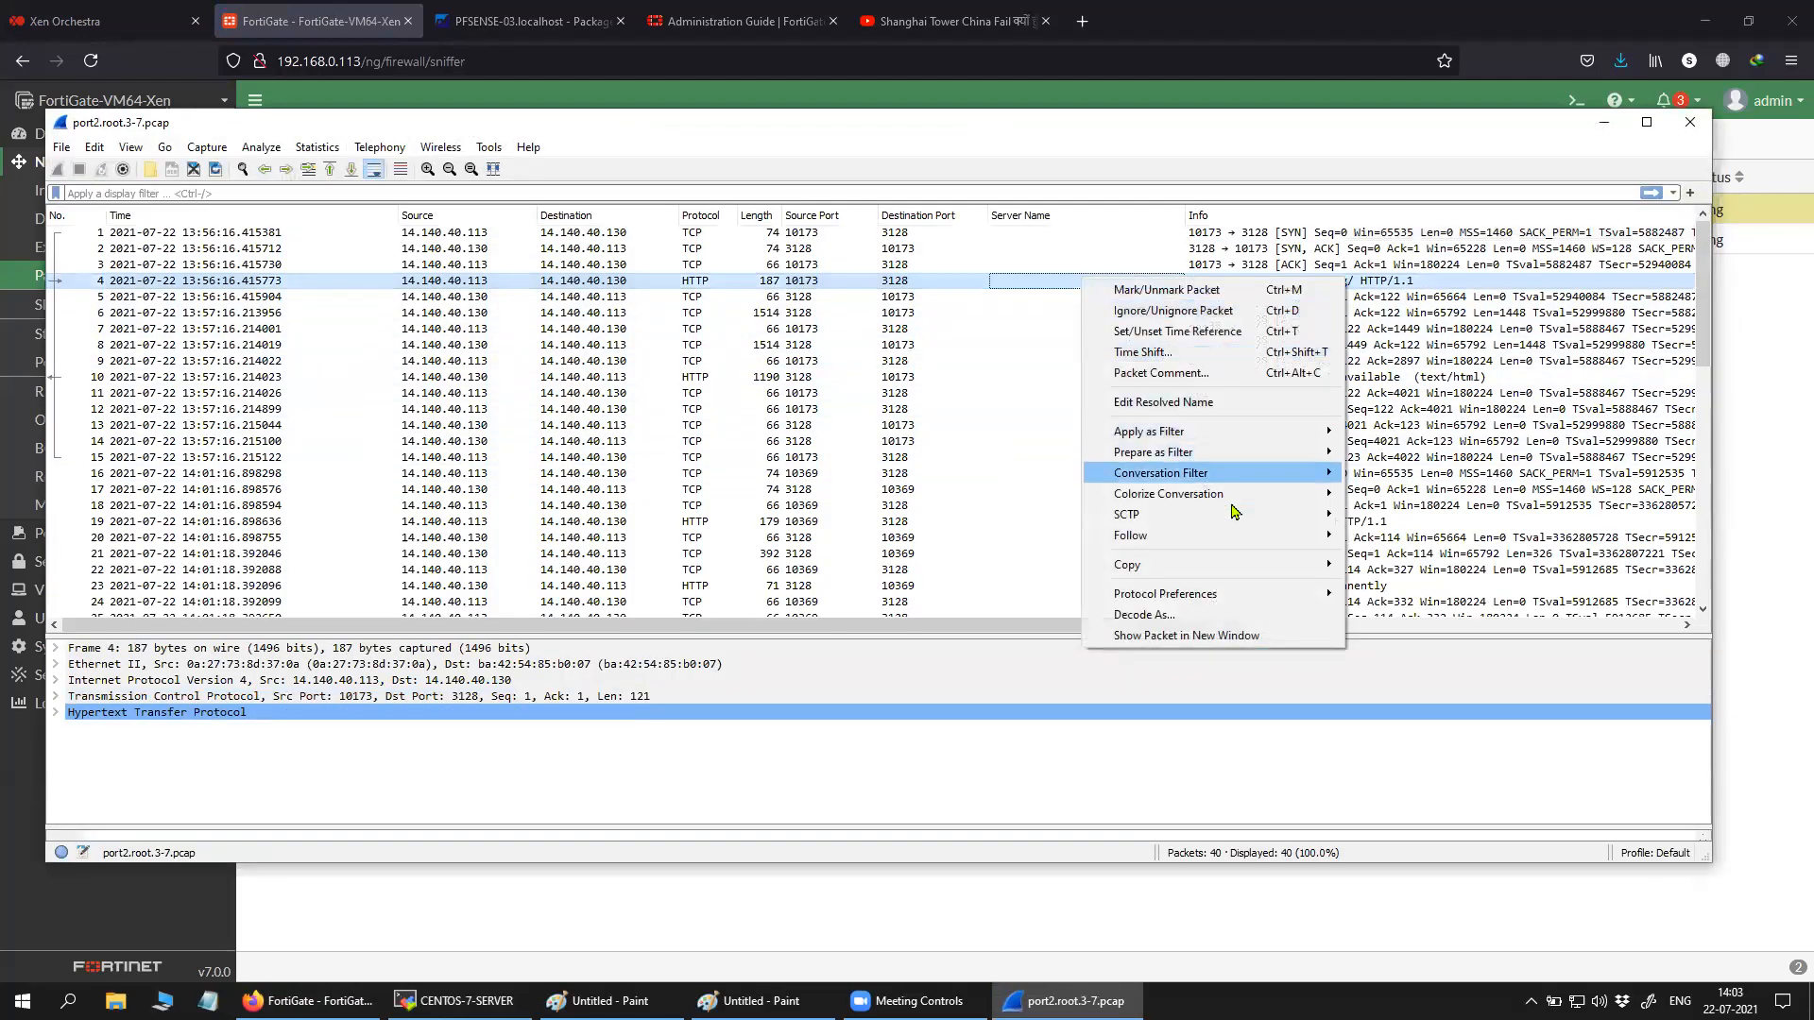
{"action": "mouse_move", "coordinate": [1247, 535]}
{"action": "left_click", "coordinate": [1389, 537]}
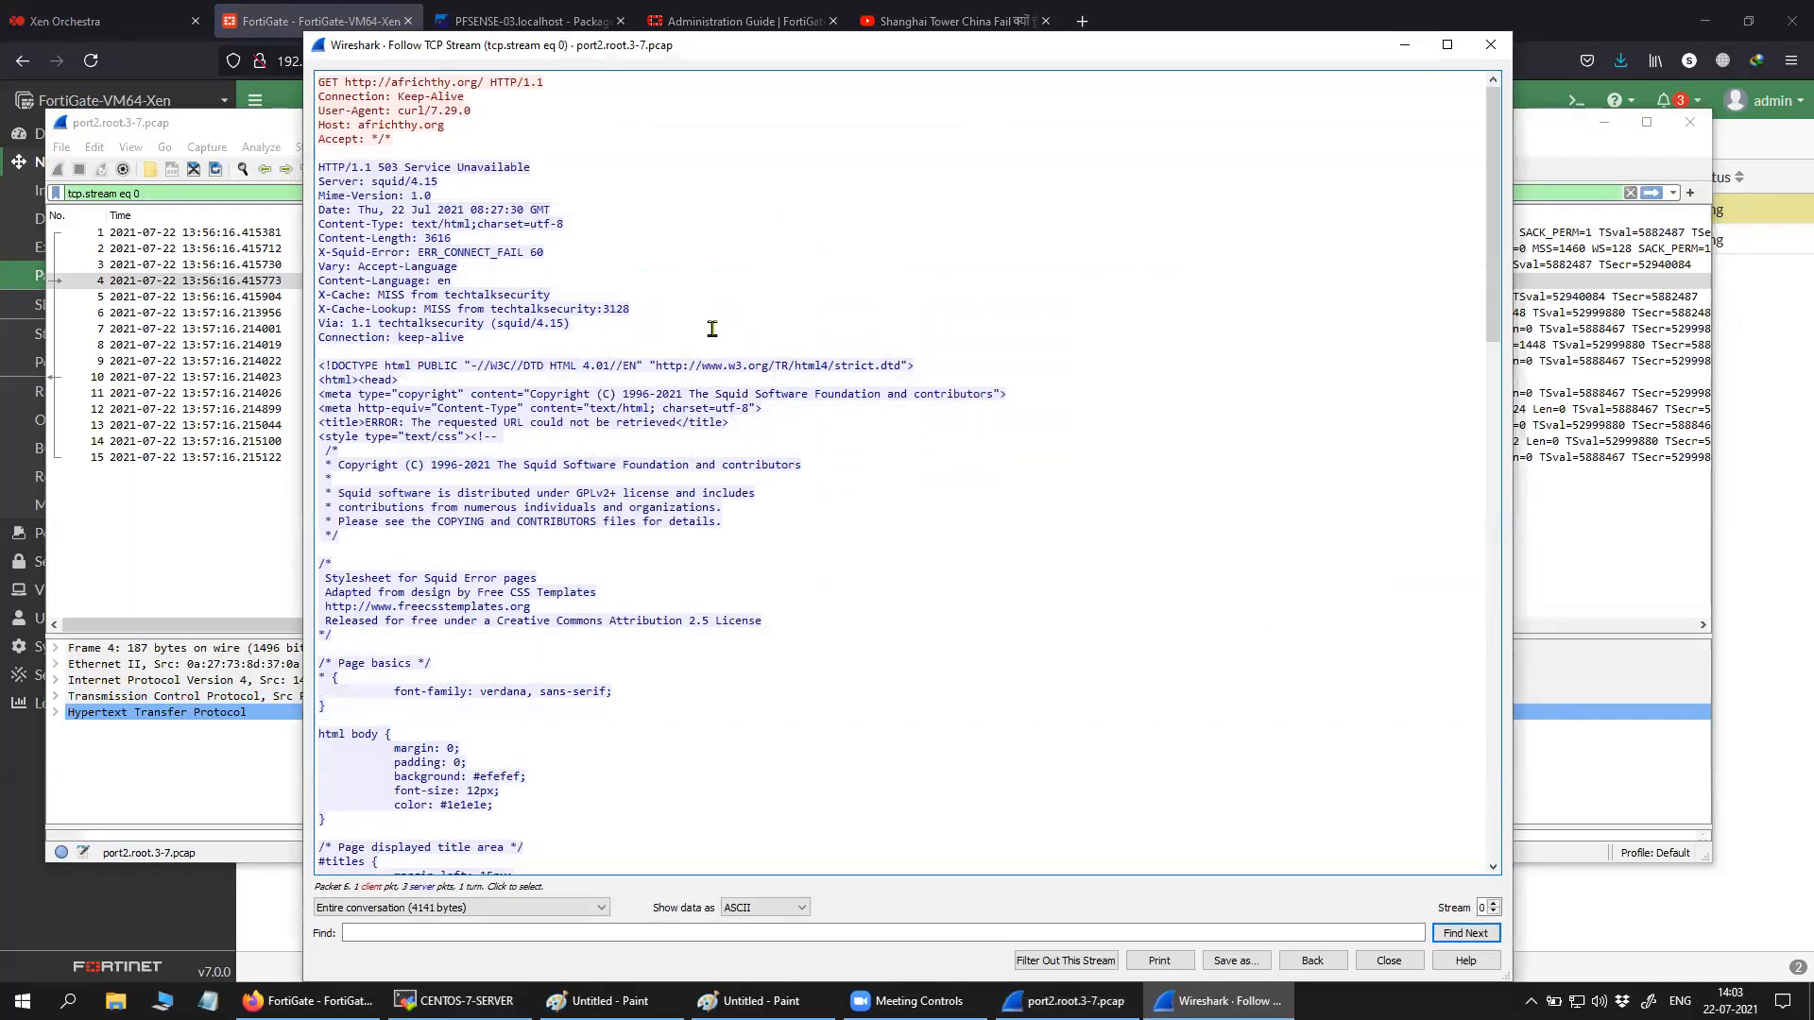
{"action": "left_click_drag", "start_coordinate": [317, 87], "coordinate": [491, 144]}
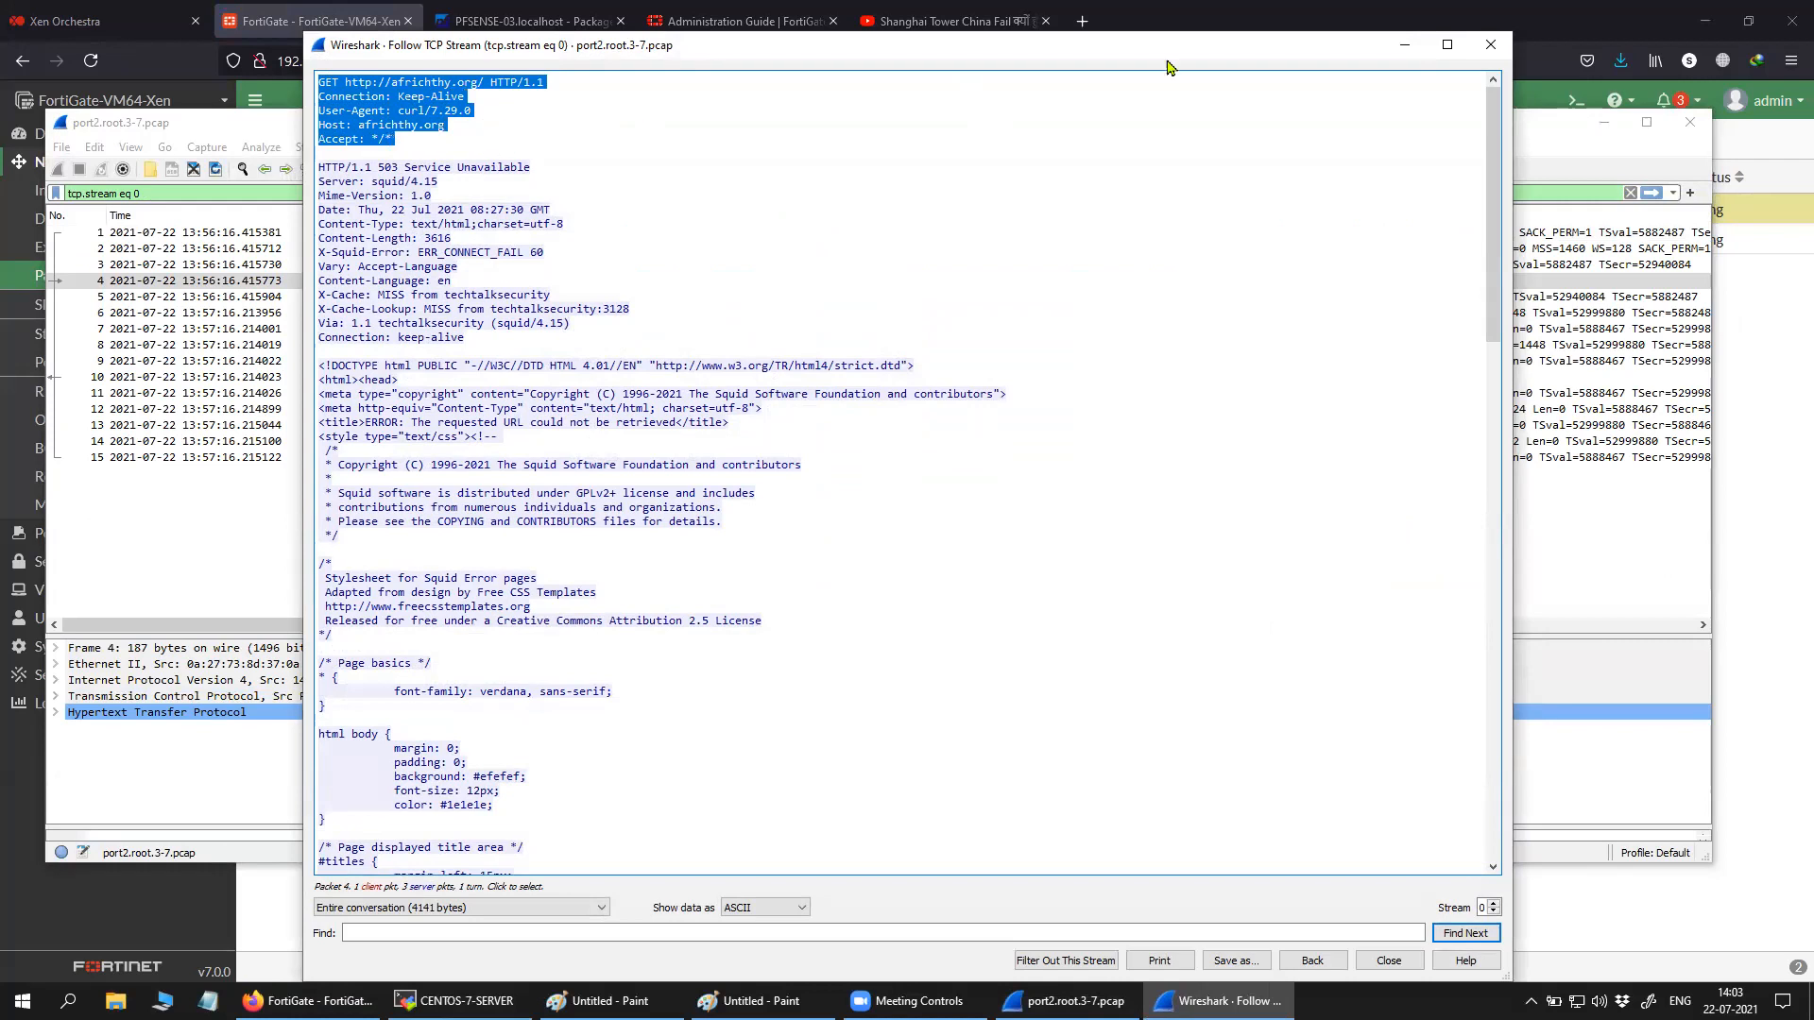
{"action": "left_click_drag", "start_coordinate": [1167, 61], "coordinate": [1075, 242]}
{"action": "left_click_drag", "start_coordinate": [227, 349], "coordinate": [525, 899]}
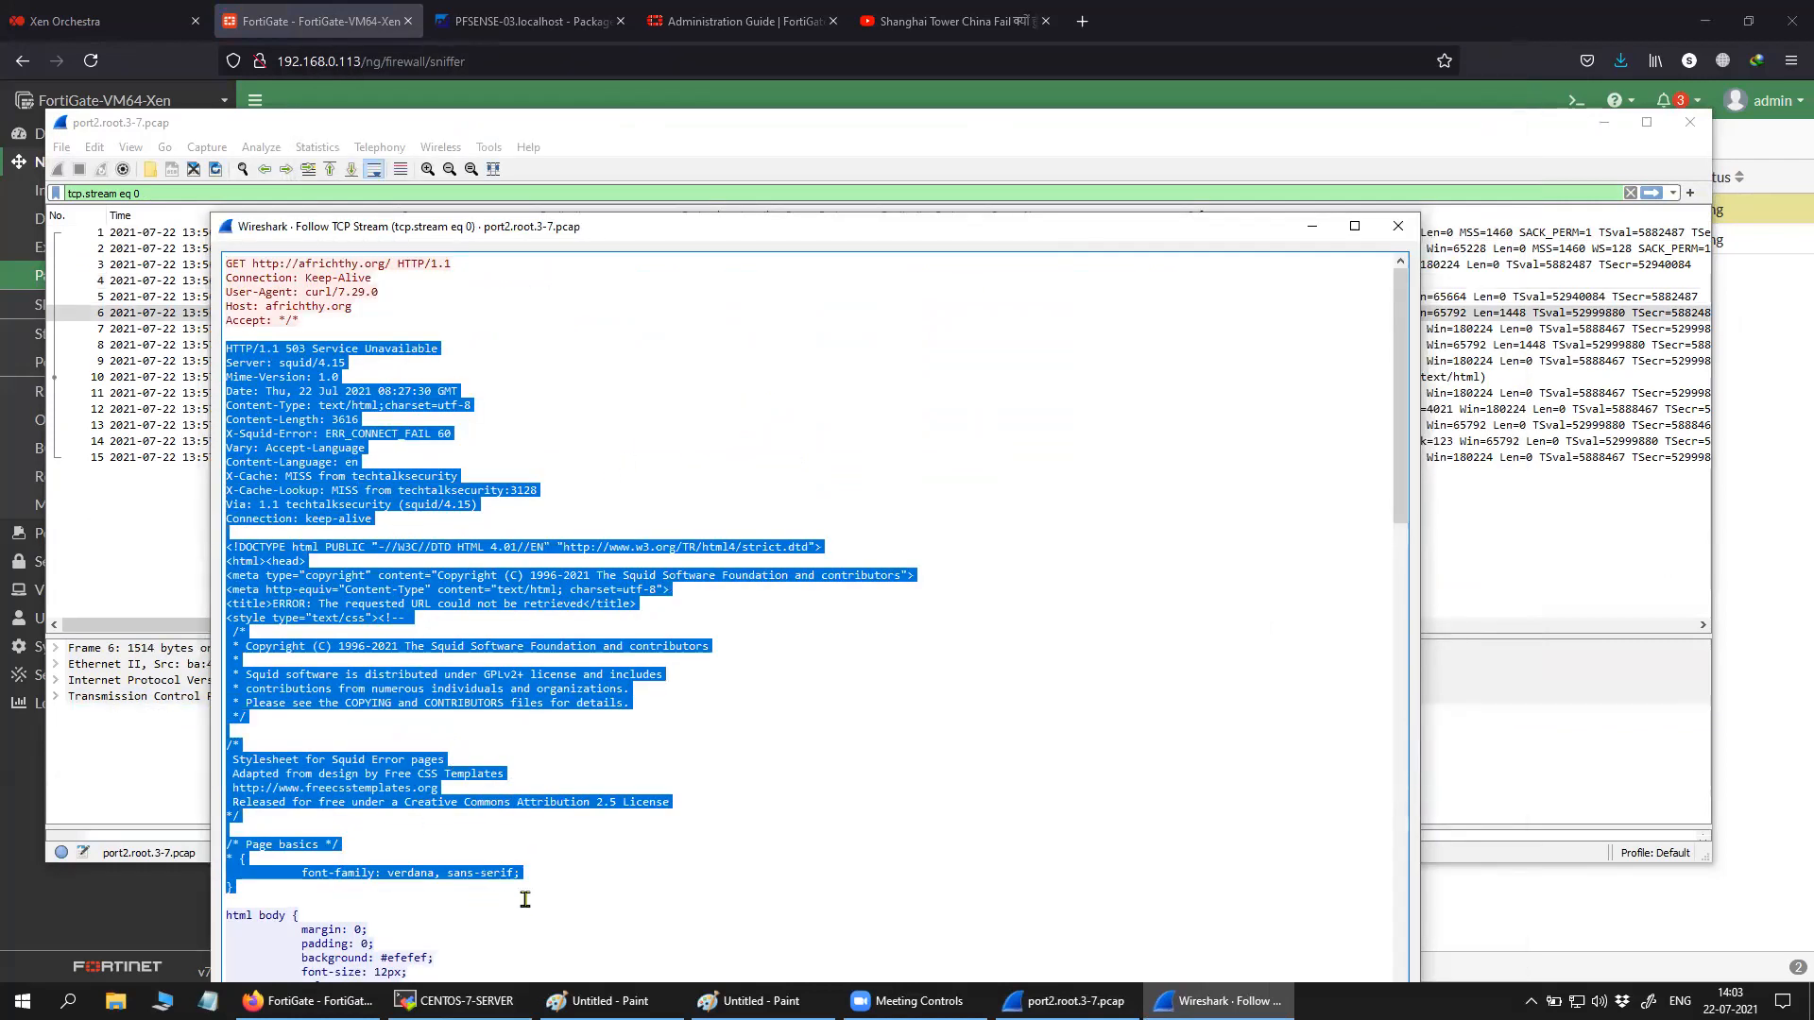
{"action": "left_click", "coordinate": [1398, 226]}
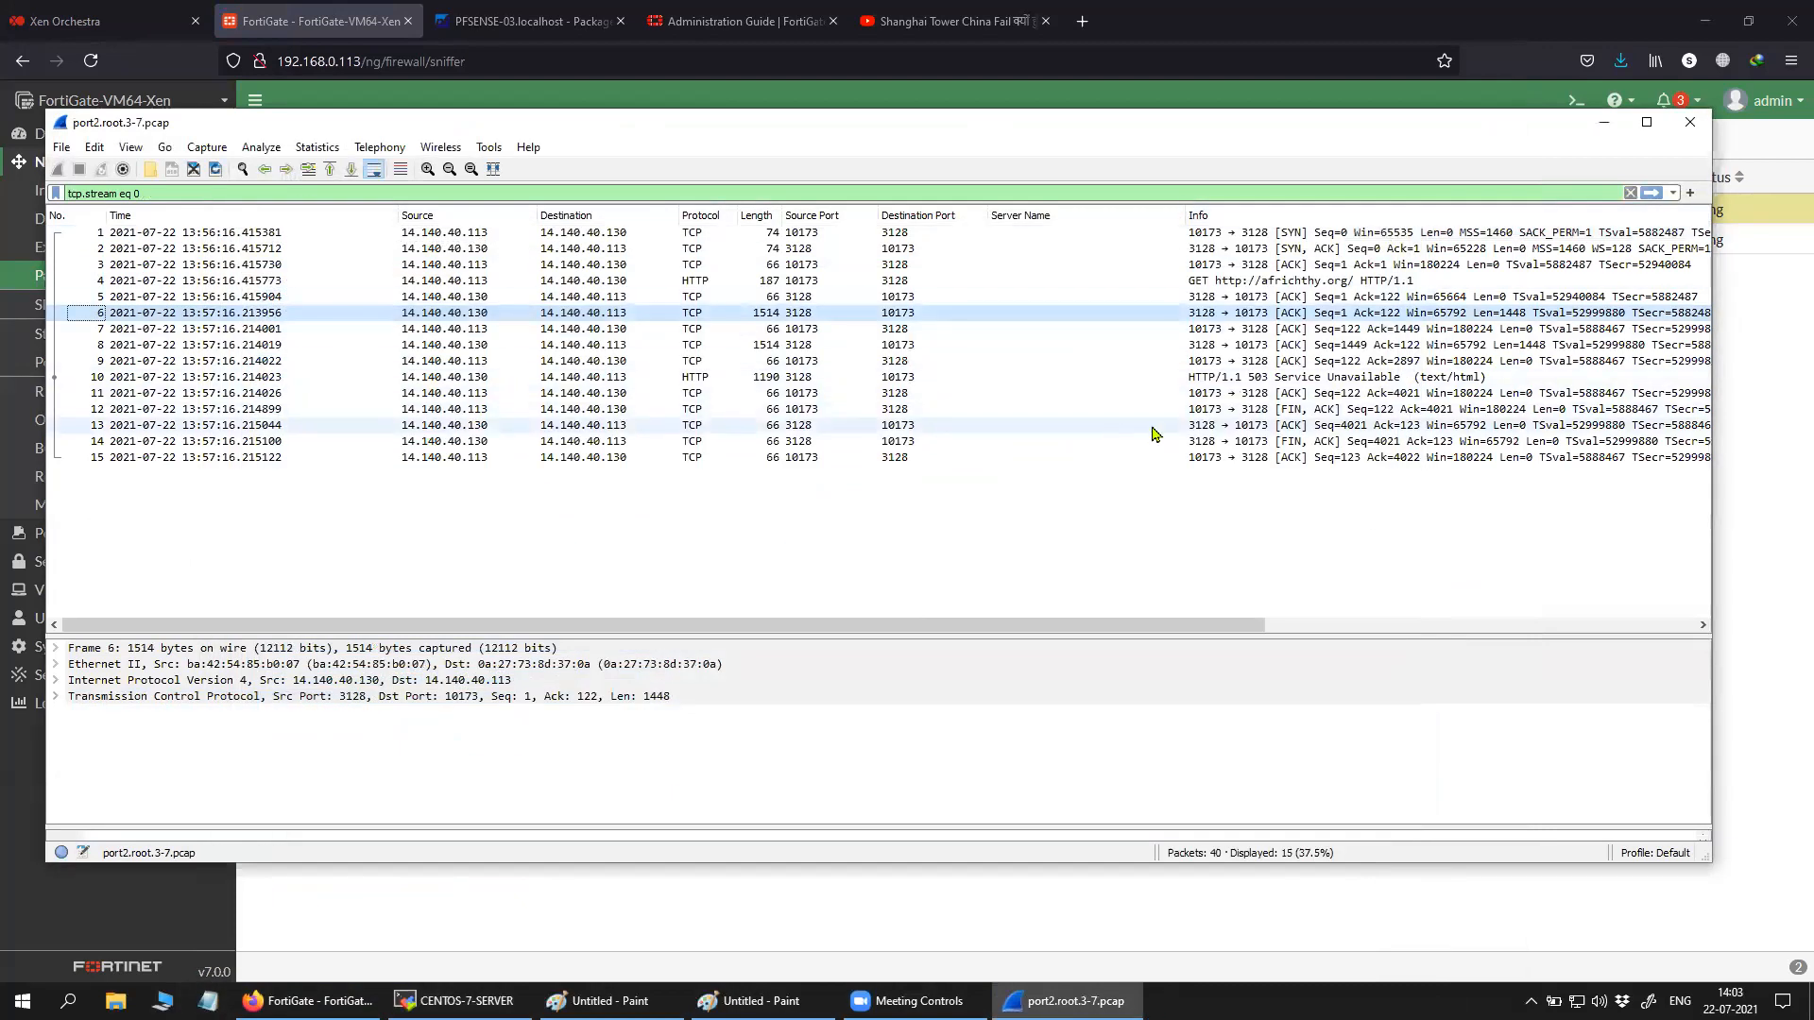
{"action": "left_click", "coordinate": [1302, 280]}
{"action": "left_click", "coordinate": [1689, 123]}
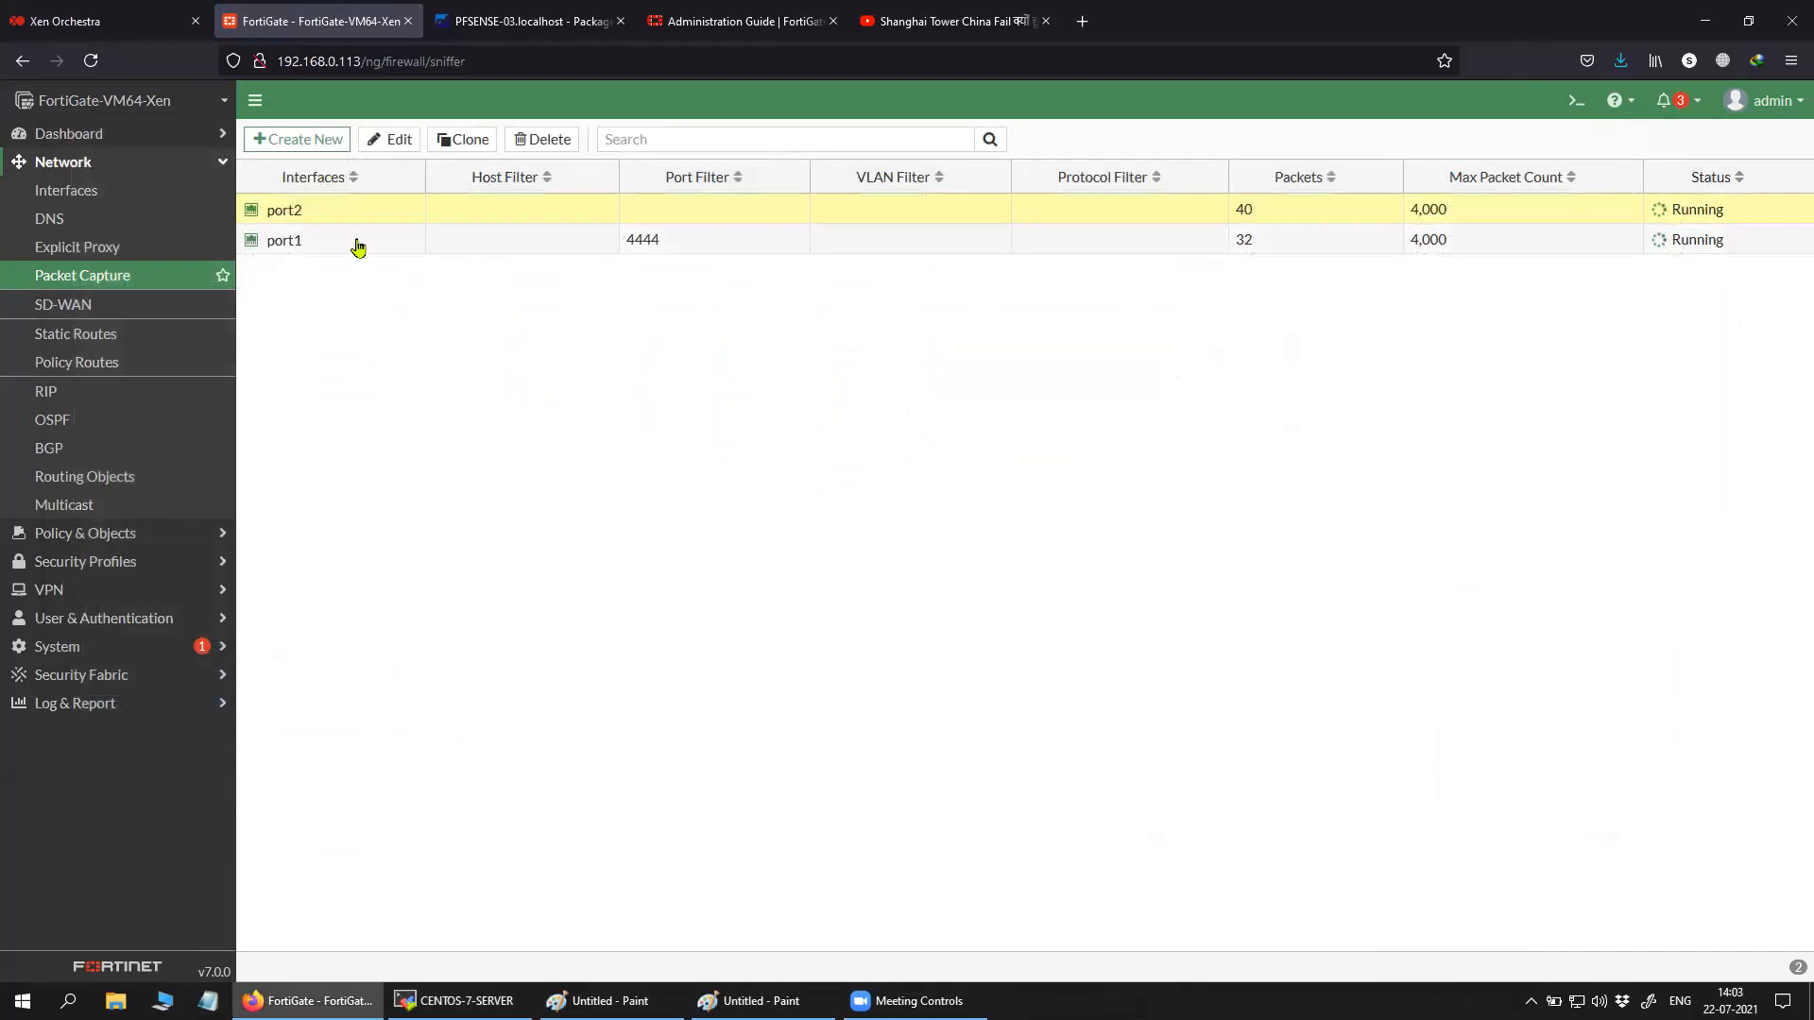
Download the port2 capture from the FortiGate again and open it with Wireshark.
{"action": "right_click", "coordinate": [392, 222]}
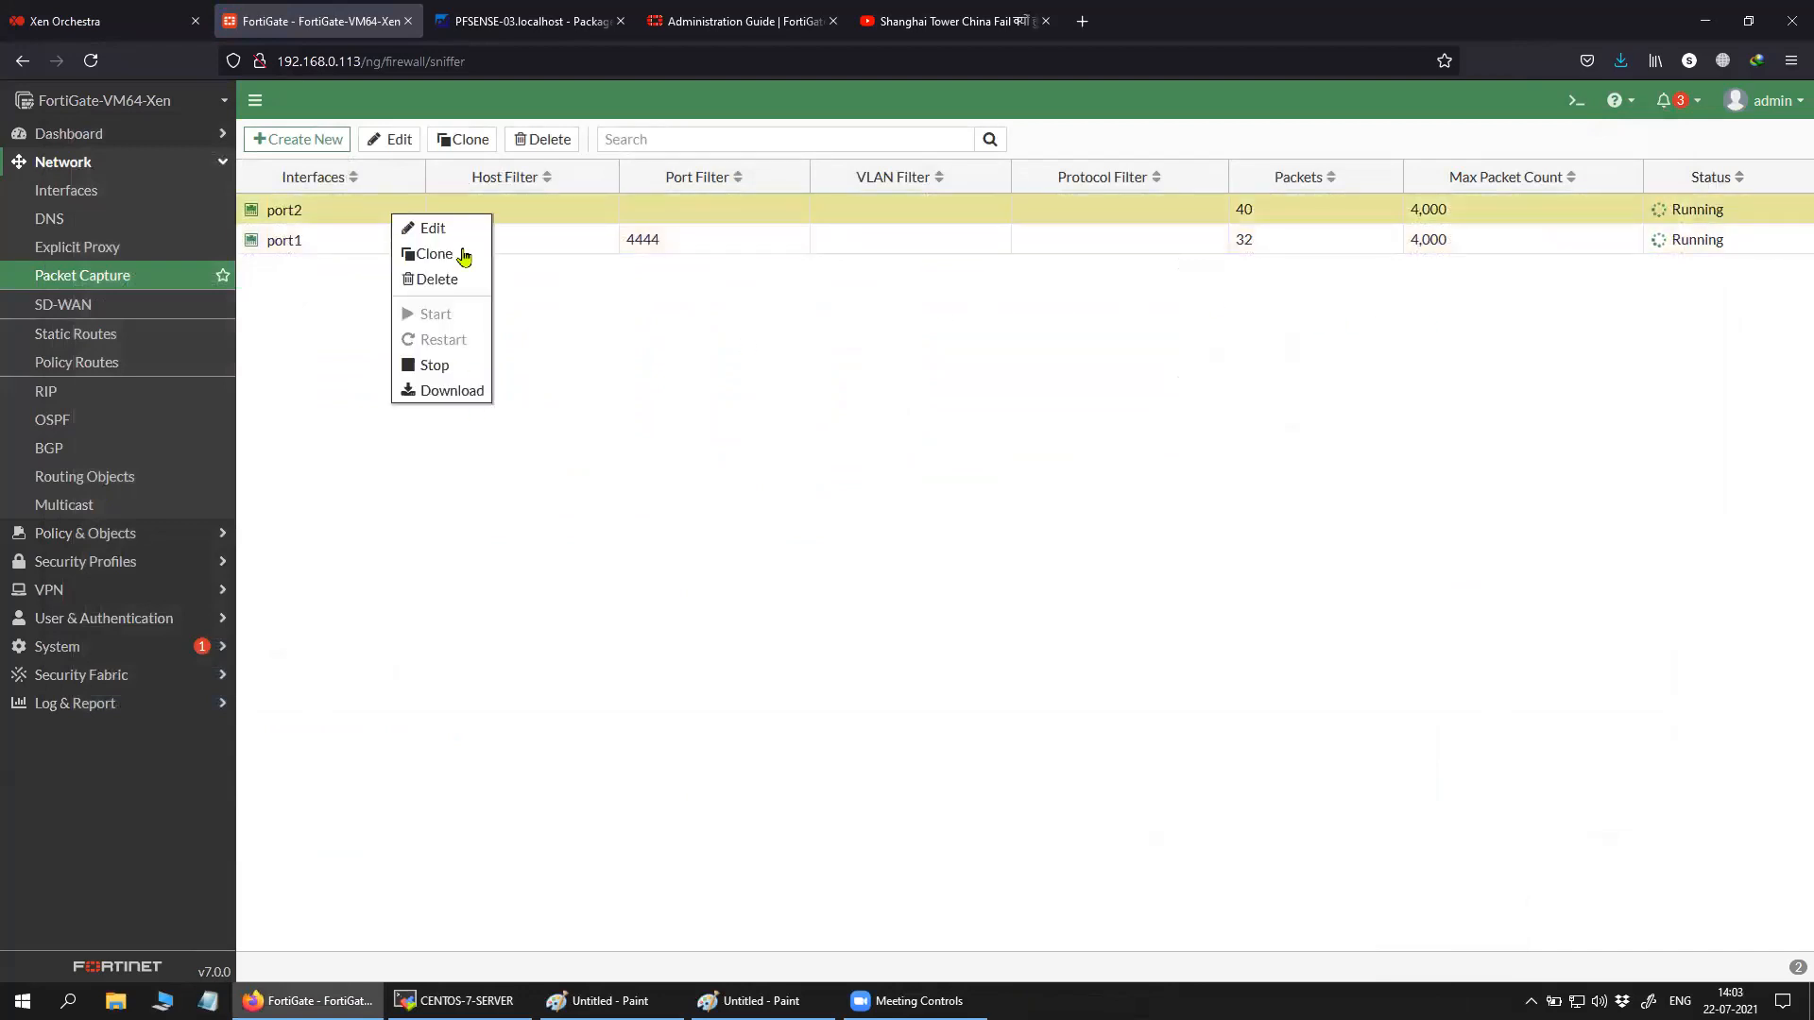
{"action": "left_click", "coordinate": [458, 391]}
{"action": "left_click", "coordinate": [1603, 582]}
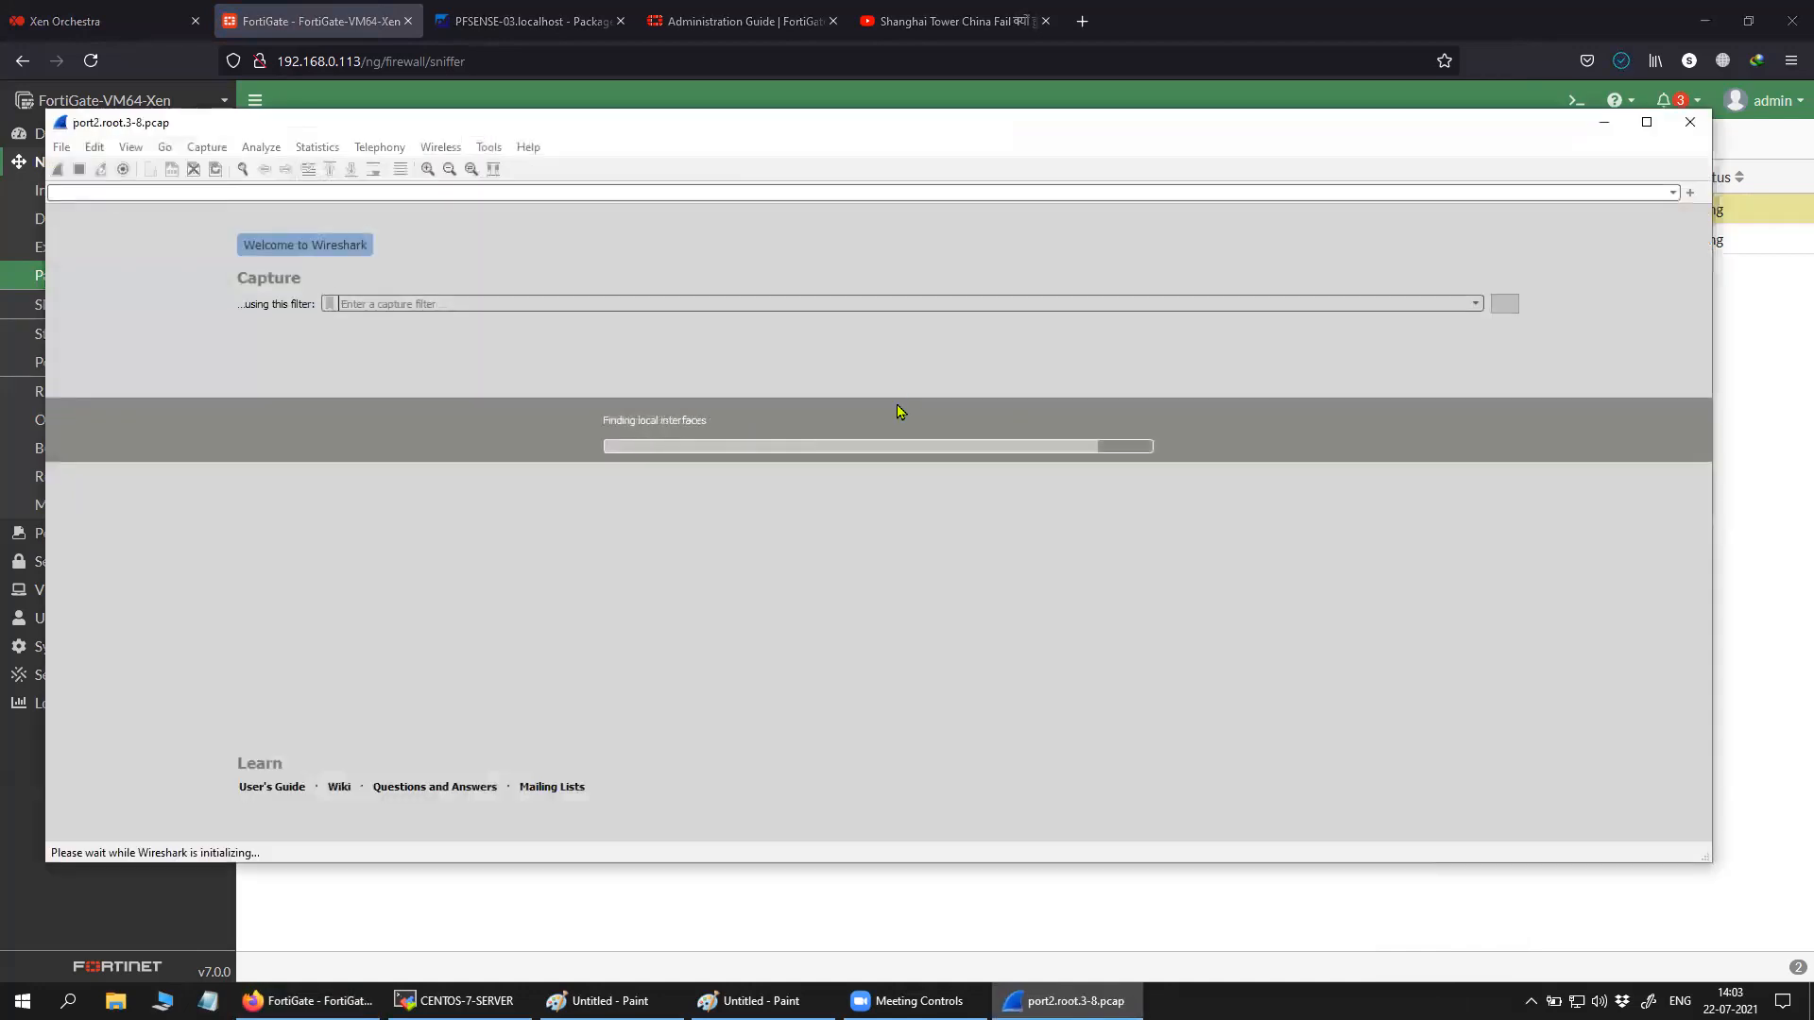
Locate the latest africhthy.org GET packet in the port2 capture and expand its Hypertext Transfer Protocol request details.
{"action": "scroll", "coordinate": [1036, 402], "scroll_direction": "down", "scroll_amount": 5}
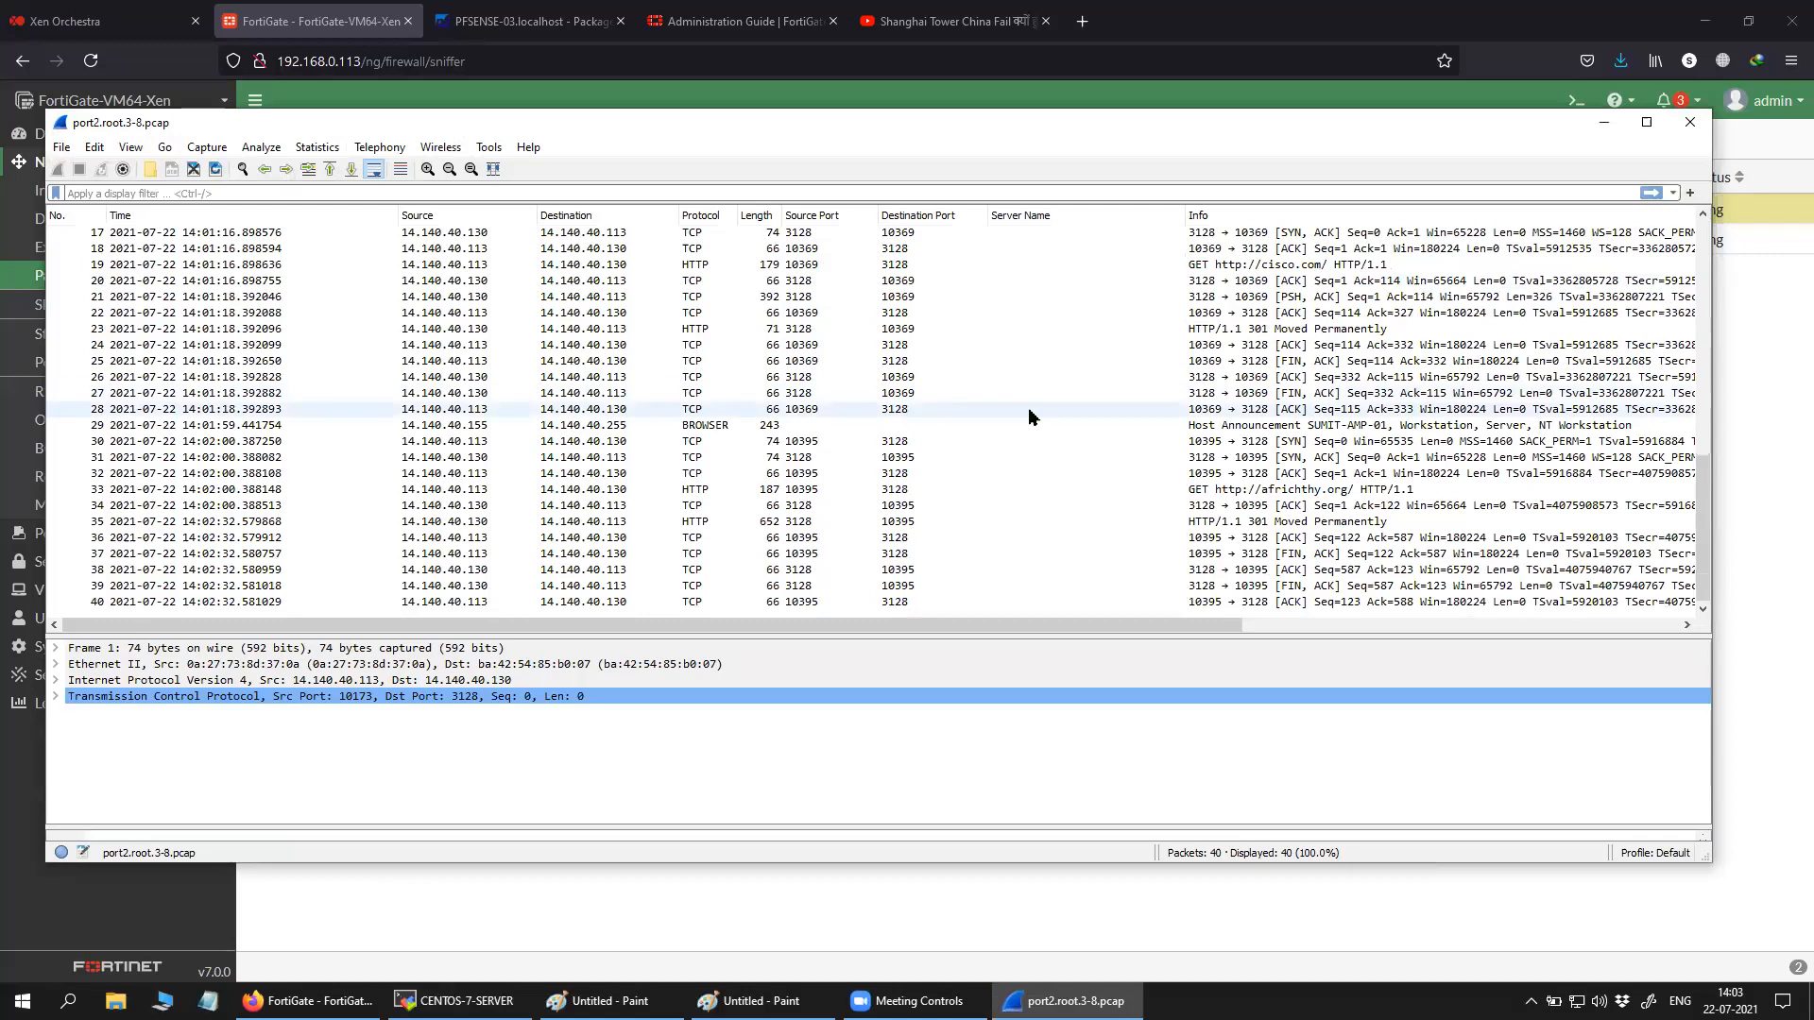
{"action": "left_click", "coordinate": [1194, 427]}
{"action": "left_click", "coordinate": [1219, 490]}
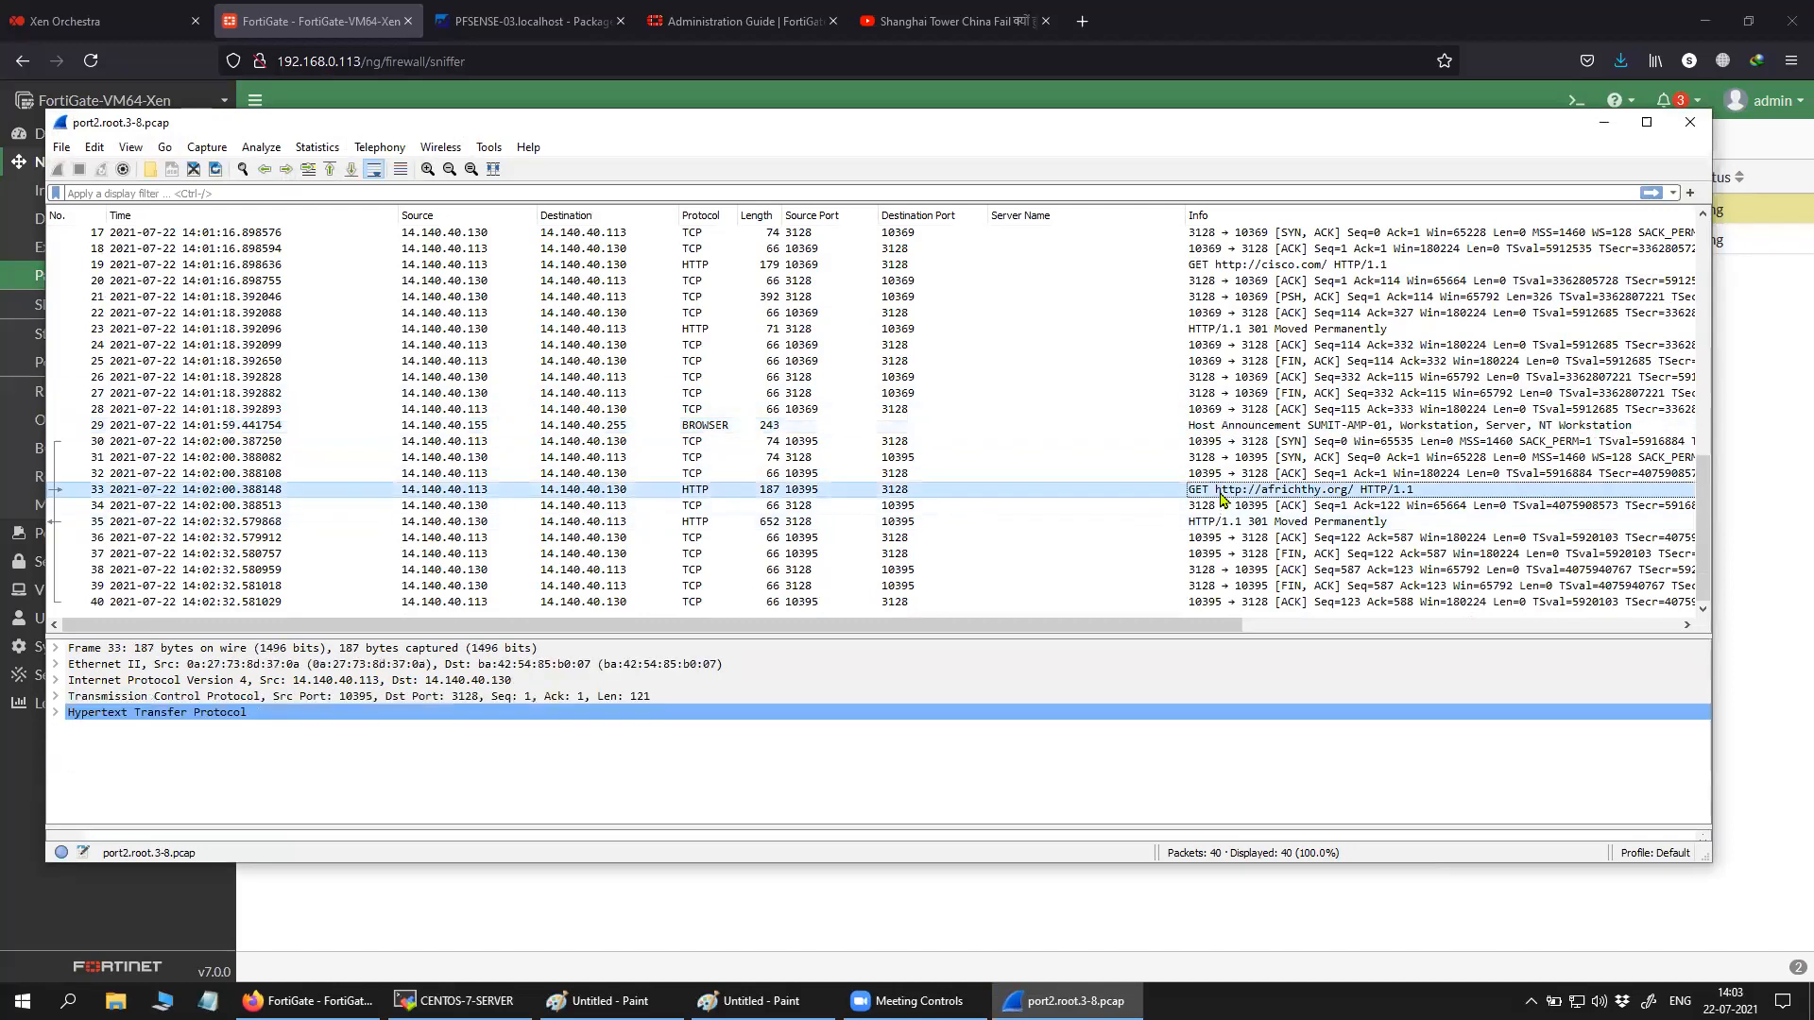
{"action": "left_click", "coordinate": [57, 713]}
{"action": "scroll", "coordinate": [189, 766], "scroll_direction": "down", "scroll_amount": 1}
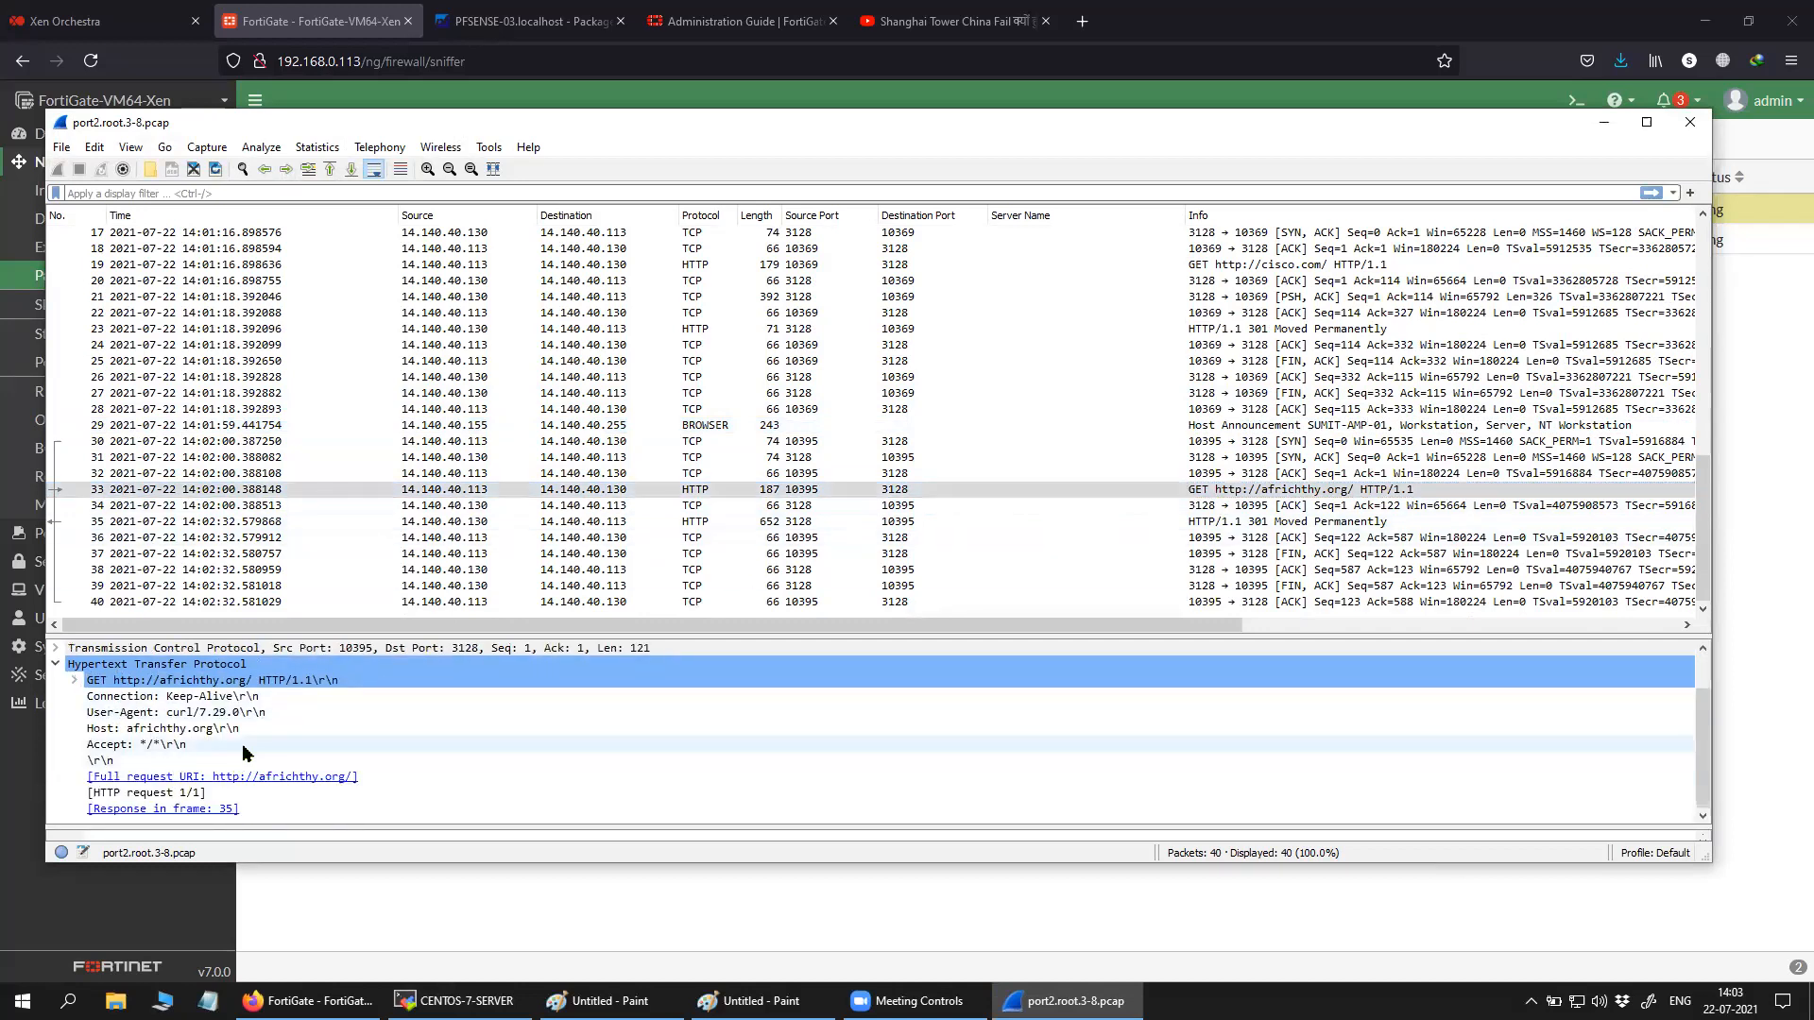
{"action": "left_click", "coordinate": [75, 681]}
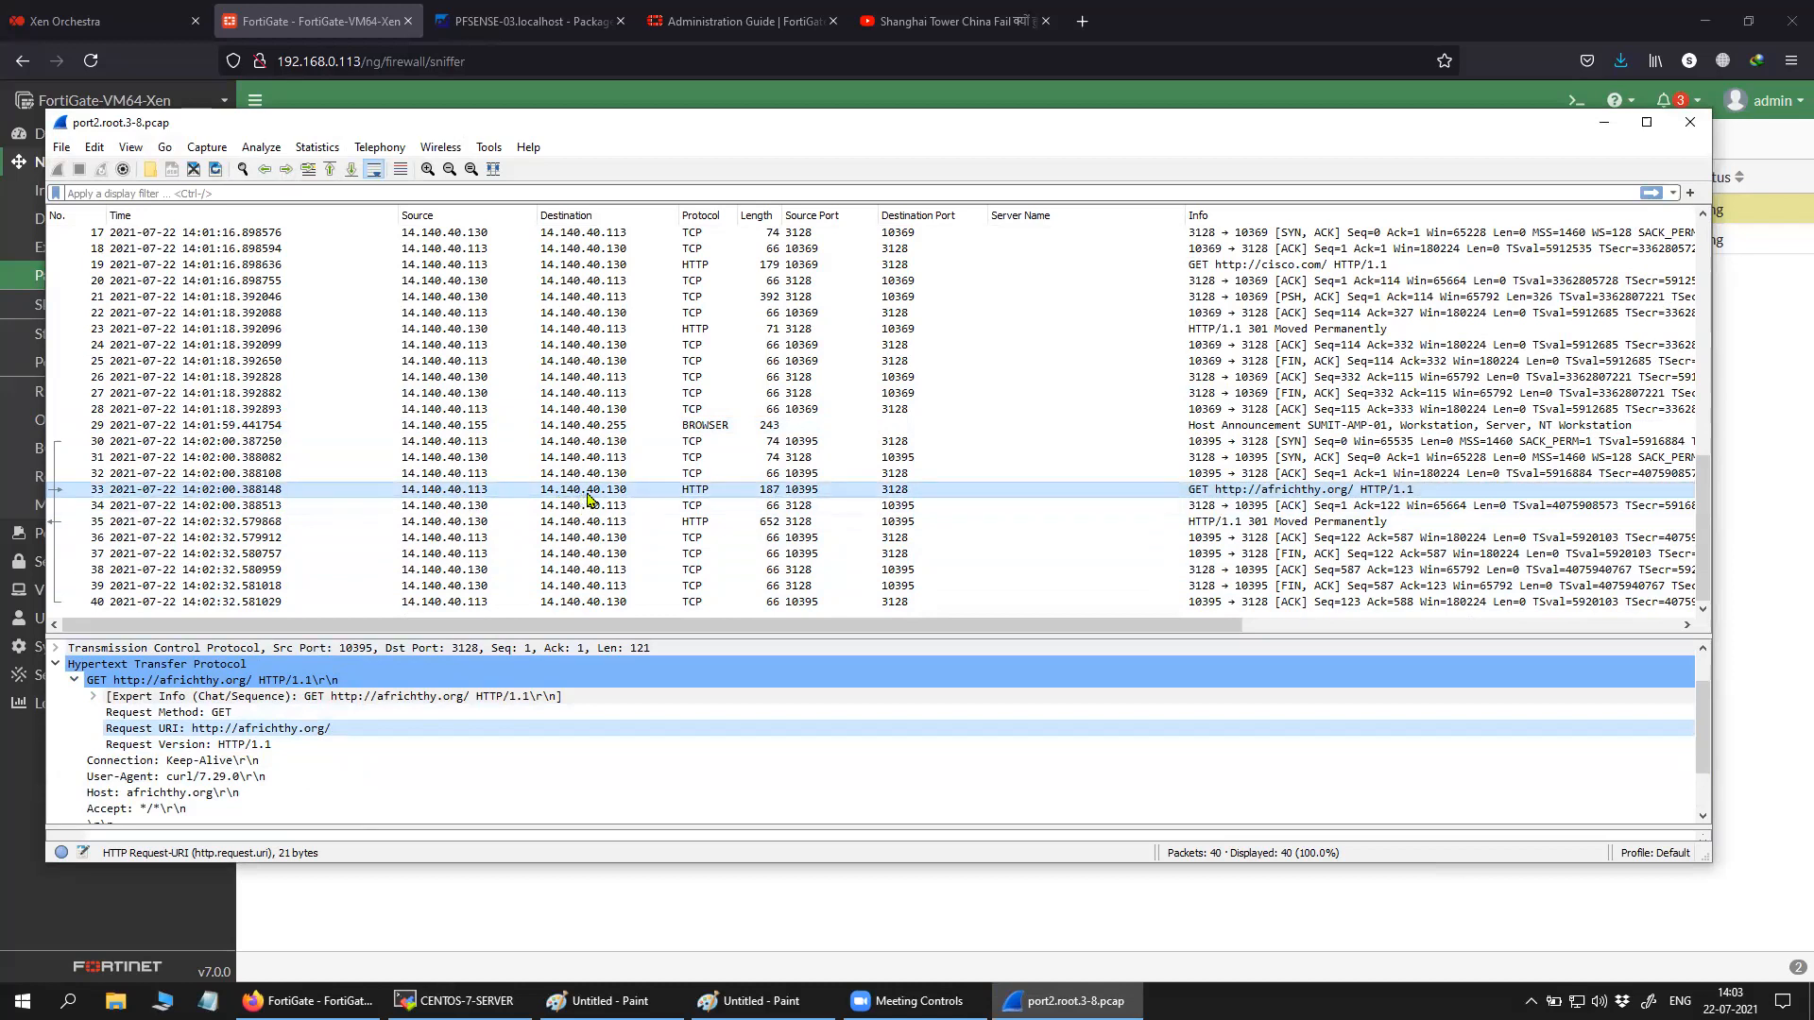
Follow the TCP stream of the selected africhthy.org GET packet, review its request and response headers, and close the stream.
{"action": "left_click", "coordinate": [1312, 491]}
{"action": "right_click", "coordinate": [1316, 496]}
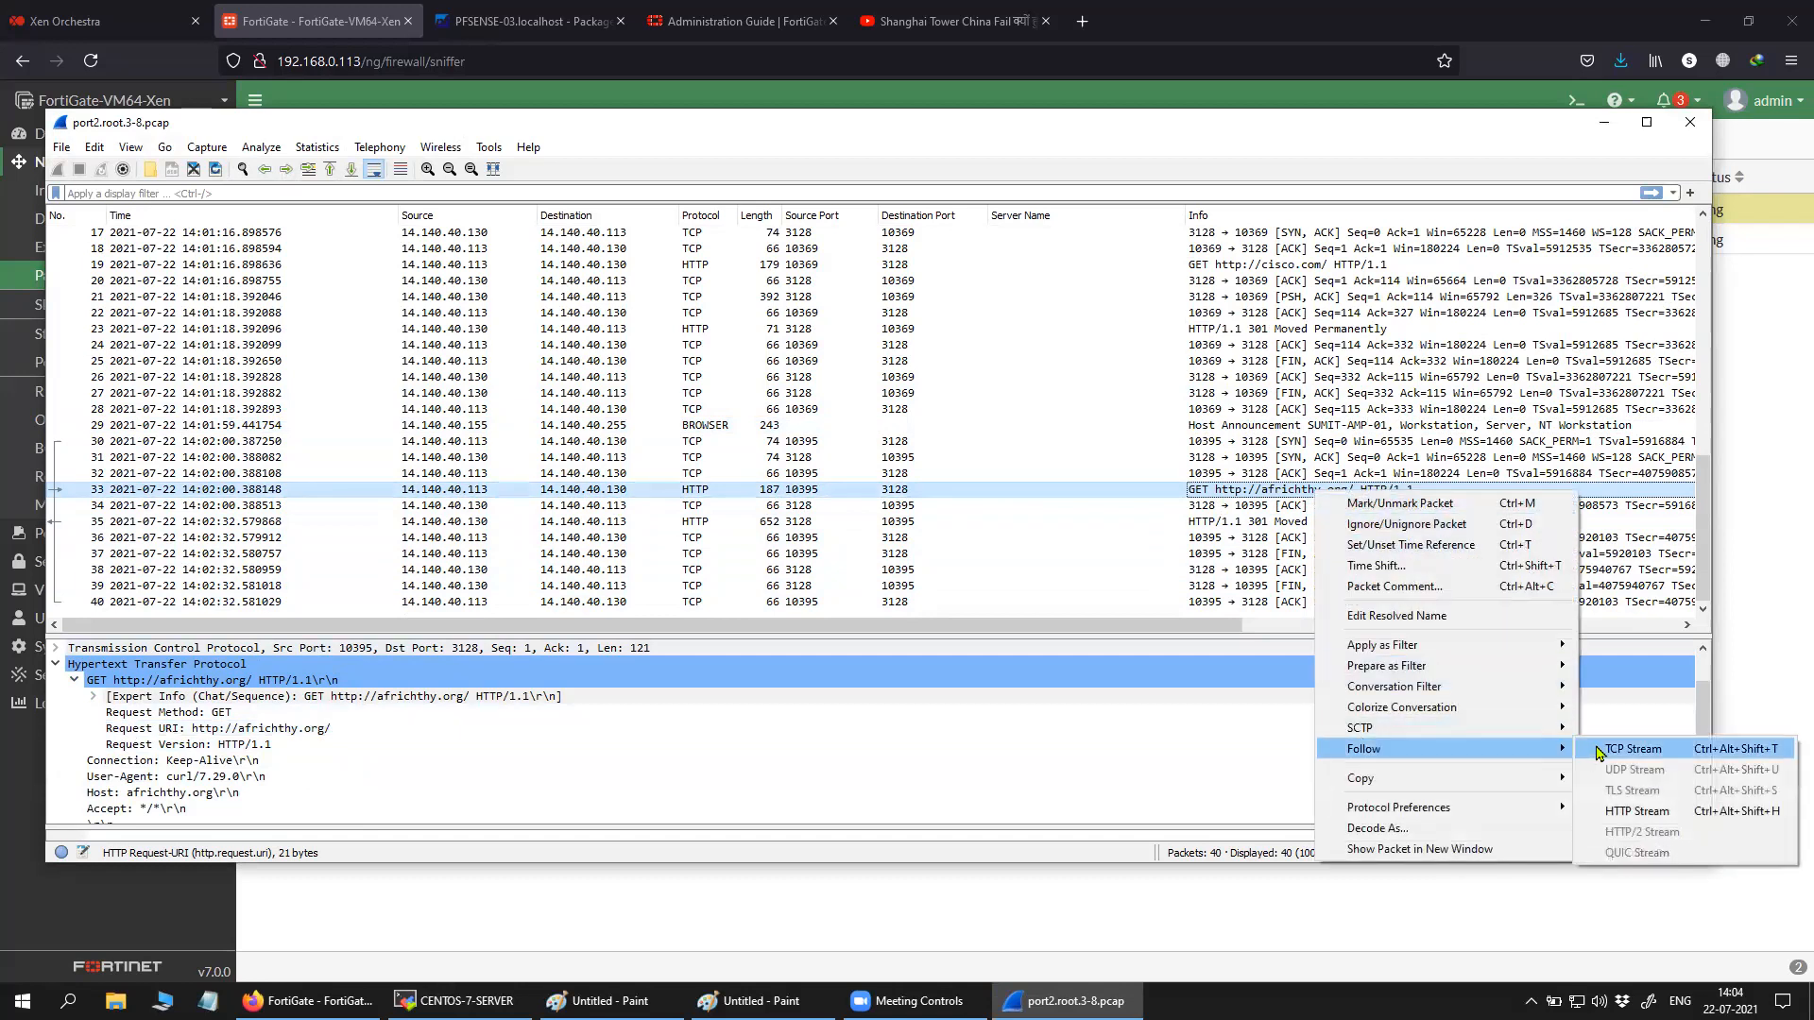
{"action": "left_click", "coordinate": [1598, 753]}
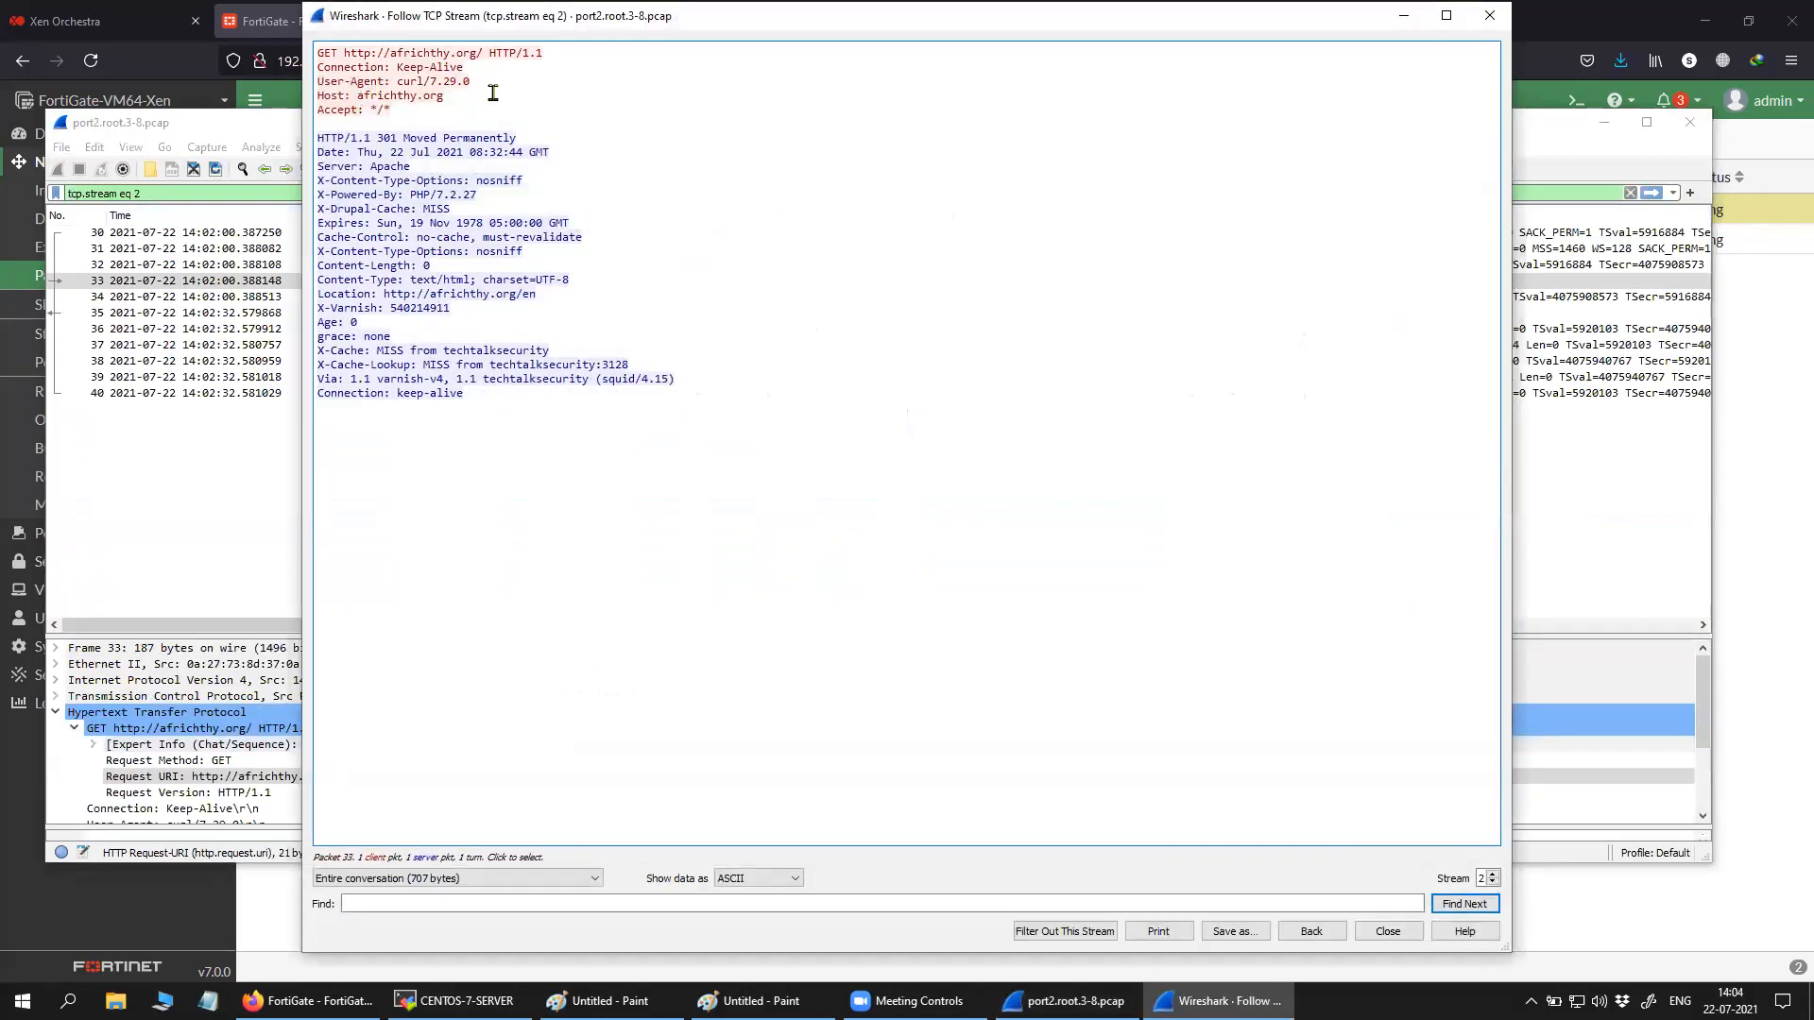
{"action": "left_click", "coordinate": [1490, 15]}
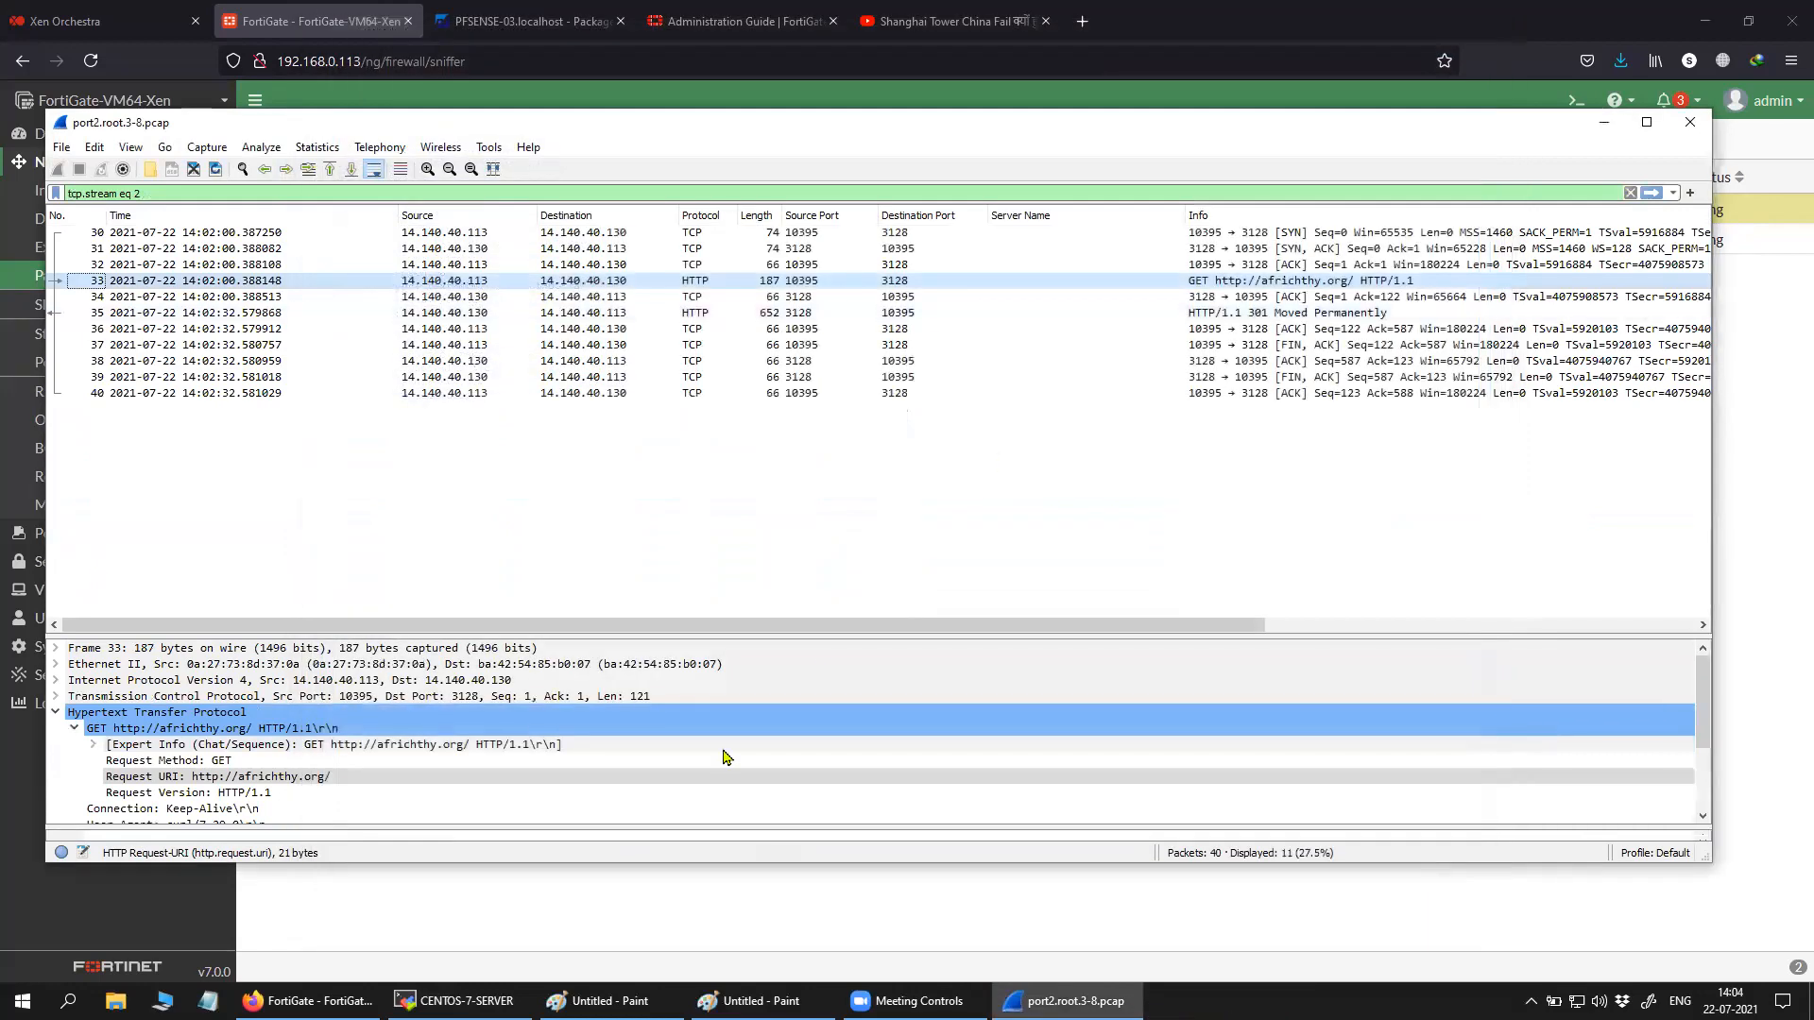
{"action": "left_click", "coordinate": [453, 1001]}
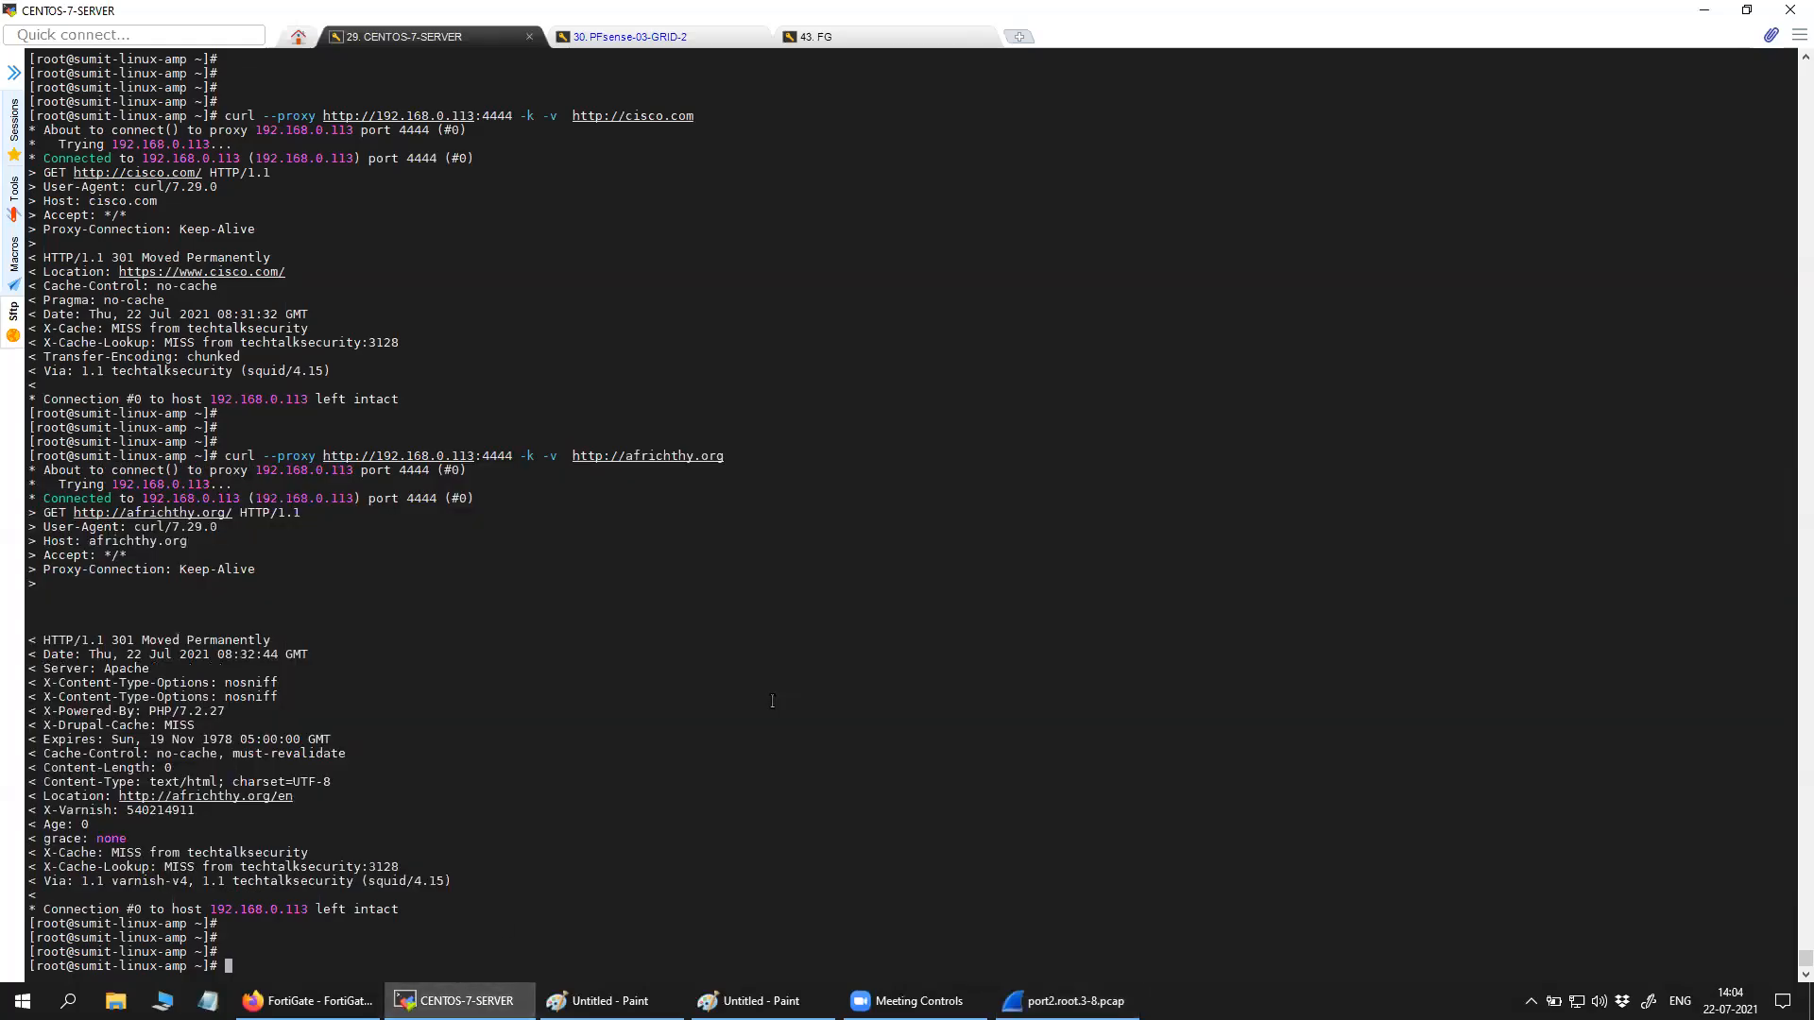
{"action": "key", "text": "Return"}
{"action": "key", "text": "Return"}
{"action": "key", "text": "Return"}
{"action": "key", "text": "Up"}
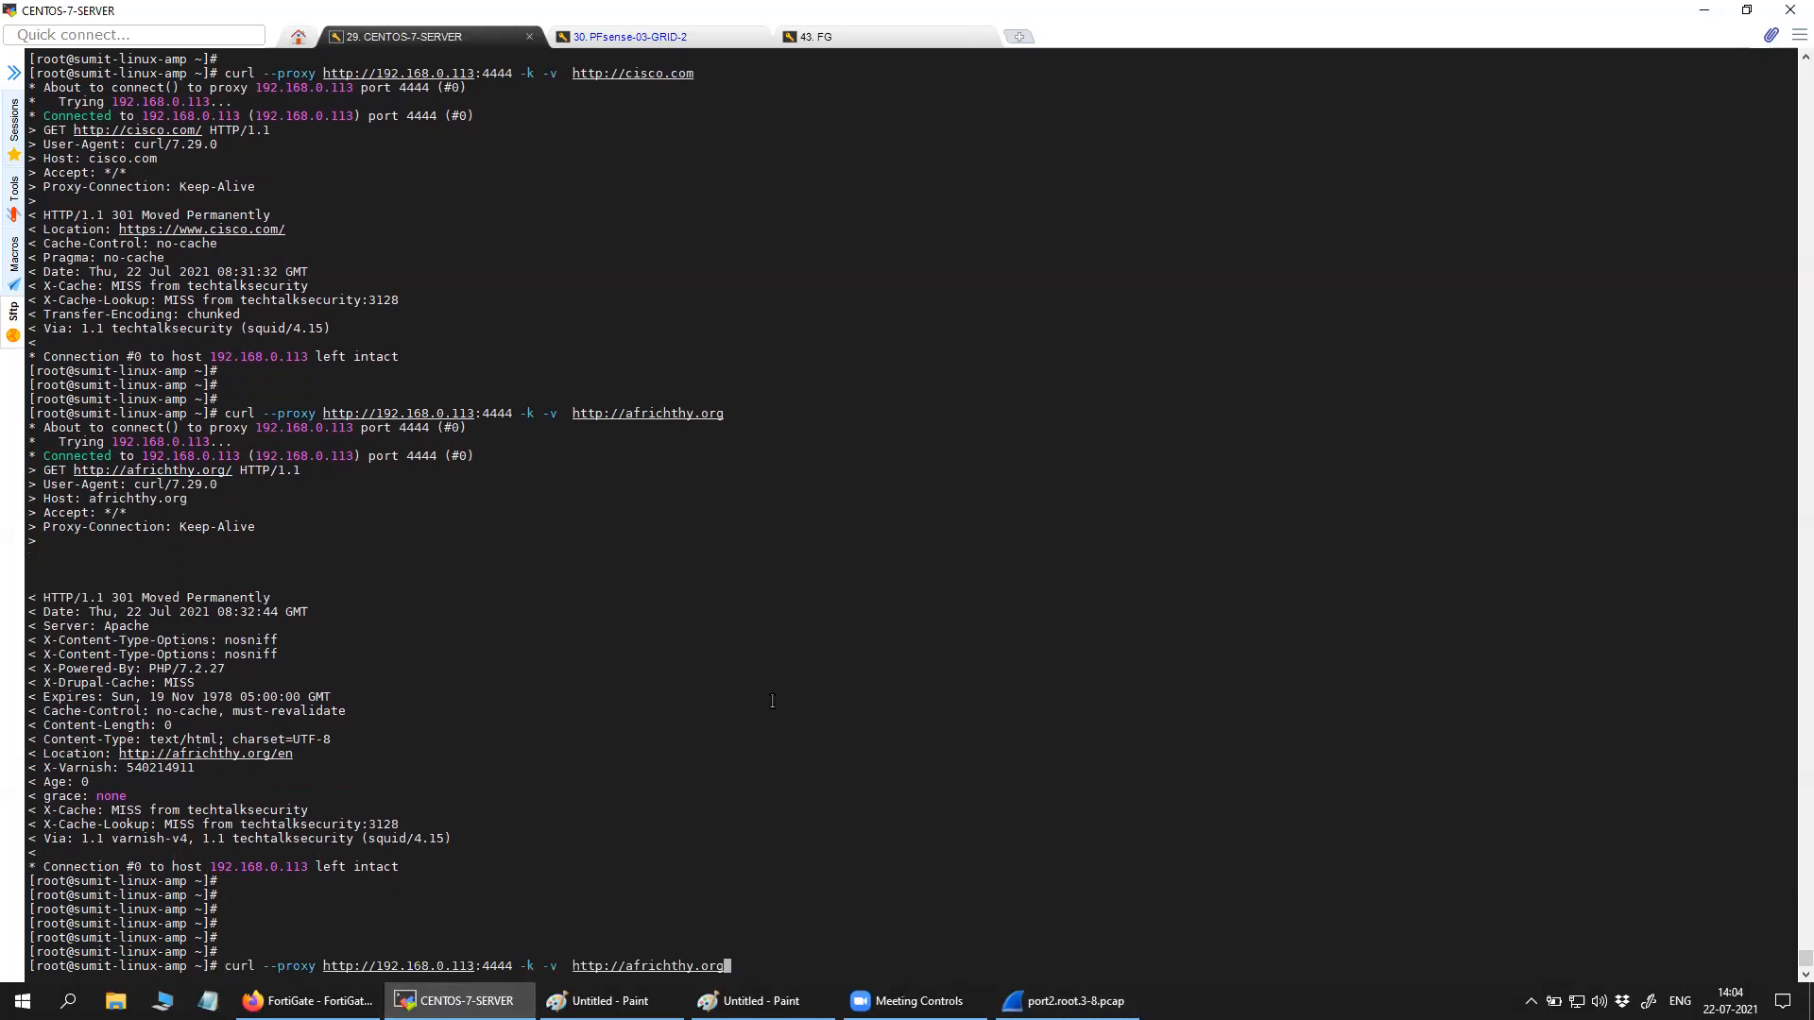
{"action": "key", "text": "Up"}
{"action": "key", "text": "Return"}
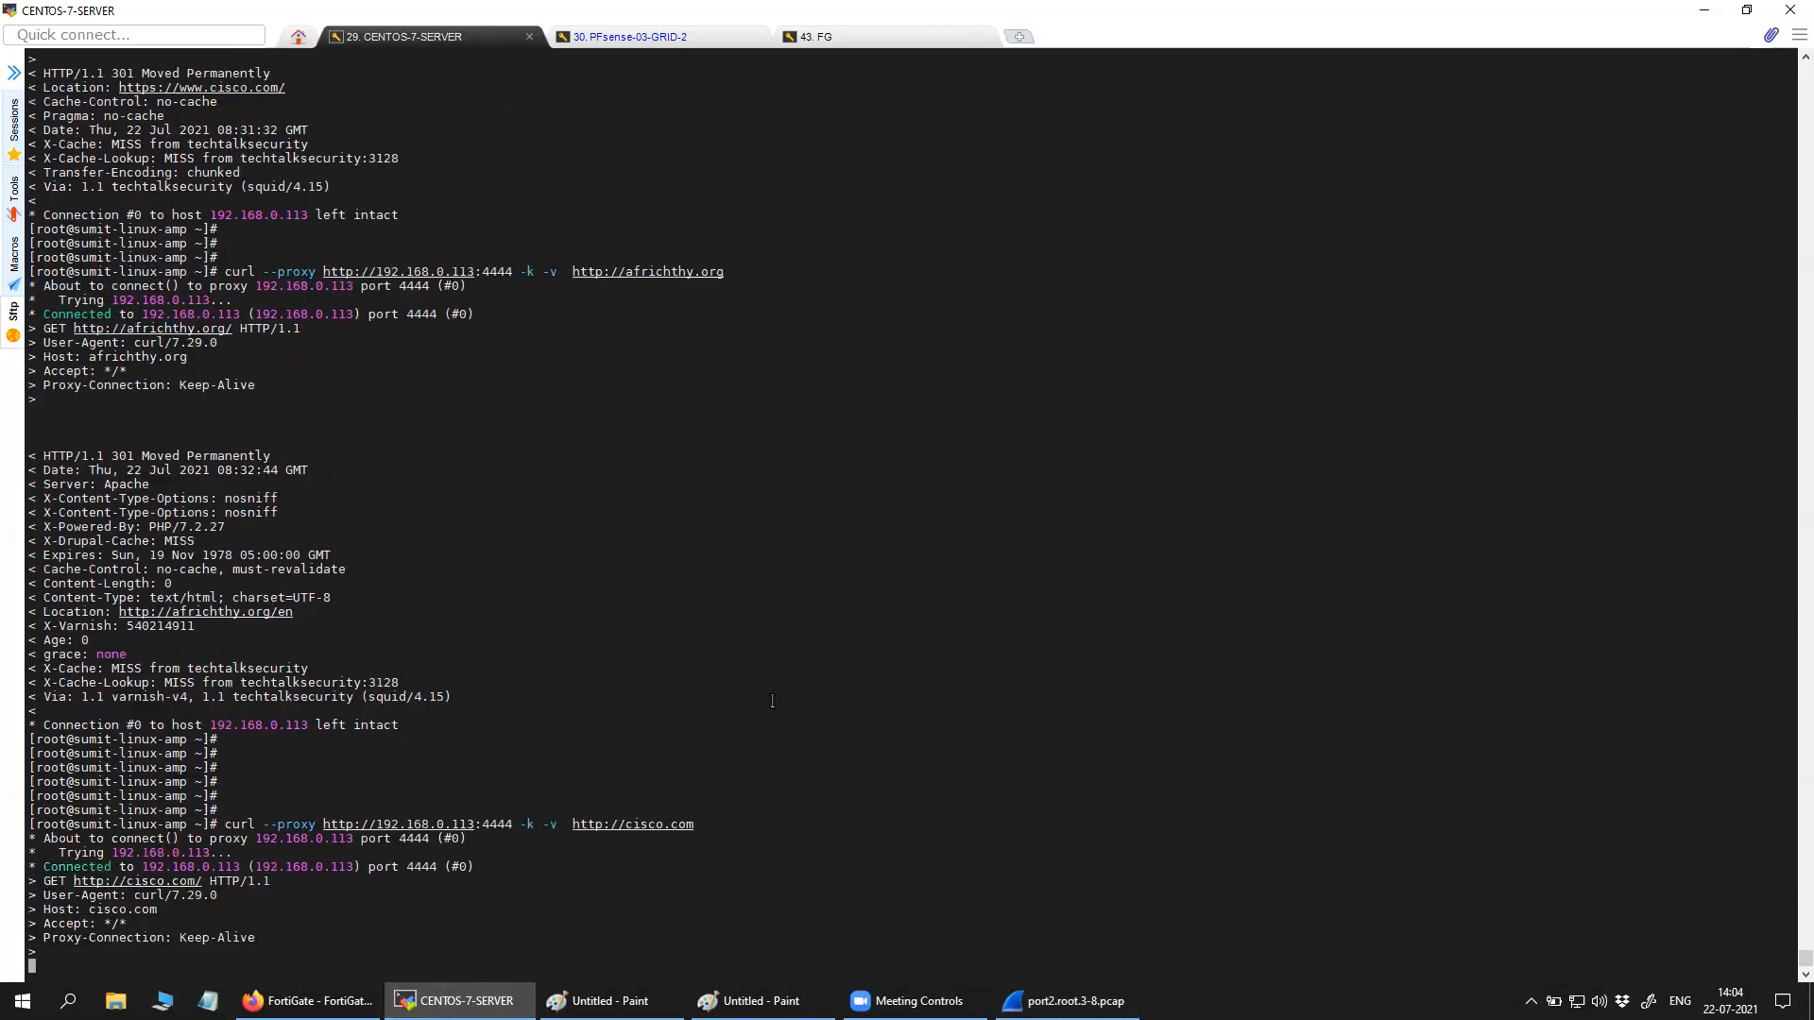
{"action": "key", "text": "Return"}
{"action": "key", "text": "Return"}
{"action": "key", "text": "Return"}
{"action": "key", "text": "Return"}
{"action": "key", "text": "Return"}
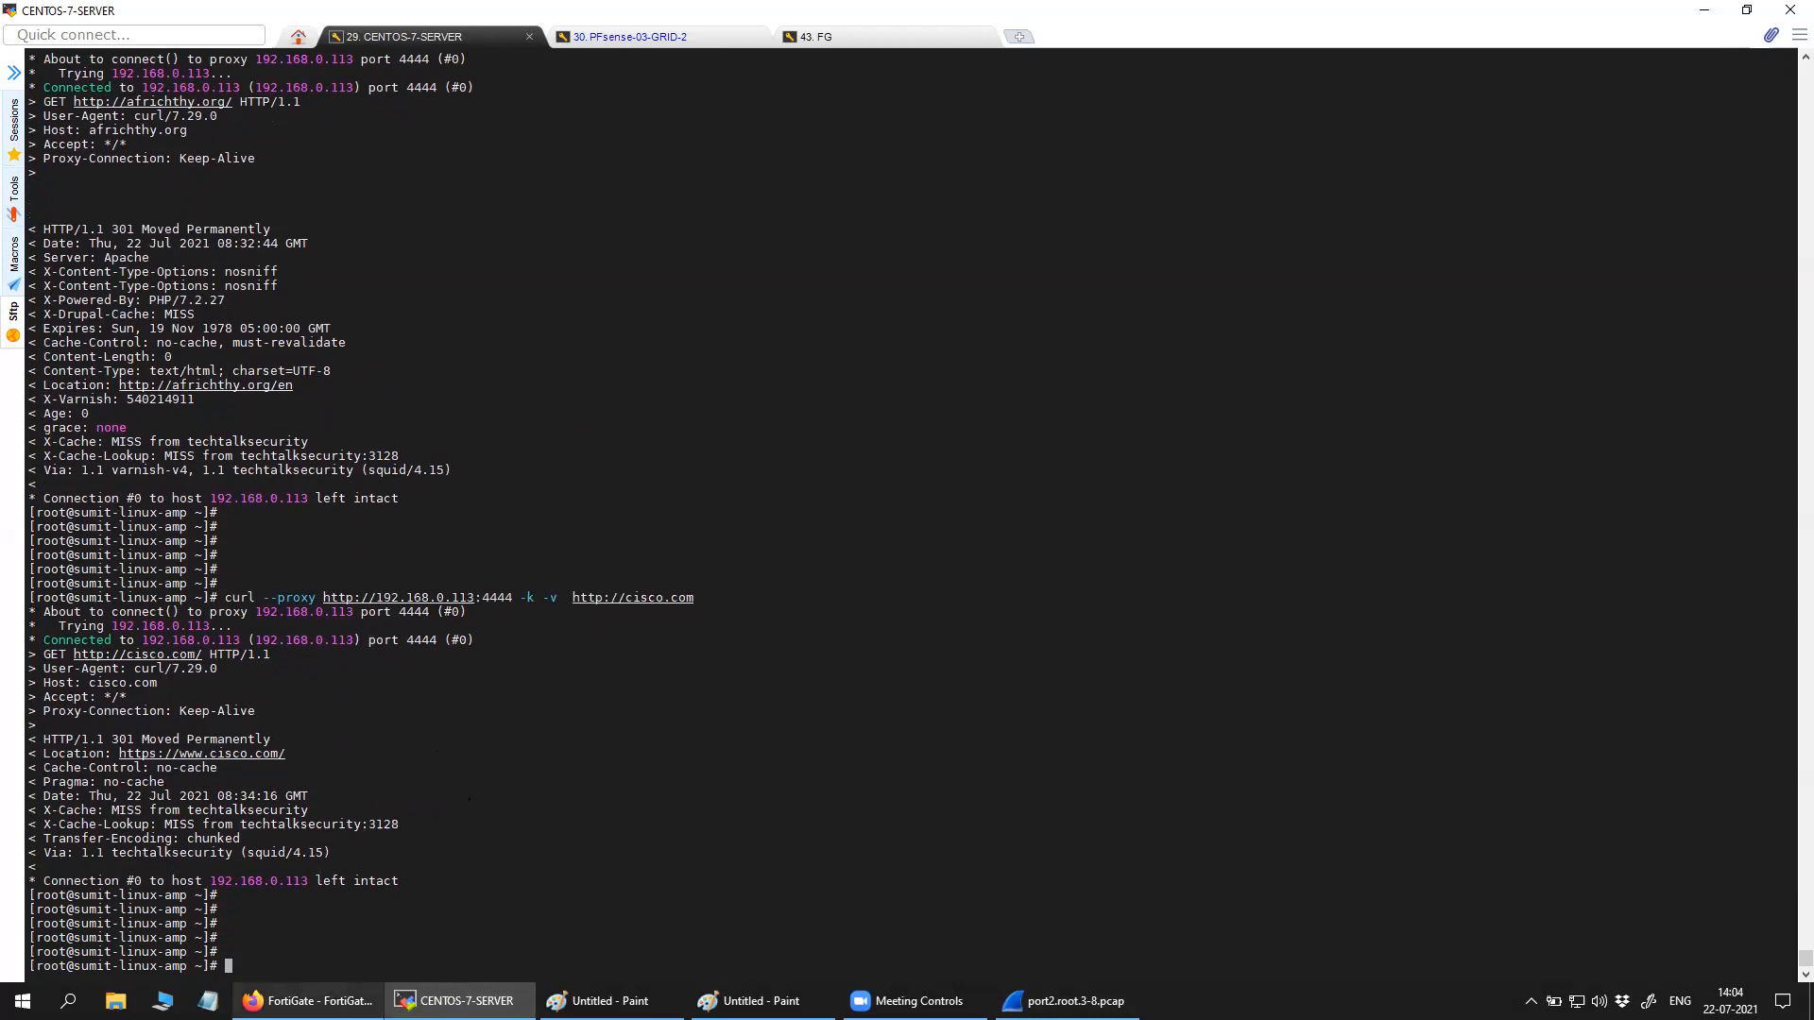
Switch to the FortiGate packet capture list in Firefox, download the port1 capture and open it with Wireshark.
{"action": "left_click", "coordinate": [307, 1001]}
{"action": "right_click", "coordinate": [534, 244]}
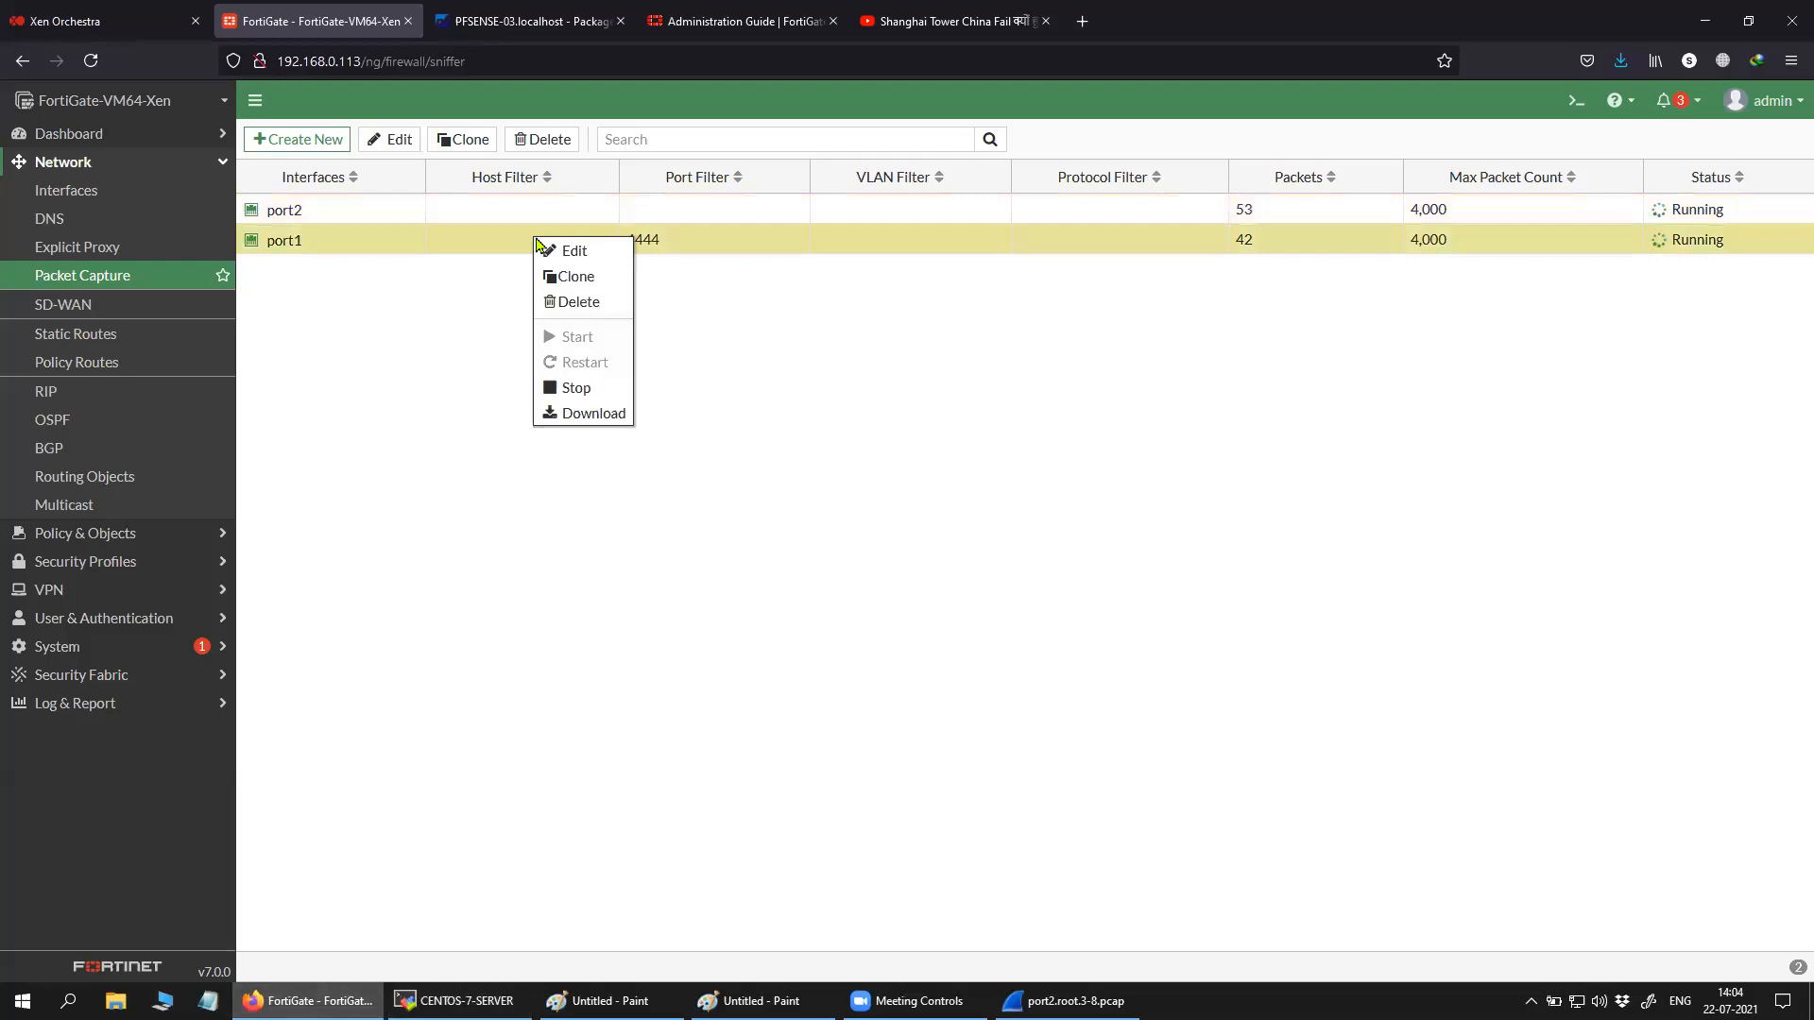
{"action": "left_click", "coordinate": [608, 413]}
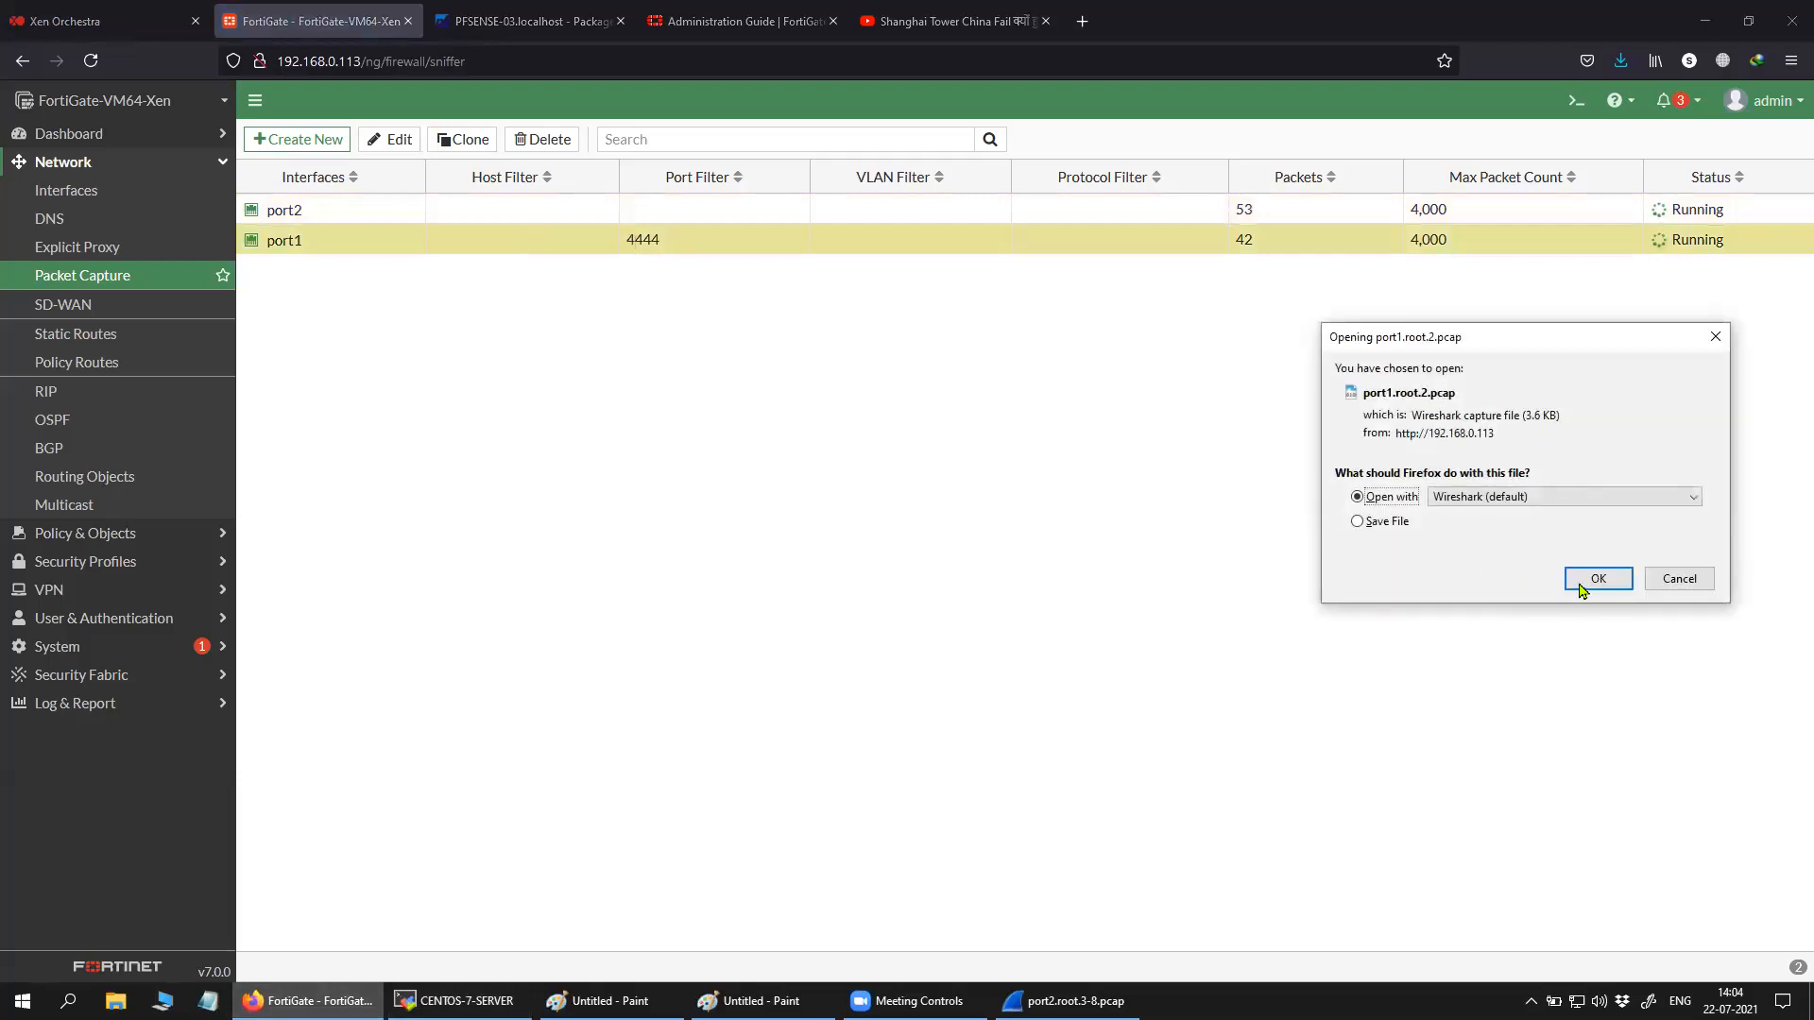
{"action": "left_click", "coordinate": [1593, 577]}
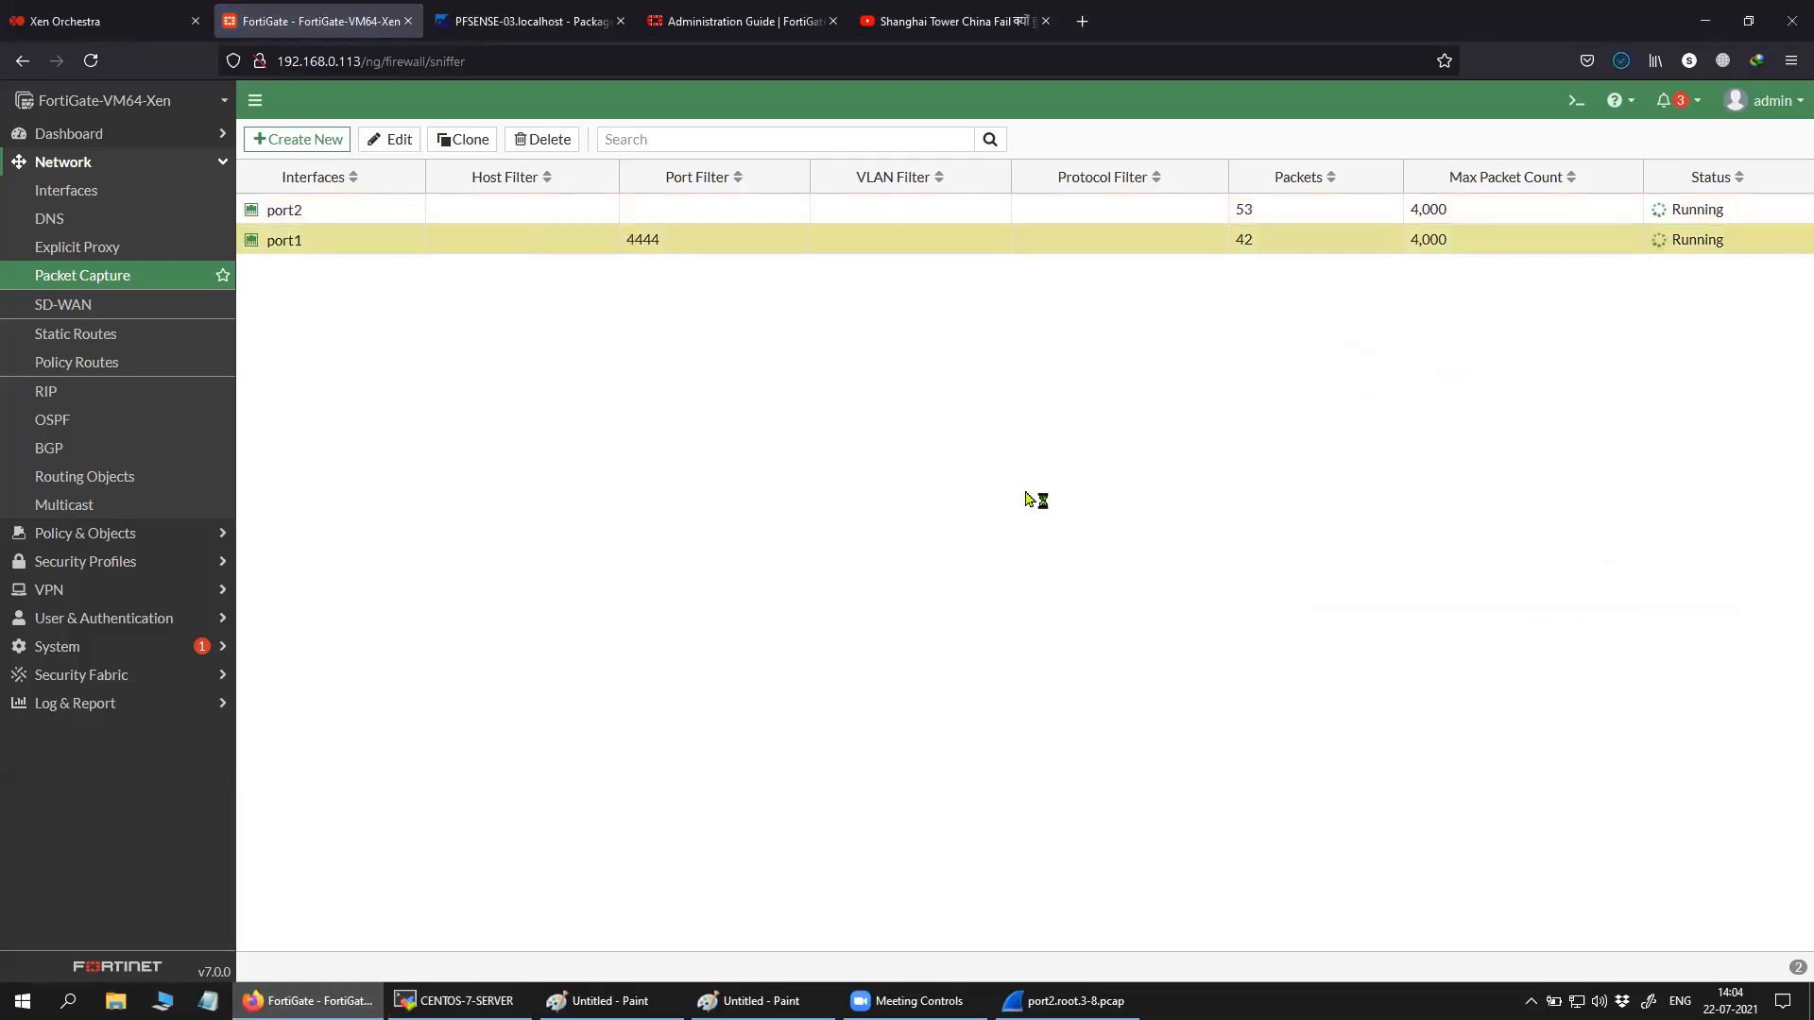
Examine the HTTP request details of the latest cisco.com GET packet in the port1 capture, and close the capture.
{"action": "scroll", "coordinate": [1030, 468], "scroll_direction": "down", "scroll_amount": 6}
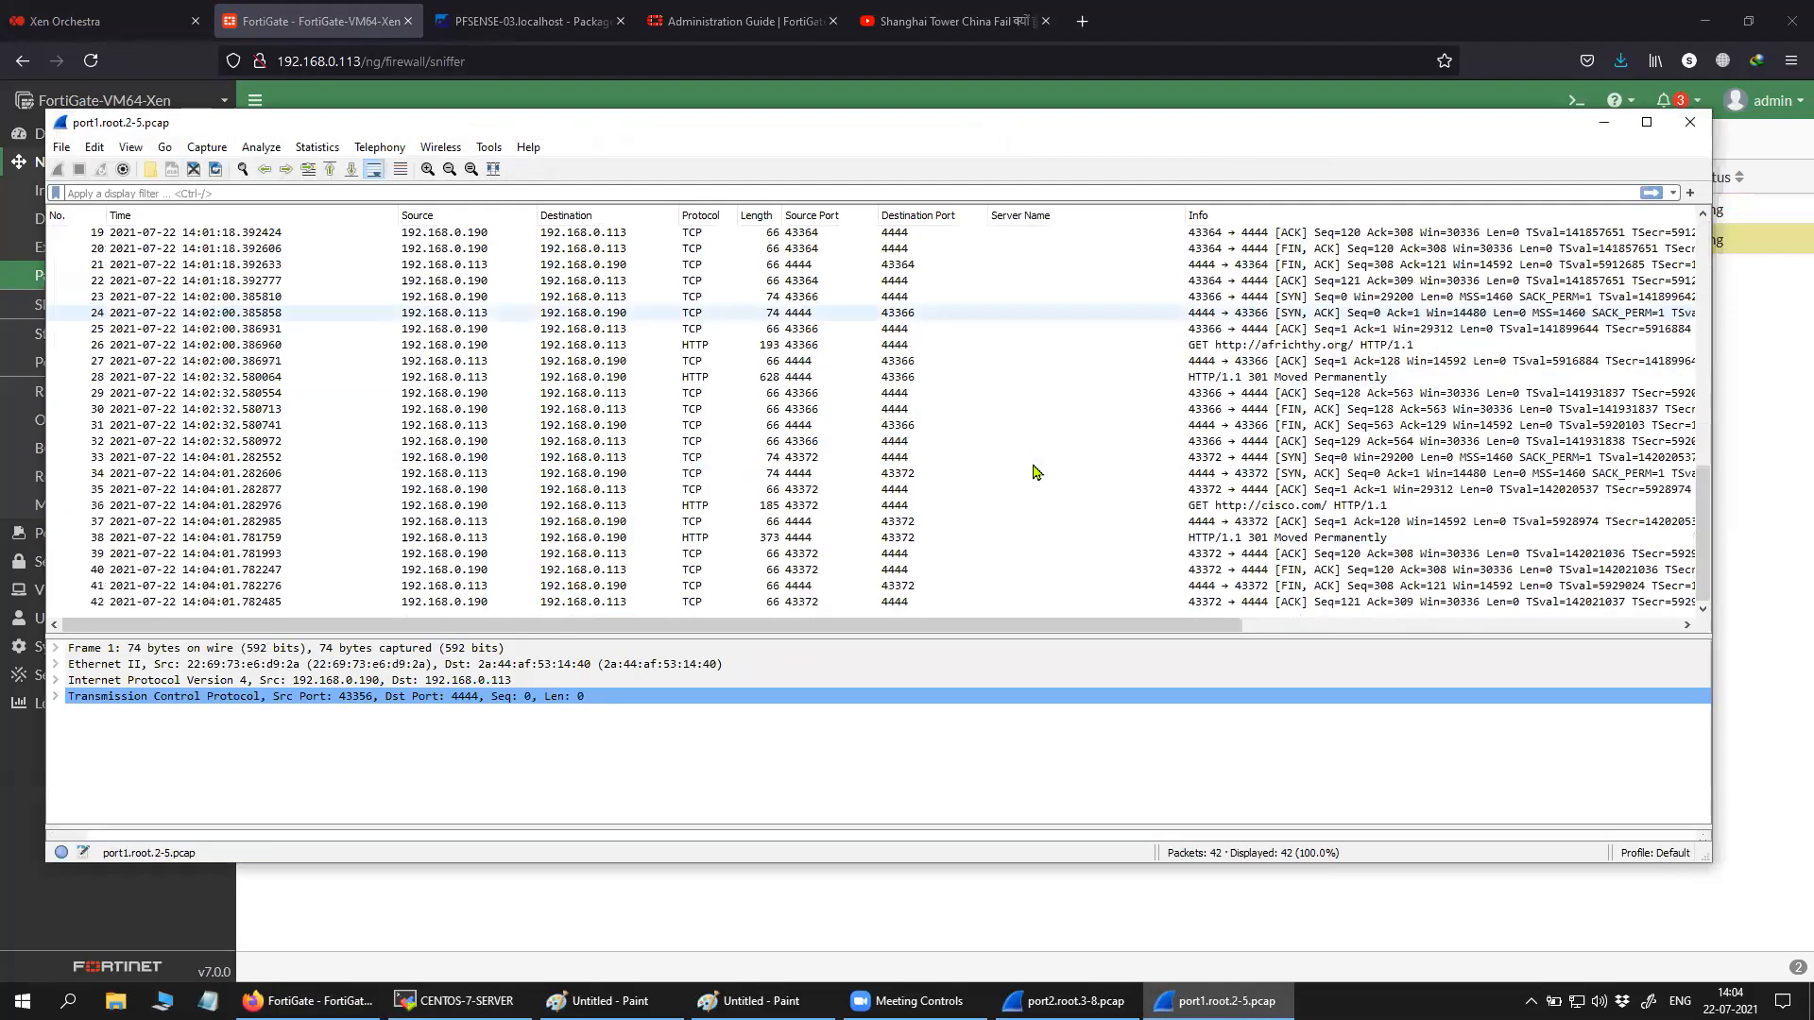
{"action": "left_click", "coordinate": [1236, 508]}
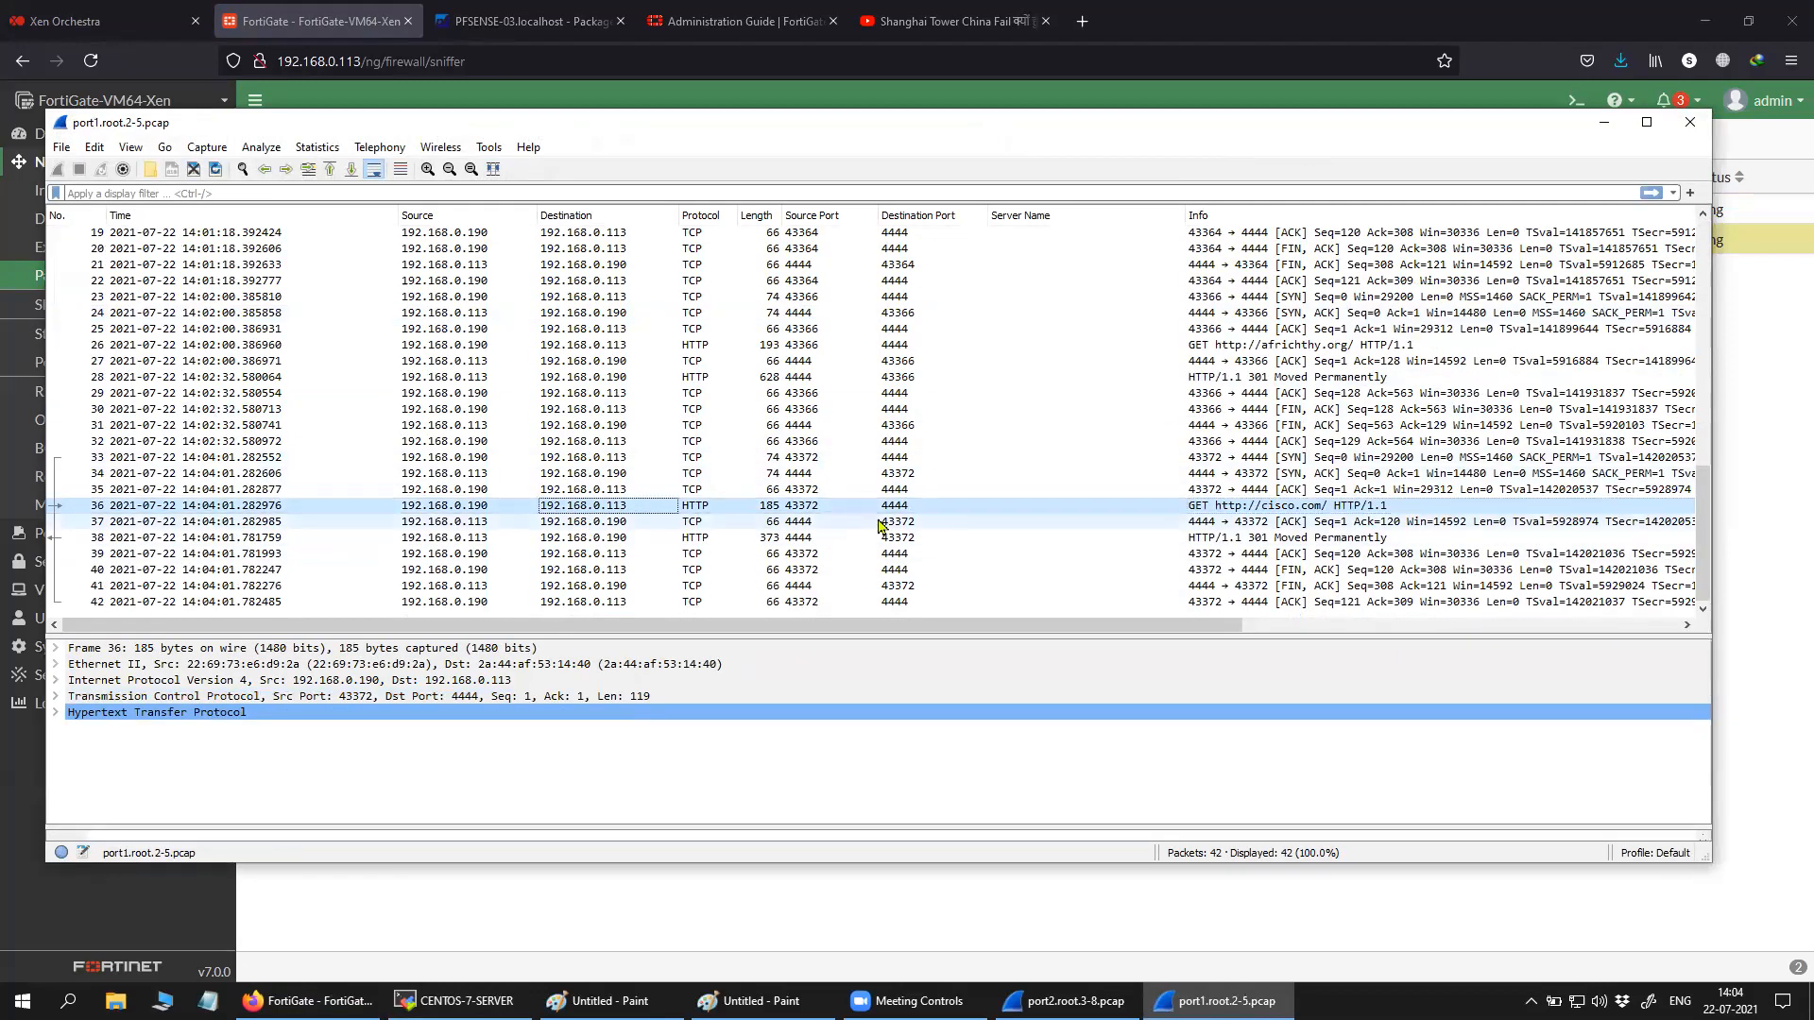
{"action": "right_click", "coordinate": [1329, 515]}
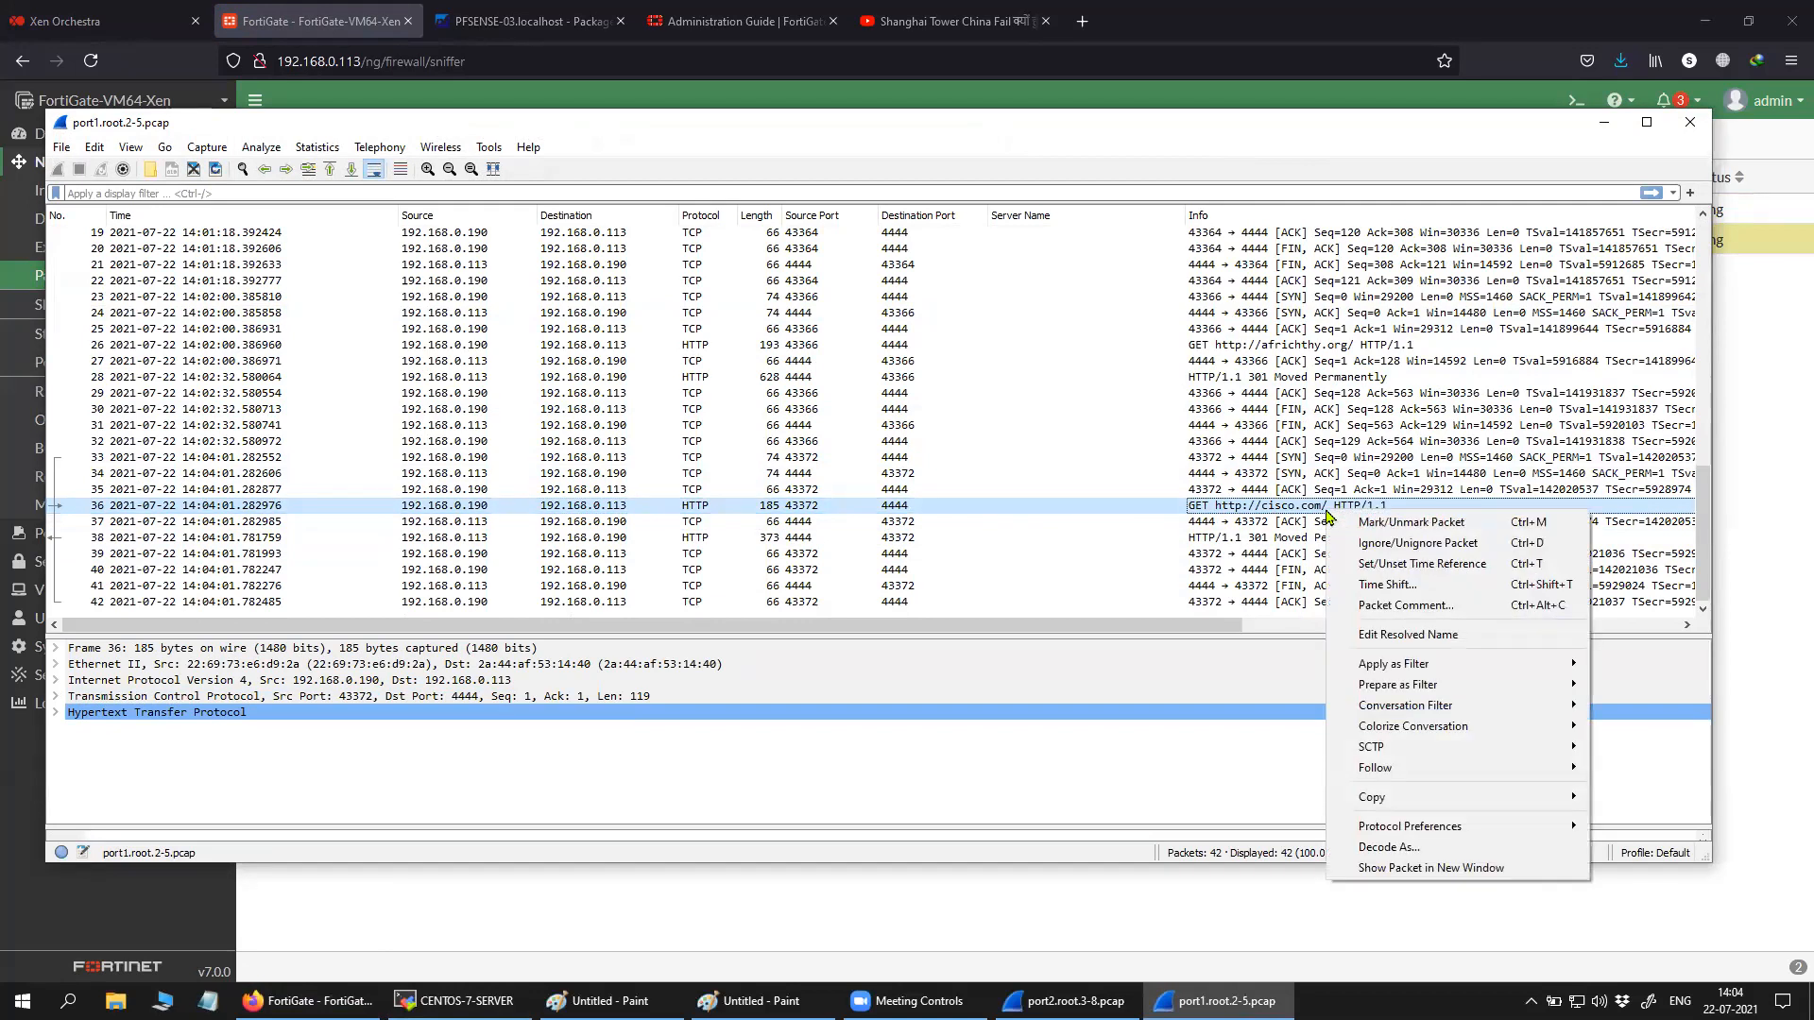
{"action": "left_click", "coordinate": [53, 714]}
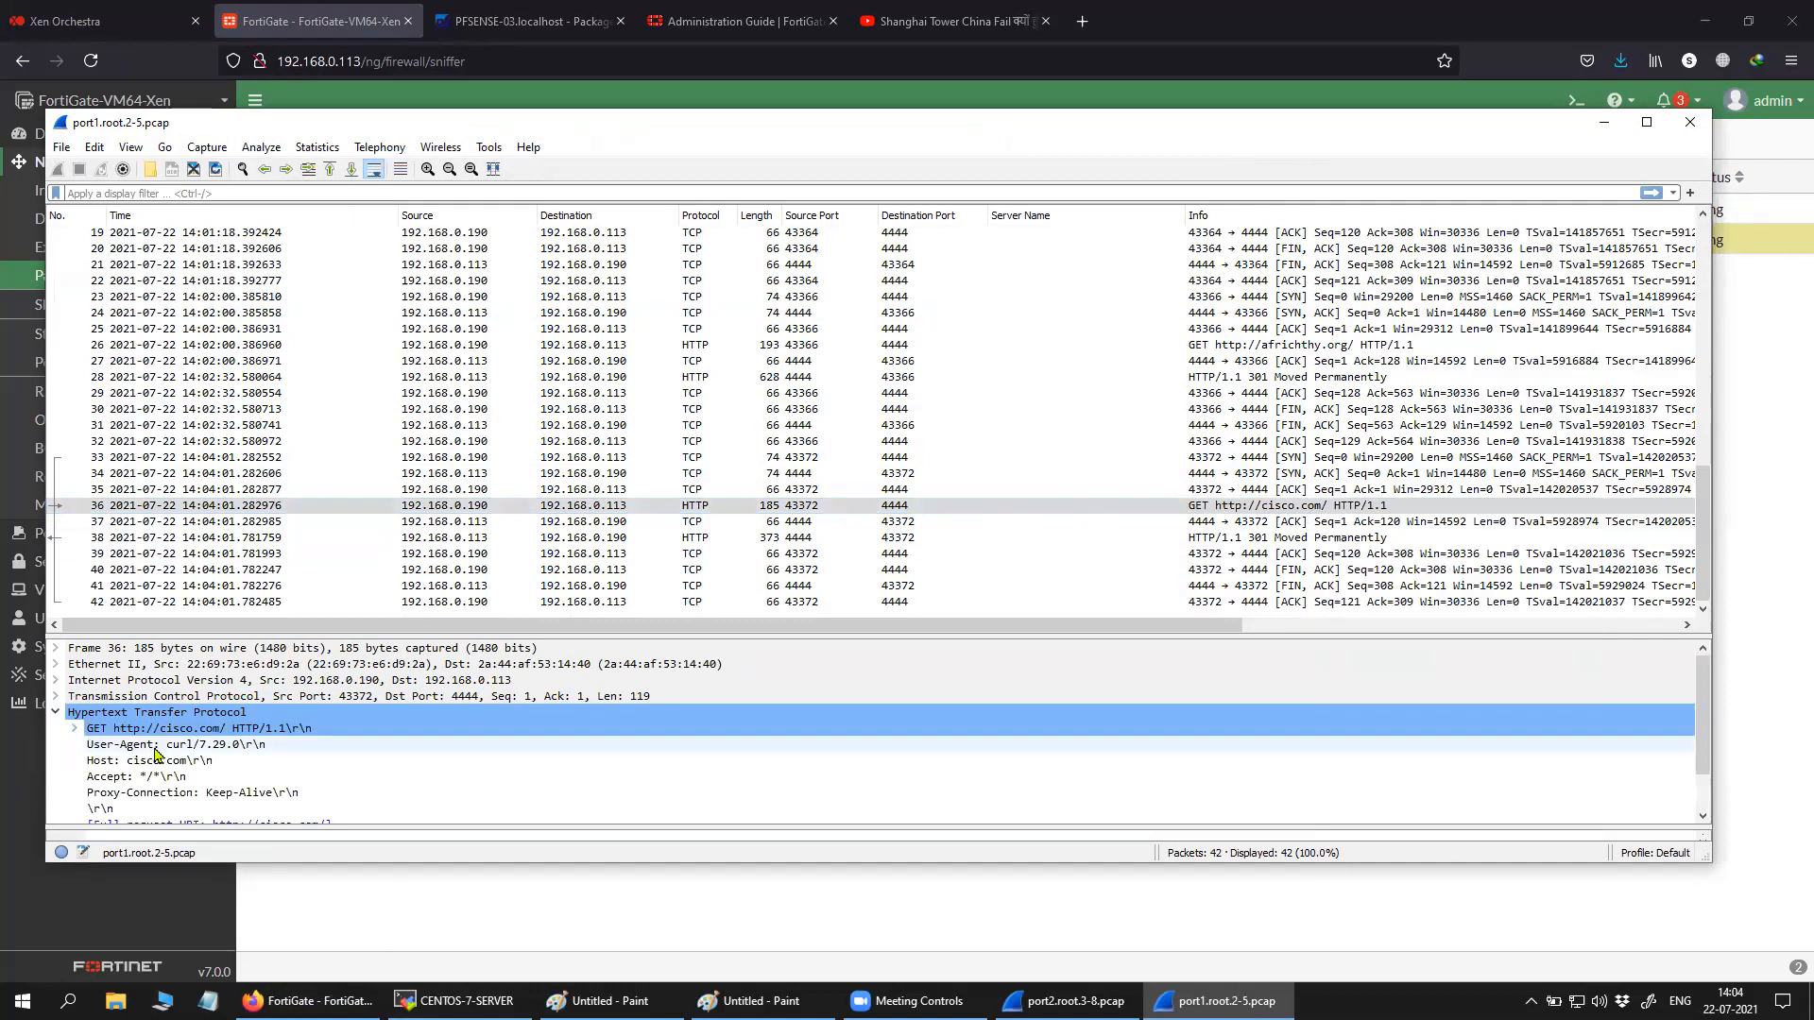
{"action": "scroll", "coordinate": [156, 753], "scroll_direction": "down", "scroll_amount": 1}
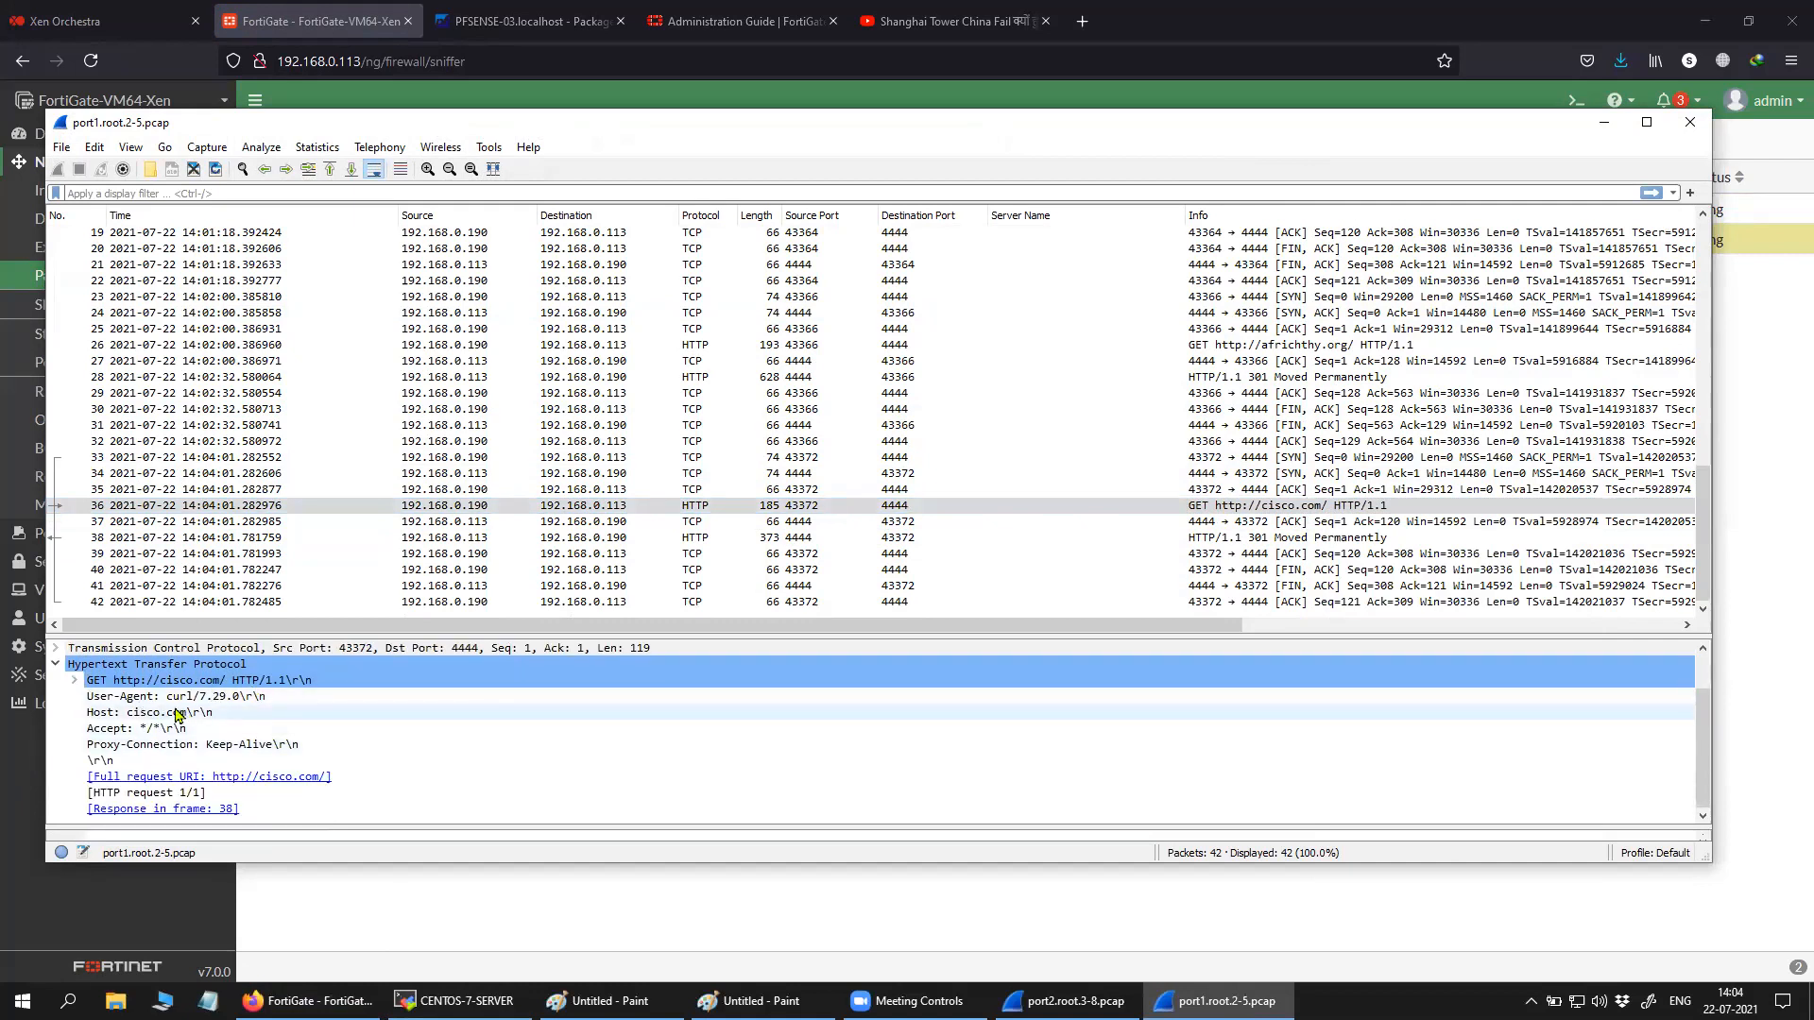
{"action": "left_click", "coordinate": [74, 681]}
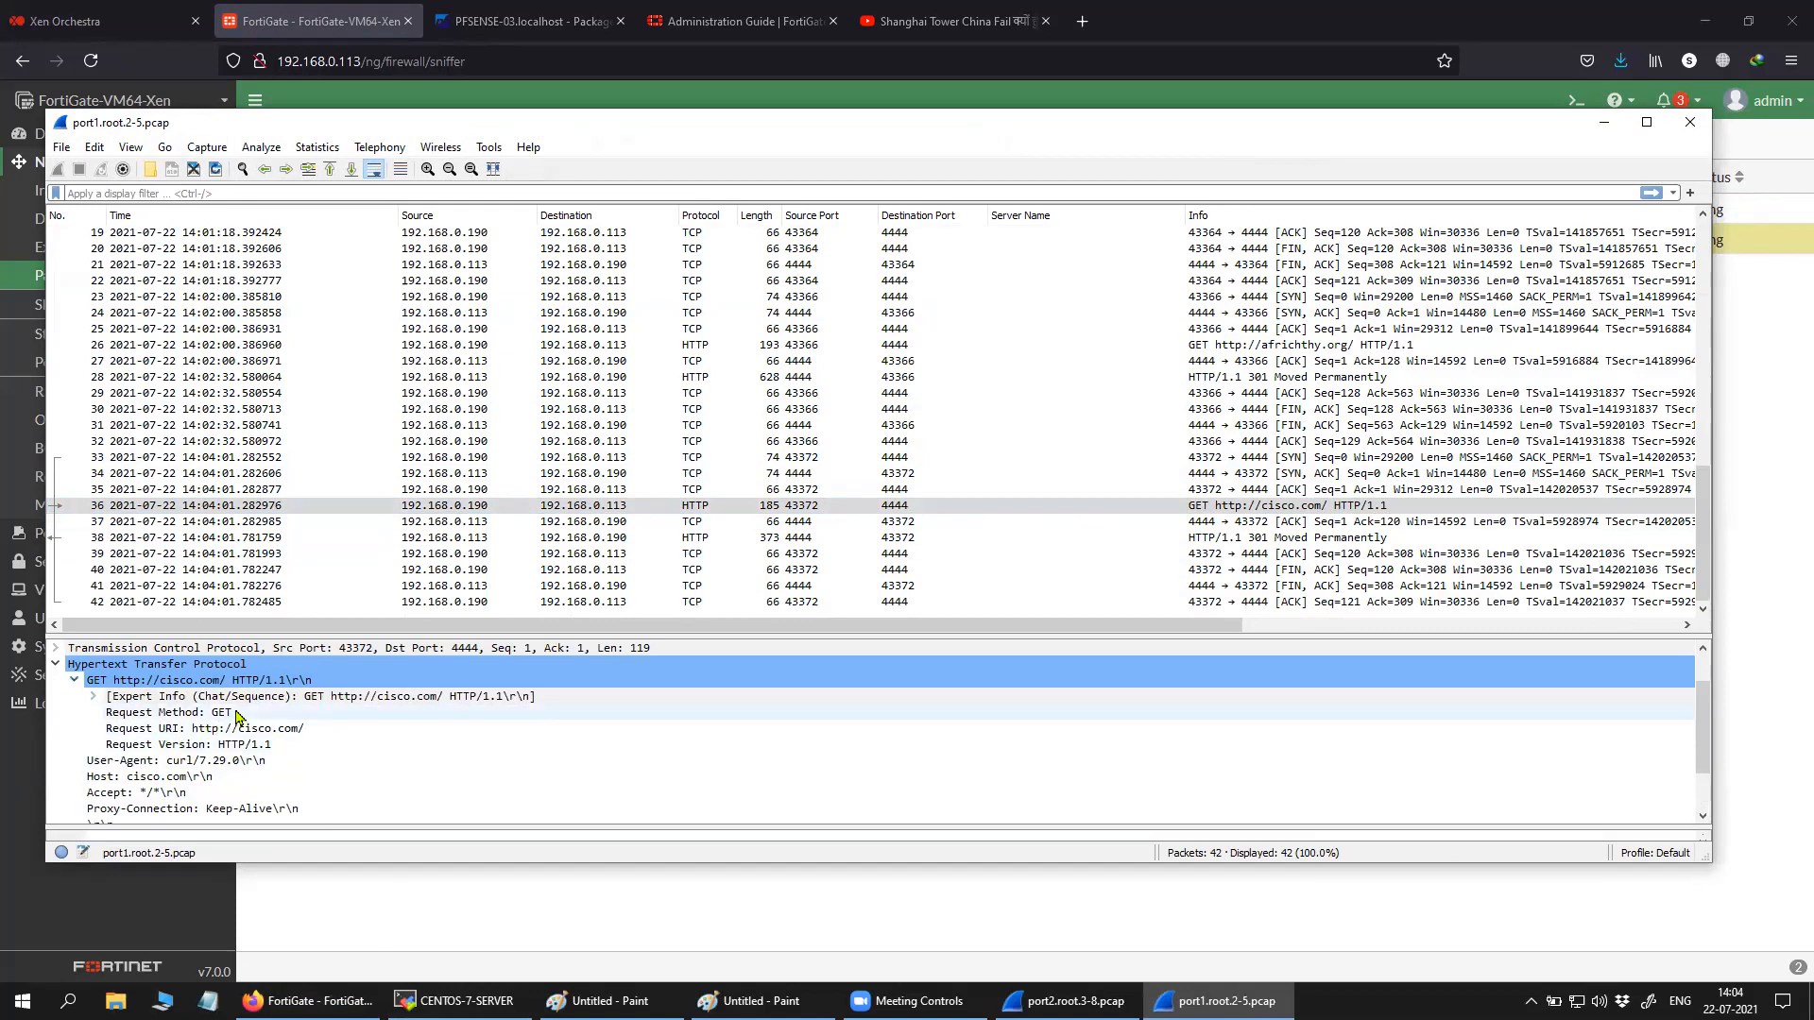
{"action": "scroll", "coordinate": [301, 724], "scroll_direction": "down", "scroll_amount": 1}
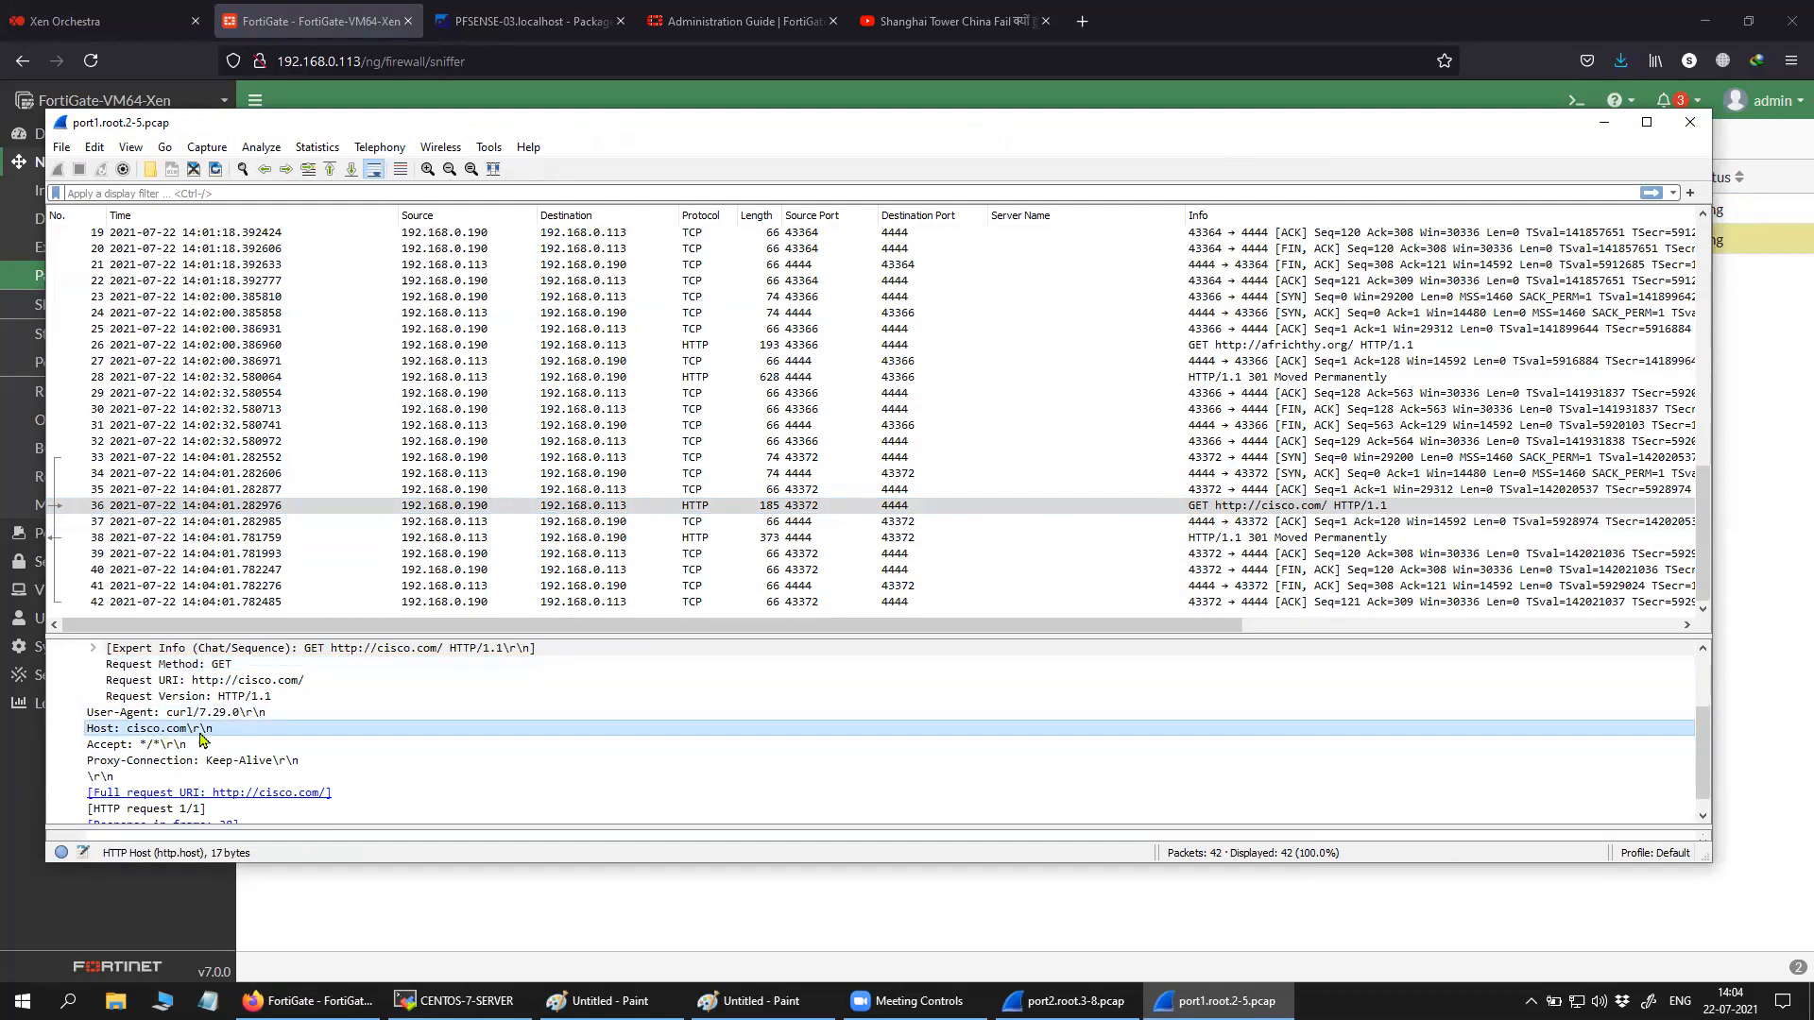
{"action": "left_click", "coordinate": [1285, 506]}
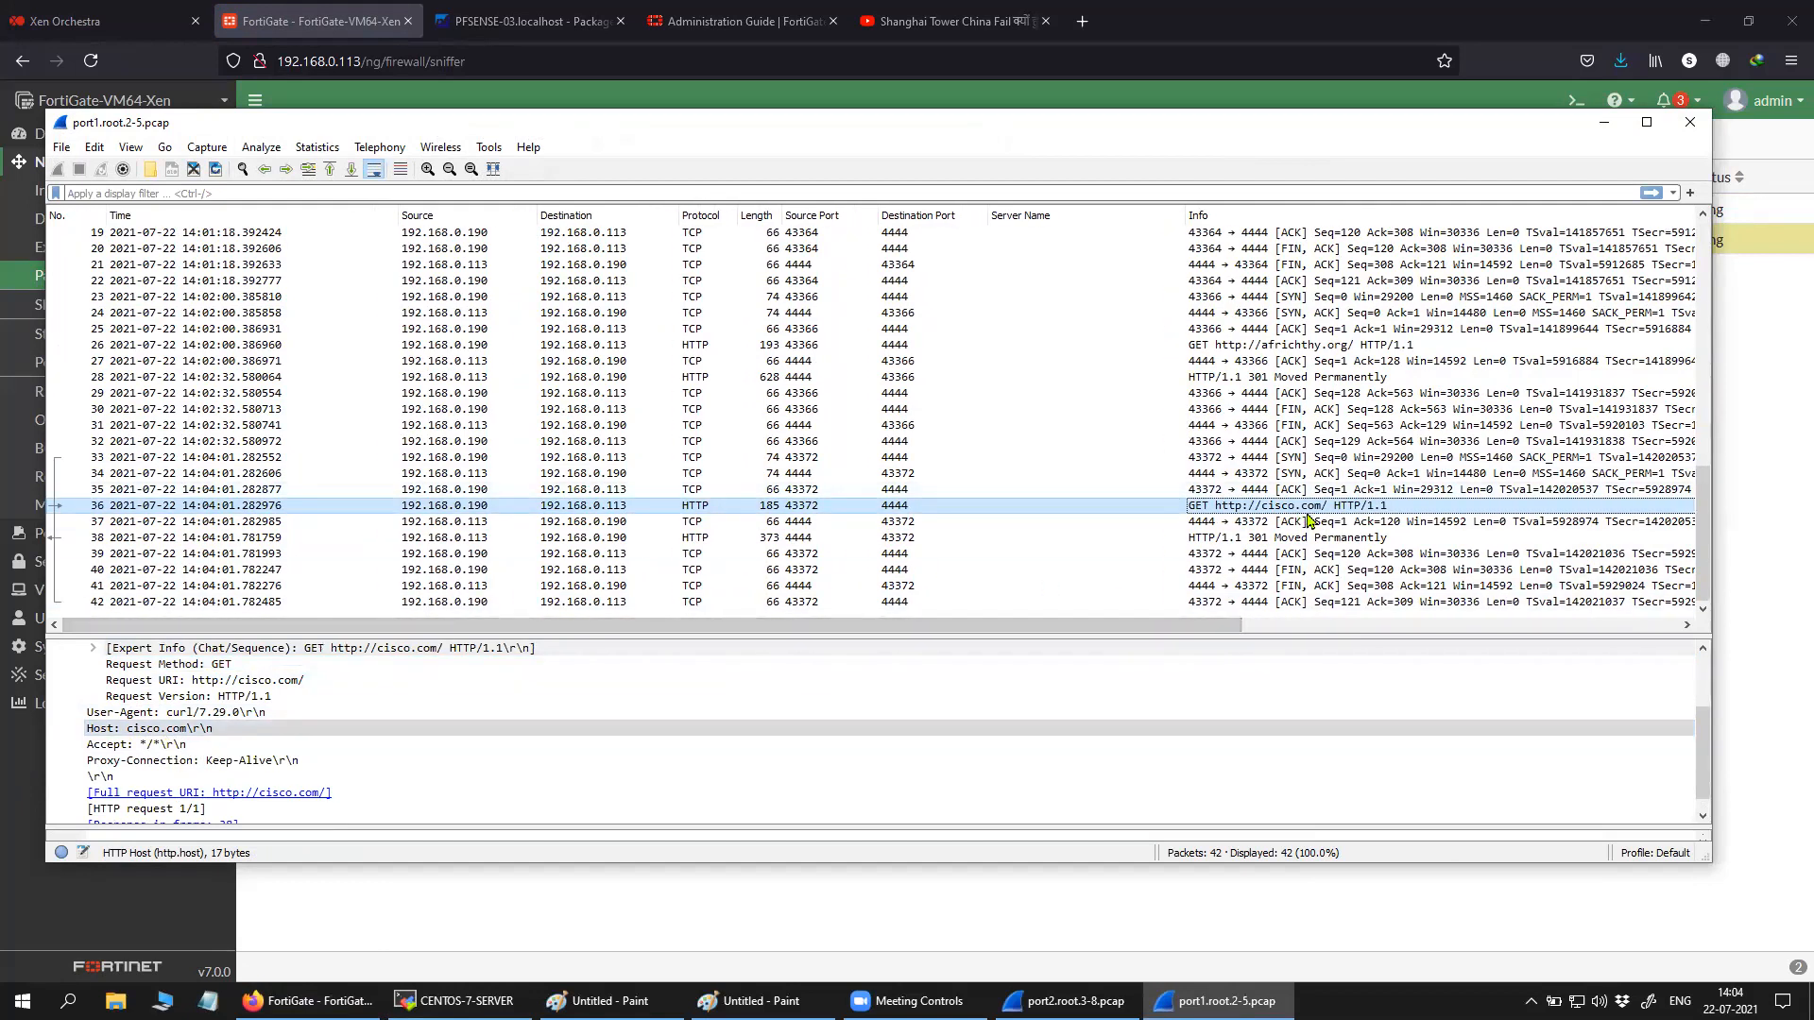
{"action": "left_click_drag", "start_coordinate": [411, 129], "coordinate": [440, 186]}
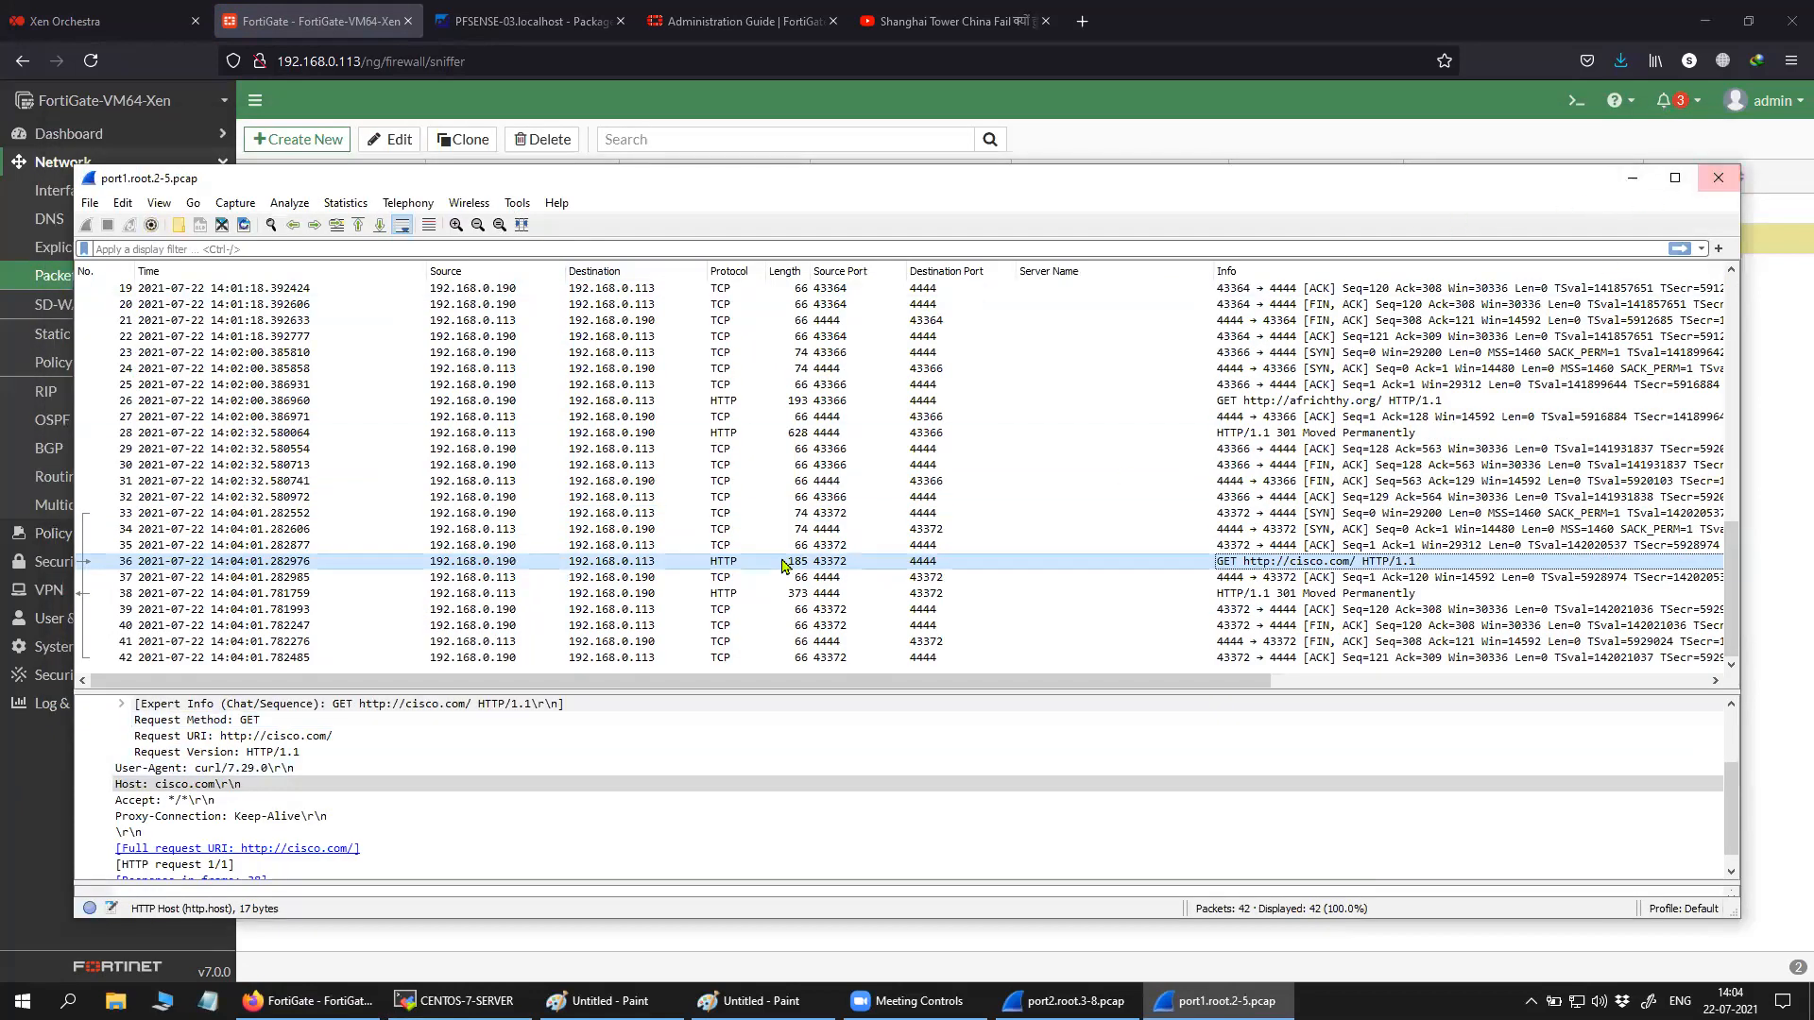
{"action": "left_click", "coordinate": [1718, 177]}
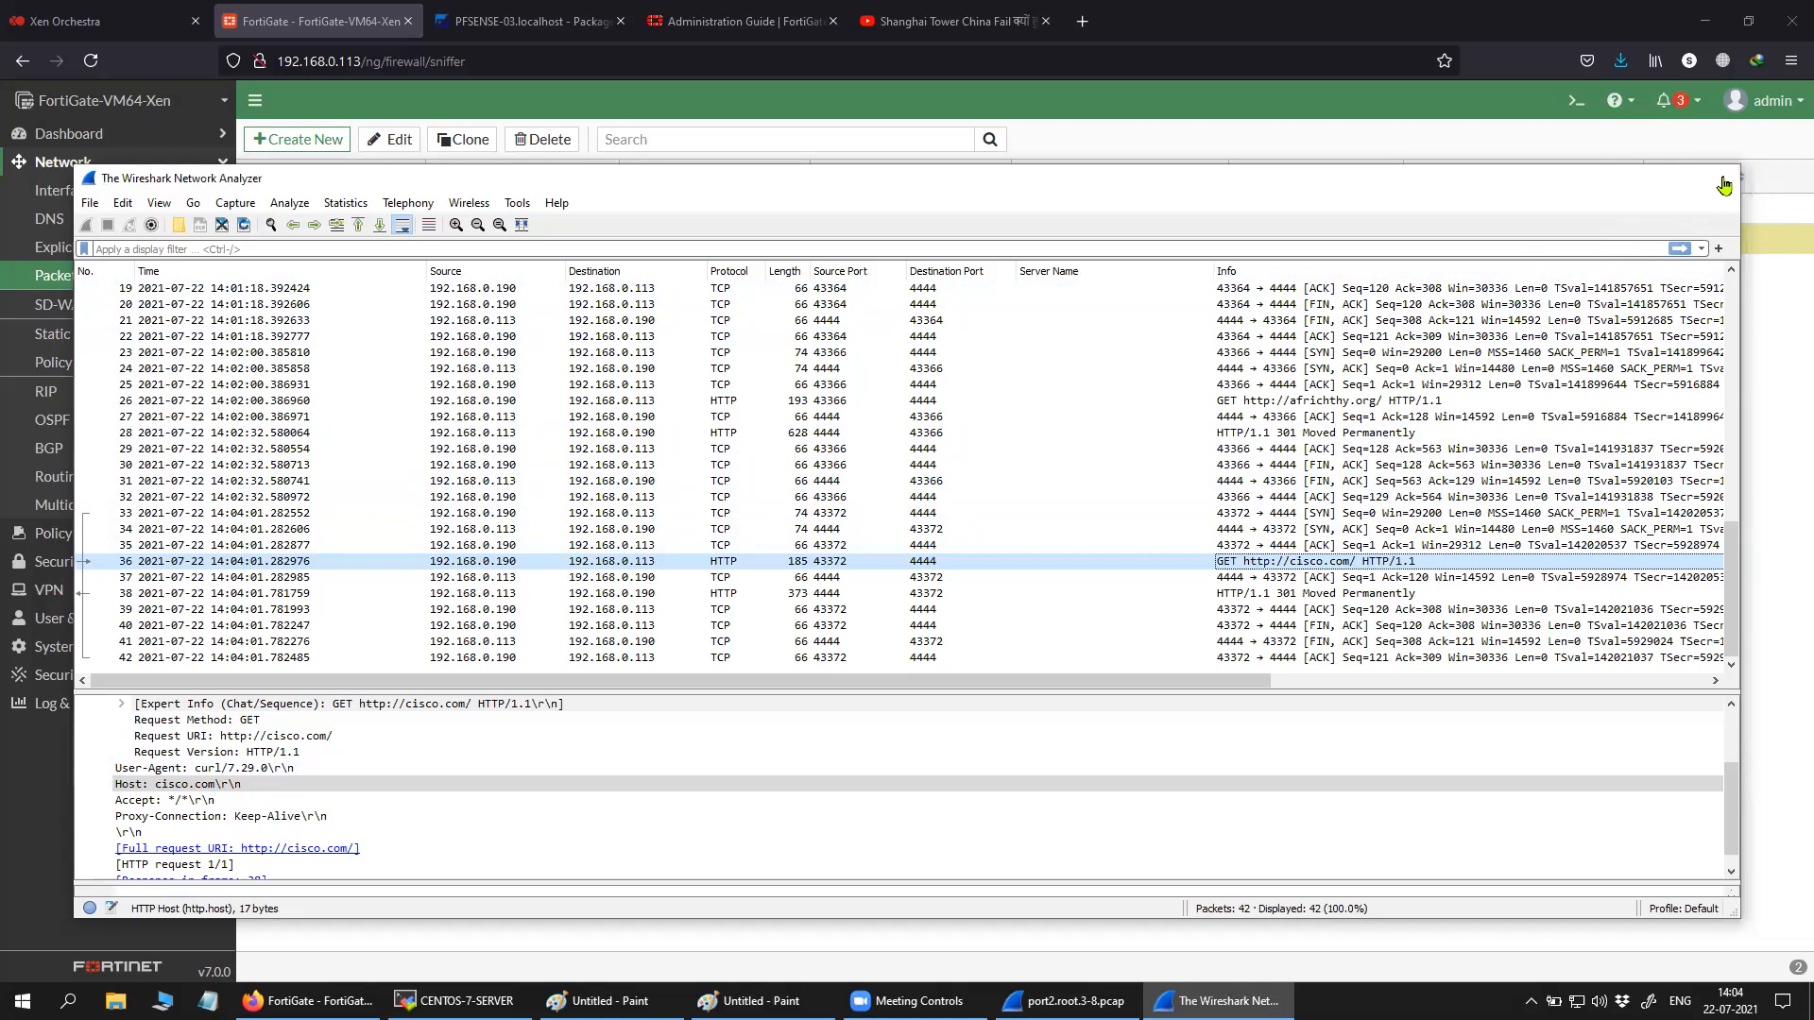
Download the updated port2 capture from the FortiGate and open it with Wireshark.
{"action": "right_click", "coordinate": [822, 224]}
{"action": "left_click", "coordinate": [886, 395]}
{"action": "left_click", "coordinate": [1597, 579]}
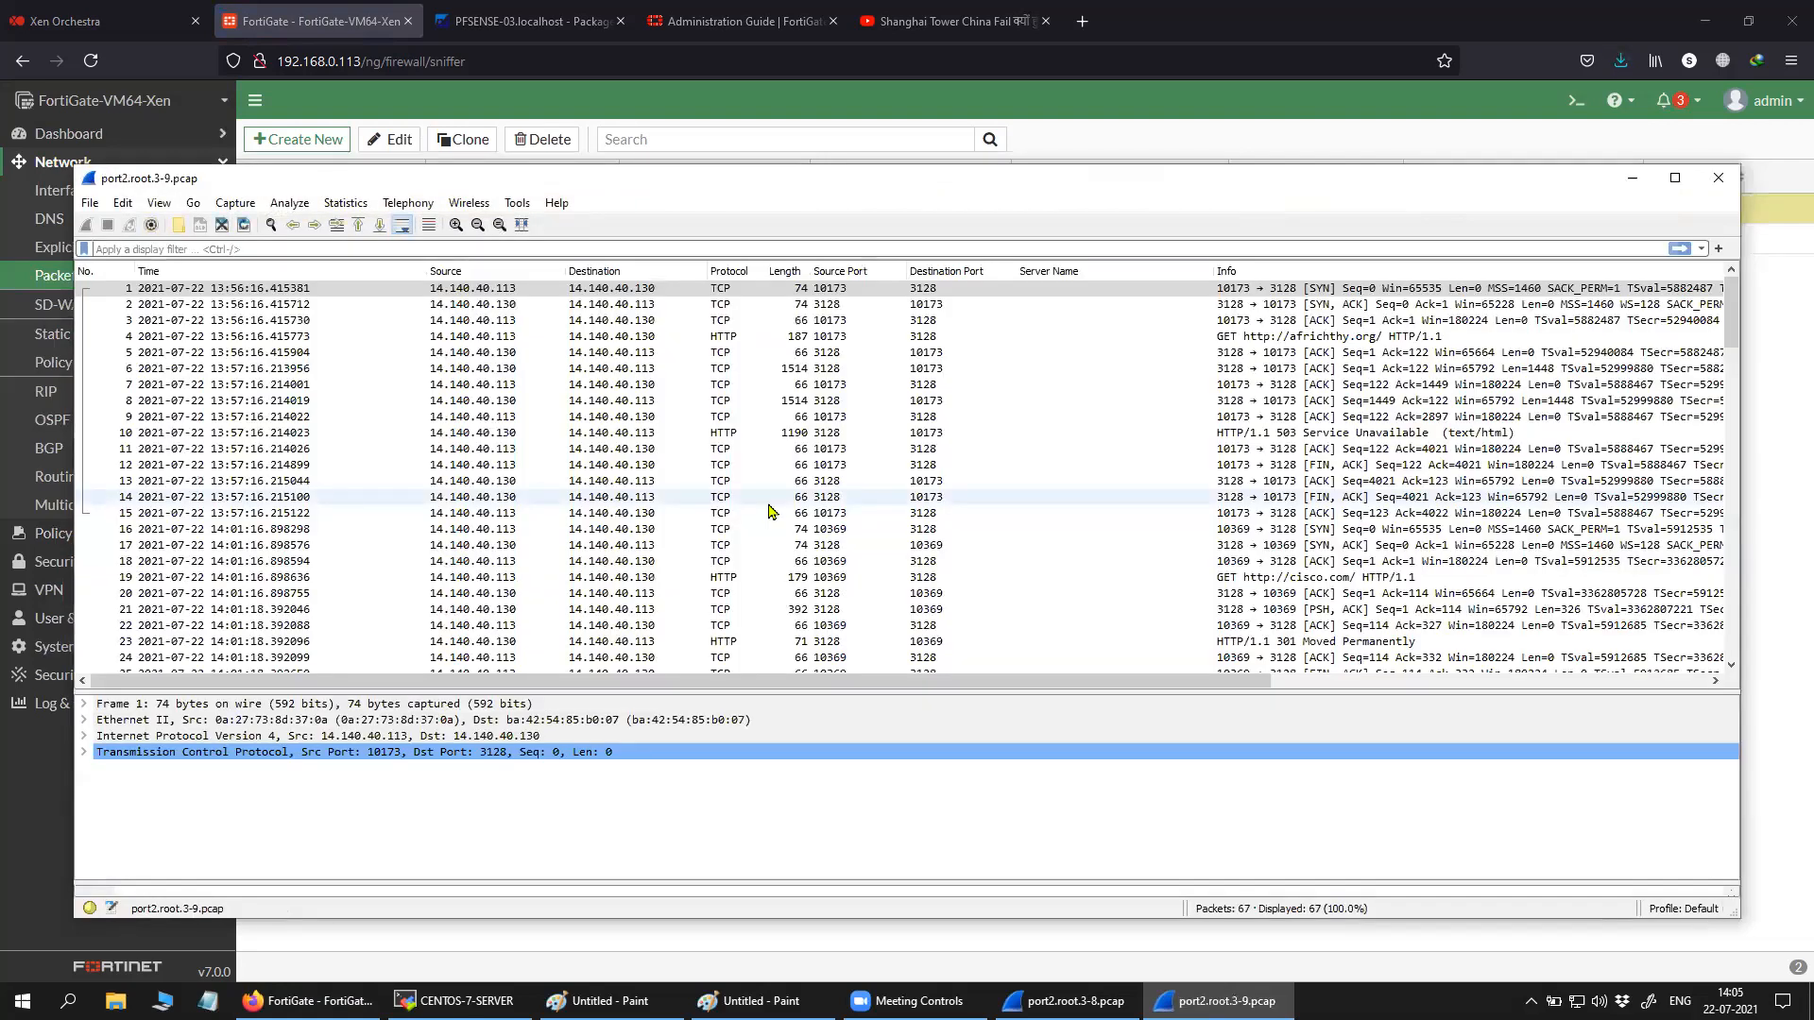
Examine the latest cisco.com GET packet in the port2 capture, including its destination address, and select its HTTP response packet.
{"action": "scroll", "coordinate": [779, 518], "scroll_direction": "up", "scroll_amount": 2}
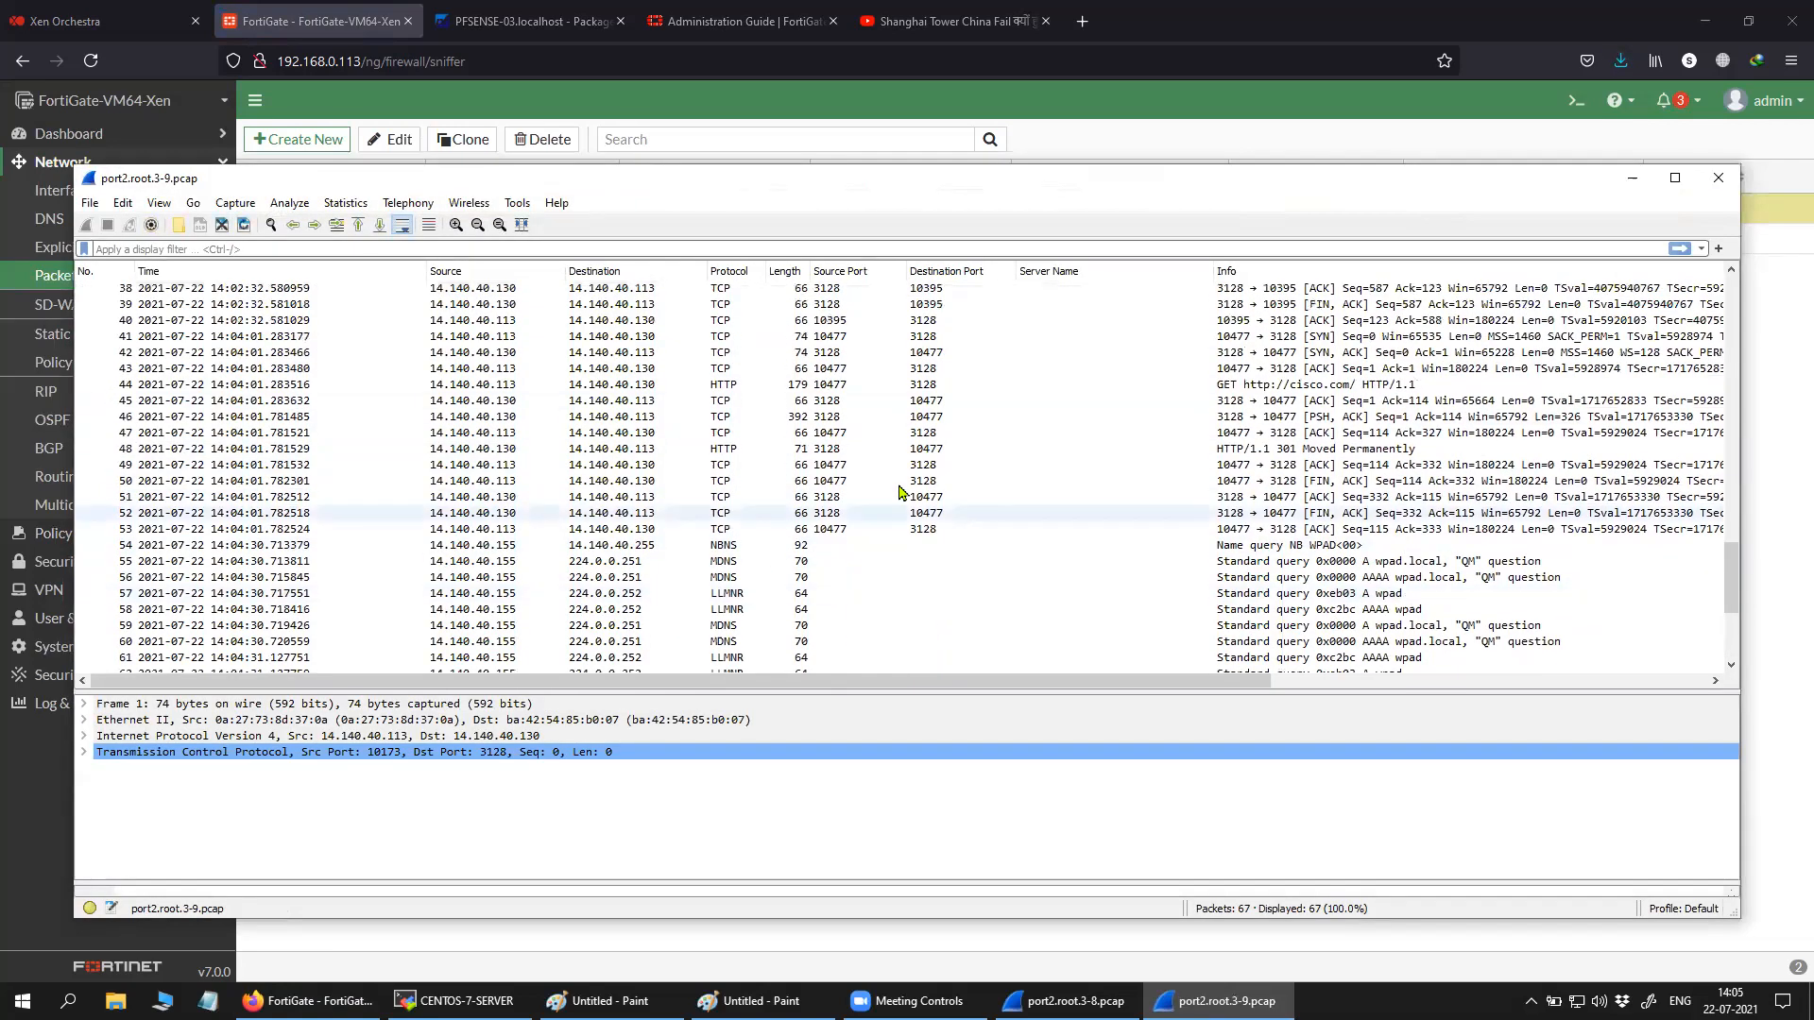
{"action": "left_click", "coordinate": [1172, 385]}
{"action": "left_click", "coordinate": [610, 388]}
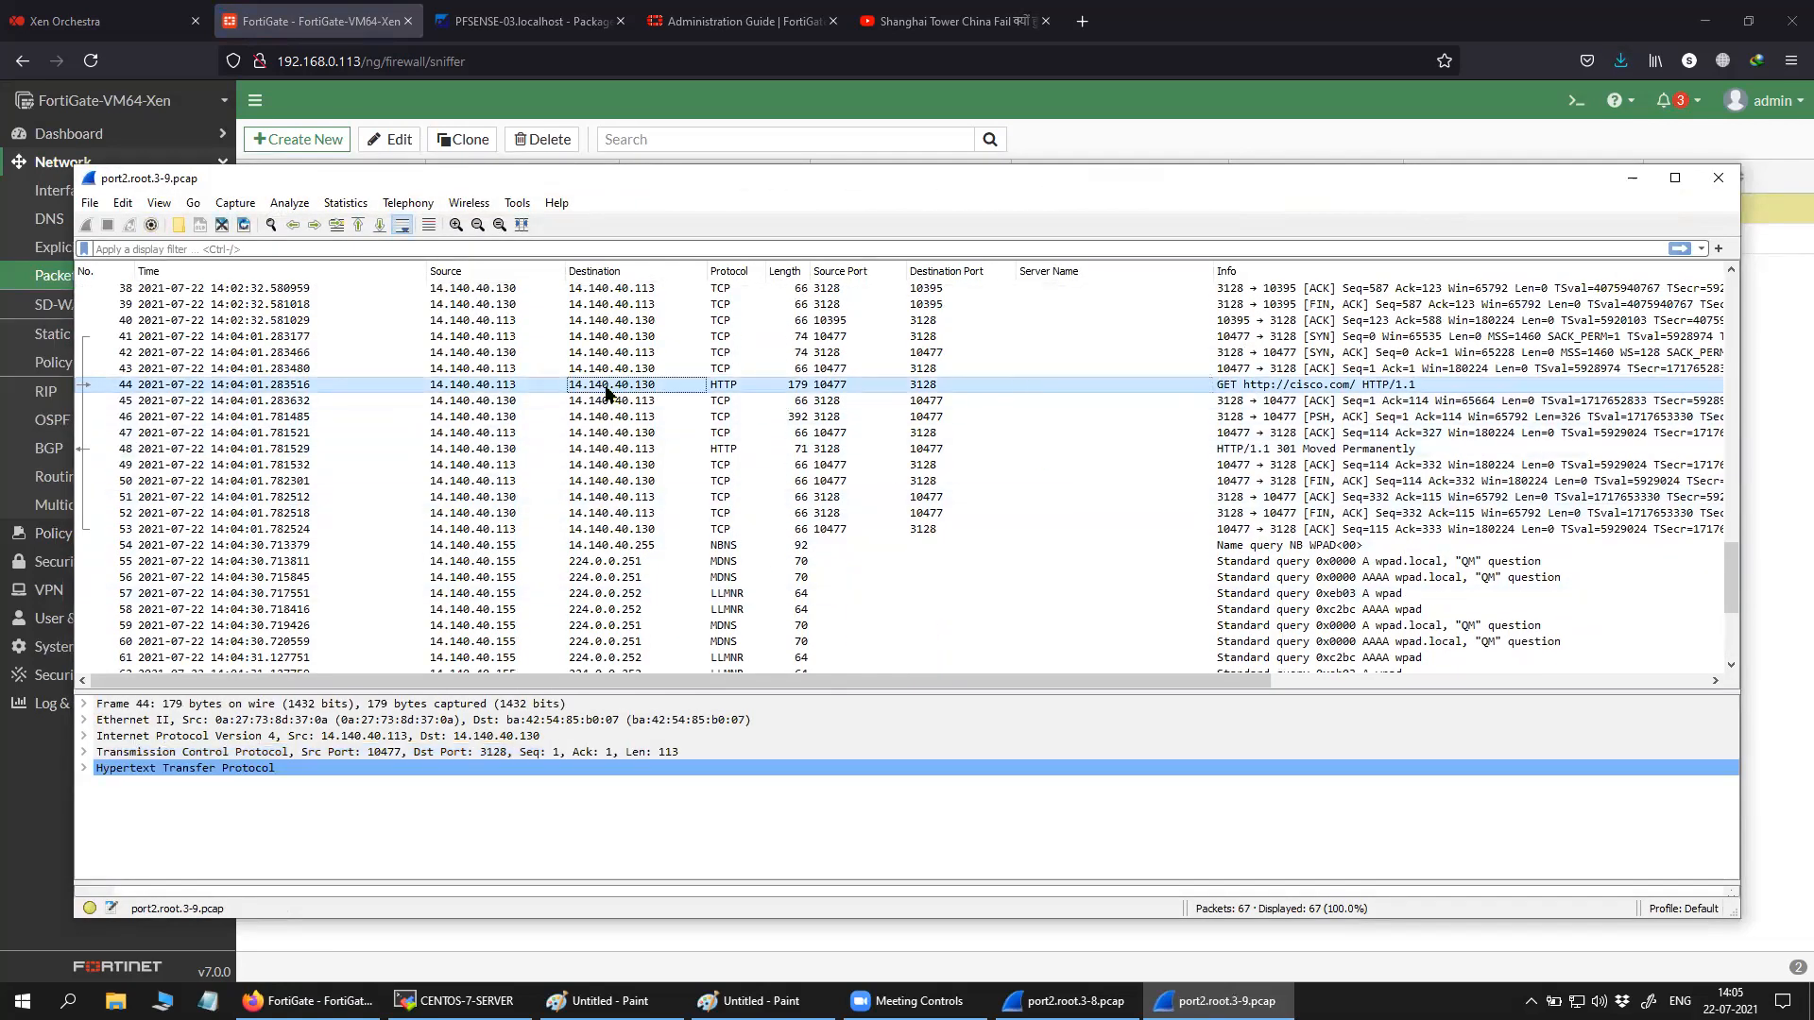
{"action": "left_click", "coordinate": [1336, 485]}
{"action": "left_click", "coordinate": [1325, 495]}
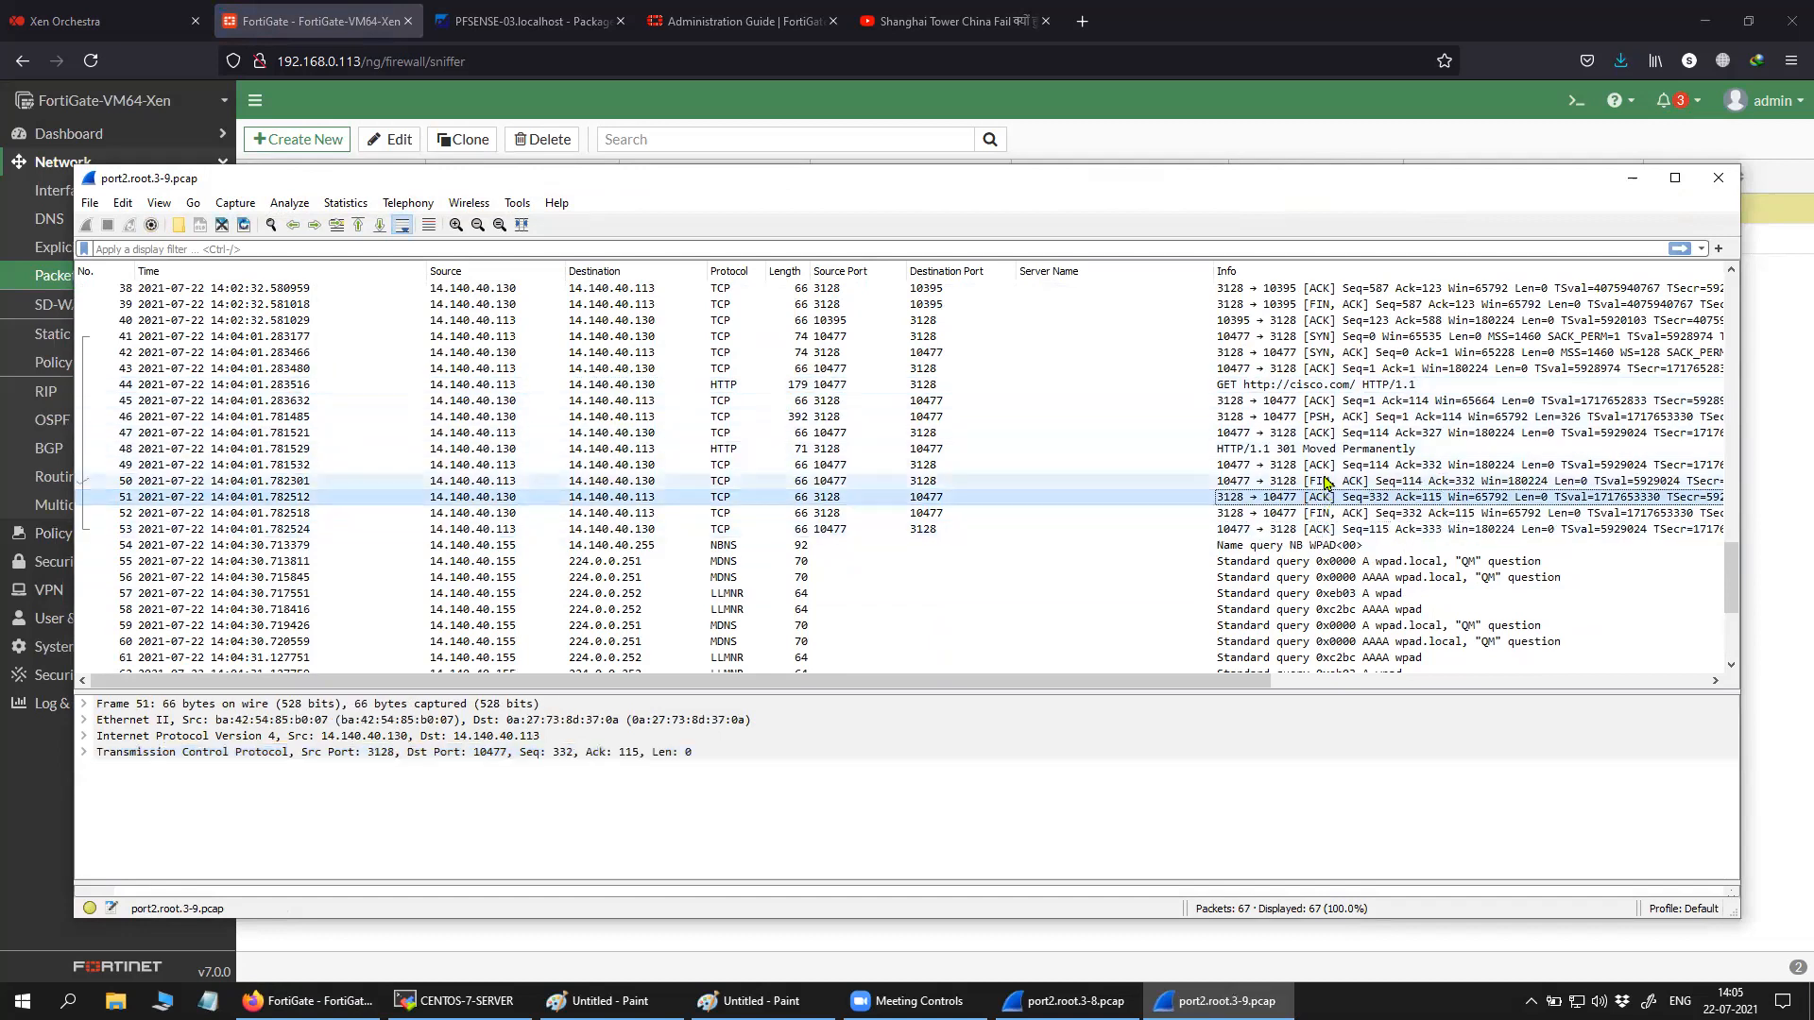
{"action": "left_click", "coordinate": [1318, 449]}
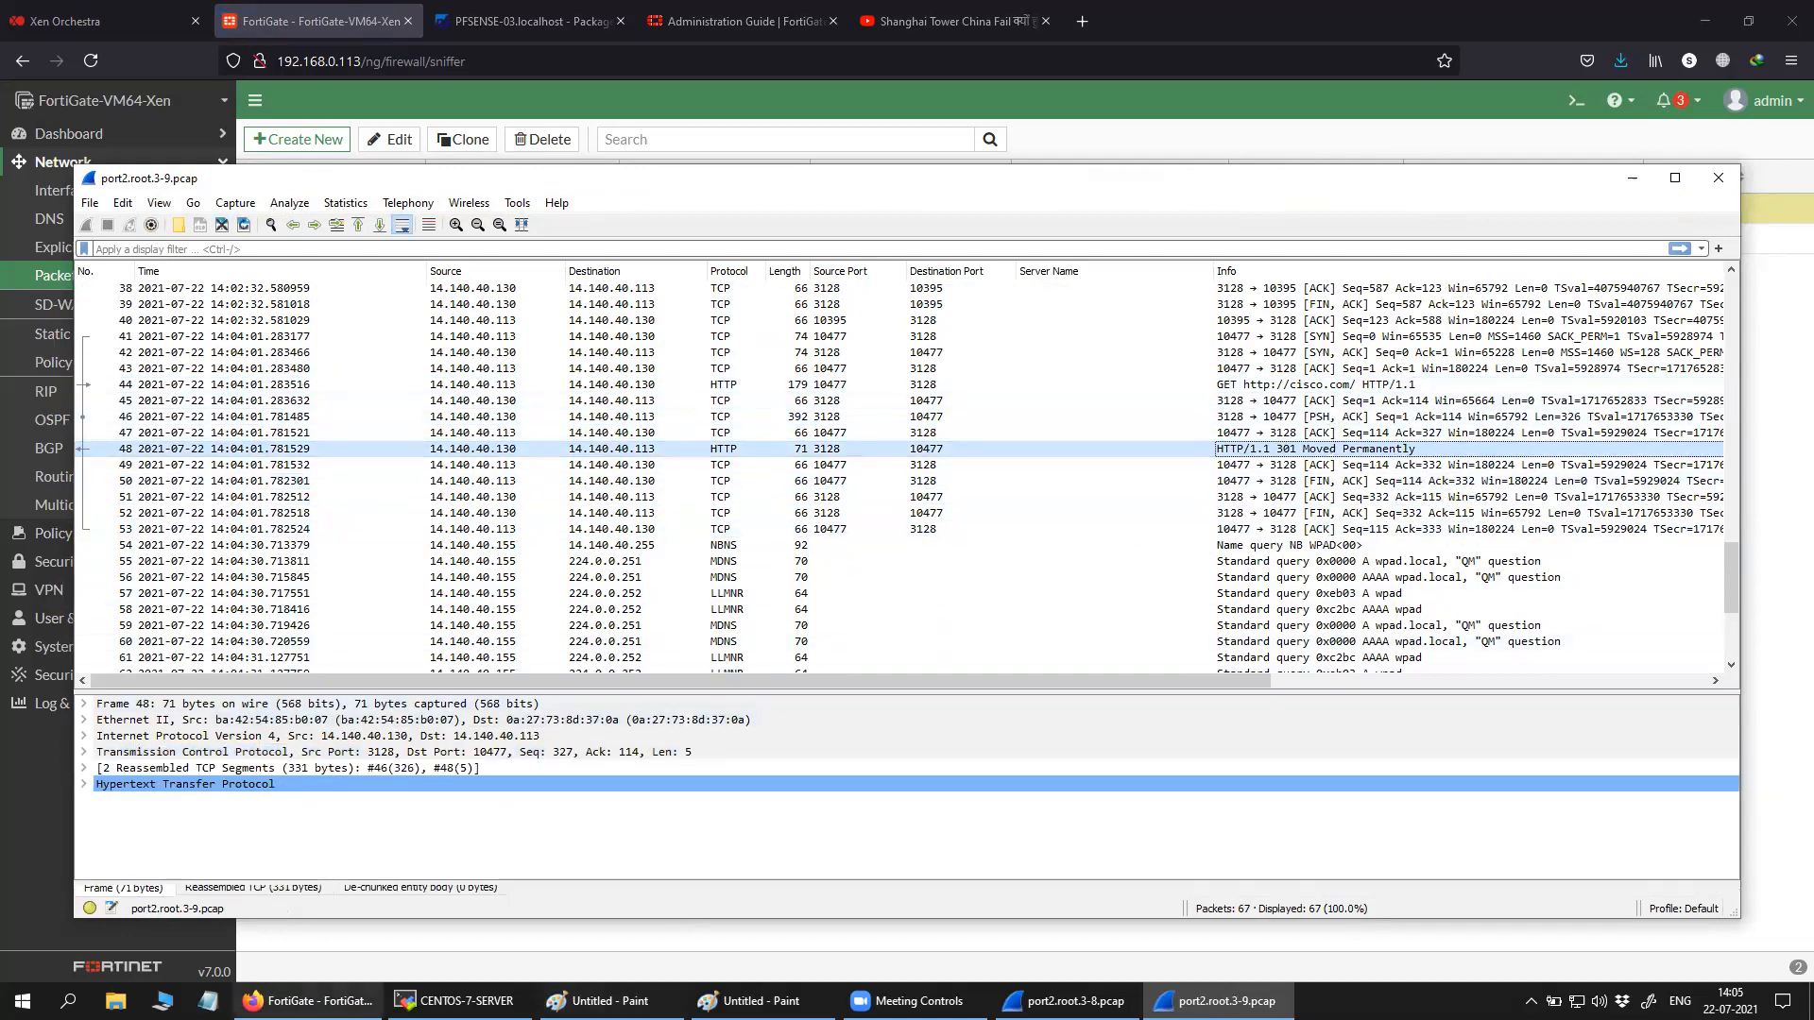
Return to the CENTOS-7-SERVER terminal and review the latest cisco.com curl output from the command to the end of the connection.
{"action": "left_click", "coordinate": [460, 1000]}
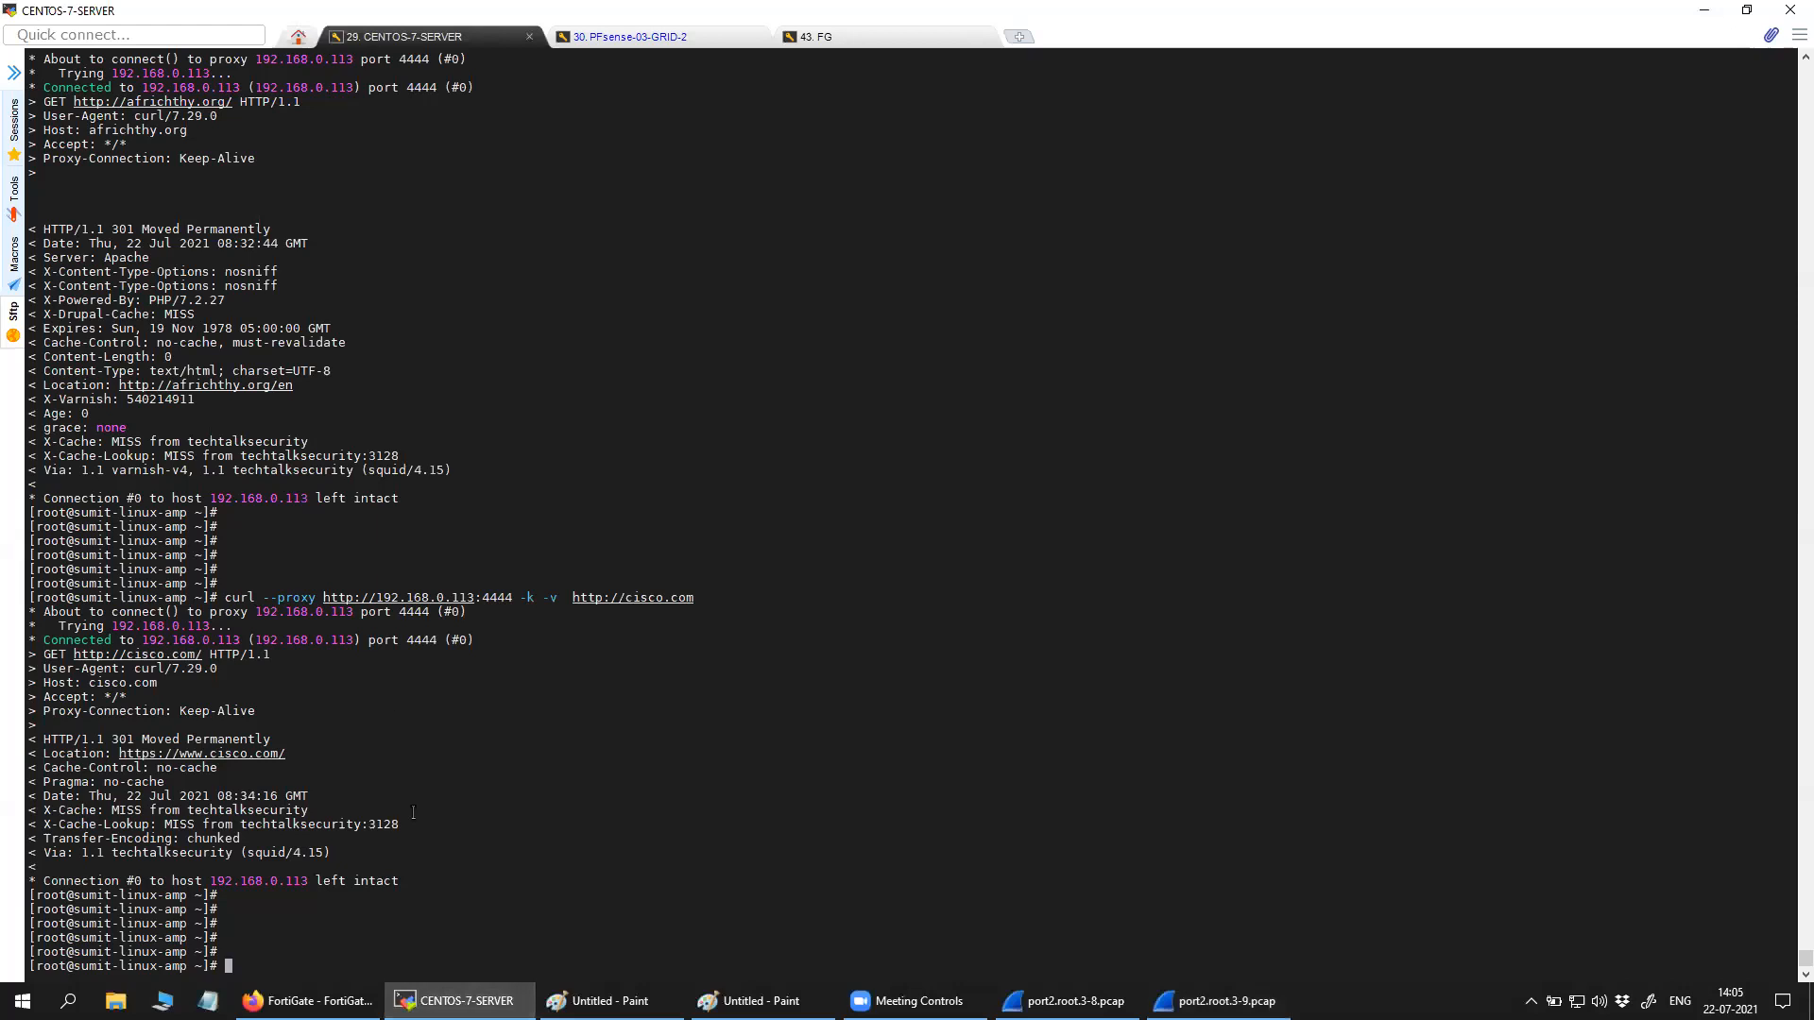
{"action": "left_click_drag", "start_coordinate": [419, 877], "coordinate": [32, 598]}
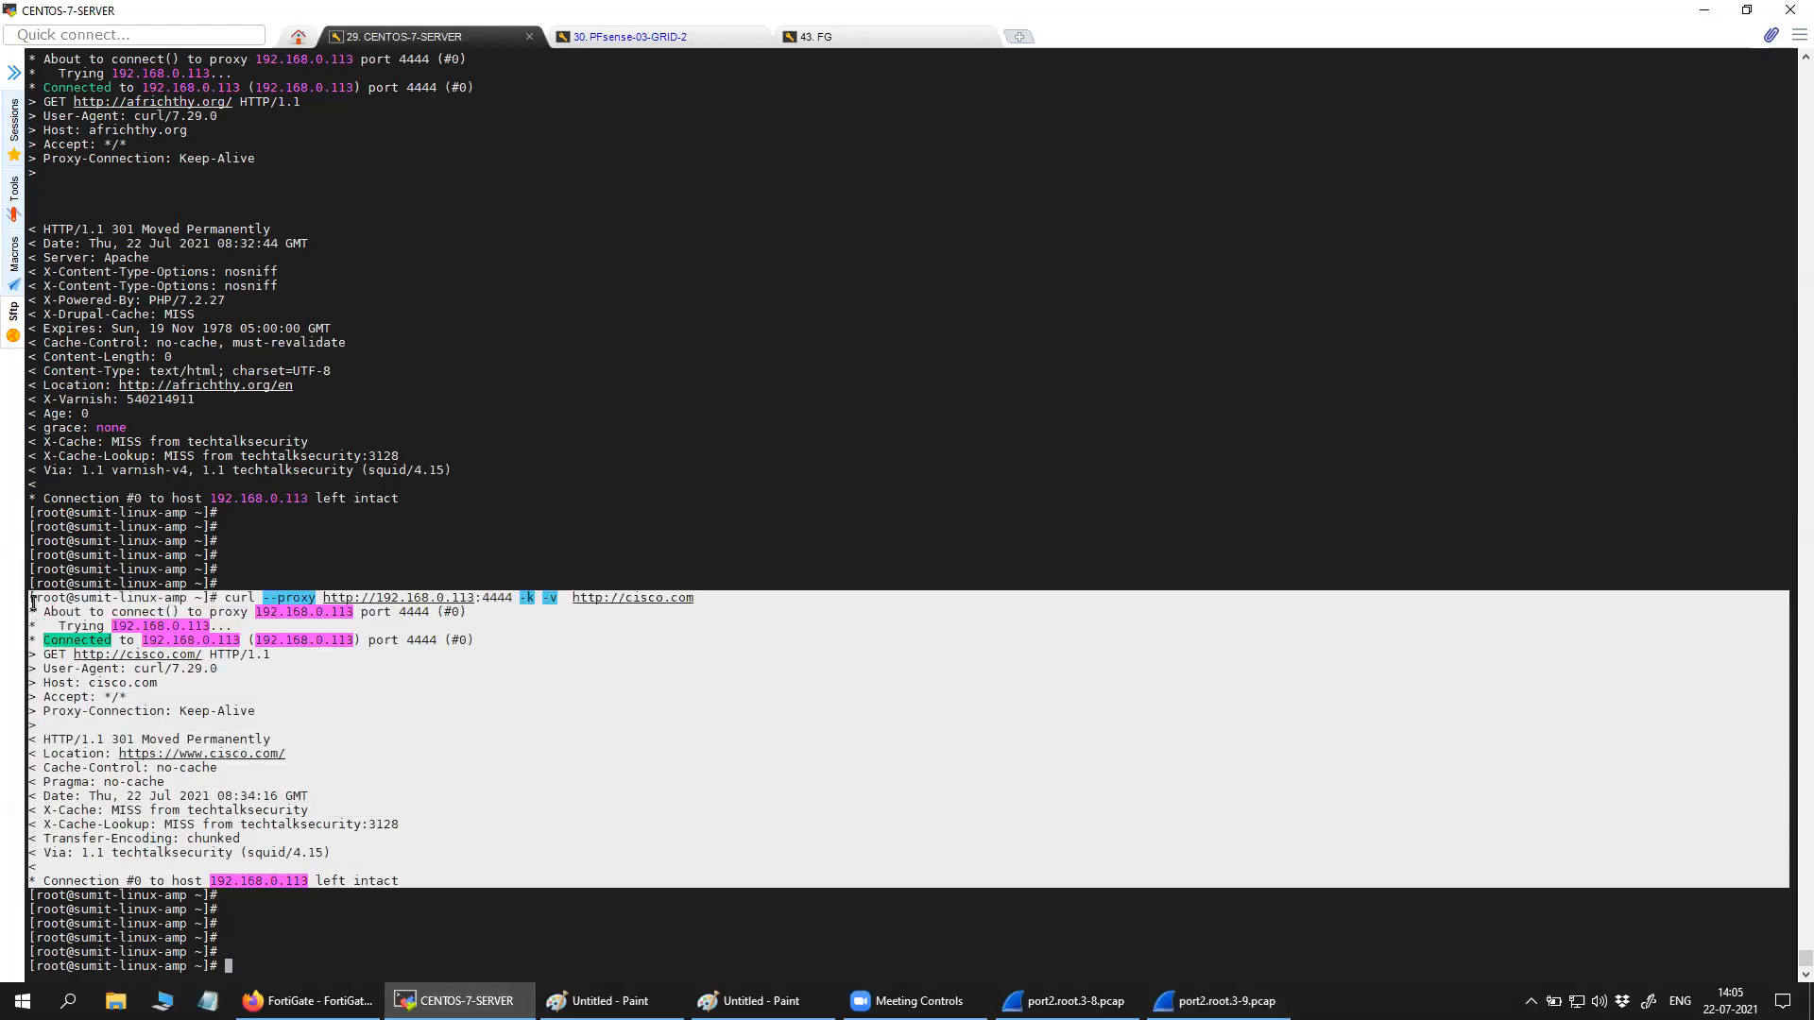
{"action": "left_click", "coordinate": [595, 792]}
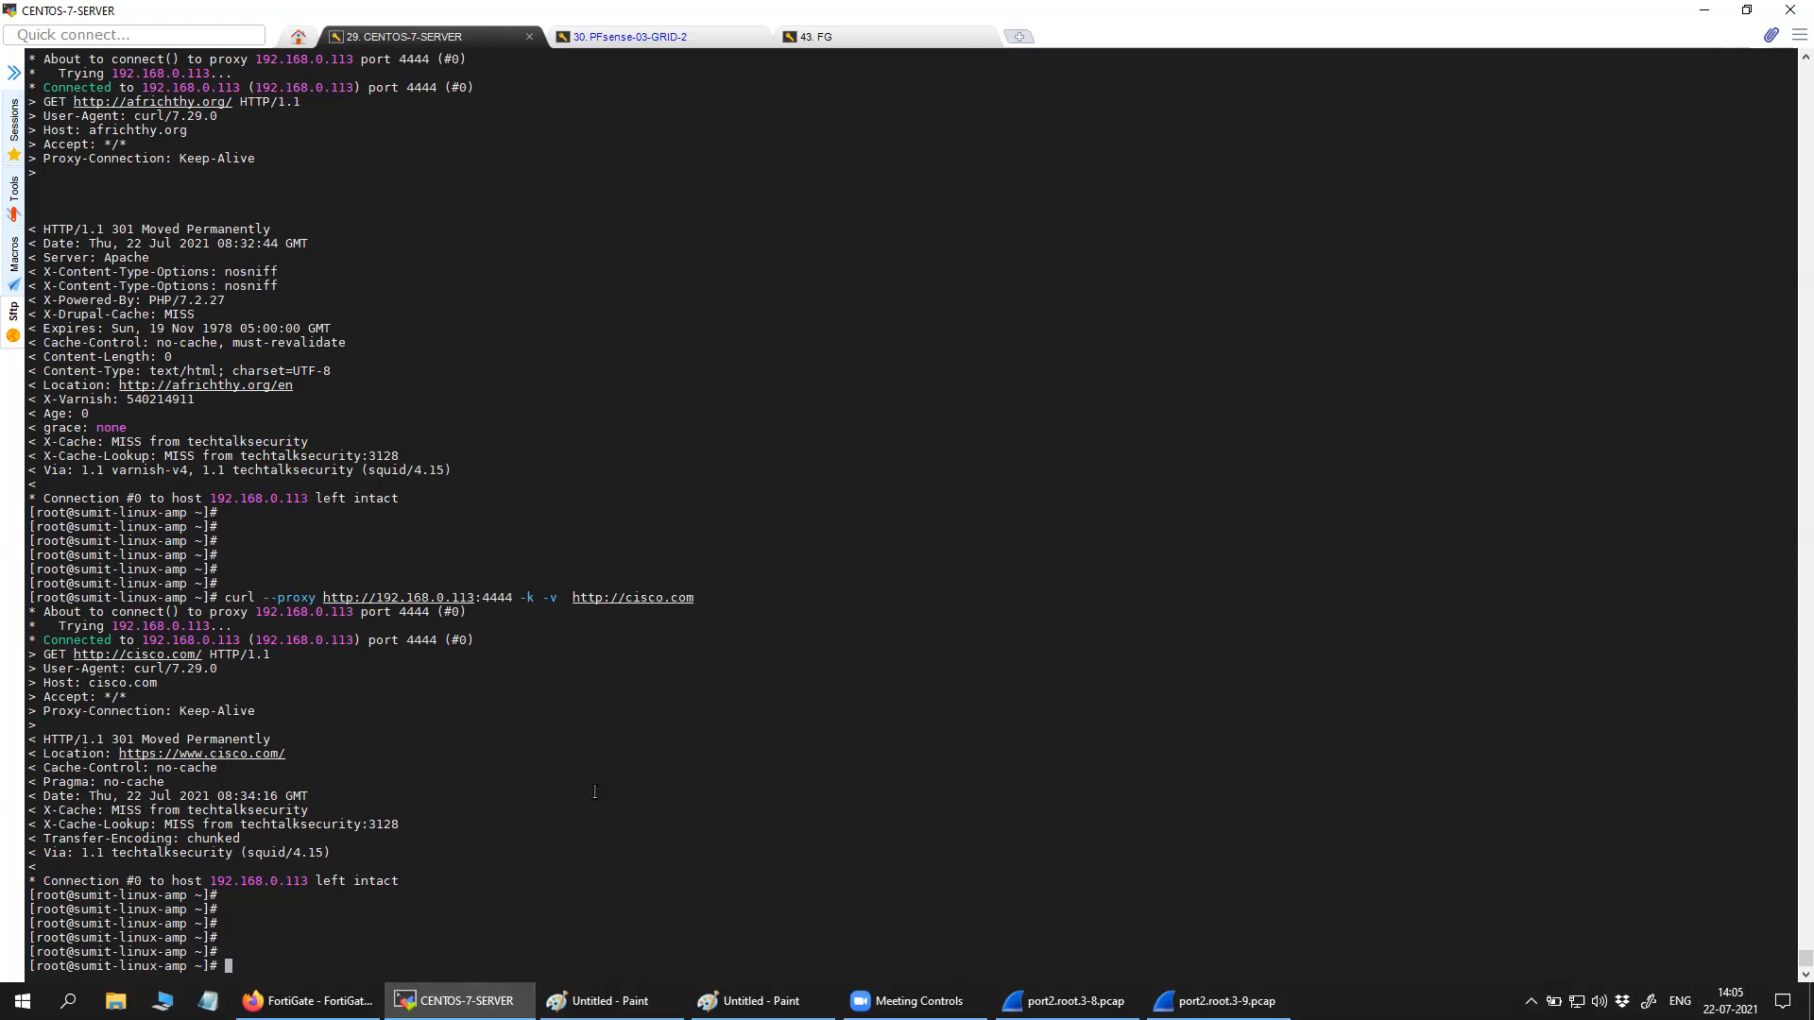
{"action": "key", "text": "Return"}
{"action": "key", "text": "Return"}
{"action": "key", "text": "Return"}
{"action": "key", "text": "Return"}
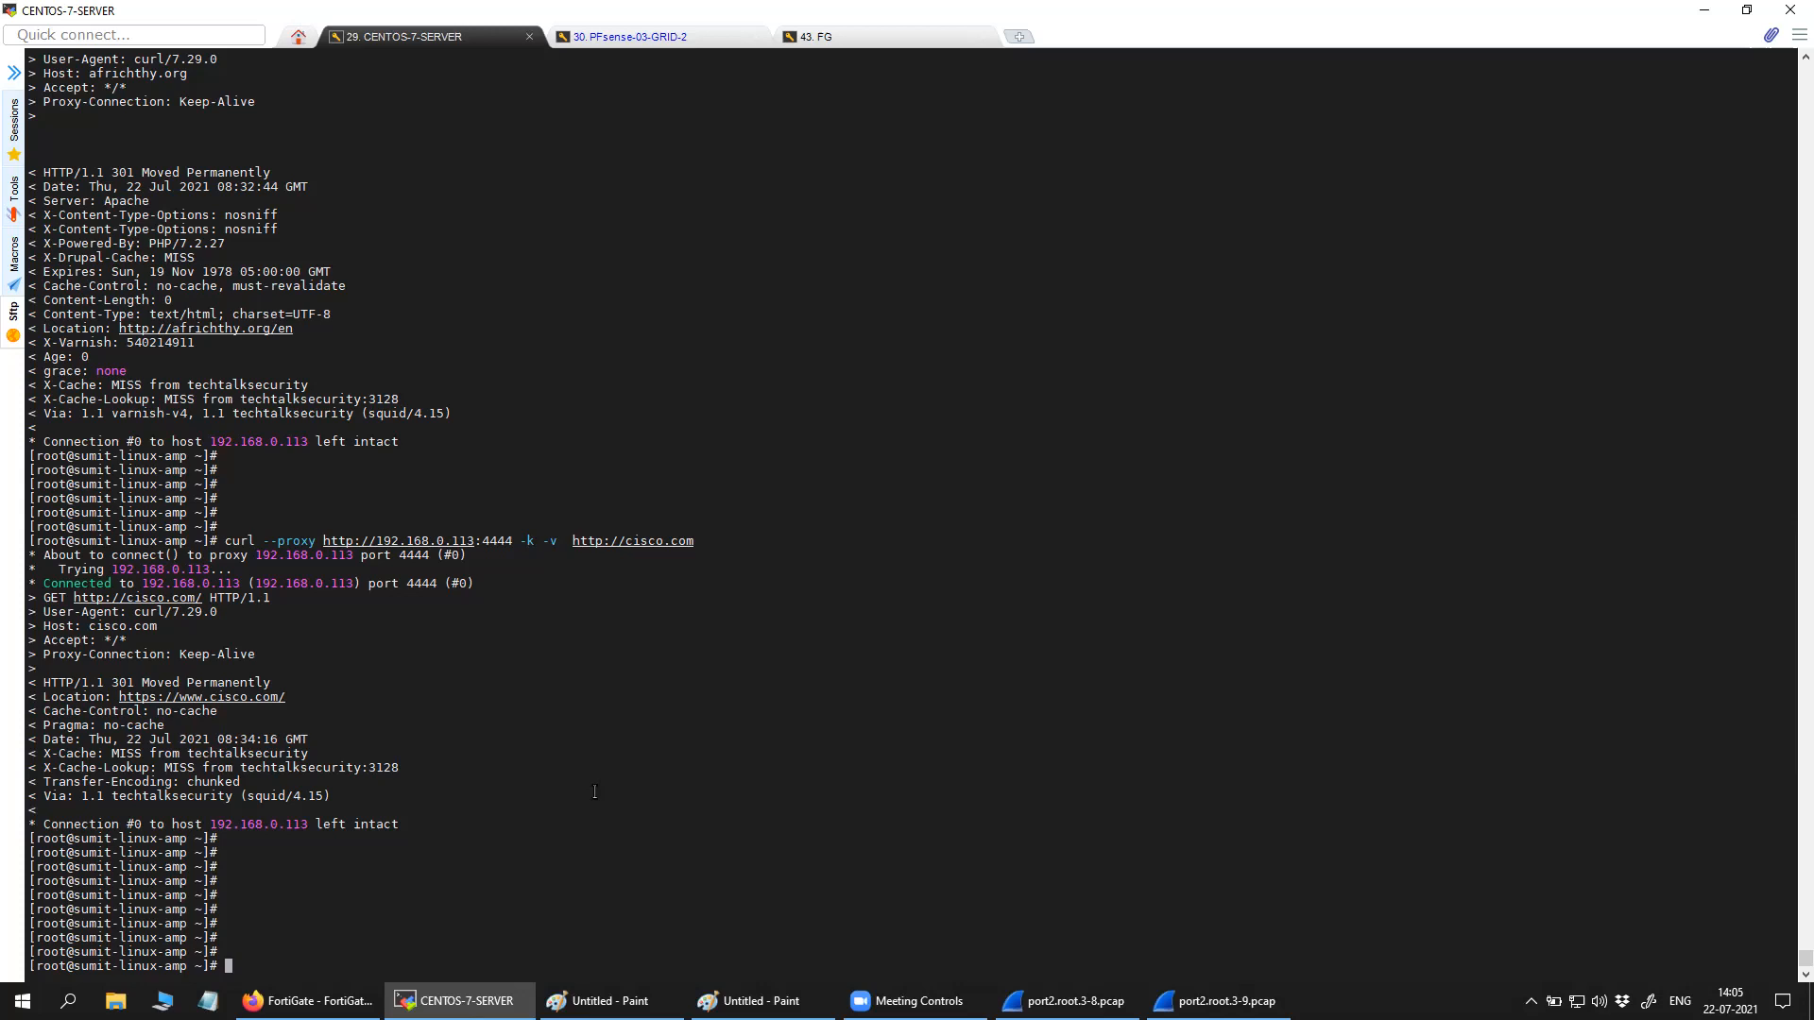
Switch to Firefox, revisit the Fortinet proxy chaining guide, and bring up the pfSense Squid real-time access logs.
{"action": "left_click", "coordinate": [307, 1001]}
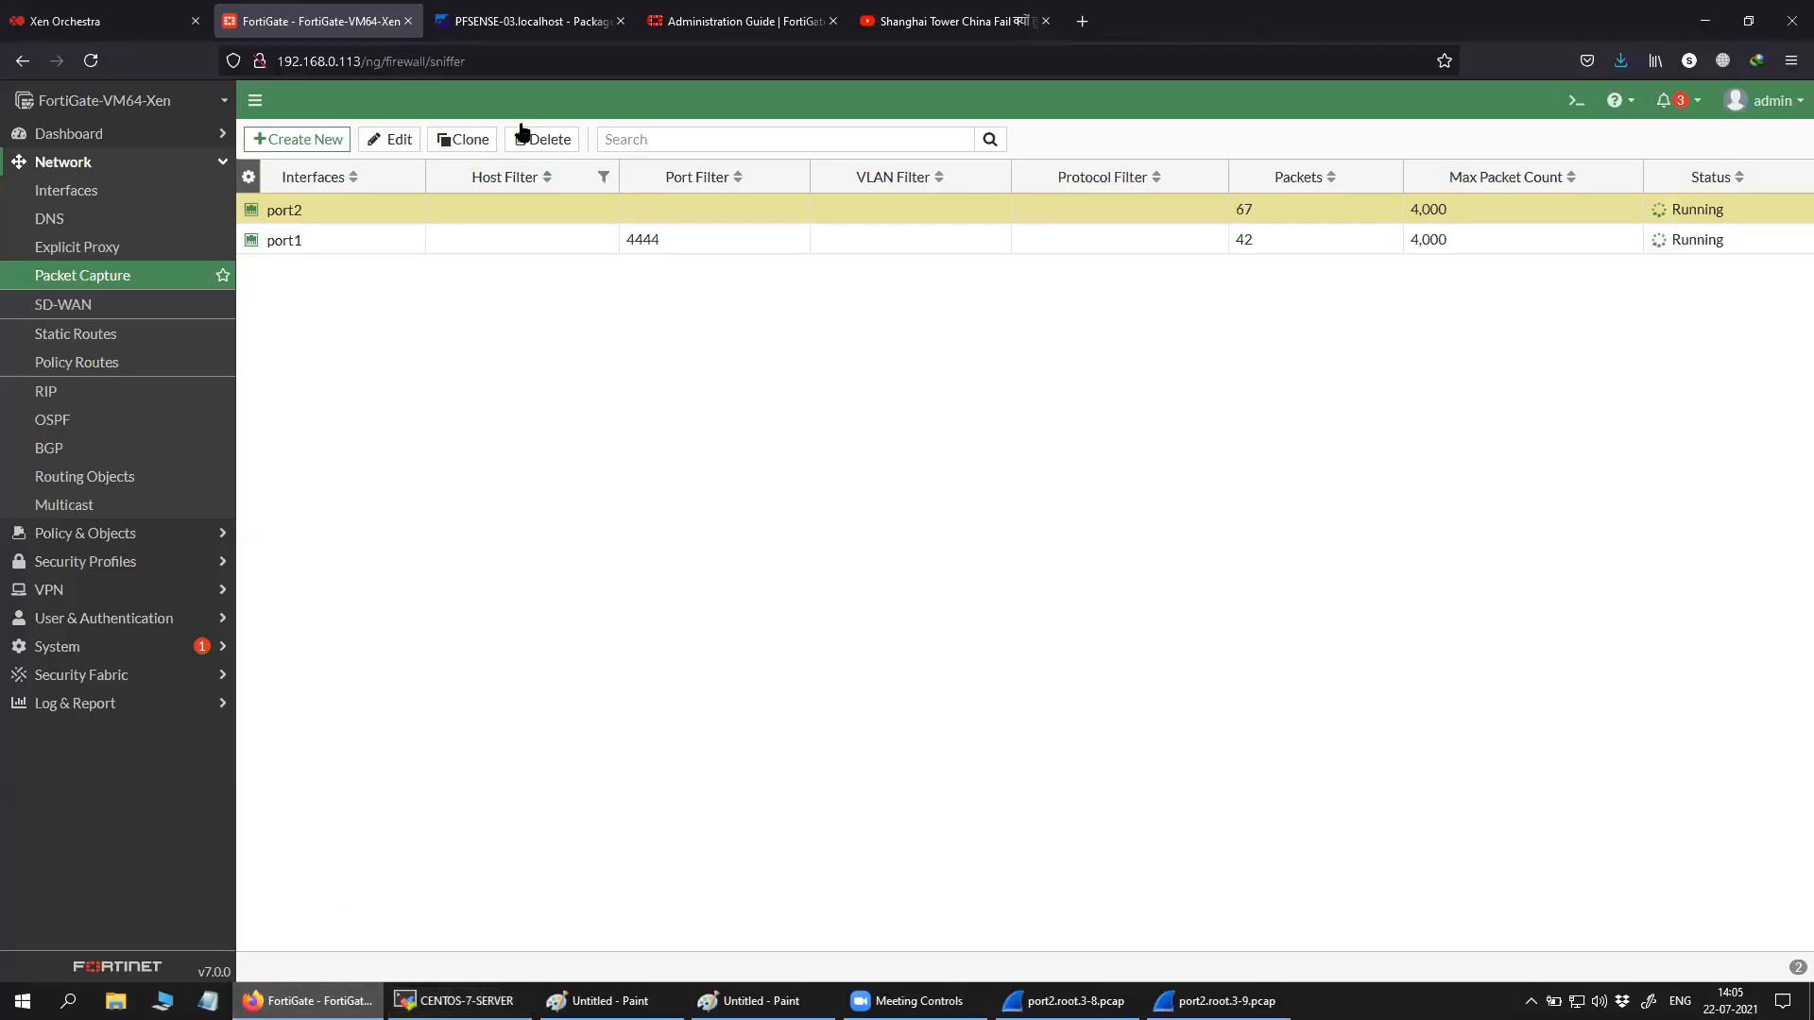
{"action": "left_click", "coordinate": [683, 29]}
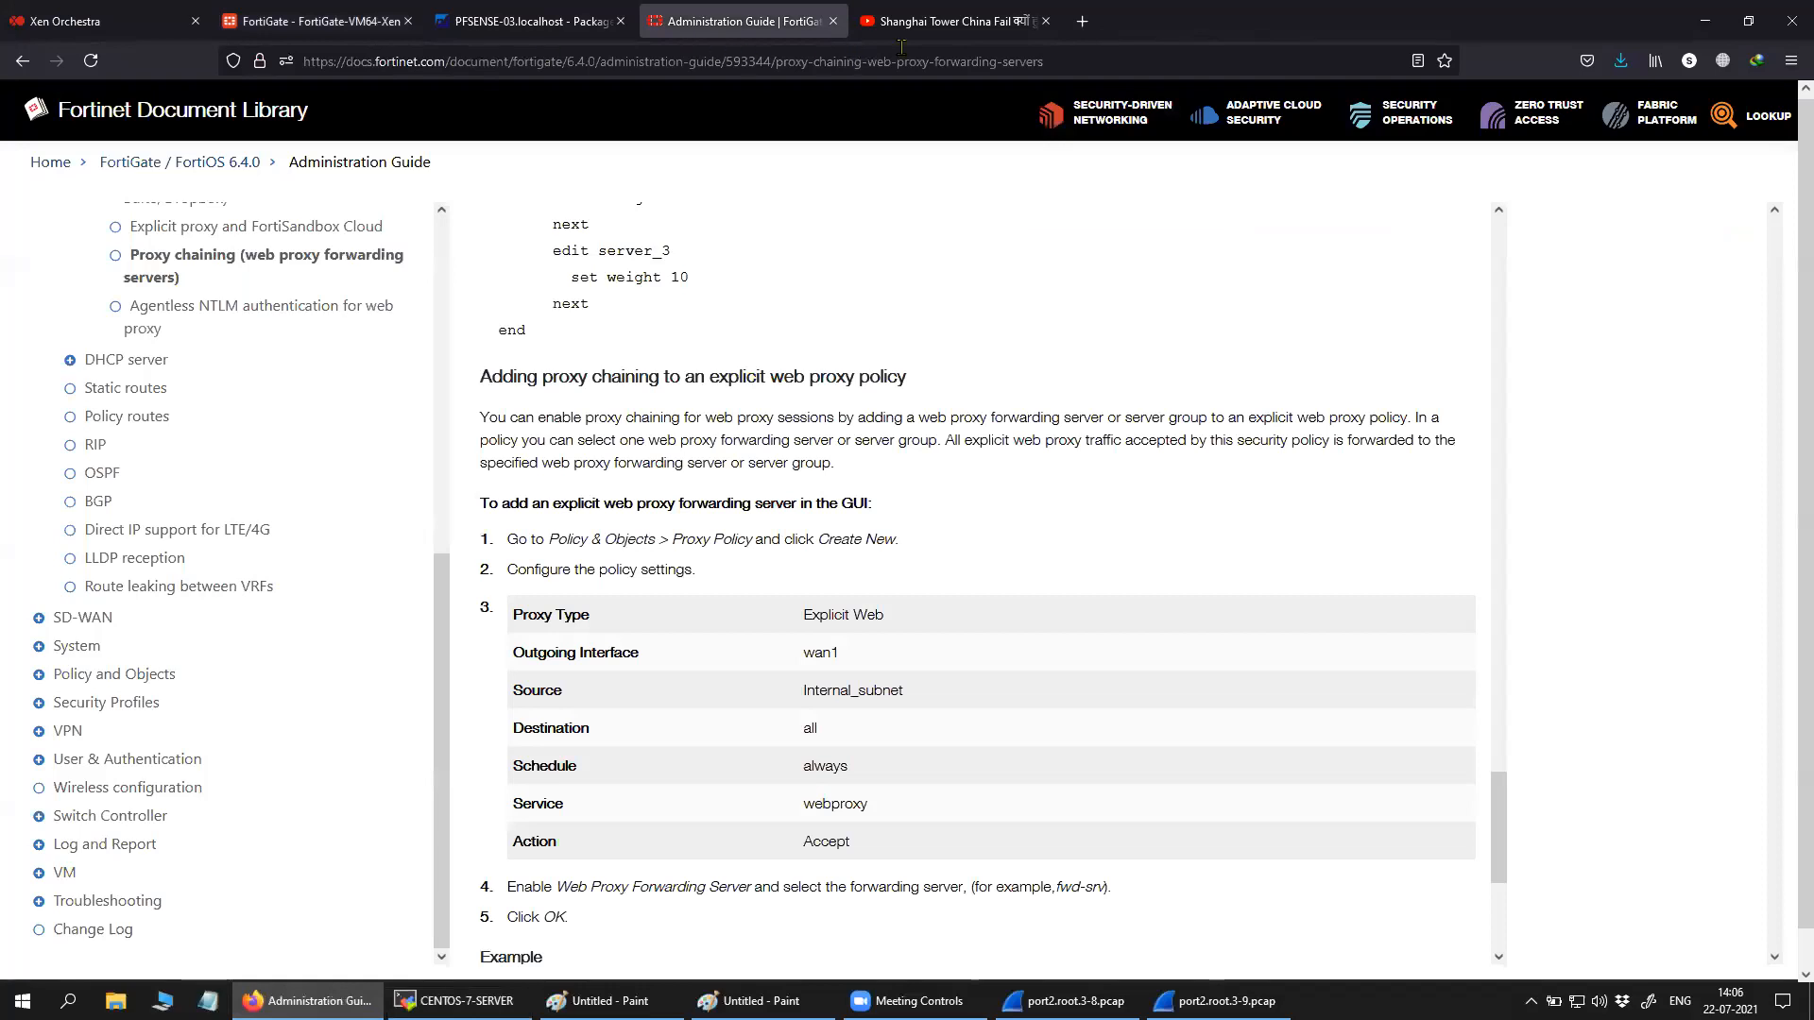
{"action": "left_click", "coordinate": [1069, 59]}
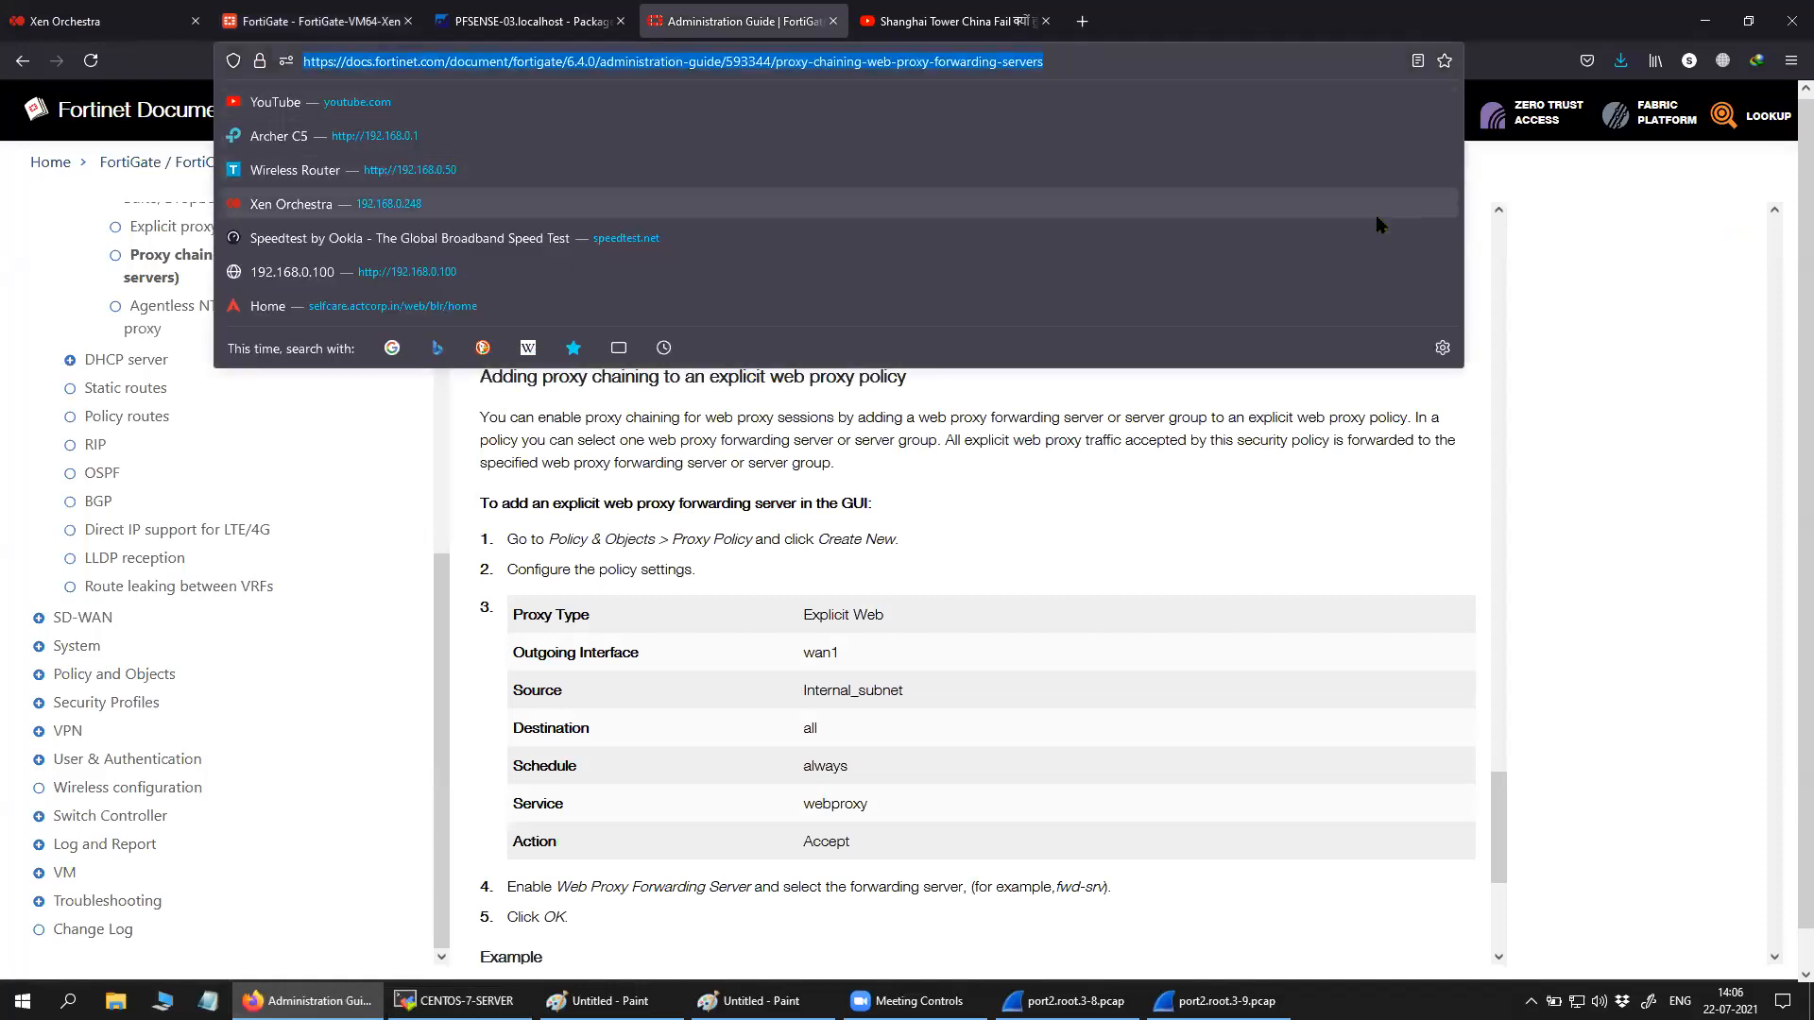
{"action": "left_click", "coordinate": [1588, 293]}
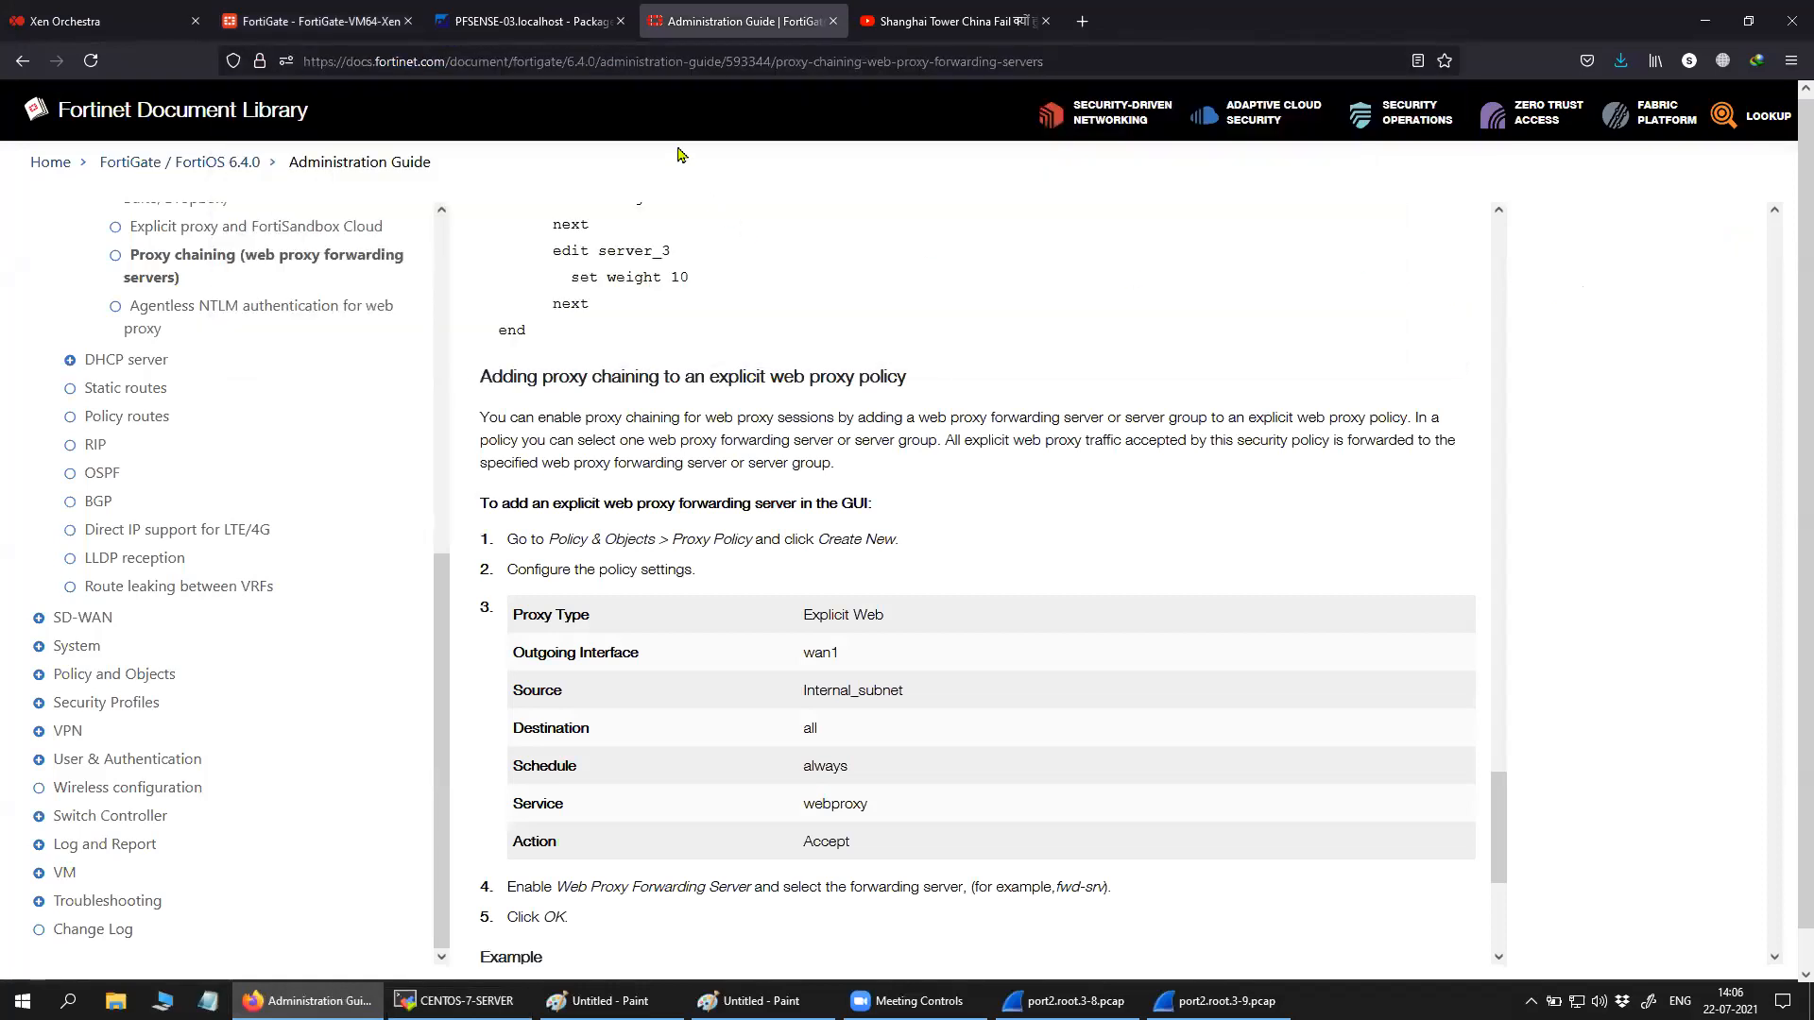
{"action": "left_click", "coordinate": [516, 23]}
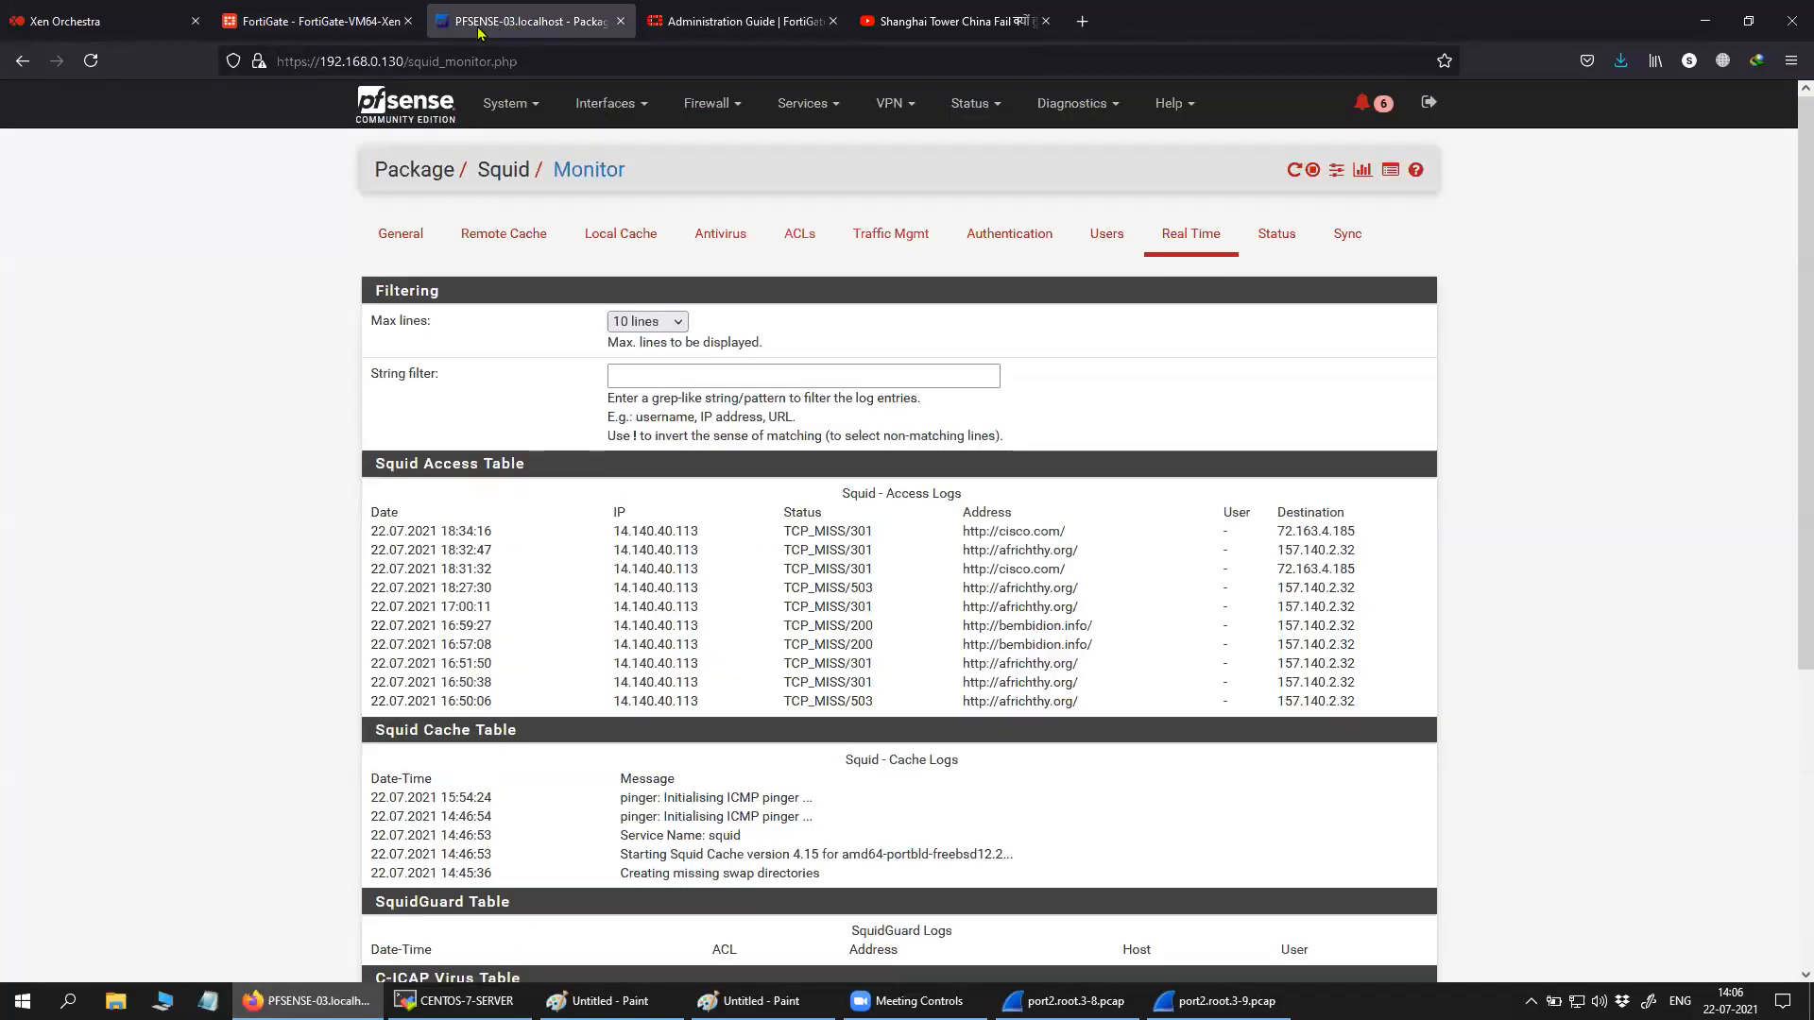